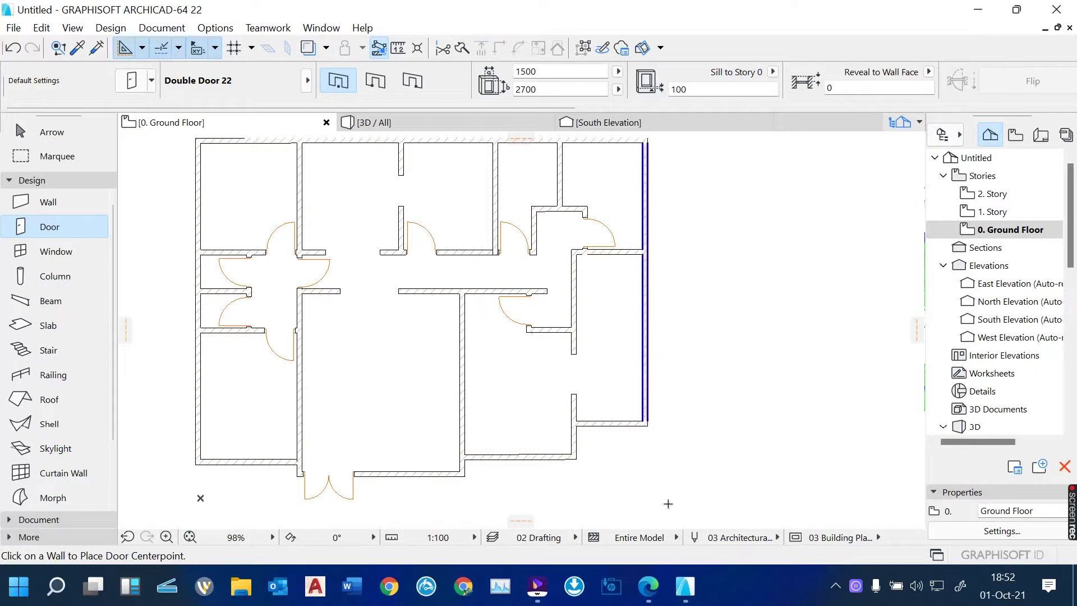
Switch to FLOOR PLAN.pdf in the browser and examine the window positions along the outer walls of every room.
{"action": "left_click", "coordinate": [653, 597]}
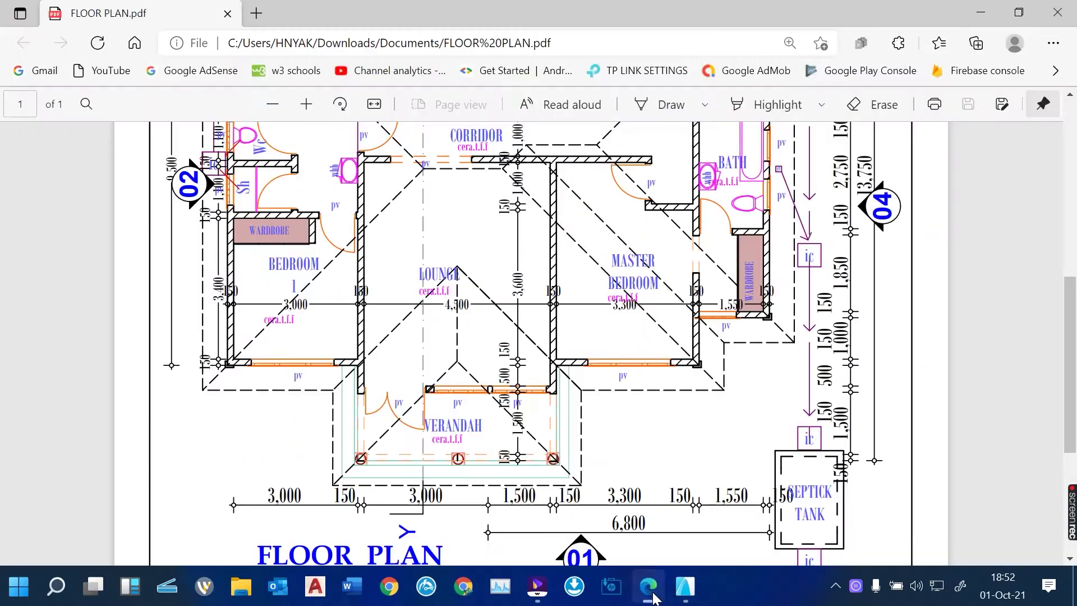
{"action": "scroll", "coordinate": [547, 382], "scroll_direction": "up", "scroll_amount": 5}
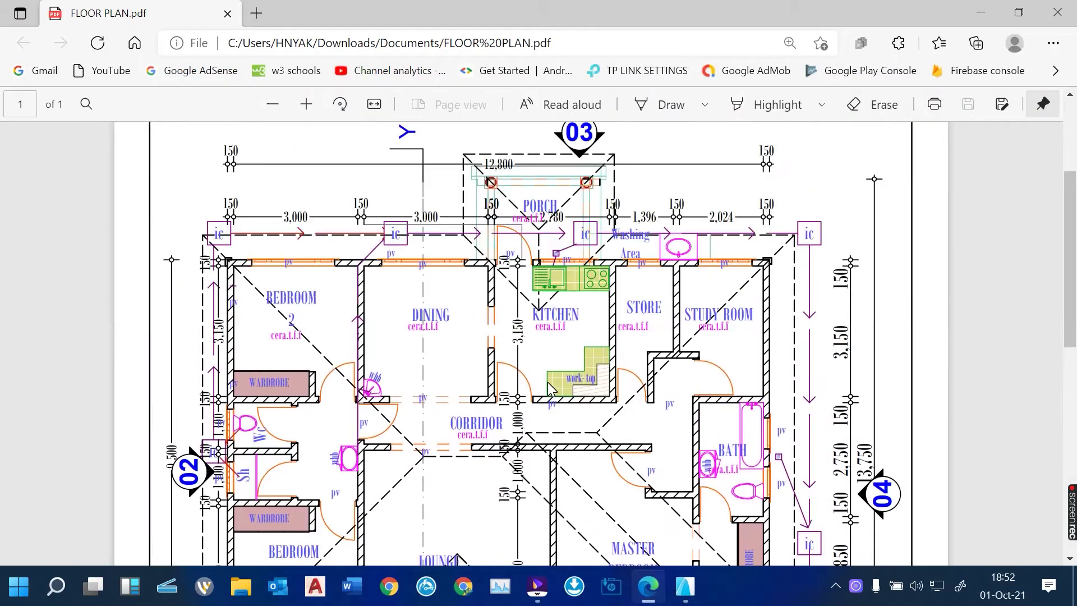
{"action": "scroll", "coordinate": [548, 382], "scroll_direction": "down", "scroll_amount": 2}
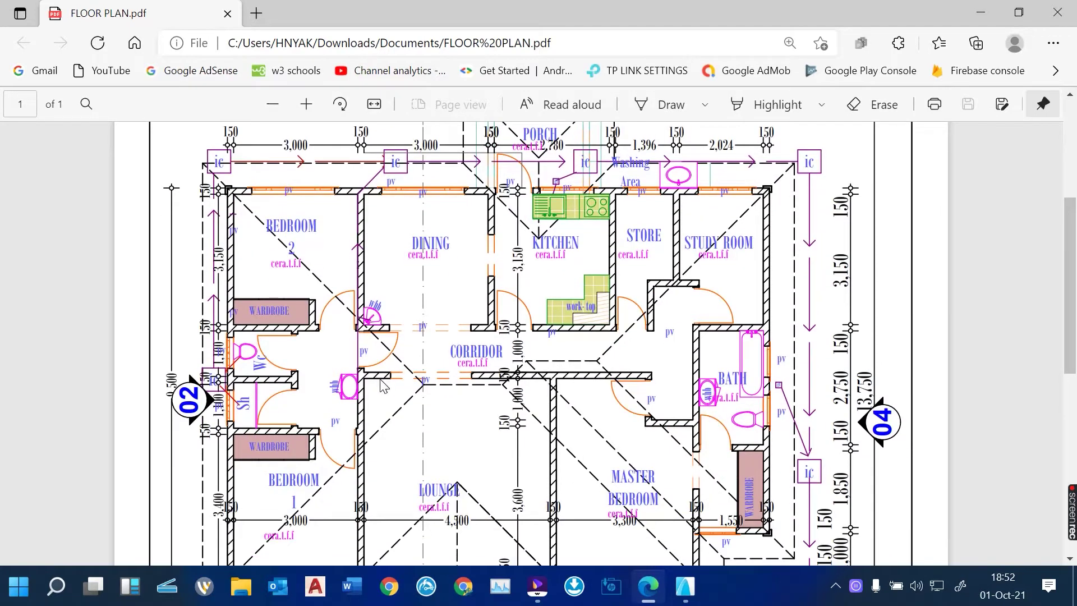
{"action": "scroll", "coordinate": [452, 295], "scroll_direction": "down", "scroll_amount": 6}
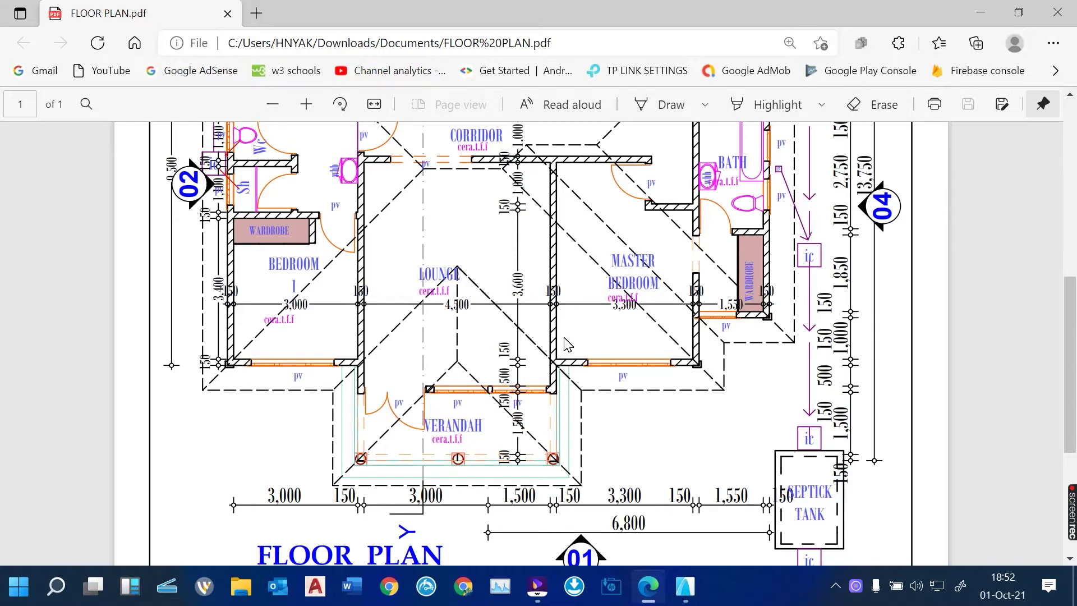
{"action": "scroll", "coordinate": [566, 343], "scroll_direction": "up", "scroll_amount": 12}
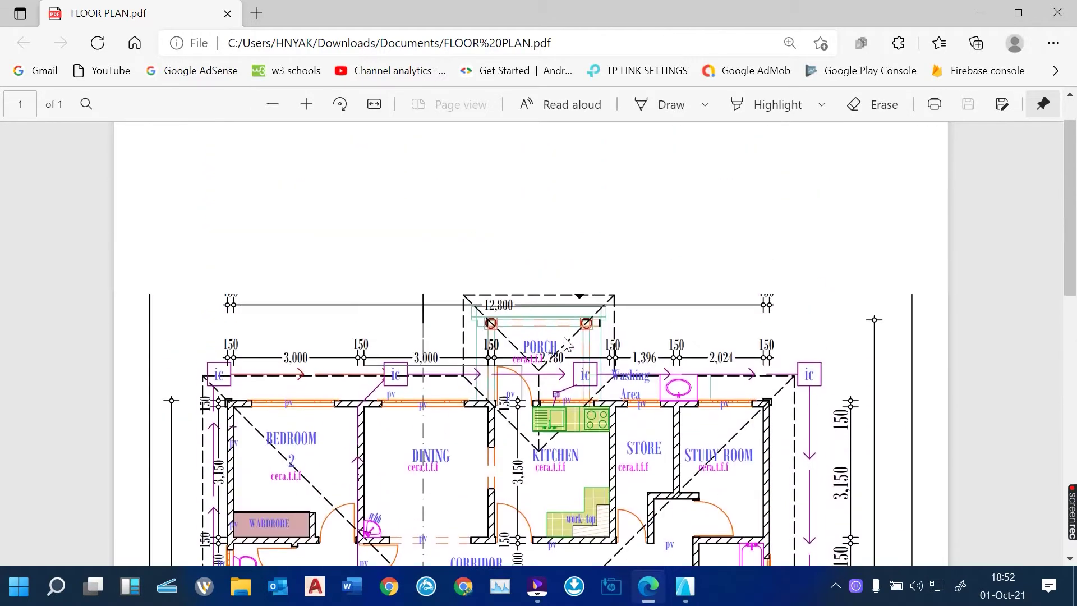
{"action": "scroll", "coordinate": [566, 344], "scroll_direction": "down", "scroll_amount": 8}
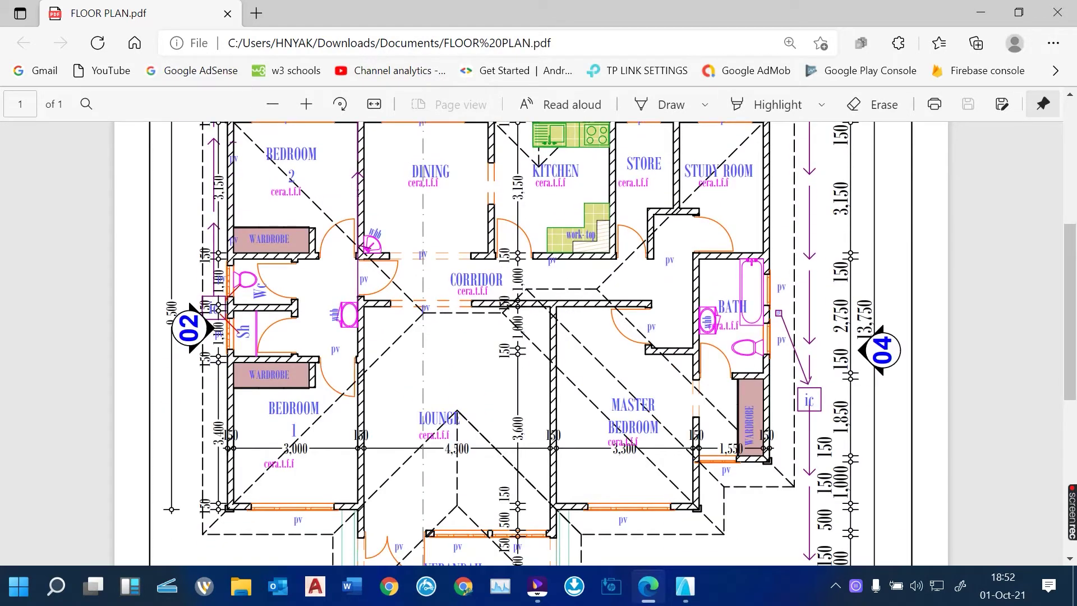
{"action": "scroll", "coordinate": [533, 342], "scroll_direction": "down", "scroll_amount": 3}
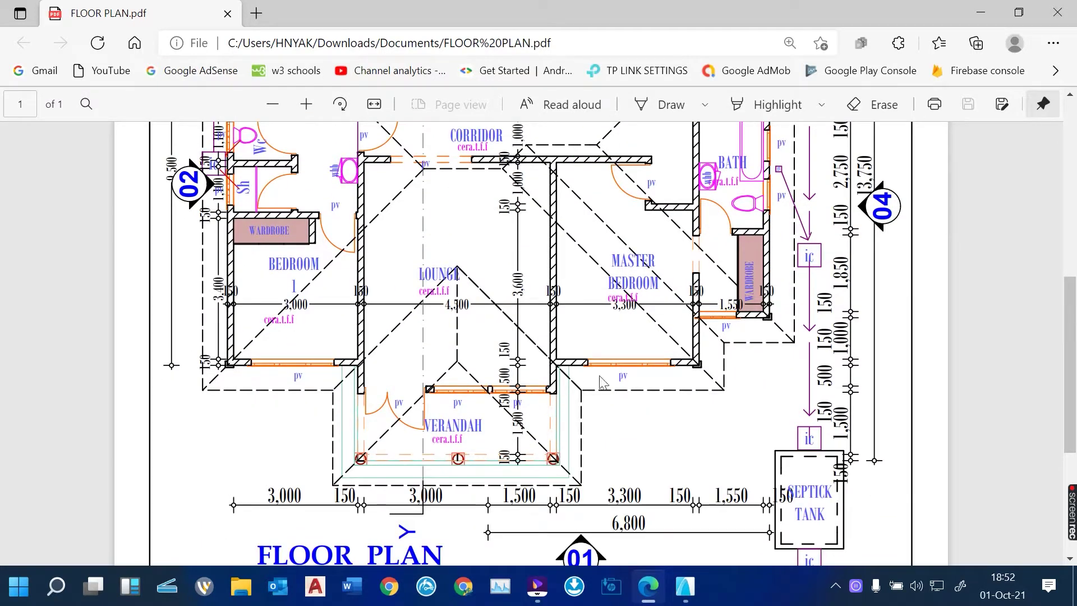
{"action": "scroll", "coordinate": [606, 432], "scroll_direction": "up", "scroll_amount": 8}
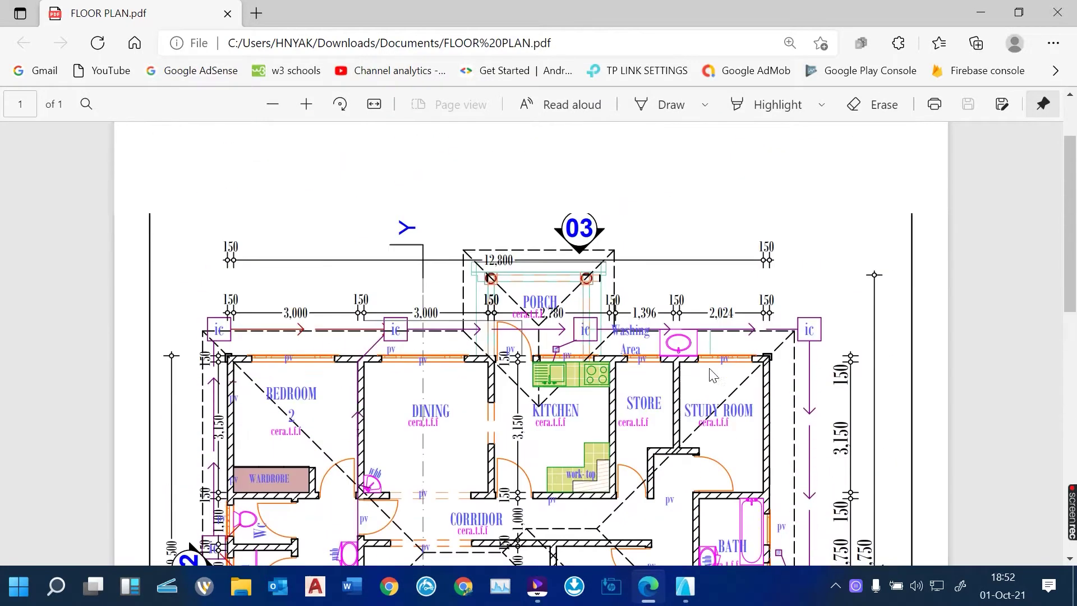
{"action": "scroll", "coordinate": [712, 375], "scroll_direction": "up", "scroll_amount": 1}
{"action": "scroll", "coordinate": [533, 342], "scroll_direction": "down", "scroll_amount": 4}
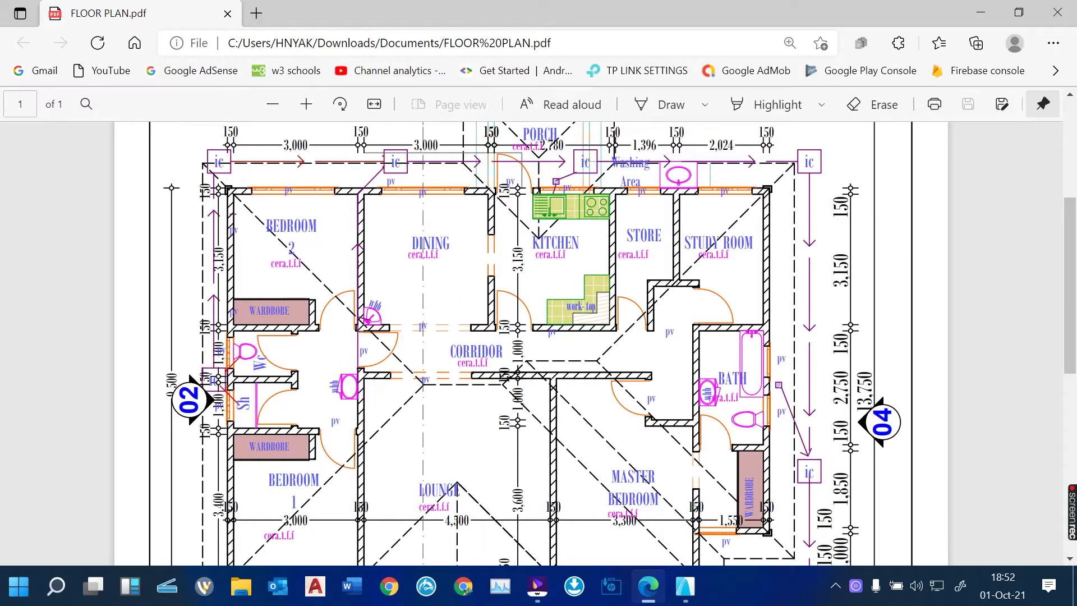
{"action": "scroll", "coordinate": [598, 477], "scroll_direction": "down", "scroll_amount": 3}
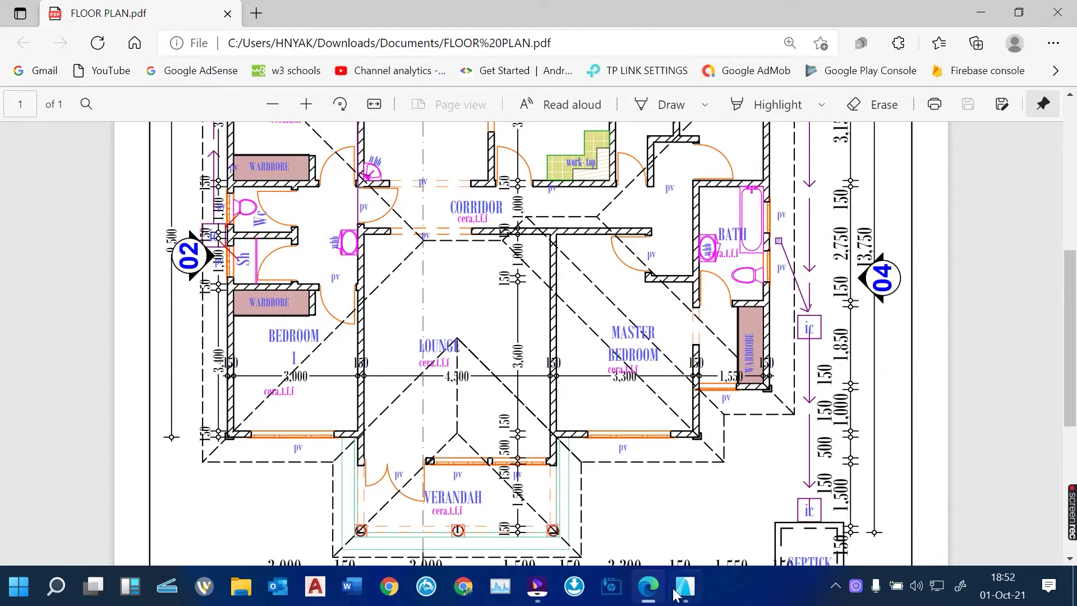
Return to ARCHICAD and choose Double-Hung Triple Window 22 from Single Double Hung Windows 22 as the default window type.
{"action": "left_click", "coordinate": [684, 587]}
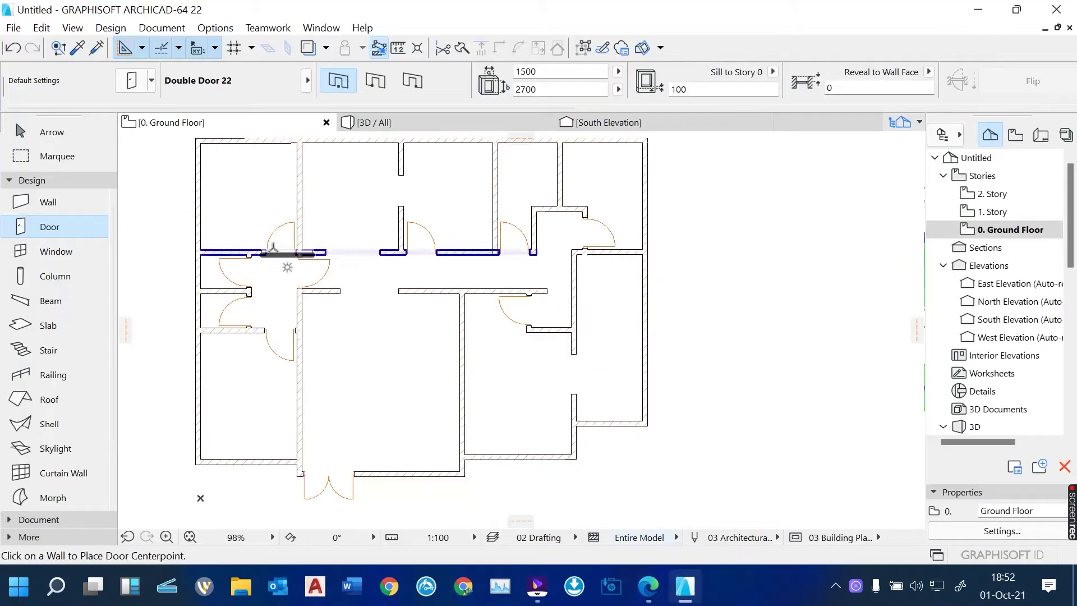
{"action": "scroll", "coordinate": [217, 197], "scroll_direction": "up", "scroll_amount": 4}
{"action": "scroll", "coordinate": [507, 329], "scroll_direction": "down", "scroll_amount": 5}
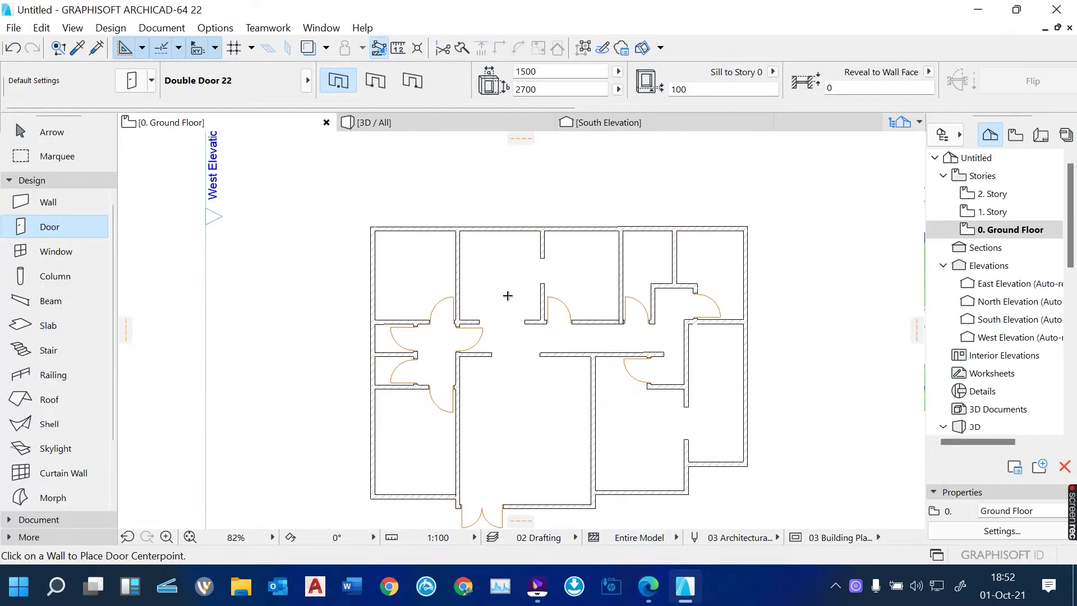
{"action": "scroll", "coordinate": [508, 295], "scroll_direction": "up", "scroll_amount": 3}
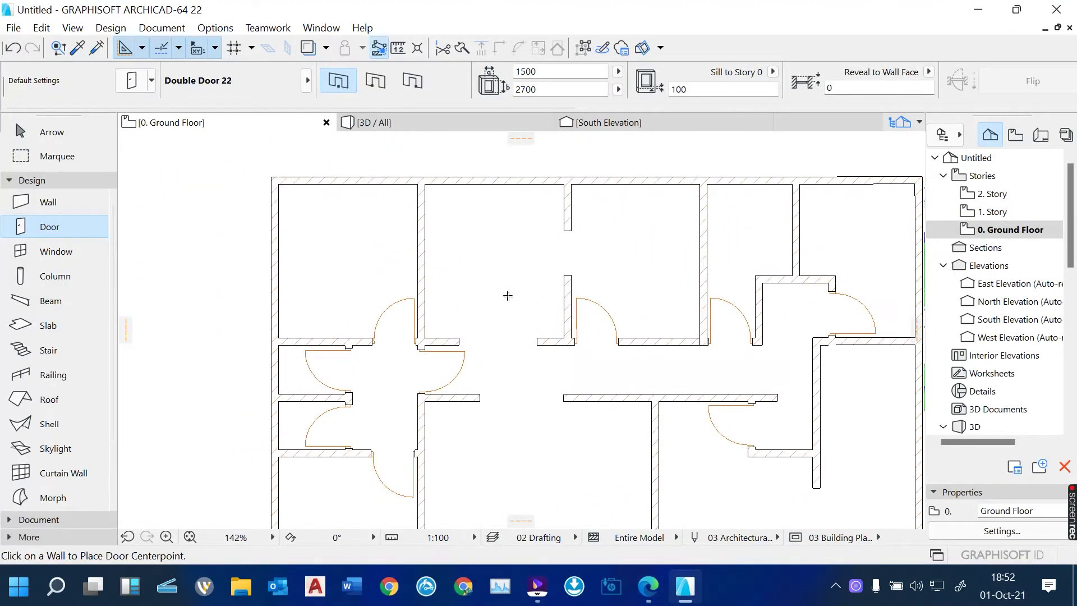
{"action": "left_click", "coordinate": [49, 254]}
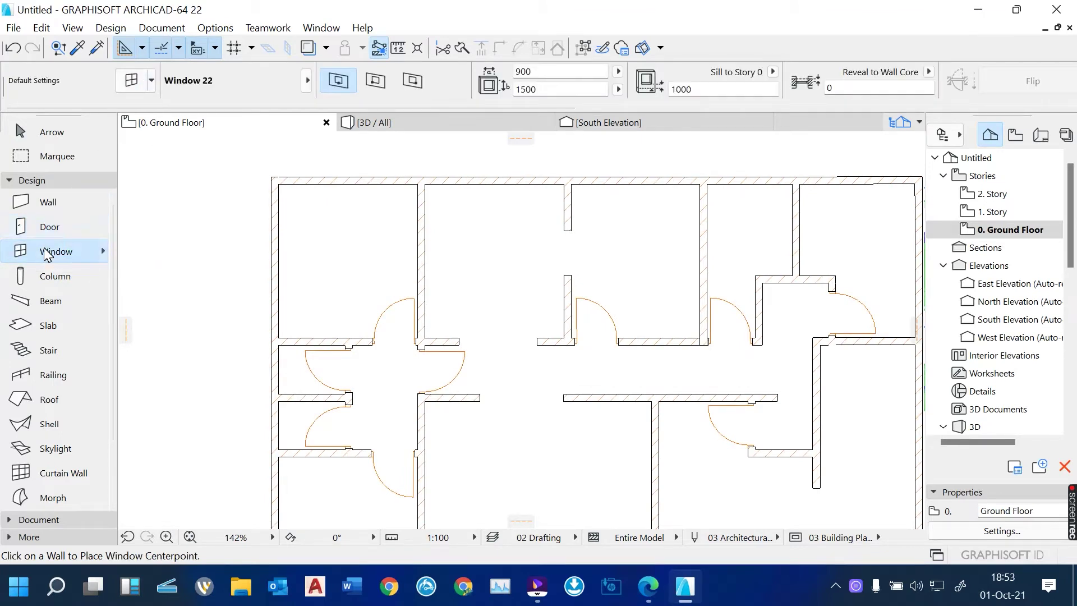
{"action": "key", "text": "ctrl+t"}
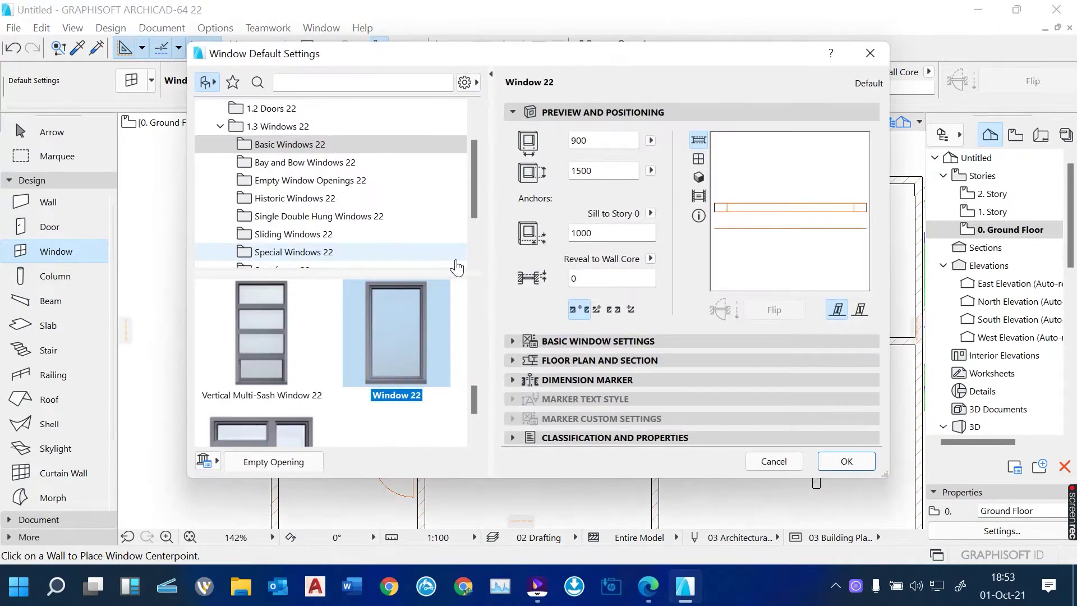
{"action": "left_click", "coordinate": [316, 219]}
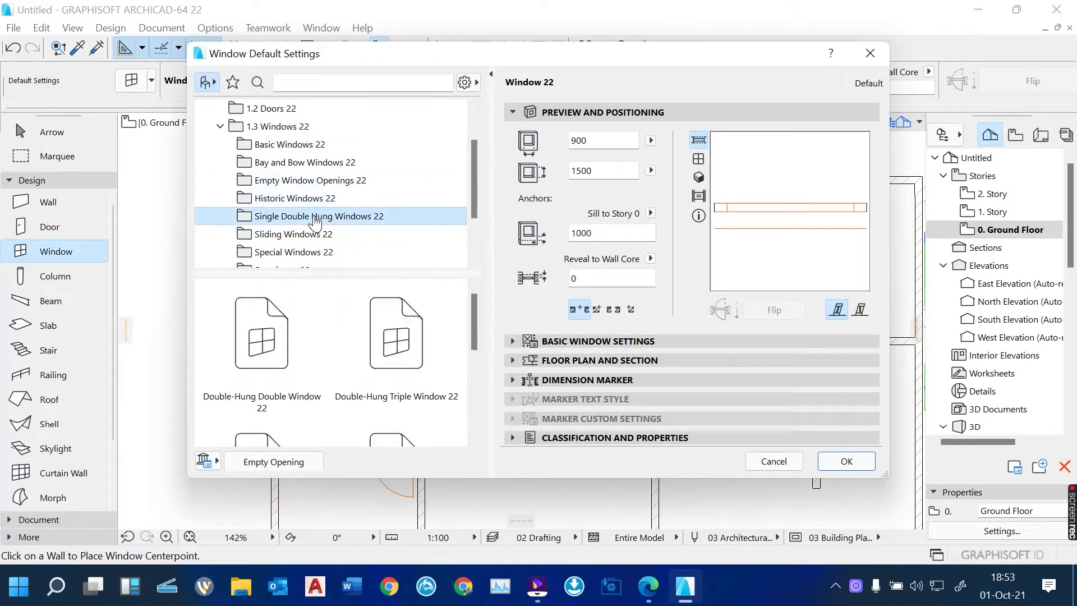
{"action": "left_click", "coordinate": [387, 335]}
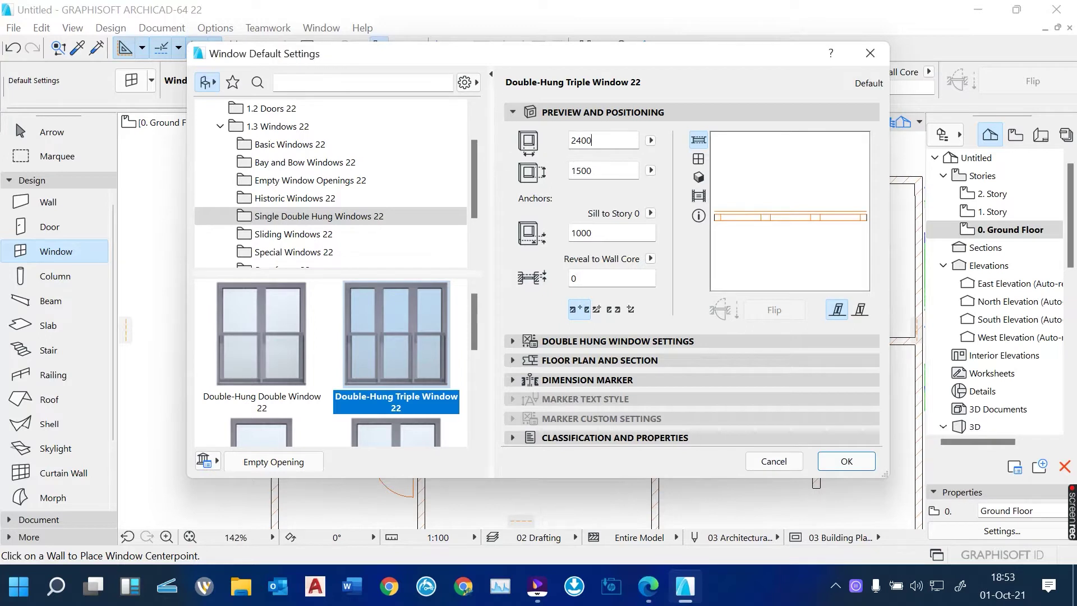
Set the default window's width to 2400 and its sill height to 1300.
{"action": "left_click", "coordinate": [581, 141]}
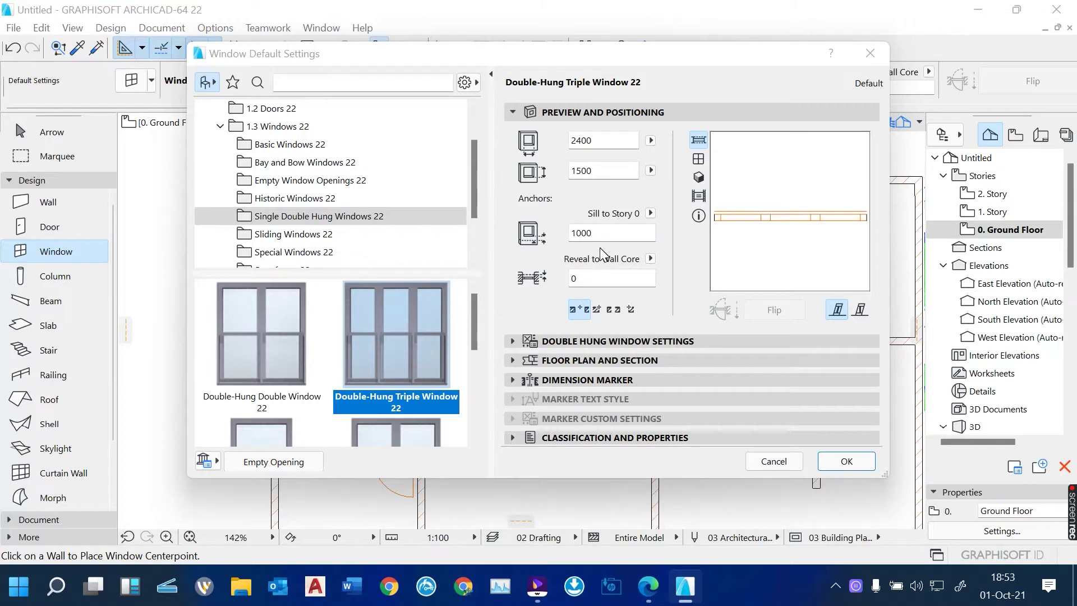
{"action": "left_click", "coordinate": [593, 233]}
{"action": "left_click", "coordinate": [611, 137]}
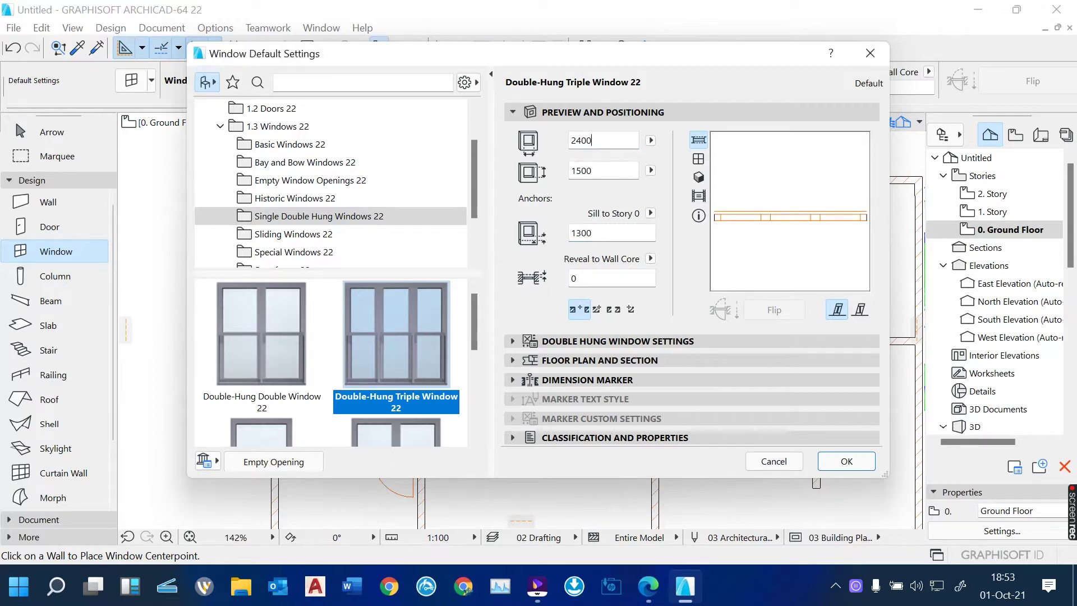
{"action": "left_click", "coordinate": [650, 141]}
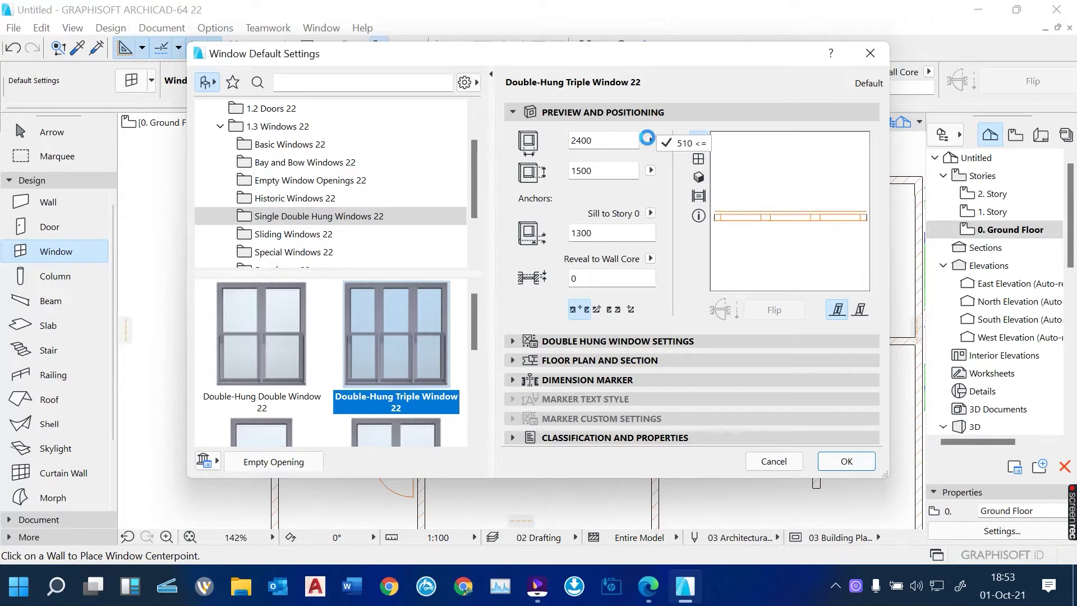
{"action": "left_click", "coordinate": [590, 138]}
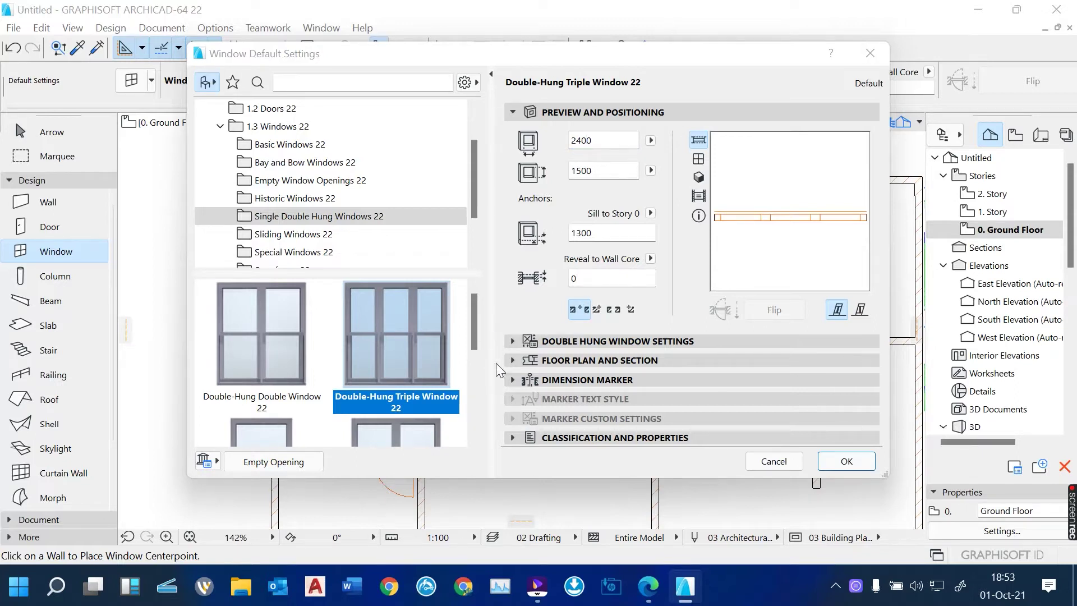
Apply an H-V Grid to the window's Main Sash Side 1 in the sash options and accept the default settings.
{"action": "left_click", "coordinate": [514, 341]}
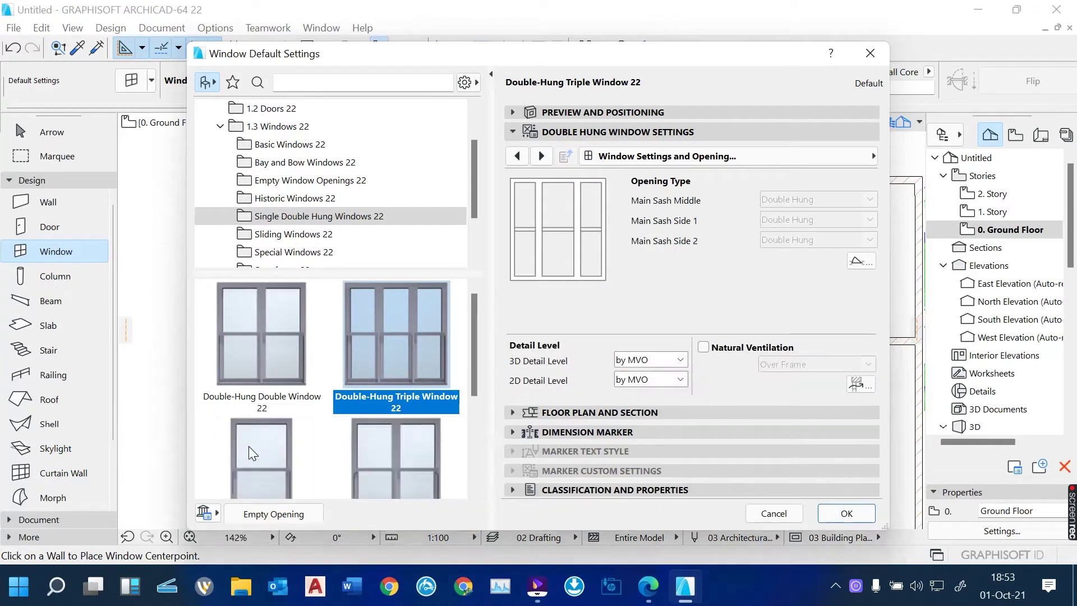
{"action": "left_click", "coordinate": [542, 156]}
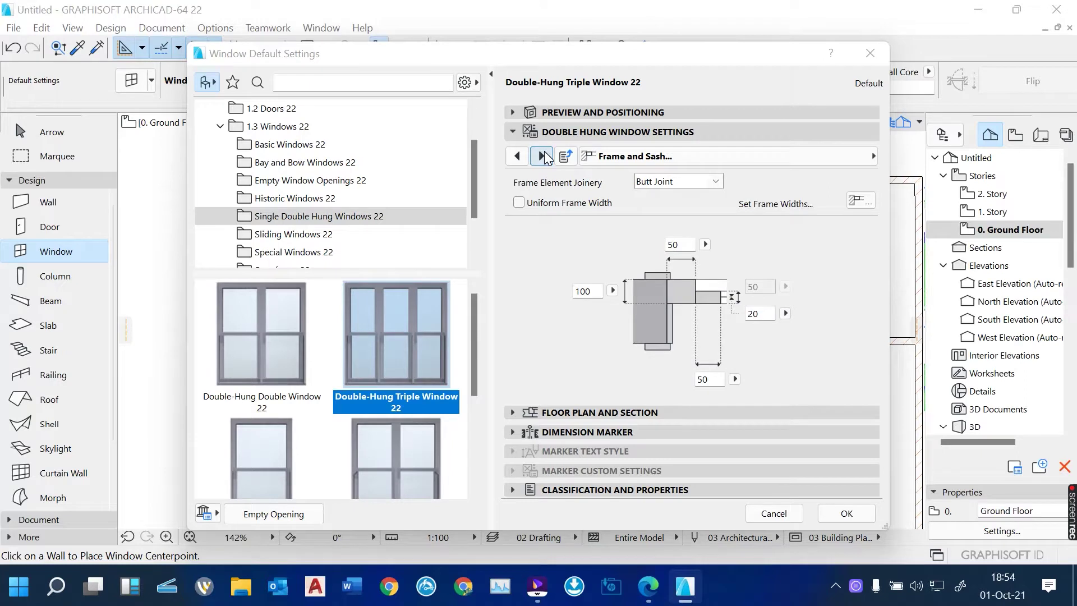
{"action": "left_click", "coordinate": [542, 156]}
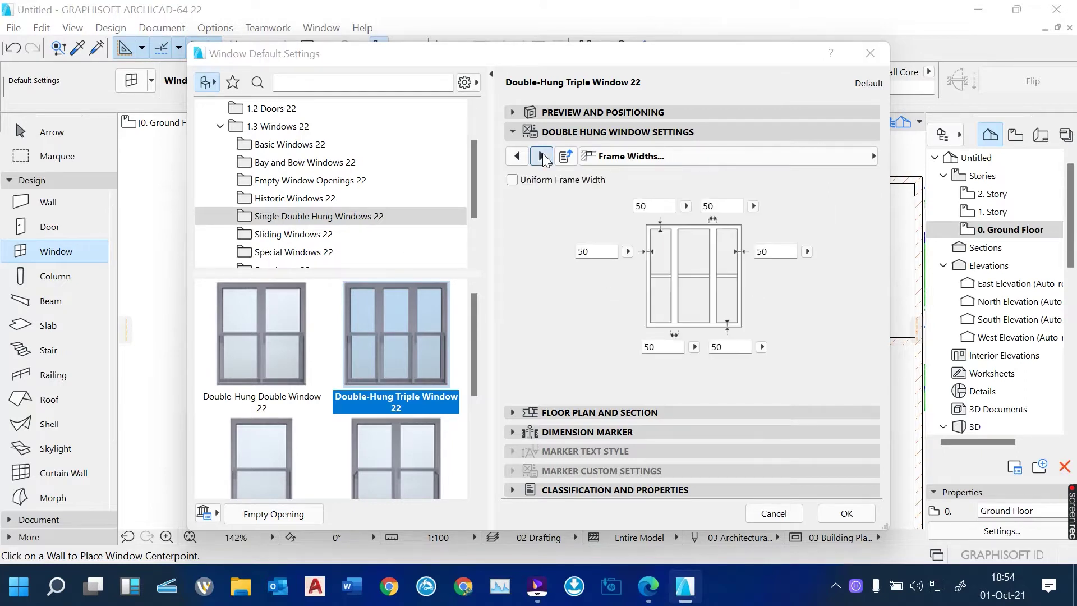
{"action": "left_click", "coordinate": [542, 156]}
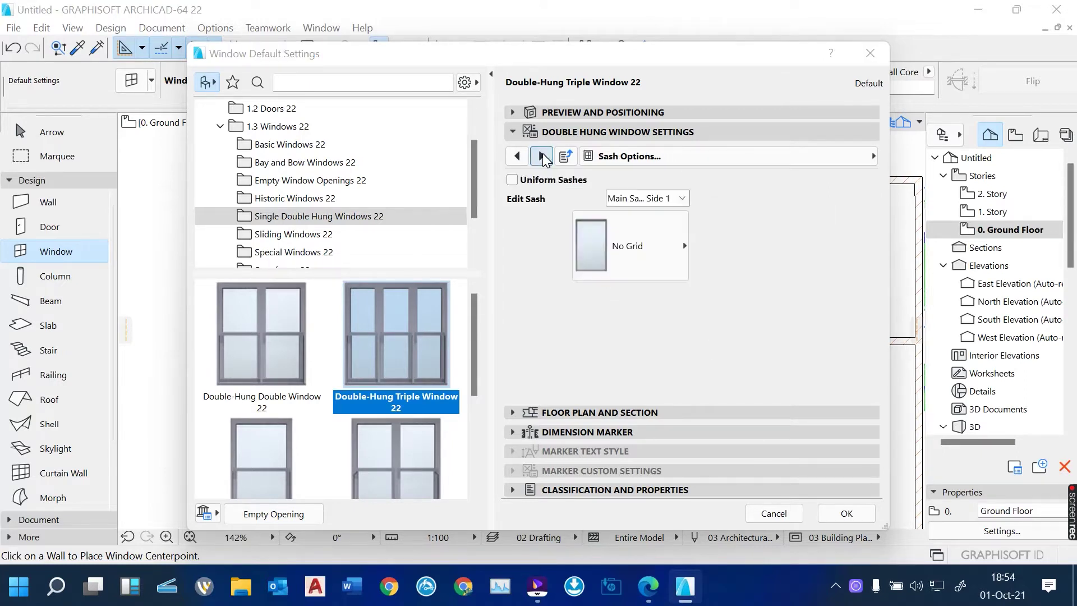
{"action": "left_click", "coordinate": [689, 256]}
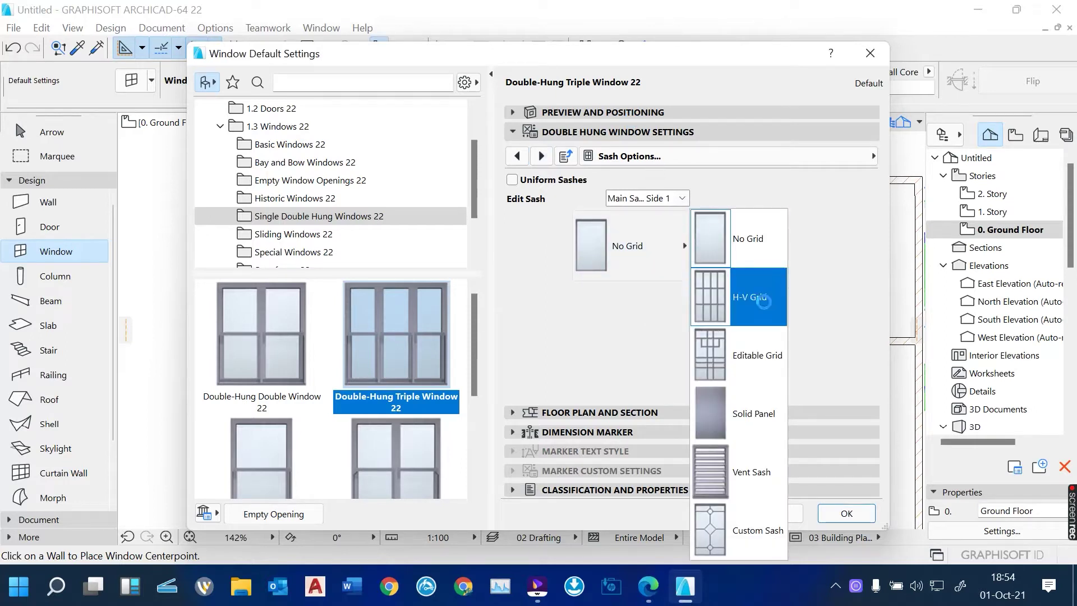
{"action": "left_click", "coordinate": [764, 301]}
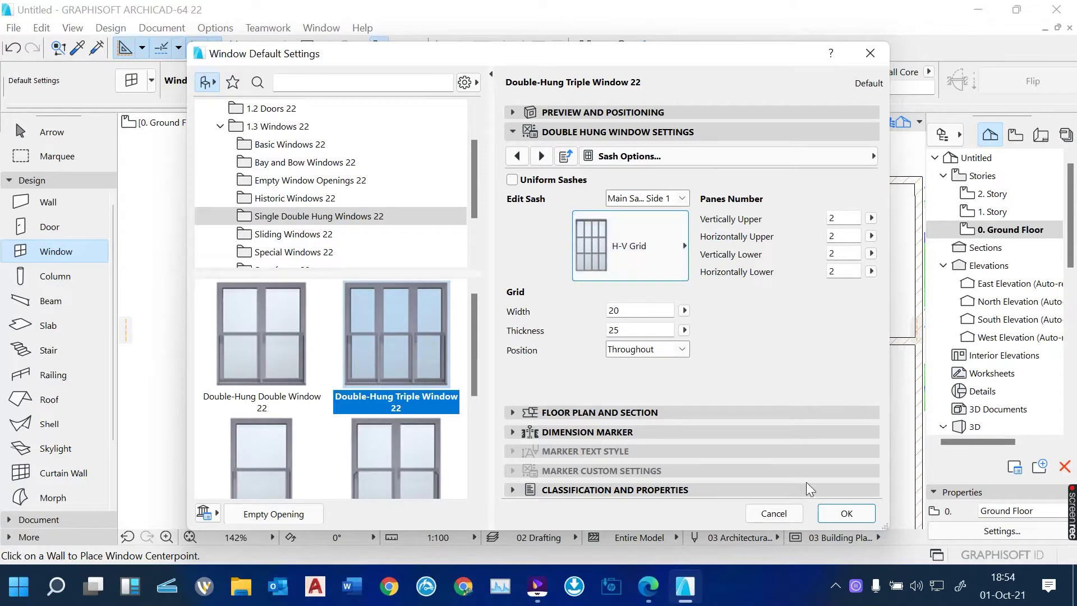
{"action": "left_click", "coordinate": [854, 517]}
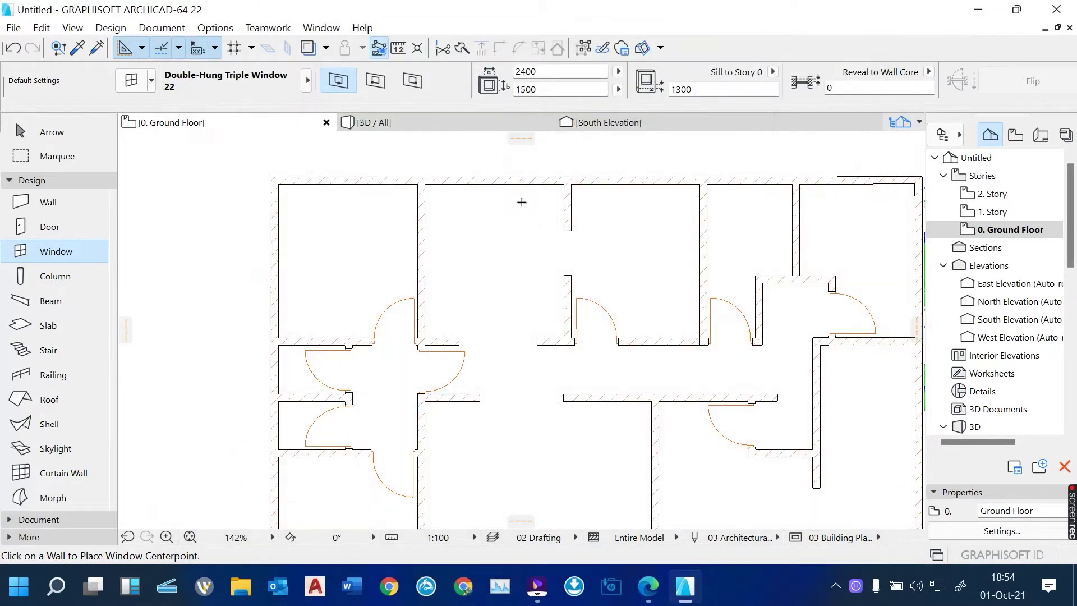
Place one triple window in the south wall of Bedroom 1 and another in the south wall of the master bedroom.
{"action": "scroll", "coordinate": [517, 190], "scroll_direction": "down", "scroll_amount": 5}
{"action": "scroll", "coordinate": [467, 353], "scroll_direction": "up", "scroll_amount": 10}
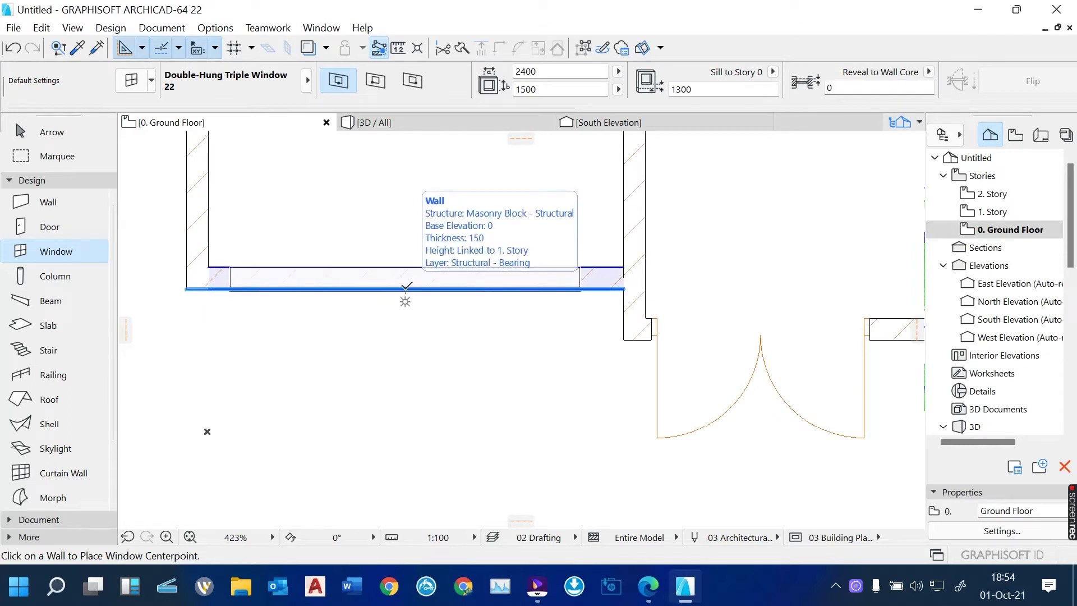
{"action": "left_click", "coordinate": [405, 289]}
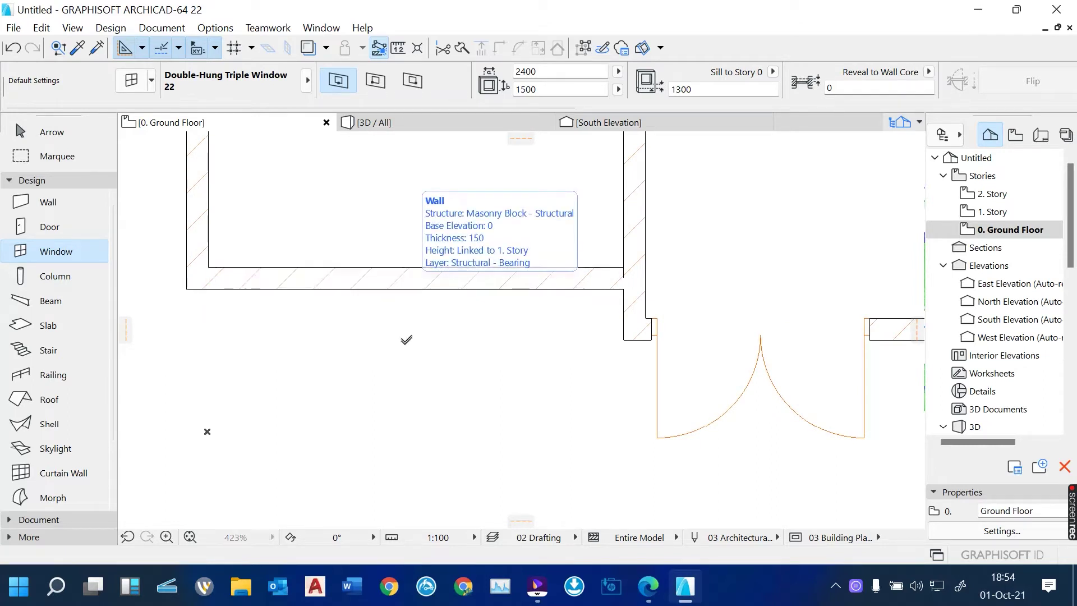
{"action": "left_click", "coordinate": [365, 365]}
{"action": "scroll", "coordinate": [360, 368], "scroll_direction": "down", "scroll_amount": 3}
{"action": "scroll", "coordinate": [359, 368], "scroll_direction": "down", "scroll_amount": 3}
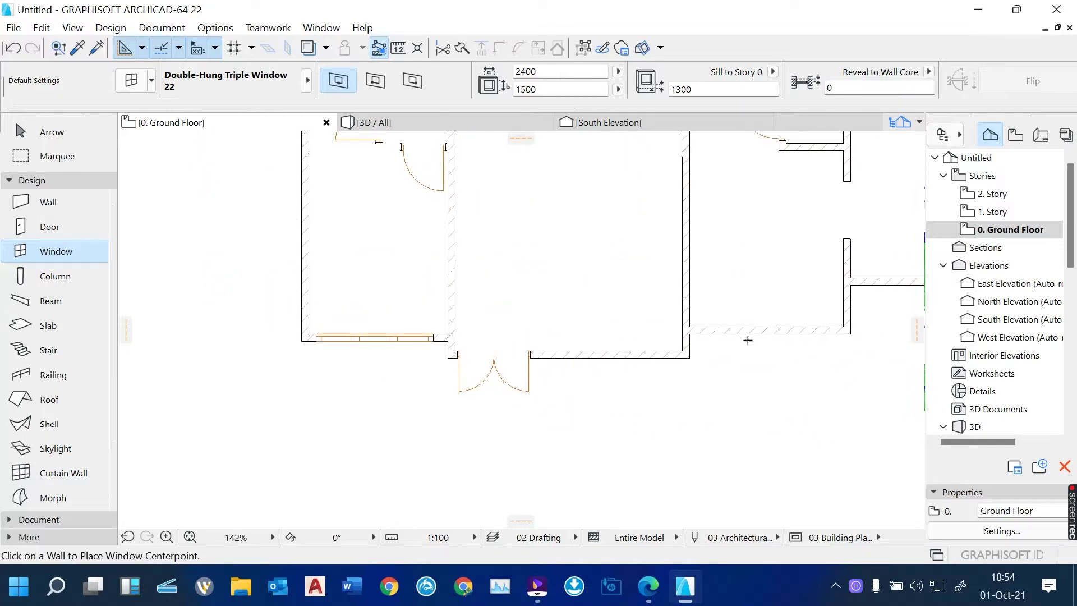
{"action": "left_click", "coordinate": [770, 331]}
{"action": "left_click", "coordinate": [775, 394]}
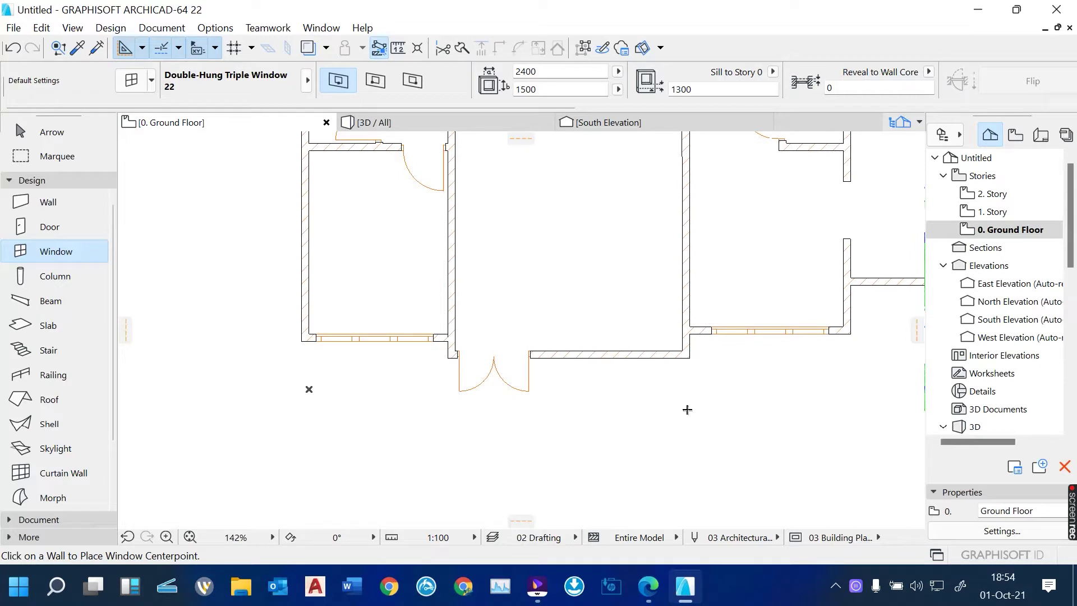
Try to place a triple window in the north wall of the northwest corner room.
{"action": "scroll", "coordinate": [687, 409], "scroll_direction": "down", "scroll_amount": 4}
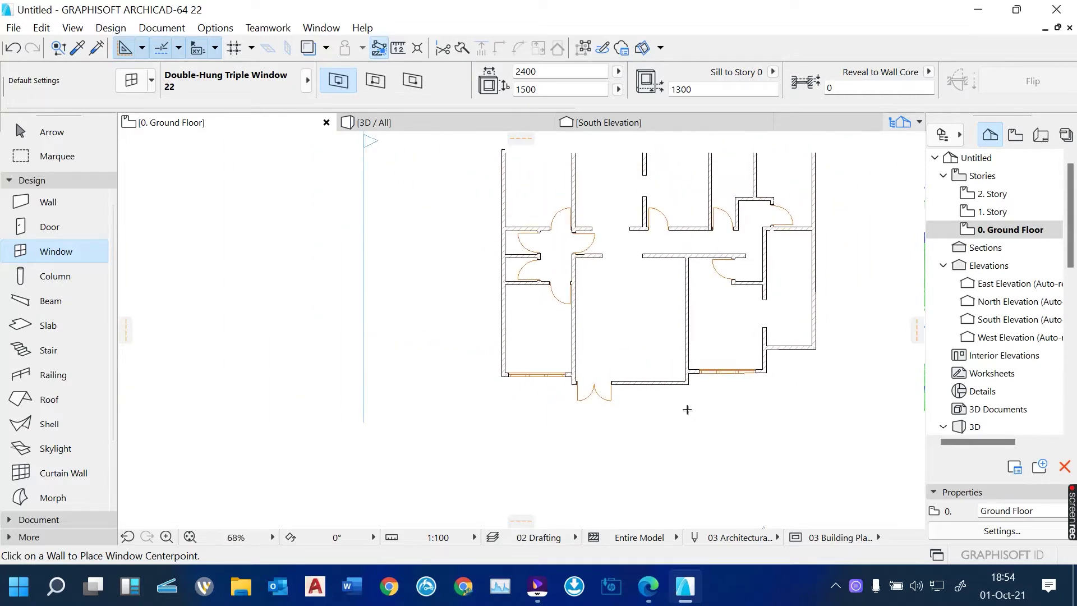
{"action": "scroll", "coordinate": [532, 291], "scroll_direction": "down", "scroll_amount": 3}
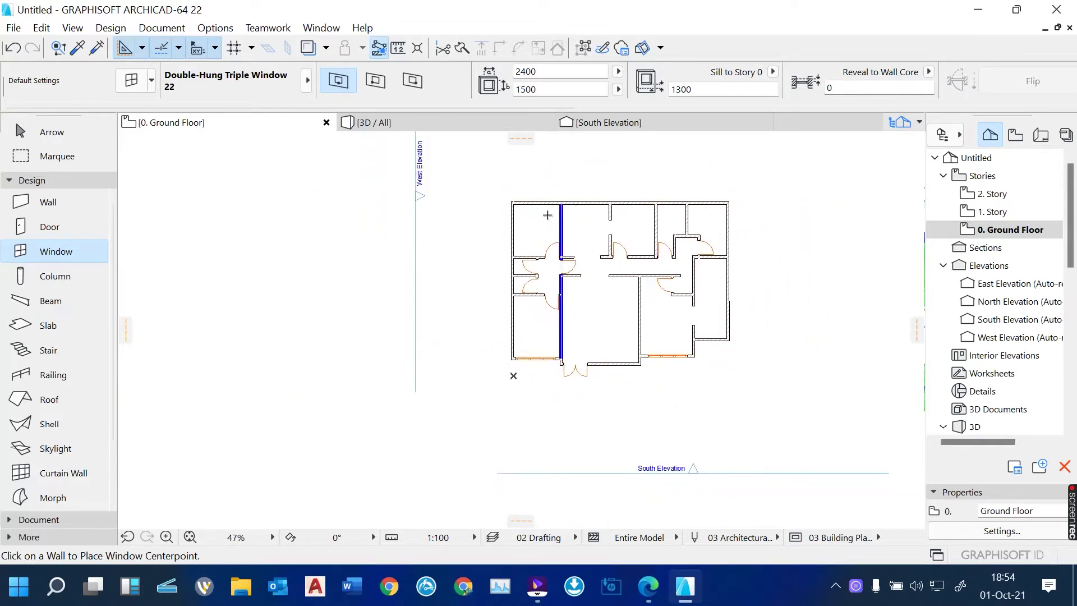
{"action": "scroll", "coordinate": [547, 204], "scroll_direction": "up", "scroll_amount": 4}
{"action": "scroll", "coordinate": [546, 203], "scroll_direction": "up", "scroll_amount": 3}
{"action": "left_click", "coordinate": [510, 203]}
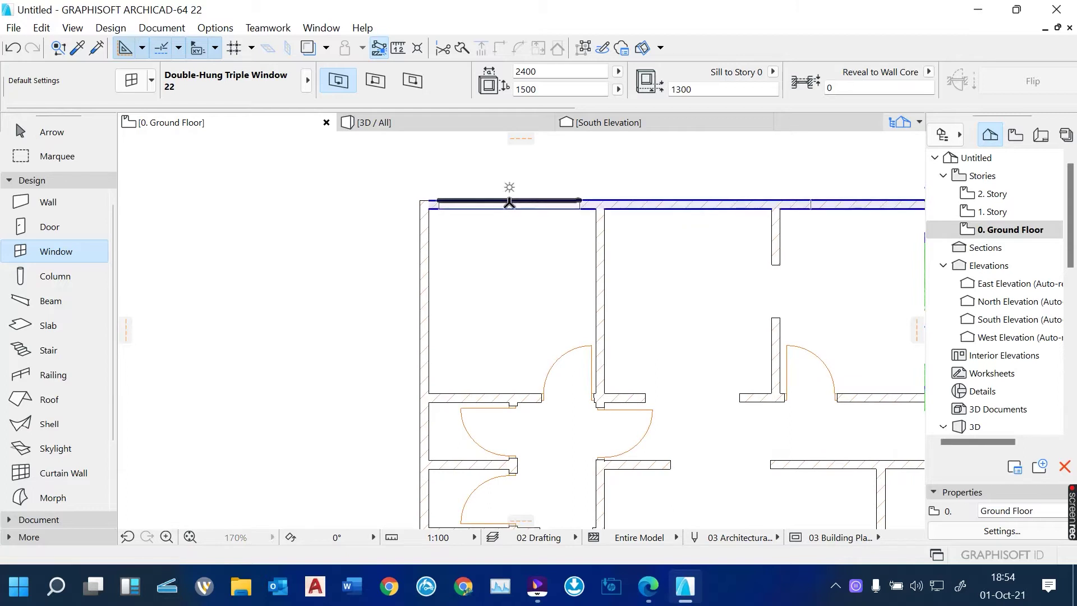
{"action": "left_click", "coordinate": [521, 152]}
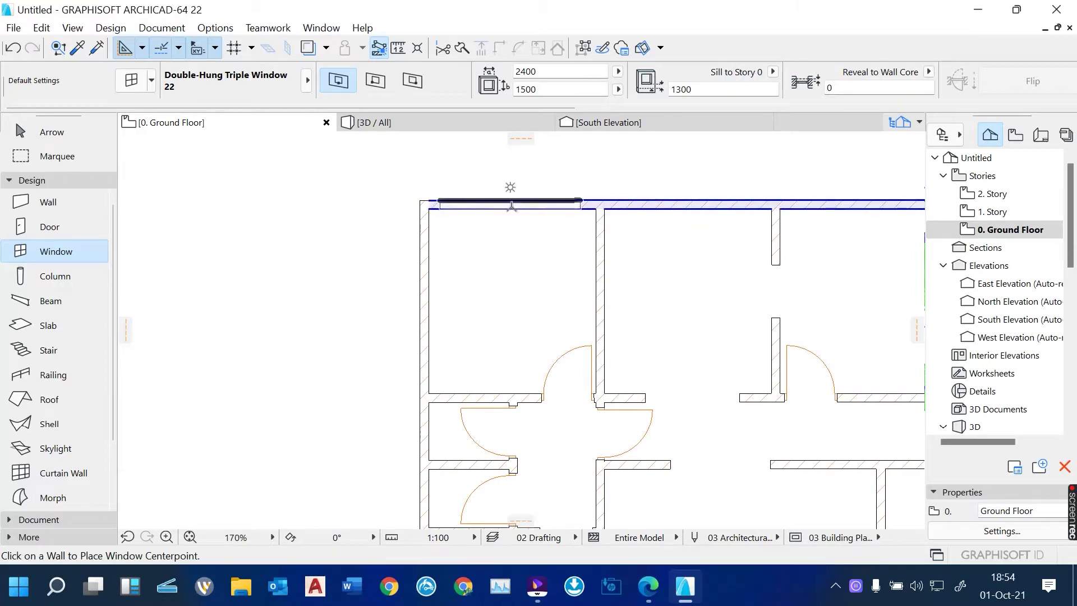
{"action": "left_click", "coordinate": [512, 206]}
{"action": "left_click", "coordinate": [518, 166]}
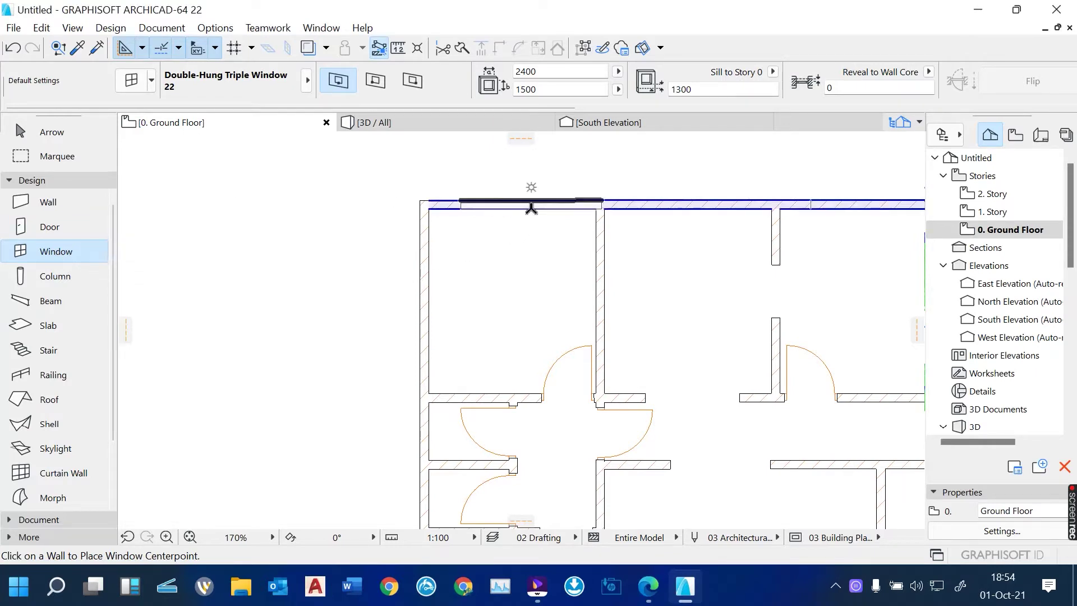
{"action": "left_click", "coordinate": [507, 207]}
{"action": "left_click", "coordinate": [507, 175]}
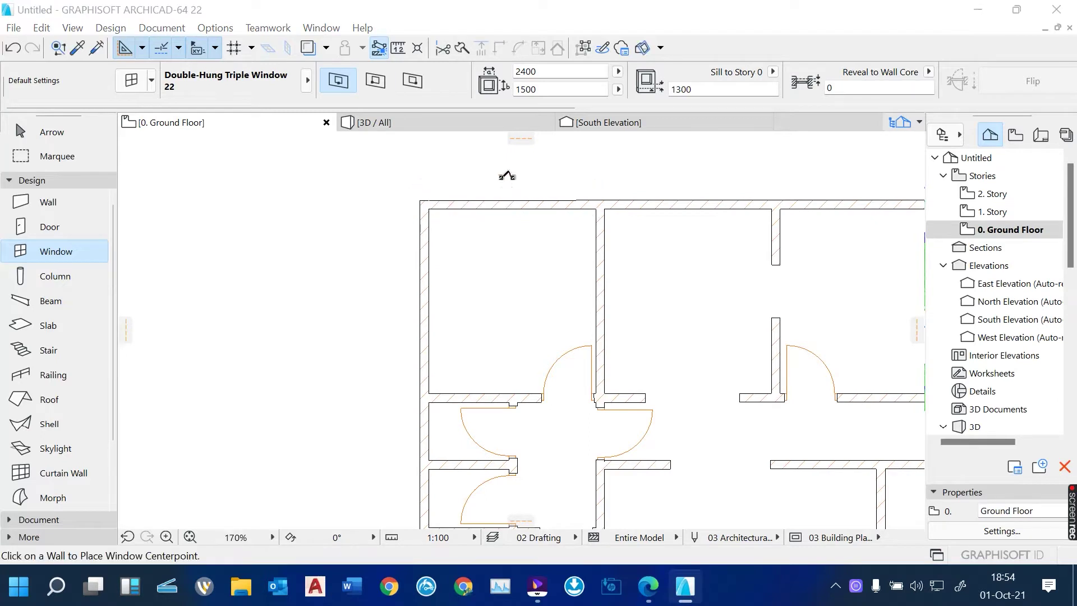
Place one triple window in the north wall of the northwest corner room and another in the adjoining room's north wall.
{"action": "left_click", "coordinate": [500, 207]}
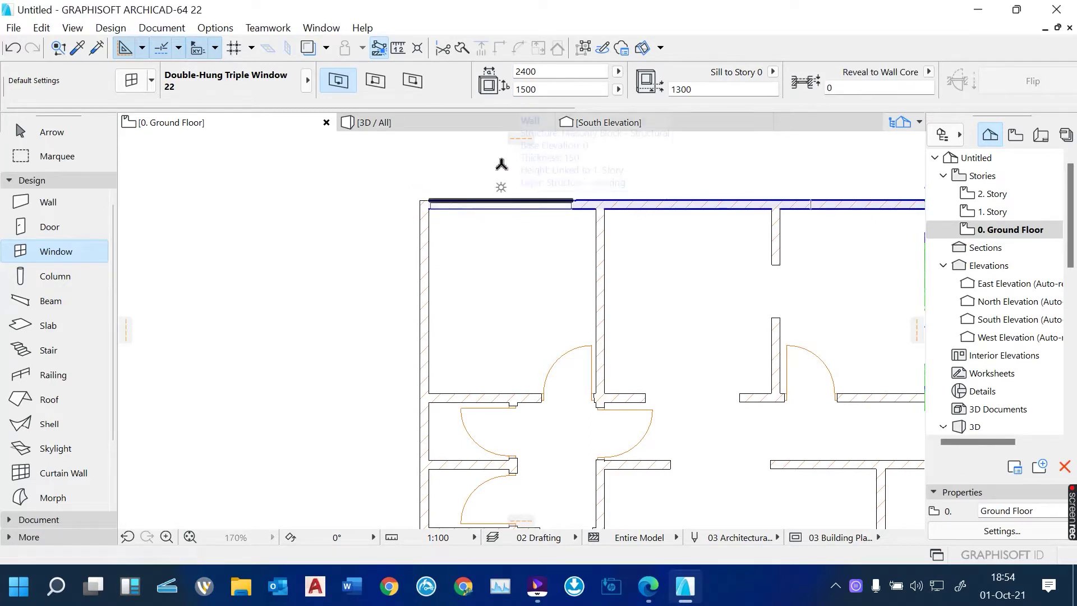
{"action": "left_click", "coordinate": [501, 163]}
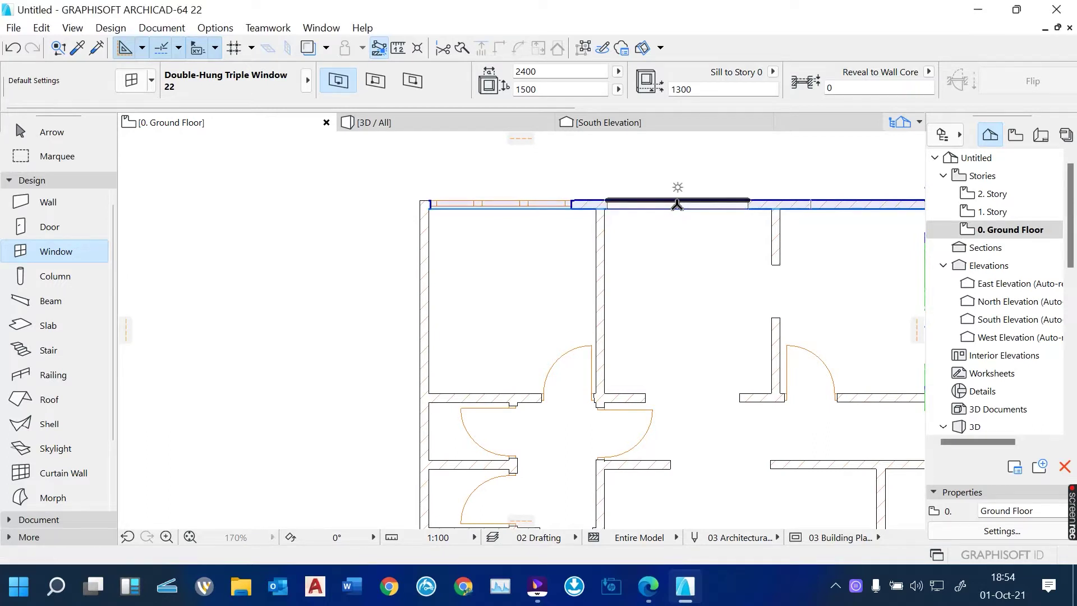
{"action": "left_click", "coordinate": [678, 205]}
{"action": "left_click", "coordinate": [677, 172]}
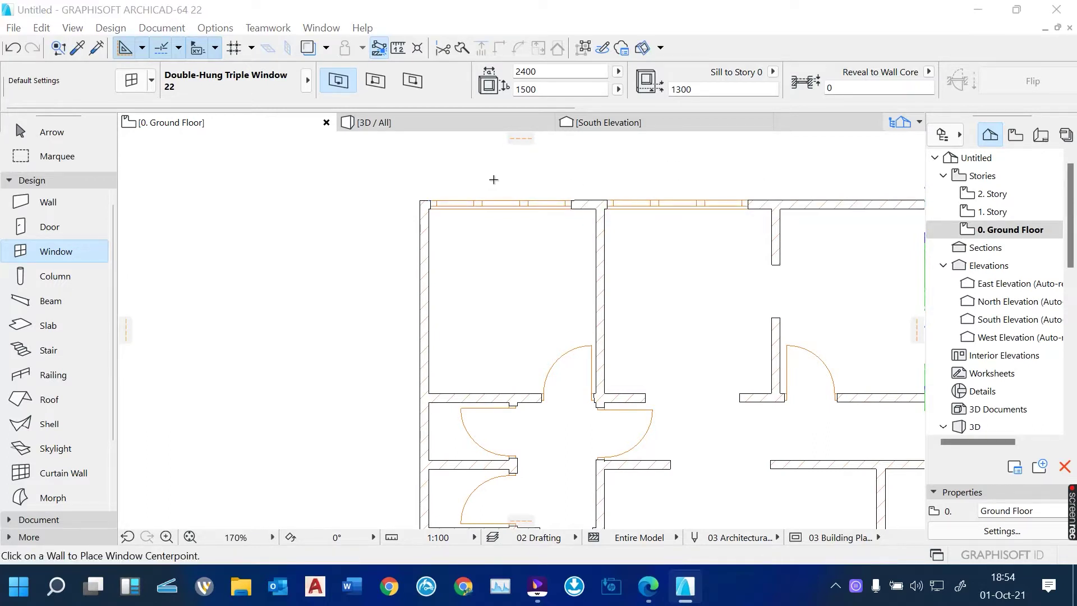
Choose Double-Hung Double Window 22 as the default window type, expand its preview and positioning settings, and accept.
{"action": "scroll", "coordinate": [488, 177], "scroll_direction": "down", "scroll_amount": 3}
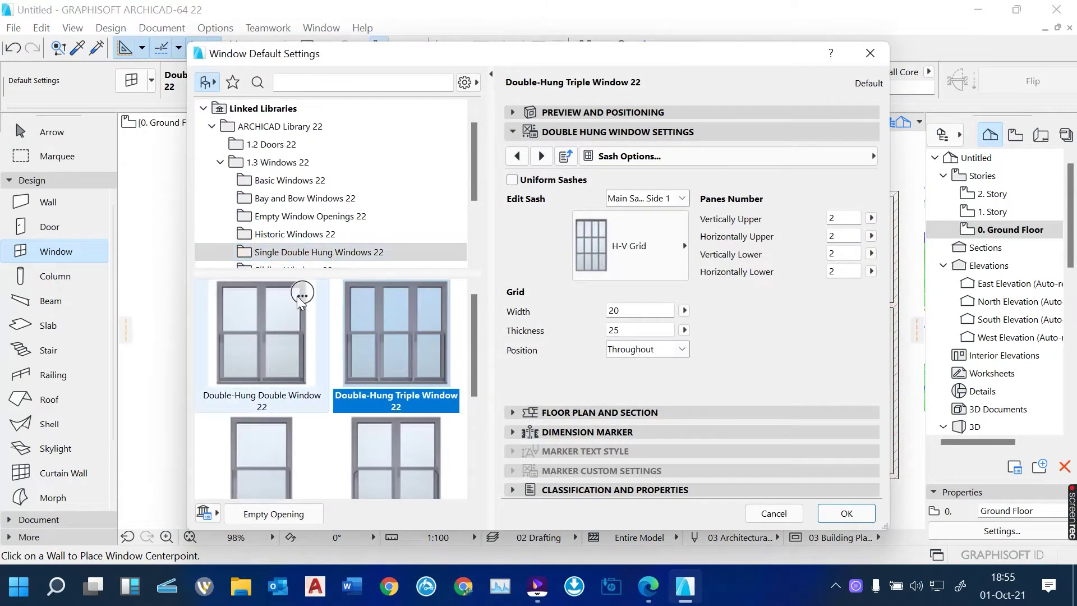
{"action": "left_click", "coordinate": [278, 347]}
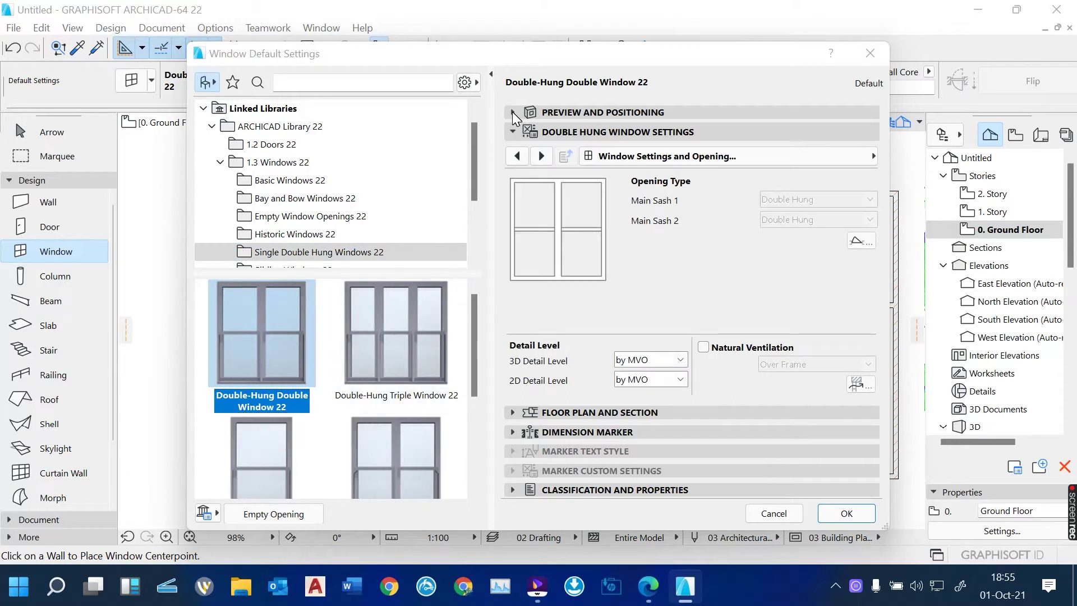
{"action": "left_click", "coordinate": [512, 112]}
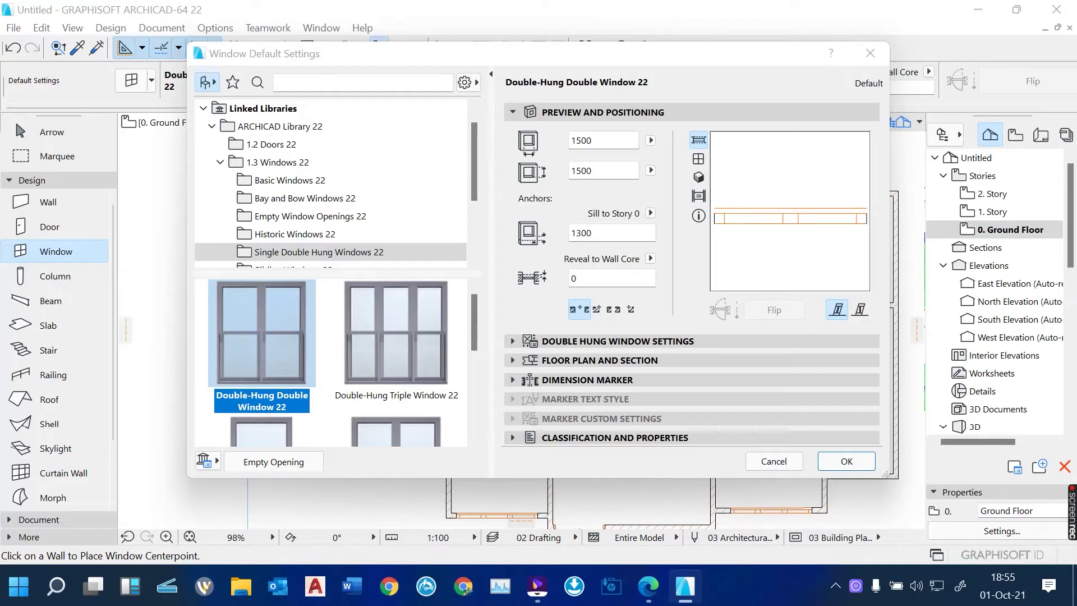
{"action": "left_click", "coordinate": [866, 463]}
Place two double windows side by side in the south wall east of the entrance doors, and one in the northeast corner room's north wall.
{"action": "scroll", "coordinate": [502, 226], "scroll_direction": "down", "scroll_amount": 3}
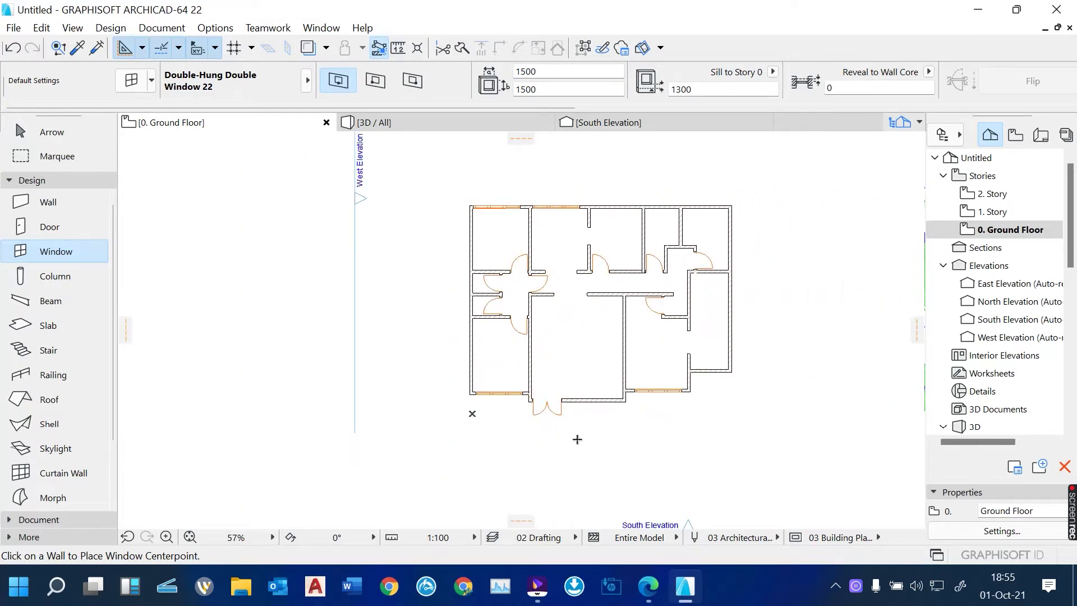
{"action": "scroll", "coordinate": [577, 439], "scroll_direction": "up", "scroll_amount": 8}
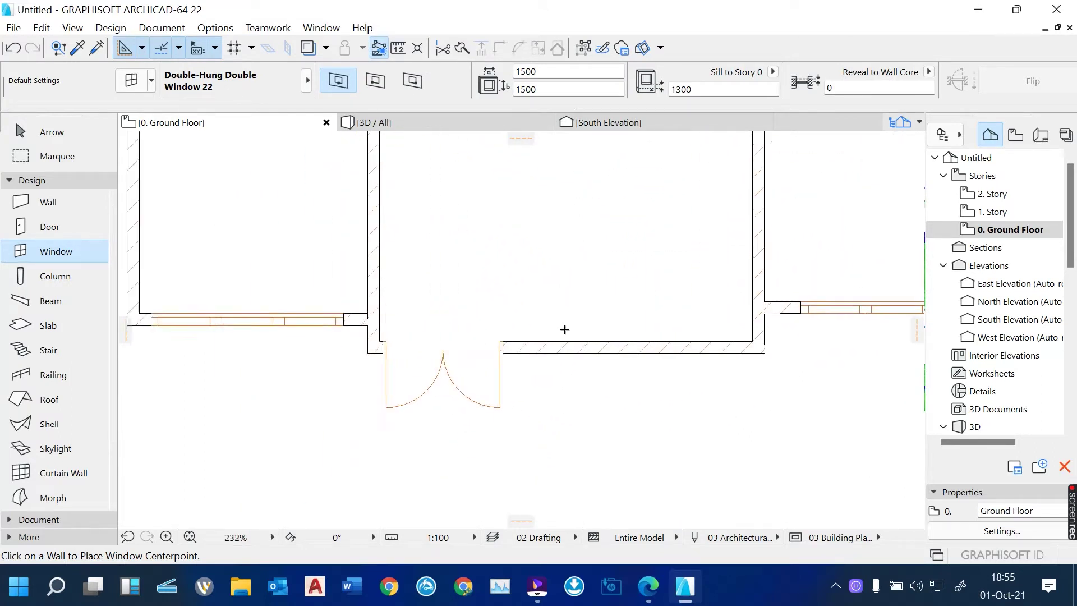
{"action": "scroll", "coordinate": [564, 329], "scroll_direction": "up", "scroll_amount": 1}
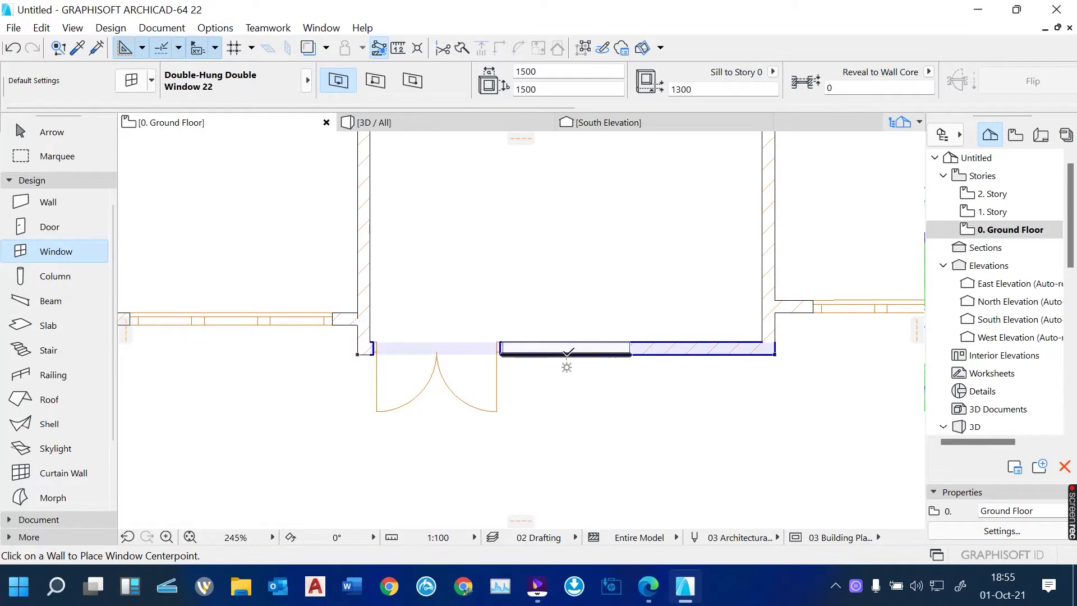
{"action": "left_click", "coordinate": [566, 393]}
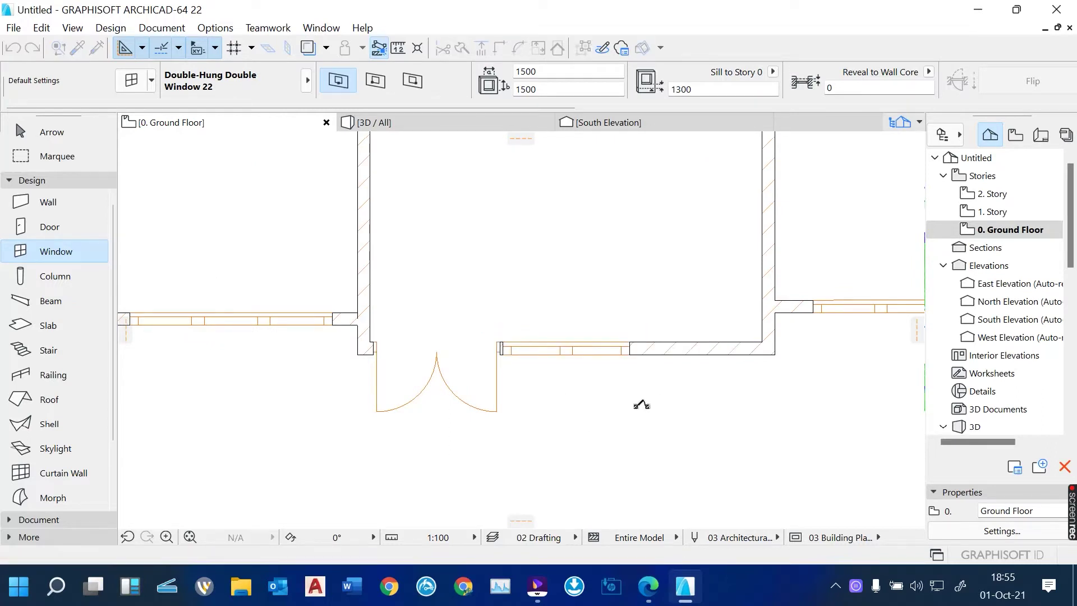
{"action": "left_click", "coordinate": [689, 351]}
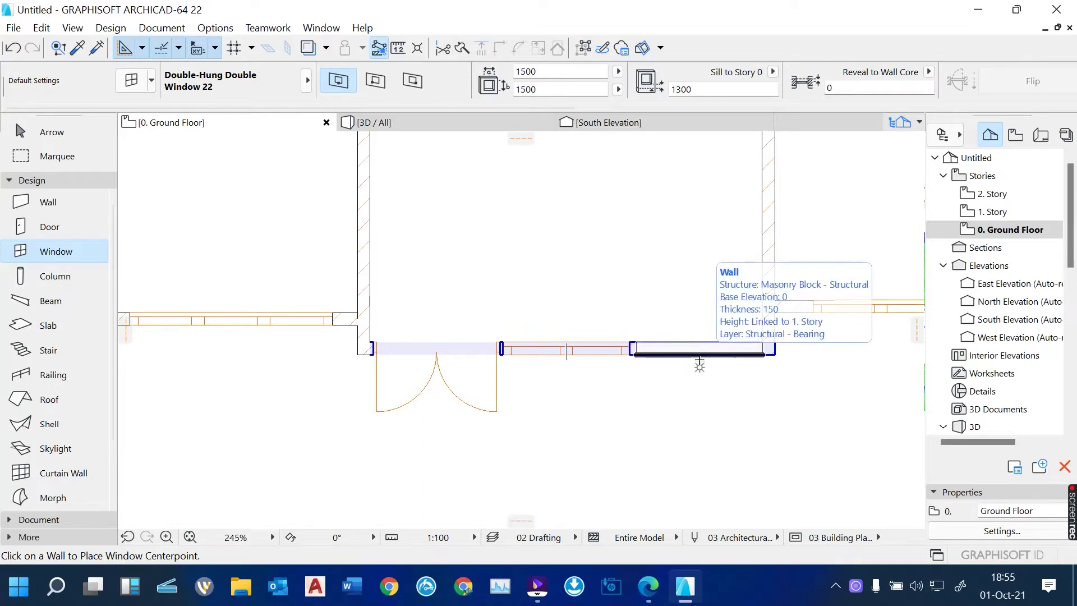
{"action": "left_click", "coordinate": [695, 427]}
{"action": "left_click", "coordinate": [668, 441]}
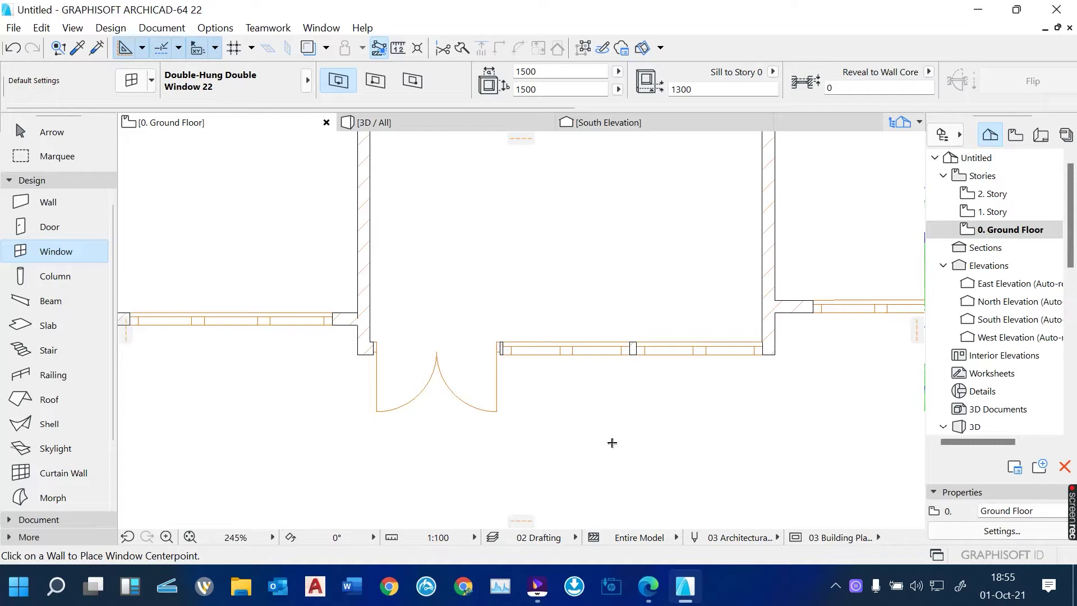
{"action": "scroll", "coordinate": [612, 443], "scroll_direction": "down", "scroll_amount": 6}
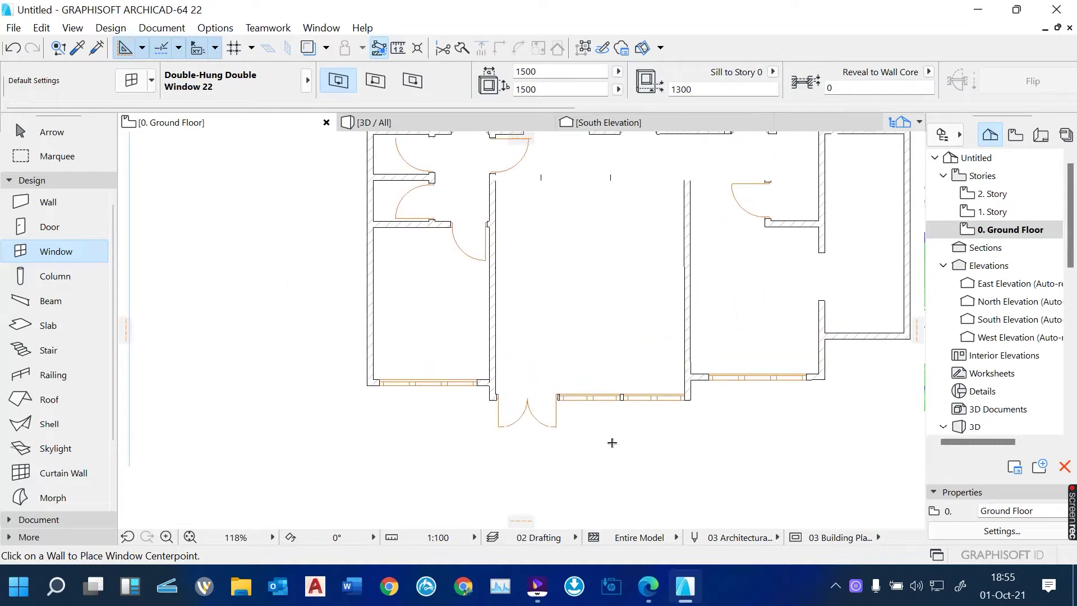
{"action": "scroll", "coordinate": [729, 215], "scroll_direction": "up", "scroll_amount": 4}
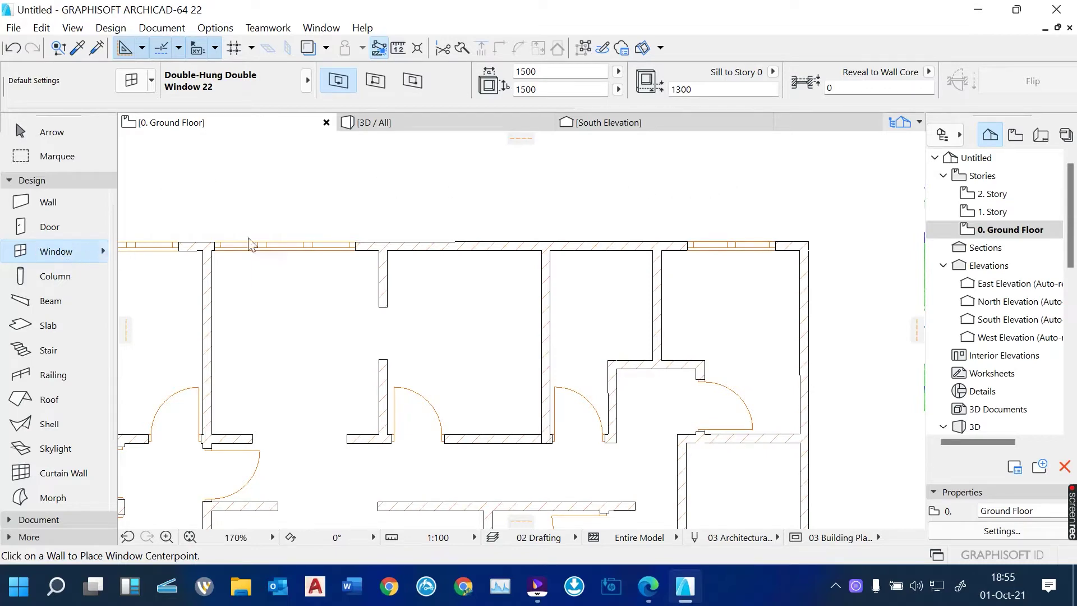
{"action": "key", "text": "ctrl+t"}
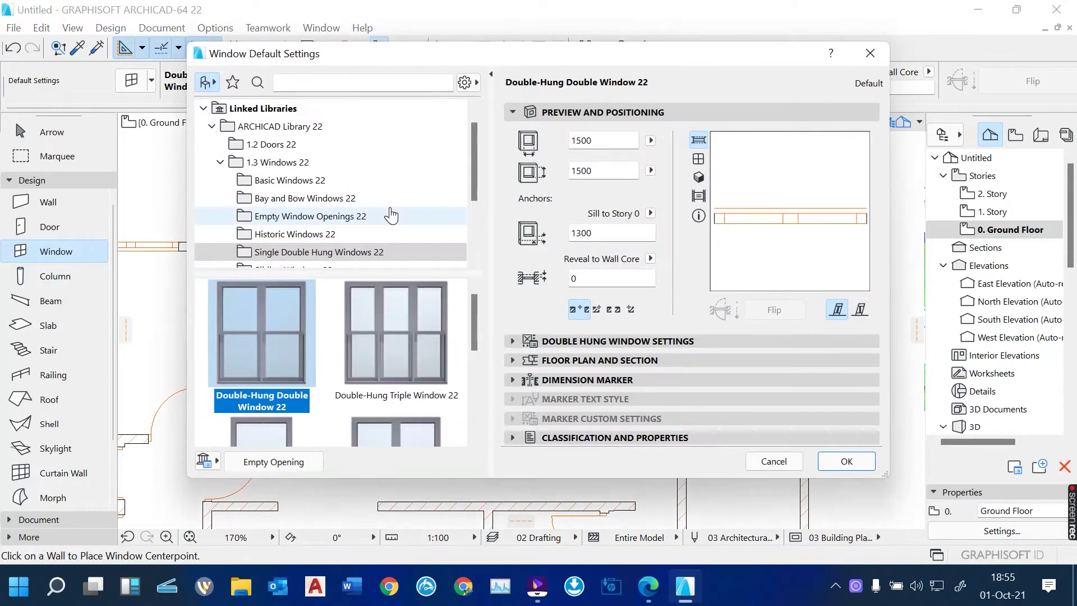
{"action": "scroll", "coordinate": [406, 321], "scroll_direction": "down", "scroll_amount": 1}
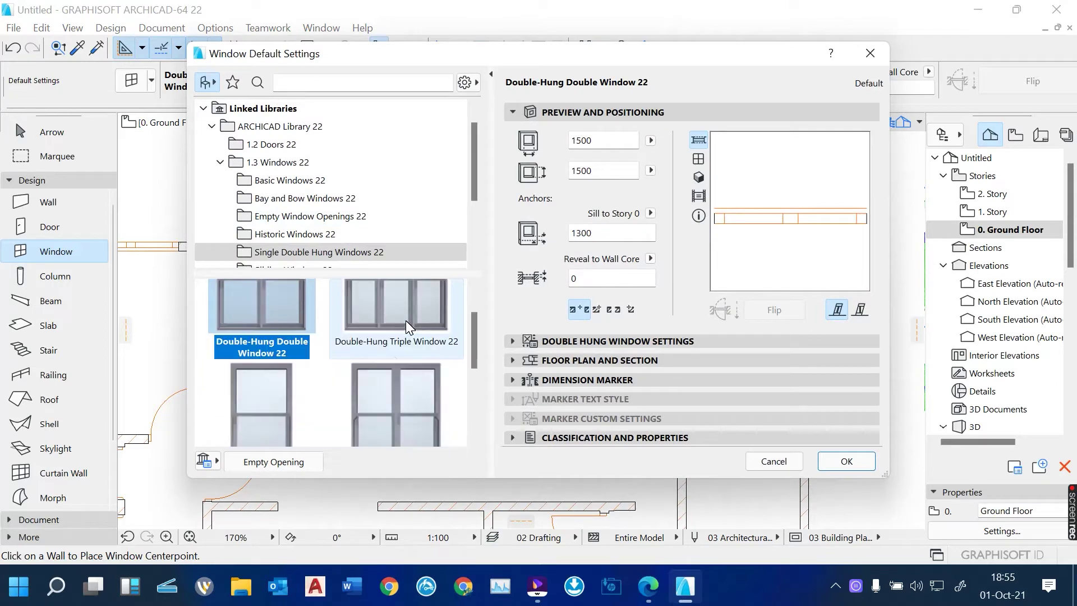
{"action": "left_click", "coordinate": [276, 385]}
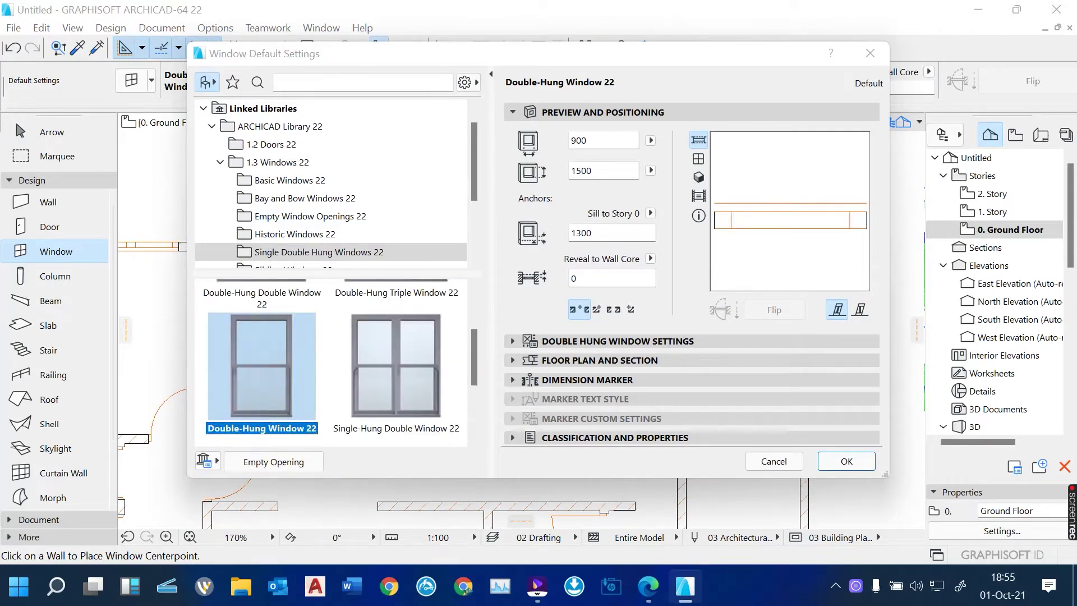
{"action": "left_click", "coordinate": [603, 171]}
{"action": "left_click_drag", "start_coordinate": [603, 171], "coordinate": [544, 190]}
{"action": "left_click", "coordinate": [603, 171]}
{"action": "key", "text": "BackSpace"}
{"action": "key", "text": "BackSpace"}
{"action": "key", "text": "BackSpace"}
{"action": "left_click", "coordinate": [774, 461]}
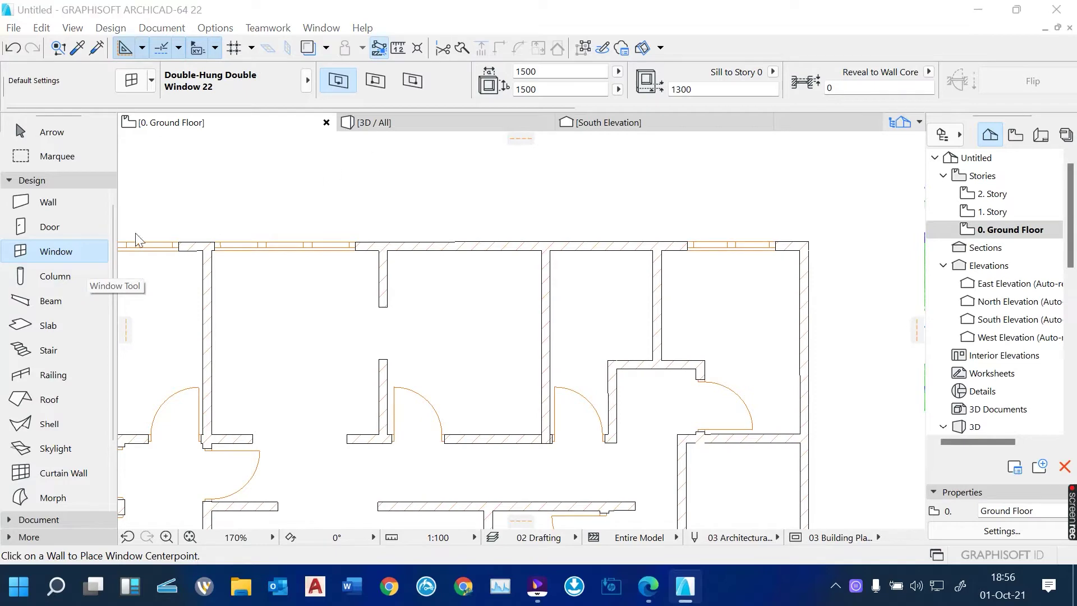
Choose Double-Hung Window 22 from Single Double Hung Windows 22 as the default window type and accept the settings.
{"action": "double_click", "coordinate": [56, 253]}
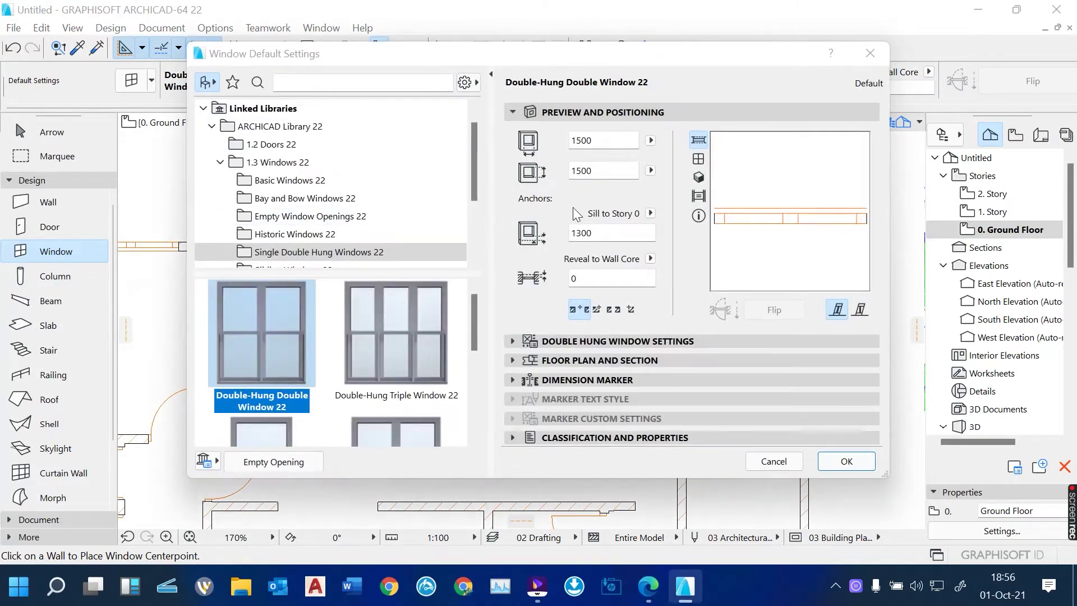
{"action": "scroll", "coordinate": [337, 314], "scroll_direction": "down", "scroll_amount": 2}
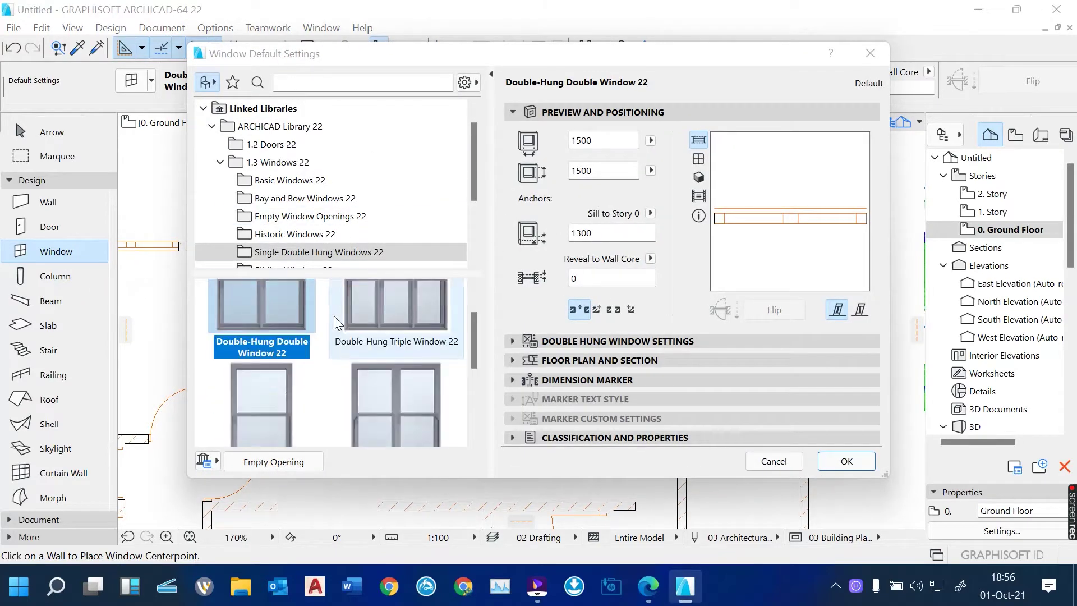
{"action": "left_click", "coordinate": [263, 384]}
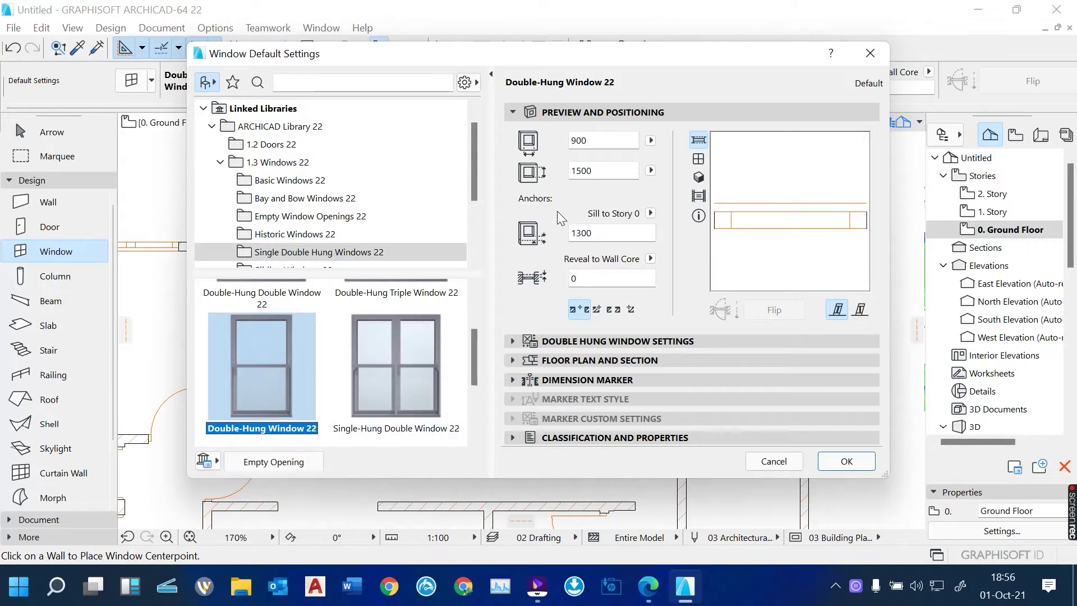
{"action": "left_click", "coordinate": [596, 171]}
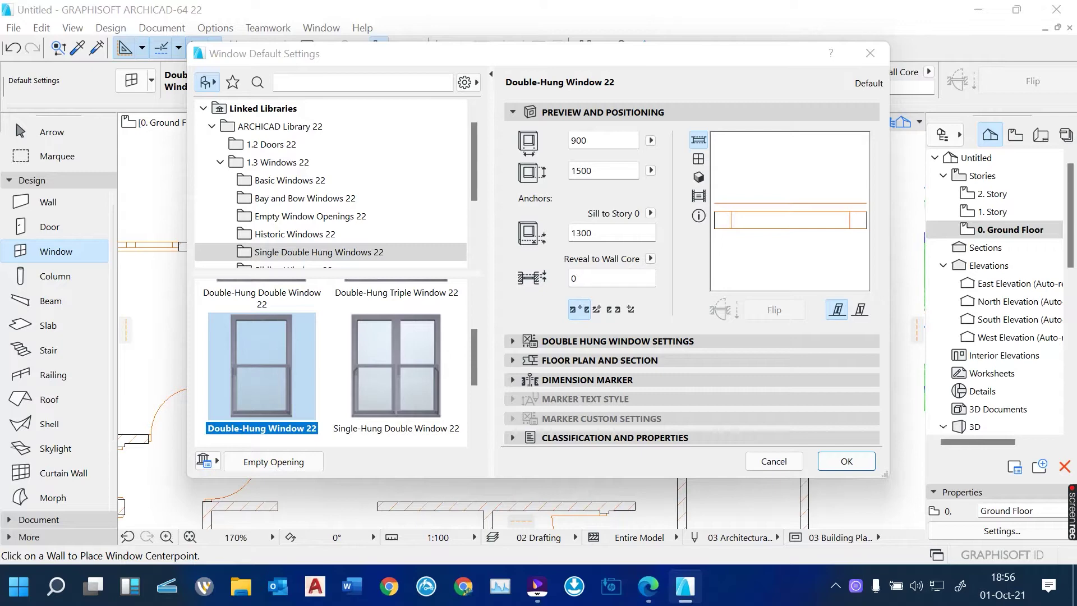
{"action": "left_click", "coordinate": [838, 463]}
Place one single double-hung window in the west wall of each of the two small rooms between the western corner rooms.
{"action": "scroll", "coordinate": [736, 237], "scroll_direction": "down", "scroll_amount": 4}
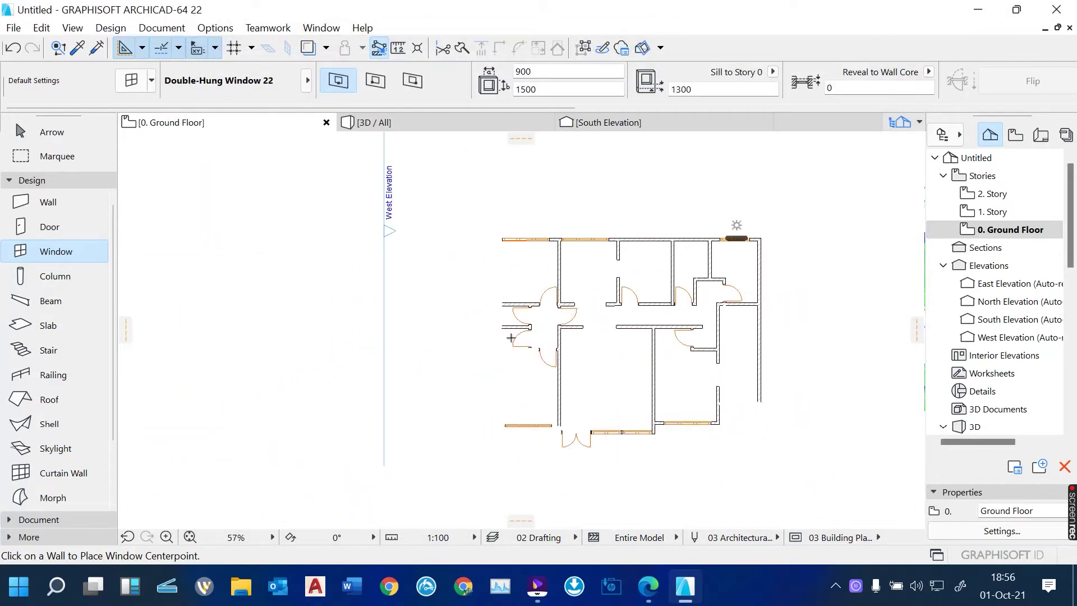
{"action": "scroll", "coordinate": [503, 305], "scroll_direction": "up", "scroll_amount": 4}
{"action": "scroll", "coordinate": [503, 306], "scroll_direction": "up", "scroll_amount": 4}
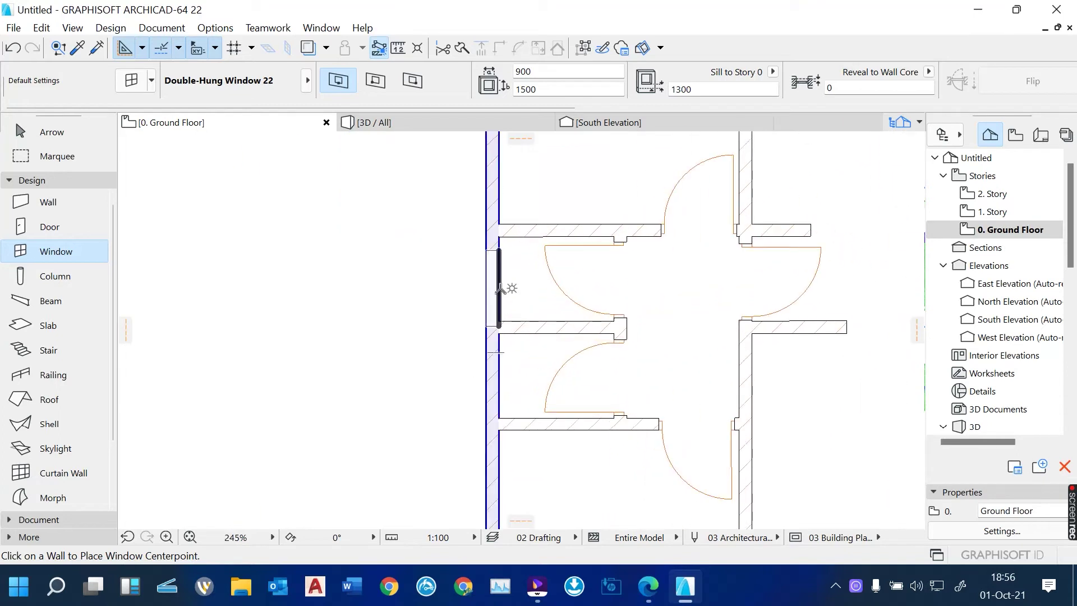
{"action": "left_click", "coordinate": [494, 281]}
{"action": "left_click", "coordinate": [422, 273]}
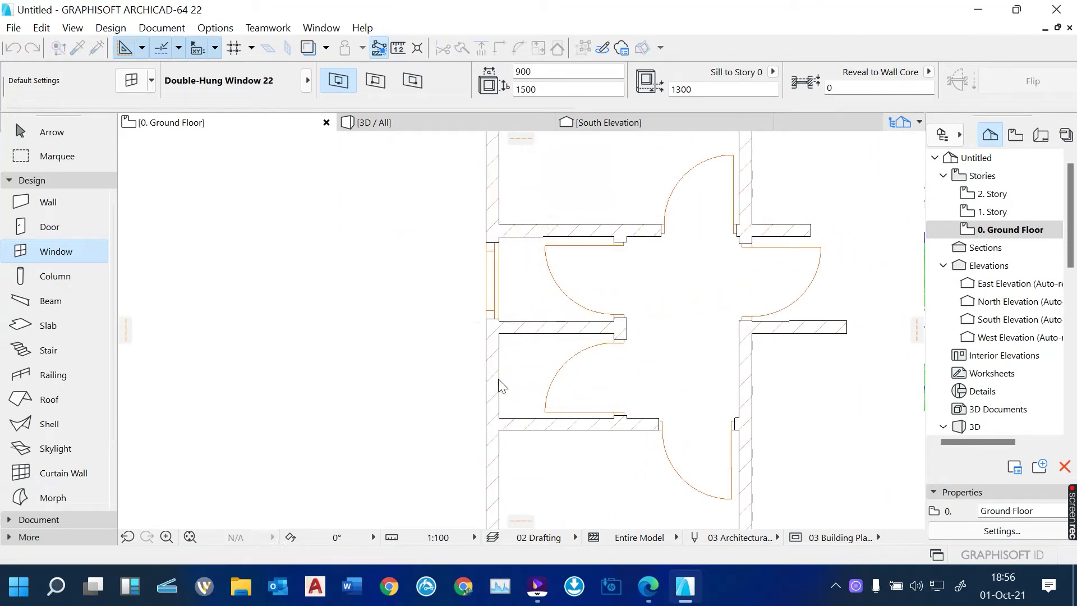
{"action": "left_click", "coordinate": [474, 379]}
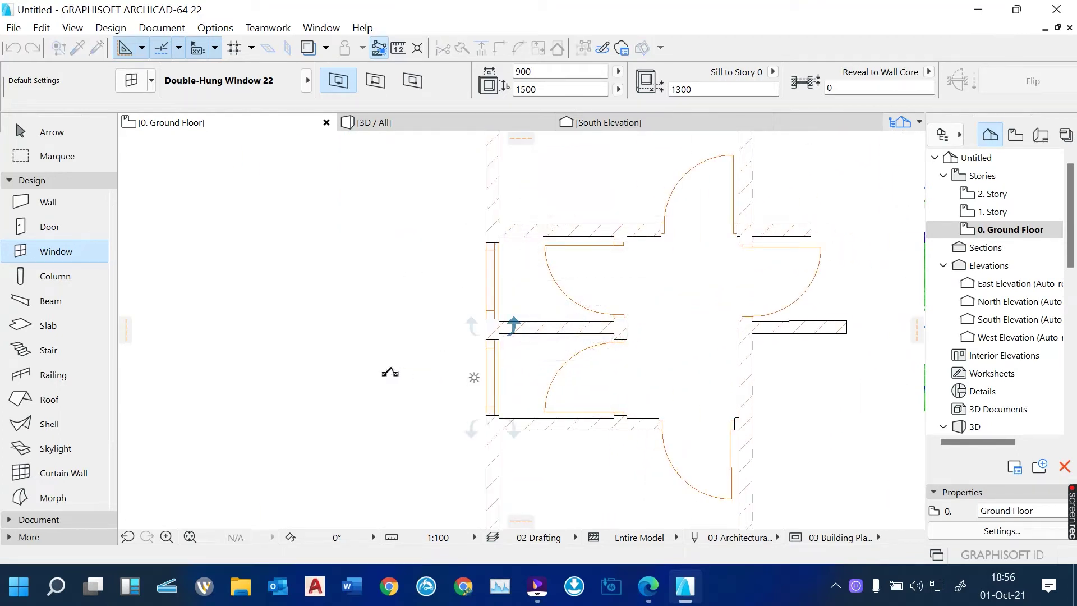
Place a single double-hung window in the east wall of the long narrow eastern room, near its north end.
{"action": "scroll", "coordinate": [299, 319], "scroll_direction": "down", "scroll_amount": 4}
{"action": "scroll", "coordinate": [337, 325], "scroll_direction": "down", "scroll_amount": 1}
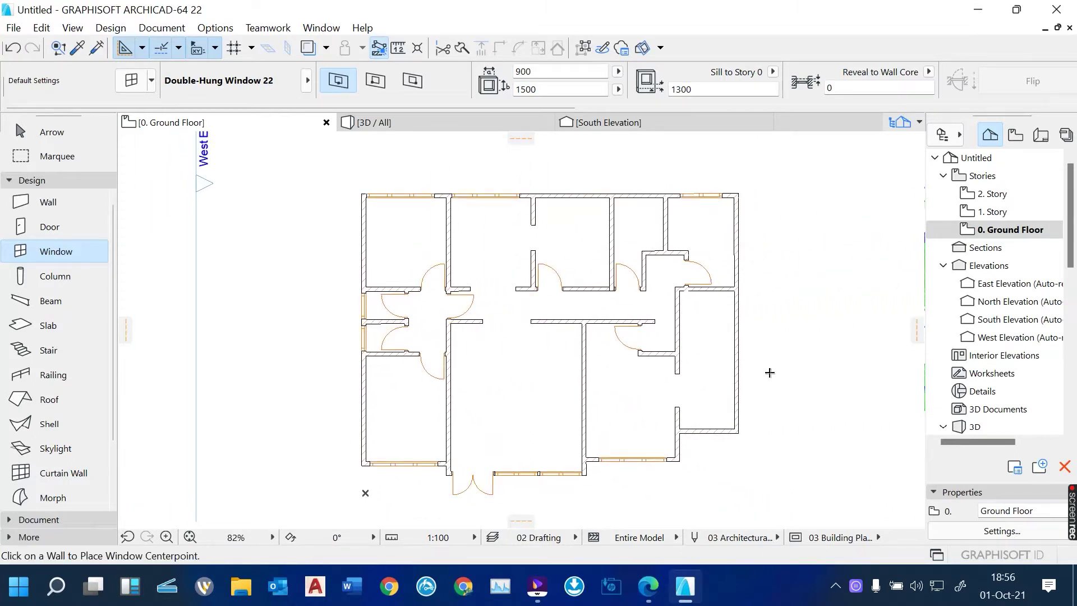
{"action": "scroll", "coordinate": [760, 331], "scroll_direction": "up", "scroll_amount": 3}
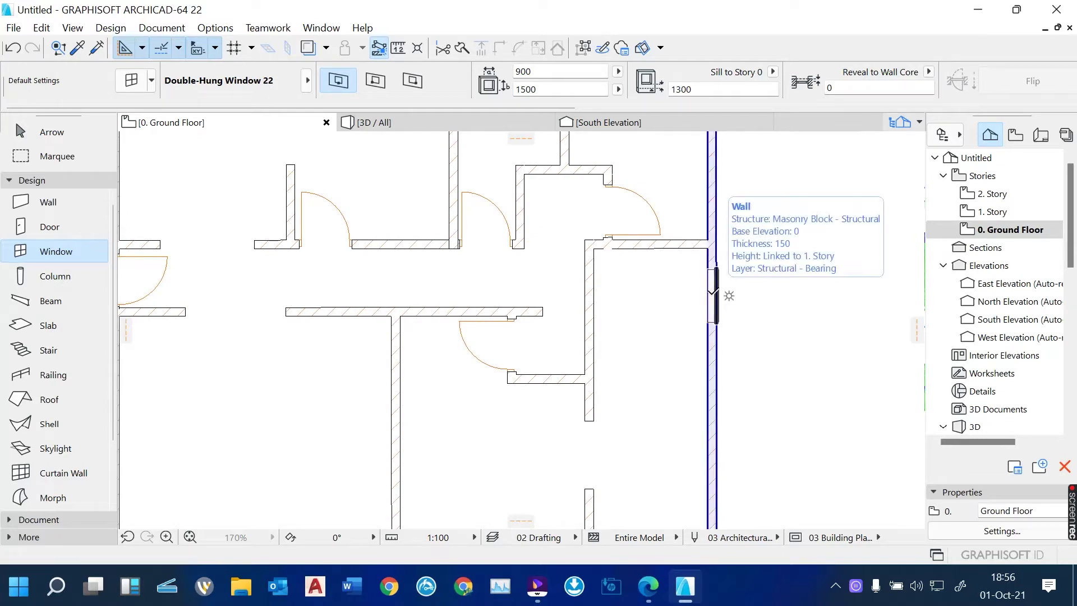
{"action": "left_click", "coordinate": [711, 295]}
{"action": "left_click", "coordinate": [741, 362]}
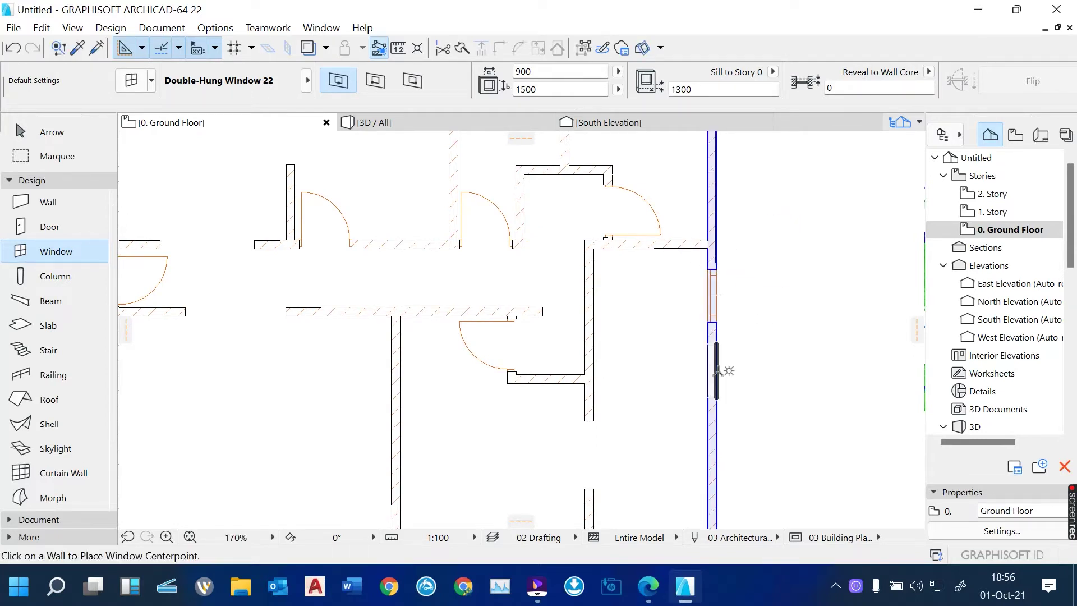
Place a second single double-hung window in the east wall of the long narrow eastern room, just south of the first.
{"action": "left_click", "coordinate": [723, 370]}
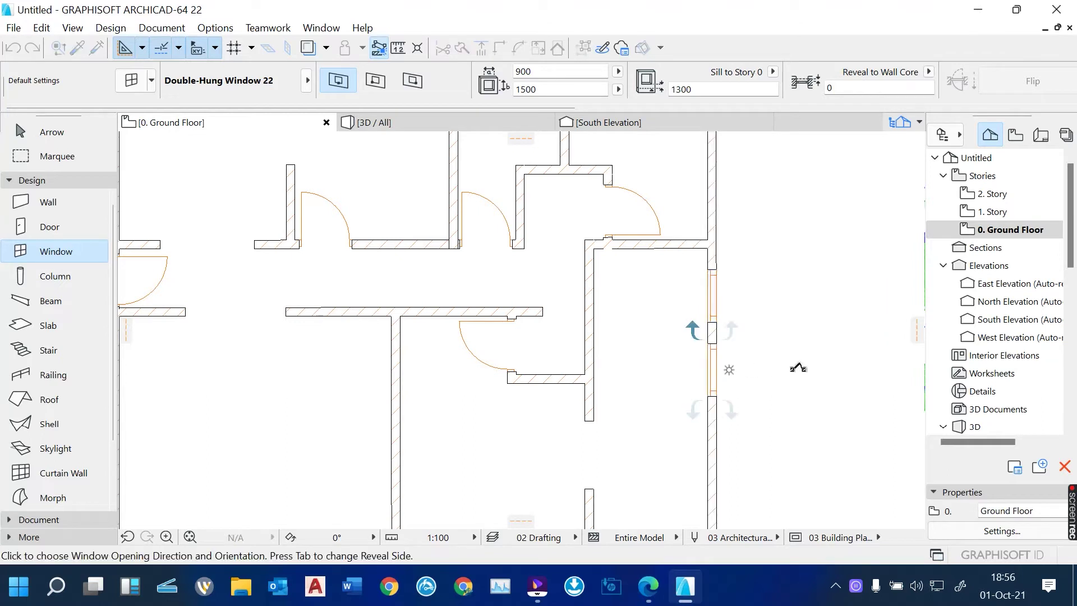
{"action": "left_click", "coordinate": [759, 337]}
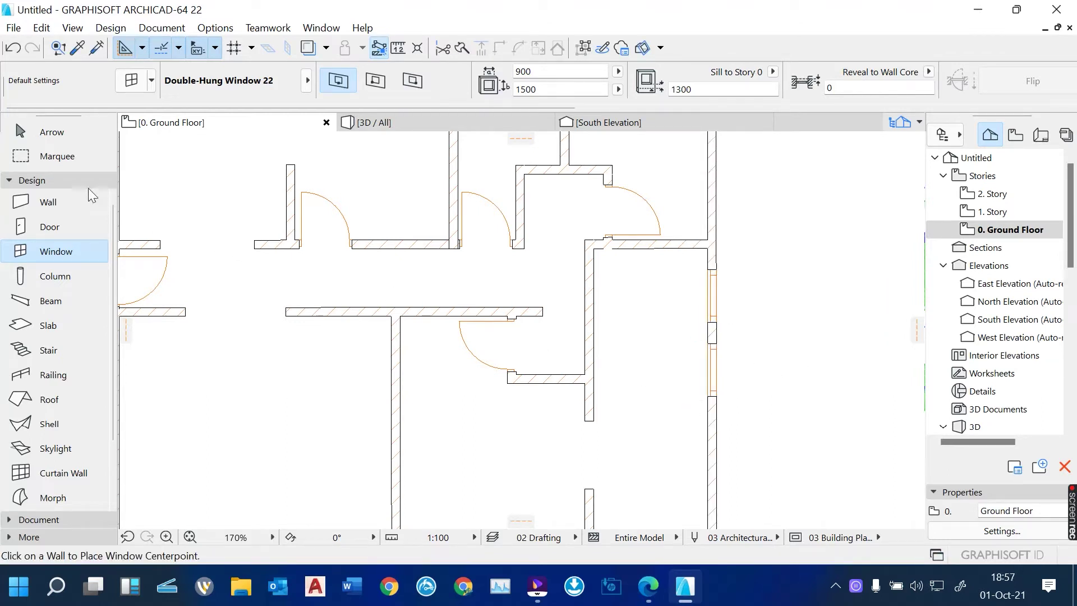
Draw an east-west partition wall about 2022 mm long across the narrow eastern room, from the north edge of its west wall opening to the east wall.
{"action": "left_click", "coordinate": [58, 203]}
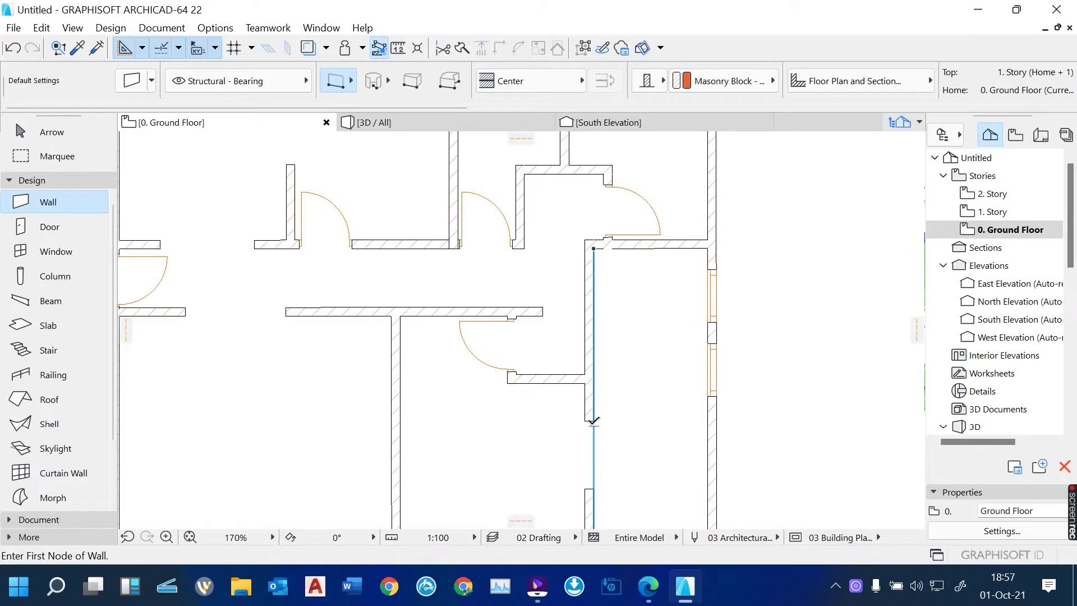
{"action": "left_click", "coordinate": [595, 423]}
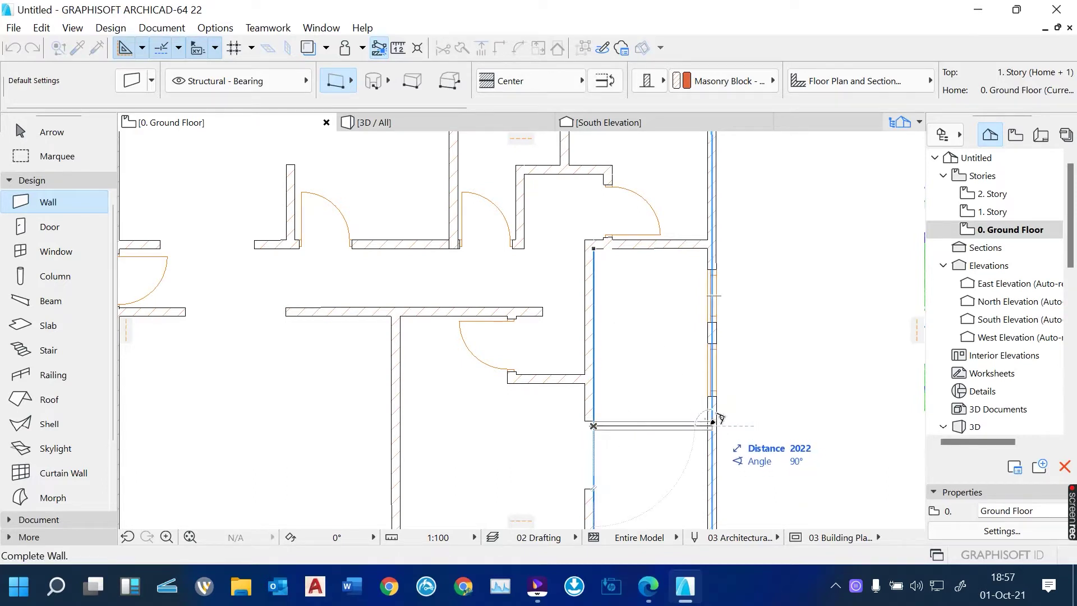
{"action": "left_click", "coordinate": [713, 421]}
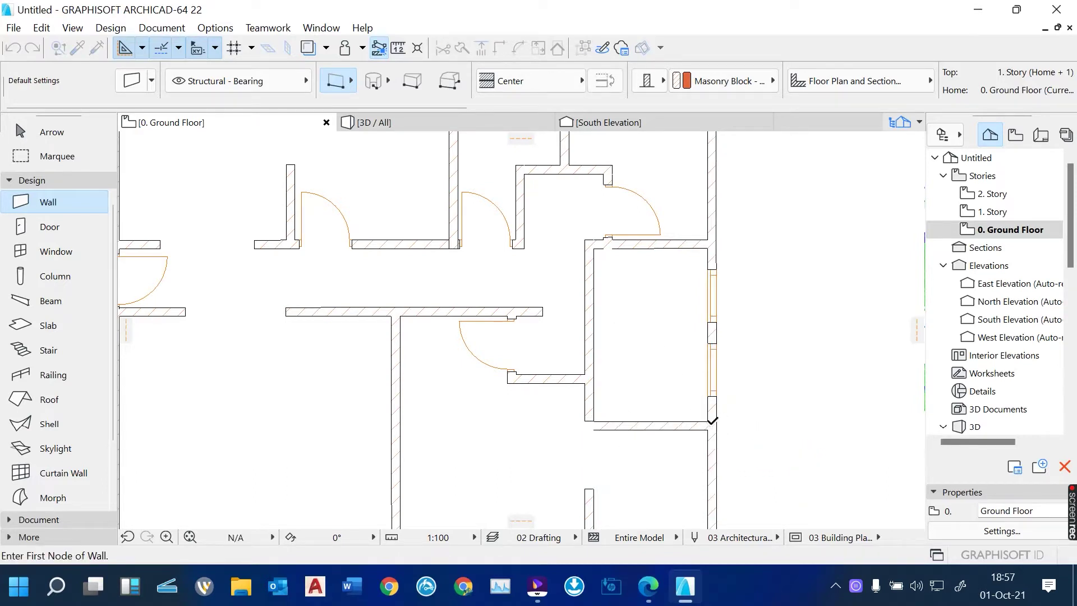
Choose Door with Transom 22 from Hinged Doors 22, 900 wide and 2400 high, as the default door and accept the settings.
{"action": "left_click", "coordinate": [65, 224]}
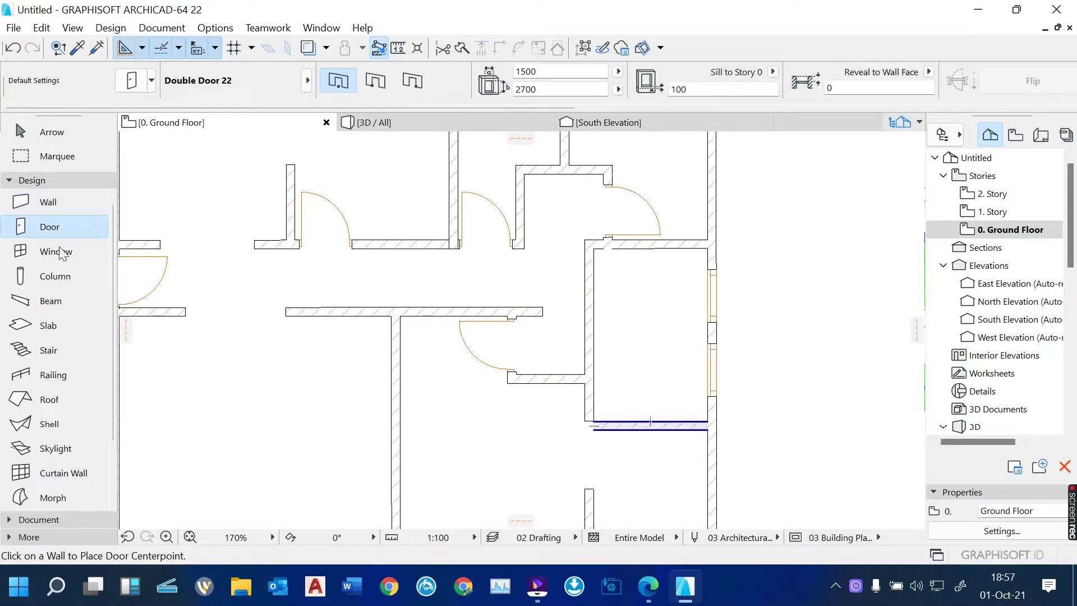
{"action": "left_click", "coordinate": [134, 84]}
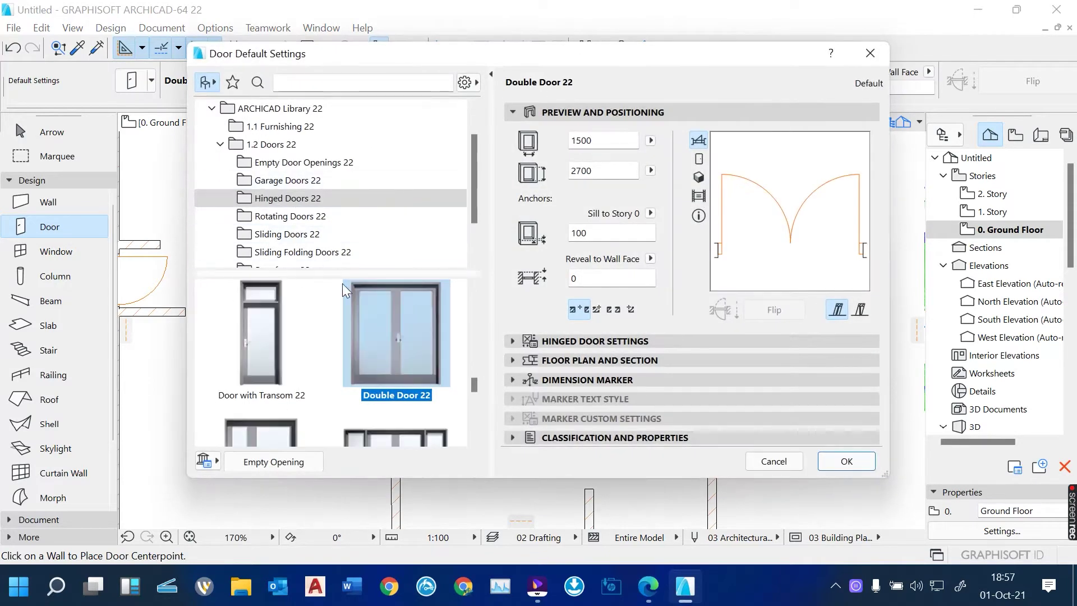
{"action": "left_click", "coordinate": [263, 336]}
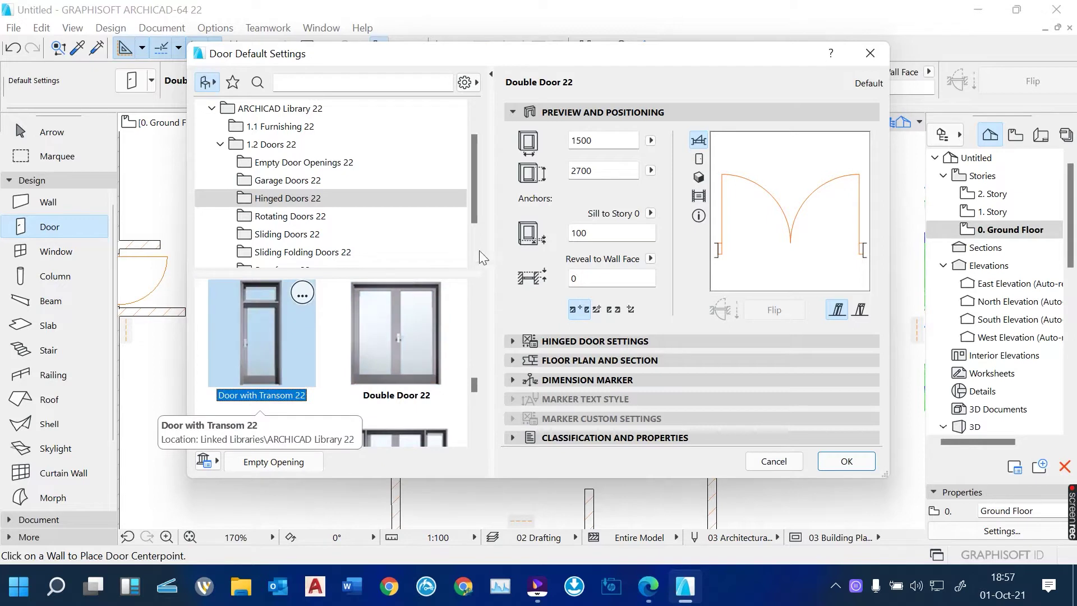
{"action": "left_click", "coordinate": [587, 171]}
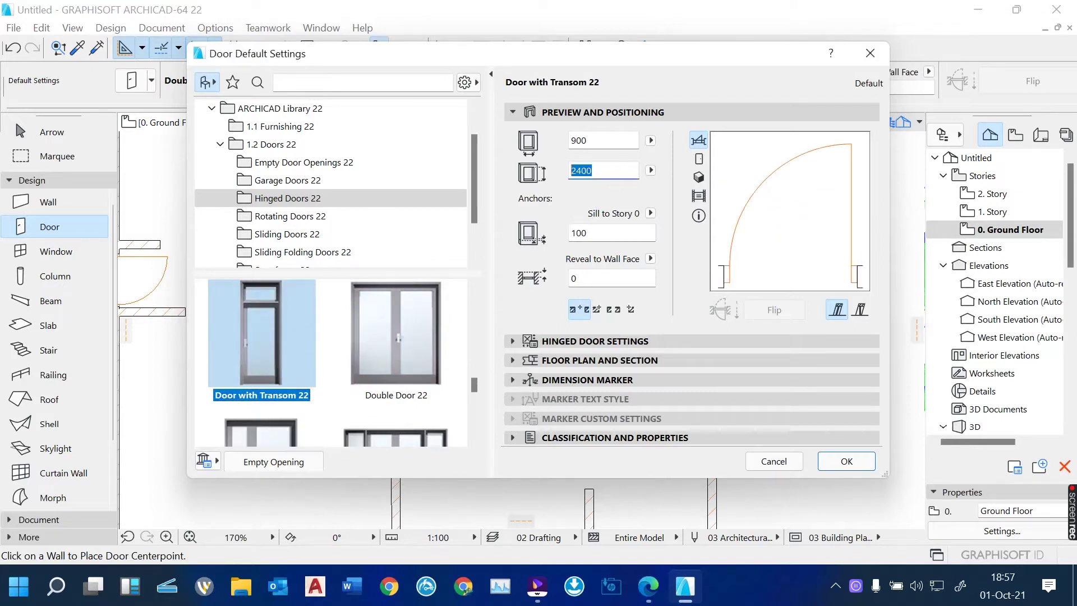
{"action": "left_click", "coordinate": [584, 172]}
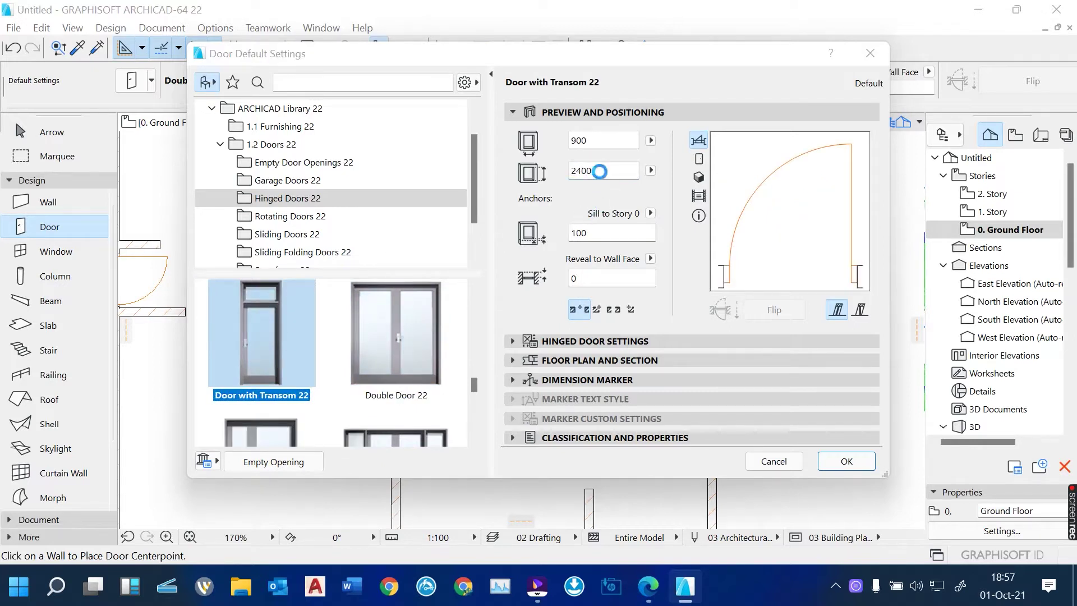
{"action": "left_click", "coordinate": [847, 461]}
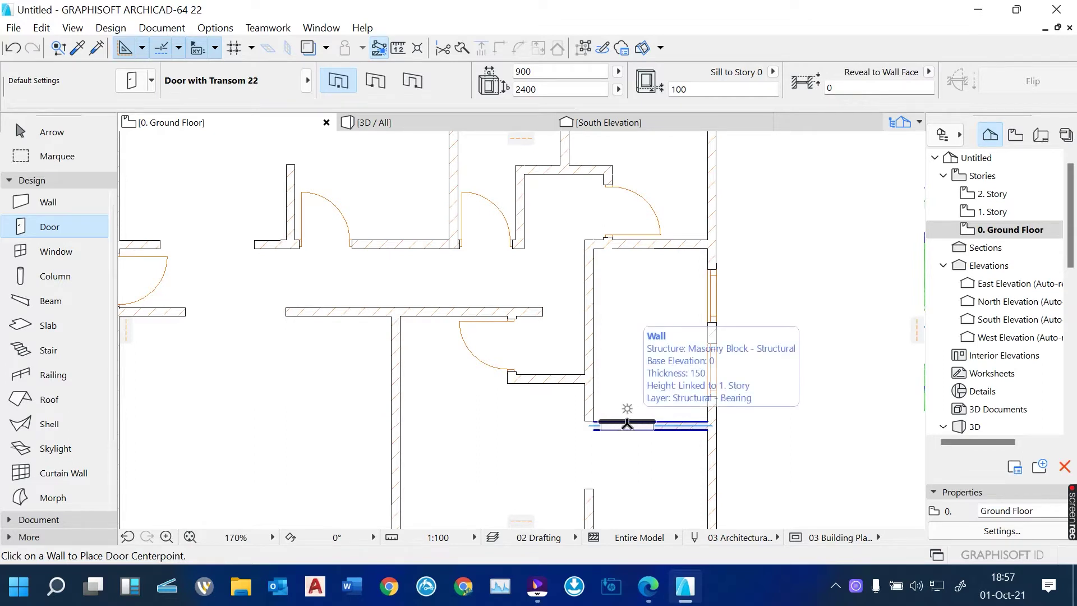
Place a door near the west end of the new partition wall, hinged on the west and opening north.
{"action": "left_click", "coordinate": [627, 424]}
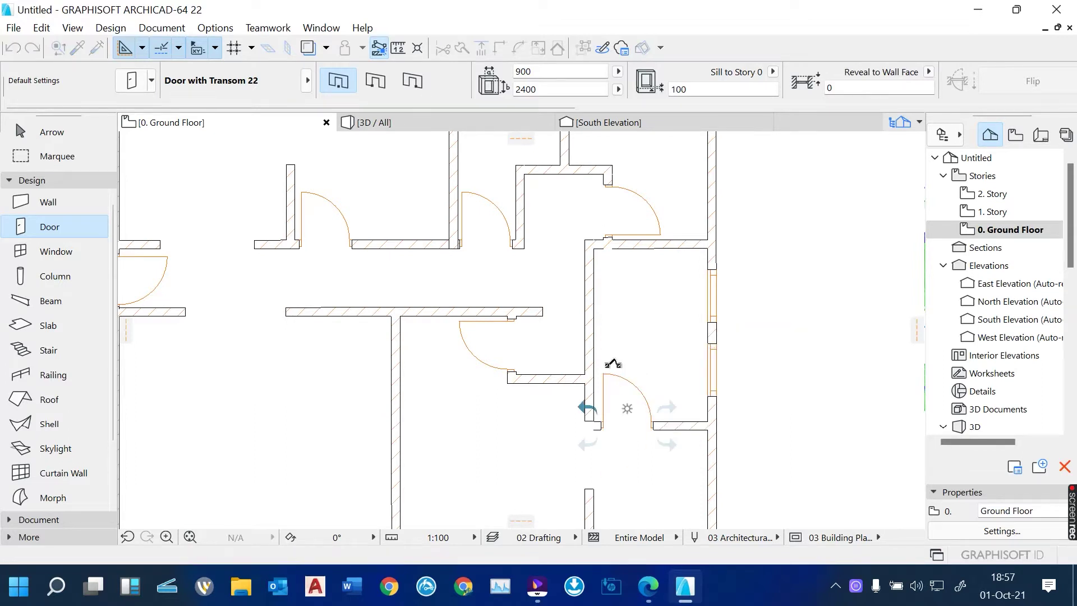
{"action": "left_click", "coordinate": [586, 407]}
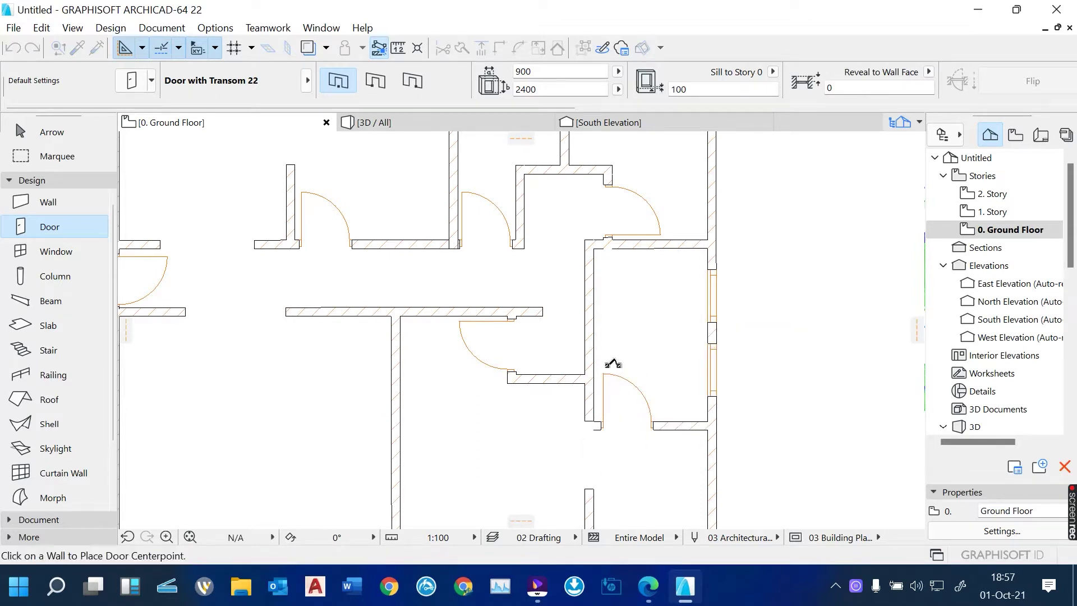
{"action": "left_click", "coordinate": [60, 139]}
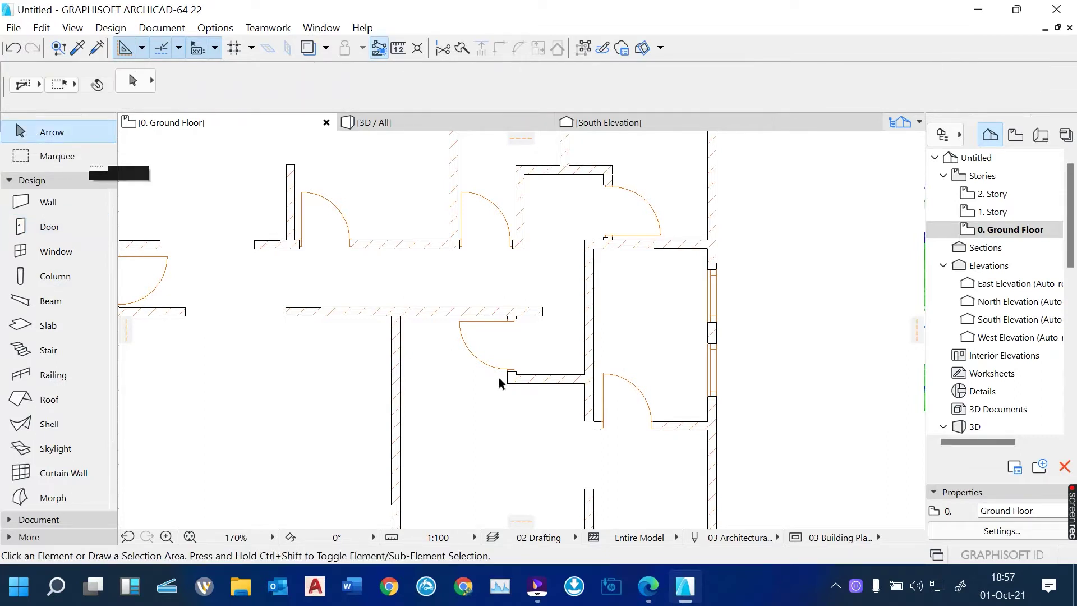
{"action": "scroll", "coordinate": [651, 468], "scroll_direction": "up", "scroll_amount": 4}
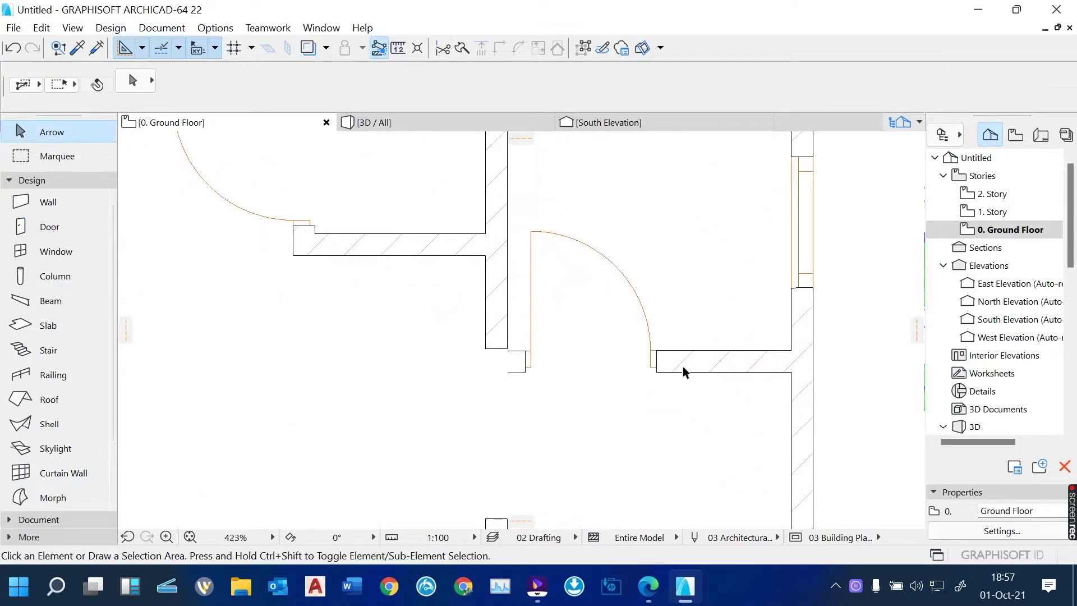
{"action": "left_click", "coordinate": [686, 371]}
{"action": "left_click", "coordinate": [505, 312]}
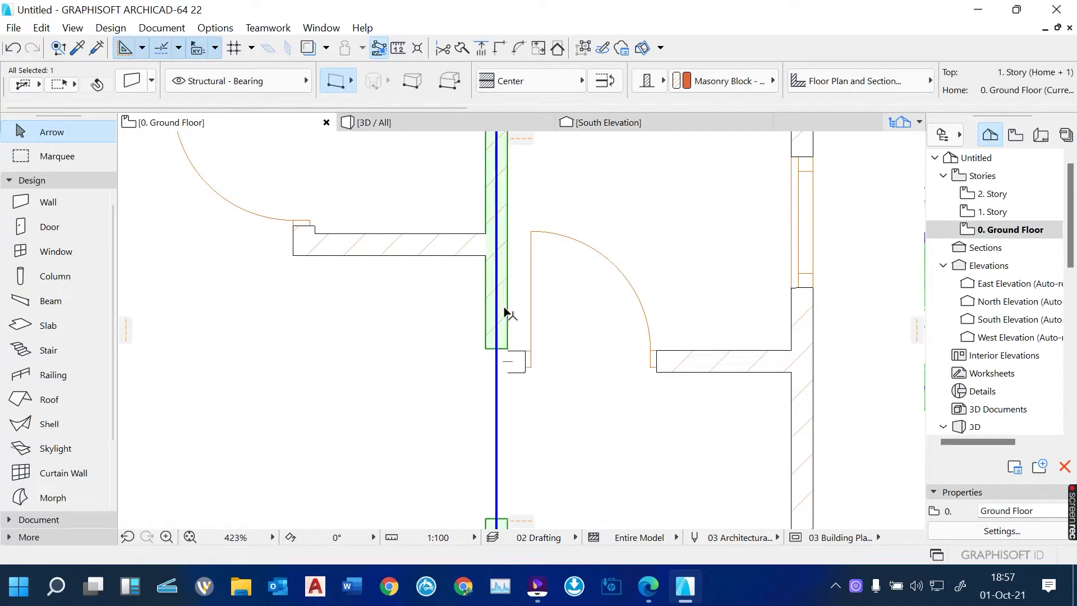
{"action": "left_click", "coordinate": [511, 366]}
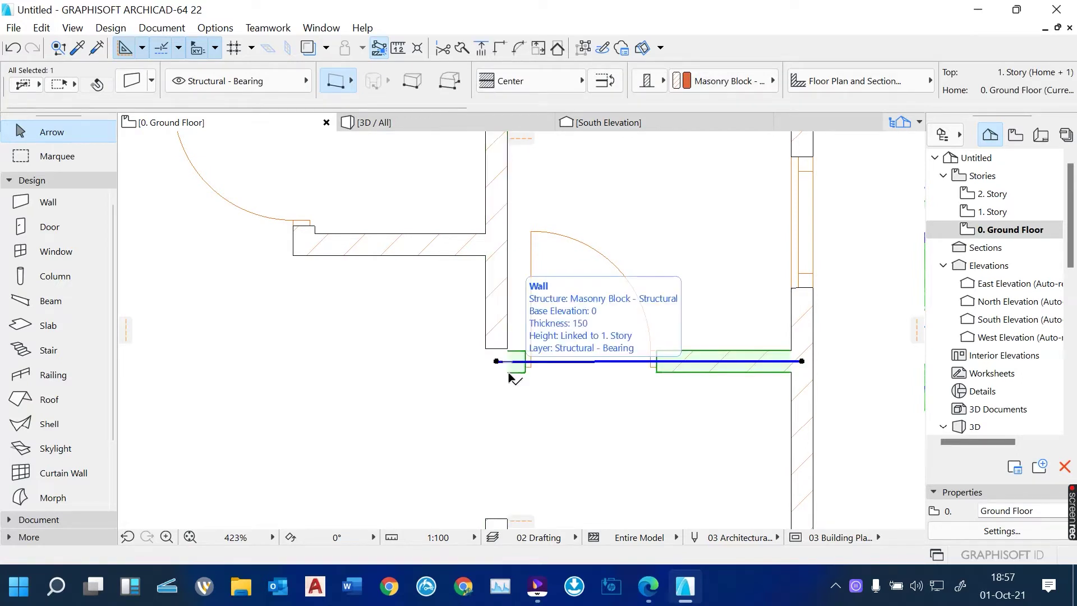
{"action": "scroll", "coordinate": [502, 362], "scroll_direction": "up", "scroll_amount": 3}
{"action": "left_click", "coordinate": [488, 355]}
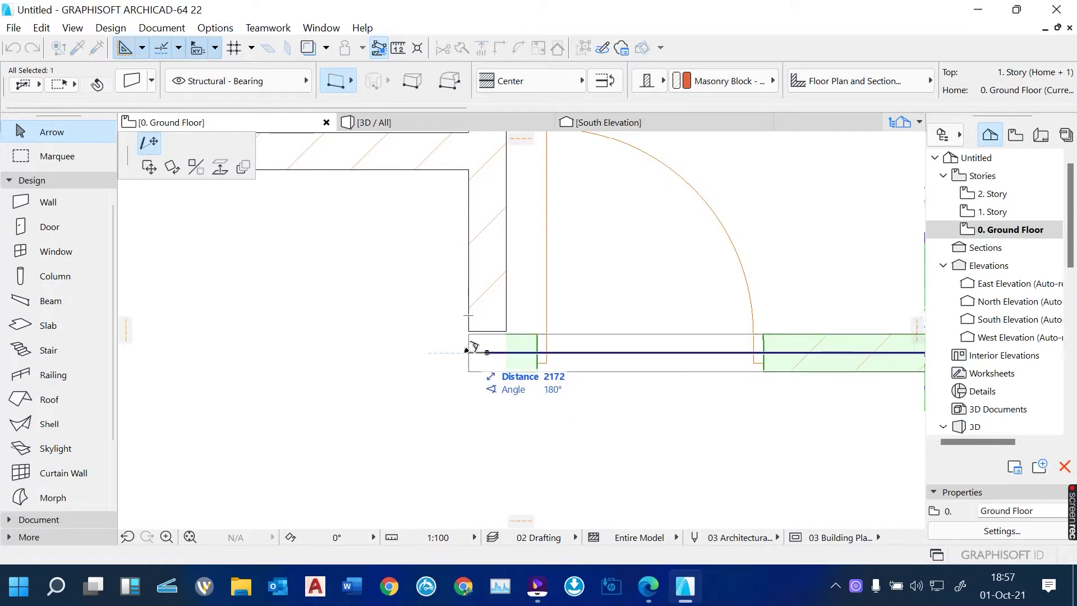
{"action": "key", "text": "Escape"}
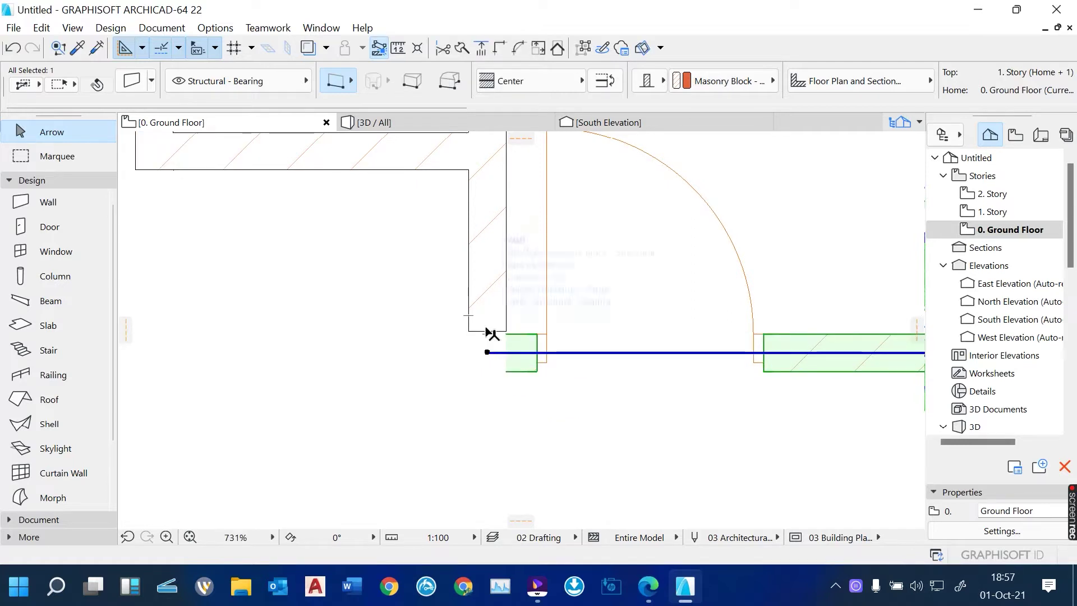
{"action": "left_click", "coordinate": [505, 303]}
{"action": "scroll", "coordinate": [507, 300], "scroll_direction": "down", "scroll_amount": 4}
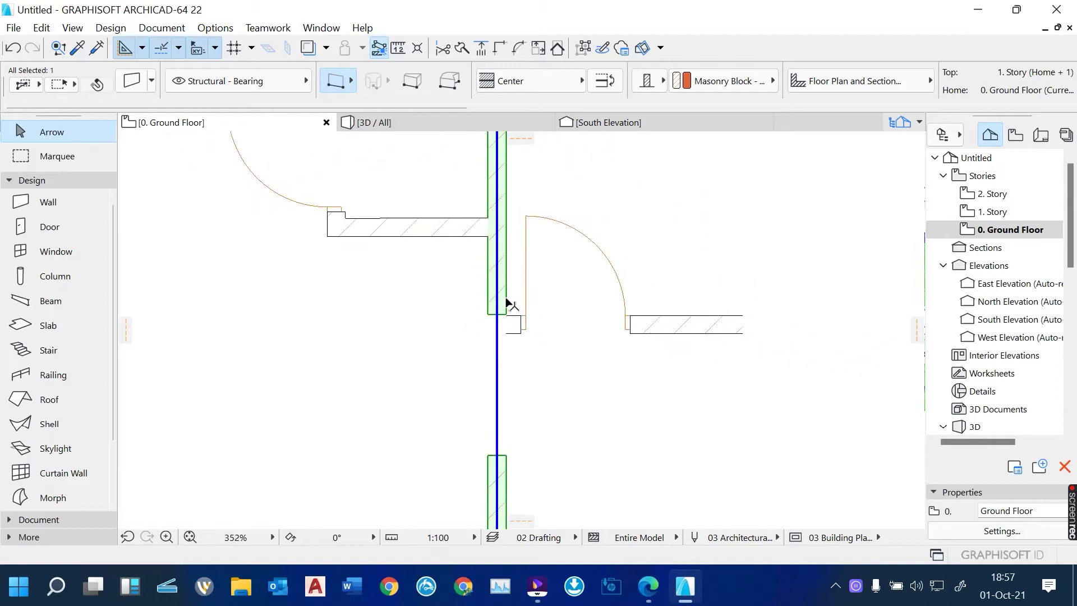
{"action": "scroll", "coordinate": [511, 328], "scroll_direction": "up", "scroll_amount": 3}
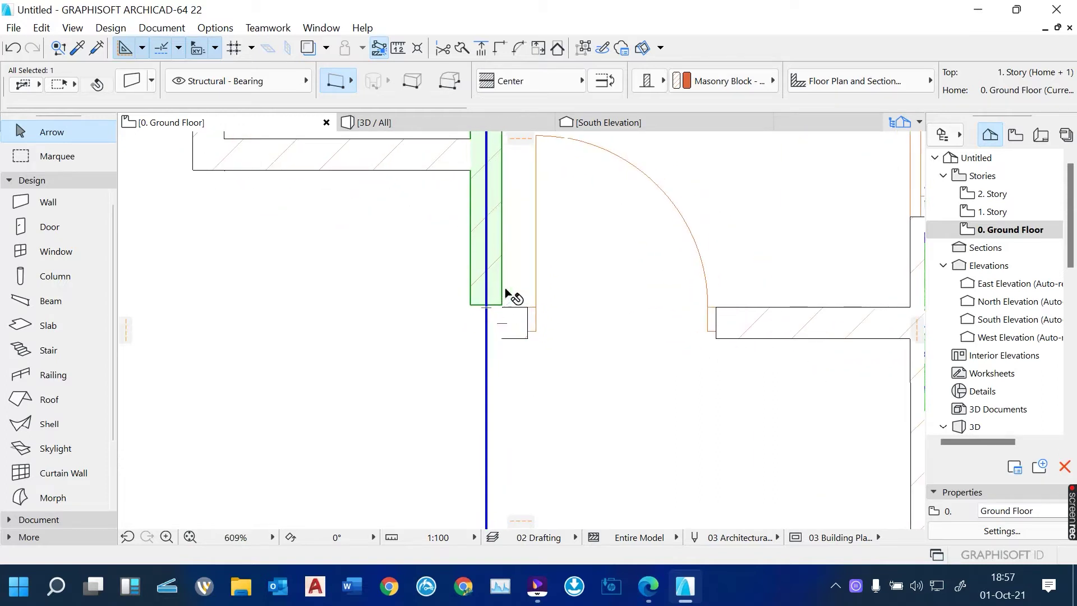
{"action": "left_click", "coordinate": [548, 292]}
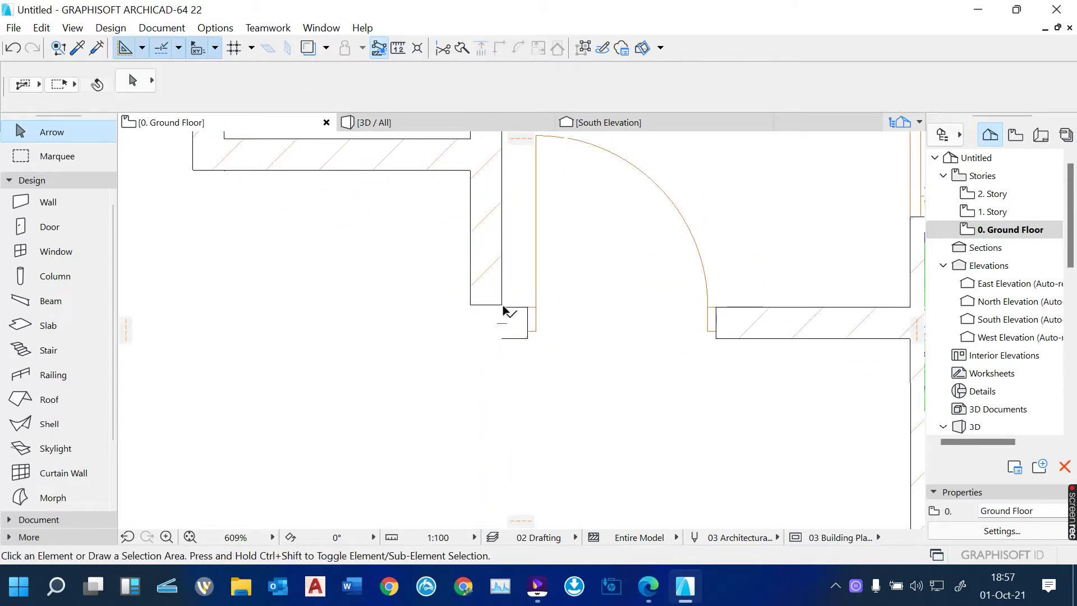
Narrow the rectangular door opening beside the new partition to 938 by moving its north edge south past the partition wall.
{"action": "left_click", "coordinate": [504, 308]}
{"action": "left_click", "coordinate": [492, 307]}
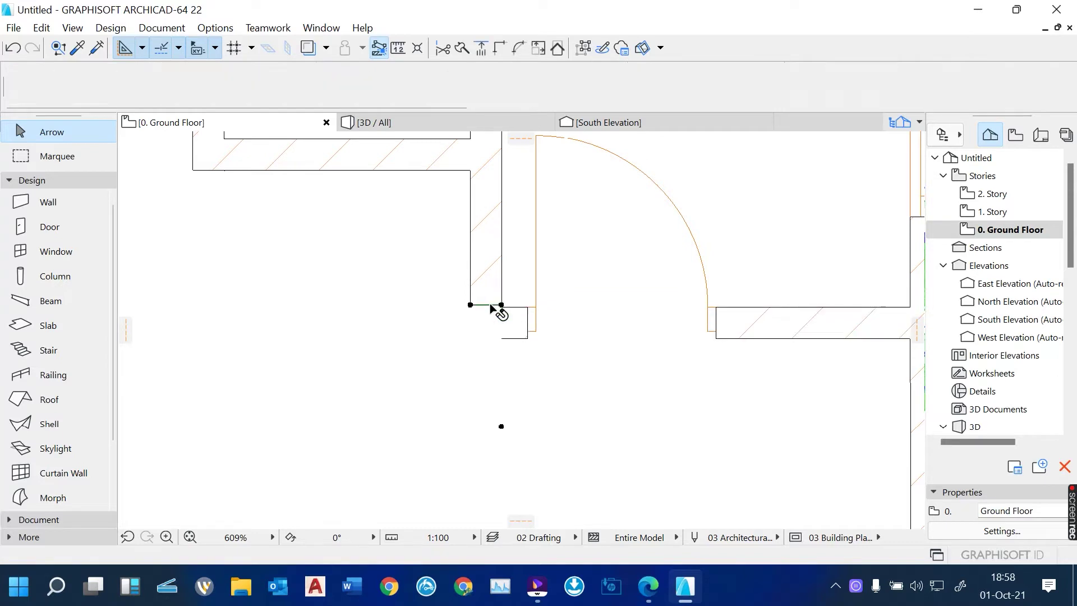
{"action": "left_click", "coordinate": [503, 308]}
{"action": "left_click", "coordinate": [502, 338]}
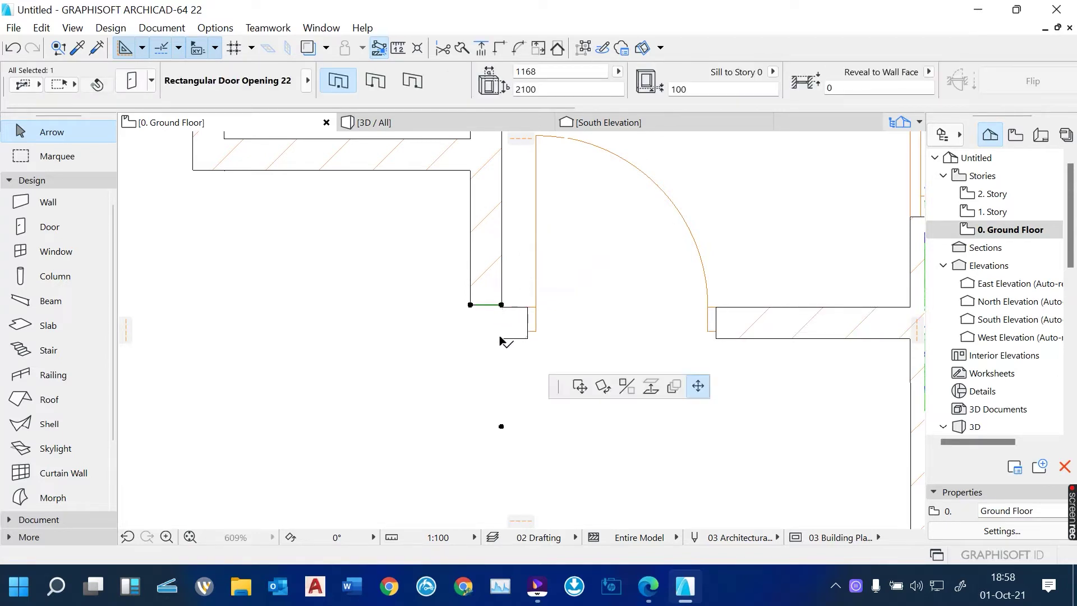
{"action": "left_click", "coordinate": [503, 349]}
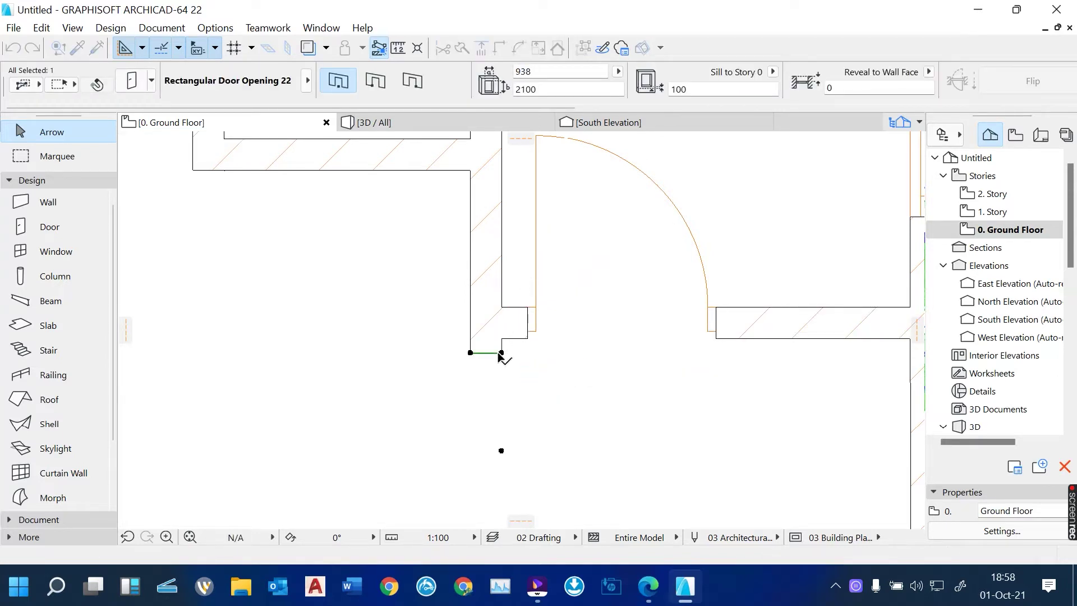
{"action": "left_click", "coordinate": [543, 350]}
{"action": "scroll", "coordinate": [543, 351], "scroll_direction": "down", "scroll_amount": 3}
{"action": "scroll", "coordinate": [543, 349], "scroll_direction": "down", "scroll_amount": 5}
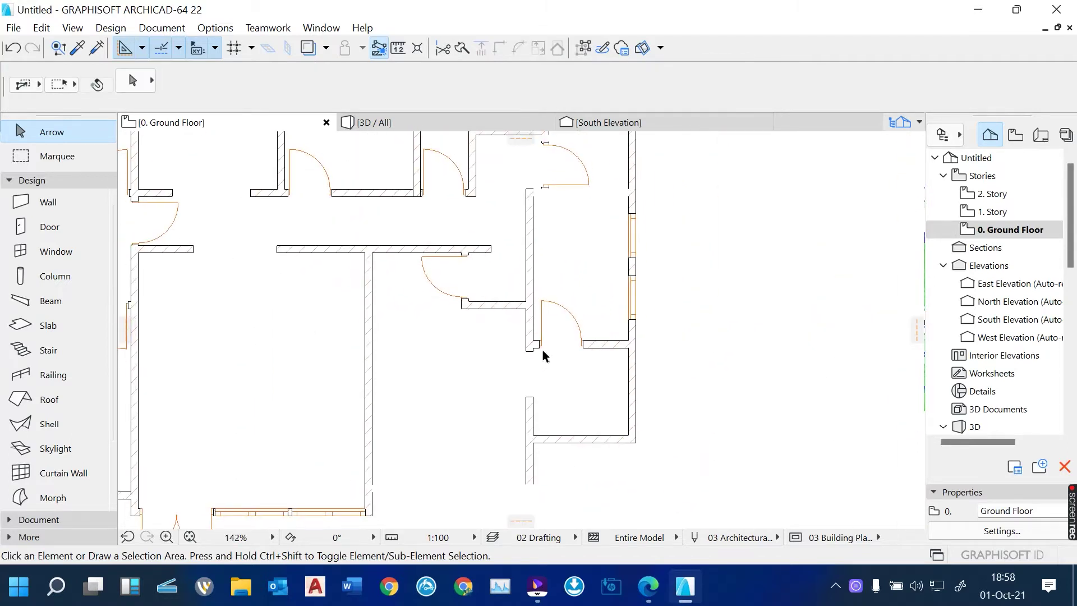
Examine the house with its new windows and doors in the 3D view by orbiting around it, and return to the ground floor plan.
{"action": "left_click", "coordinate": [453, 126]}
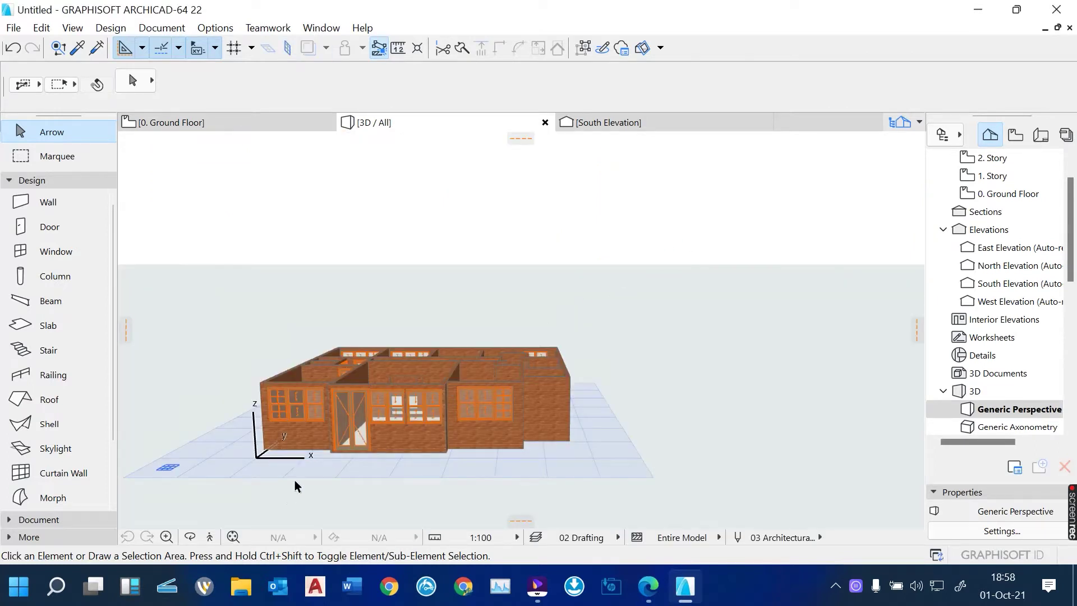
{"action": "middle_click_drag", "start_coordinate": [295, 479], "coordinate": [374, 422], "text": "shift"}
{"action": "scroll", "coordinate": [374, 421], "scroll_direction": "up", "scroll_amount": 1}
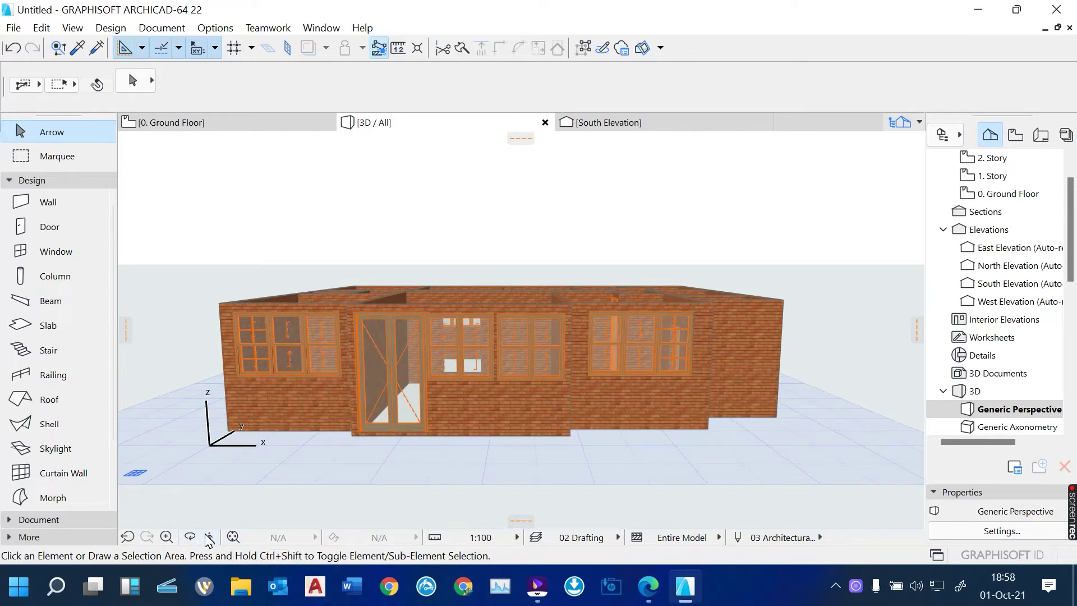
{"action": "left_click", "coordinate": [190, 538]}
{"action": "left_click_drag", "start_coordinate": [262, 383], "coordinate": [640, 360]}
{"action": "left_click", "coordinate": [214, 123]}
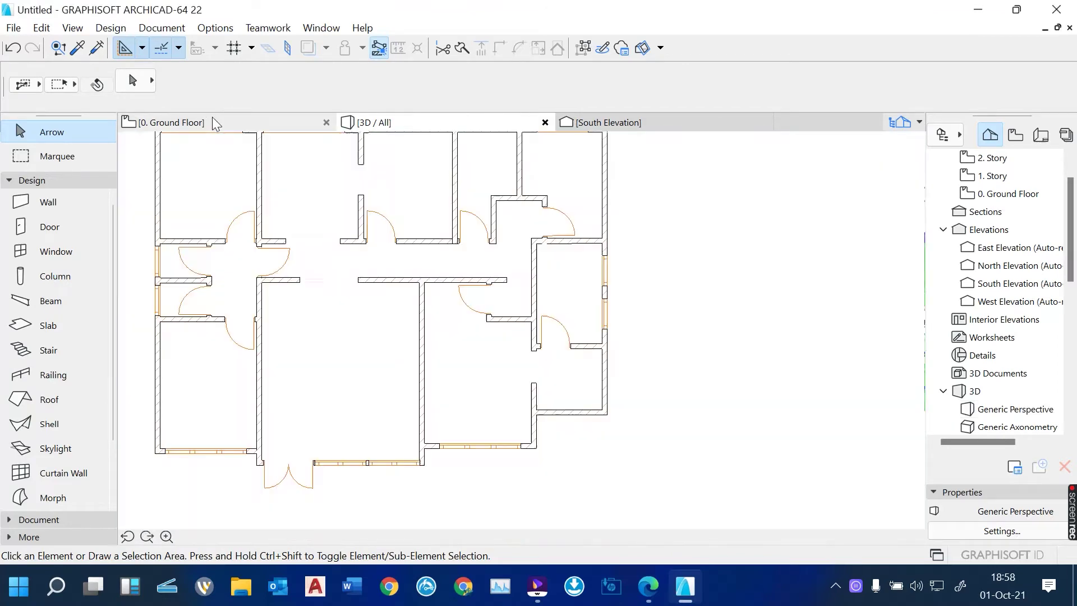
{"action": "scroll", "coordinate": [570, 324], "scroll_direction": "down", "scroll_amount": 1}
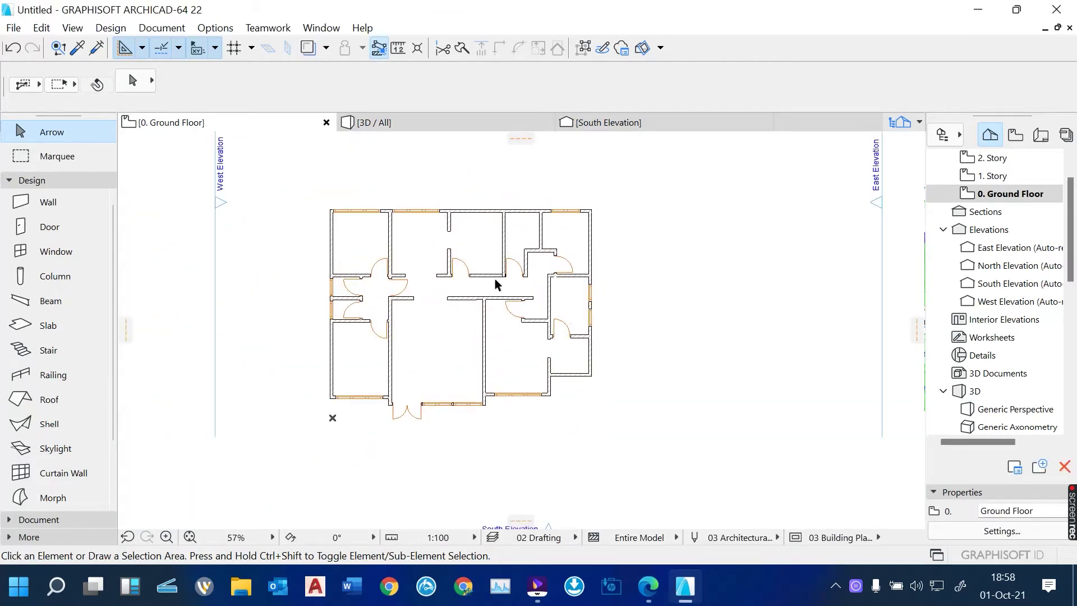
{"action": "scroll", "coordinate": [454, 320], "scroll_direction": "up", "scroll_amount": 2}
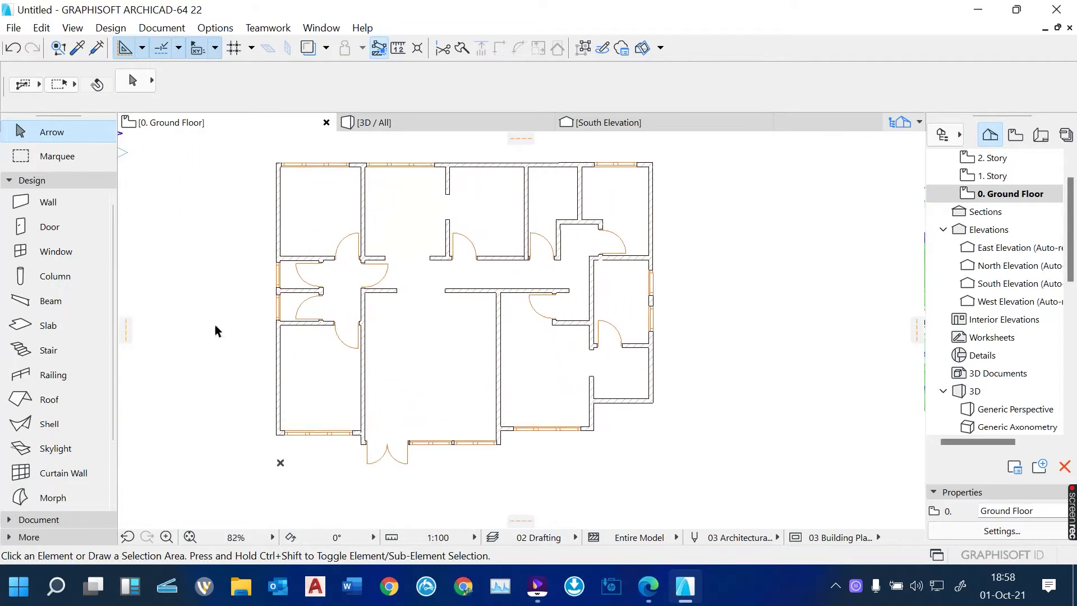
Set the default slab to the basic structure and turn on the surface overrides for its top, edges and bottom.
{"action": "left_click", "coordinate": [45, 325]}
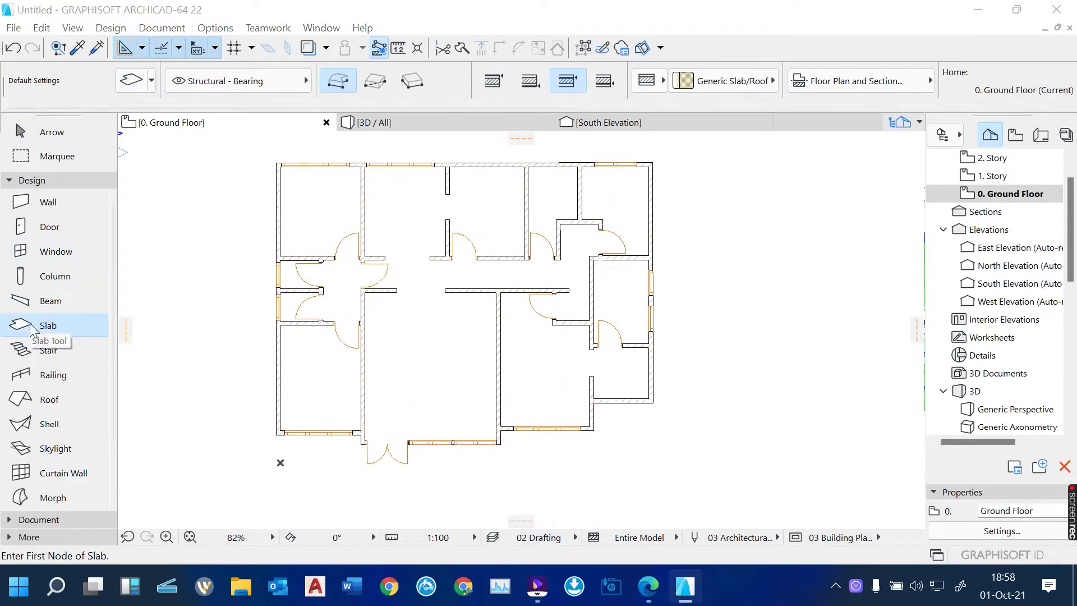
{"action": "double_click", "coordinate": [45, 326]}
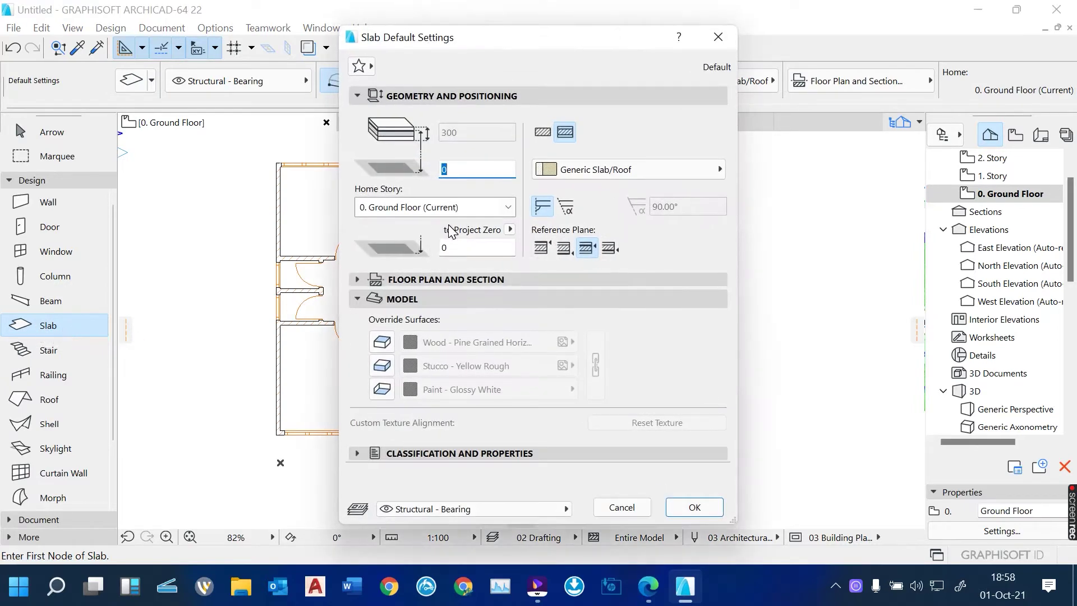
{"action": "left_click", "coordinate": [540, 133]}
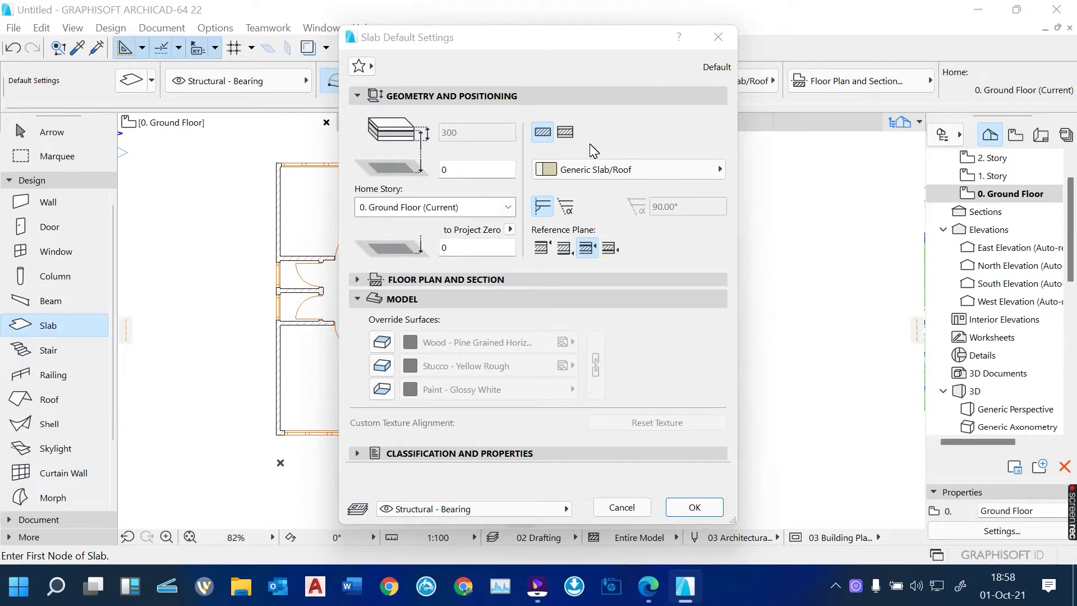
{"action": "left_click", "coordinate": [382, 342]}
{"action": "left_click", "coordinate": [382, 366]}
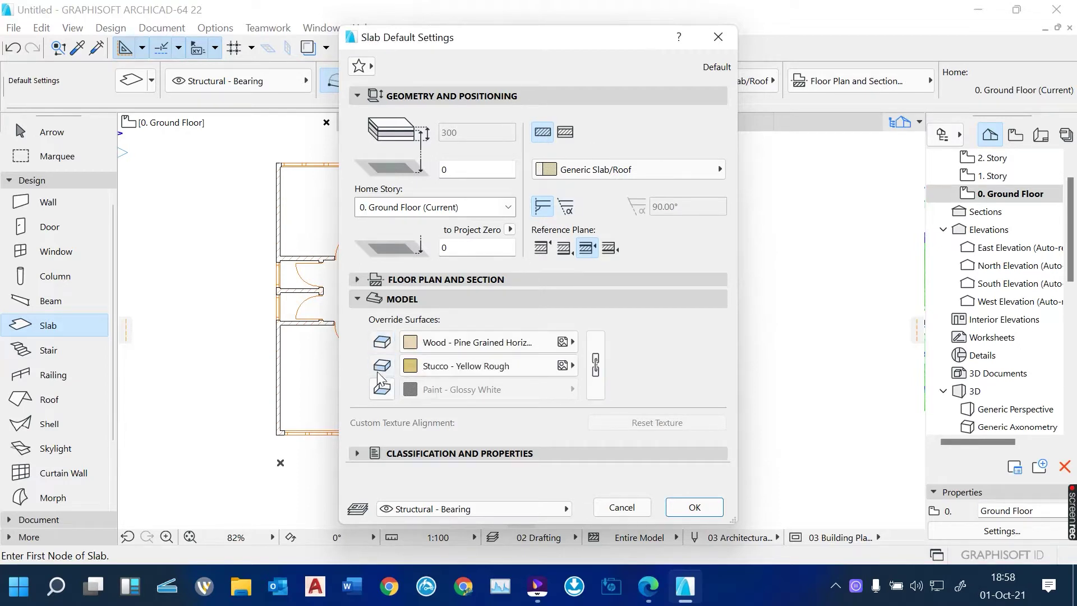
{"action": "left_click", "coordinate": [382, 388]}
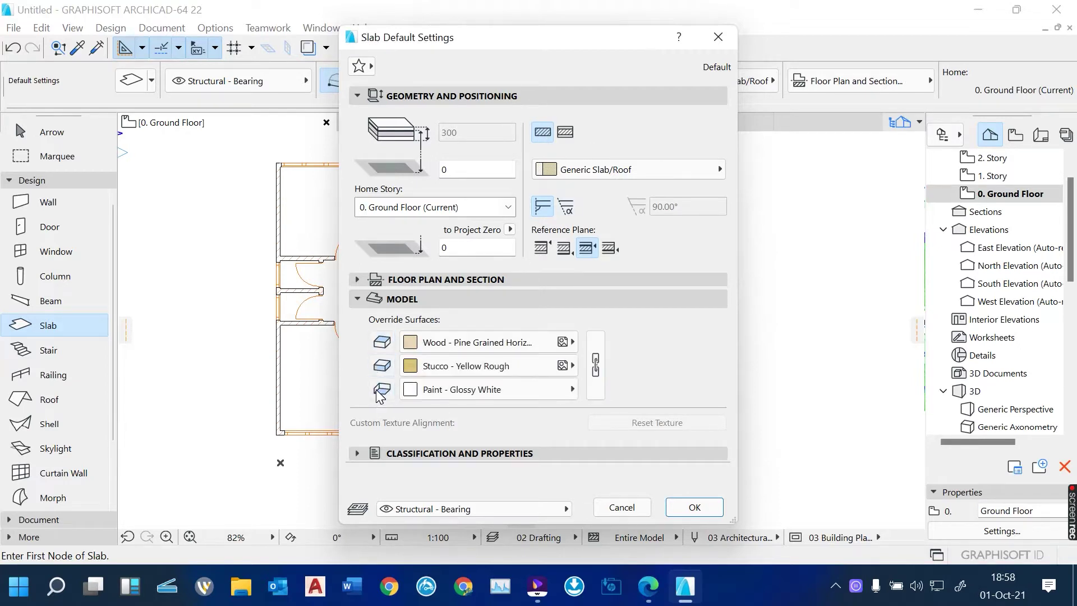
Link the slab's three override surfaces, set them to Tiles - Tan 30x30, and accept the basic-structure slab defaults.
{"action": "left_click", "coordinate": [596, 365]}
{"action": "left_click", "coordinate": [572, 343]}
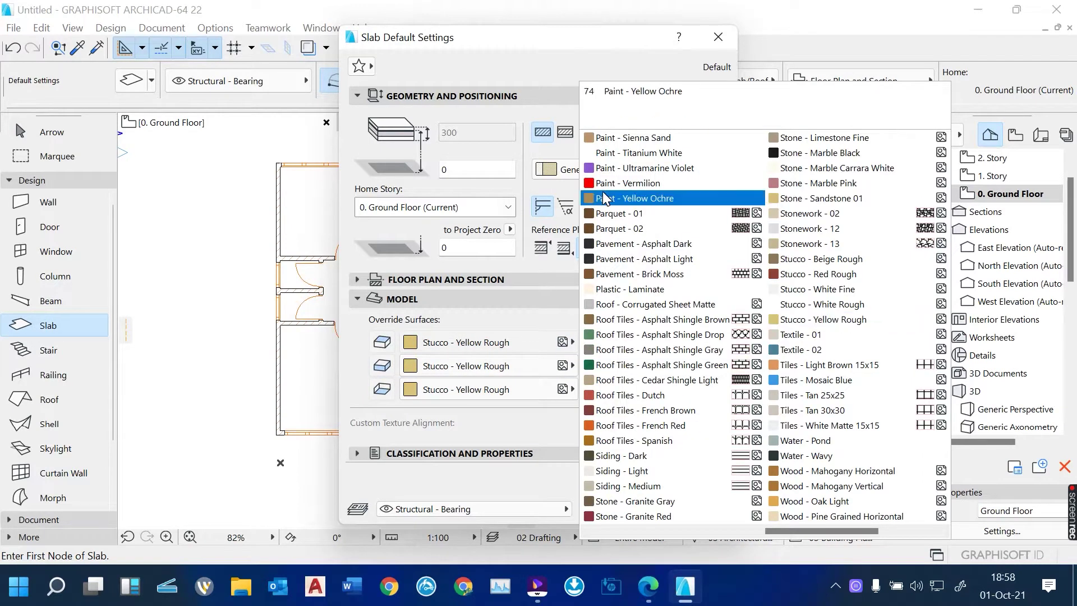
{"action": "left_click", "coordinate": [808, 410]}
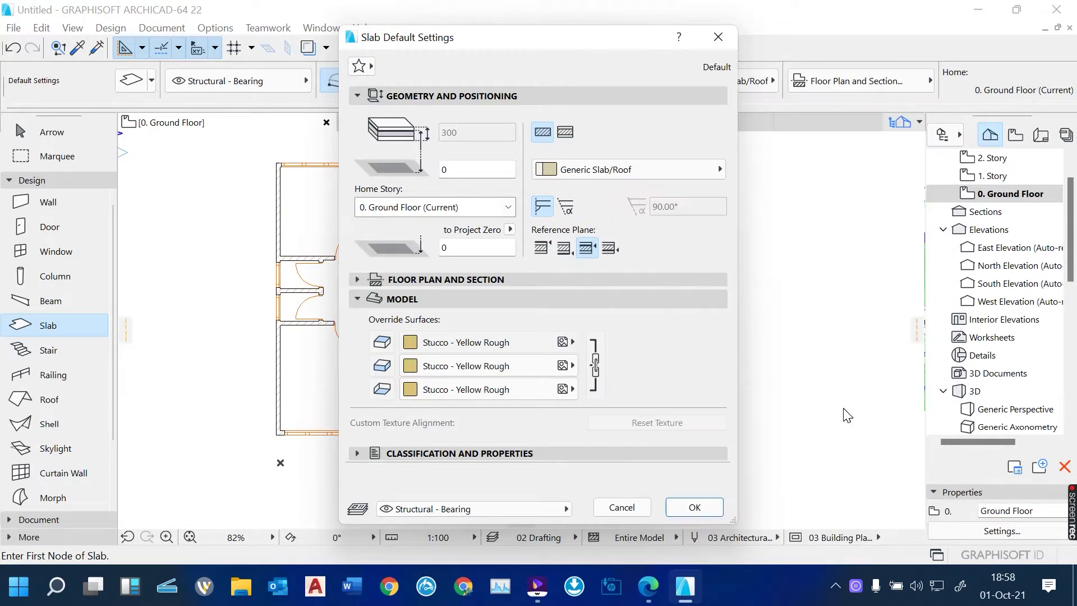
{"action": "left_click", "coordinate": [541, 136]}
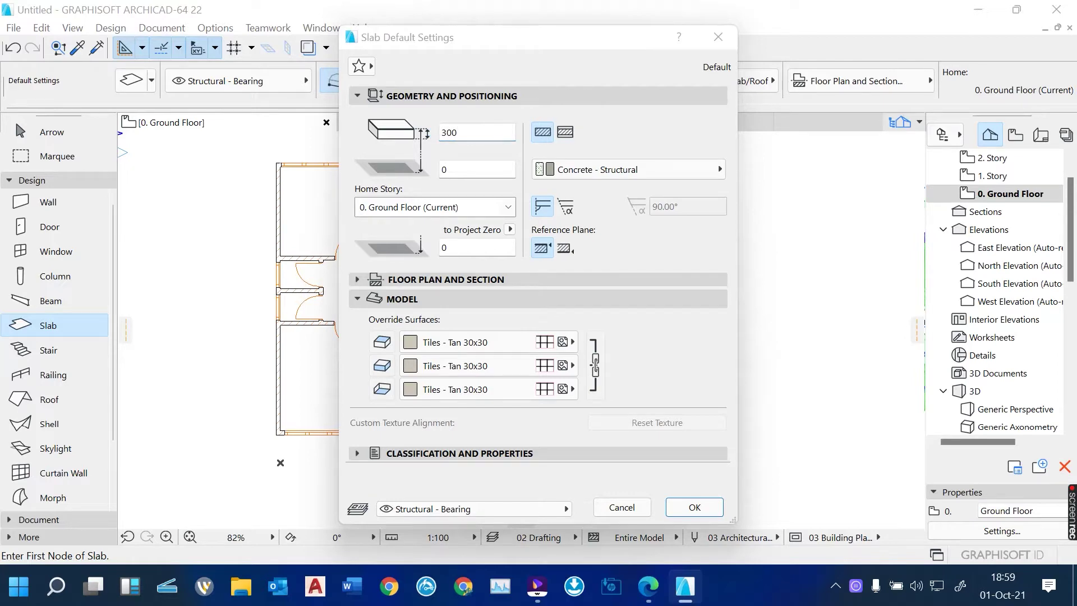
{"action": "left_click", "coordinate": [685, 509]}
Start the floor slab outline at the house's southwest outer corner and trace it past the northwest corner to the northeast corner.
{"action": "scroll", "coordinate": [269, 441], "scroll_direction": "up", "scroll_amount": 2}
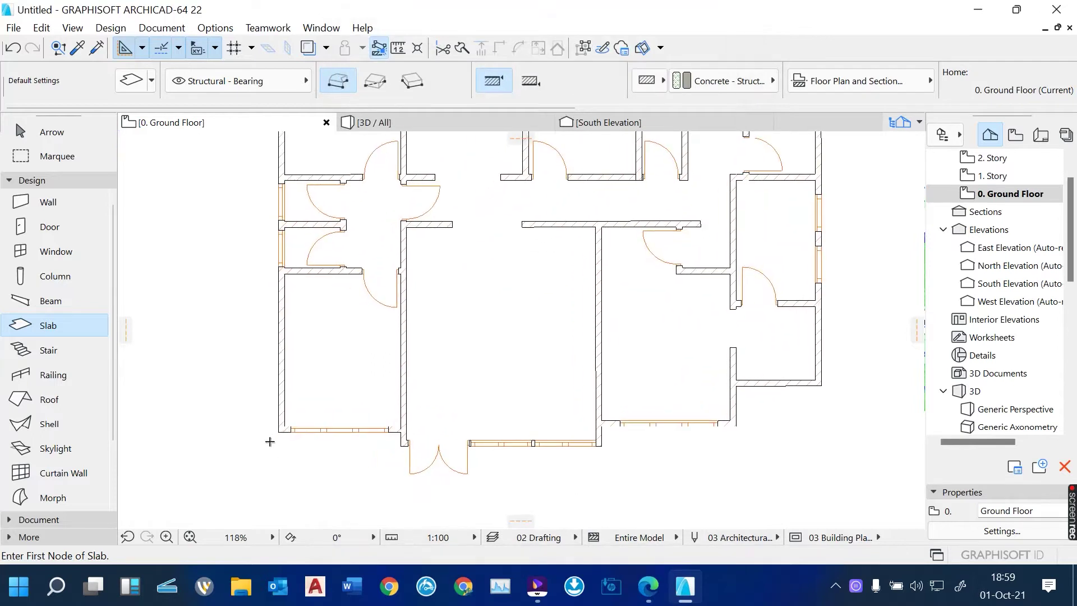
{"action": "scroll", "coordinate": [270, 441], "scroll_direction": "up", "scroll_amount": 2}
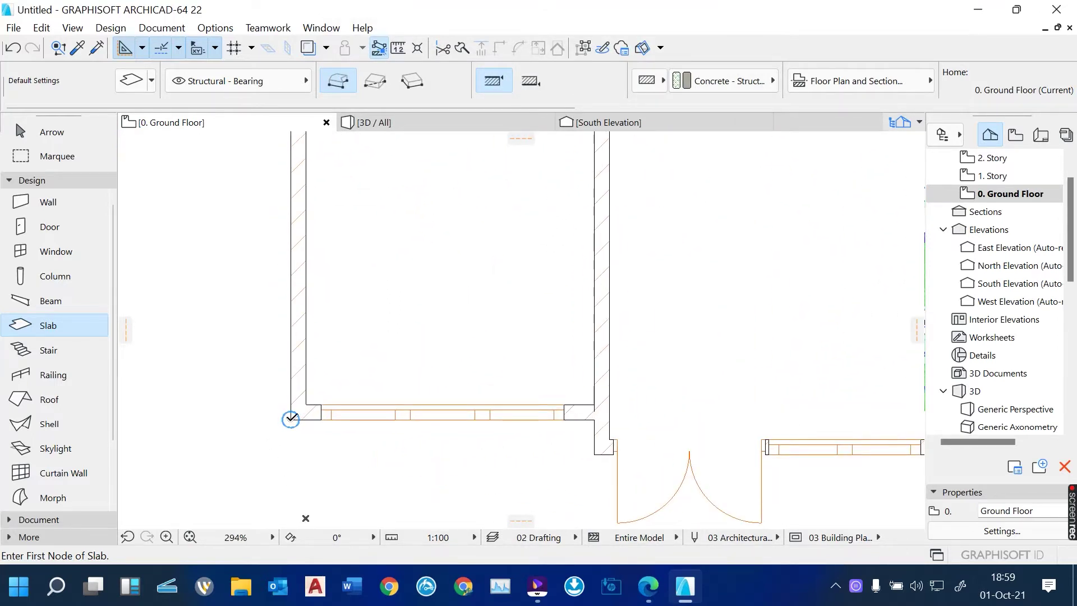
{"action": "left_click", "coordinate": [290, 419]}
{"action": "scroll", "coordinate": [290, 419], "scroll_direction": "down", "scroll_amount": 5}
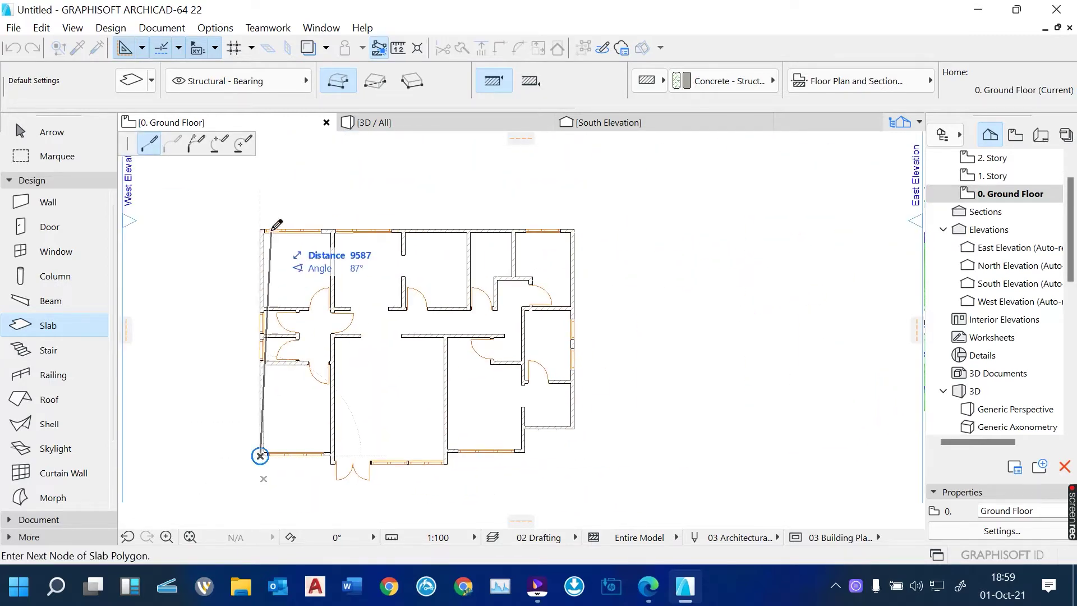
{"action": "scroll", "coordinate": [277, 225], "scroll_direction": "up", "scroll_amount": 4}
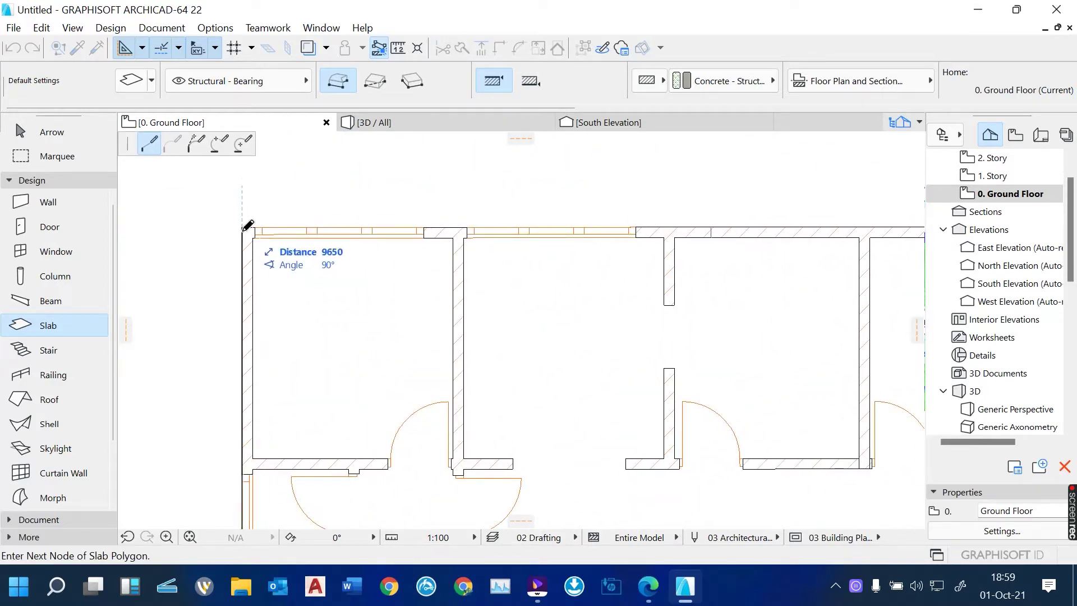
{"action": "scroll", "coordinate": [169, 305], "scroll_direction": "down", "scroll_amount": 3}
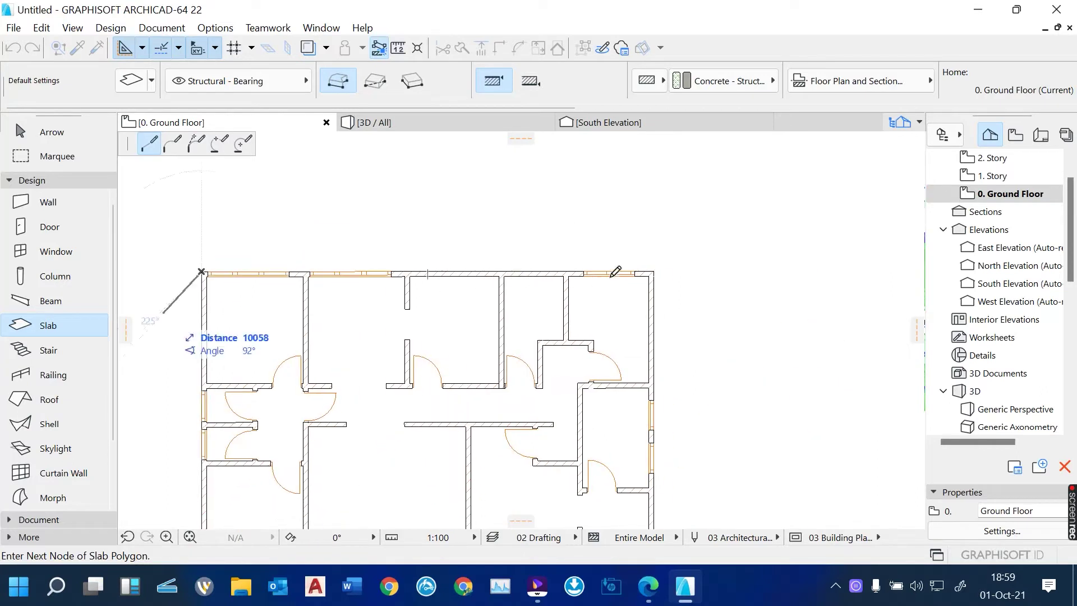
{"action": "scroll", "coordinate": [656, 269], "scroll_direction": "up", "scroll_amount": 2}
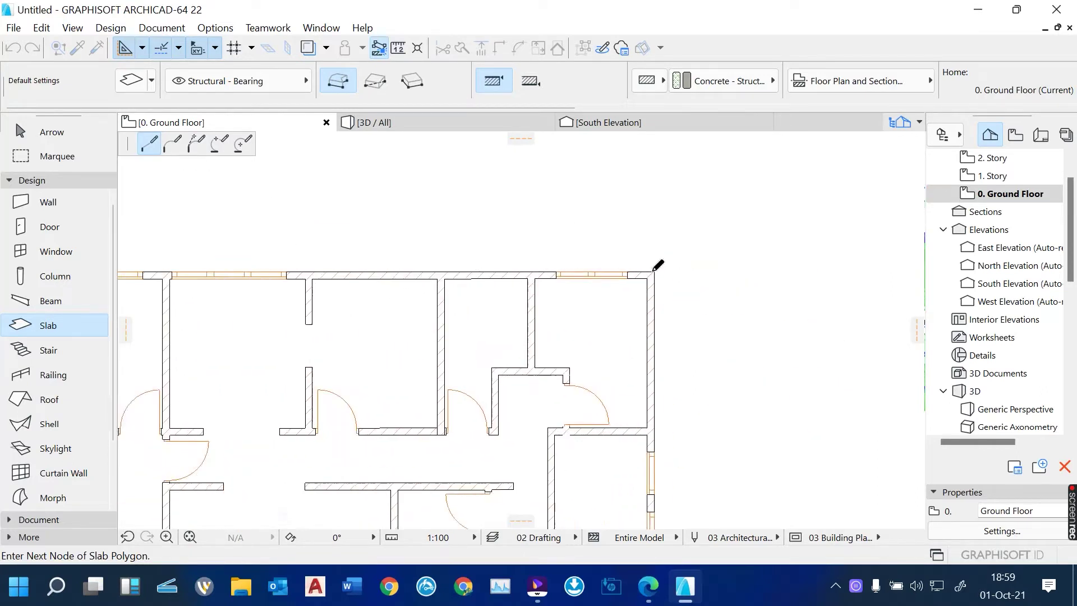
{"action": "left_click", "coordinate": [653, 272]}
Continue the slab outline down the east wall and around the stepped southeast corners to the lounge's southeast outer corner.
{"action": "scroll", "coordinate": [591, 244], "scroll_direction": "down", "scroll_amount": 5}
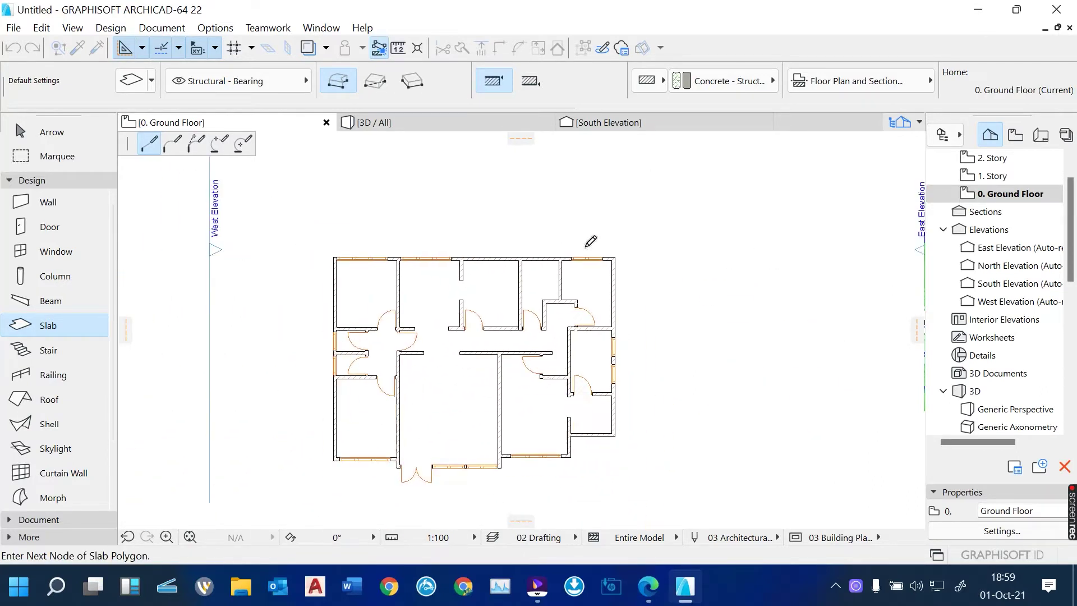
{"action": "scroll", "coordinate": [615, 357], "scroll_direction": "up", "scroll_amount": 3}
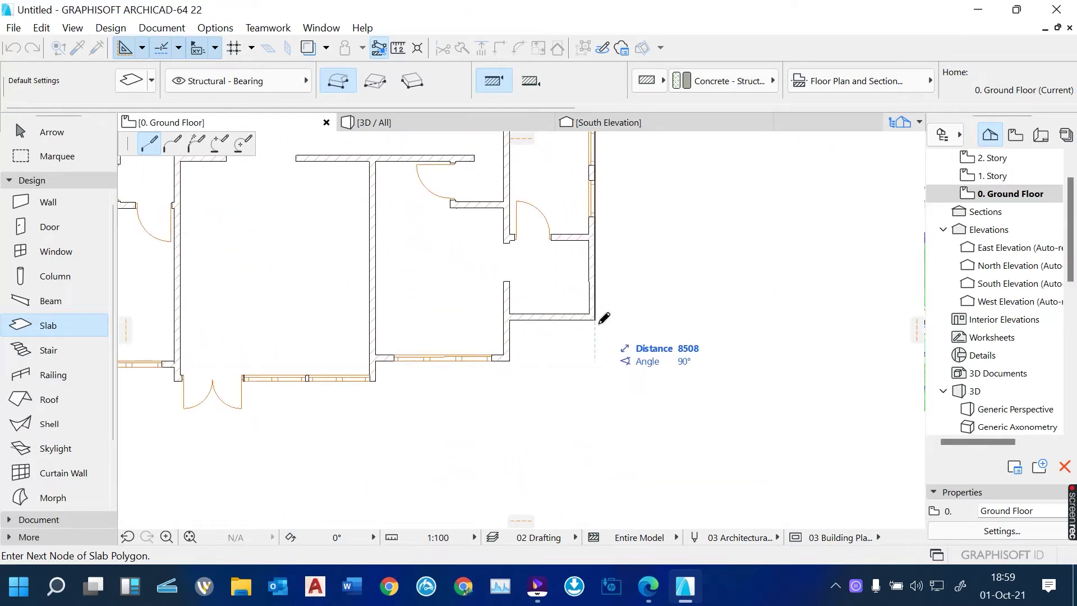
{"action": "left_click", "coordinate": [595, 320]}
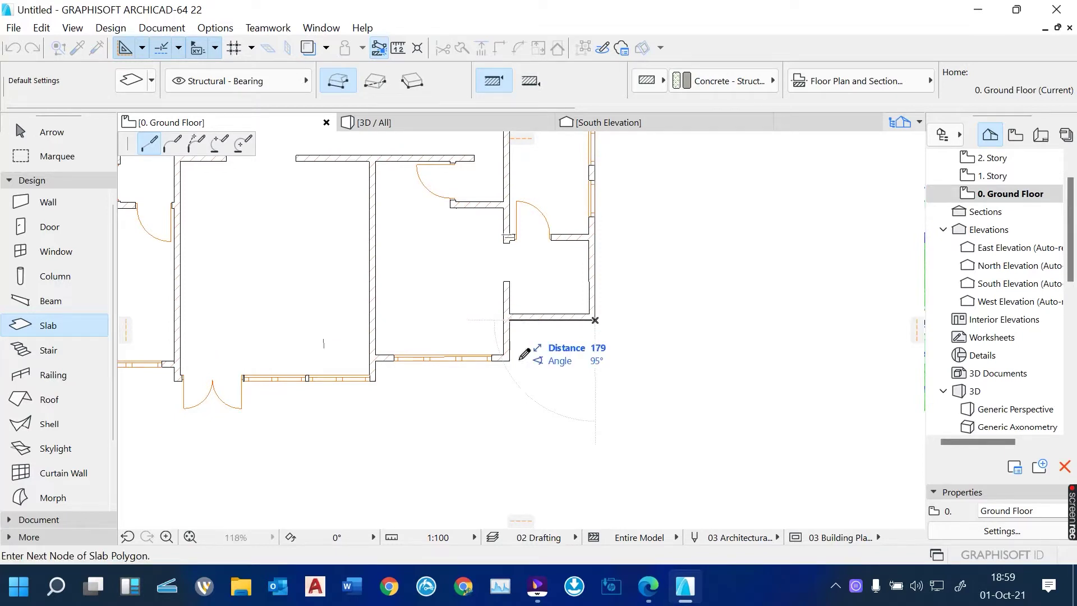
{"action": "left_click", "coordinate": [510, 320]}
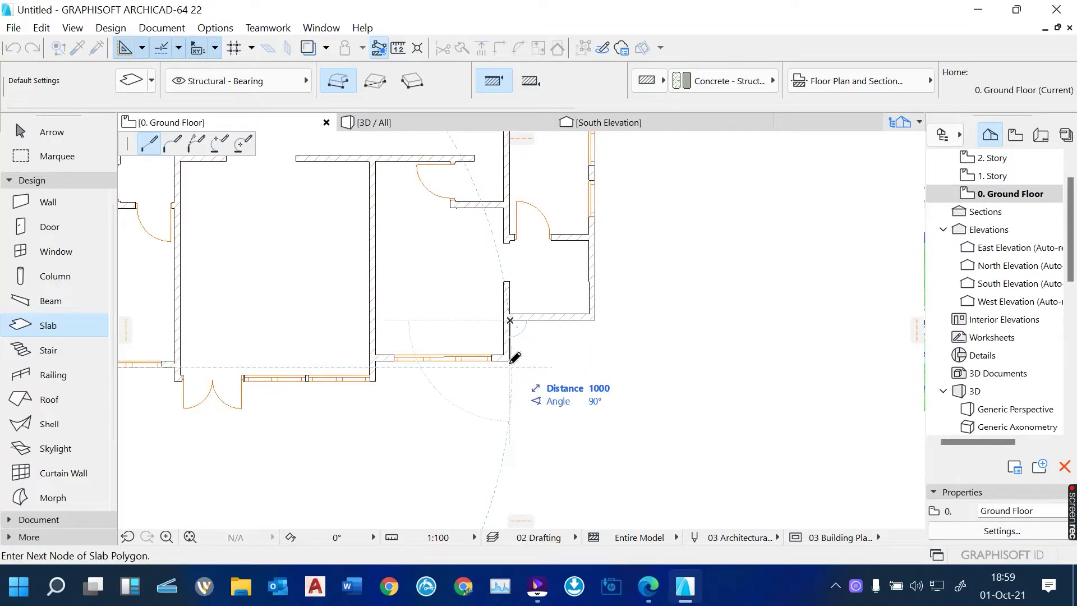
{"action": "left_click", "coordinate": [510, 361]}
{"action": "left_click", "coordinate": [376, 360]}
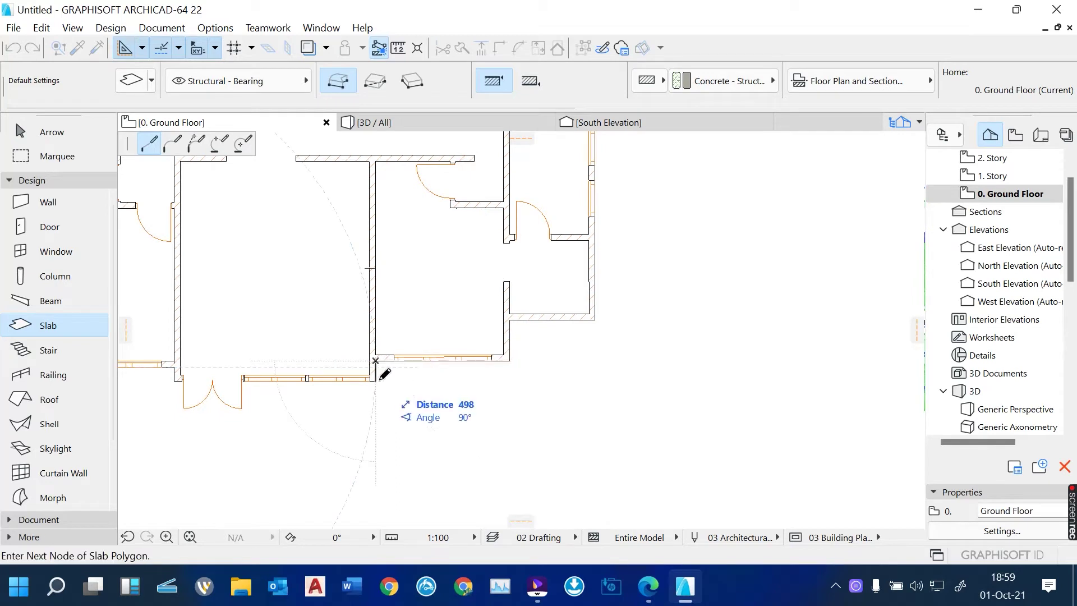
{"action": "left_click", "coordinate": [376, 380]}
Run the slab outline west past the double entrance door, around the step, and close it at the southwest starting corner.
{"action": "scroll", "coordinate": [178, 379], "scroll_direction": "up", "scroll_amount": 2}
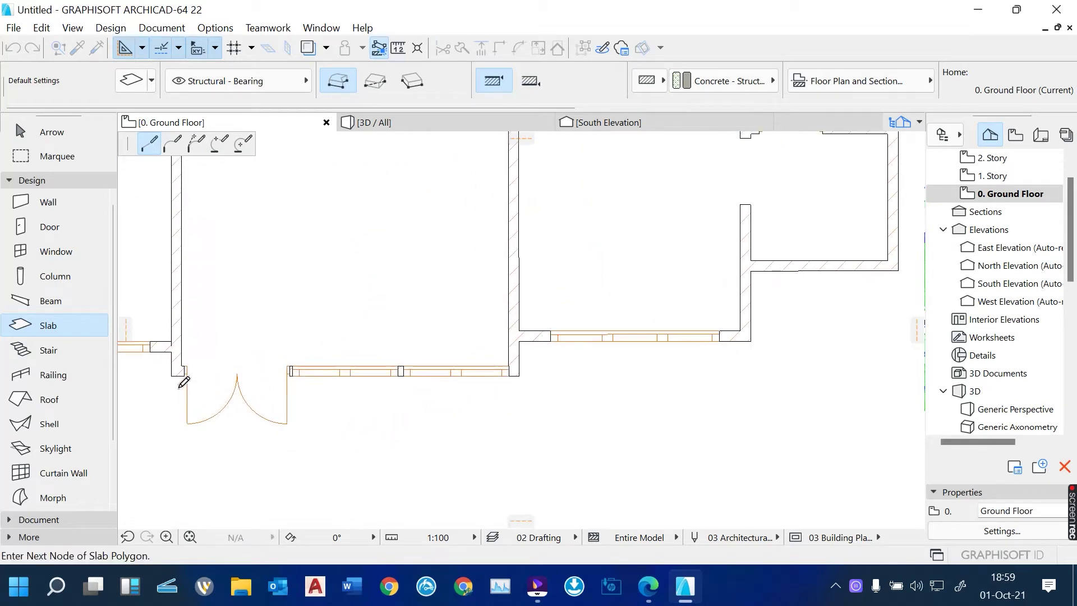
{"action": "left_click", "coordinate": [171, 376]}
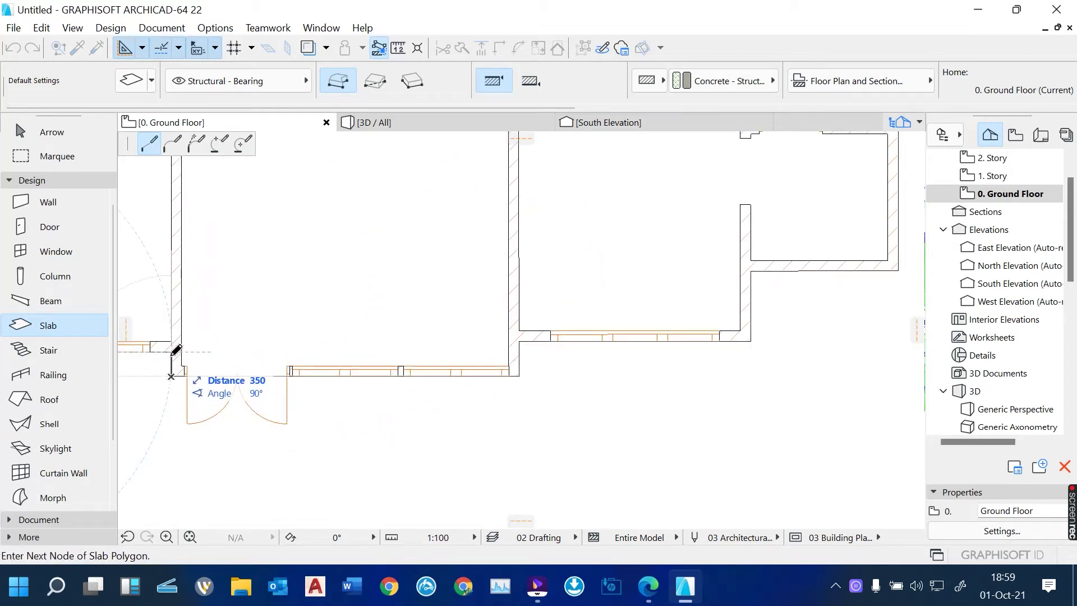
{"action": "left_click", "coordinate": [175, 352]}
{"action": "scroll", "coordinate": [551, 449], "scroll_direction": "down", "scroll_amount": 4}
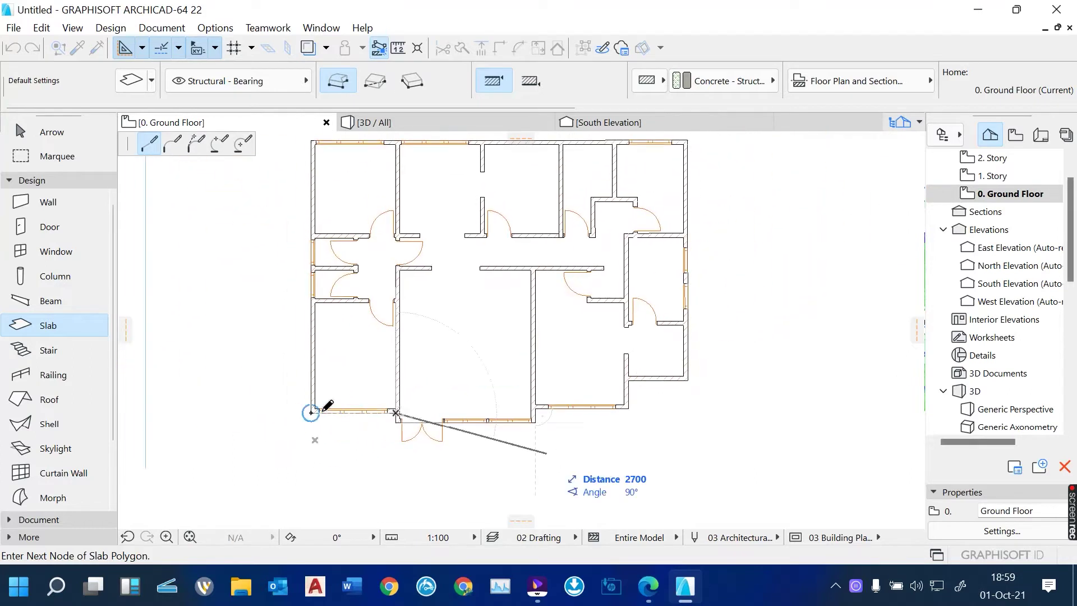
{"action": "scroll", "coordinate": [311, 413], "scroll_direction": "up", "scroll_amount": 3}
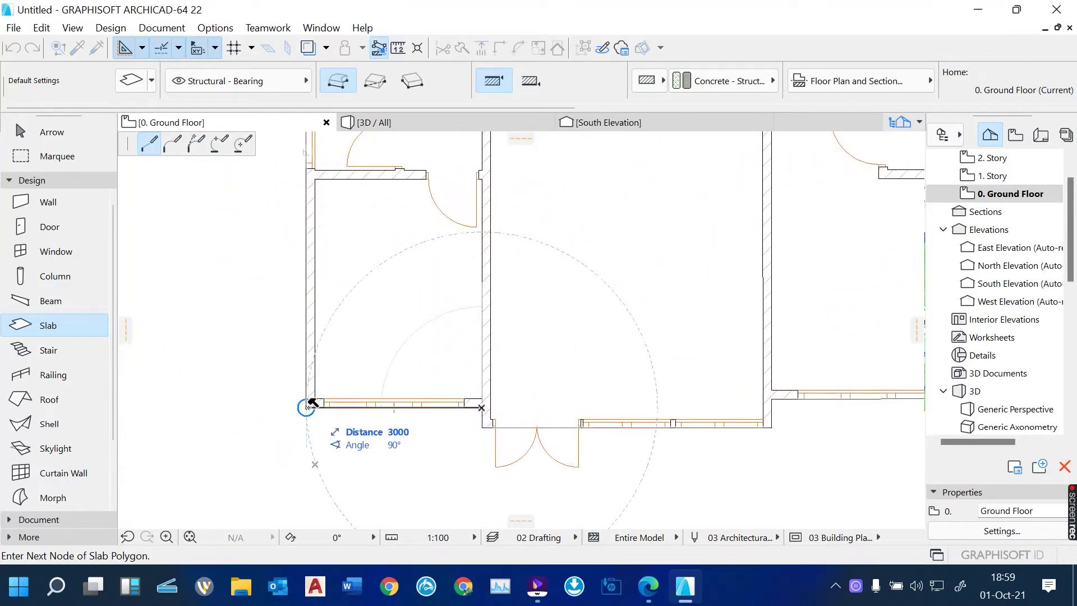
{"action": "left_click", "coordinate": [309, 403]}
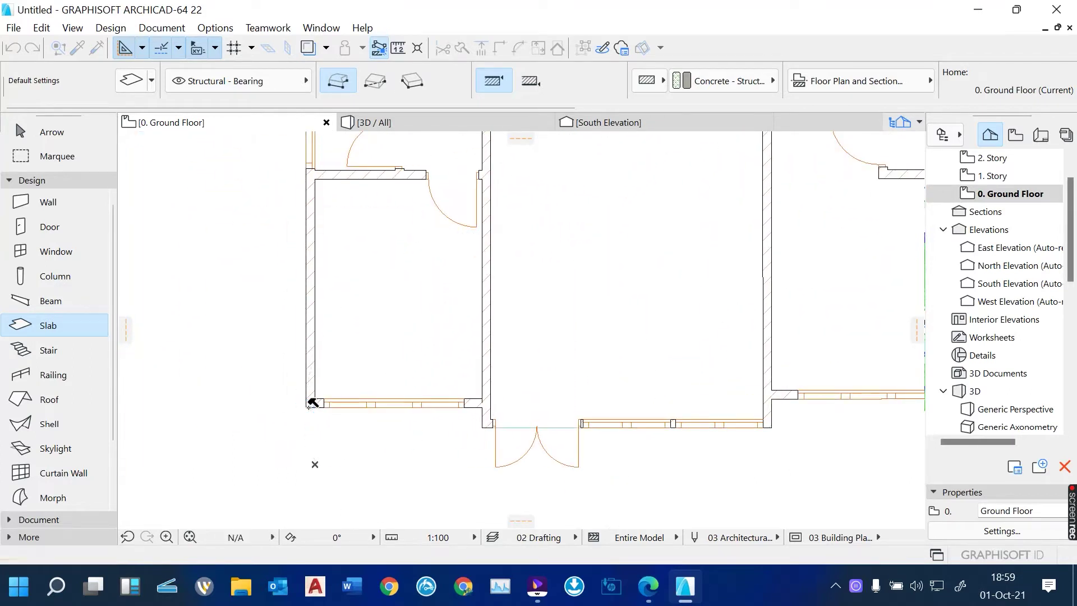
Inspect the tiled floor slab inside the house in the 3D view and return to the ground floor plan.
{"action": "left_click", "coordinate": [436, 123]}
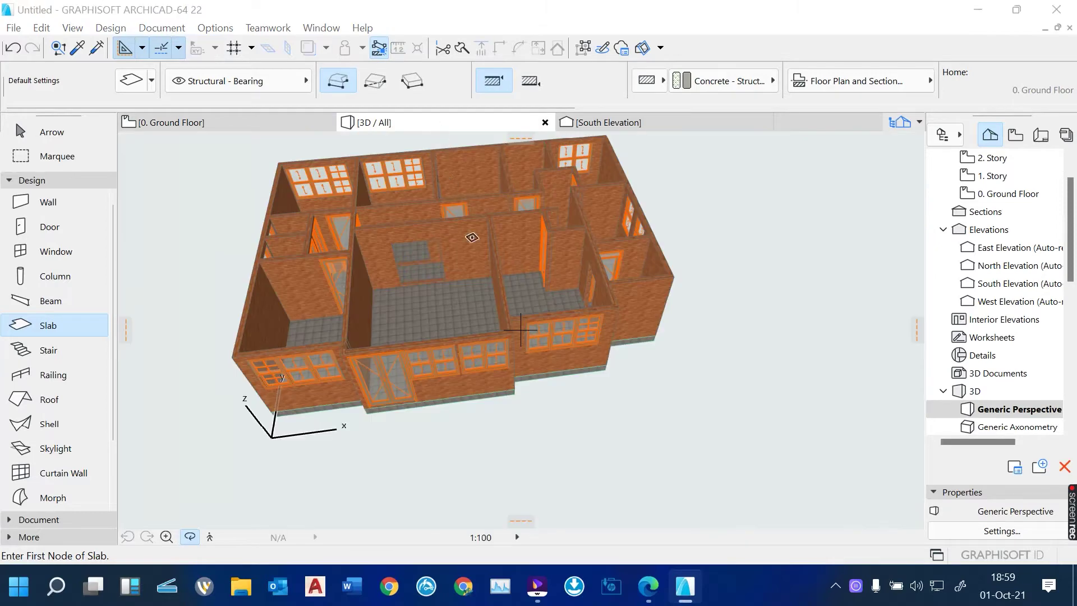
{"action": "scroll", "coordinate": [445, 348], "scroll_direction": "up", "scroll_amount": 3}
{"action": "scroll", "coordinate": [445, 341], "scroll_direction": "up", "scroll_amount": 3}
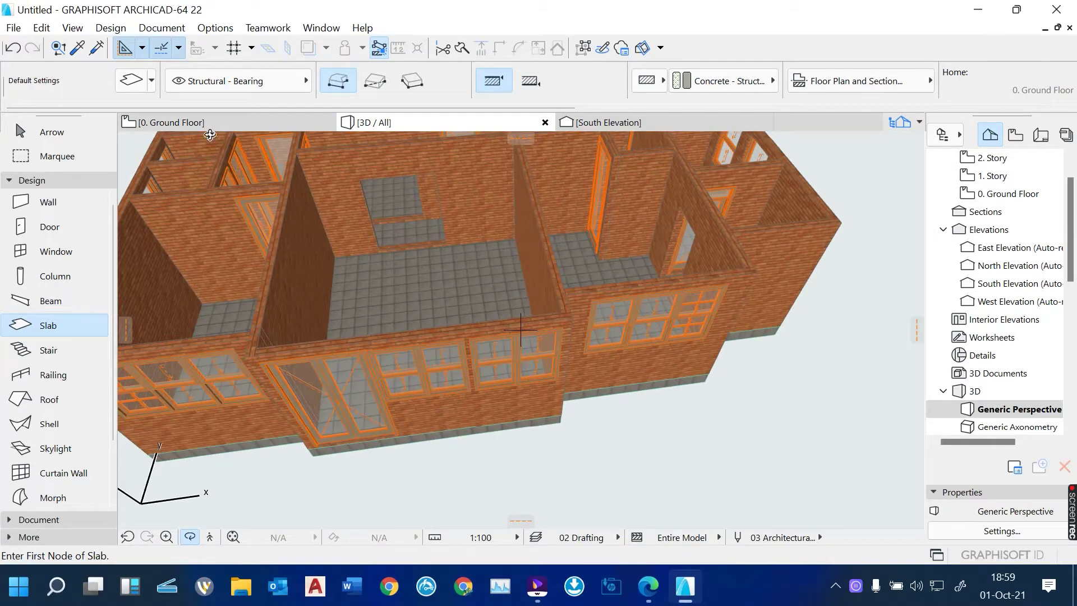
{"action": "left_click", "coordinate": [198, 121]}
{"action": "scroll", "coordinate": [342, 335], "scroll_direction": "down", "scroll_amount": 5}
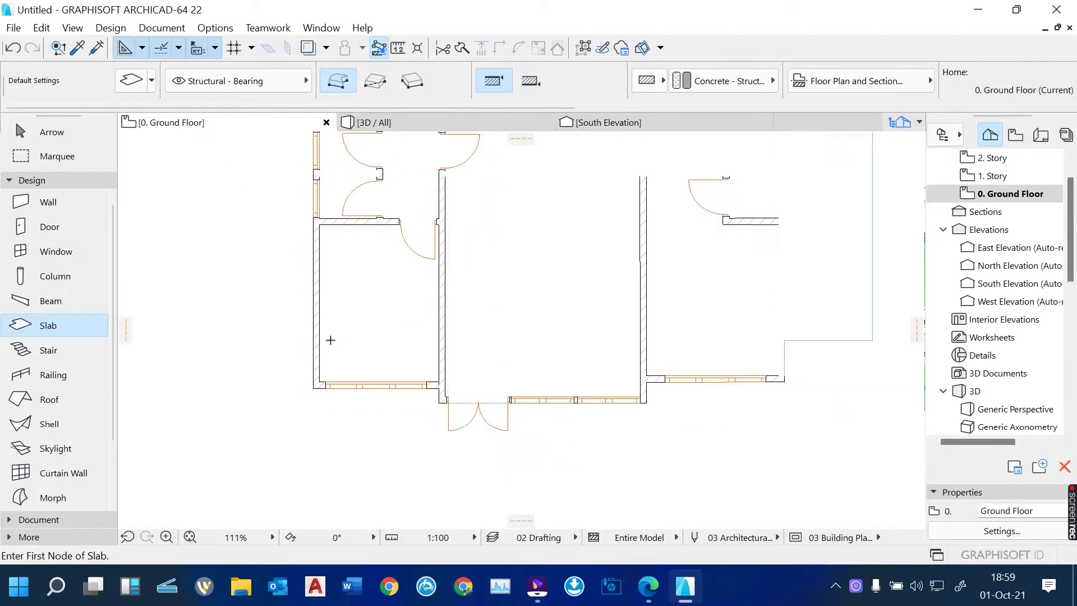
{"action": "scroll", "coordinate": [705, 241], "scroll_direction": "up", "scroll_amount": 2}
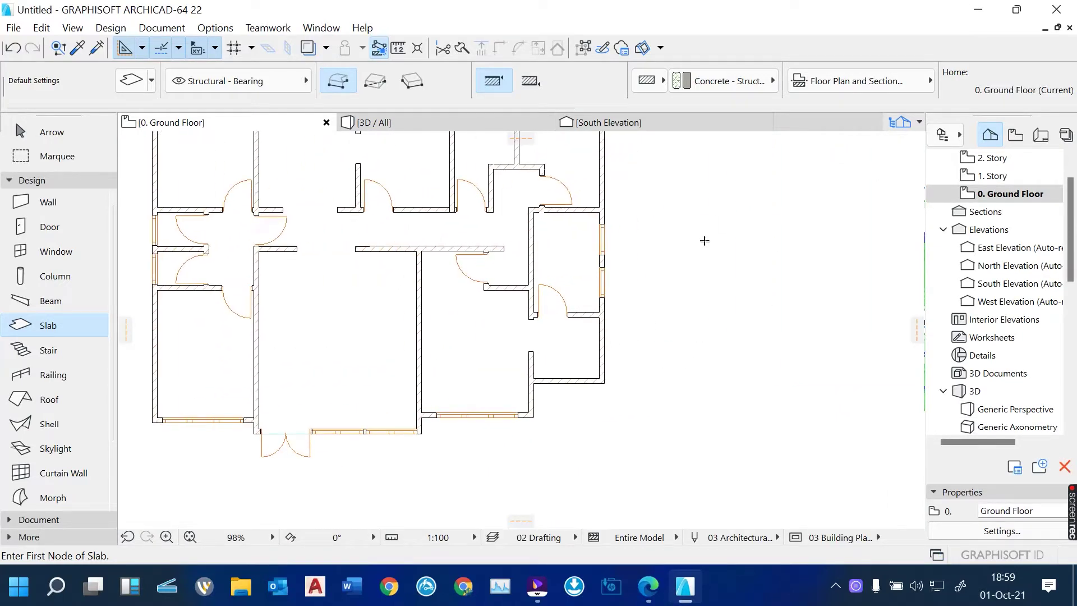
Switch to FLOOR PLAN.pdf in Edge, examine the verandah, porch and room layout, and return to the ARCHICAD ground floor plan.
{"action": "left_click", "coordinate": [648, 586]}
{"action": "scroll", "coordinate": [593, 237], "scroll_direction": "down", "scroll_amount": 5}
{"action": "key", "text": "alt+Tab"}
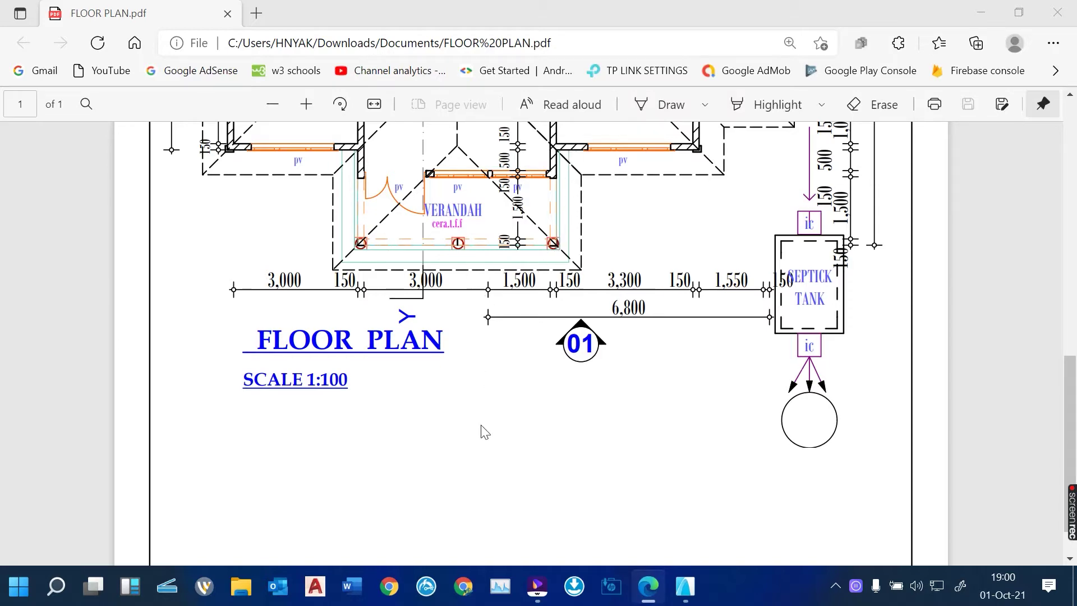
{"action": "scroll", "coordinate": [483, 432], "scroll_direction": "down", "scroll_amount": 1}
{"action": "scroll", "coordinate": [483, 432], "scroll_direction": "up", "scroll_amount": 10}
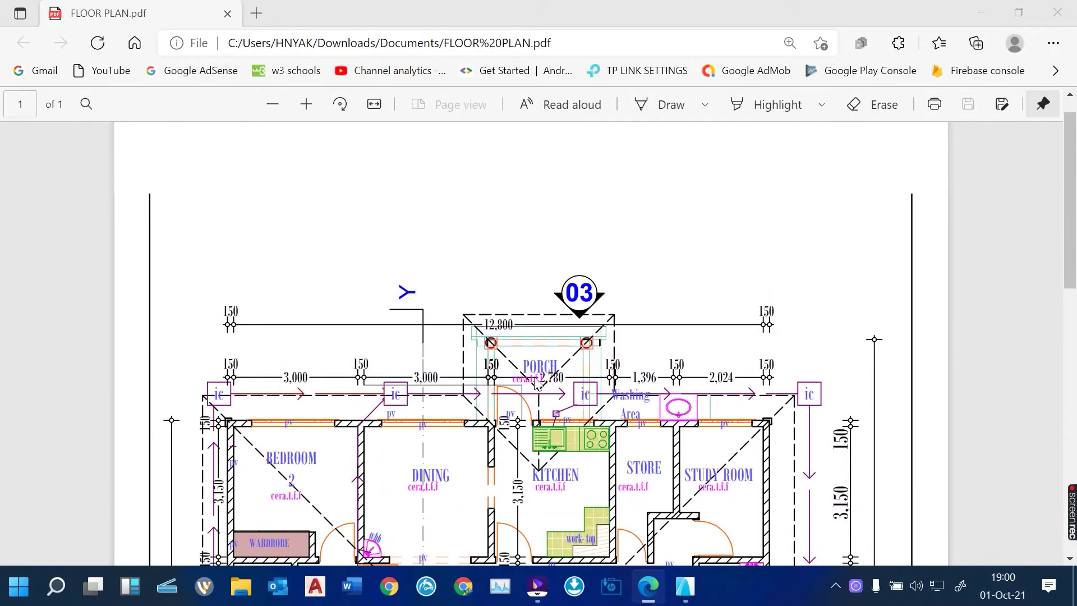
{"action": "scroll", "coordinate": [534, 378], "scroll_direction": "down", "scroll_amount": 4}
{"action": "scroll", "coordinate": [535, 379], "scroll_direction": "up", "scroll_amount": 2}
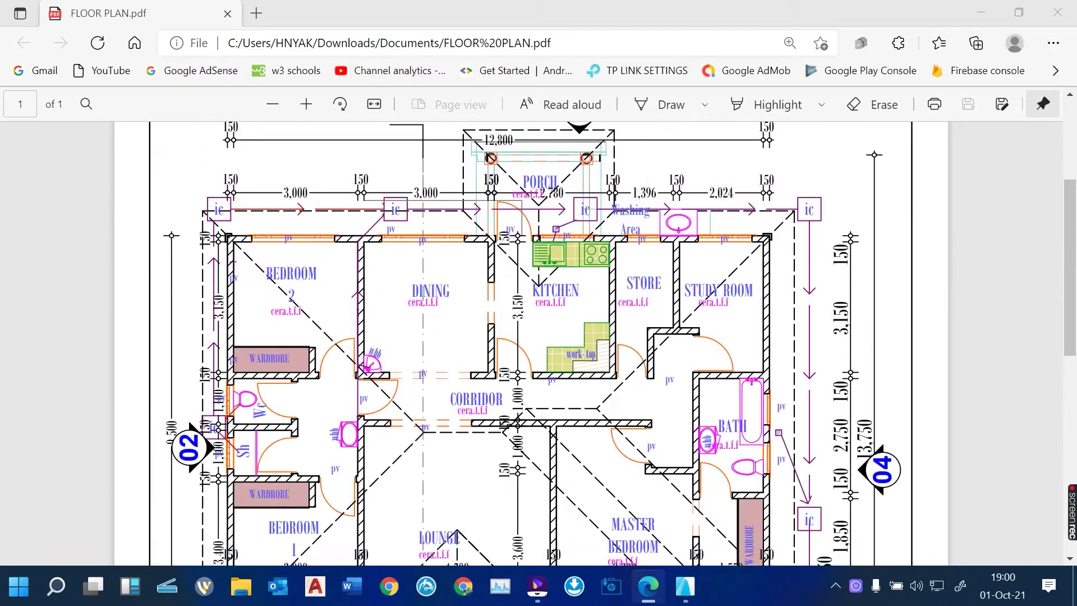
{"action": "scroll", "coordinate": [511, 344], "scroll_direction": "up", "scroll_amount": 1}
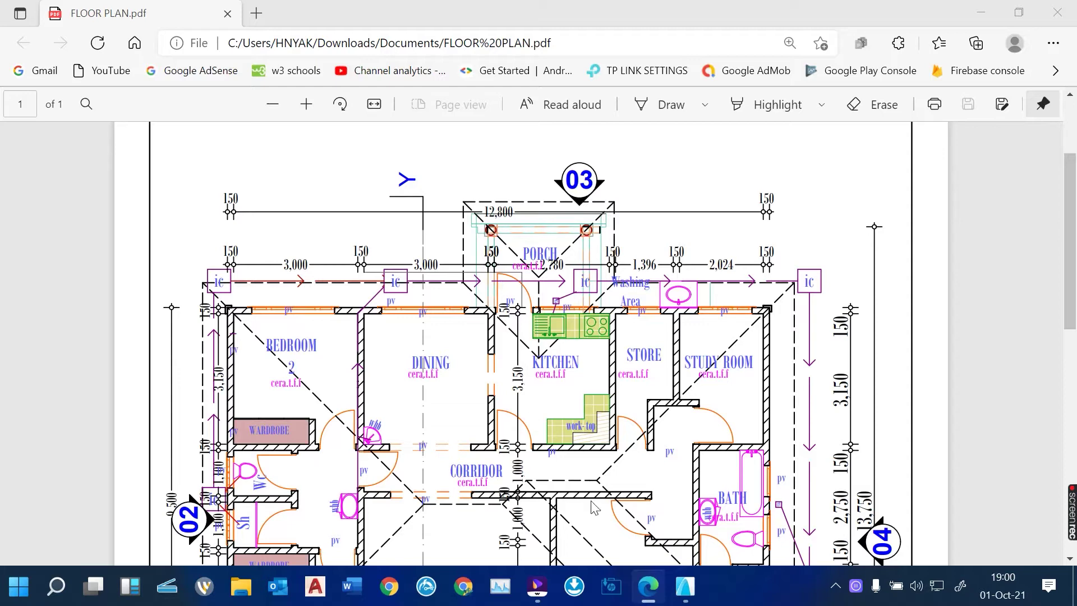
{"action": "left_click", "coordinate": [650, 594]}
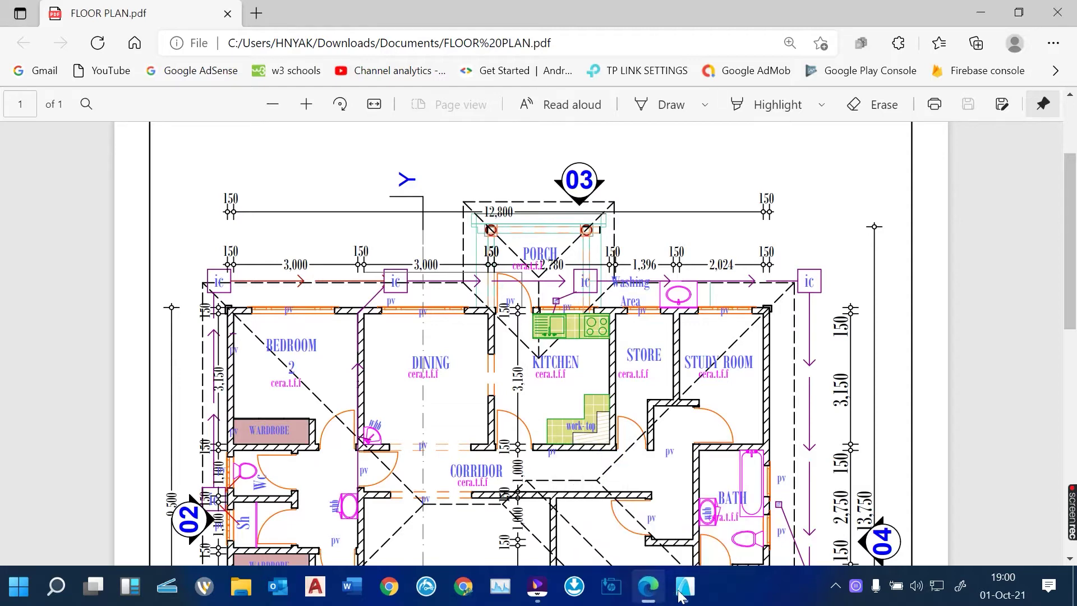
{"action": "left_click", "coordinate": [681, 597]}
{"action": "scroll", "coordinate": [562, 393], "scroll_direction": "down", "scroll_amount": 5}
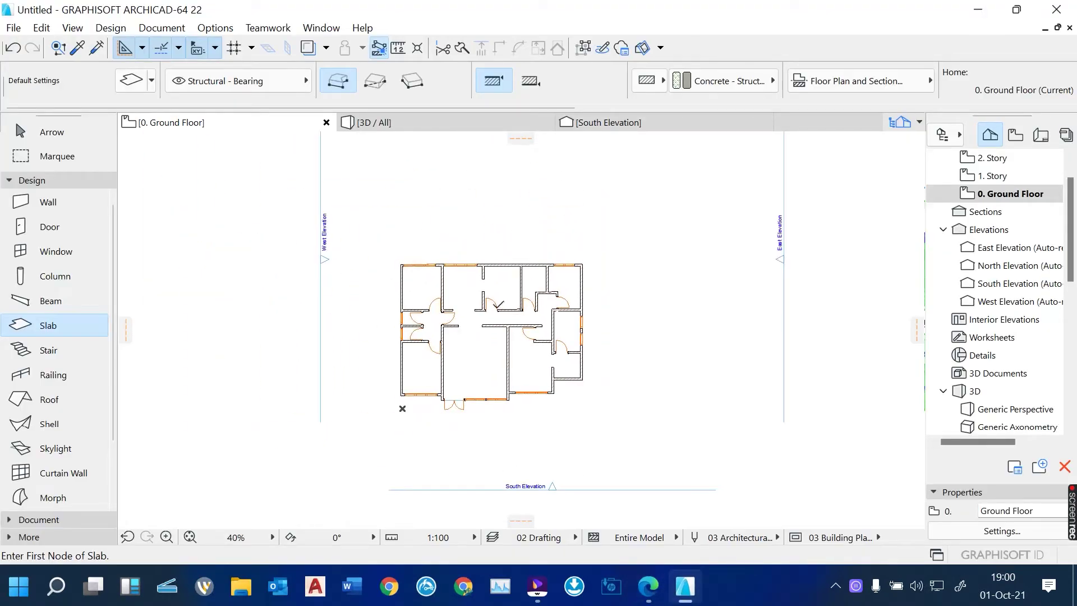
{"action": "scroll", "coordinate": [500, 292], "scroll_direction": "up", "scroll_amount": 3}
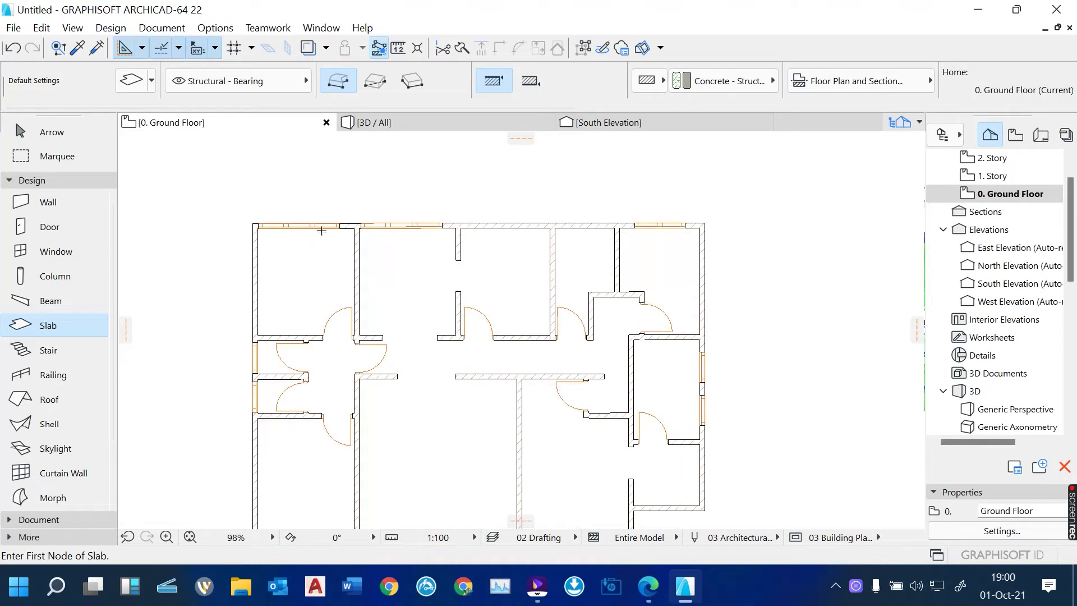
Check the porch door in FLOOR PLAN.pdf in Edge, then place a 900 x 2400 Door with Transom 22 in ARCHICAD's kitchen north wall, opening outward.
{"action": "left_click", "coordinate": [51, 232]}
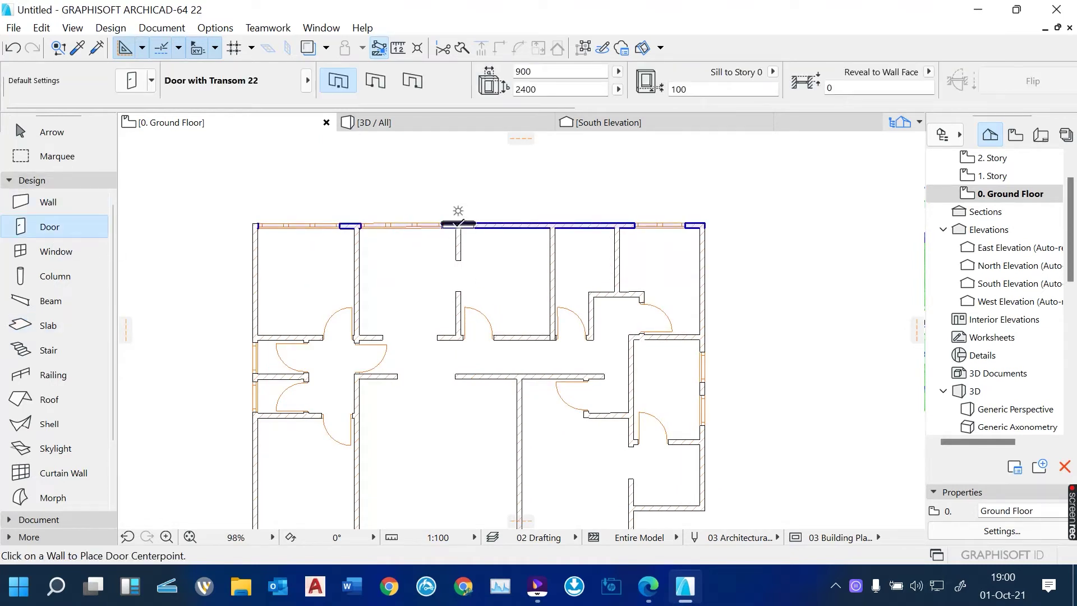
{"action": "scroll", "coordinate": [458, 225], "scroll_direction": "up", "scroll_amount": 3}
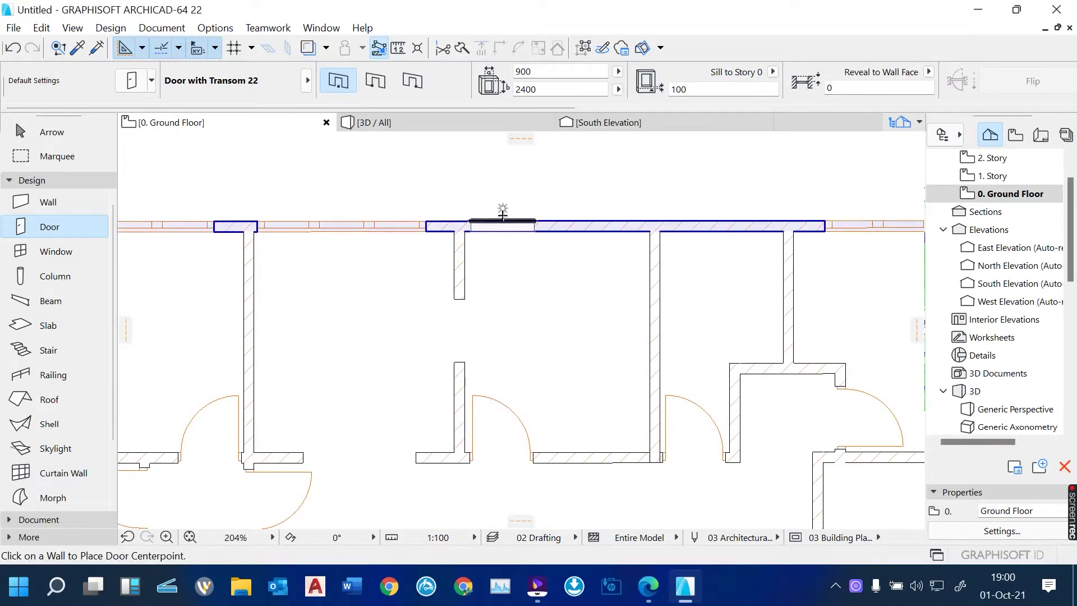
{"action": "key", "text": "alt+Tab"}
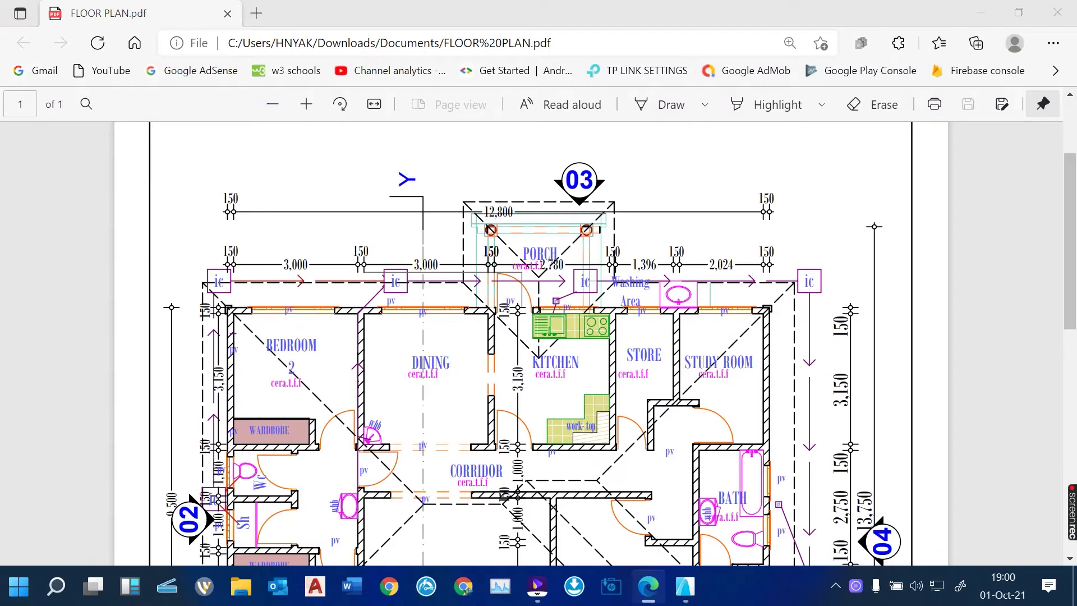
{"action": "left_click", "coordinate": [685, 587]}
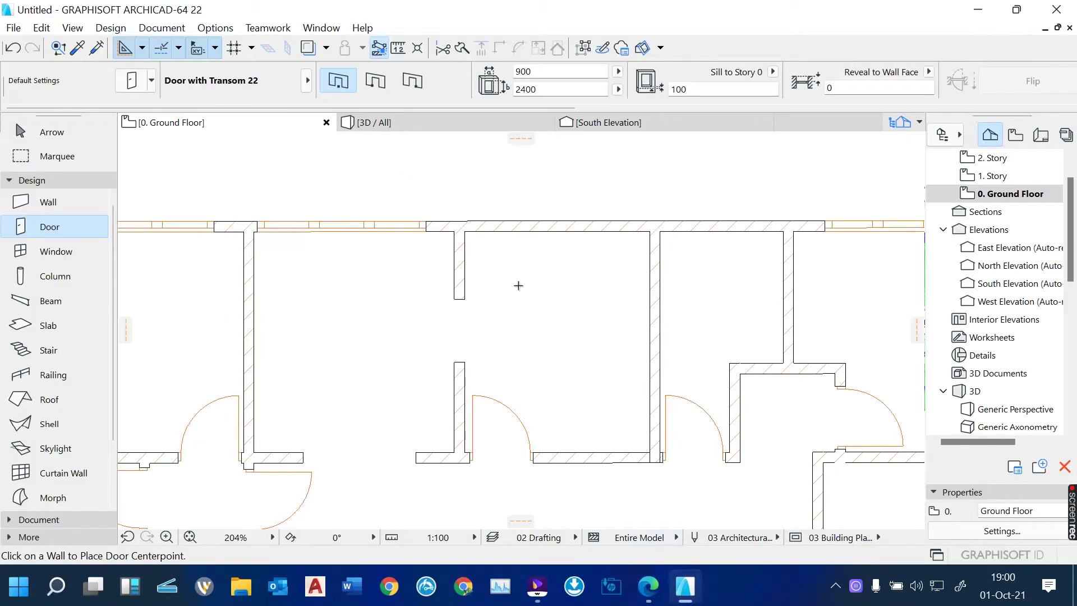
{"action": "left_click", "coordinate": [494, 227]}
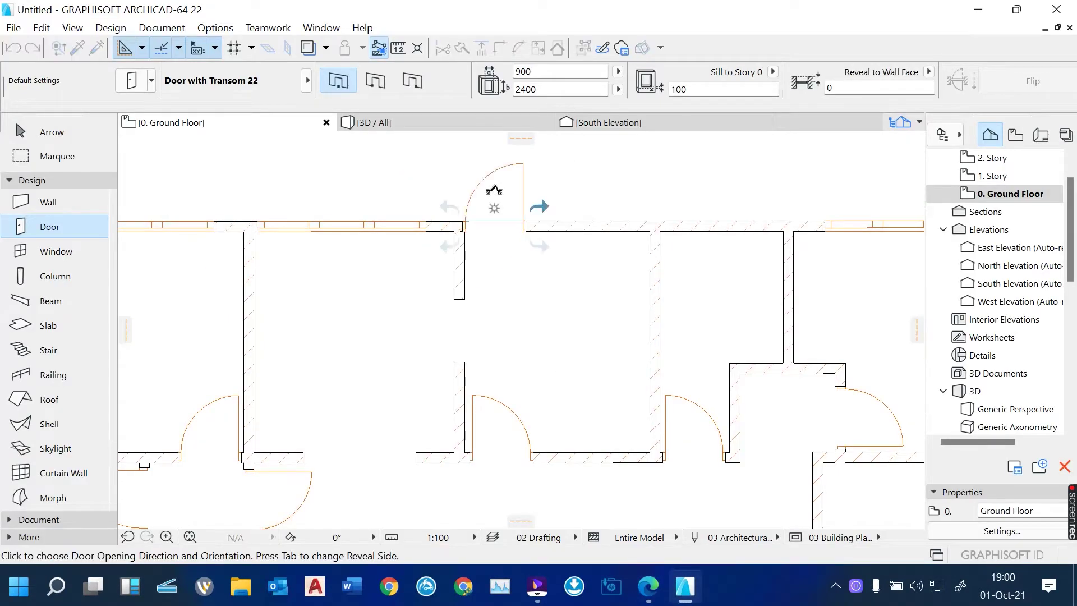
{"action": "left_click", "coordinate": [494, 192]}
{"action": "scroll", "coordinate": [505, 231], "scroll_direction": "down", "scroll_amount": 5}
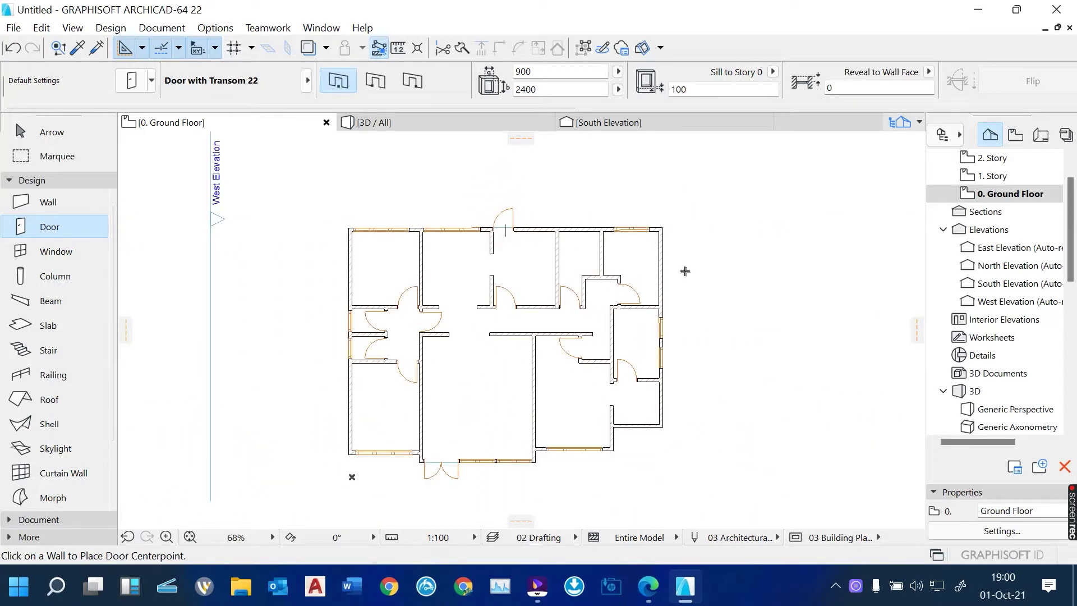
{"action": "key", "text": "Escape"}
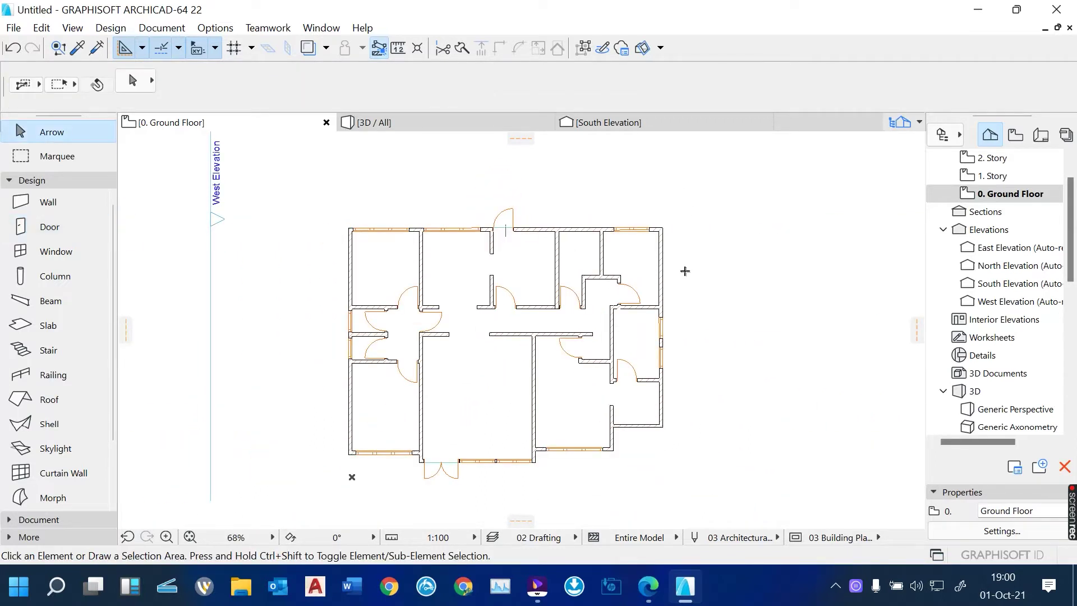
Set all three override surfaces in the default slab settings to Stonework - 12.
{"action": "left_click", "coordinate": [46, 332]}
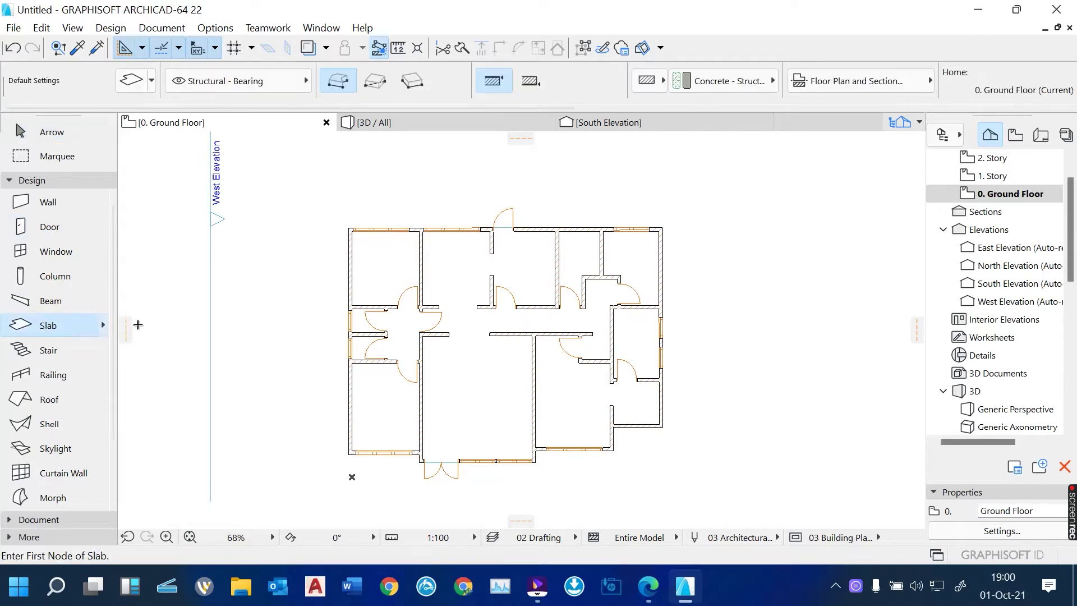
{"action": "left_click", "coordinate": [136, 89]}
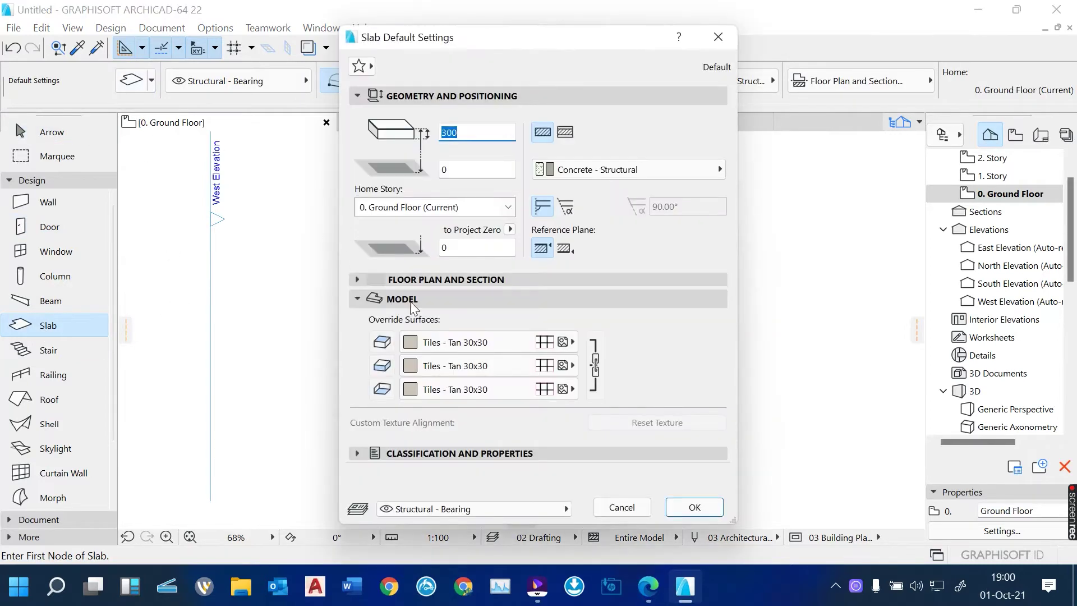
{"action": "left_click", "coordinate": [568, 341]}
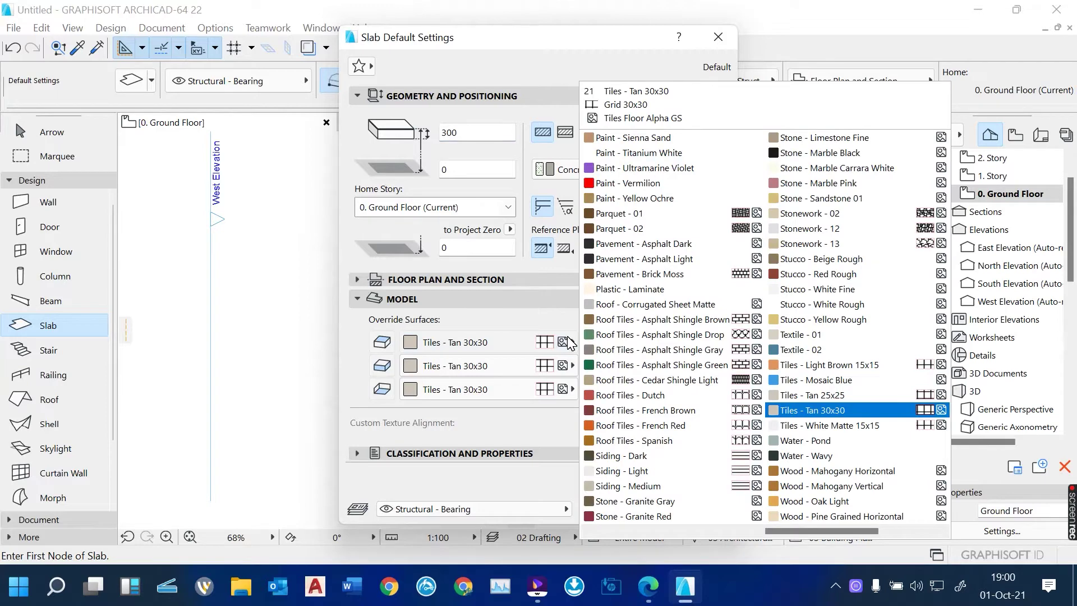
{"action": "left_click", "coordinate": [814, 228]}
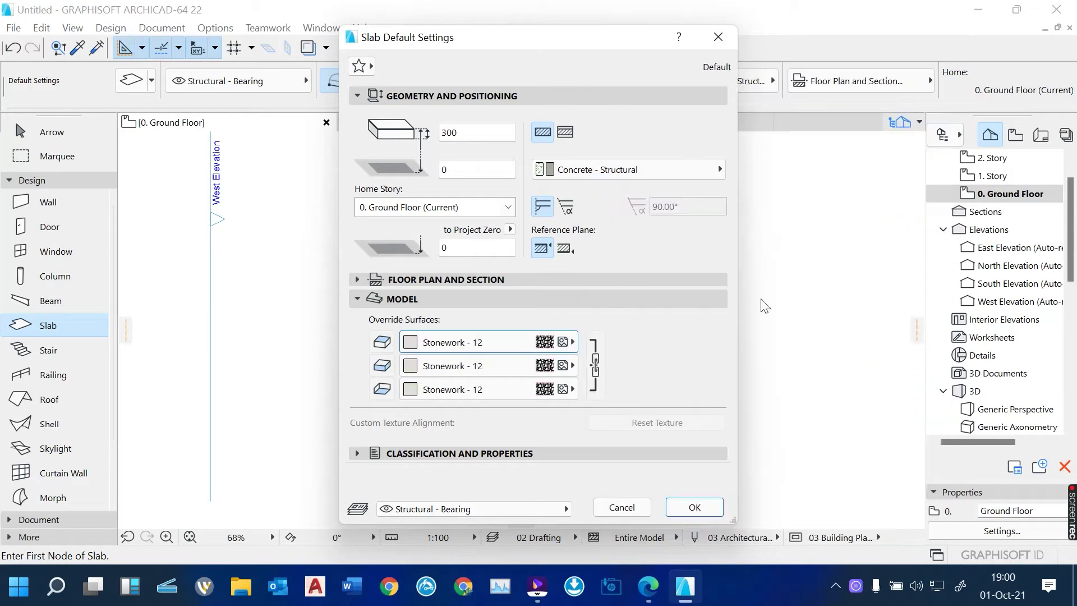
{"action": "left_click", "coordinate": [694, 507]}
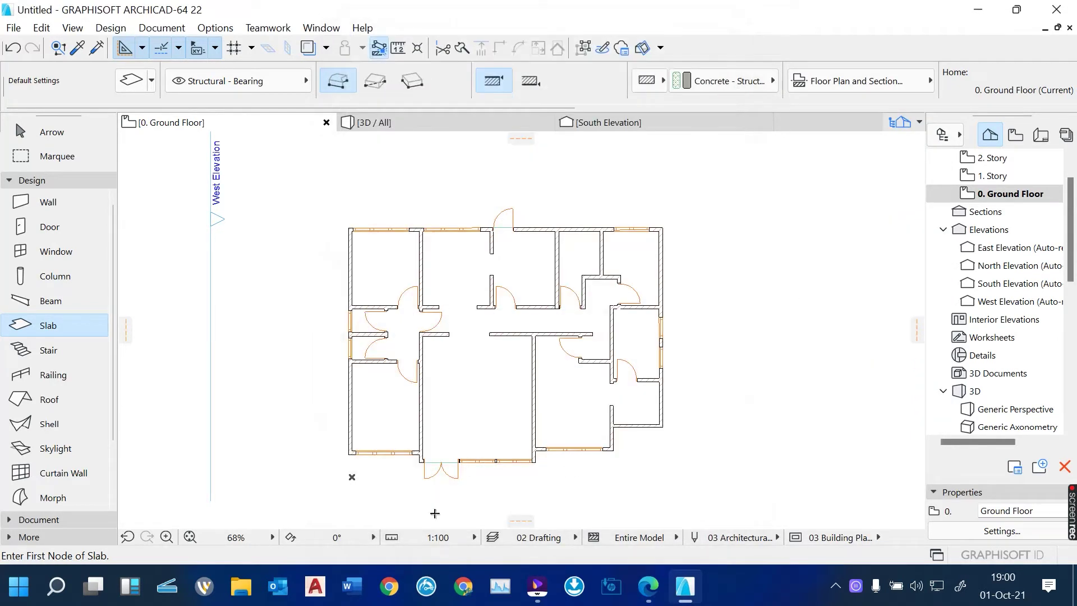
Draw the verandah slab along the lounge's full south front, projecting 1500 mm between its southwest and southeast outer corners.
{"action": "scroll", "coordinate": [435, 513], "scroll_direction": "up", "scroll_amount": 2}
{"action": "scroll", "coordinate": [435, 514], "scroll_direction": "up", "scroll_amount": 4}
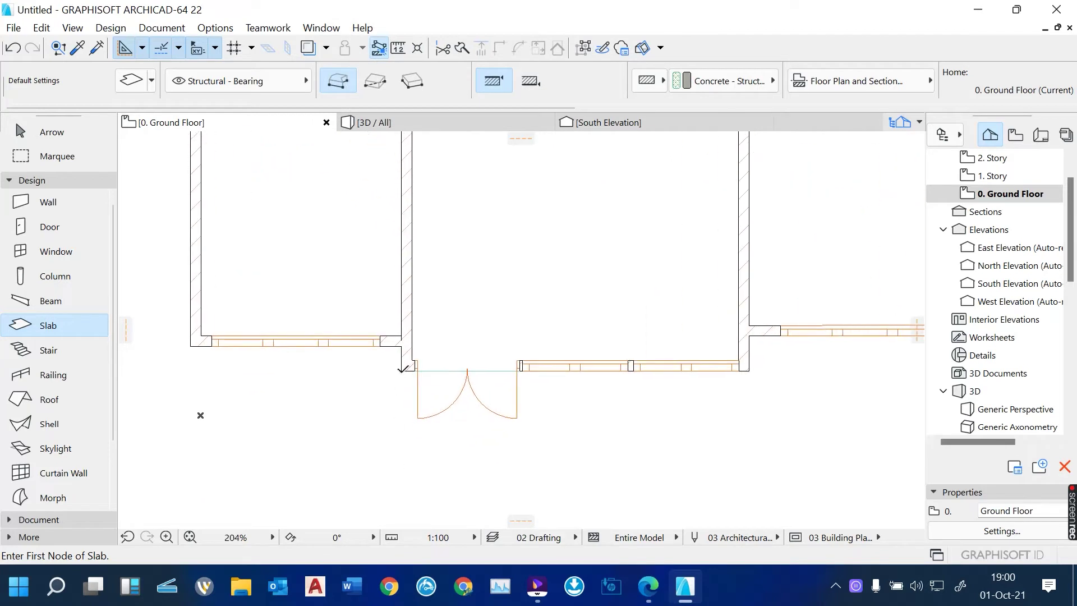
{"action": "left_click", "coordinate": [401, 371]}
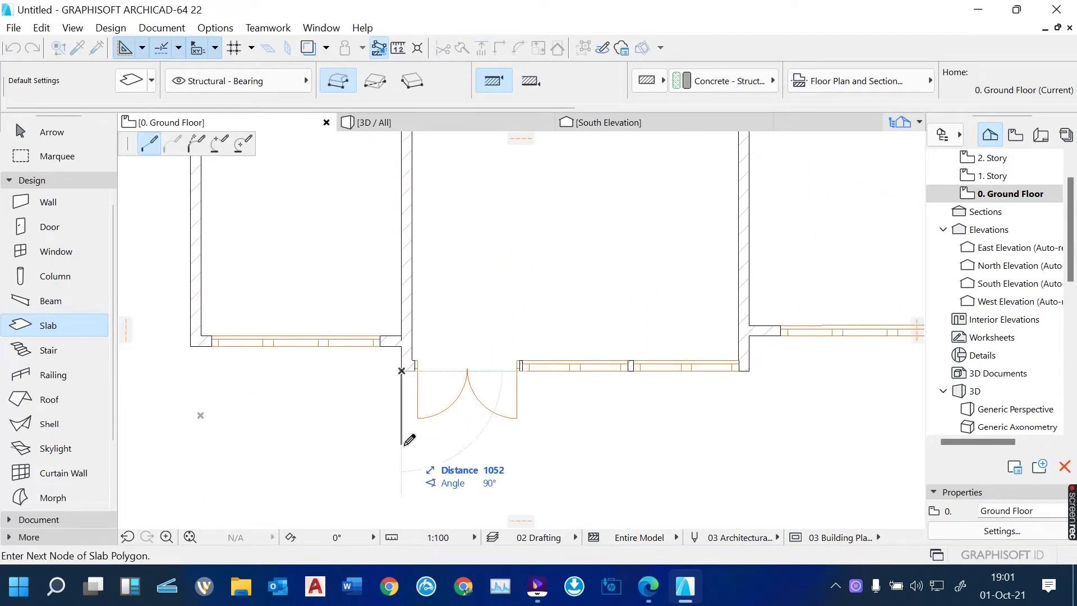
{"action": "type", "text": "1500"}
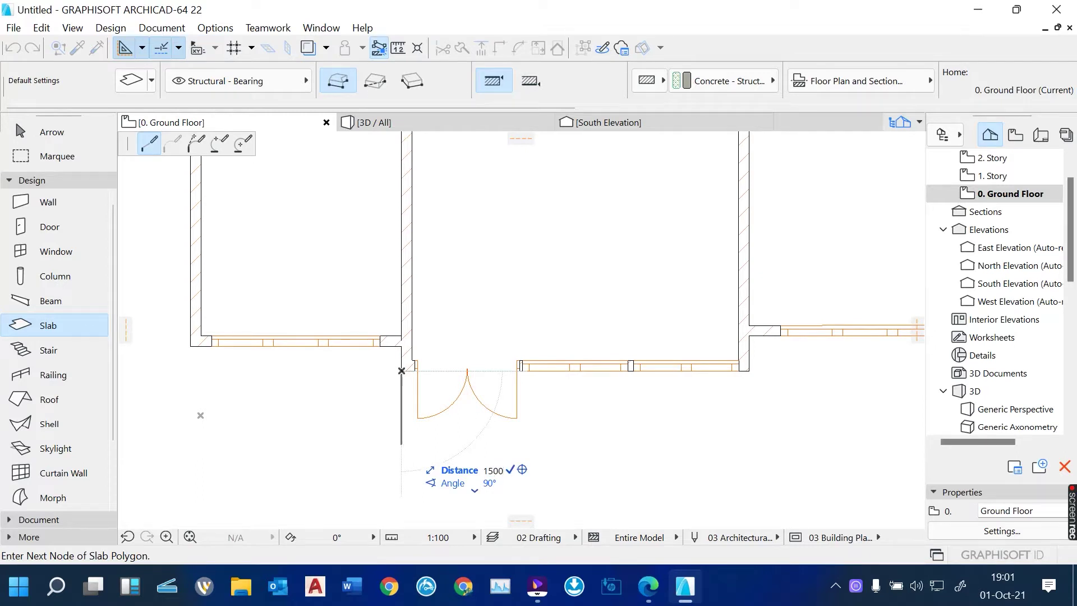
{"action": "key", "text": "Return"}
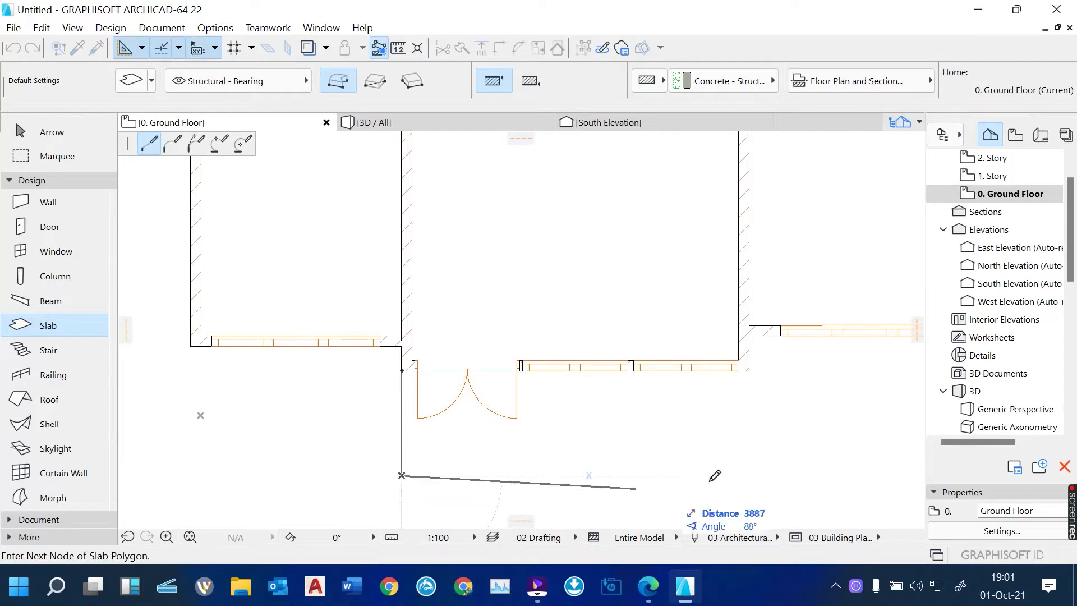
{"action": "left_click", "coordinate": [750, 475]}
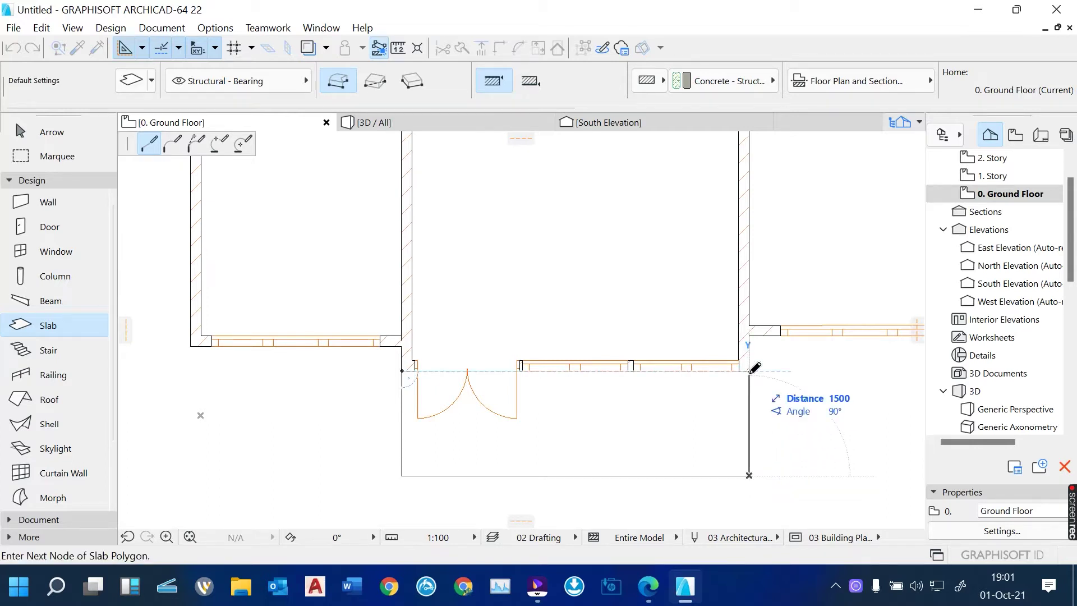
{"action": "left_click", "coordinate": [750, 370]}
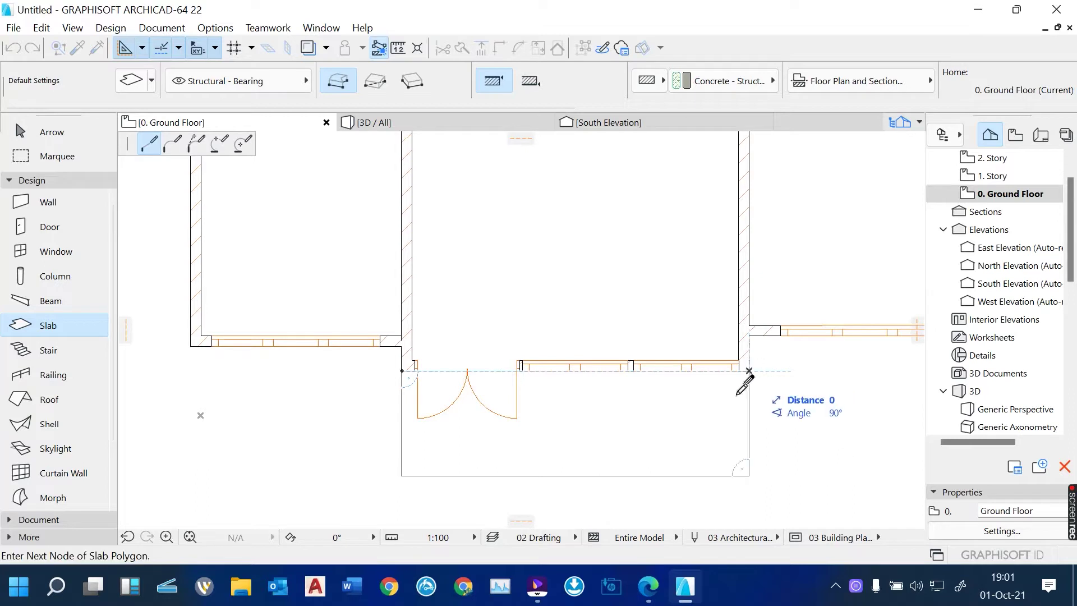
{"action": "left_click", "coordinate": [405, 368]}
{"action": "scroll", "coordinate": [581, 488], "scroll_direction": "up", "scroll_amount": 1}
{"action": "scroll", "coordinate": [581, 489], "scroll_direction": "up", "scroll_amount": 1}
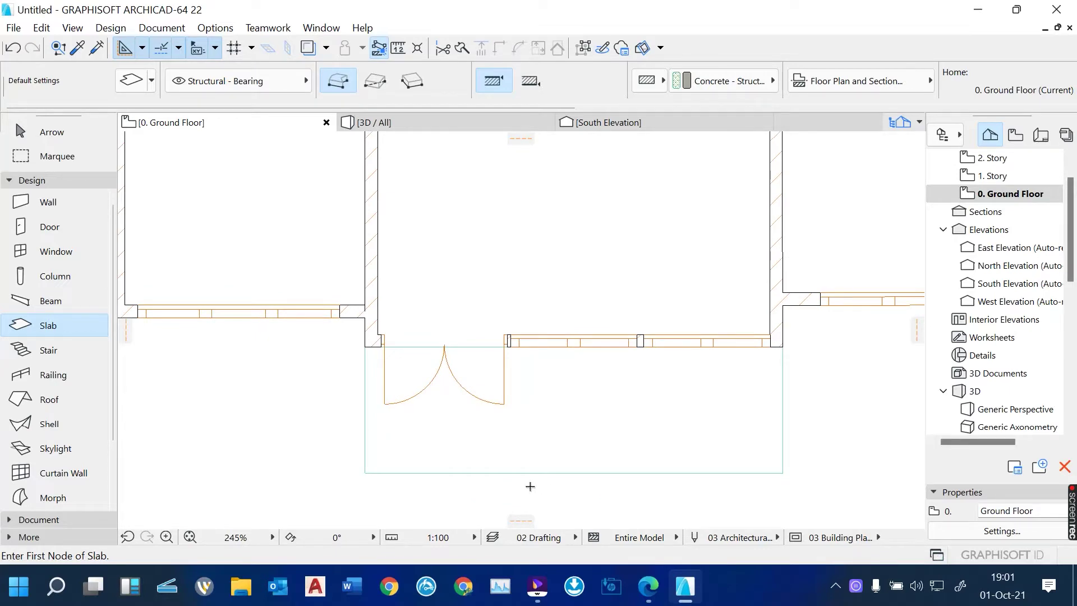
Draw a porch slab 2200 mm wide and 1500 mm deep outside the kitchen's north door, starting at the dining partition line.
{"action": "scroll", "coordinate": [531, 487], "scroll_direction": "down", "scroll_amount": 7}
{"action": "scroll", "coordinate": [569, 196], "scroll_direction": "up", "scroll_amount": 5}
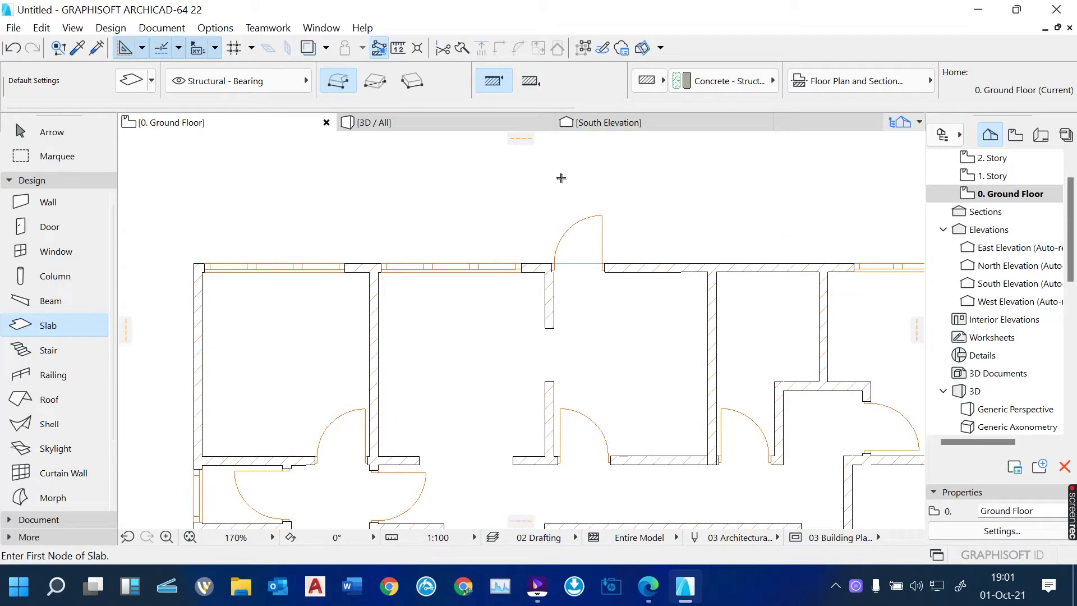
{"action": "scroll", "coordinate": [551, 228], "scroll_direction": "up", "scroll_amount": 2}
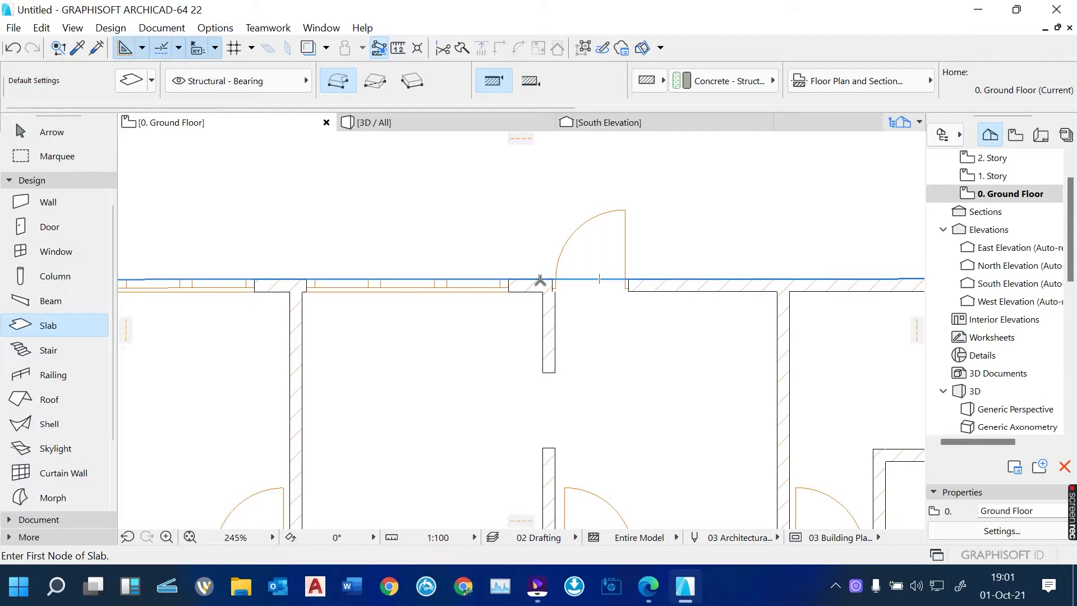
{"action": "left_click", "coordinate": [540, 279]}
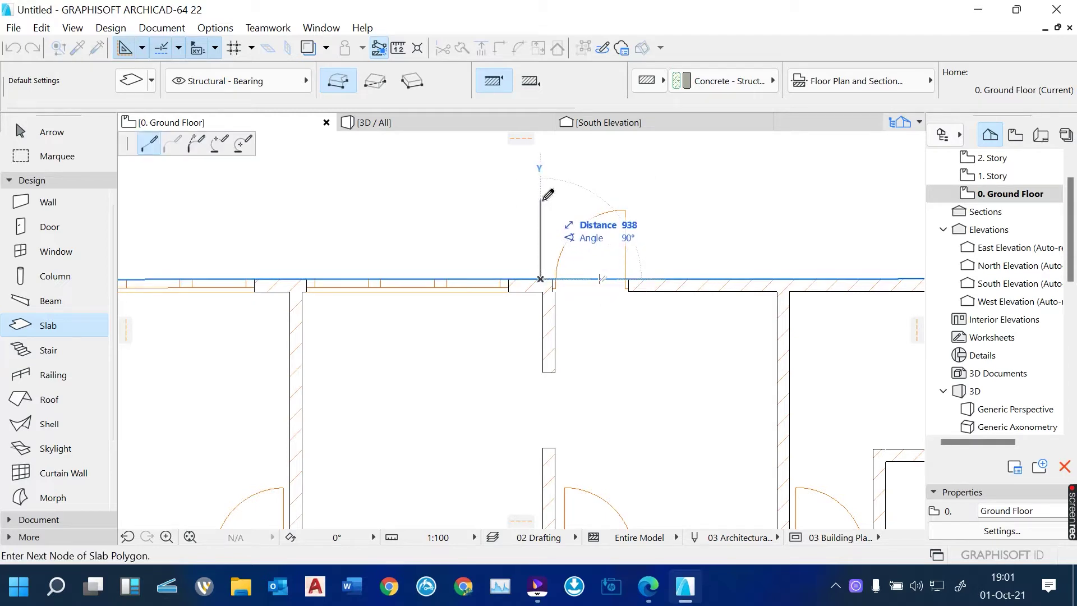
{"action": "type", "text": "1"}
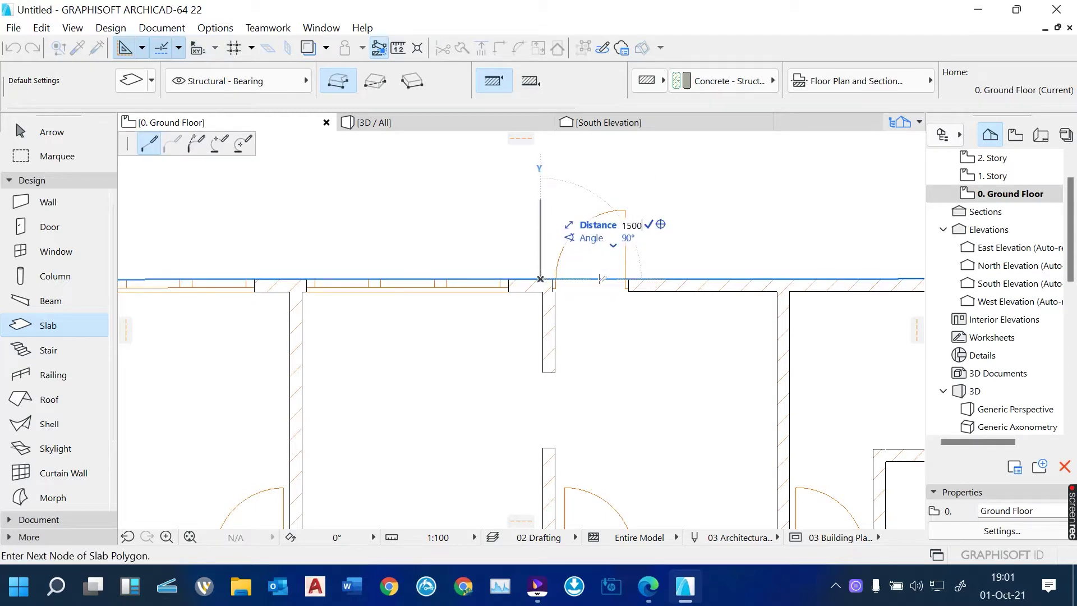
{"action": "type", "text": "500"}
{"action": "key", "text": "Return"}
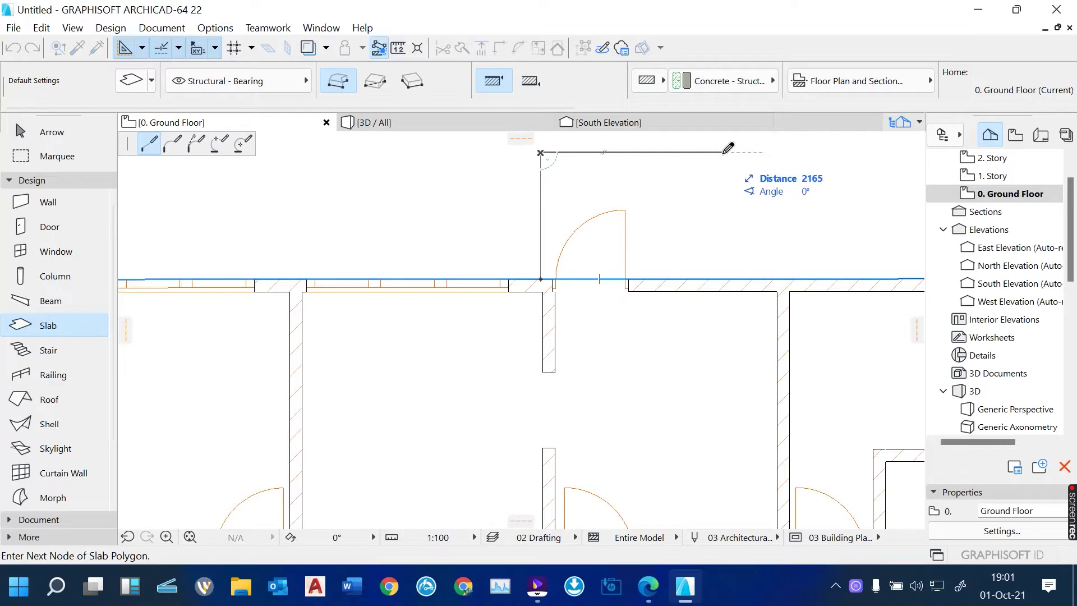
{"action": "type", "text": "2200"}
{"action": "key", "text": "Return"}
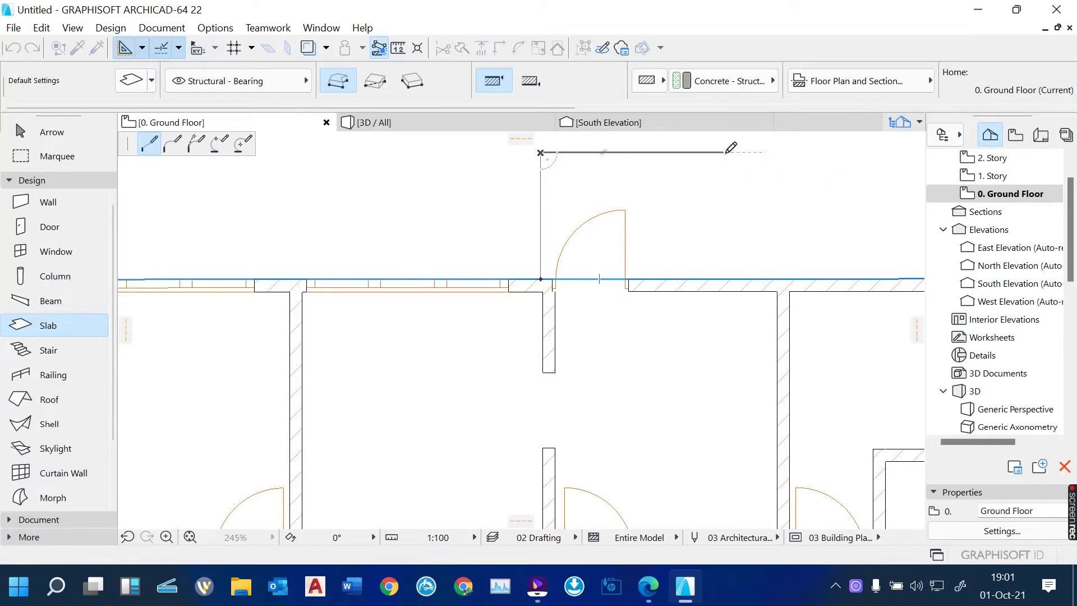
{"action": "left_click", "coordinate": [730, 277]}
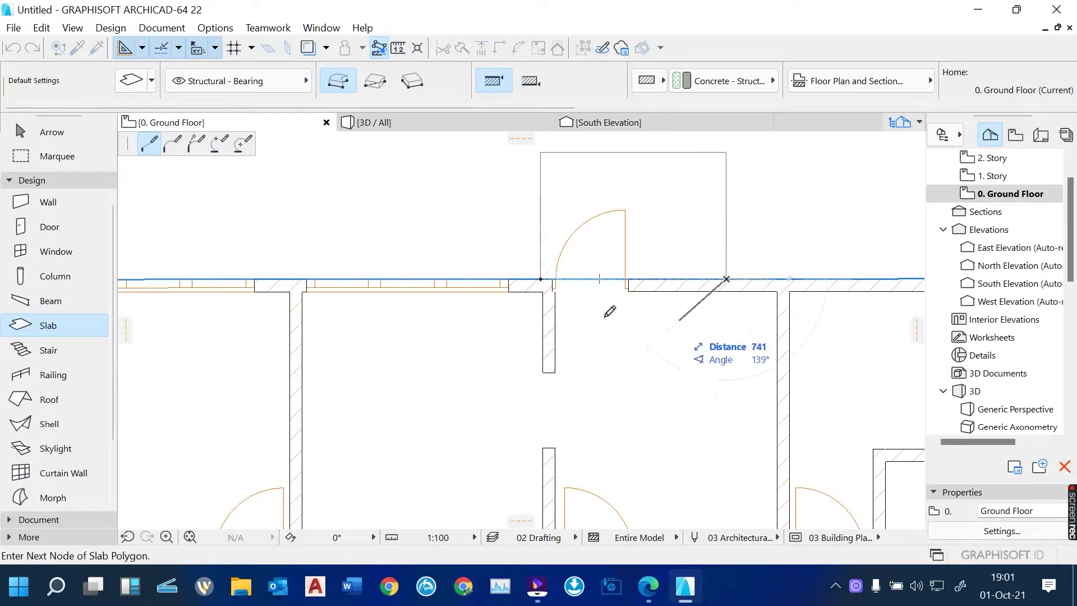
{"action": "left_click", "coordinate": [542, 277]}
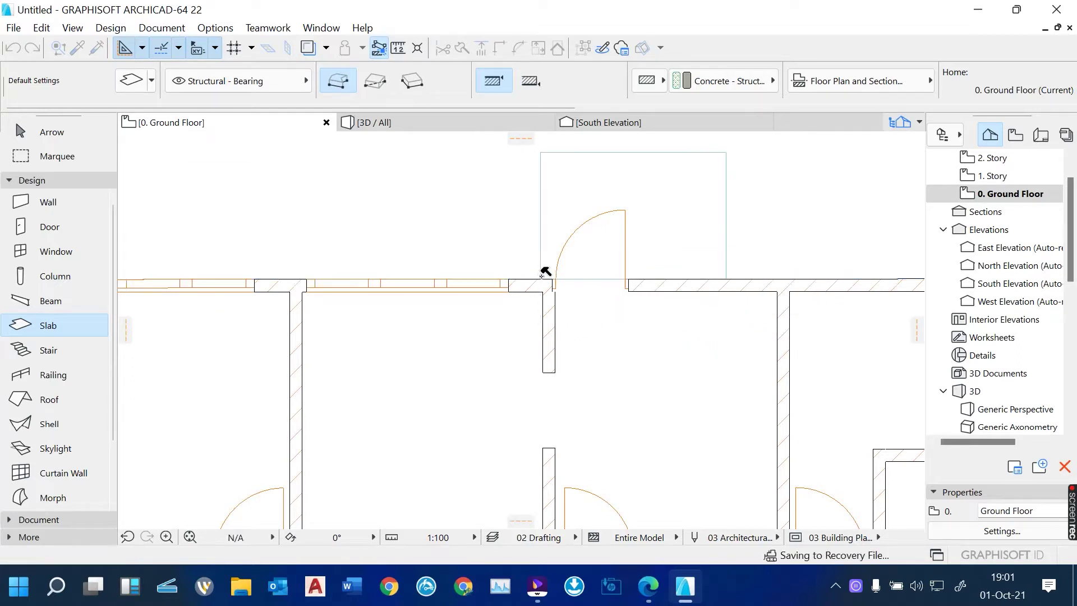
Inspect the stone verandah and porch slabs around the house in the 3D view and return to the ground floor plan.
{"action": "left_click", "coordinate": [435, 123]}
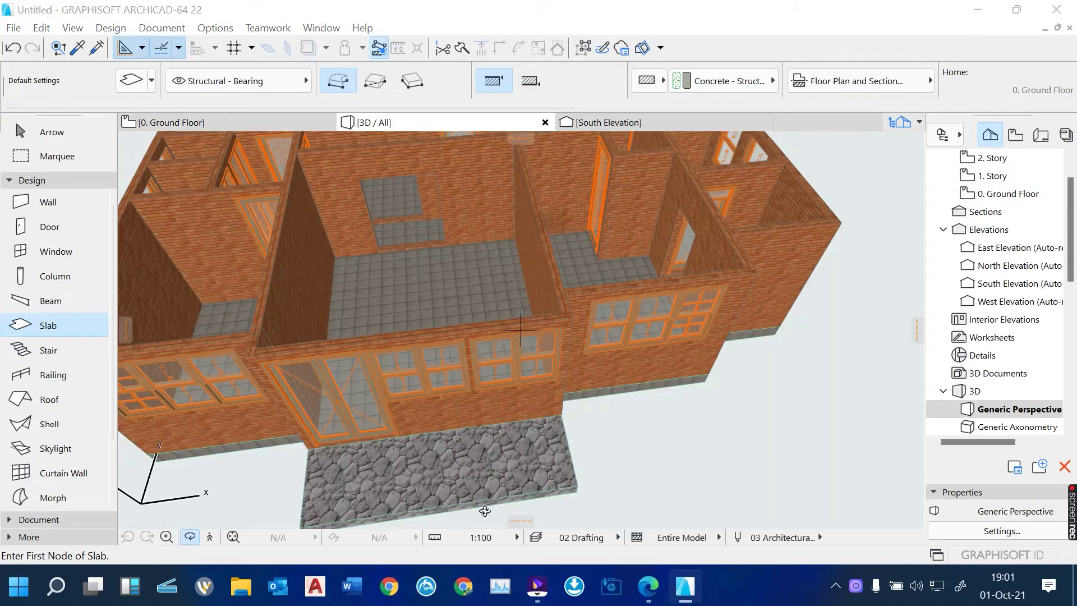
{"action": "scroll", "coordinate": [440, 492], "scroll_direction": "up", "scroll_amount": 3}
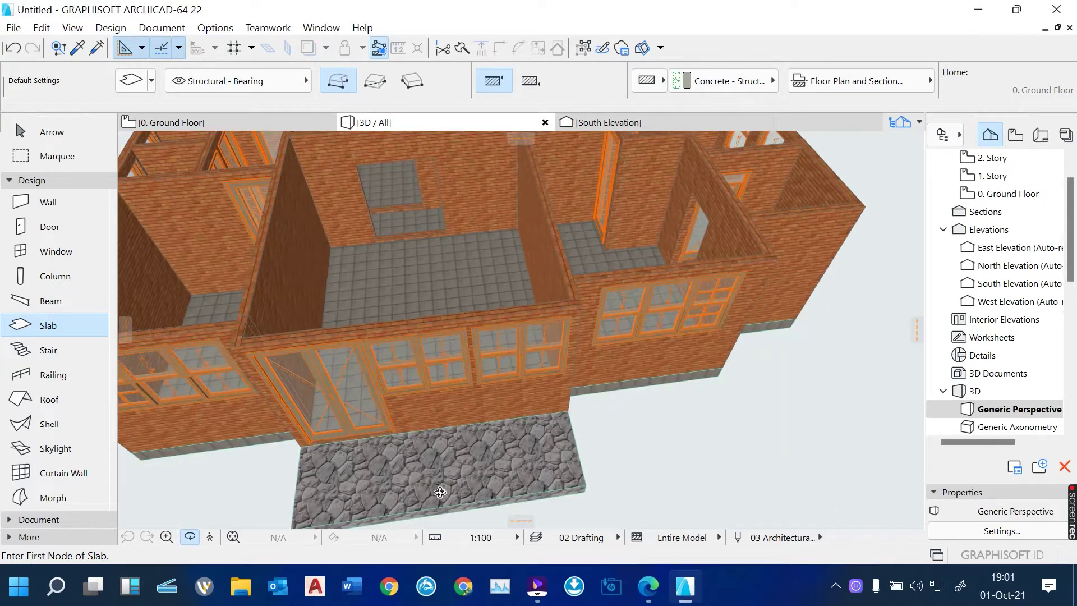
{"action": "scroll", "coordinate": [447, 480], "scroll_direction": "down", "scroll_amount": 5}
{"action": "left_click_drag", "start_coordinate": [448, 478], "coordinate": [482, 379]}
{"action": "left_click_drag", "start_coordinate": [436, 430], "coordinate": [279, 471]}
{"action": "scroll", "coordinate": [471, 287], "scroll_direction": "up", "scroll_amount": 3}
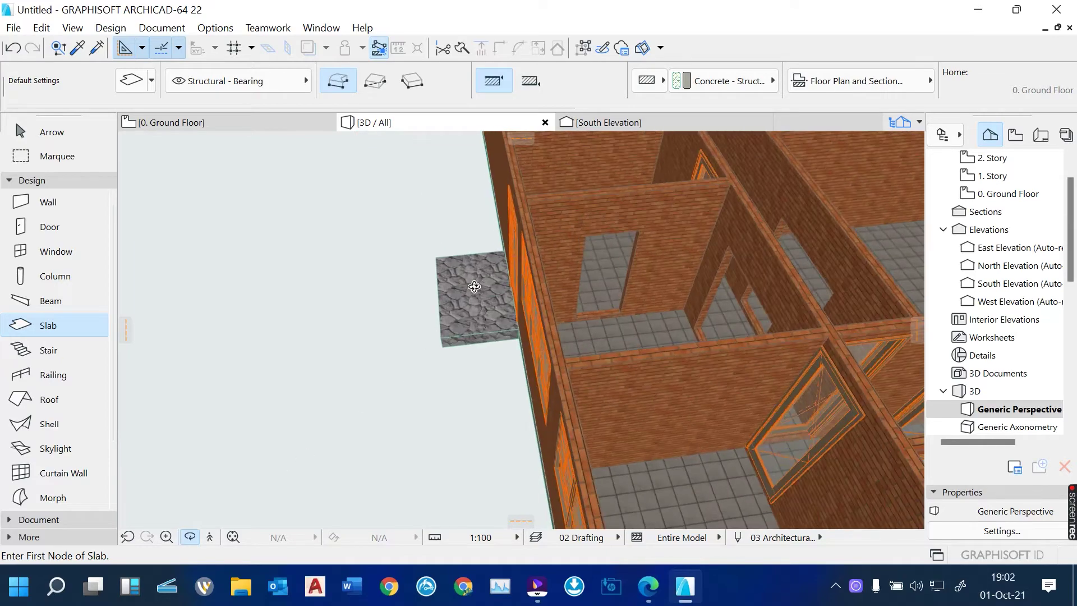
{"action": "mouse_move", "coordinate": [708, 338]}
{"action": "left_mouse_down"}
{"action": "mouse_move", "coordinate": [677, 383]}
{"action": "mouse_move", "coordinate": [716, 336]}
{"action": "left_mouse_up"}
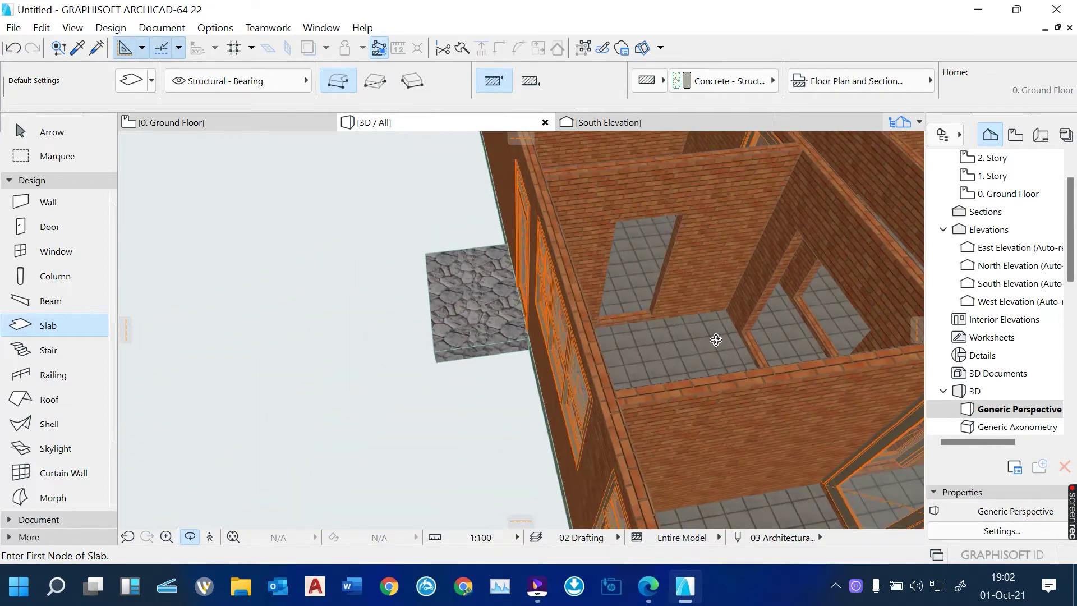
{"action": "left_click", "coordinate": [224, 126]}
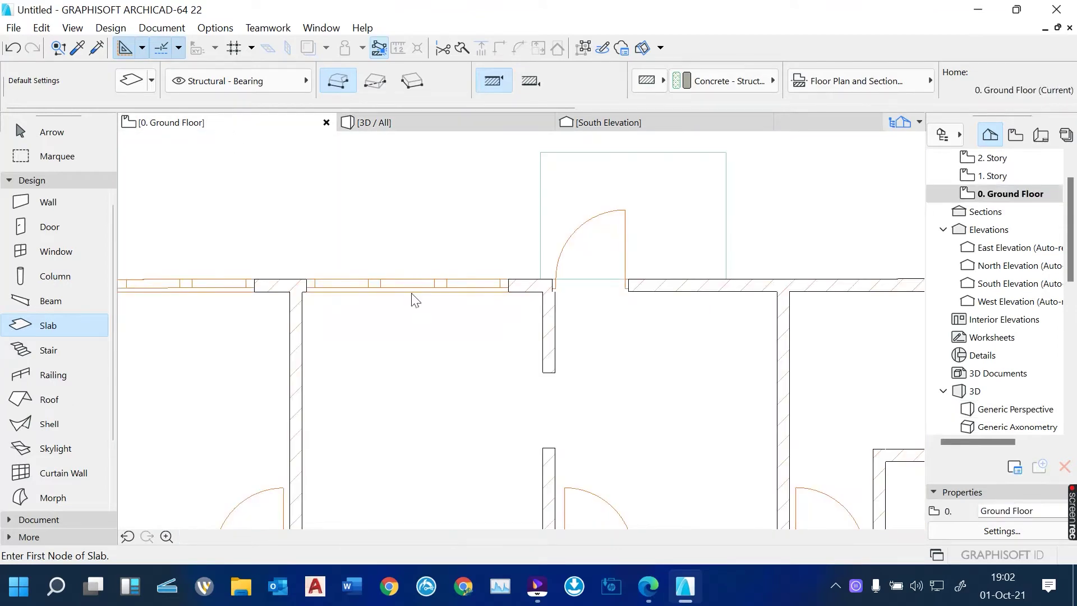
Set the column defaults to a circular core 350 mm in diameter with a top offset of 0 from Story 1.
{"action": "scroll", "coordinate": [436, 298], "scroll_direction": "down", "scroll_amount": 5}
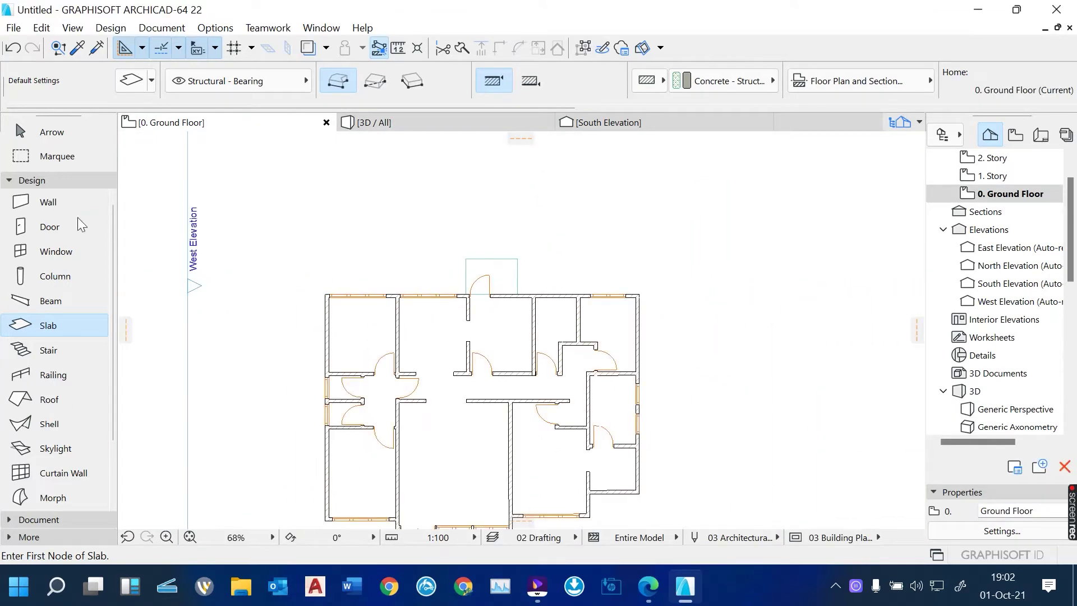
{"action": "left_click", "coordinate": [56, 275]}
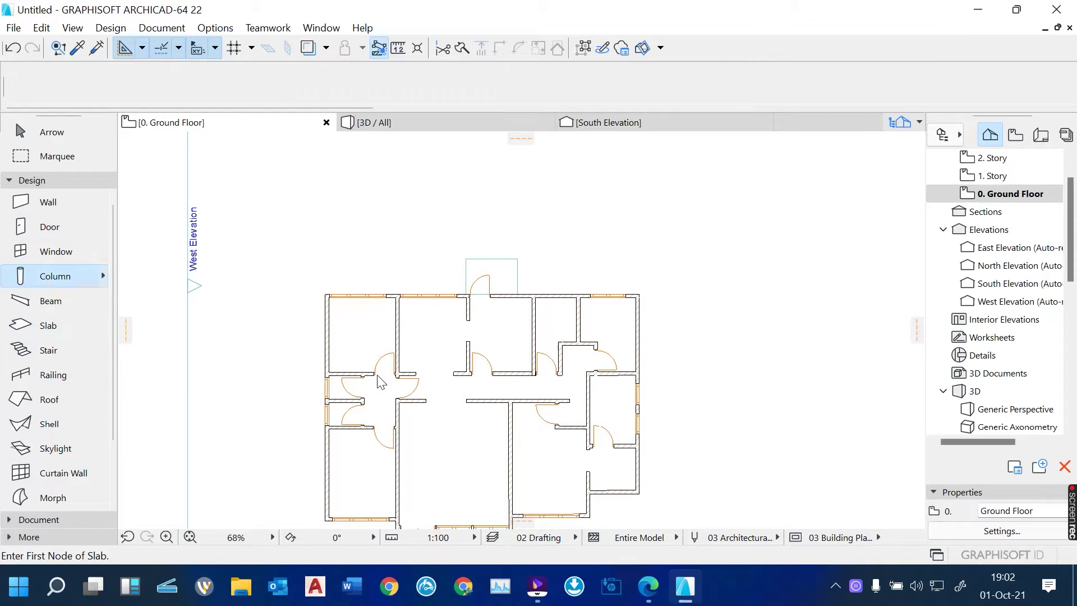
{"action": "left_click", "coordinate": [648, 586]}
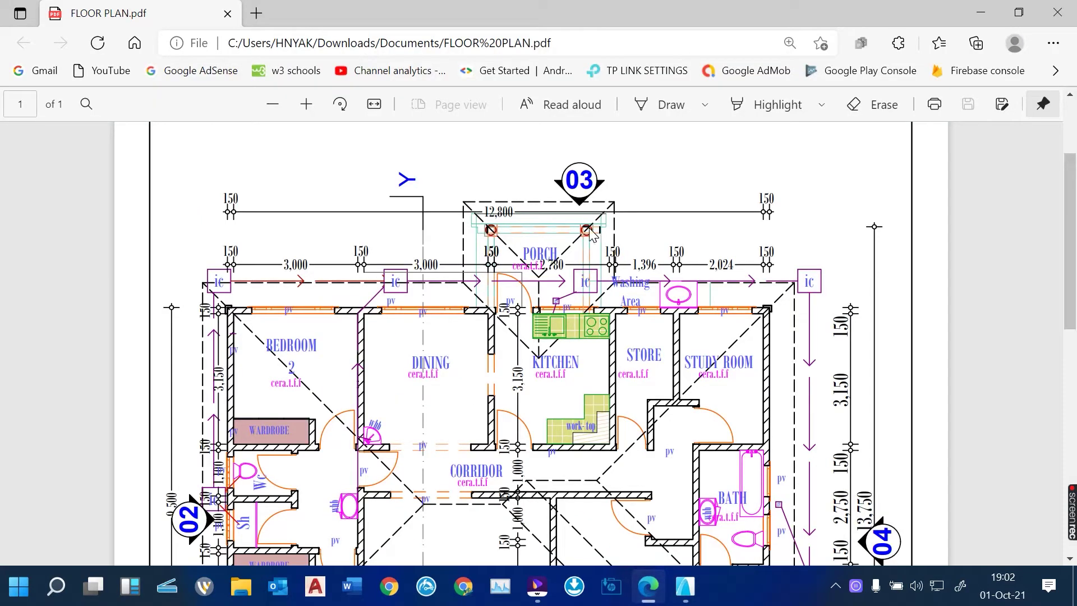
{"action": "scroll", "coordinate": [559, 230], "scroll_direction": "down", "scroll_amount": 10}
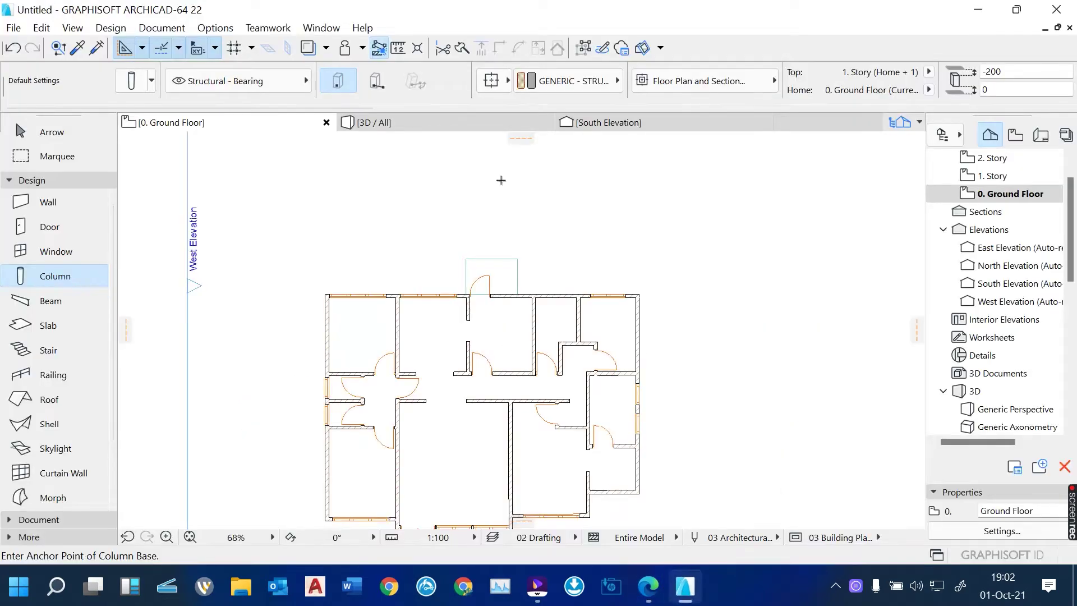
{"action": "scroll", "coordinate": [501, 180], "scroll_direction": "down", "scroll_amount": 2}
{"action": "scroll", "coordinate": [441, 463], "scroll_direction": "up", "scroll_amount": 5}
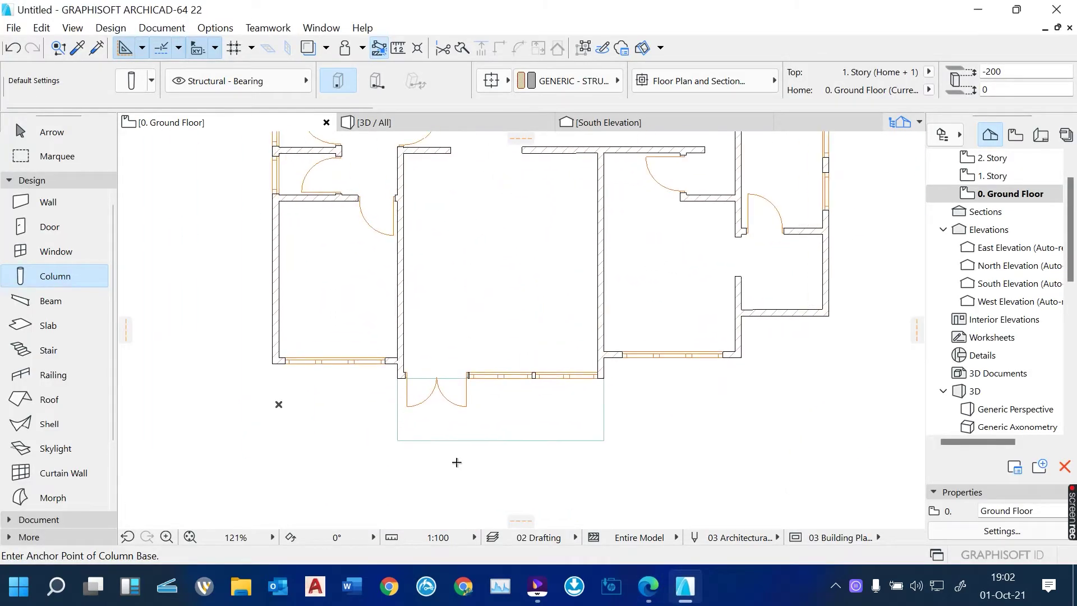
{"action": "scroll", "coordinate": [457, 463], "scroll_direction": "up", "scroll_amount": 1}
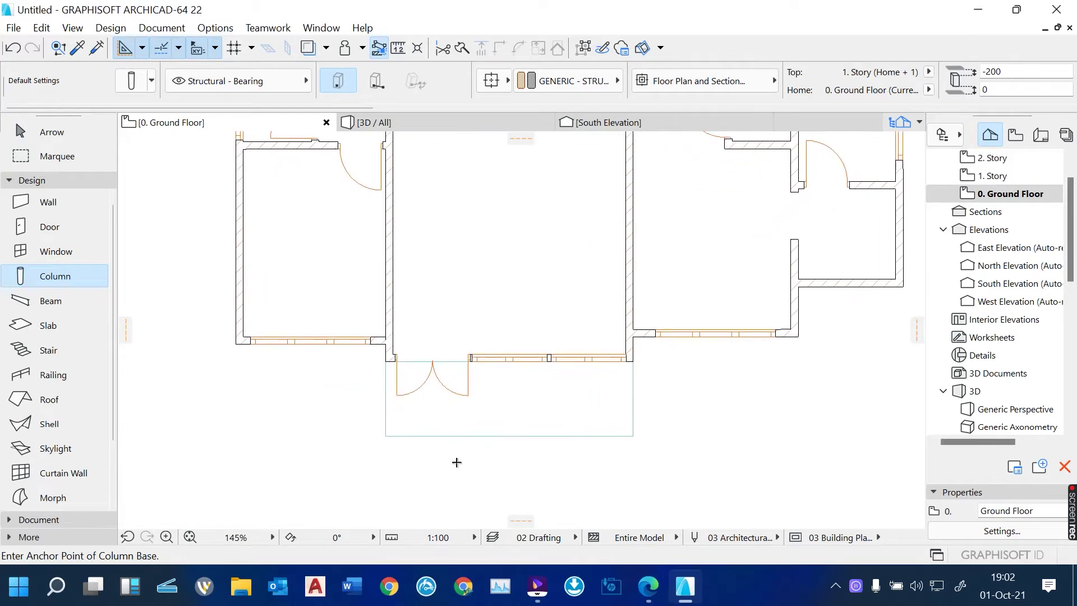
{"action": "double_click", "coordinate": [58, 280]}
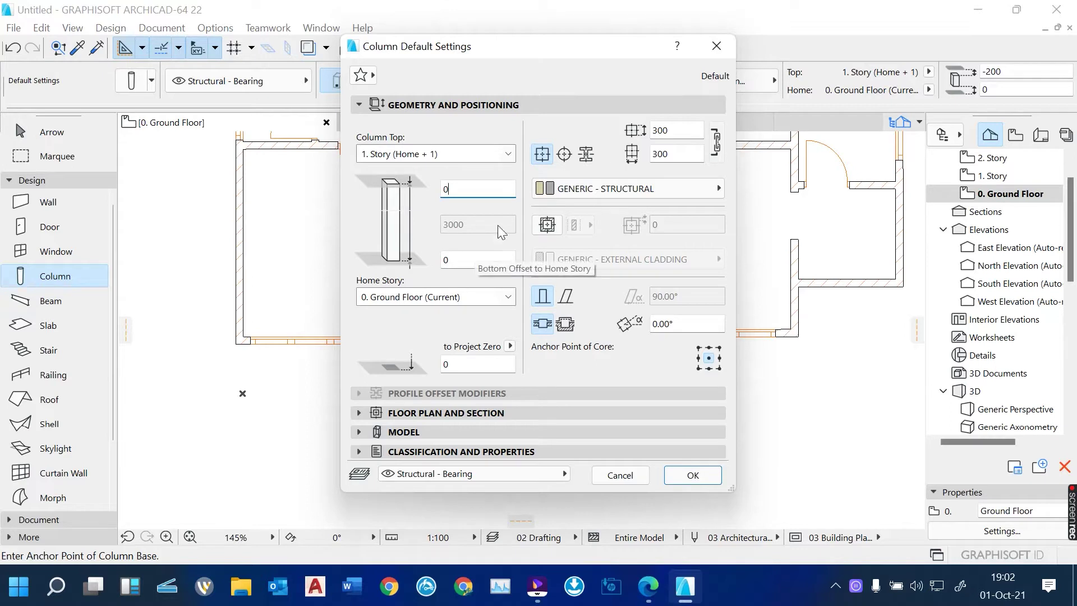
{"action": "left_click", "coordinate": [564, 156]}
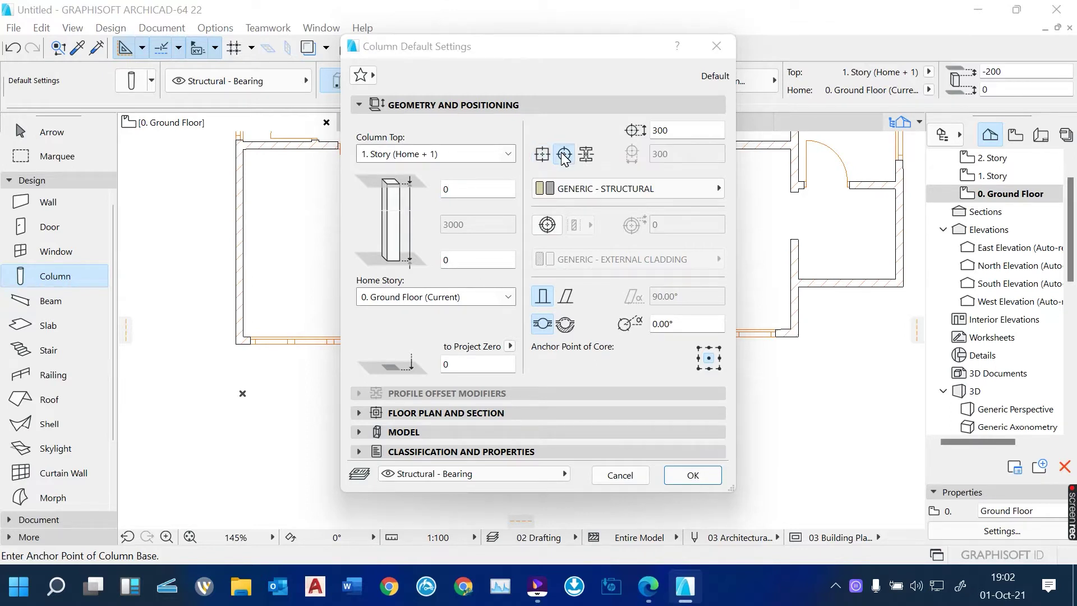
{"action": "left_click", "coordinate": [668, 130]}
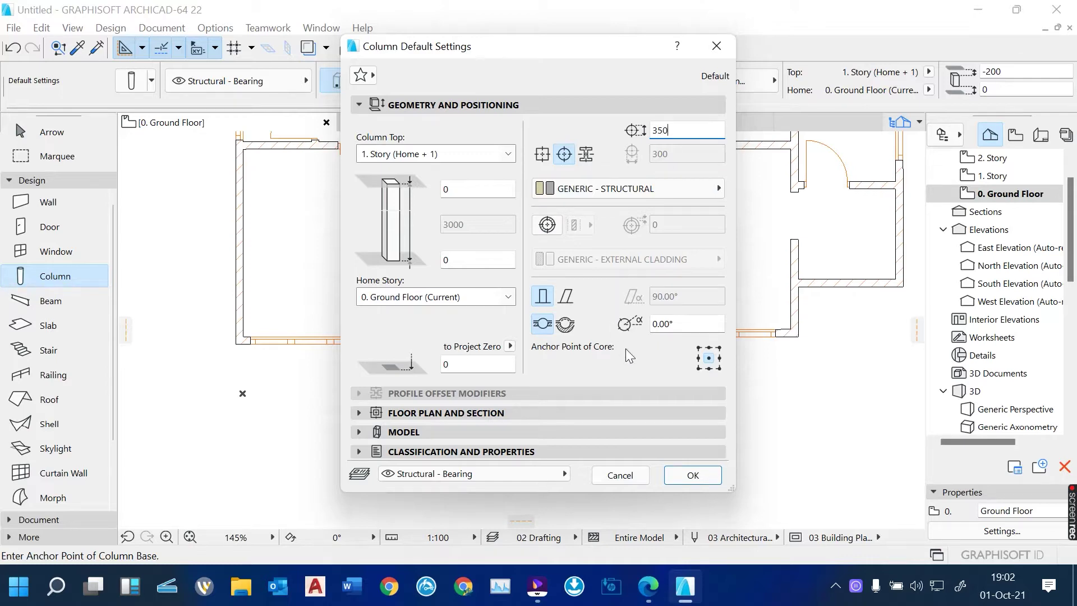
{"action": "left_click", "coordinate": [691, 474]}
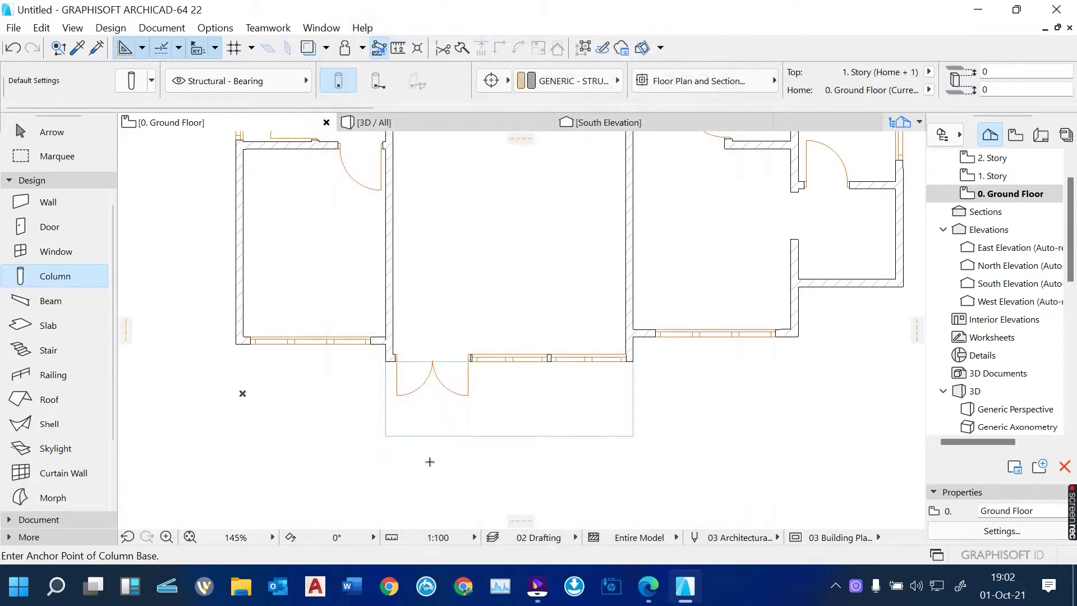
Place three columns along the verandah slab's south edge, one at each outer corner and one near the middle.
{"action": "scroll", "coordinate": [427, 461], "scroll_direction": "up", "scroll_amount": 3}
{"action": "scroll", "coordinate": [425, 463], "scroll_direction": "up", "scroll_amount": 7}
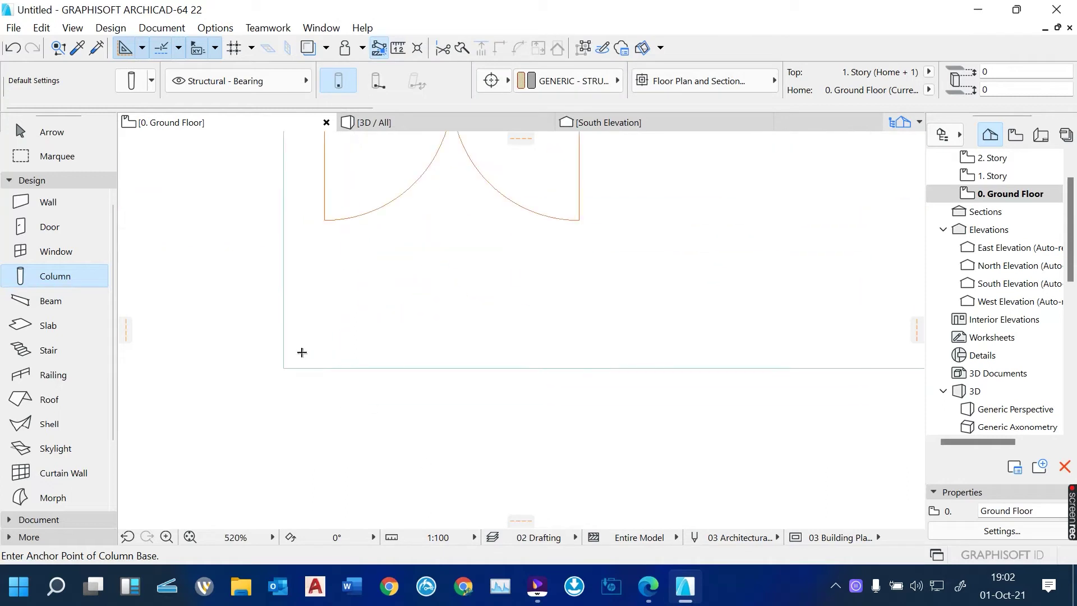
{"action": "left_click", "coordinate": [291, 354]}
{"action": "scroll", "coordinate": [241, 421], "scroll_direction": "down", "scroll_amount": 6}
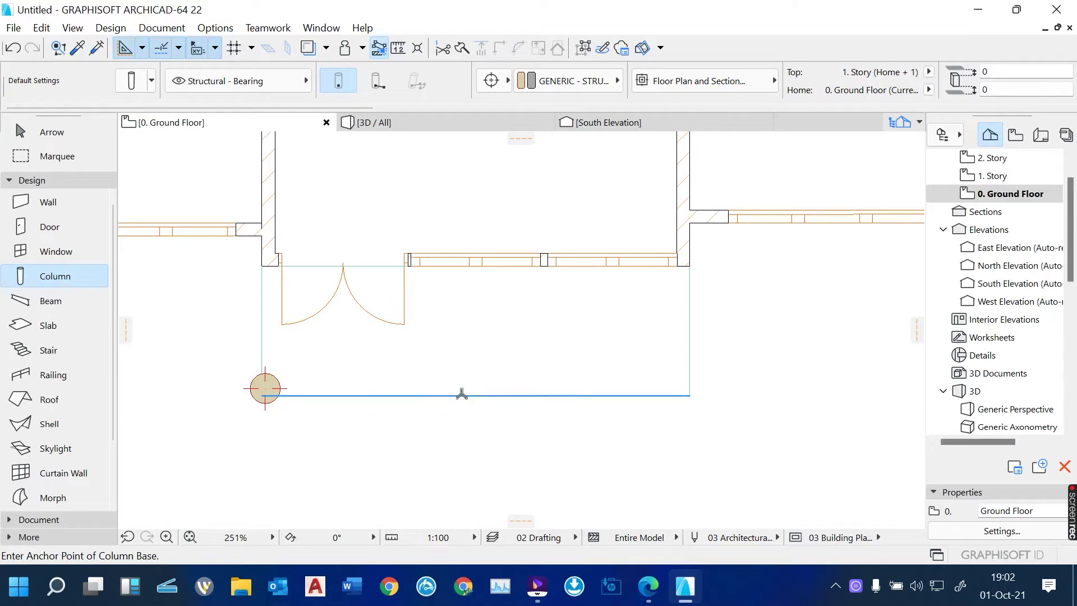
{"action": "left_click", "coordinate": [474, 388]}
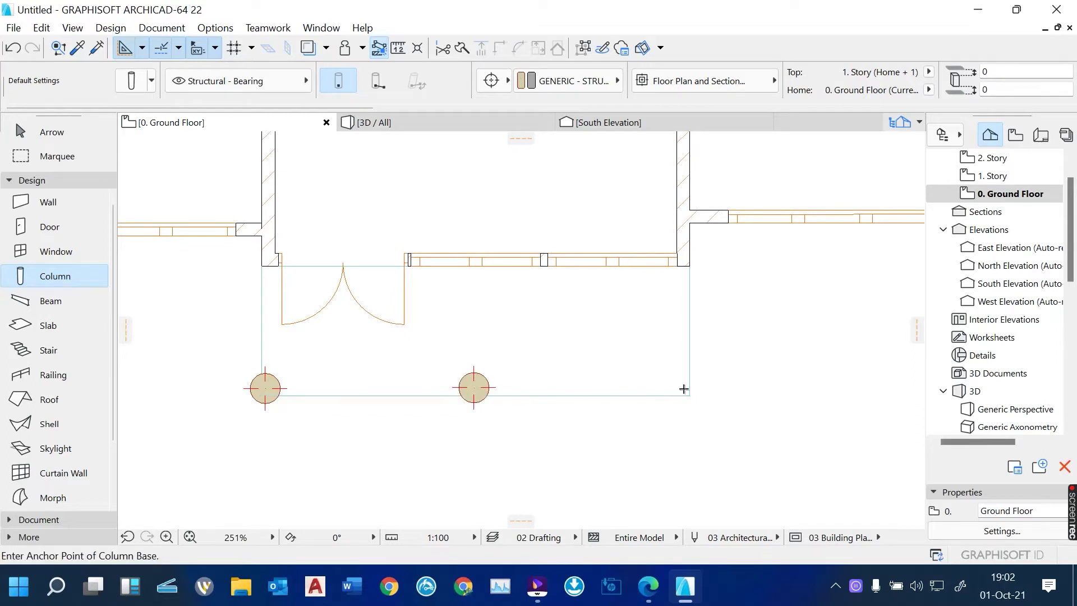
{"action": "left_click", "coordinate": [684, 388]}
Place two columns on the kitchen porch slab, at its northwest and northeast corners.
{"action": "scroll", "coordinate": [578, 500], "scroll_direction": "down", "scroll_amount": 8}
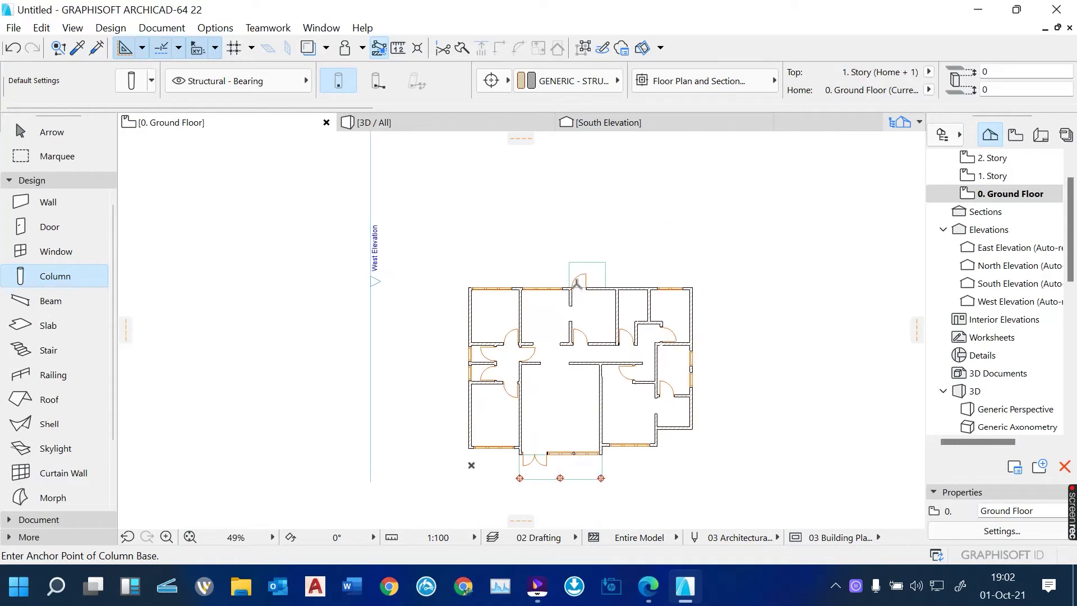
{"action": "scroll", "coordinate": [577, 282], "scroll_direction": "up", "scroll_amount": 8}
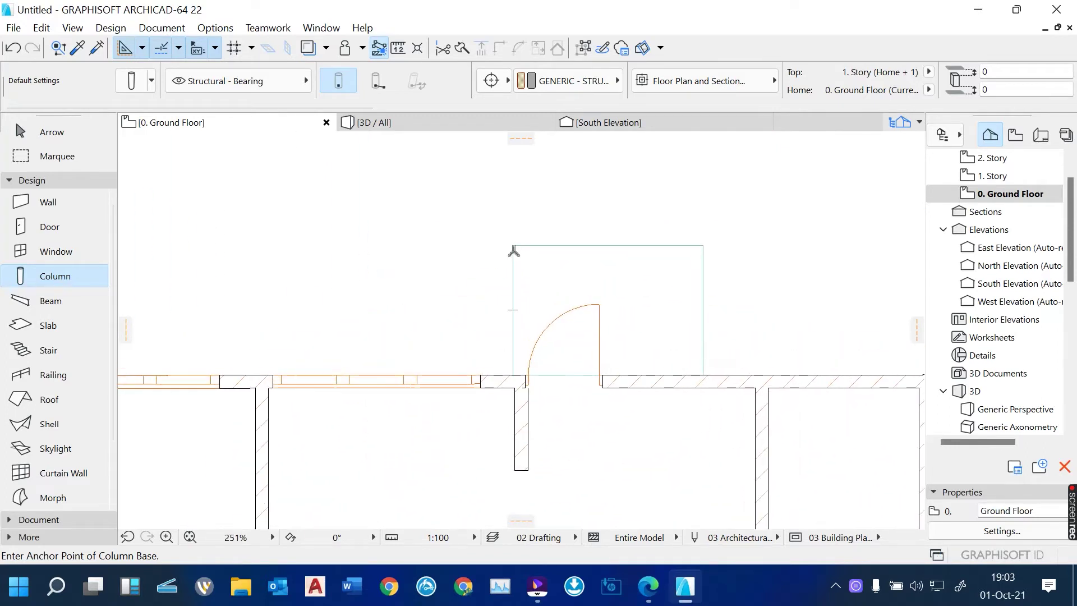
{"action": "left_click", "coordinate": [519, 251]}
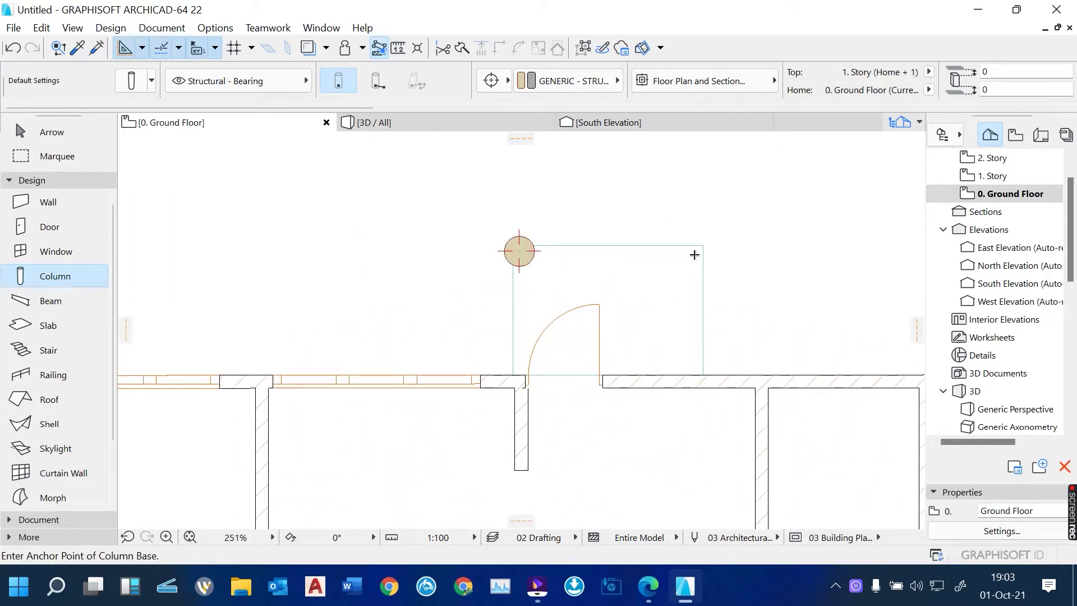
{"action": "left_click", "coordinate": [695, 254]}
{"action": "scroll", "coordinate": [737, 232], "scroll_direction": "up", "scroll_amount": 2}
{"action": "scroll", "coordinate": [602, 217], "scroll_direction": "up", "scroll_amount": 2}
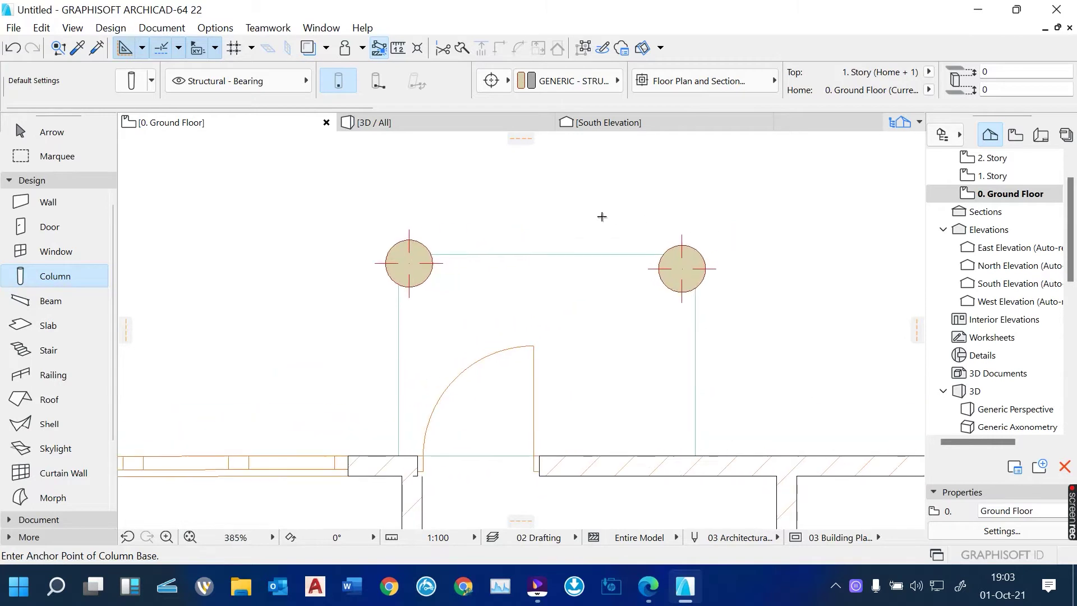
{"action": "key", "text": "Escape"}
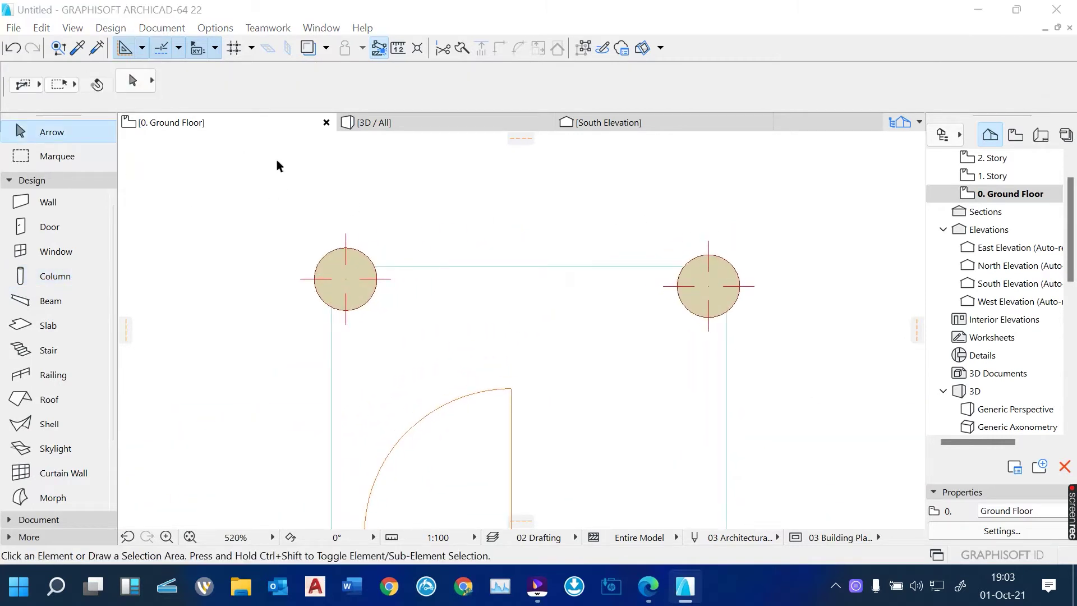
Move the porch's northwest column diagonally inward so its outline meets the slab's north and west edges.
{"action": "scroll", "coordinate": [325, 259], "scroll_direction": "up", "scroll_amount": 2}
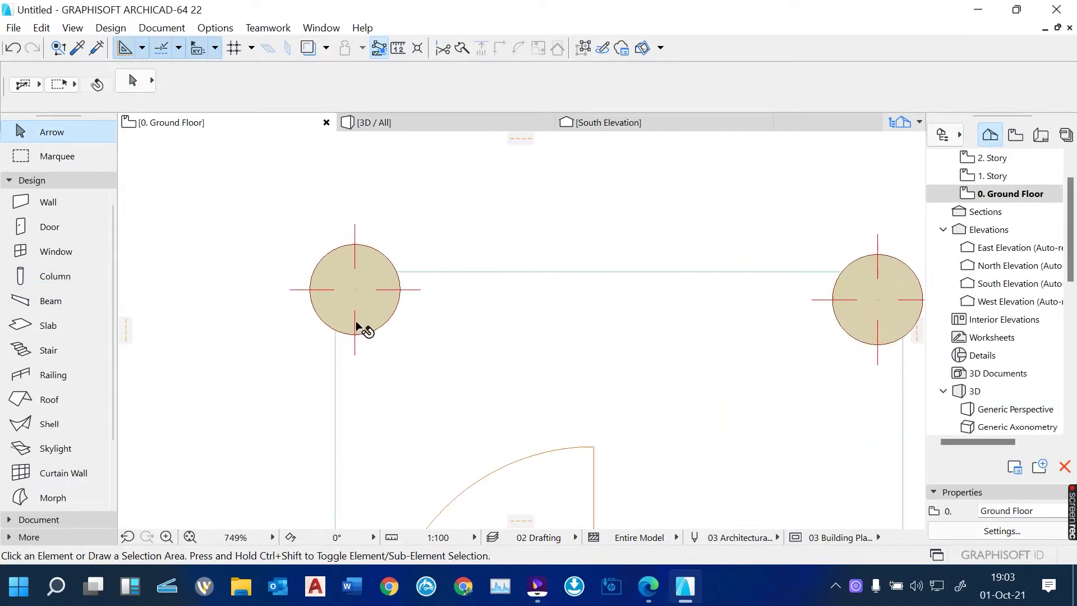
{"action": "left_click", "coordinate": [360, 328]}
{"action": "scroll", "coordinate": [359, 300], "scroll_direction": "up", "scroll_amount": 1}
{"action": "scroll", "coordinate": [359, 300], "scroll_direction": "up", "scroll_amount": 1}
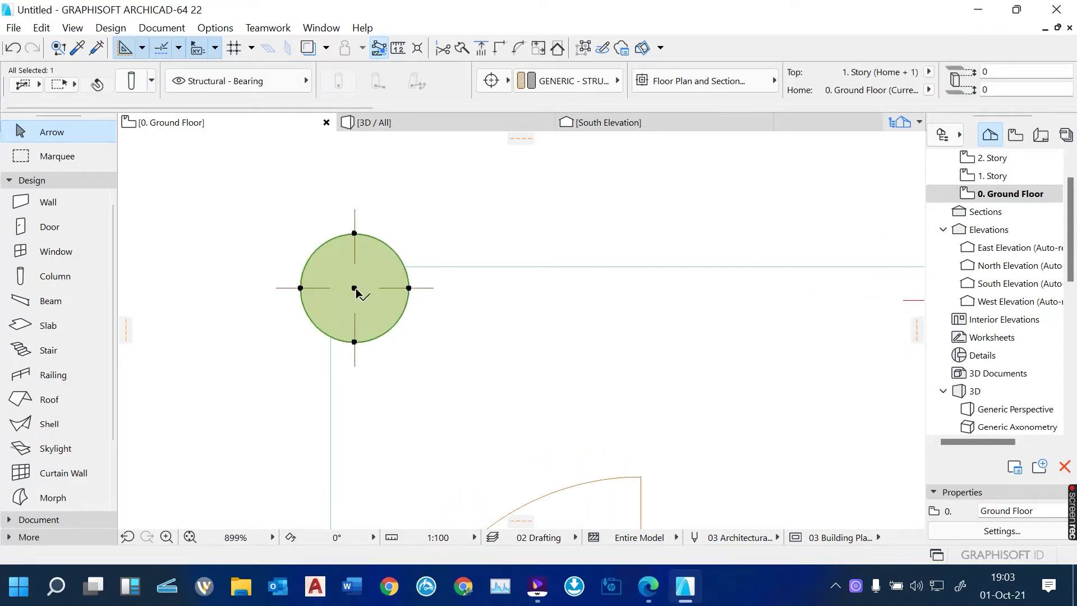
{"action": "left_click", "coordinate": [355, 288]}
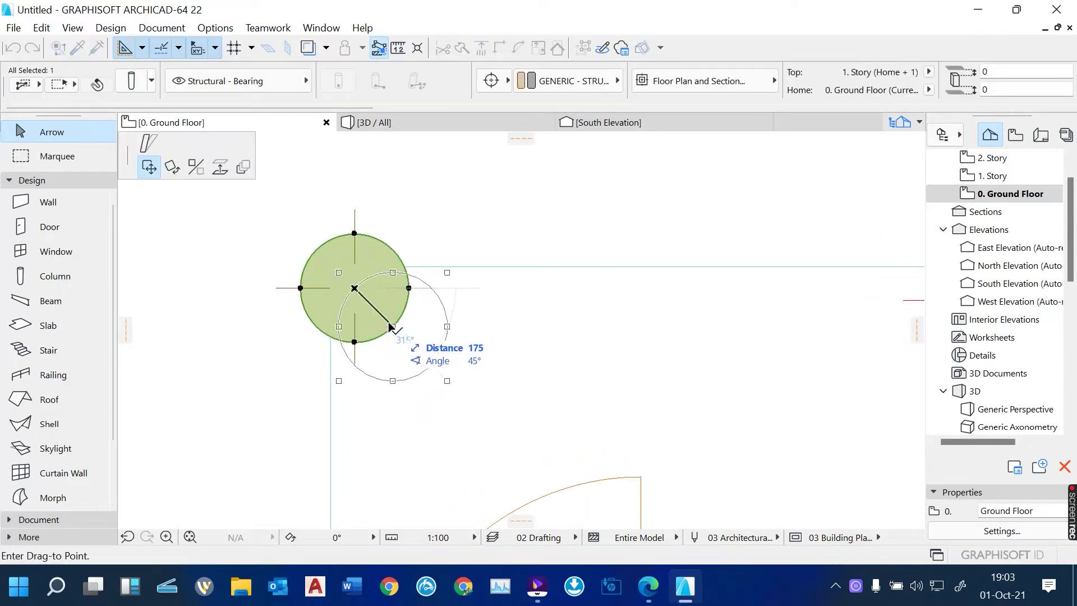
{"action": "left_click", "coordinate": [388, 320]}
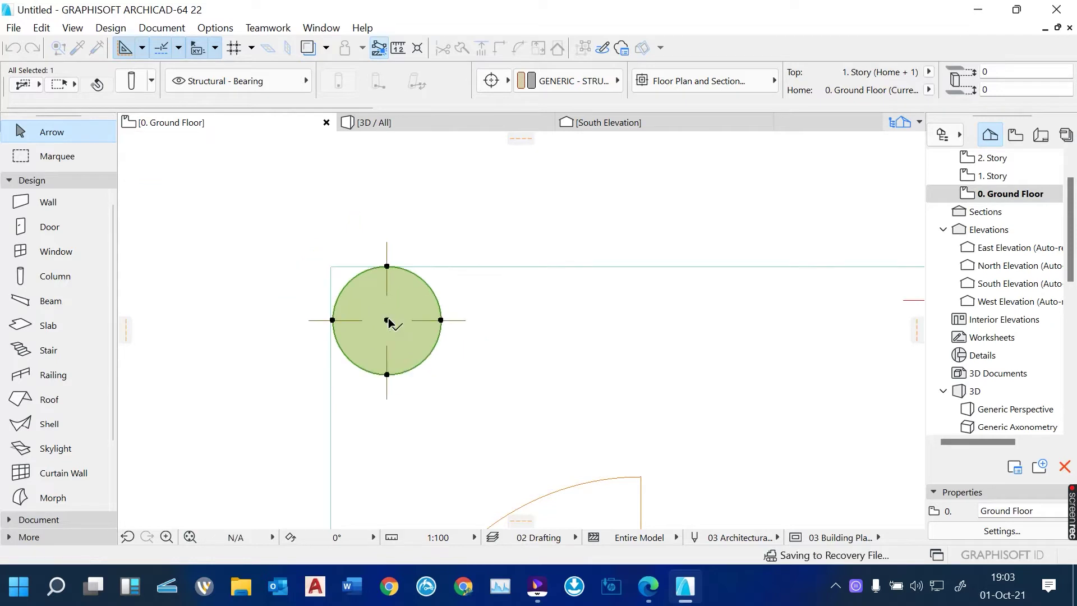
{"action": "key", "text": "Escape"}
Move the porch's northeast column about 95 mm diagonally inward so its outline meets the slab's north and east edges.
{"action": "scroll", "coordinate": [249, 225], "scroll_direction": "down", "scroll_amount": 1}
{"action": "scroll", "coordinate": [250, 225], "scroll_direction": "down", "scroll_amount": 4}
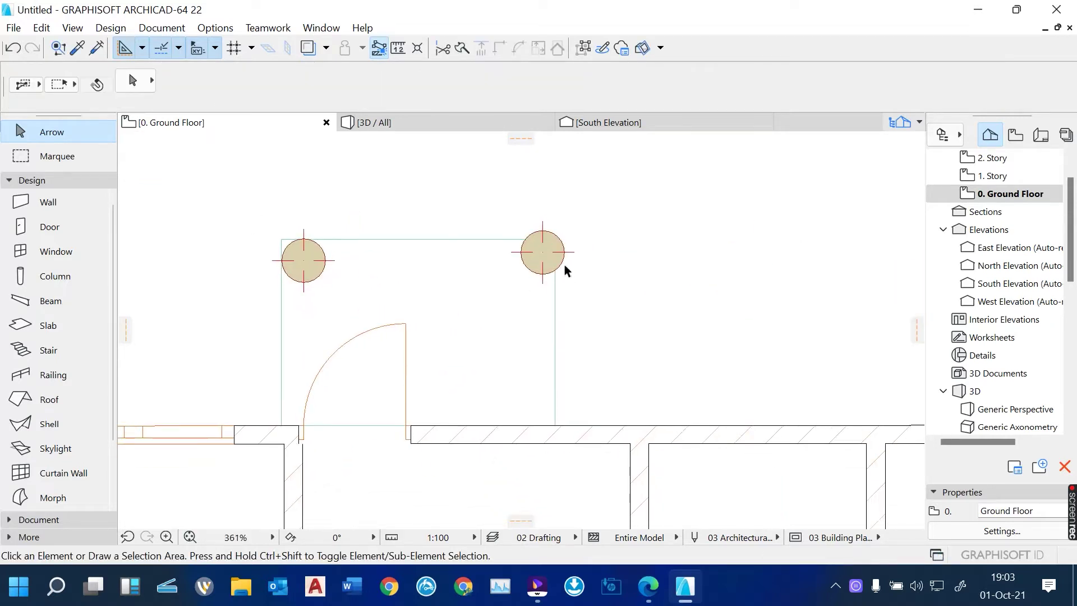
{"action": "scroll", "coordinate": [564, 253], "scroll_direction": "up", "scroll_amount": 4}
{"action": "left_click_drag", "start_coordinate": [588, 245], "coordinate": [566, 268]}
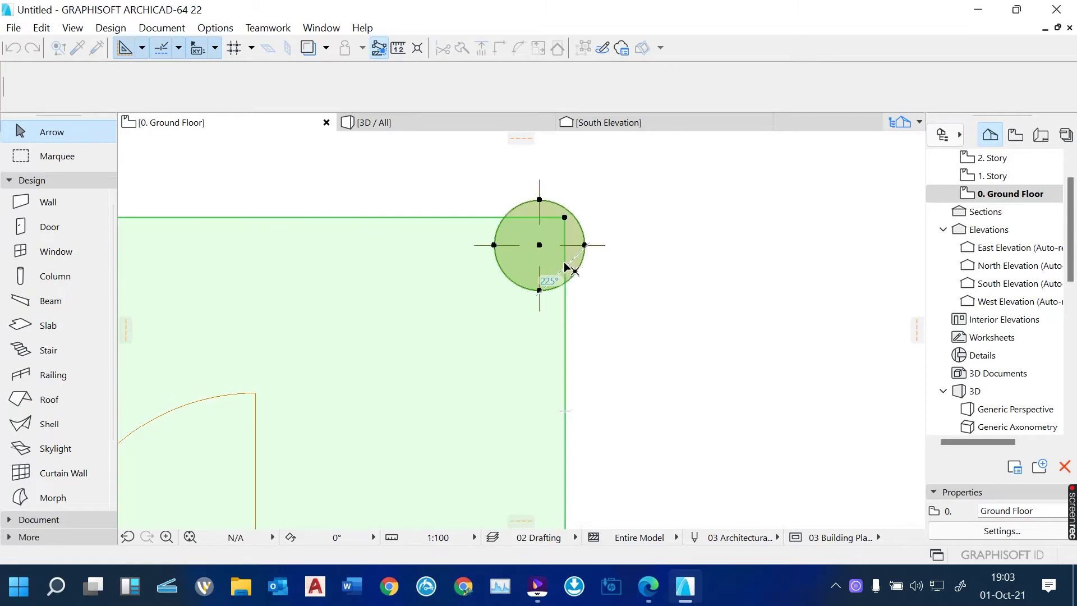
{"action": "key", "text": "Escape"}
{"action": "left_click", "coordinate": [541, 201]}
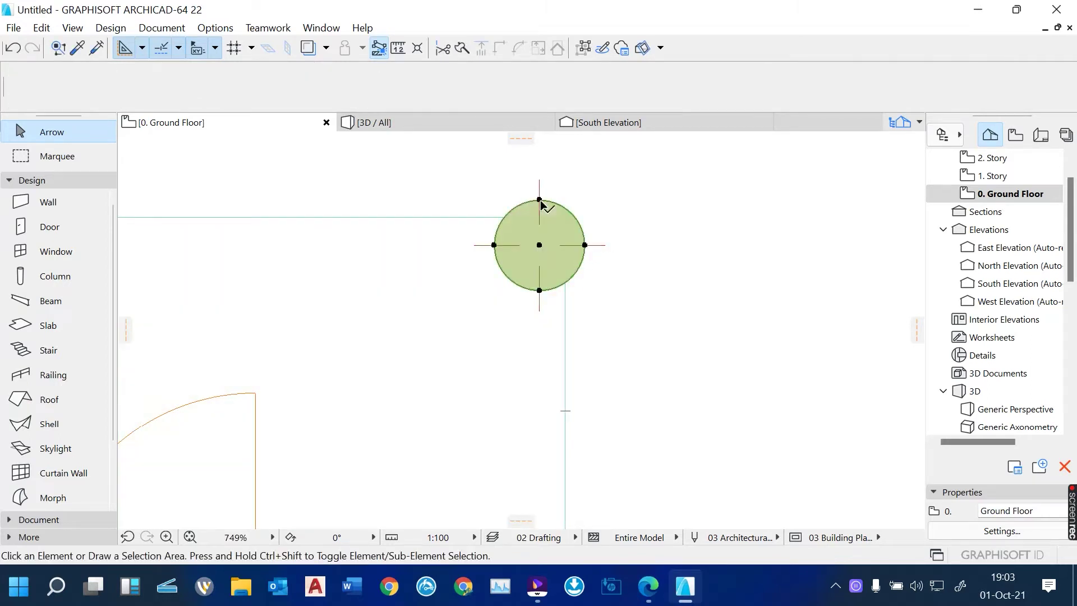
{"action": "left_click", "coordinate": [540, 248]}
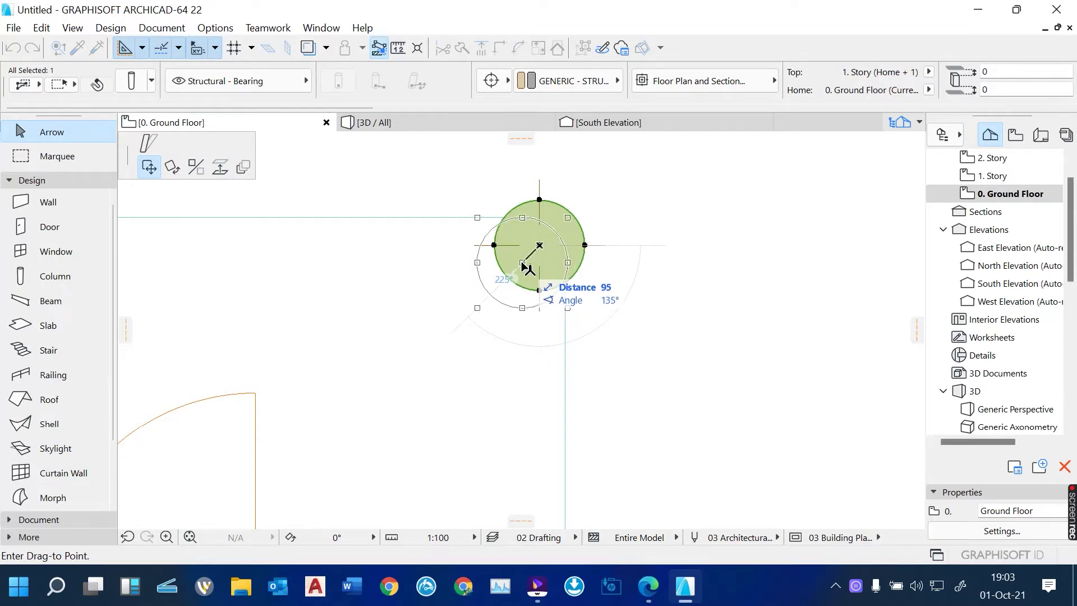
{"action": "left_click", "coordinate": [525, 264]}
{"action": "left_click", "coordinate": [616, 230]}
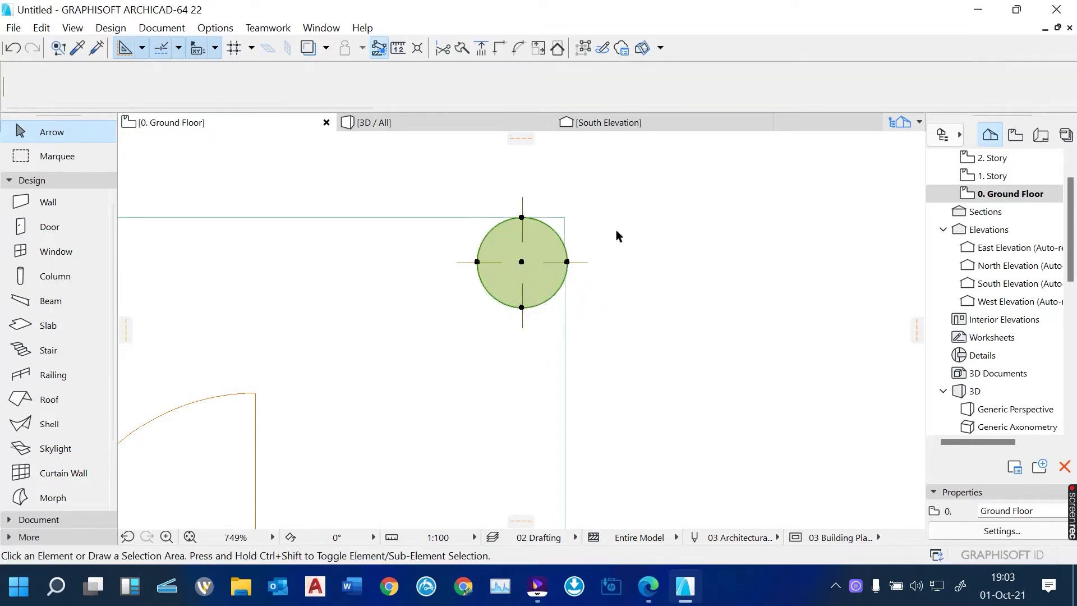
Move the verandah's southeast column diagonally inward so its outline meets the slab's south and east edges.
{"action": "scroll", "coordinate": [553, 206], "scroll_direction": "down", "scroll_amount": 10}
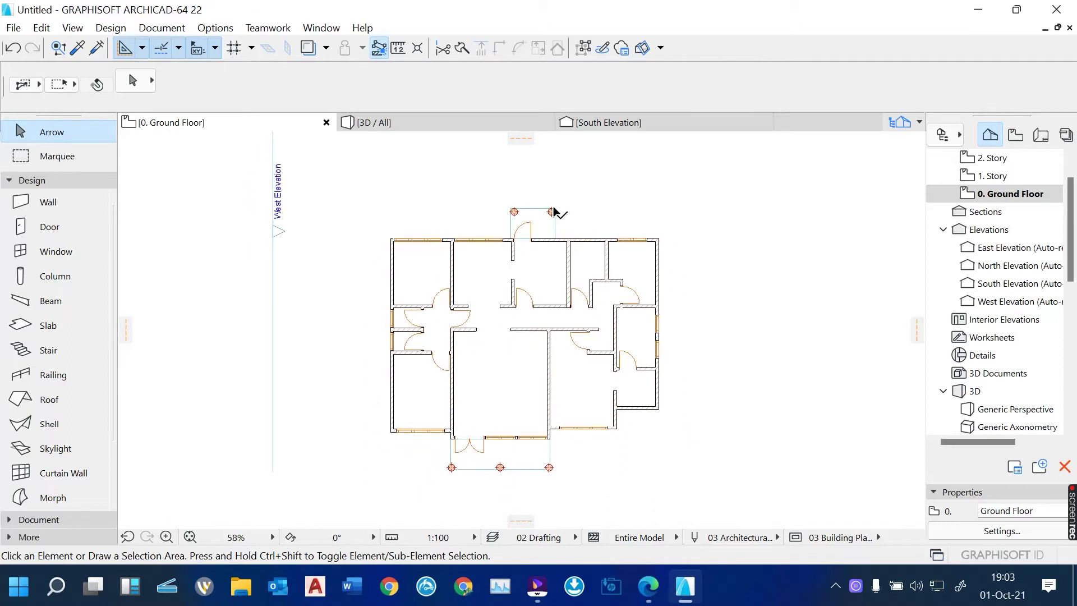
{"action": "scroll", "coordinate": [553, 421], "scroll_direction": "up", "scroll_amount": 3}
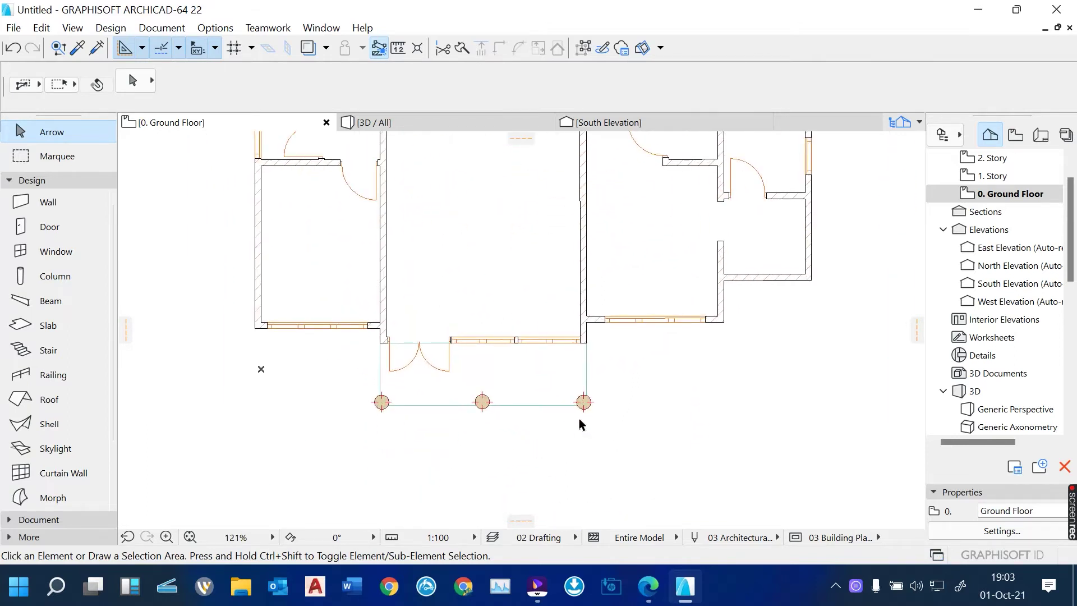
{"action": "scroll", "coordinate": [579, 418], "scroll_direction": "up", "scroll_amount": 5}
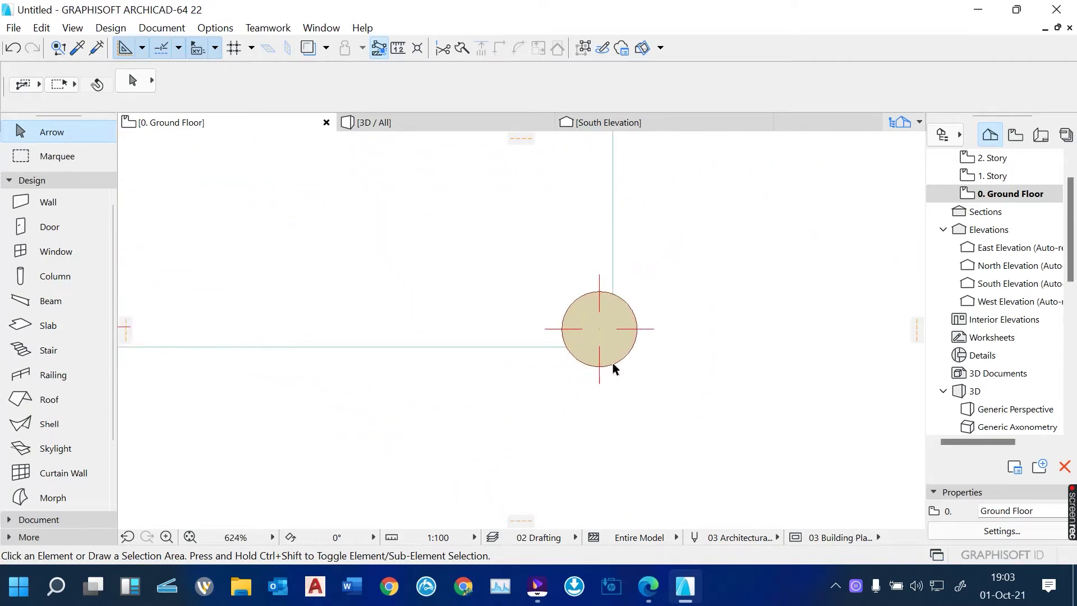
{"action": "left_click", "coordinate": [612, 363]}
{"action": "left_click", "coordinate": [588, 370]}
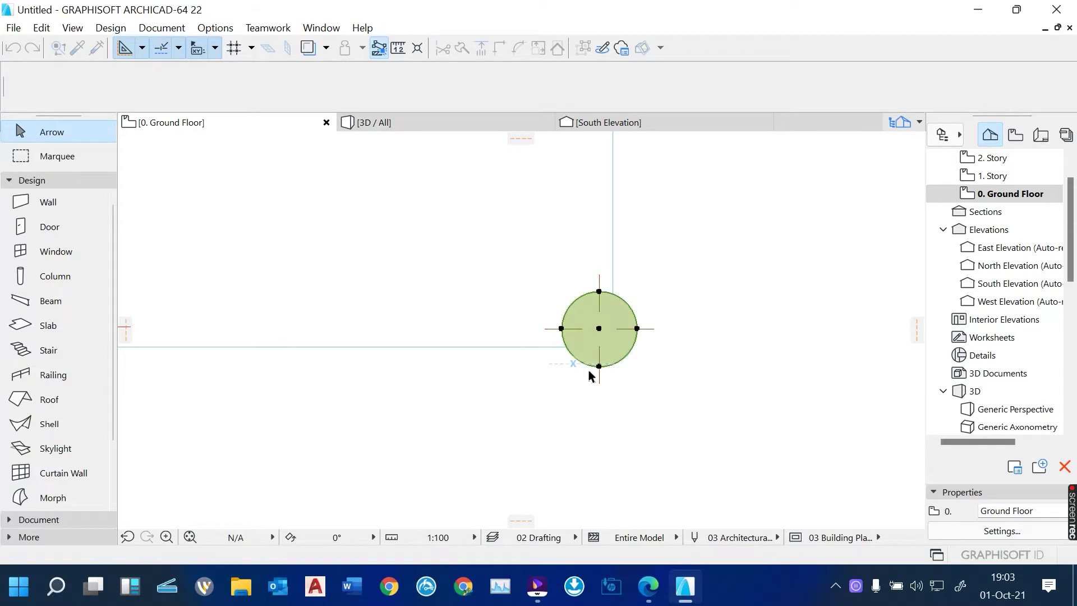
{"action": "left_click", "coordinate": [599, 330]}
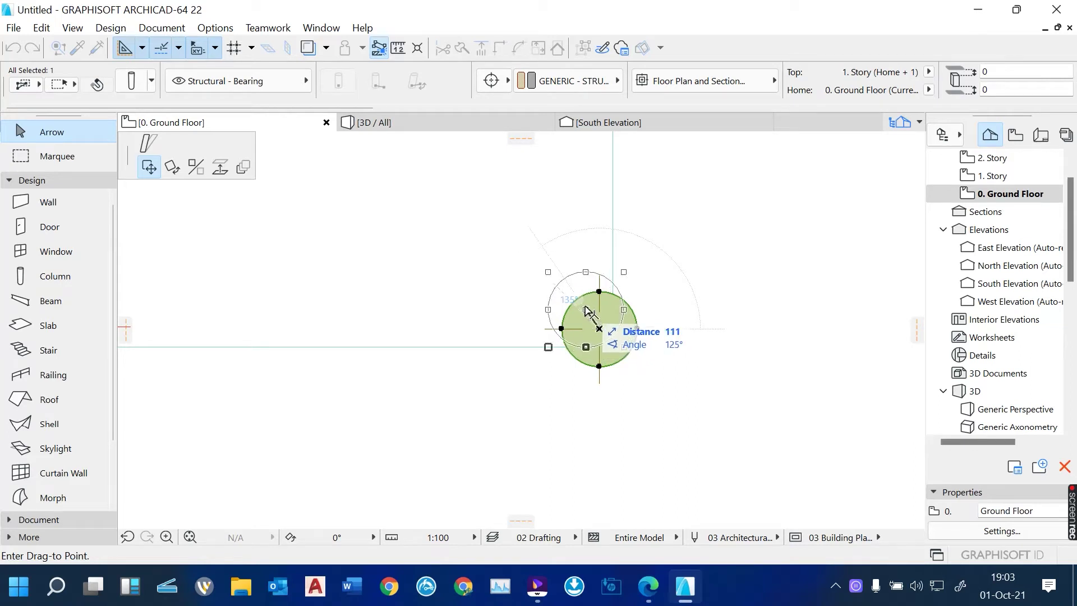
{"action": "left_click", "coordinate": [581, 309]}
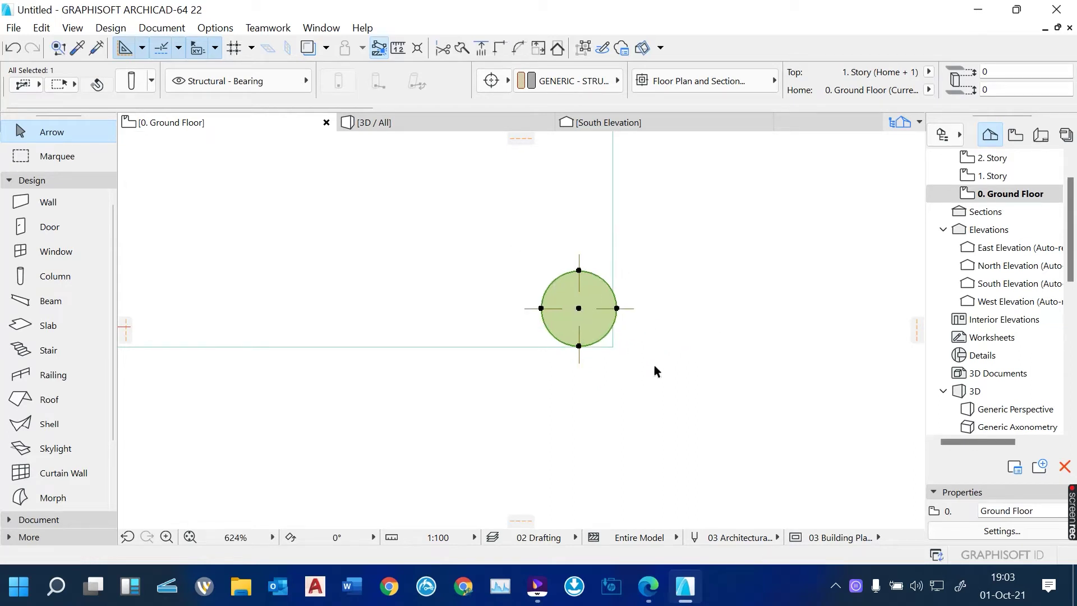
{"action": "left_click", "coordinate": [654, 365]}
Move the verandah's middle column about 84 mm north so its outline meets the slab's south edge.
{"action": "scroll", "coordinate": [654, 364], "scroll_direction": "down", "scroll_amount": 2}
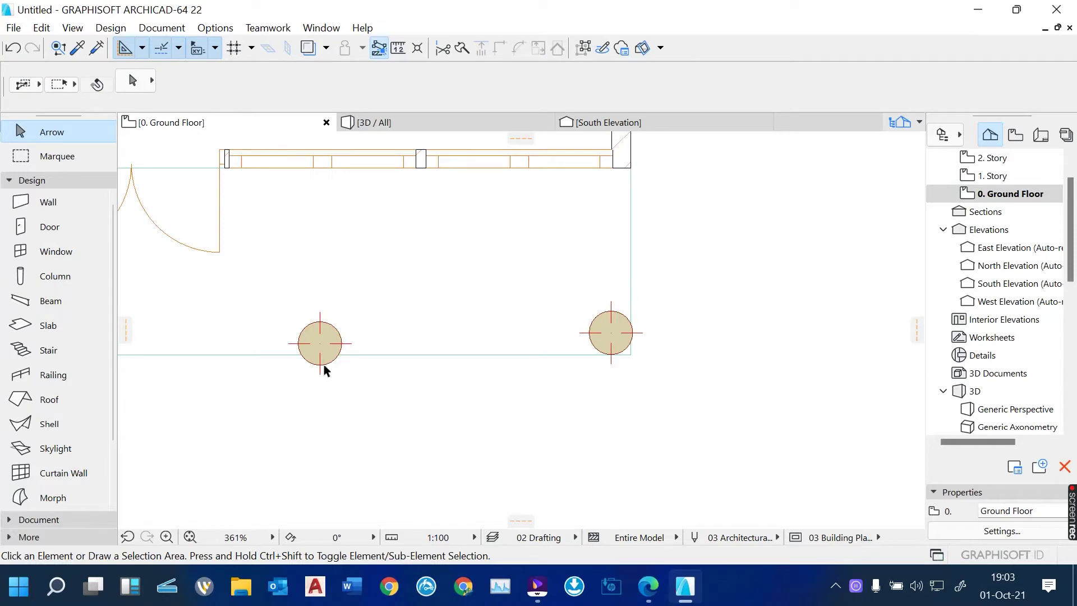
{"action": "left_click_drag", "start_coordinate": [324, 370], "coordinate": [319, 367]}
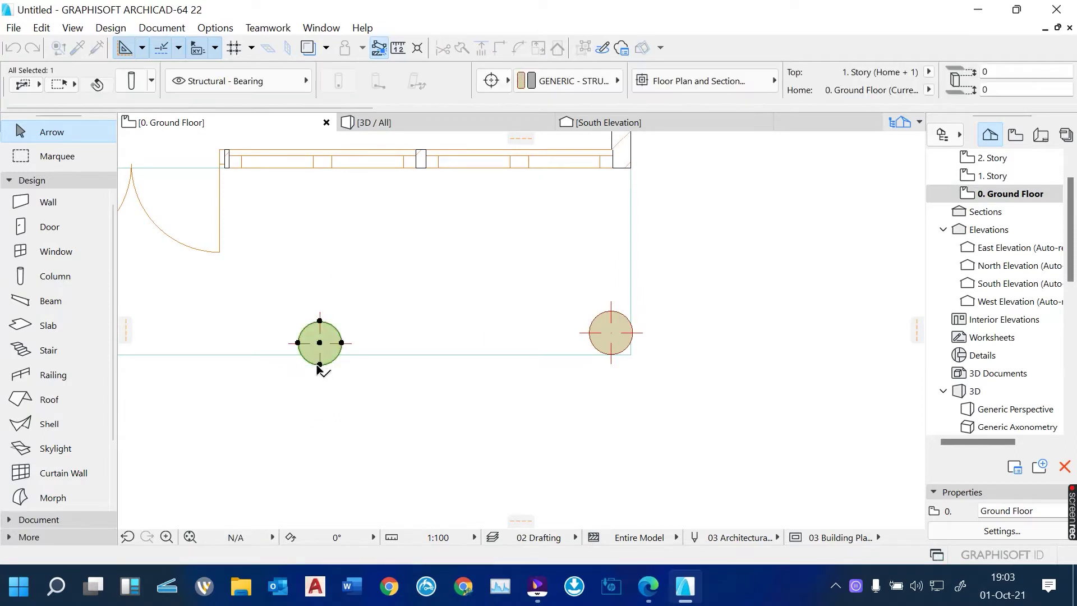
{"action": "scroll", "coordinate": [312, 368], "scroll_direction": "up", "scroll_amount": 4}
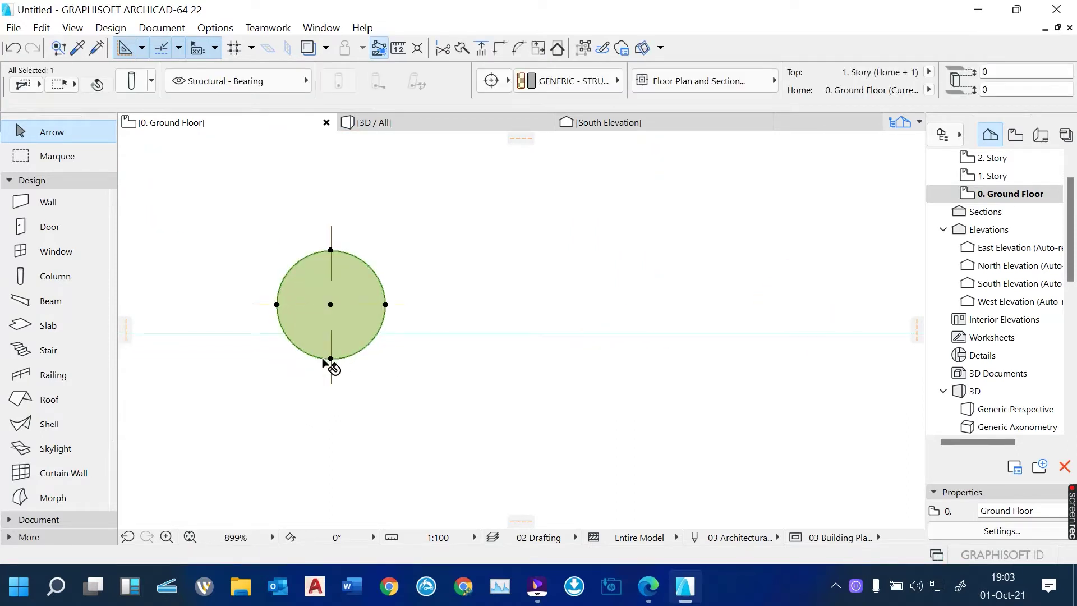
{"action": "left_click", "coordinate": [331, 359]}
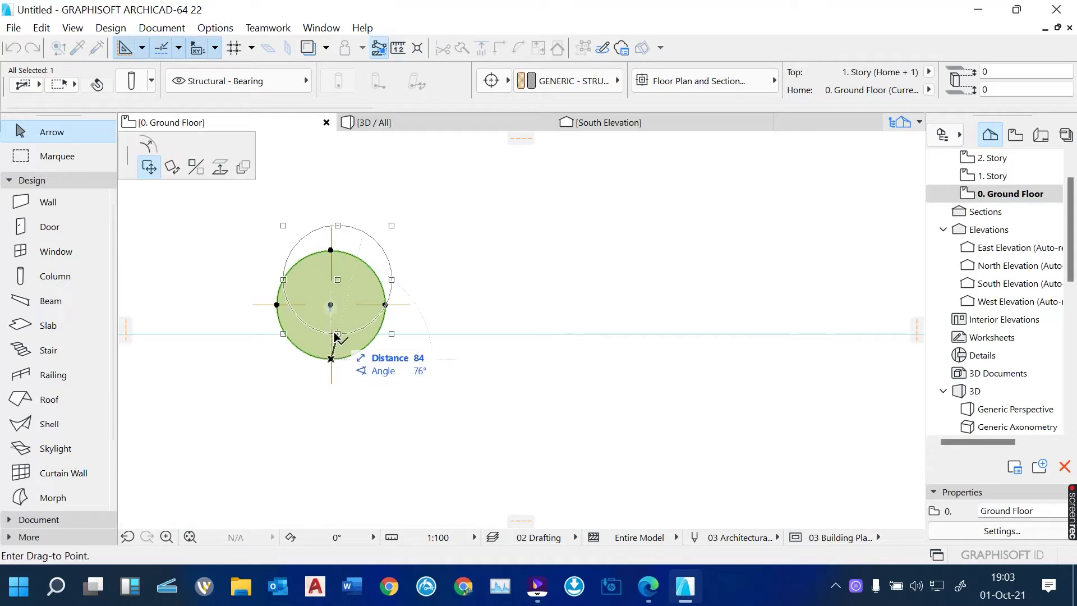
{"action": "left_click", "coordinate": [336, 332]}
{"action": "scroll", "coordinate": [485, 404], "scroll_direction": "down", "scroll_amount": 4}
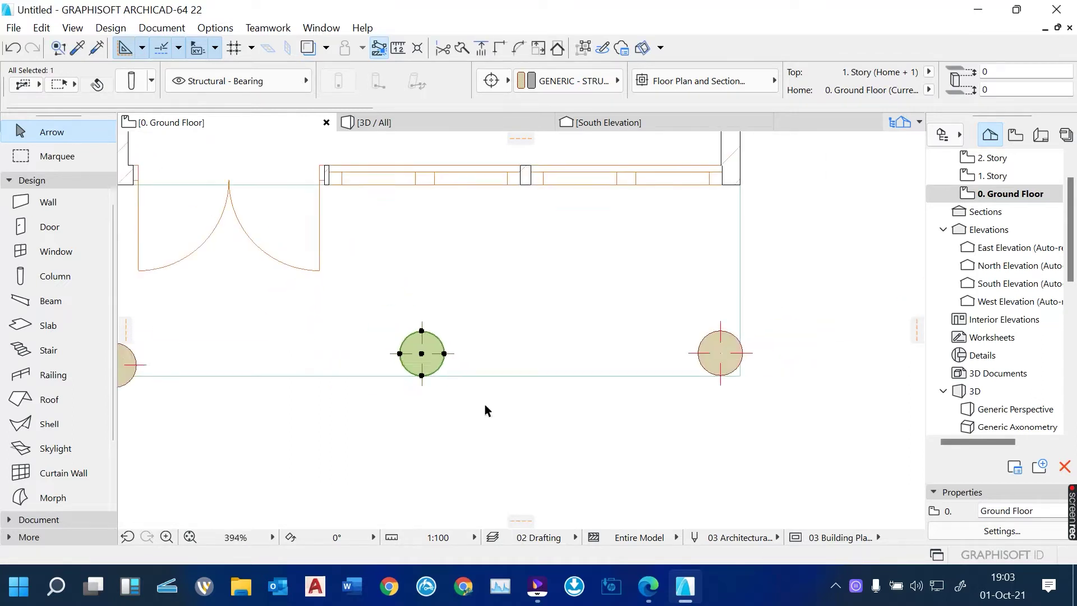
Move the verandah's southwest column about 175 mm inward at 45°, then 33 mm south so its outline meets the slab's south edge.
{"action": "scroll", "coordinate": [484, 404], "scroll_direction": "down", "scroll_amount": 1}
{"action": "scroll", "coordinate": [170, 402], "scroll_direction": "up", "scroll_amount": 3}
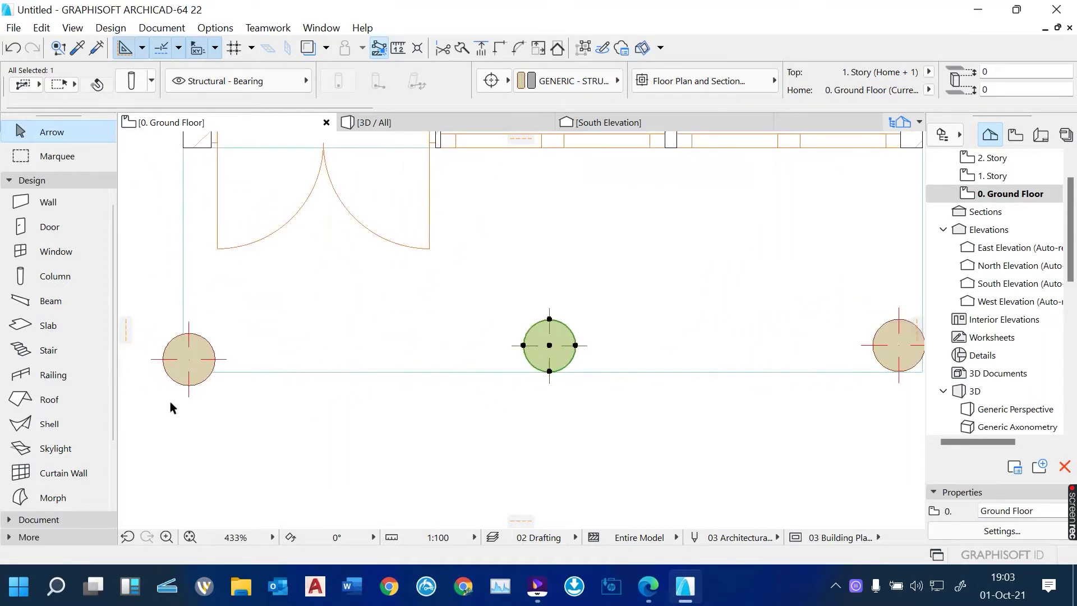
{"action": "left_click", "coordinate": [170, 393]}
{"action": "left_click", "coordinate": [193, 382]}
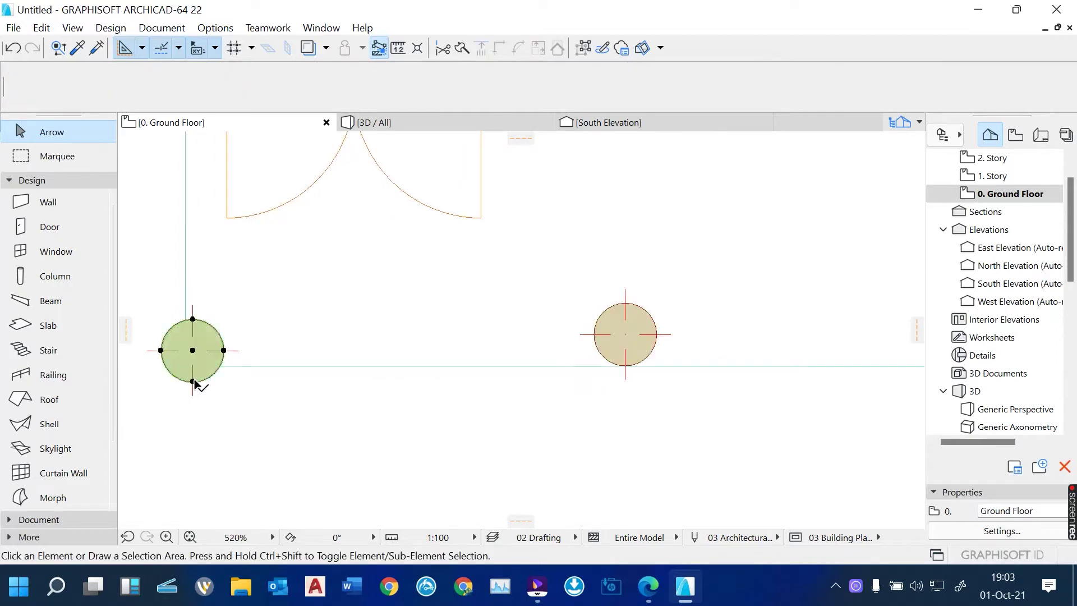
{"action": "left_click", "coordinate": [193, 351]}
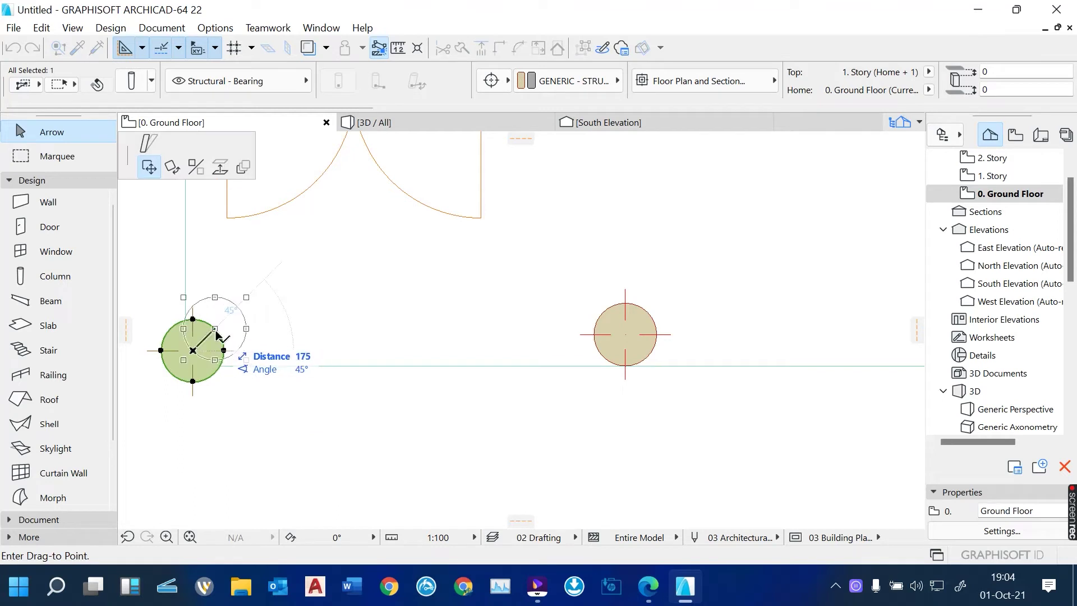
{"action": "left_click", "coordinate": [214, 328]}
{"action": "scroll", "coordinate": [218, 376], "scroll_direction": "up", "scroll_amount": 2}
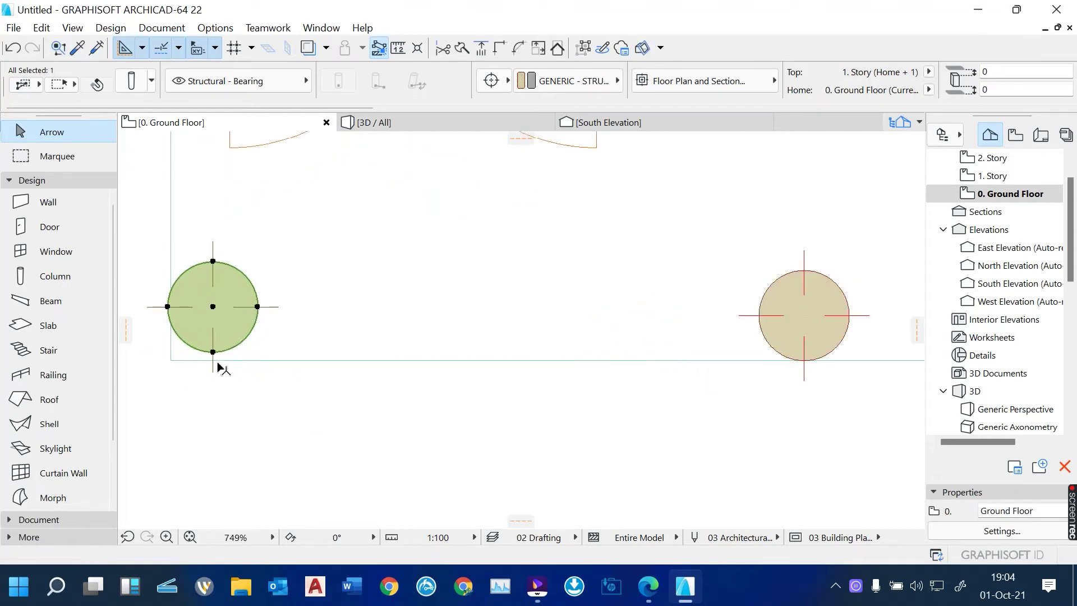
{"action": "left_click", "coordinate": [214, 352]}
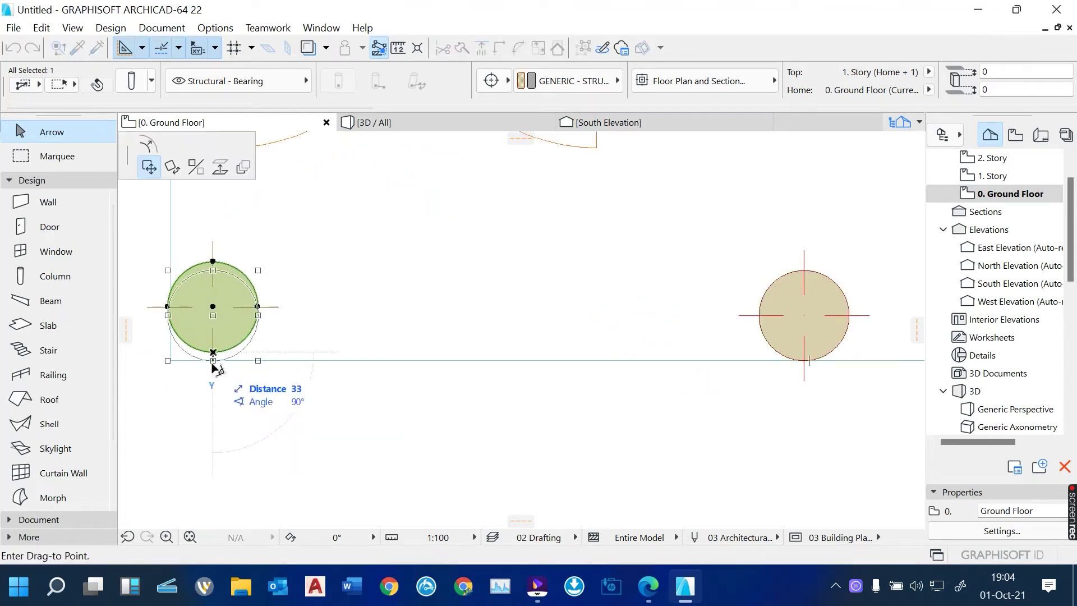
{"action": "left_click", "coordinate": [213, 360]}
{"action": "scroll", "coordinate": [215, 412], "scroll_direction": "down", "scroll_amount": 4}
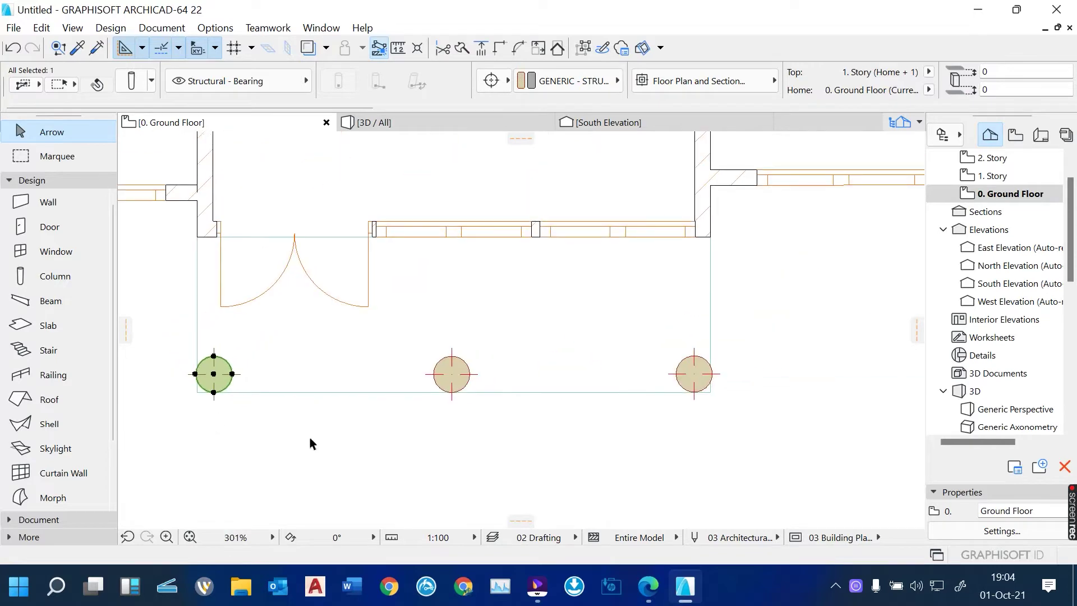
{"action": "left_click", "coordinate": [338, 440]}
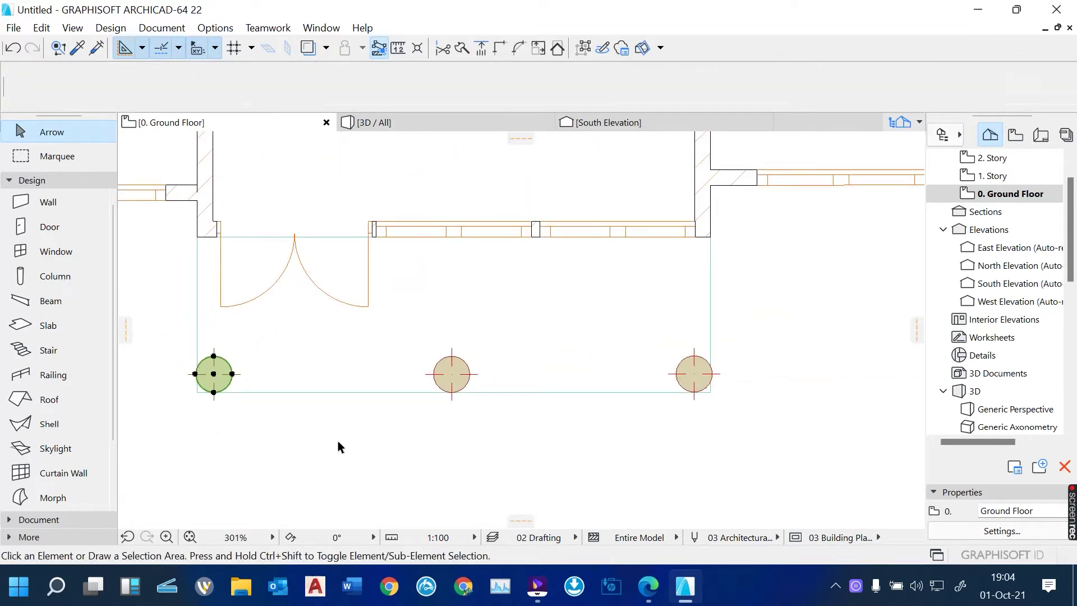
Examine the kitchen porch and verandah columns in the 3D view from both sides of the house.
{"action": "left_click", "coordinate": [411, 127]}
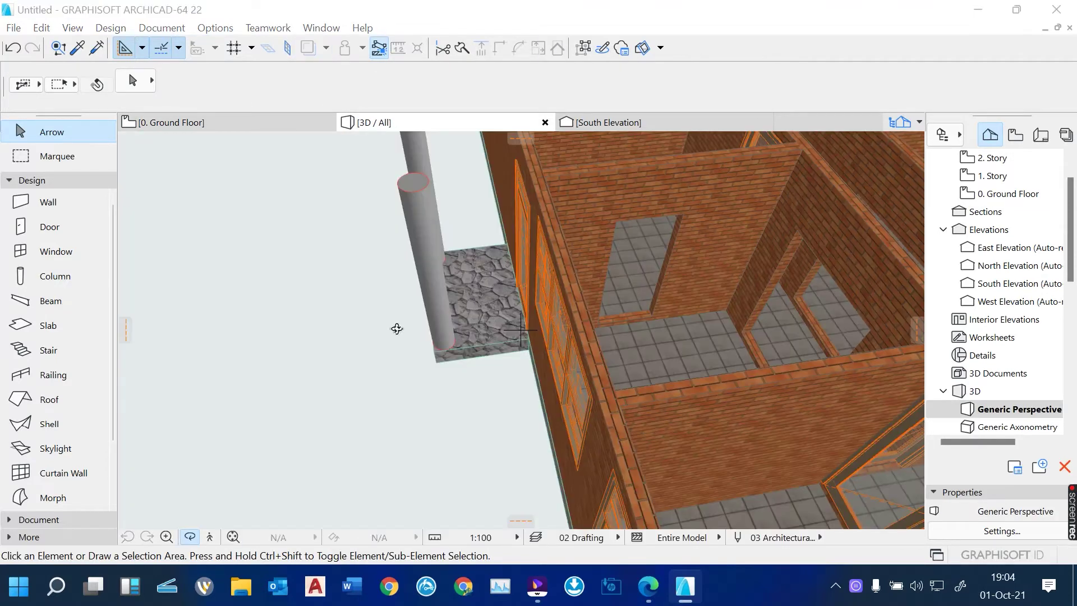
{"action": "left_click_drag", "start_coordinate": [495, 324], "coordinate": [596, 307]}
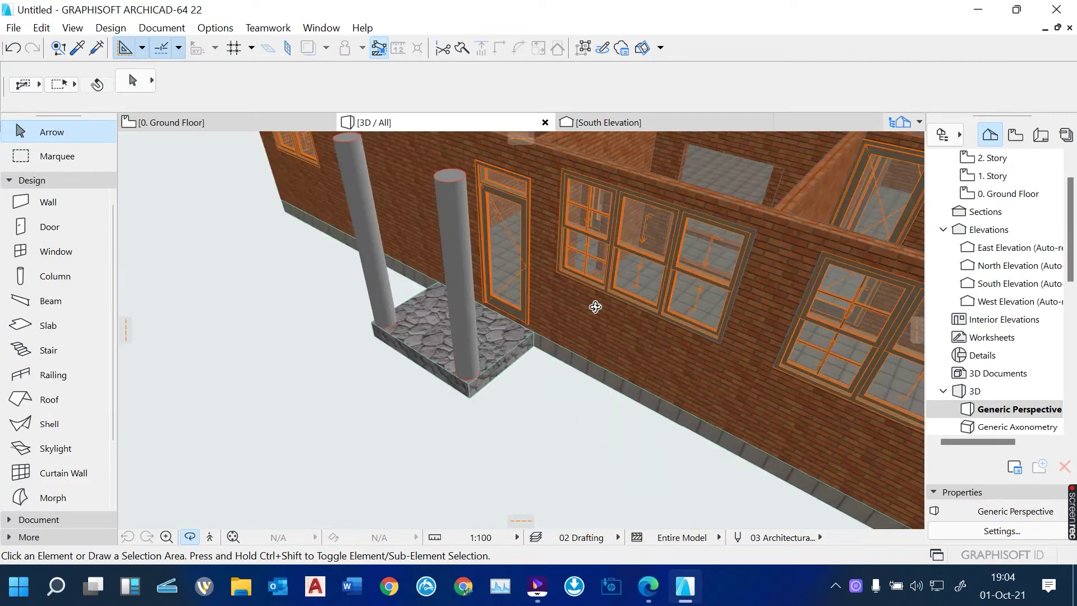
{"action": "left_click_drag", "start_coordinate": [476, 362], "coordinate": [614, 350]}
{"action": "left_click_drag", "start_coordinate": [380, 228], "coordinate": [569, 367]}
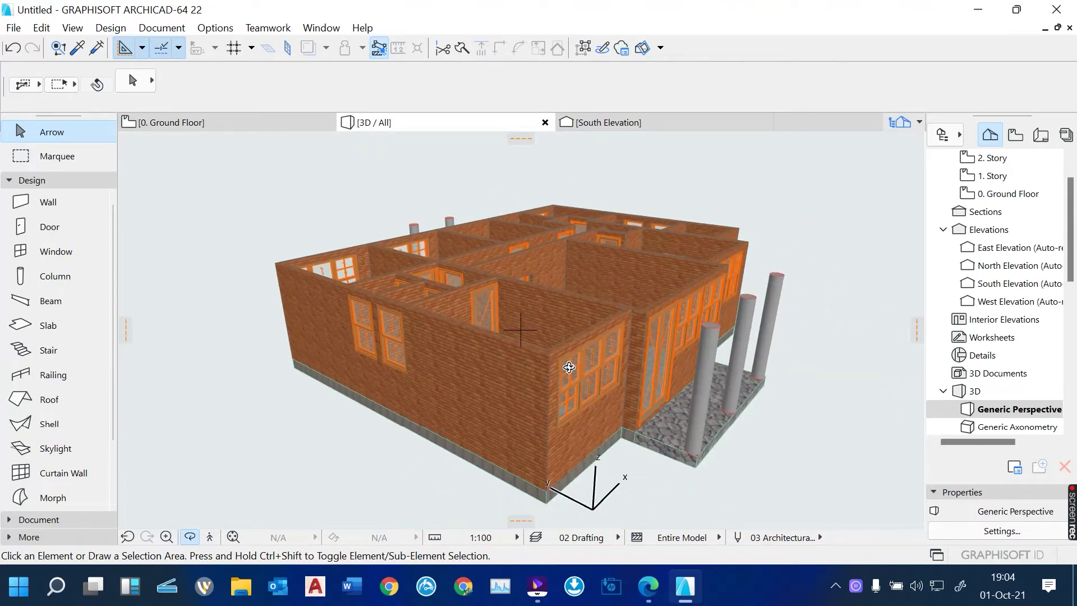
{"action": "left_click", "coordinate": [87, 201]}
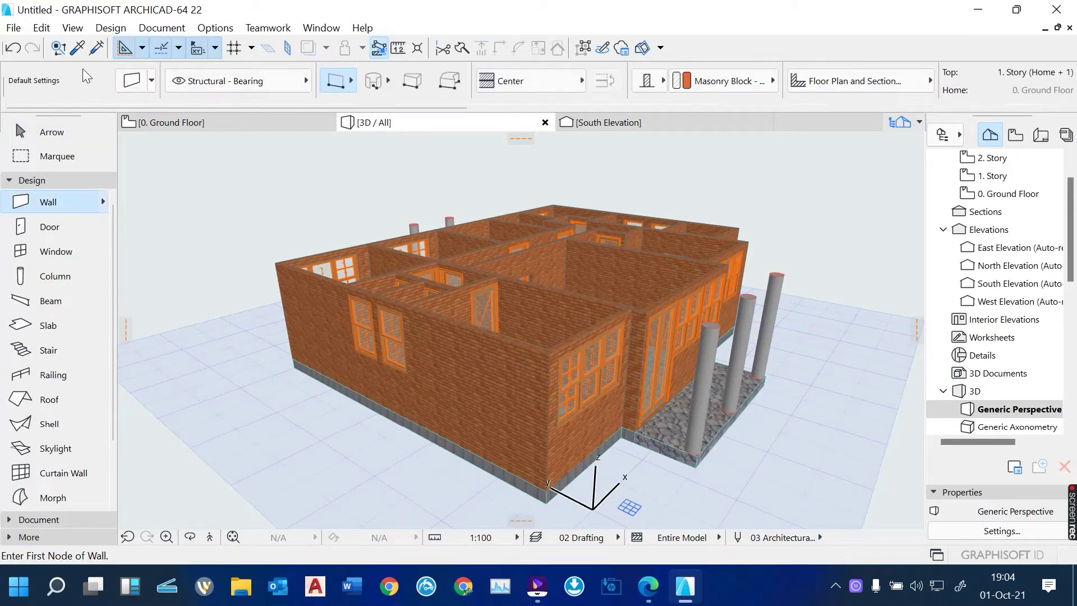
{"action": "key", "text": "ctrl+t"}
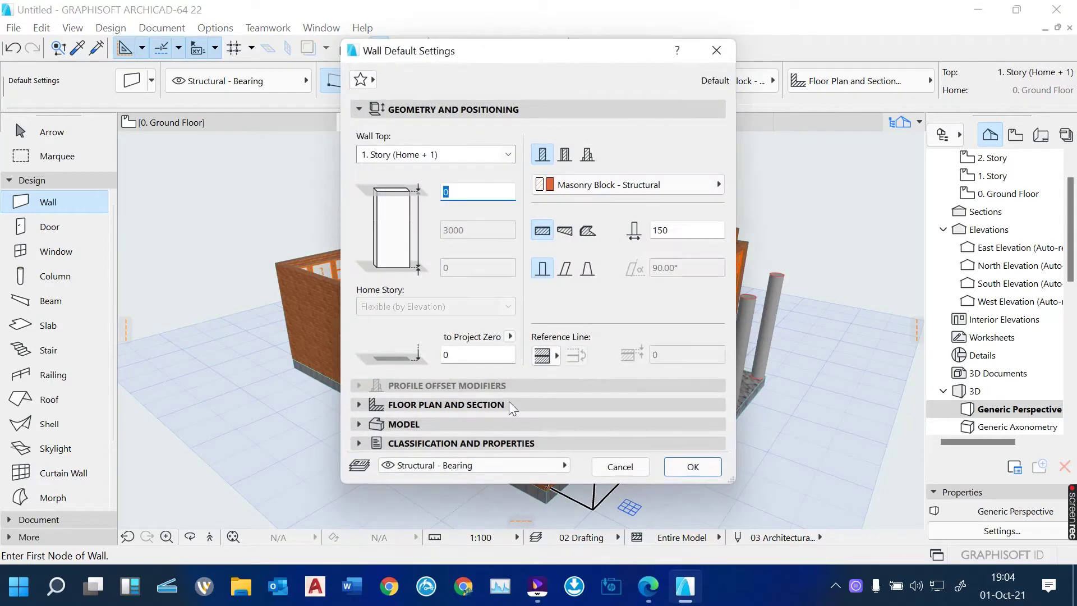
{"action": "left_click", "coordinate": [620, 466]}
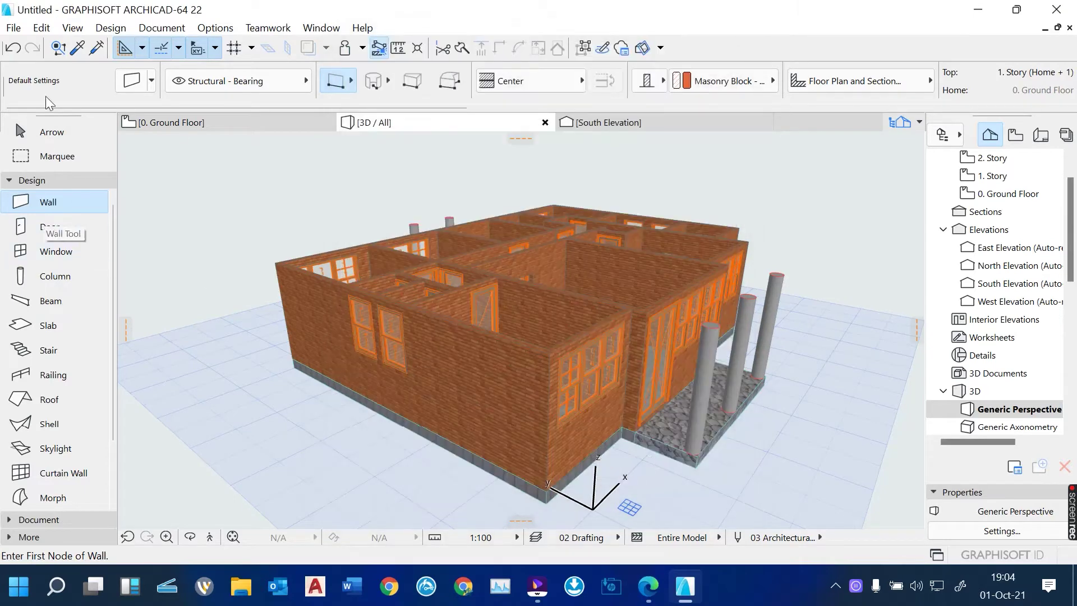
Try to change the Wall Top story link for all walls of the house in their selection settings.
{"action": "left_click", "coordinate": [44, 28]}
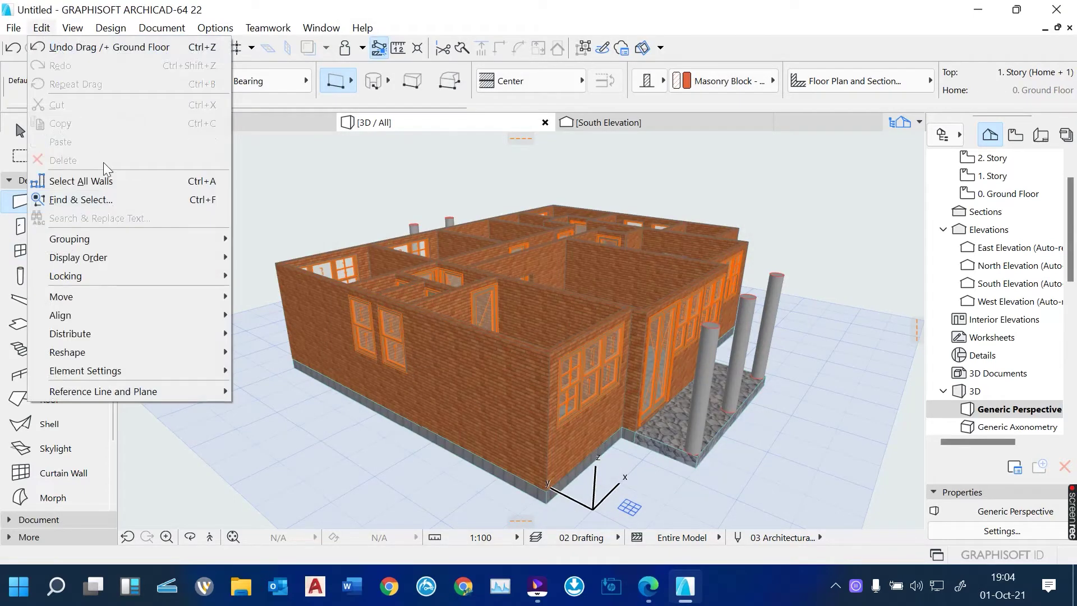
{"action": "left_click", "coordinate": [109, 178]}
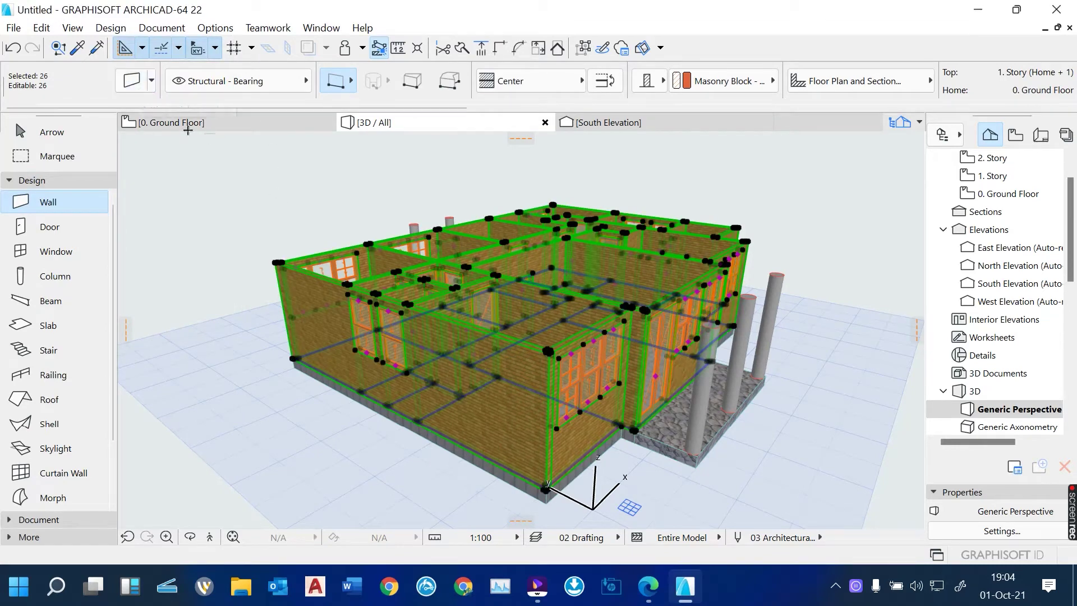
{"action": "left_click", "coordinate": [133, 81]}
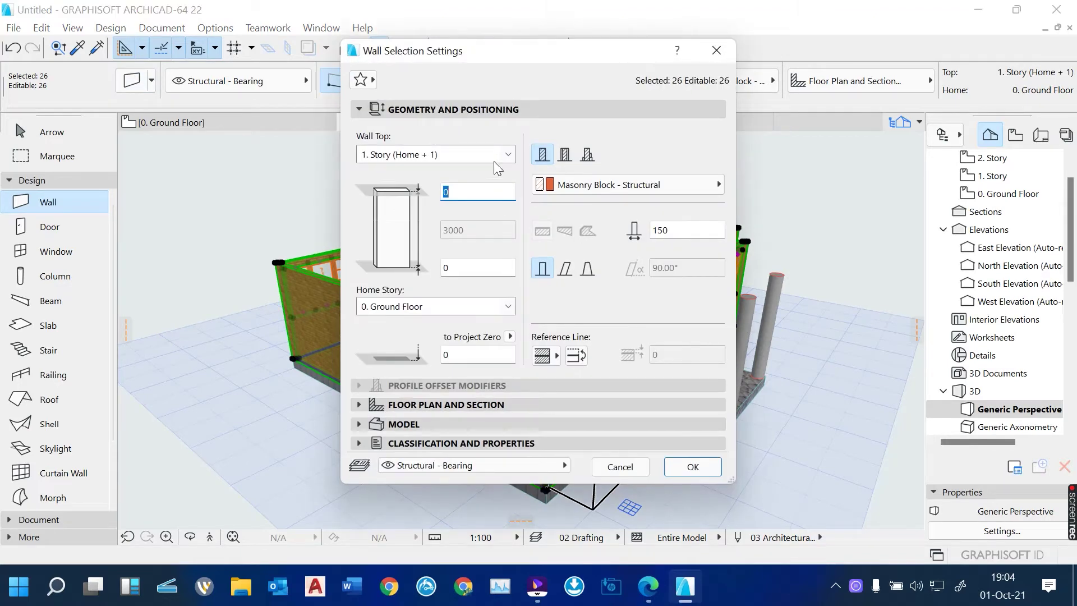
{"action": "left_click", "coordinate": [515, 154]}
{"action": "left_click", "coordinate": [513, 154]}
{"action": "left_click", "coordinate": [513, 154]}
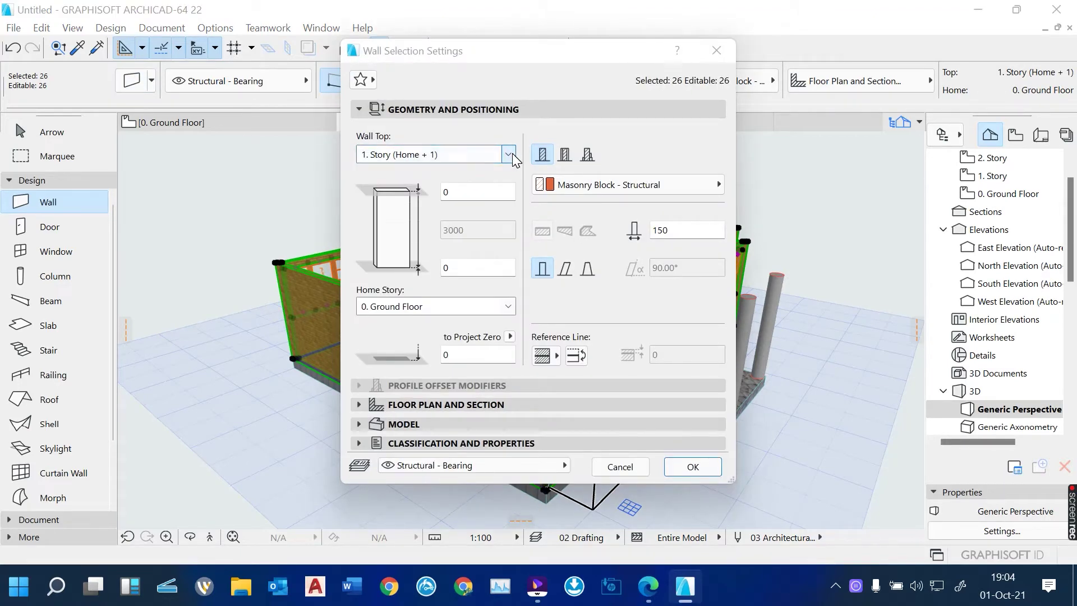
{"action": "left_click", "coordinate": [513, 154]}
{"action": "left_click", "coordinate": [513, 153]}
{"action": "left_click", "coordinate": [513, 154]}
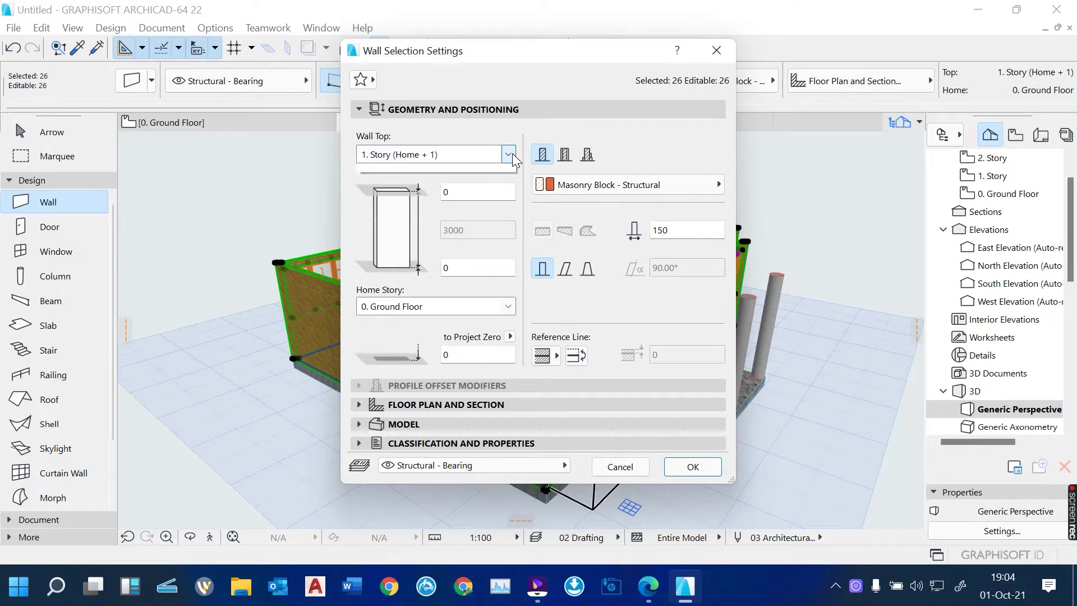
{"action": "left_click", "coordinate": [513, 154]}
{"action": "left_click", "coordinate": [512, 154]}
{"action": "left_click", "coordinate": [513, 154]}
{"action": "left_click", "coordinate": [513, 154]}
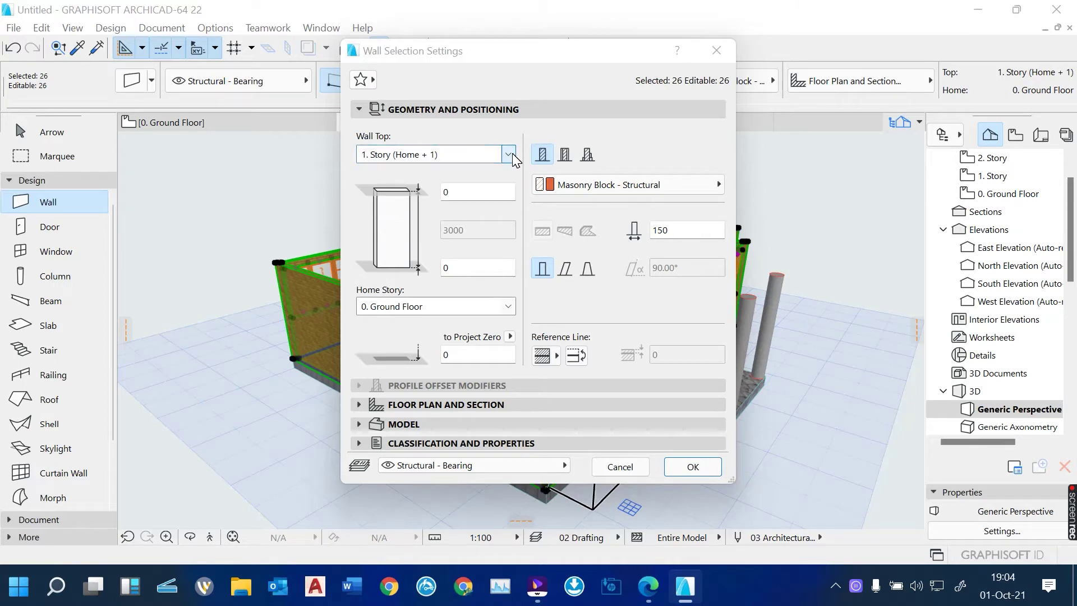
{"action": "left_click", "coordinate": [513, 153]}
{"action": "left_click", "coordinate": [513, 153]}
{"action": "left_click", "coordinate": [513, 154]}
{"action": "left_click", "coordinate": [473, 149]}
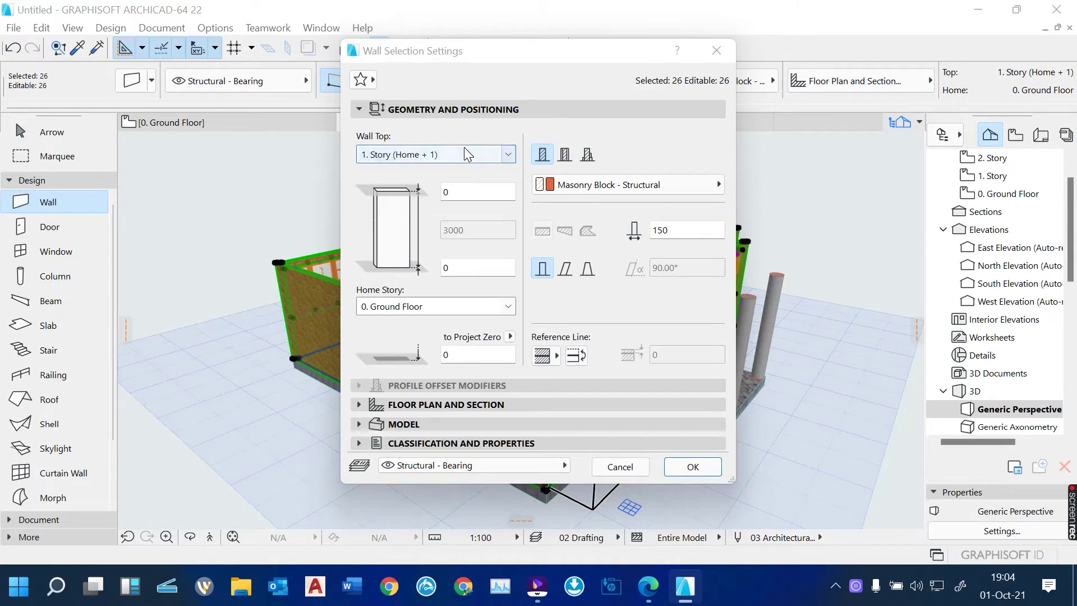
{"action": "left_click", "coordinate": [465, 154]}
{"action": "left_click", "coordinate": [466, 154]}
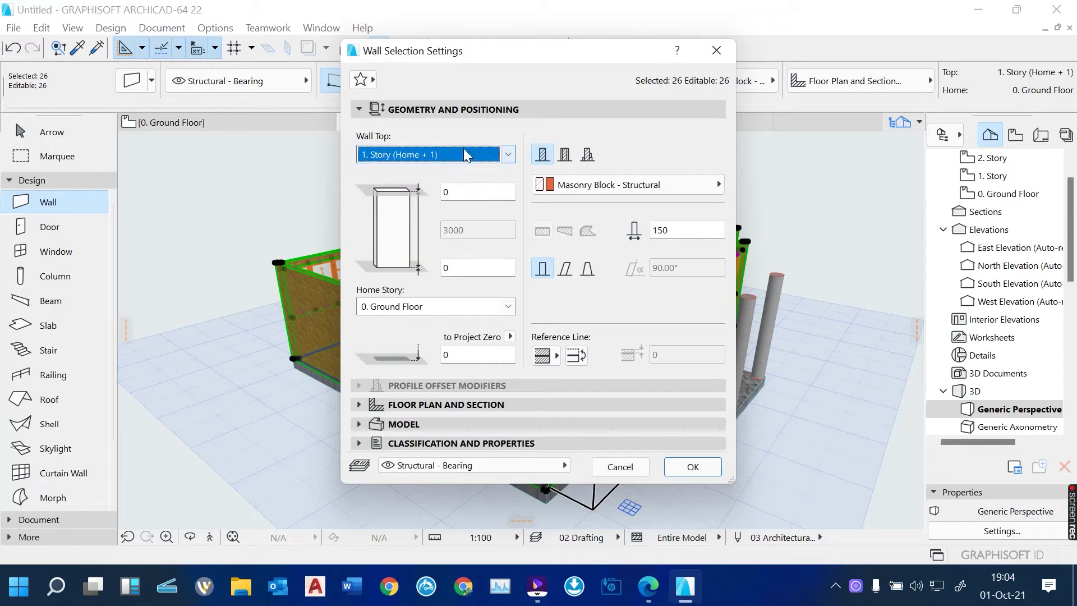
{"action": "left_click", "coordinate": [466, 154]}
{"action": "left_click", "coordinate": [465, 154]}
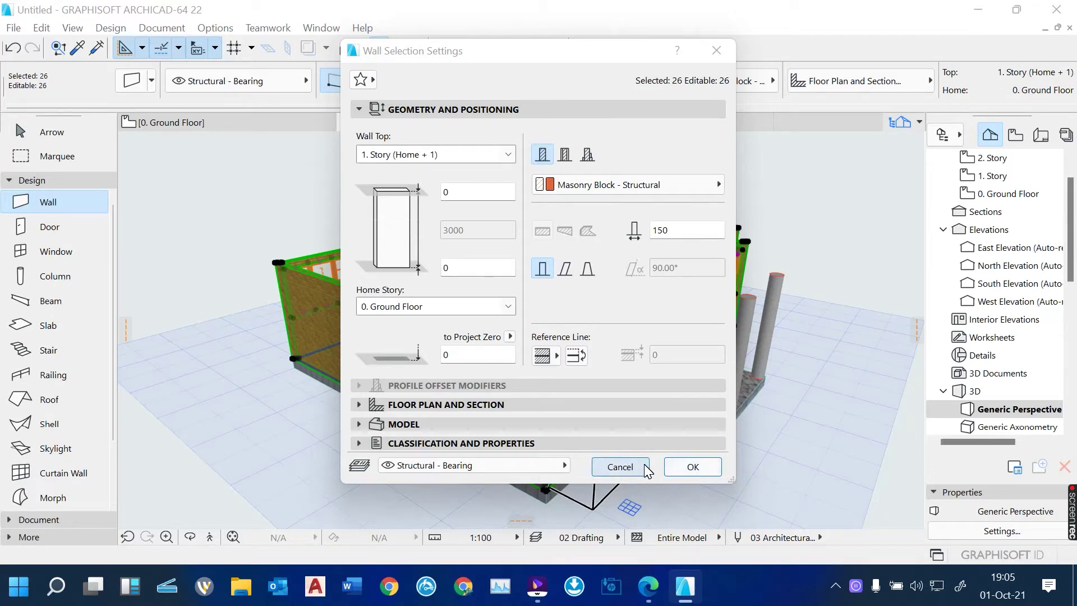
{"action": "left_click", "coordinate": [456, 160]}
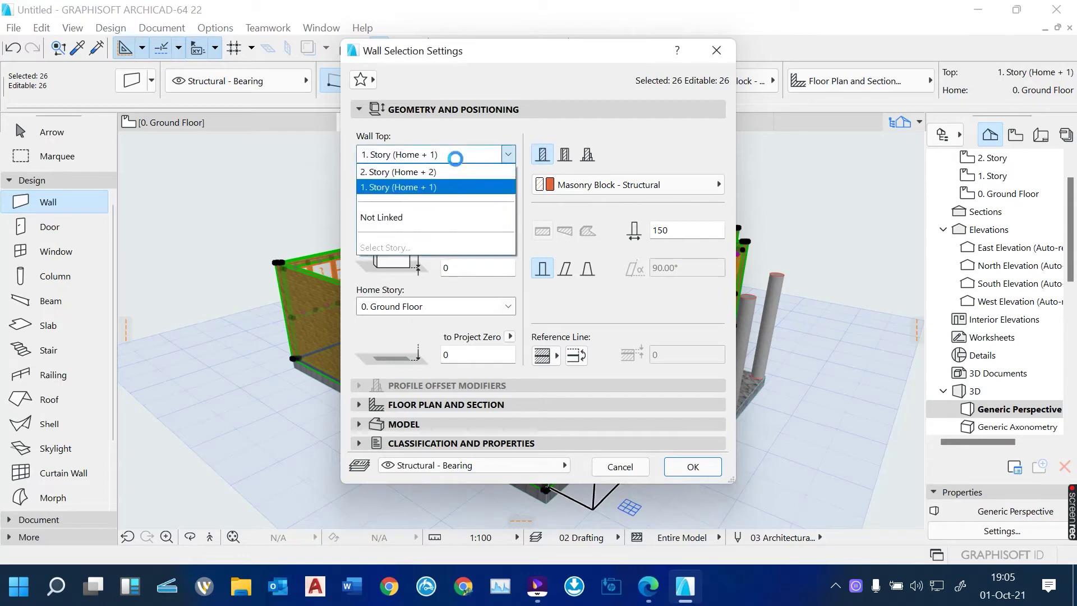
{"action": "left_click", "coordinate": [455, 159]}
{"action": "left_click", "coordinate": [456, 160]}
{"action": "left_click", "coordinate": [456, 160]}
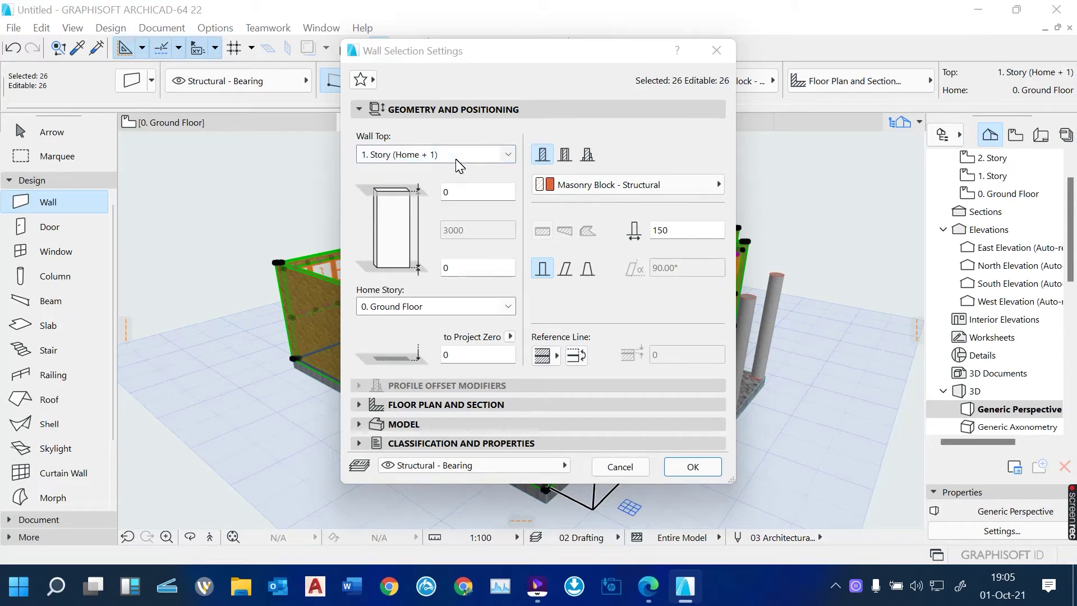
{"action": "left_click", "coordinate": [457, 160]}
{"action": "left_click", "coordinate": [456, 160]}
{"action": "left_click", "coordinate": [504, 154]}
{"action": "left_click", "coordinate": [504, 153]}
{"action": "left_click", "coordinate": [504, 154]}
{"action": "left_click", "coordinate": [504, 154]}
{"action": "left_click", "coordinate": [504, 153]}
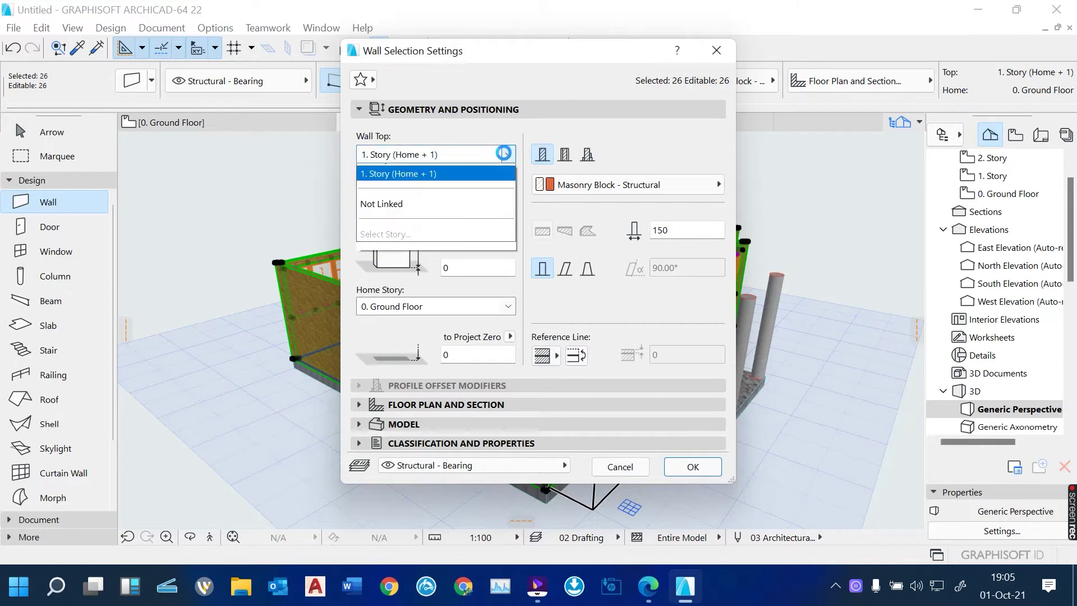
{"action": "left_click", "coordinate": [504, 153]}
{"action": "left_click", "coordinate": [504, 153]}
{"action": "left_click", "coordinate": [504, 153]}
{"action": "left_click", "coordinate": [505, 154]}
{"action": "left_click", "coordinate": [505, 154]}
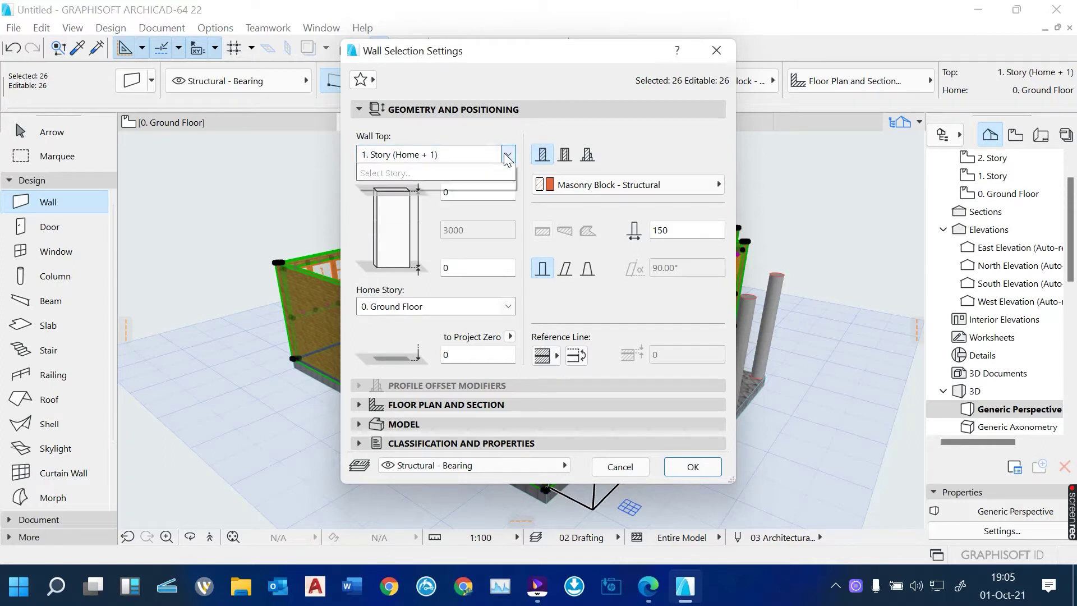
{"action": "left_click", "coordinate": [504, 154]}
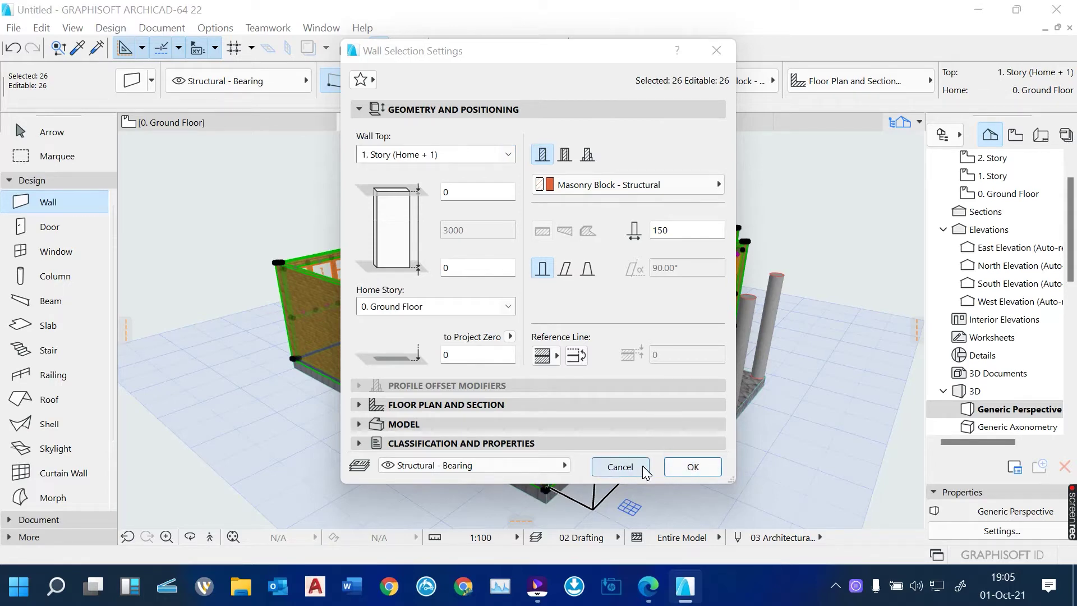
{"action": "left_click", "coordinate": [620, 467]}
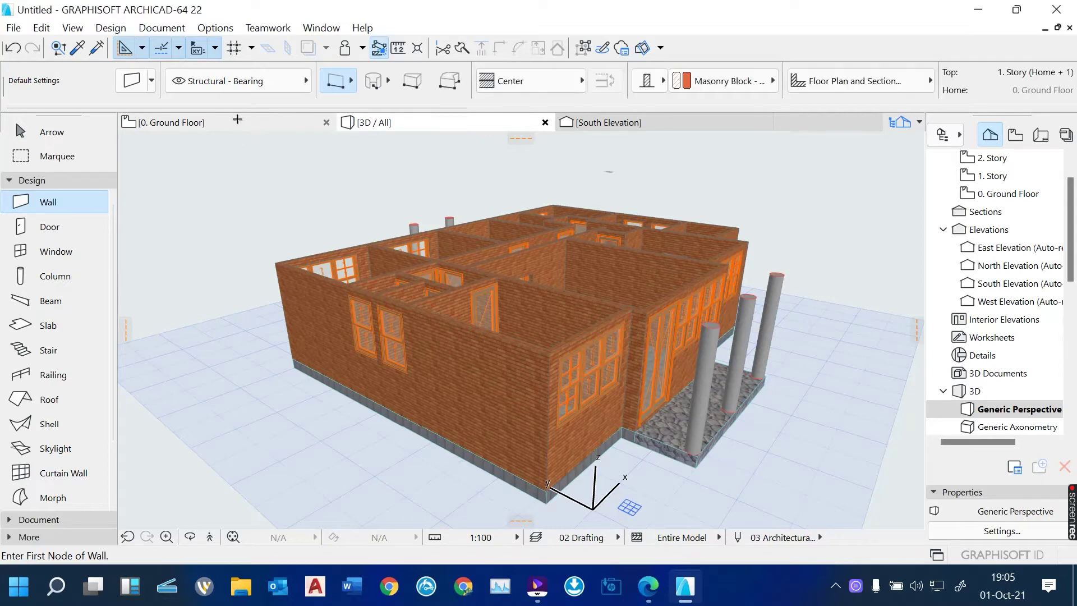
On the ground floor plan, set the Beam tool's default width to 150 with a height of 400.
{"action": "left_click", "coordinate": [171, 123]}
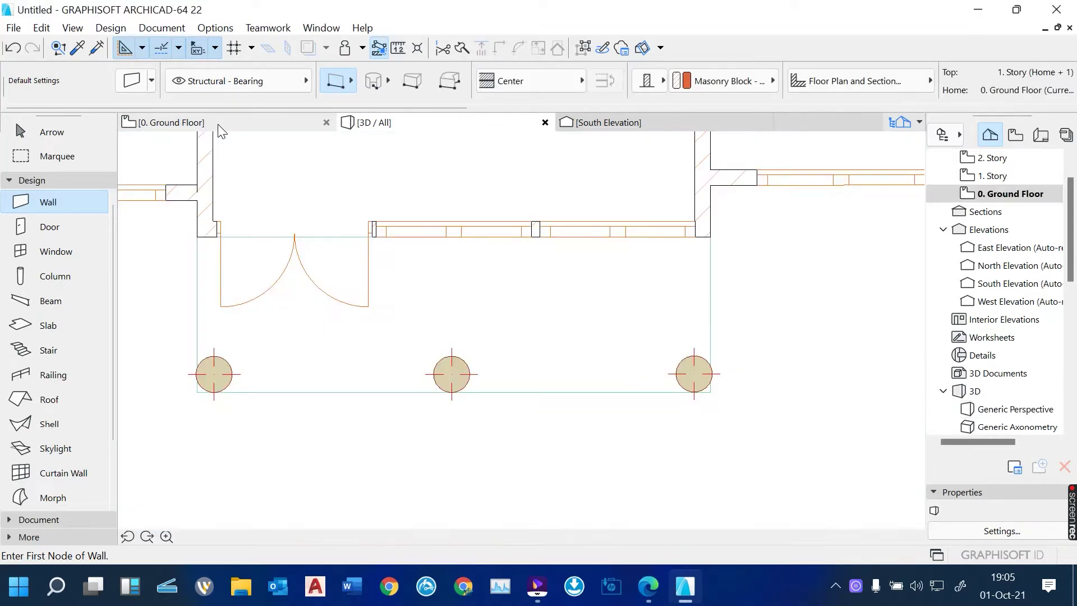
{"action": "scroll", "coordinate": [496, 436], "scroll_direction": "down", "scroll_amount": 6}
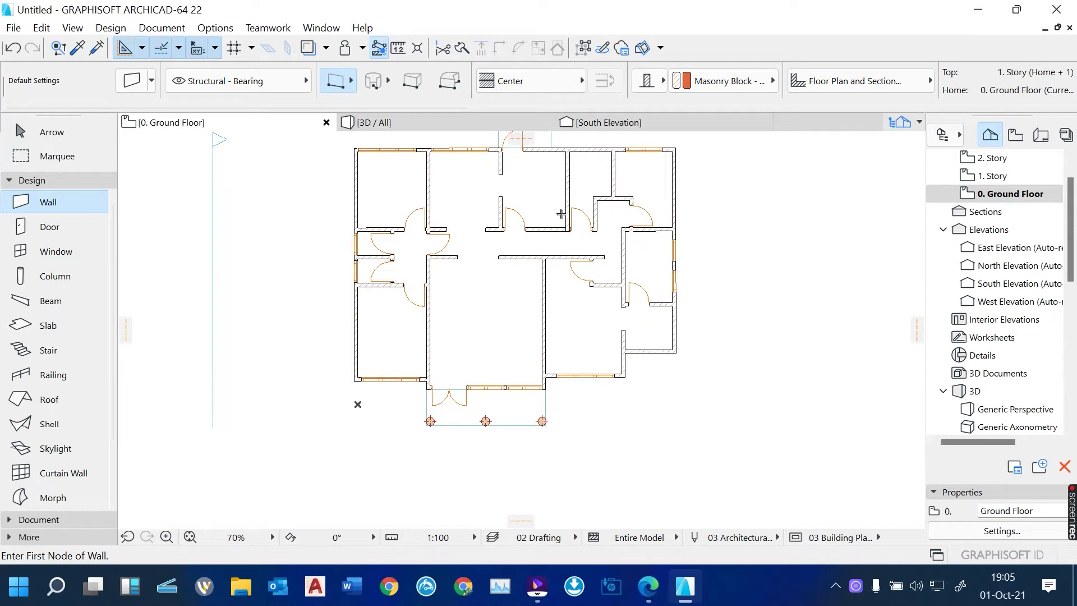
{"action": "scroll", "coordinate": [561, 214], "scroll_direction": "up", "scroll_amount": 2}
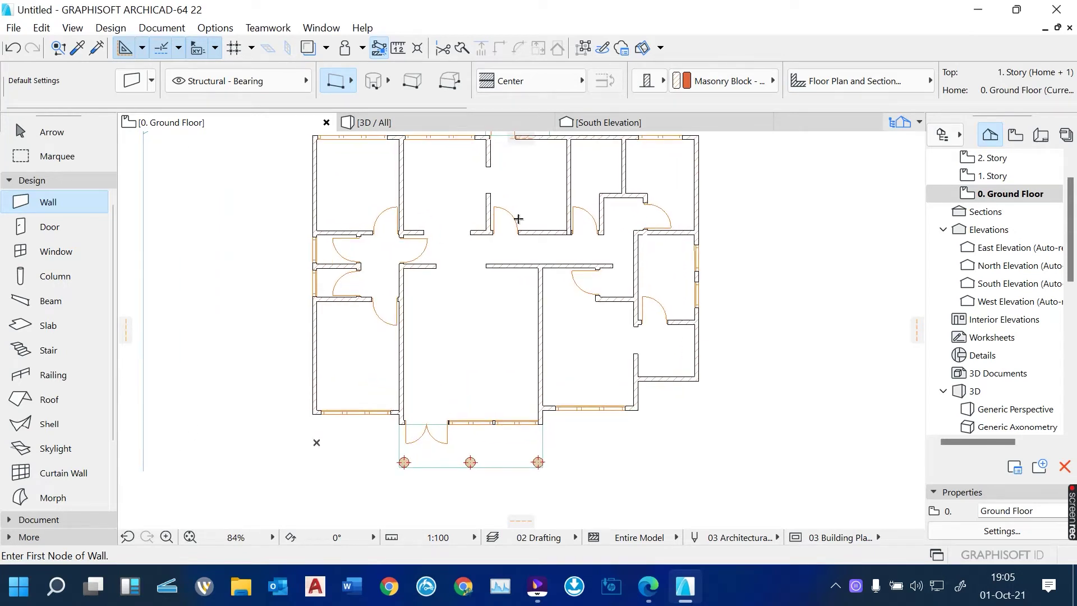
{"action": "scroll", "coordinate": [518, 219], "scroll_direction": "up", "scroll_amount": 1}
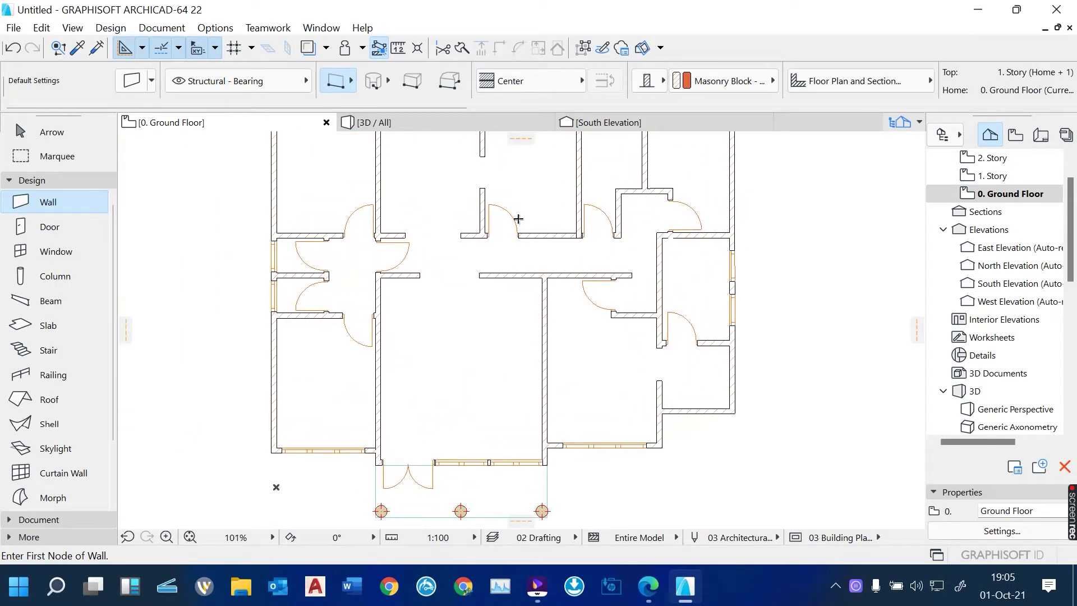
{"action": "left_click", "coordinate": [54, 308]}
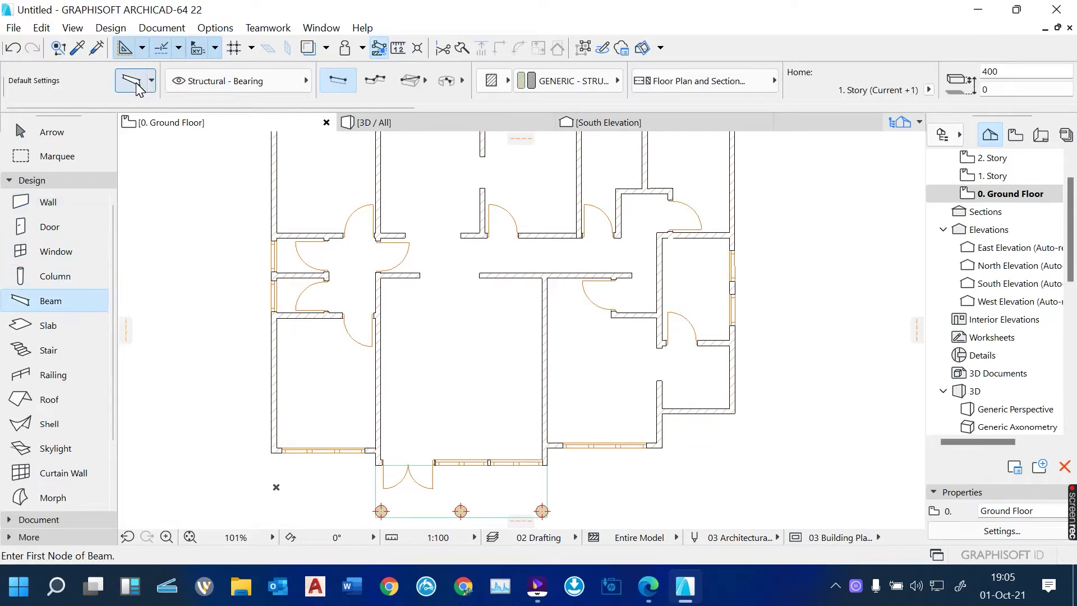
{"action": "key", "text": "ctrl+t"}
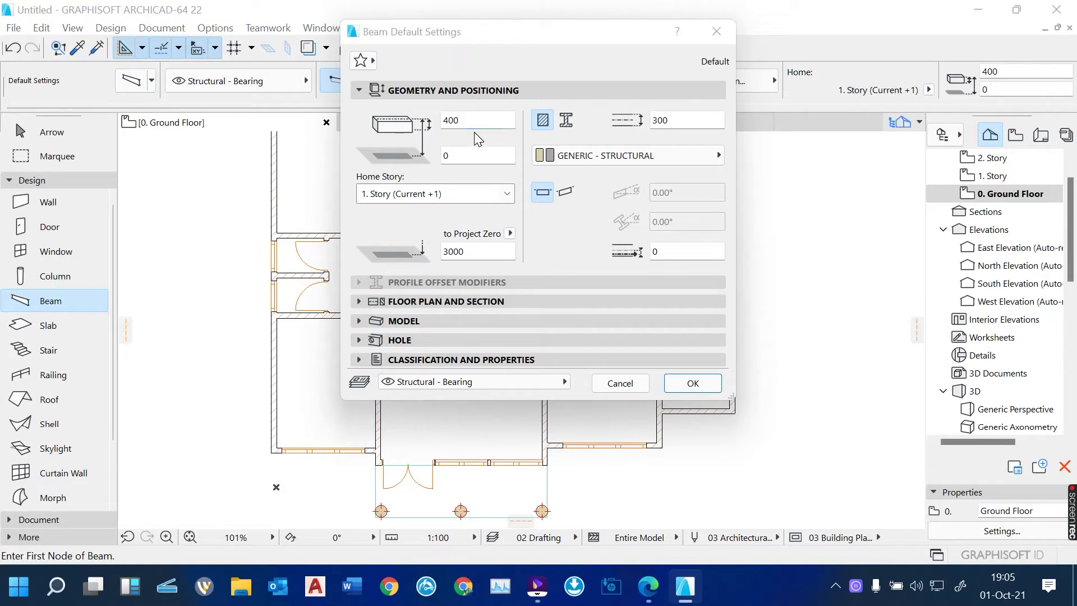
{"action": "left_click", "coordinate": [478, 121]}
{"action": "left_click", "coordinate": [660, 120]}
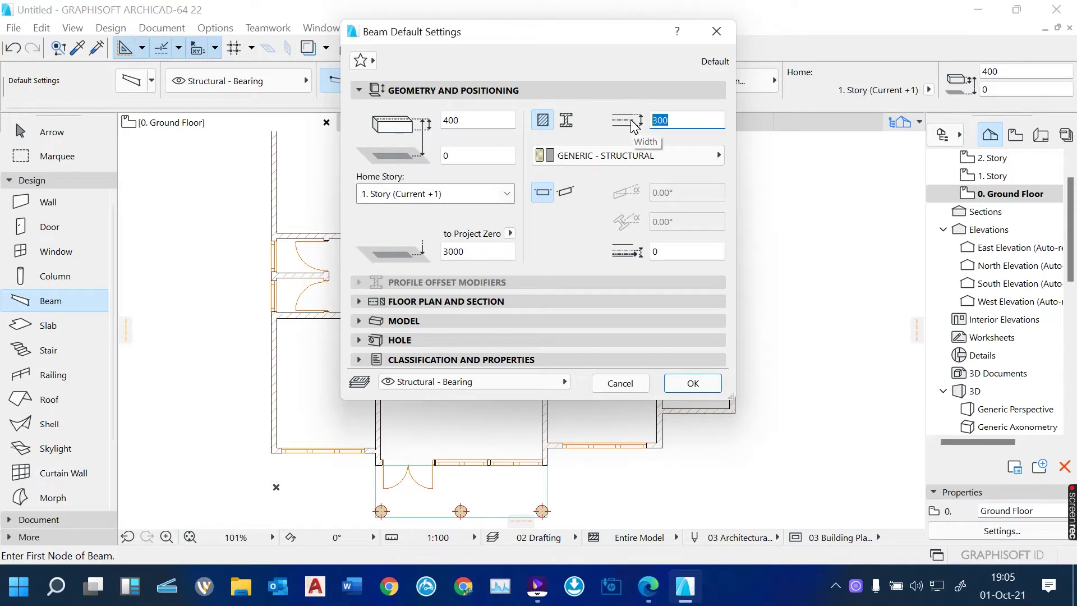
{"action": "type", "text": "150"}
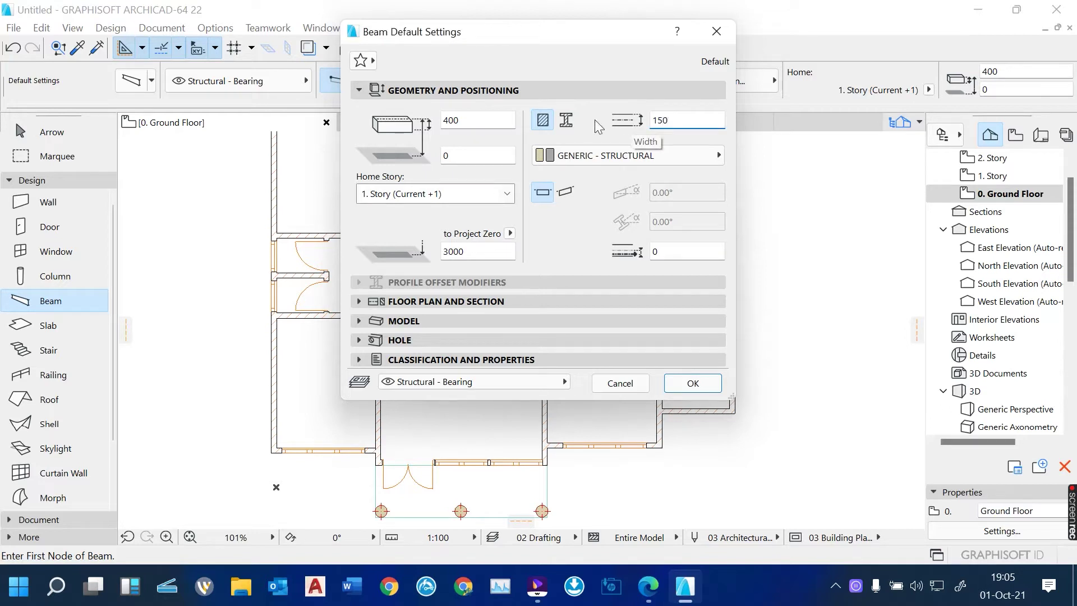
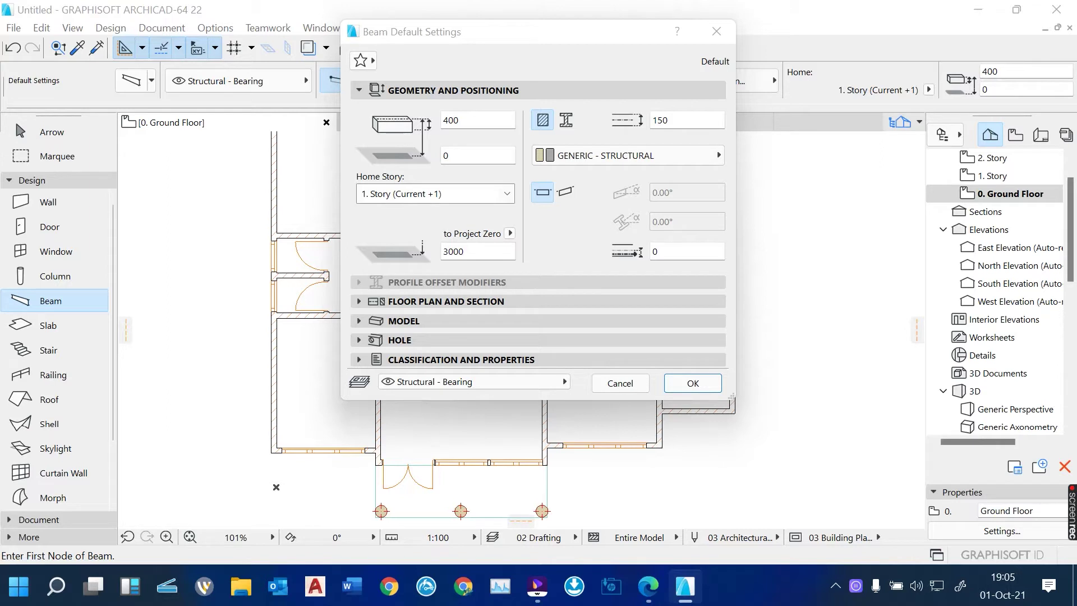
Set the default beam elevation to Project Zero to 3400 and apply the beam settings.
{"action": "left_click", "coordinate": [465, 251]}
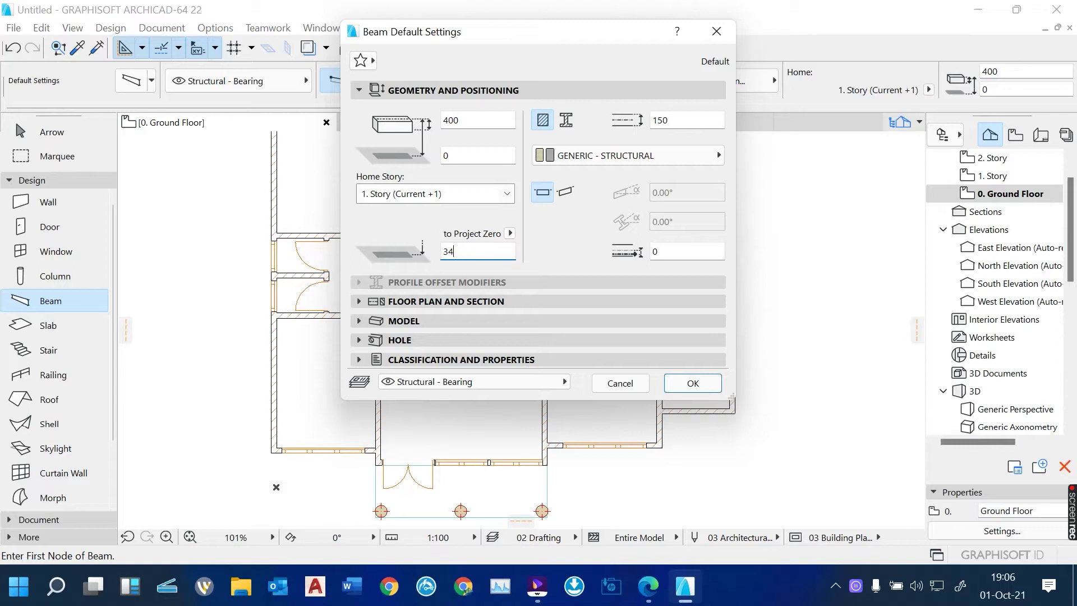
{"action": "key", "text": "Return"}
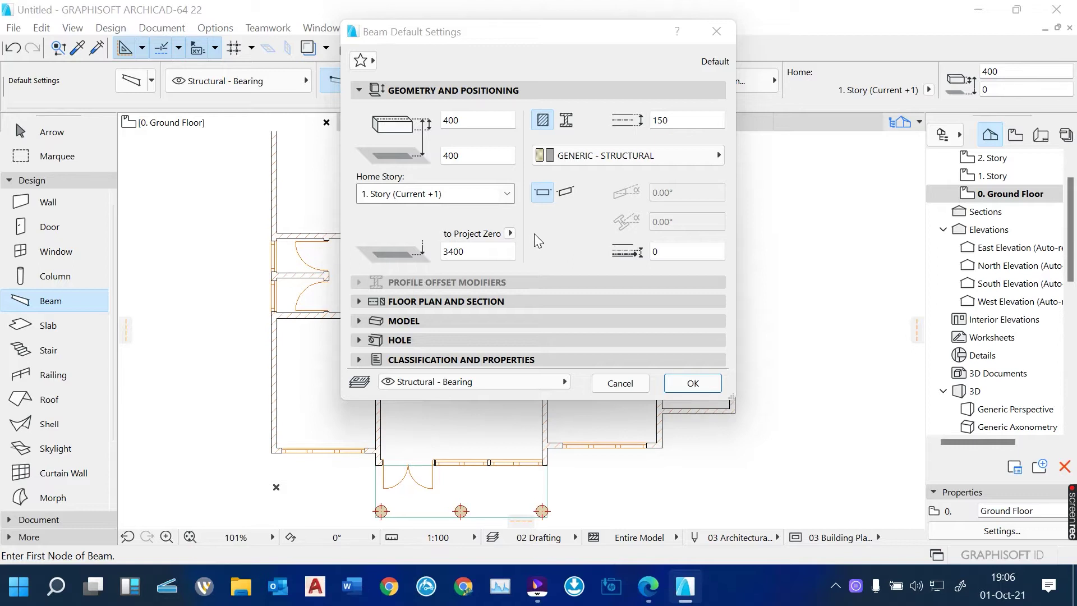
{"action": "left_click", "coordinate": [702, 383]}
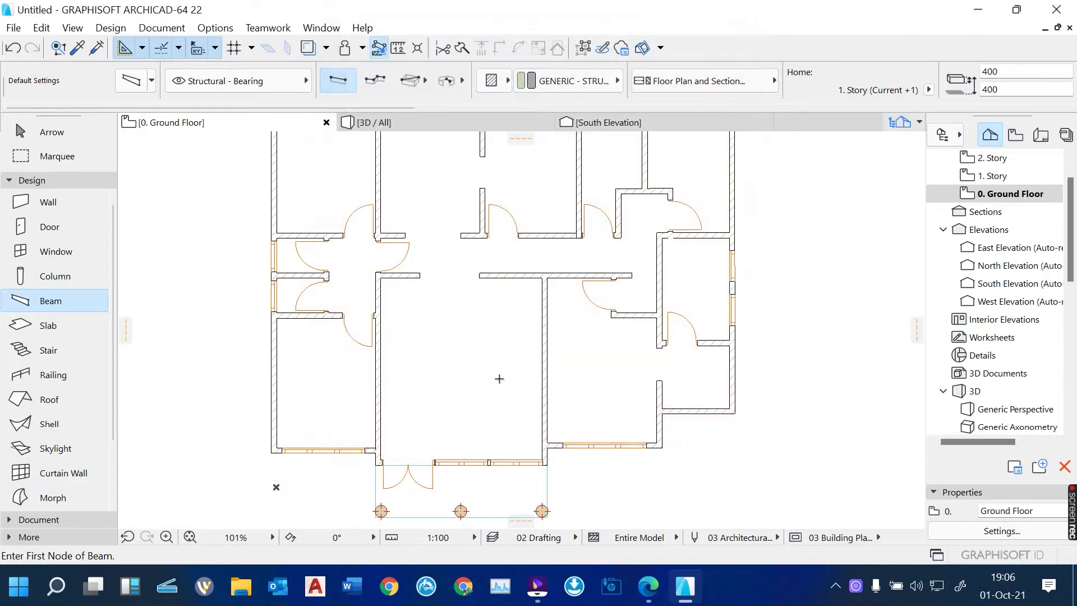
Draw a beam along the house's west wall from the southwest corner to the northwest corner, and keep it on the upper story.
{"action": "scroll", "coordinate": [276, 467], "scroll_direction": "up", "scroll_amount": 5}
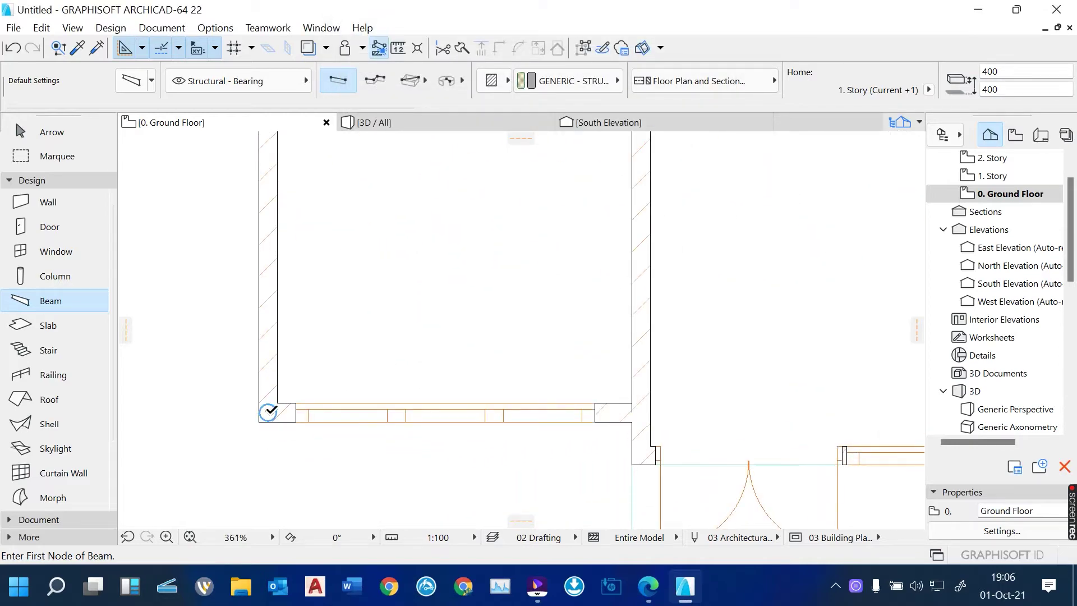
{"action": "left_click", "coordinate": [271, 409]}
{"action": "scroll", "coordinate": [284, 497], "scroll_direction": "down", "scroll_amount": 2}
{"action": "scroll", "coordinate": [286, 497], "scroll_direction": "down", "scroll_amount": 3}
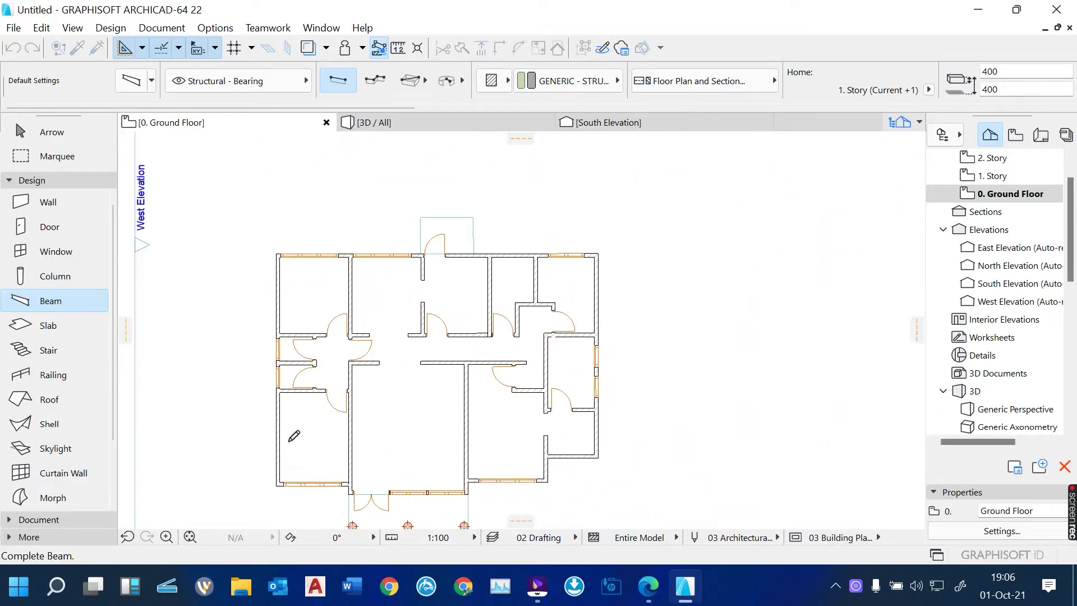
{"action": "scroll", "coordinate": [286, 257], "scroll_direction": "up", "scroll_amount": 3}
{"action": "scroll", "coordinate": [287, 257], "scroll_direction": "up", "scroll_amount": 3}
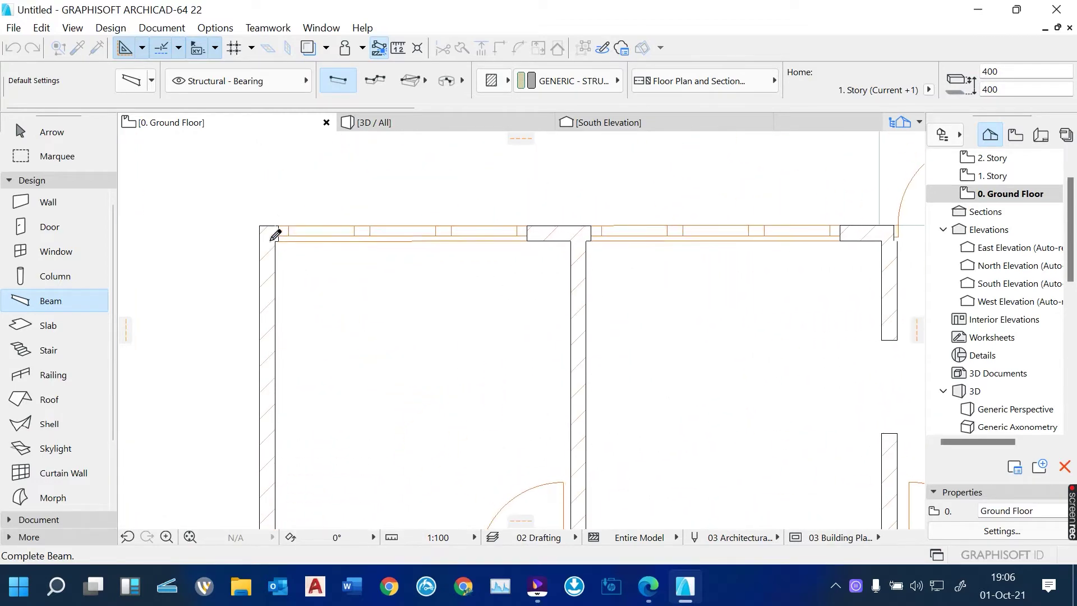
{"action": "left_click", "coordinate": [269, 236]}
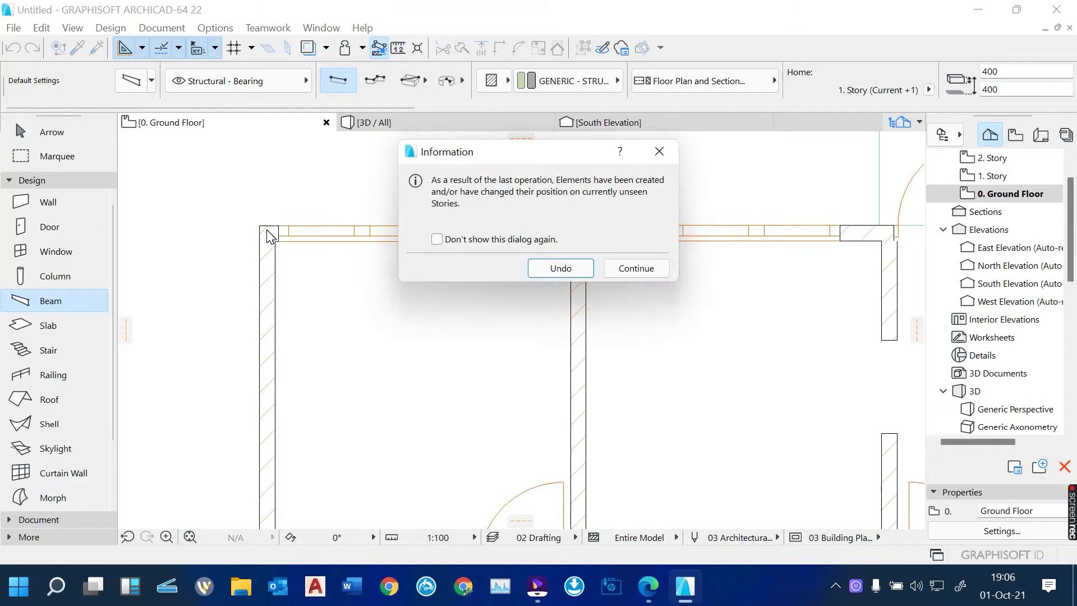
{"action": "left_click", "coordinate": [645, 267]}
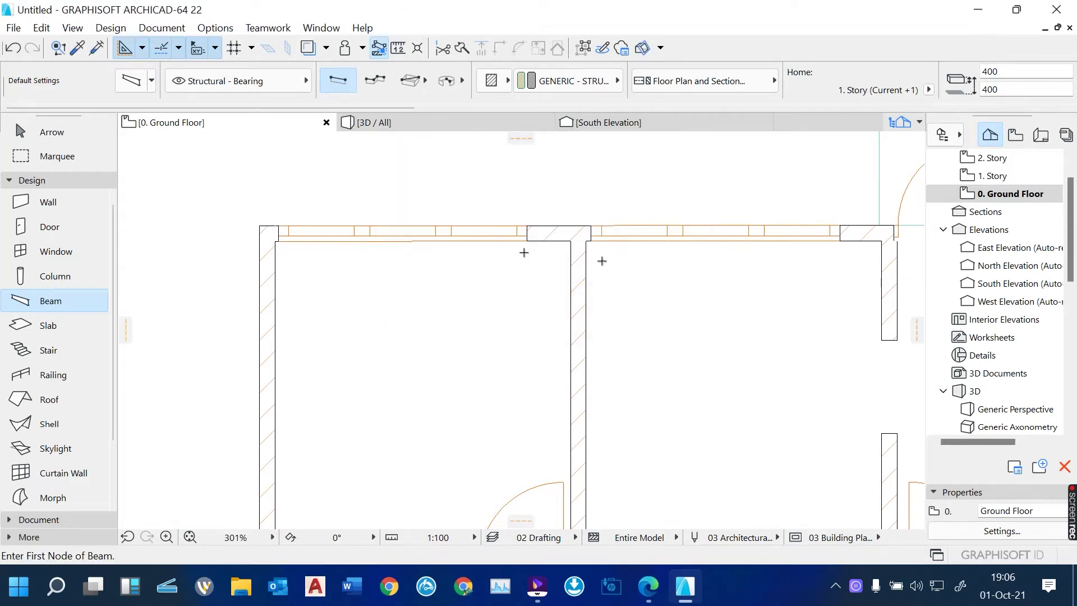
Draw a beam along the north wall from the northwest corner to the wall junction beside the kitchen porch door.
{"action": "left_click", "coordinate": [270, 233]}
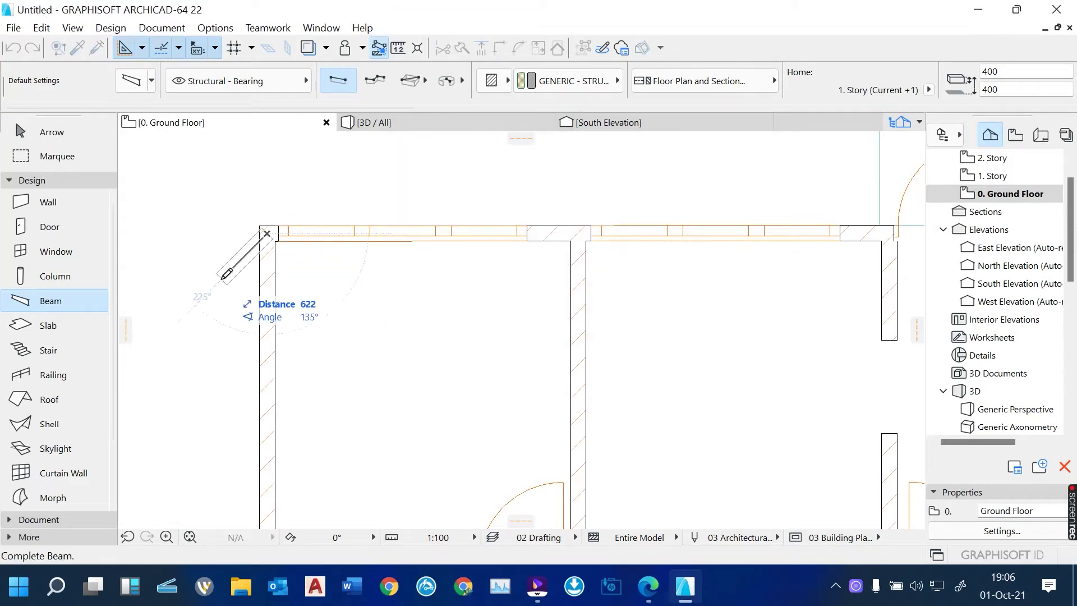
{"action": "scroll", "coordinate": [250, 272], "scroll_direction": "down", "scroll_amount": 3}
{"action": "scroll", "coordinate": [539, 244], "scroll_direction": "up", "scroll_amount": 3}
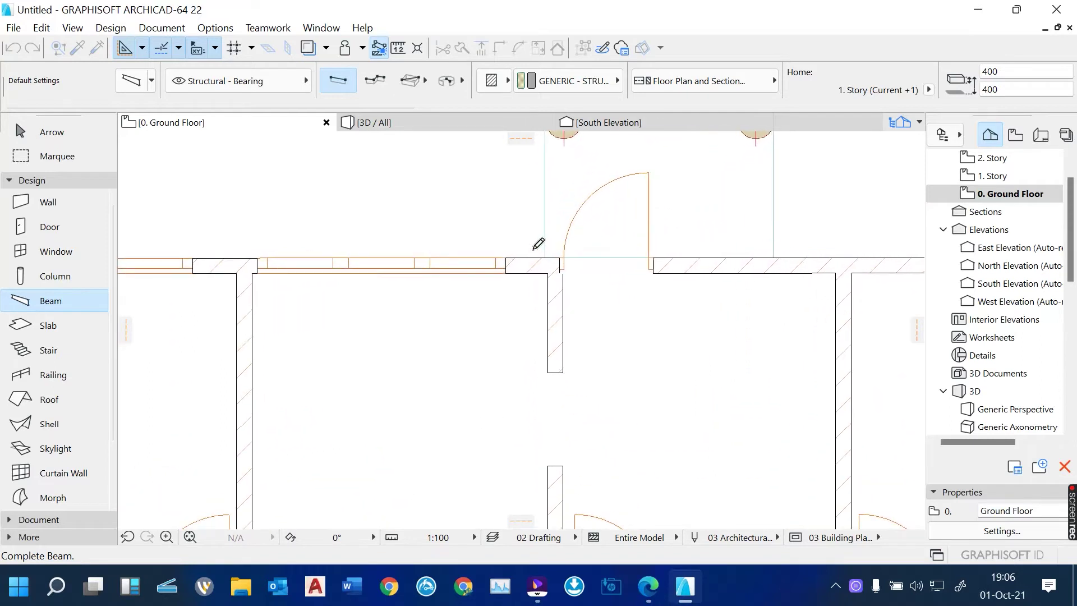
{"action": "left_click", "coordinate": [560, 267]}
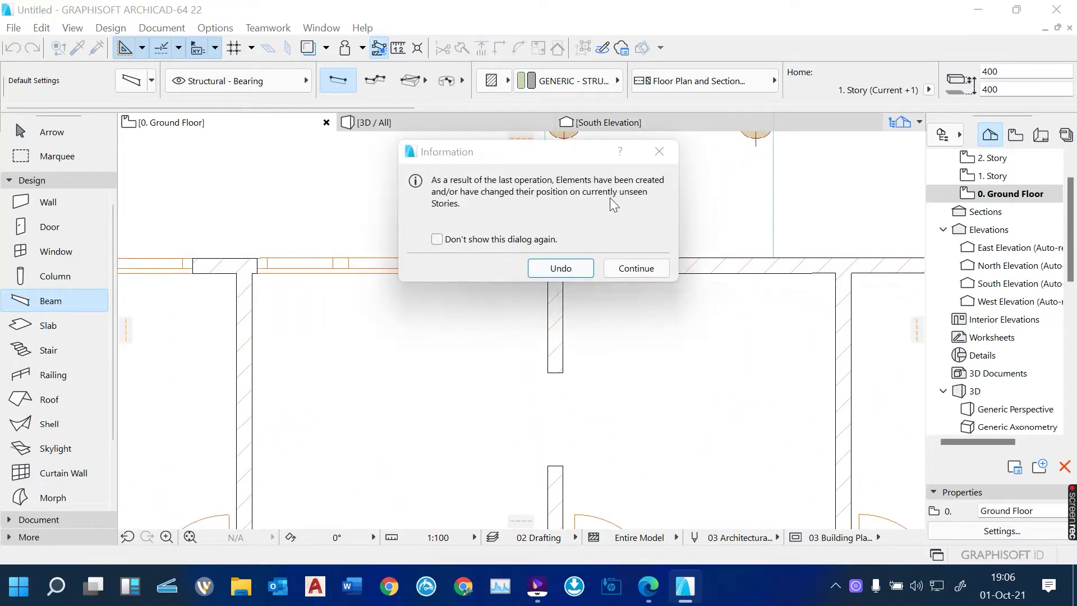
{"action": "left_click", "coordinate": [627, 267]}
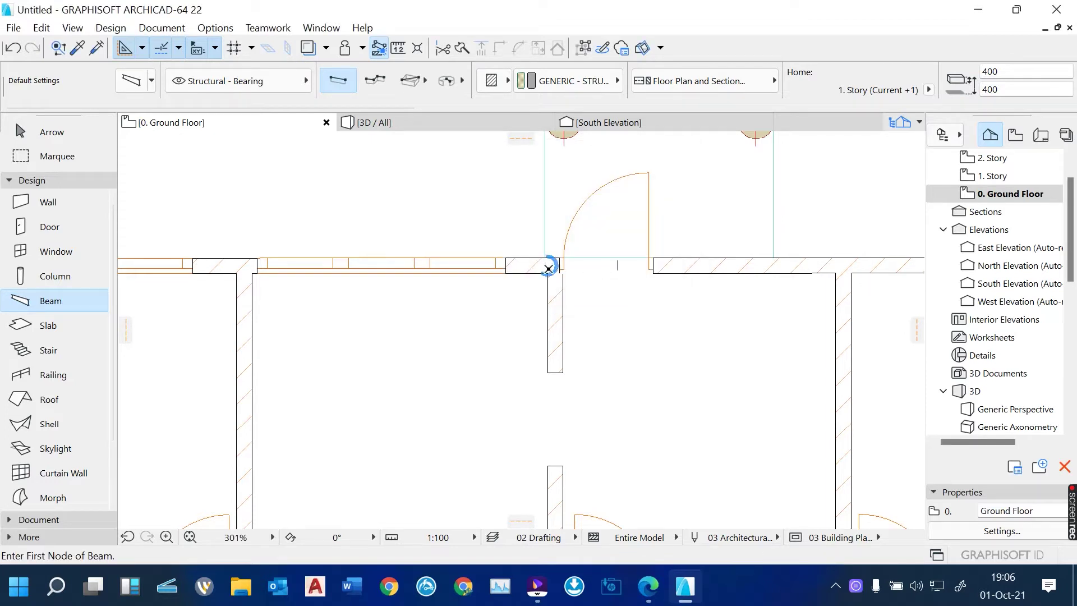
{"action": "left_click", "coordinate": [548, 269]}
{"action": "scroll", "coordinate": [573, 396], "scroll_direction": "down", "scroll_amount": 2}
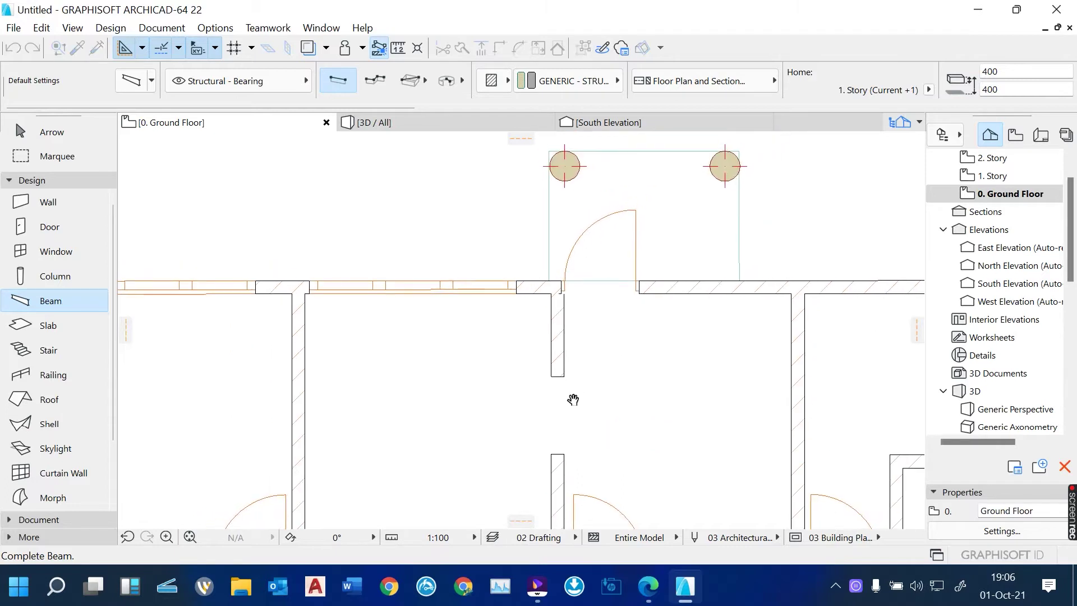
{"action": "left_click", "coordinate": [562, 166]}
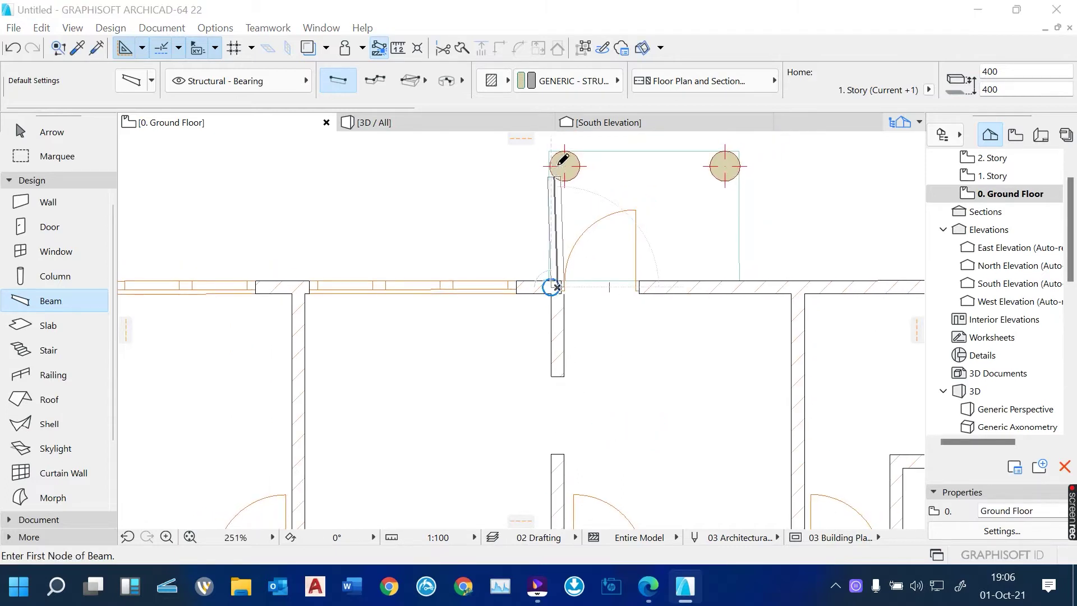
Draw a beam about 1.4 m long straight north from the wall junction beside the porch door to the porch's west column.
{"action": "scroll", "coordinate": [597, 361], "scroll_direction": "down", "scroll_amount": 2}
{"action": "scroll", "coordinate": [569, 312], "scroll_direction": "up", "scroll_amount": 3}
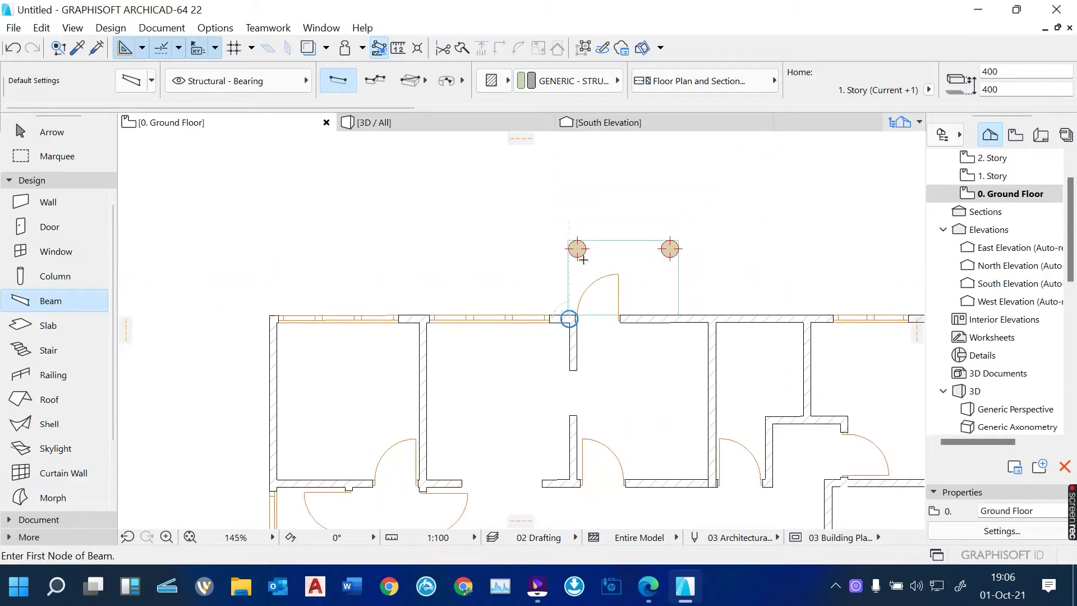
{"action": "scroll", "coordinate": [583, 260], "scroll_direction": "up", "scroll_amount": 1}
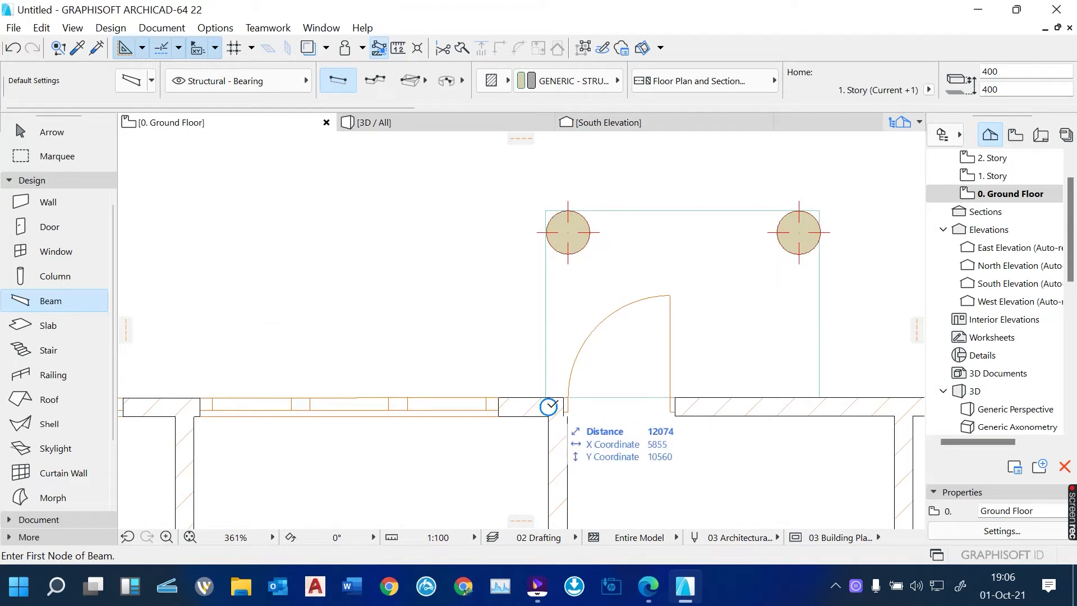
{"action": "left_click", "coordinate": [558, 405]}
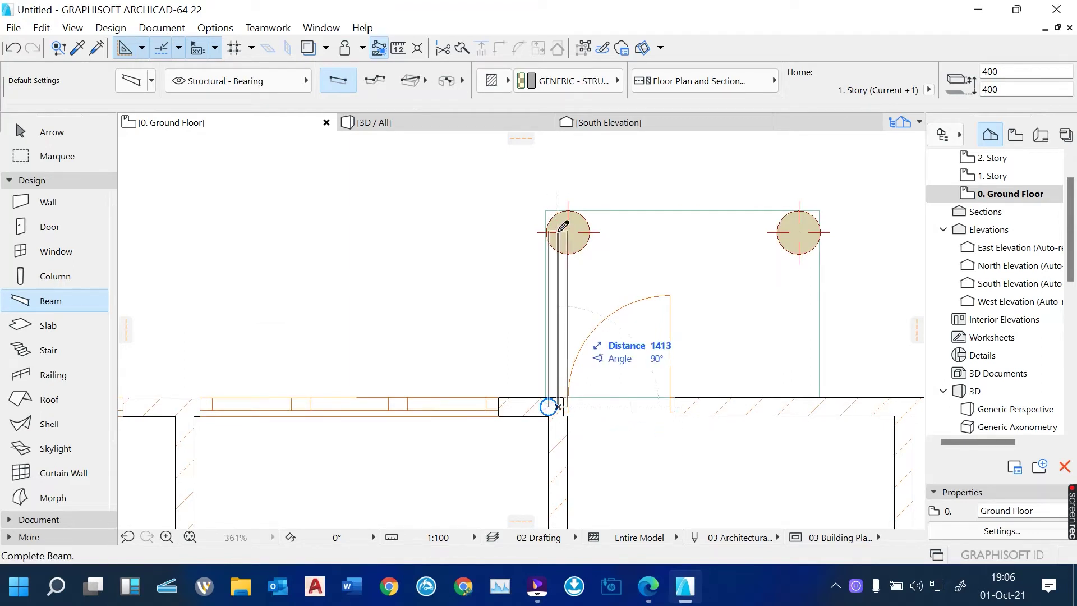
{"action": "left_click", "coordinate": [559, 222]}
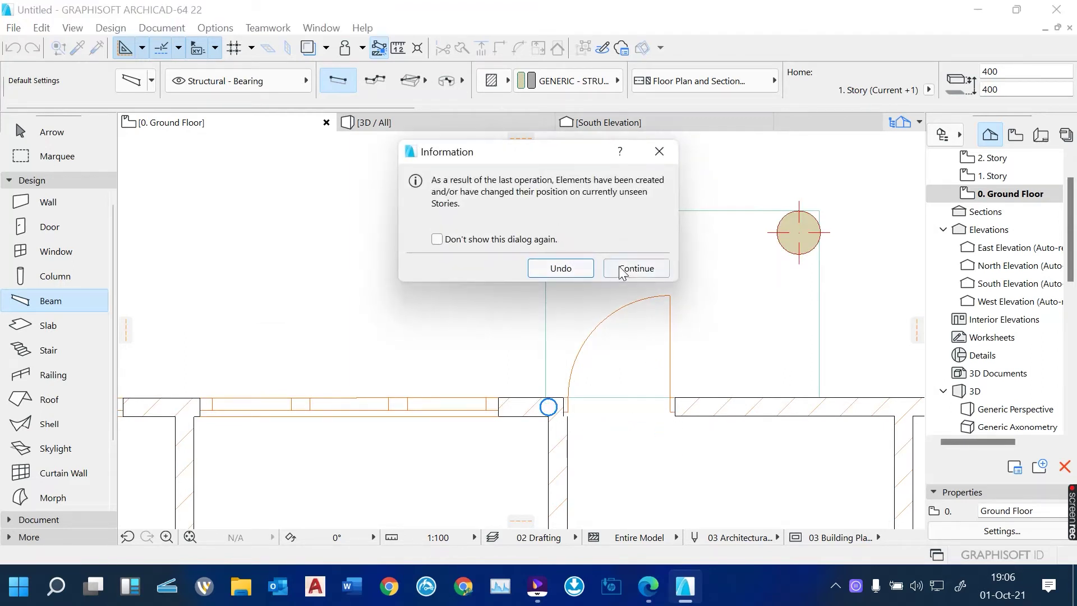
{"action": "left_click", "coordinate": [621, 264]}
Draw a beam between the kitchen porch's two columns, from the west column to the east column.
{"action": "left_click", "coordinate": [554, 232]}
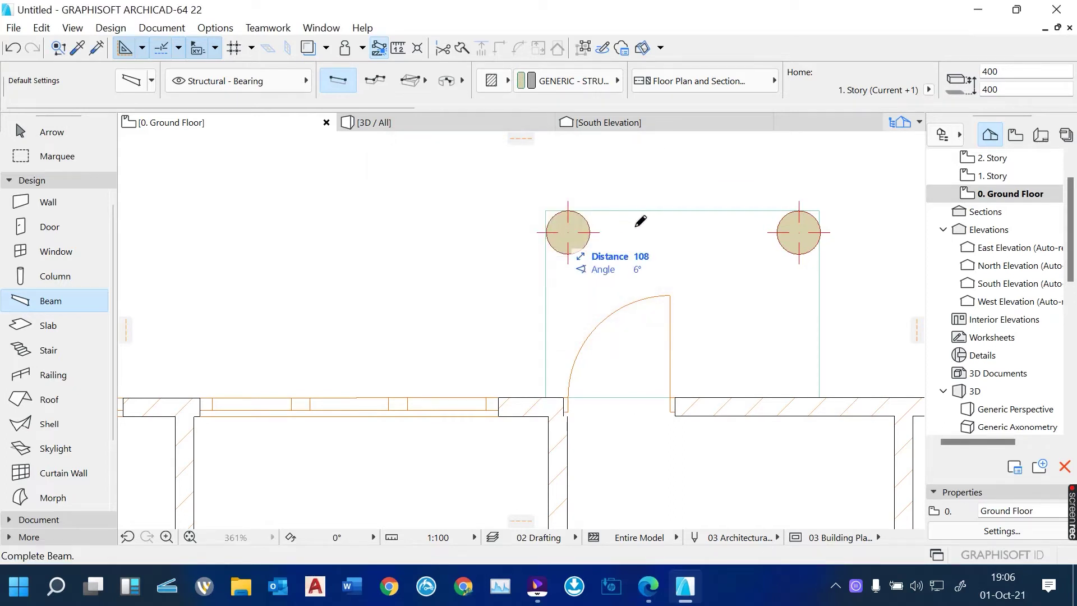
{"action": "left_click", "coordinate": [804, 230]}
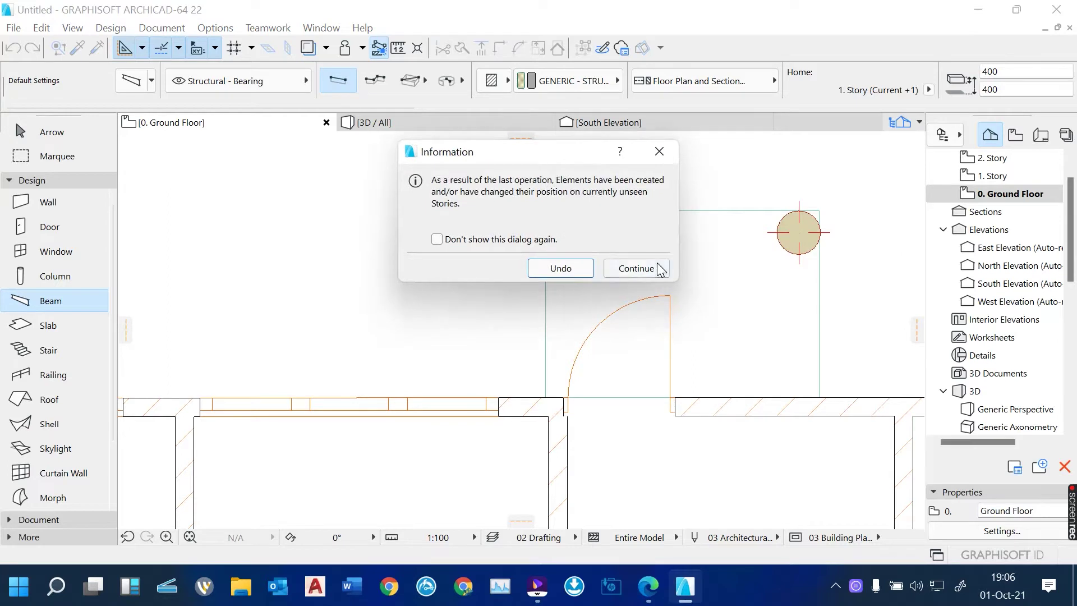
{"action": "left_click", "coordinate": [635, 266]}
Draw a beam about 1.4 m long from the porch's east column south to the house's north wall.
{"action": "left_click", "coordinate": [799, 232]}
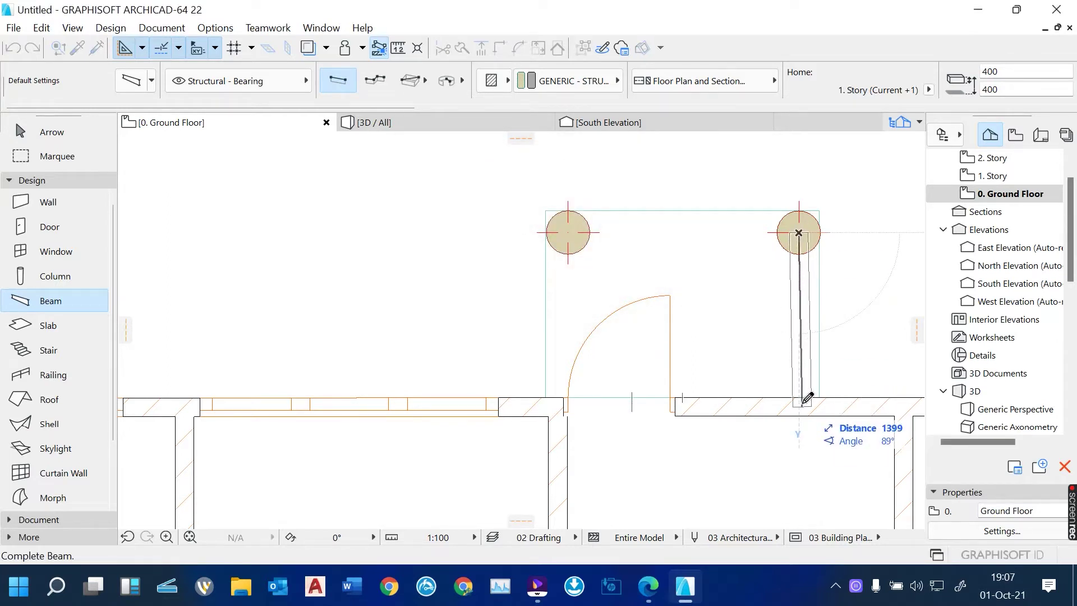
{"action": "left_click", "coordinate": [801, 401]}
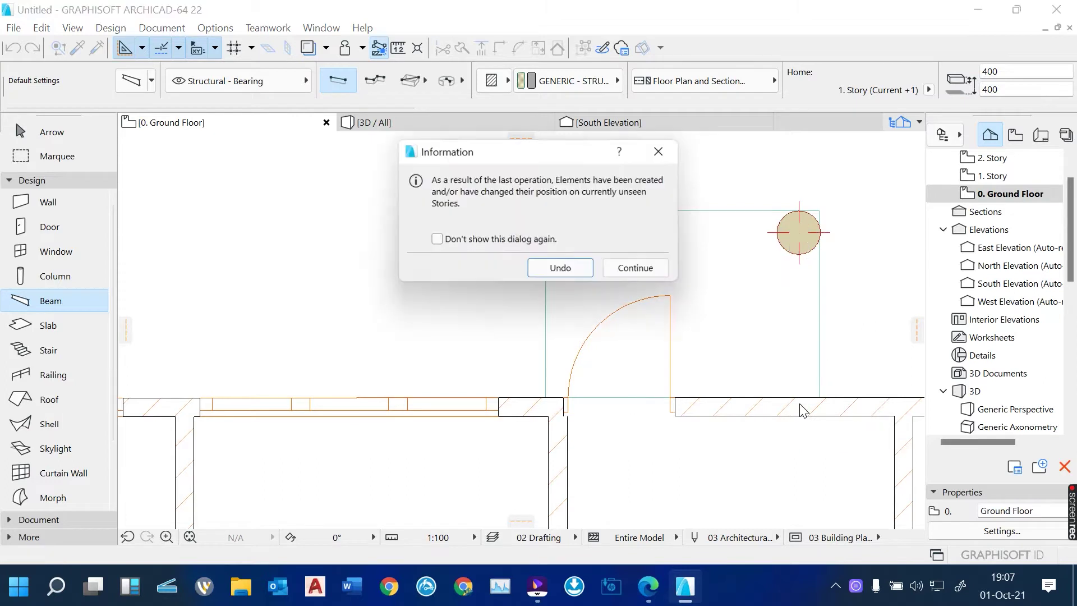
{"action": "left_click", "coordinate": [638, 269]}
{"action": "scroll", "coordinate": [457, 265], "scroll_direction": "down", "scroll_amount": 3}
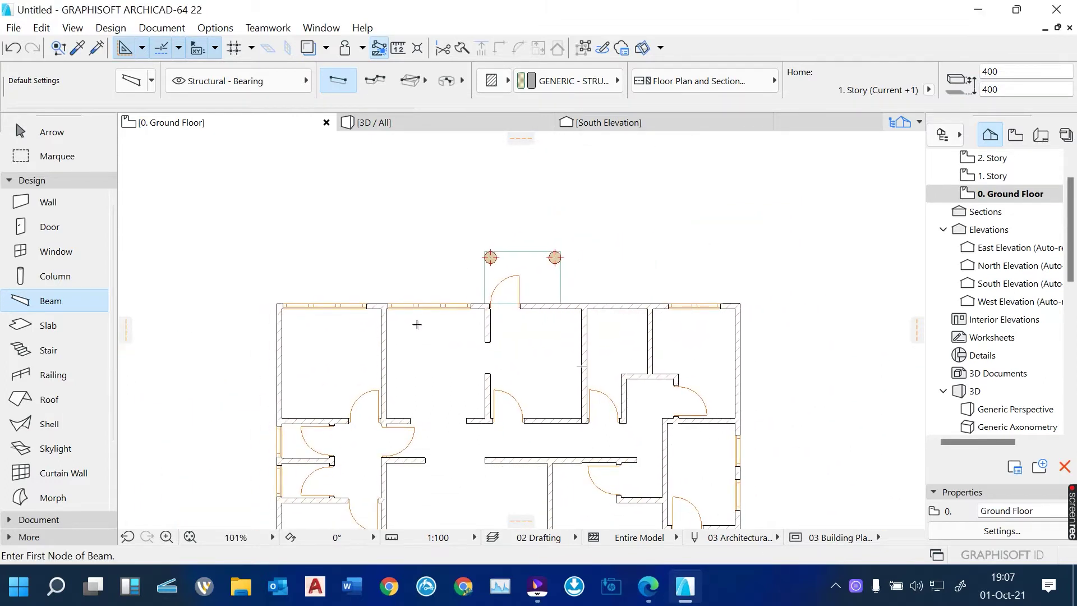
{"action": "scroll", "coordinate": [548, 317], "scroll_direction": "up", "scroll_amount": 2}
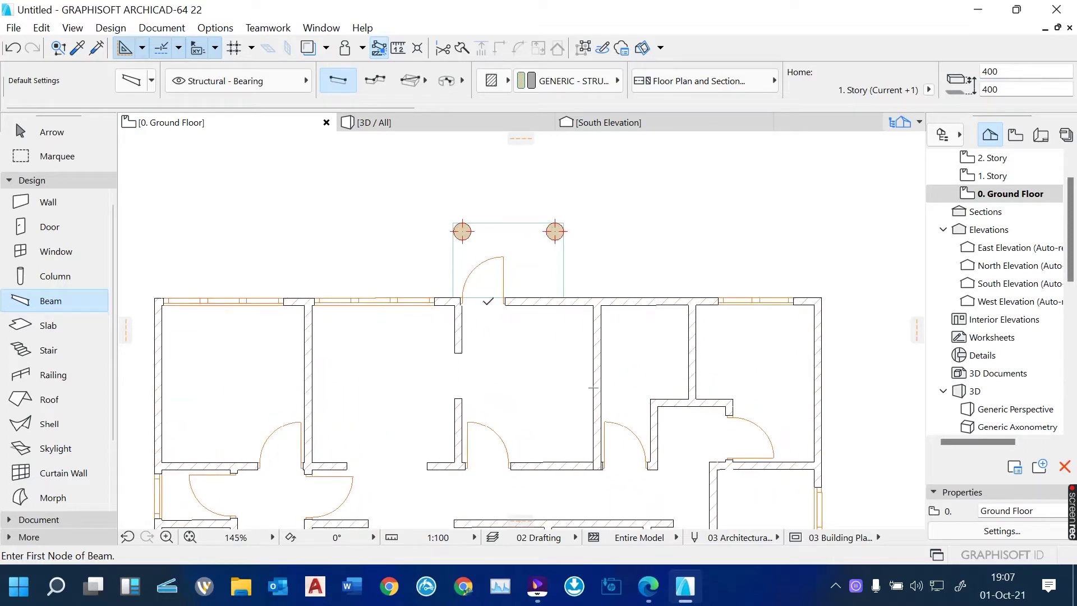
{"action": "left_click", "coordinate": [456, 303]}
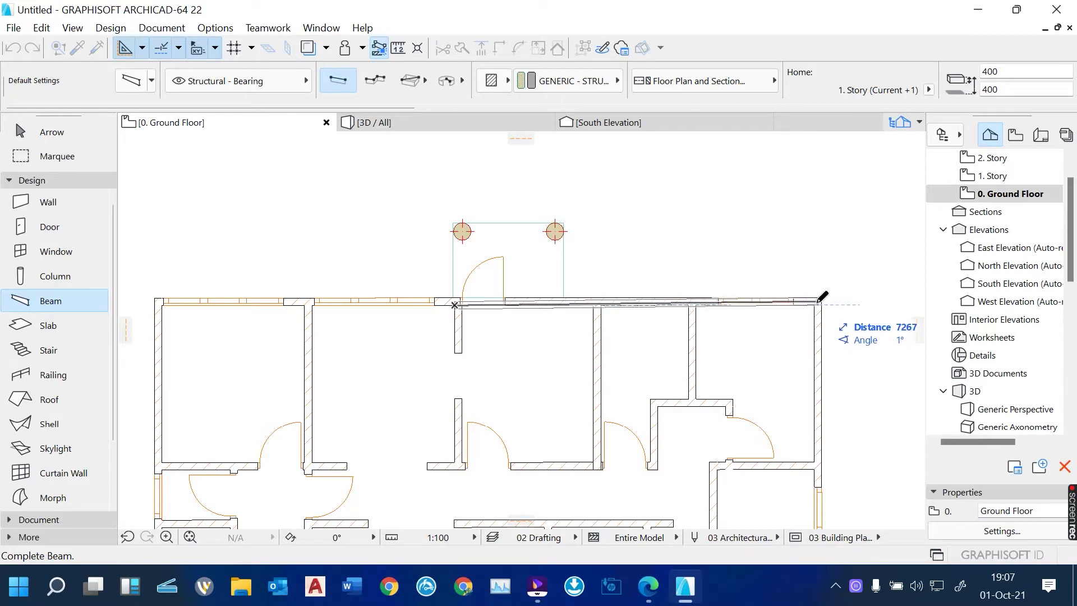
{"action": "scroll", "coordinate": [822, 298], "scroll_direction": "up", "scroll_amount": 2}
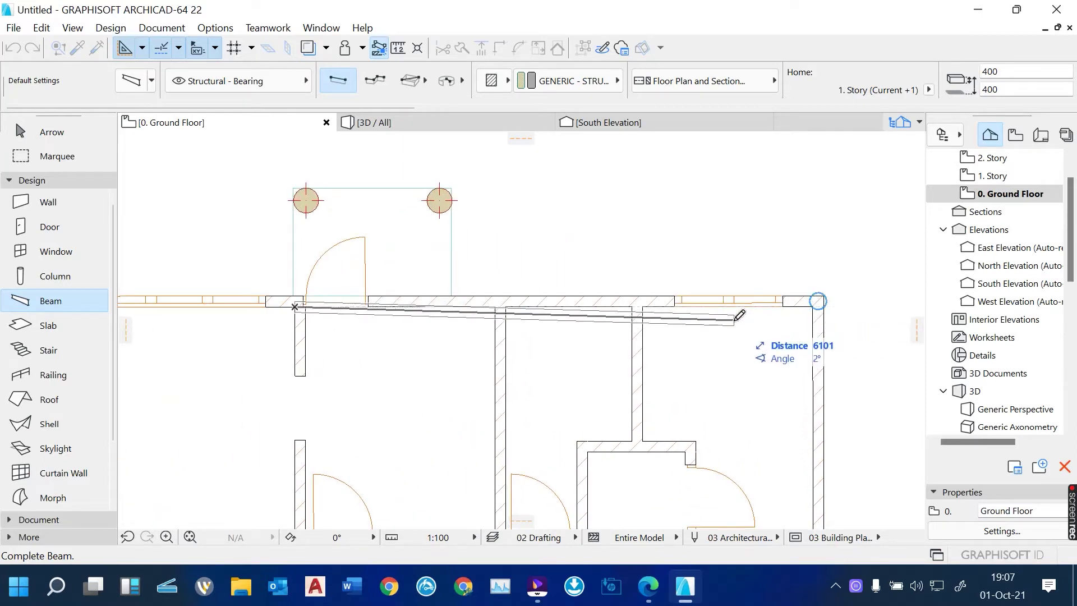
{"action": "left_click", "coordinate": [803, 307]}
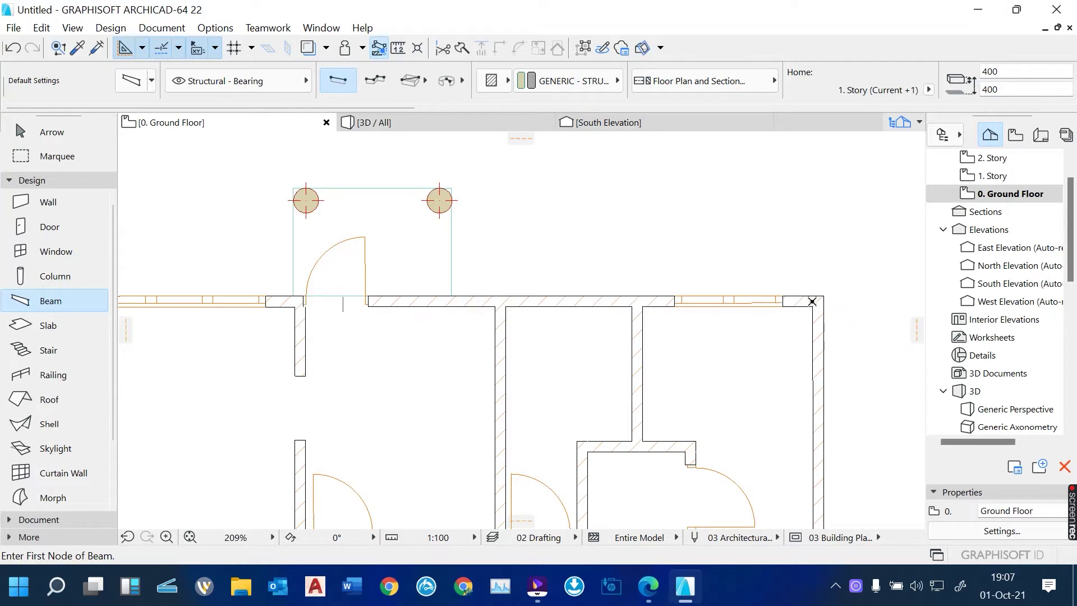
Draw a beam along the north wall from the northeast corner to the wall junction beside the kitchen porch door.
{"action": "left_click", "coordinate": [813, 301]}
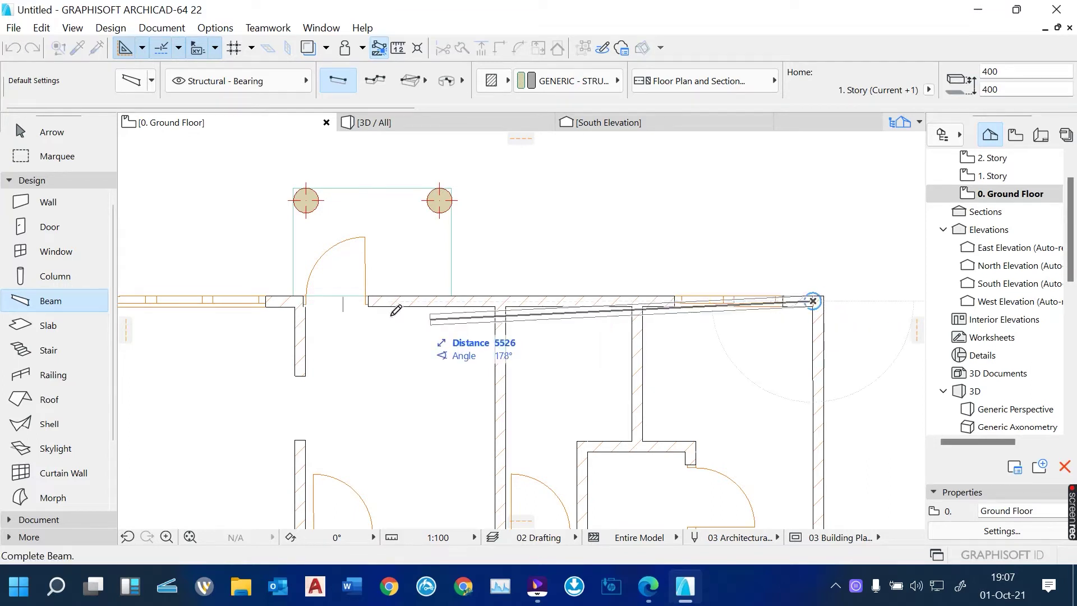
{"action": "left_click", "coordinate": [303, 297]}
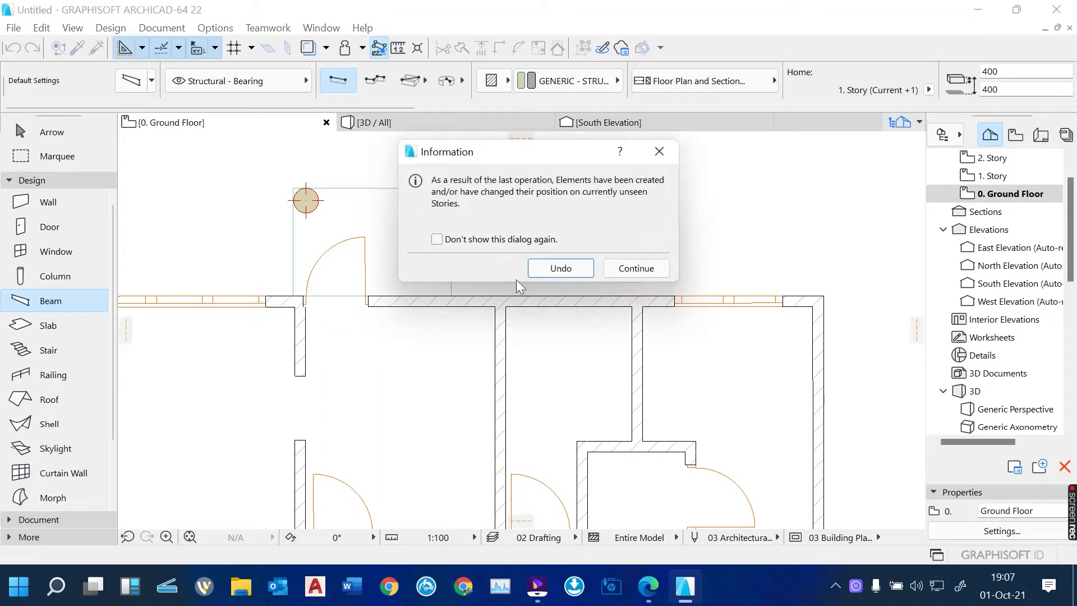
Place a beam along the east exterior wall, from the northeast corner to the southeast corner, about 8360 mm long.
{"action": "left_click", "coordinate": [636, 264]}
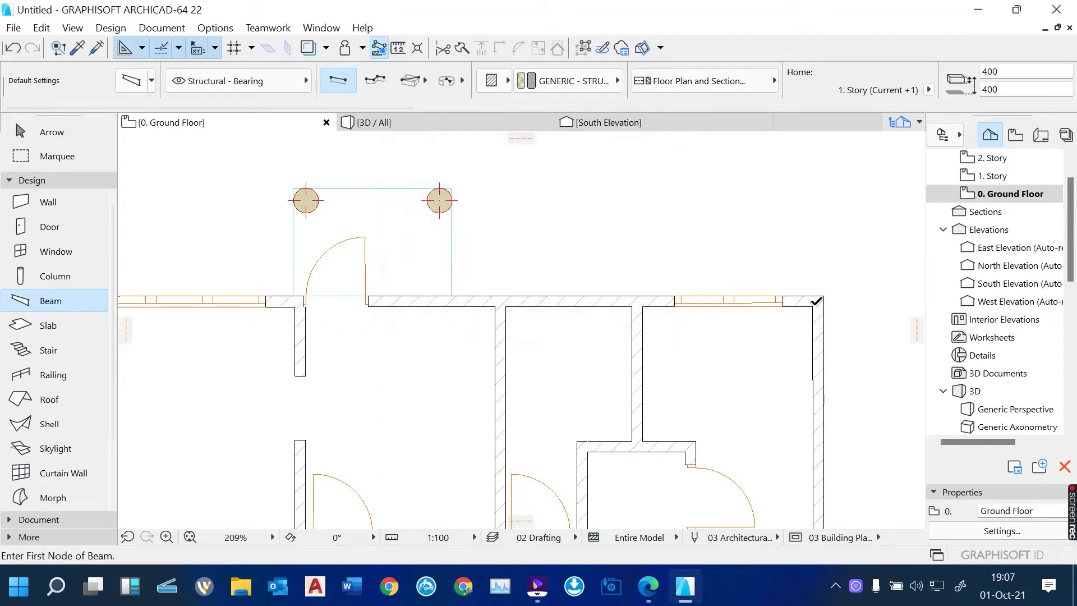
{"action": "left_click", "coordinate": [818, 300]}
{"action": "scroll", "coordinate": [660, 222], "scroll_direction": "down", "scroll_amount": 5}
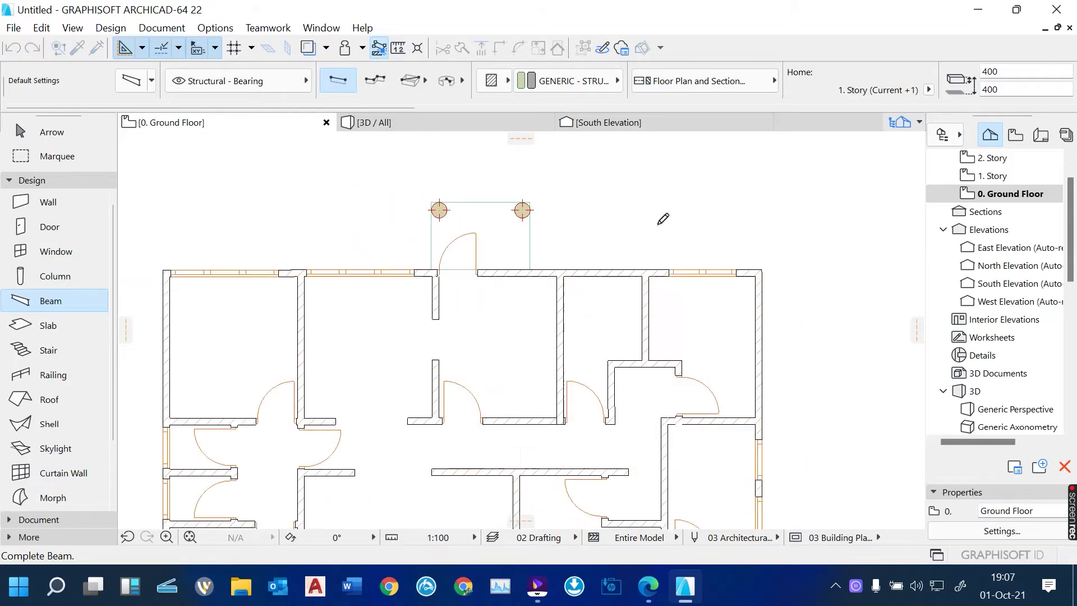
{"action": "scroll", "coordinate": [707, 421], "scroll_direction": "up", "scroll_amount": 6}
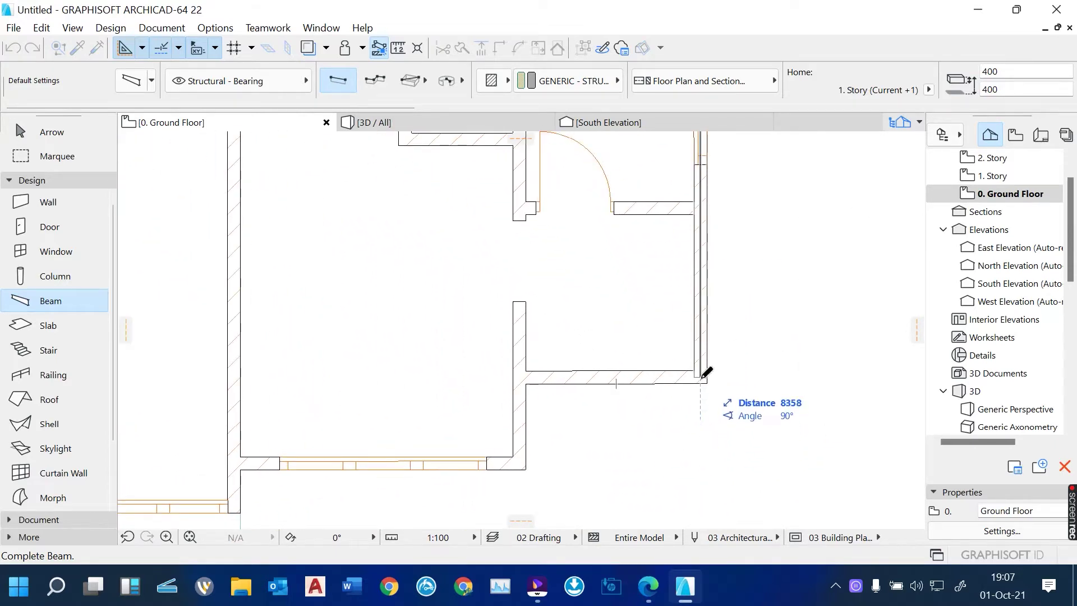
{"action": "left_click", "coordinate": [706, 385]}
{"action": "left_click", "coordinate": [634, 268]}
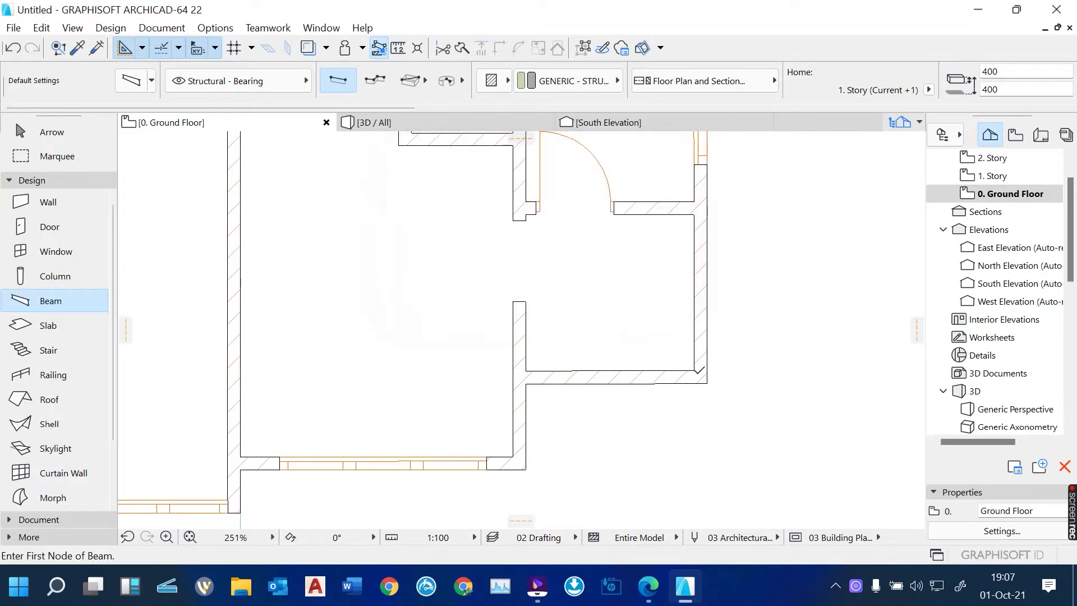
Add beams along the southeast room's south wall and down the short return wall, the latter about 940 mm long, keeping both.
{"action": "left_click", "coordinate": [702, 373]}
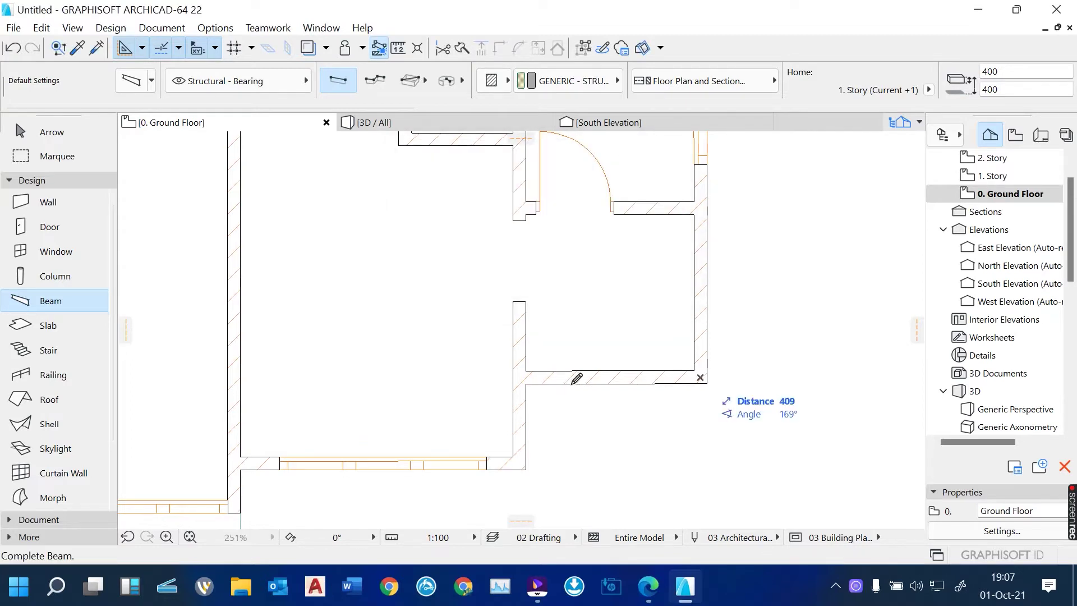
{"action": "left_click", "coordinate": [528, 373]}
{"action": "left_click", "coordinate": [634, 268]}
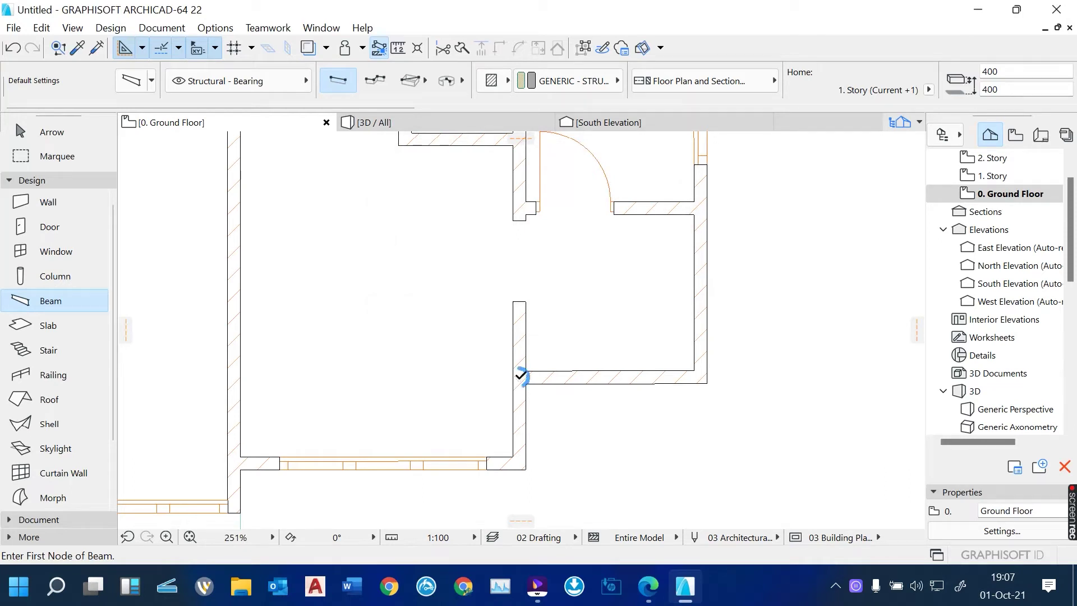
{"action": "left_click", "coordinate": [519, 377]}
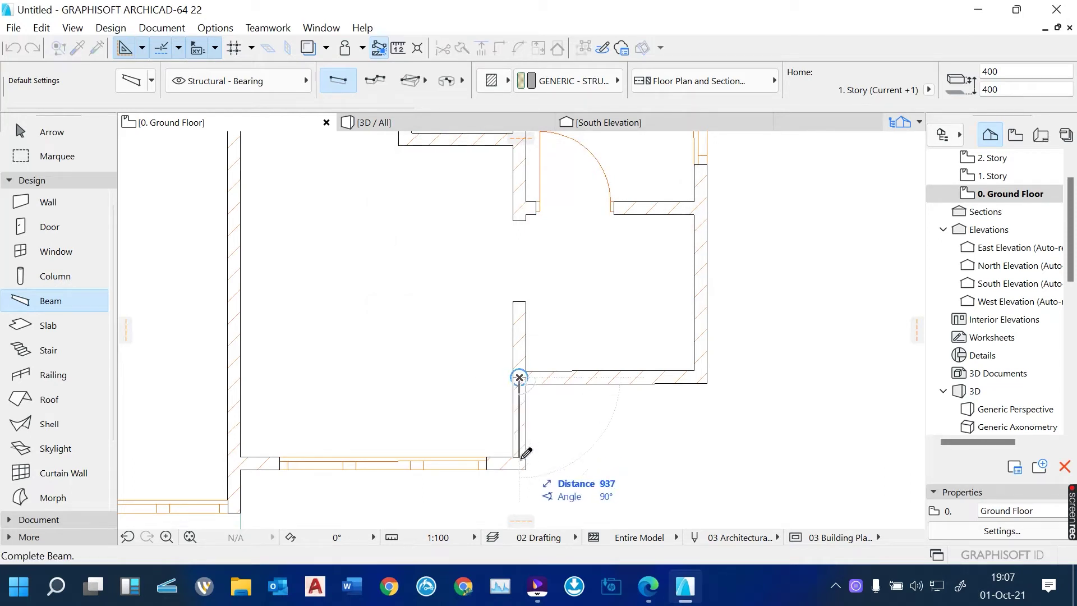
{"action": "left_click", "coordinate": [520, 455]}
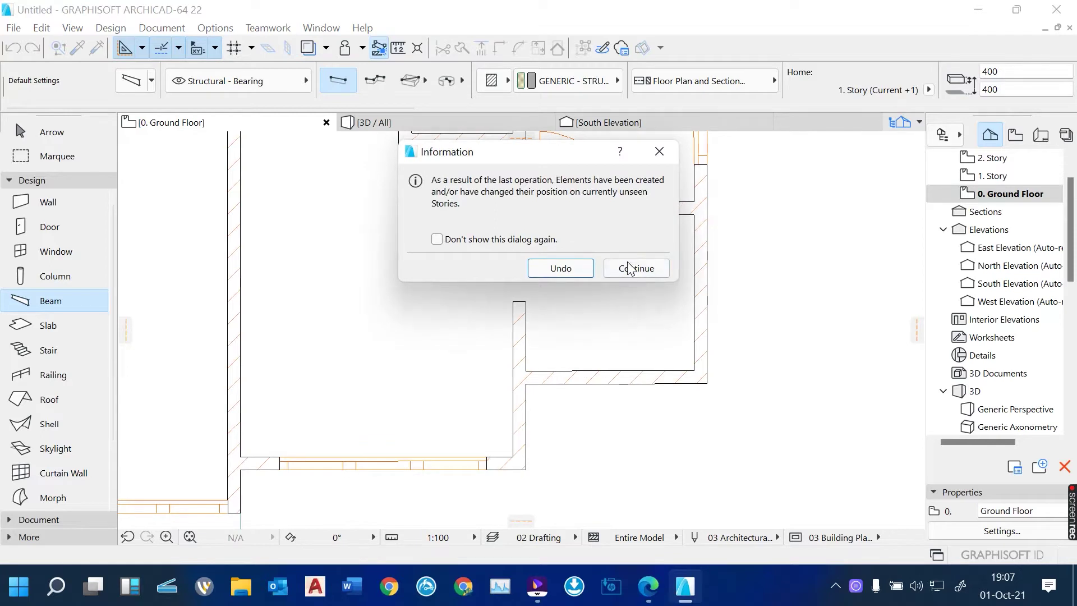
{"action": "left_click", "coordinate": [629, 269]}
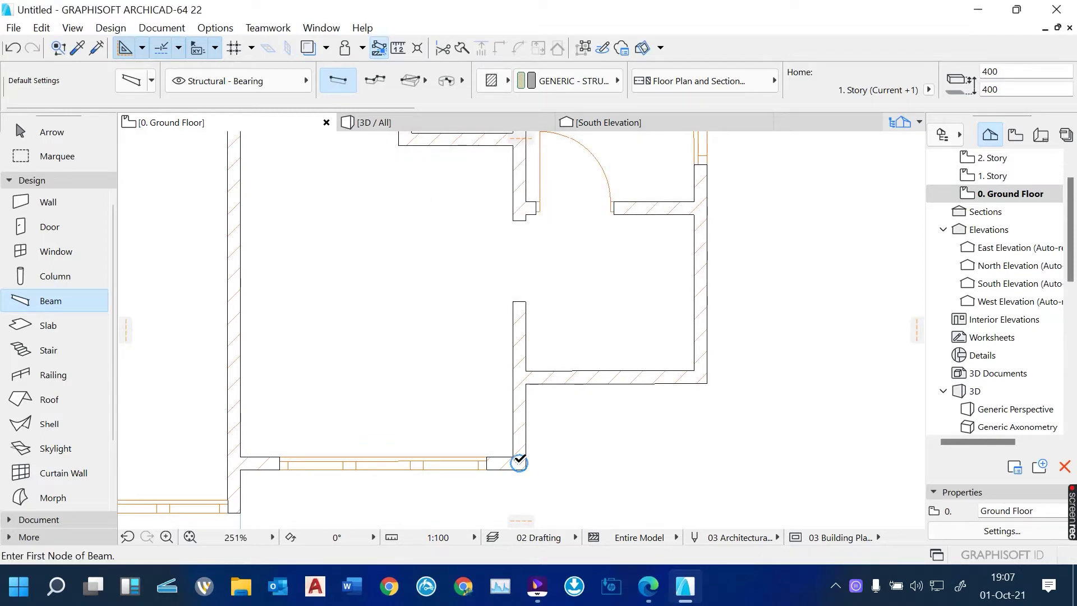
Place a beam about 3300 mm long over the windowed south wall, from the return wall's corner west to the next wall.
{"action": "left_click", "coordinate": [519, 461]}
{"action": "scroll", "coordinate": [508, 463], "scroll_direction": "down", "scroll_amount": 2}
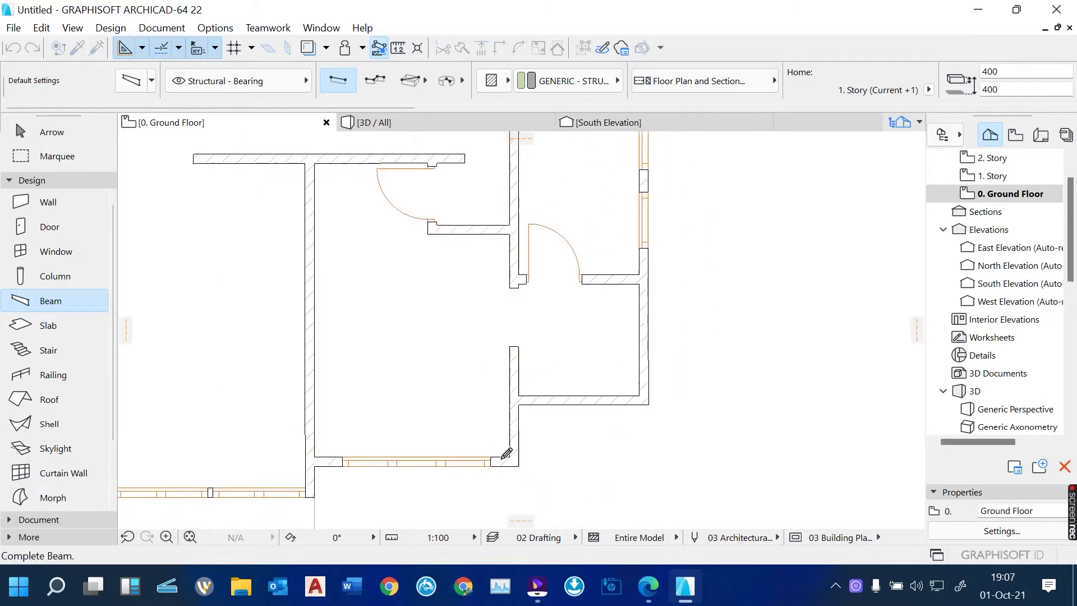
{"action": "scroll", "coordinate": [350, 461], "scroll_direction": "up", "scroll_amount": 1}
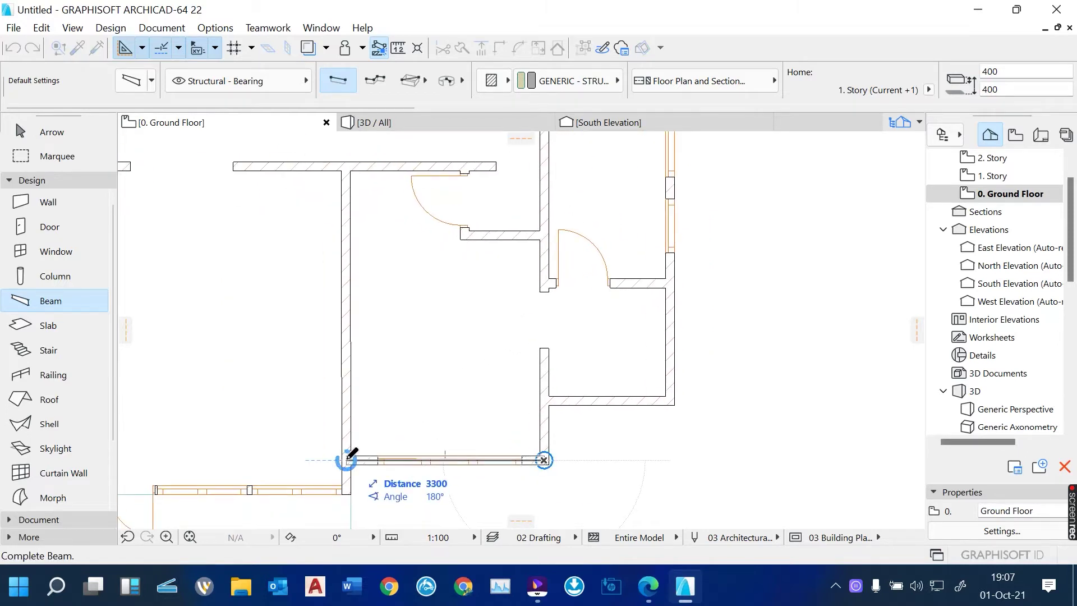
{"action": "left_click", "coordinate": [347, 459]}
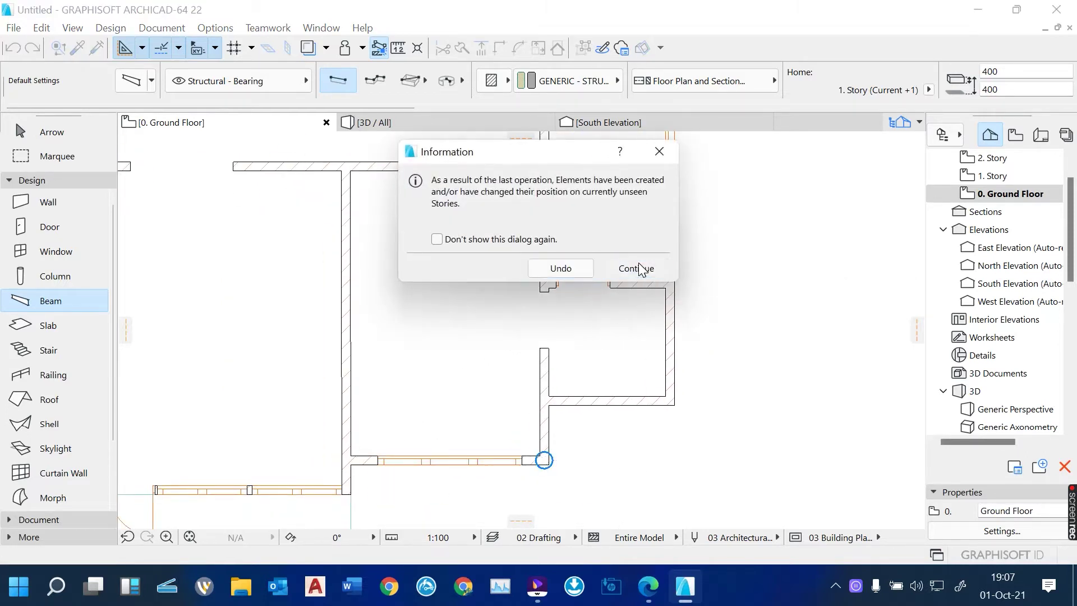
{"action": "left_click", "coordinate": [637, 269]}
Place a beam about 6880 mm long from the central interior wall junction south along the wall to the south porch's east column.
{"action": "scroll", "coordinate": [557, 480], "scroll_direction": "down", "scroll_amount": 4}
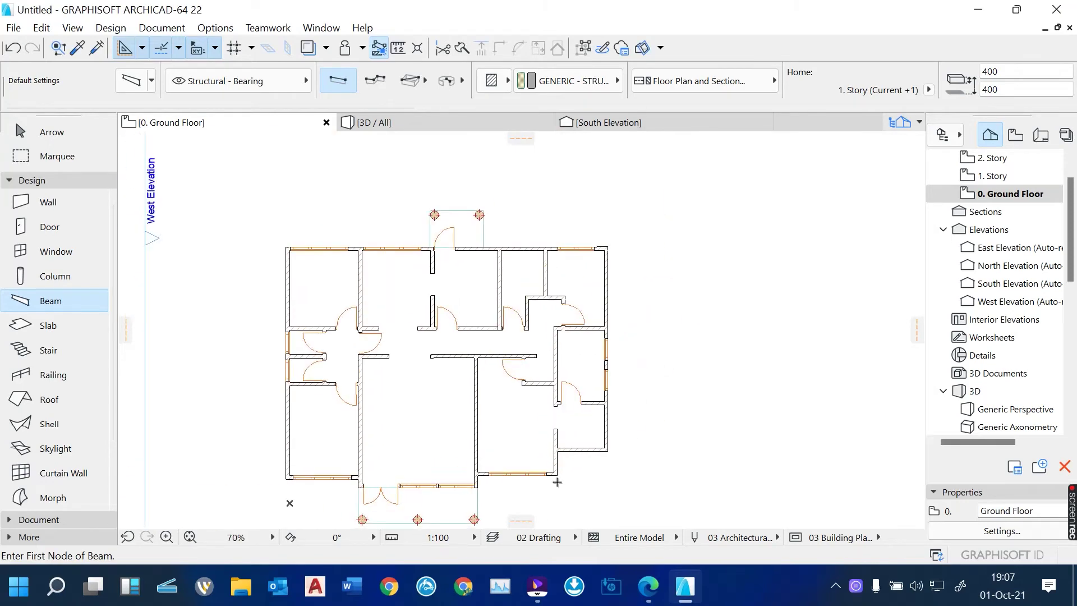
{"action": "scroll", "coordinate": [477, 363], "scroll_direction": "up", "scroll_amount": 5}
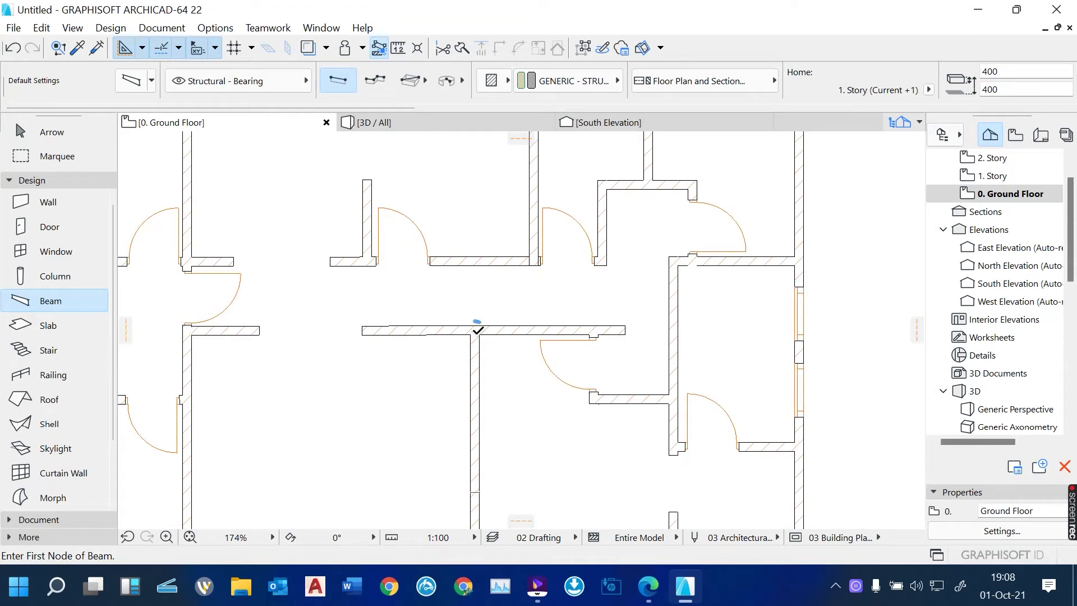
{"action": "left_click", "coordinate": [477, 330]}
{"action": "scroll", "coordinate": [476, 331], "scroll_direction": "down", "scroll_amount": 5}
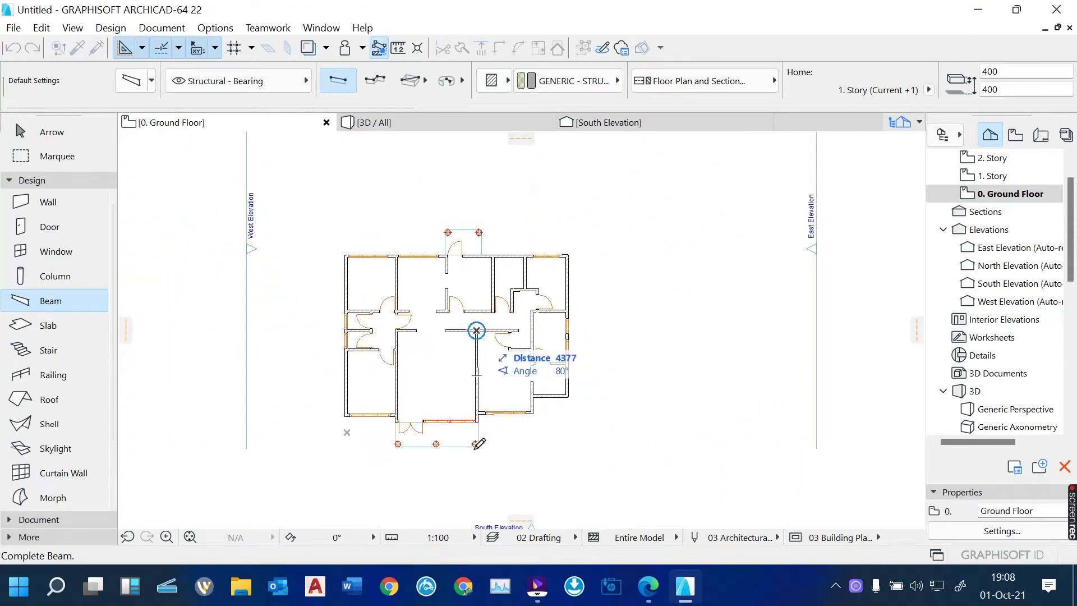
{"action": "scroll", "coordinate": [479, 444], "scroll_direction": "up", "scroll_amount": 8}
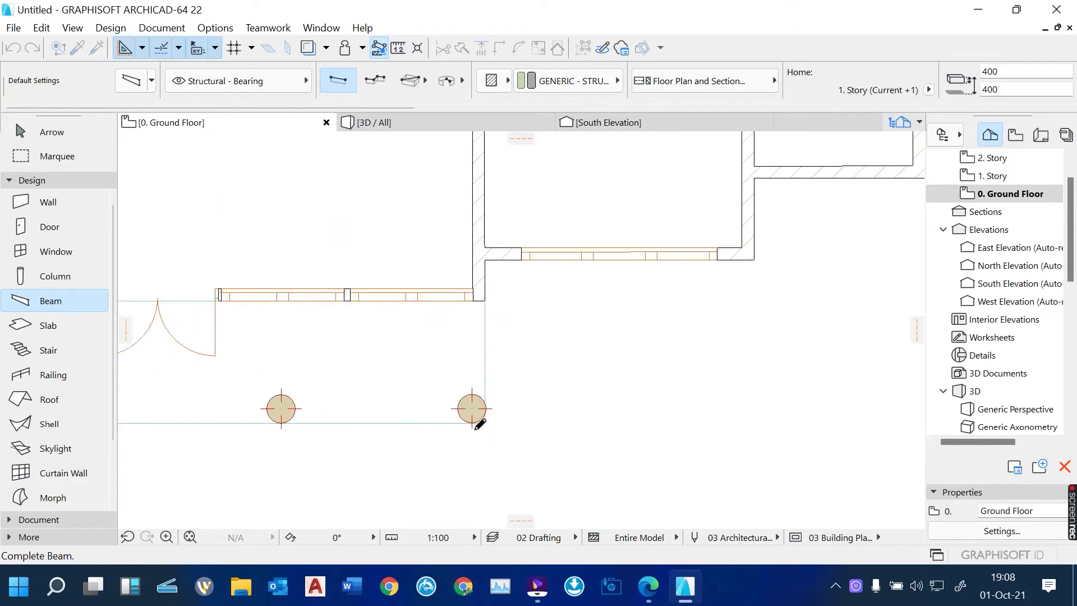
{"action": "scroll", "coordinate": [479, 424], "scroll_direction": "up", "scroll_amount": 2}
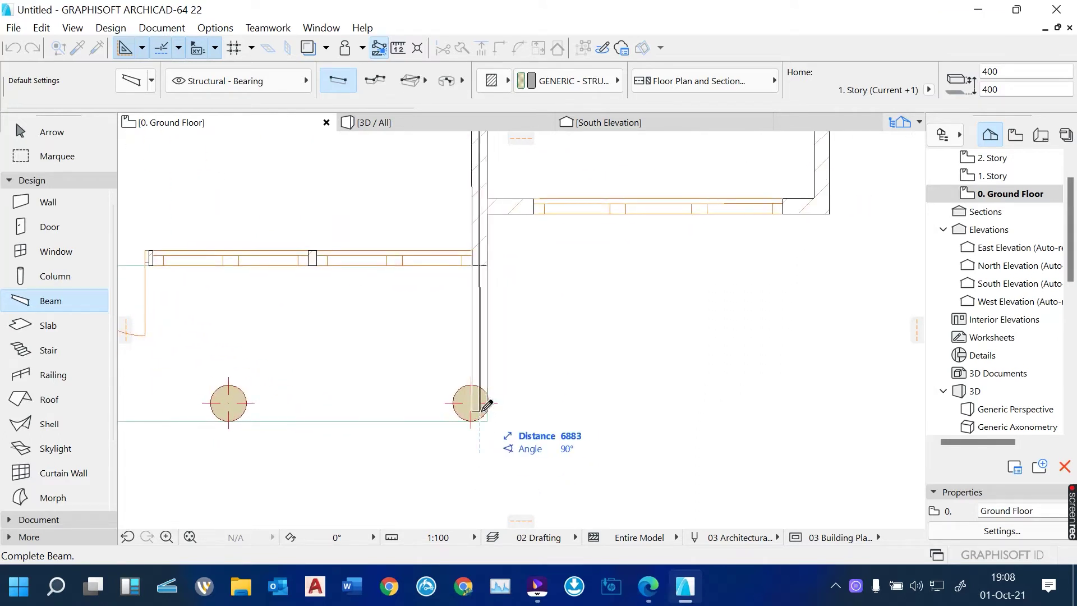
{"action": "left_click", "coordinate": [487, 404]}
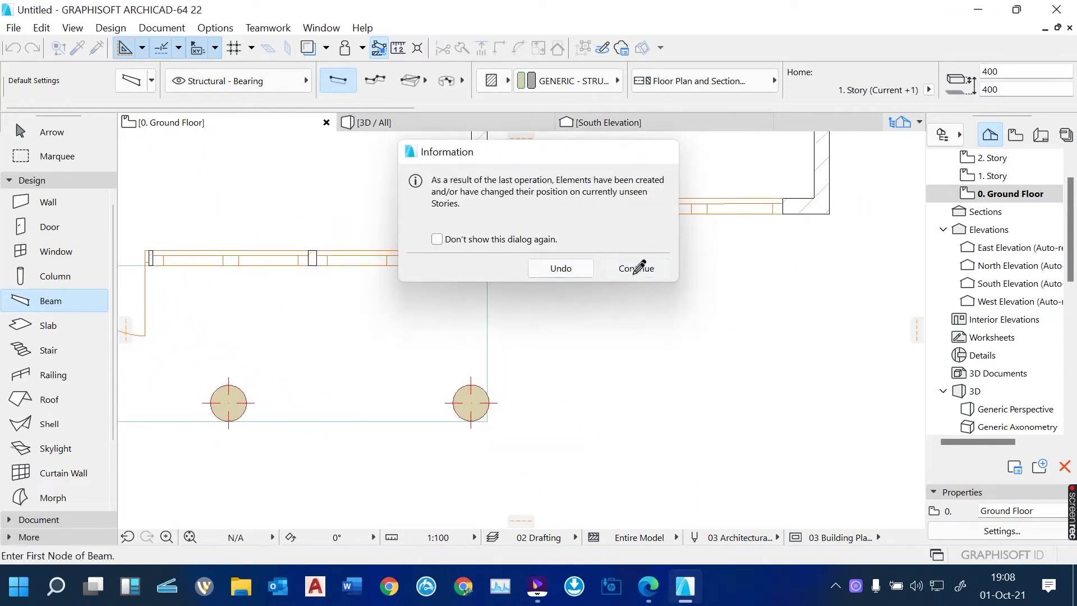
{"action": "left_click", "coordinate": [634, 268]}
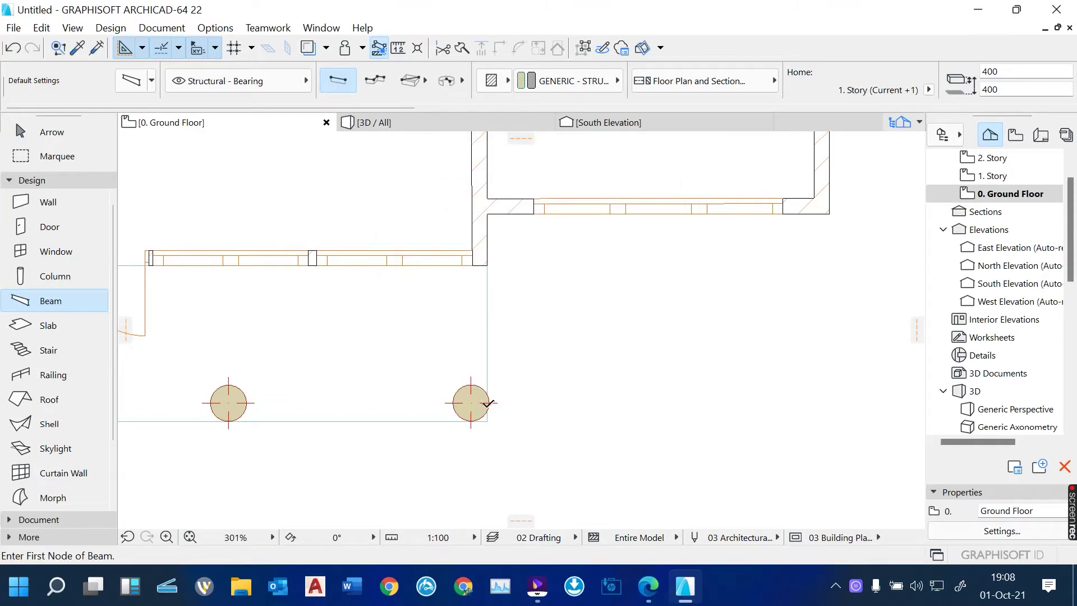
Place a horizontal beam about 4830 mm long across the three south porch columns, from the east column to the west one.
{"action": "left_click", "coordinate": [483, 403]}
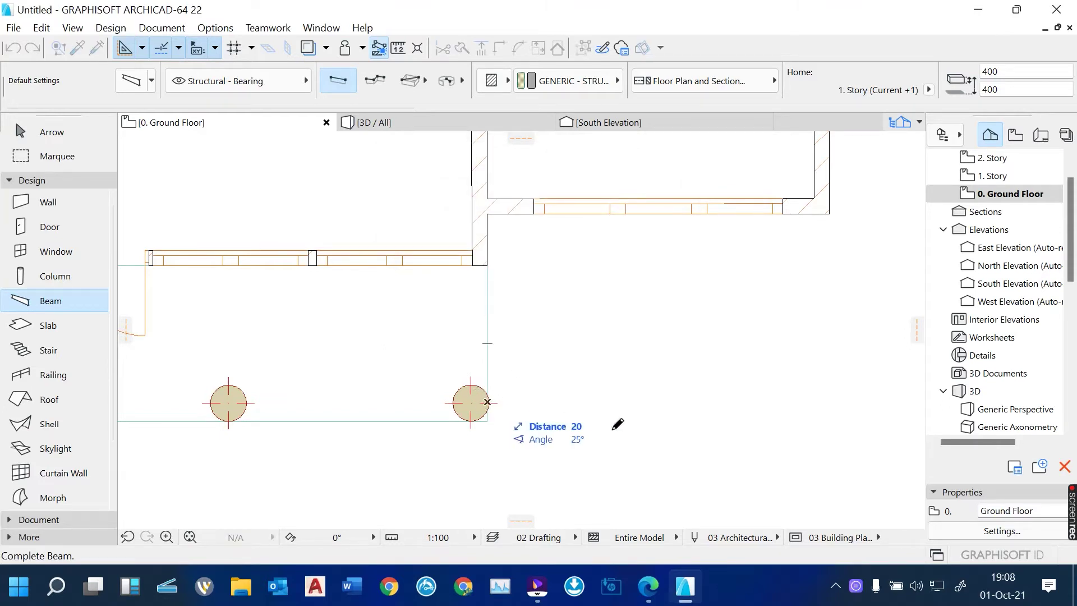
{"action": "scroll", "coordinate": [618, 427], "scroll_direction": "down", "scroll_amount": 2}
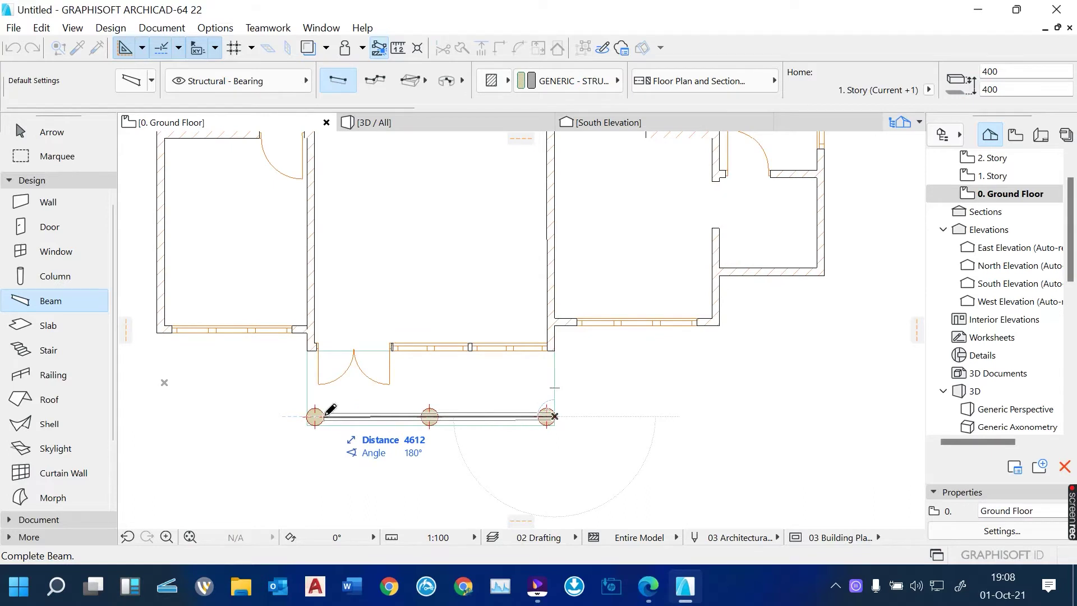
{"action": "scroll", "coordinate": [331, 410], "scroll_direction": "up", "scroll_amount": 2}
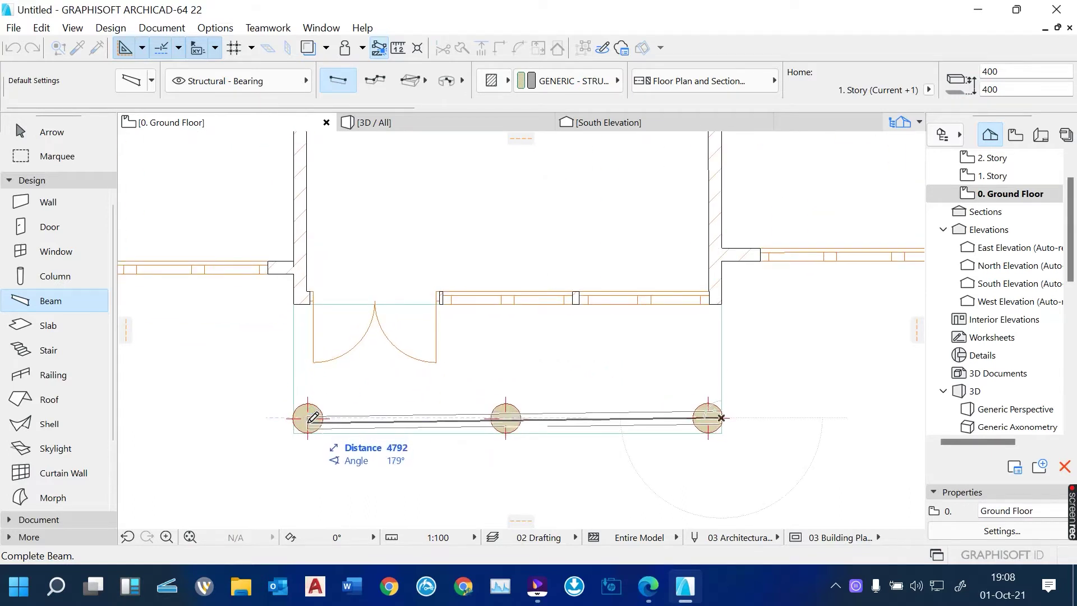
{"action": "scroll", "coordinate": [313, 418], "scroll_direction": "up", "scroll_amount": 2}
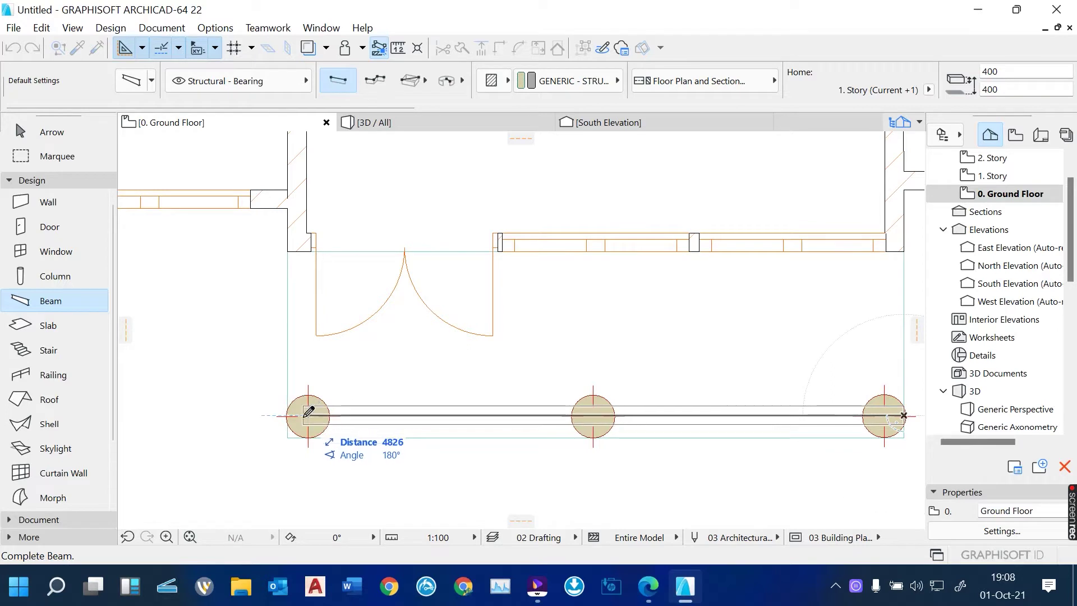
{"action": "left_click", "coordinate": [308, 412]}
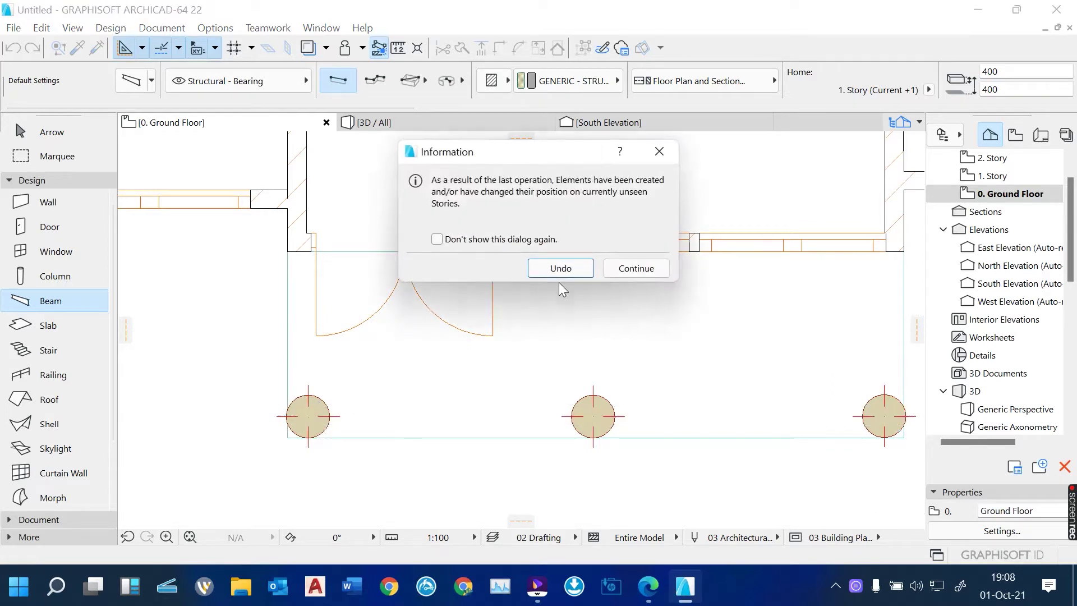
{"action": "left_click", "coordinate": [631, 269]}
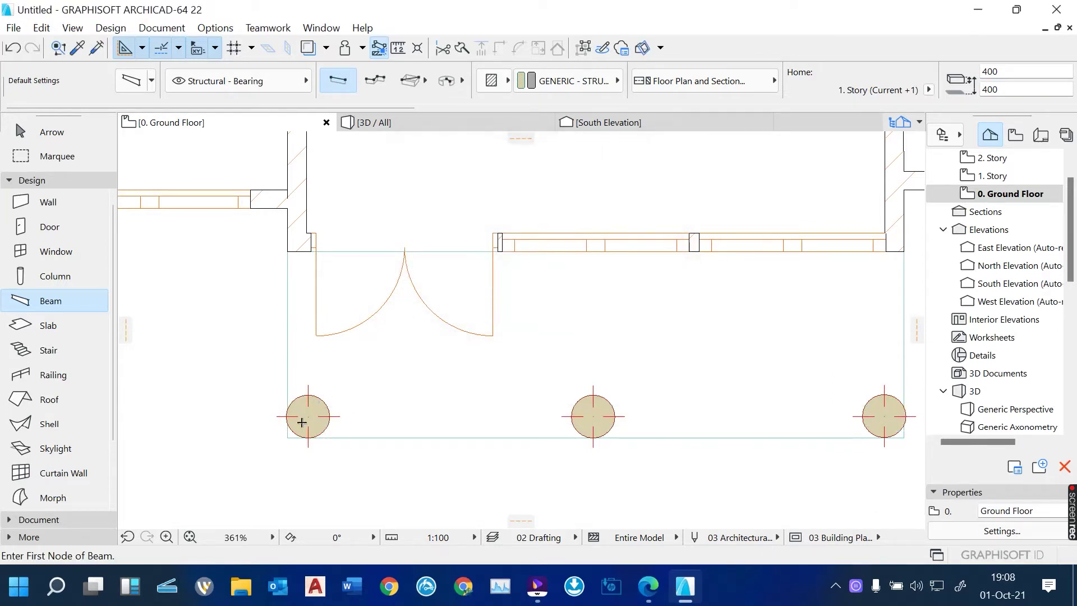
Place a beam about 11260 mm long from the south porch's west column north along the wall line to the north exterior wall.
{"action": "left_click", "coordinate": [299, 417]}
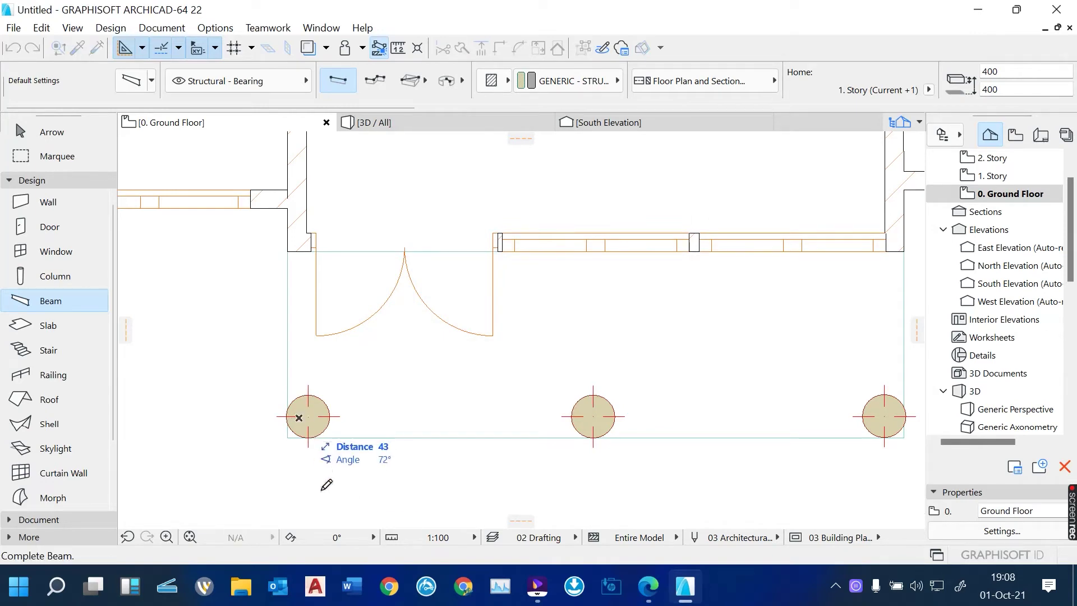
{"action": "scroll", "coordinate": [325, 491], "scroll_direction": "down", "scroll_amount": 5}
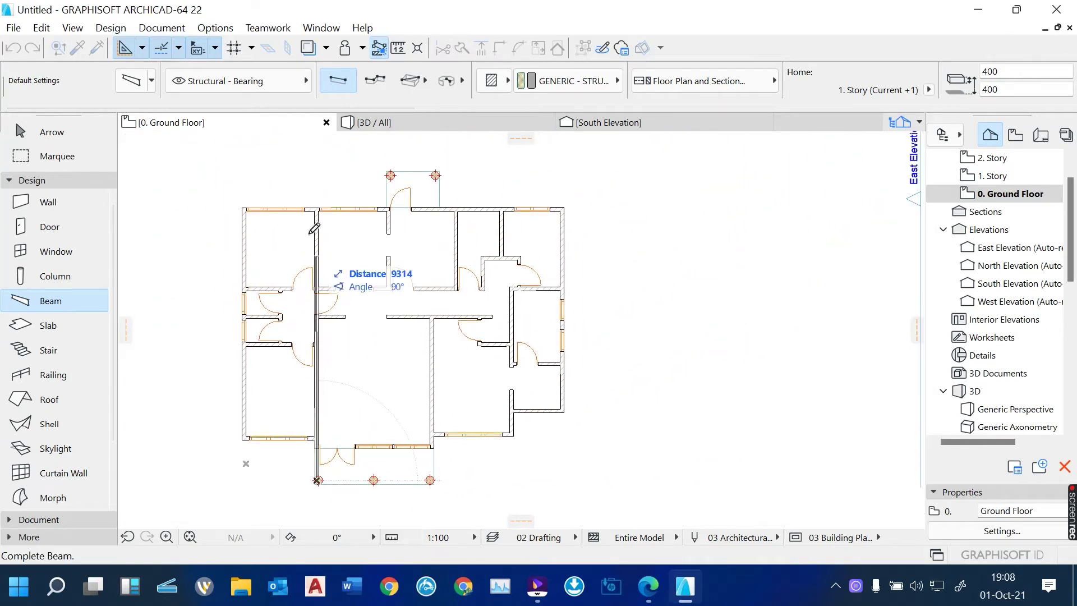
{"action": "scroll", "coordinate": [323, 206], "scroll_direction": "up", "scroll_amount": 5}
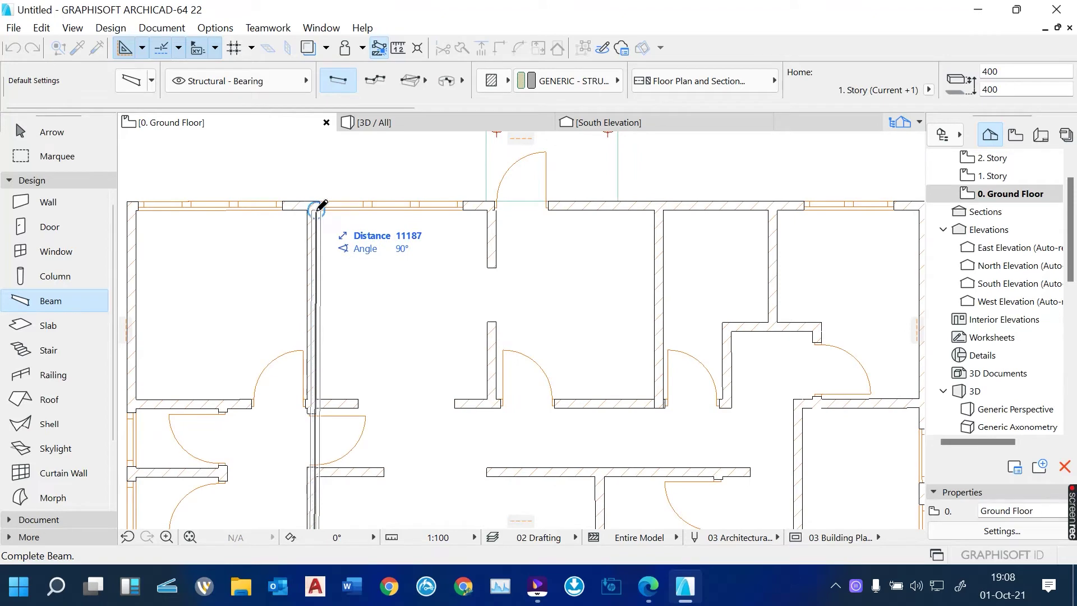
{"action": "scroll", "coordinate": [321, 206], "scroll_direction": "up", "scroll_amount": 3}
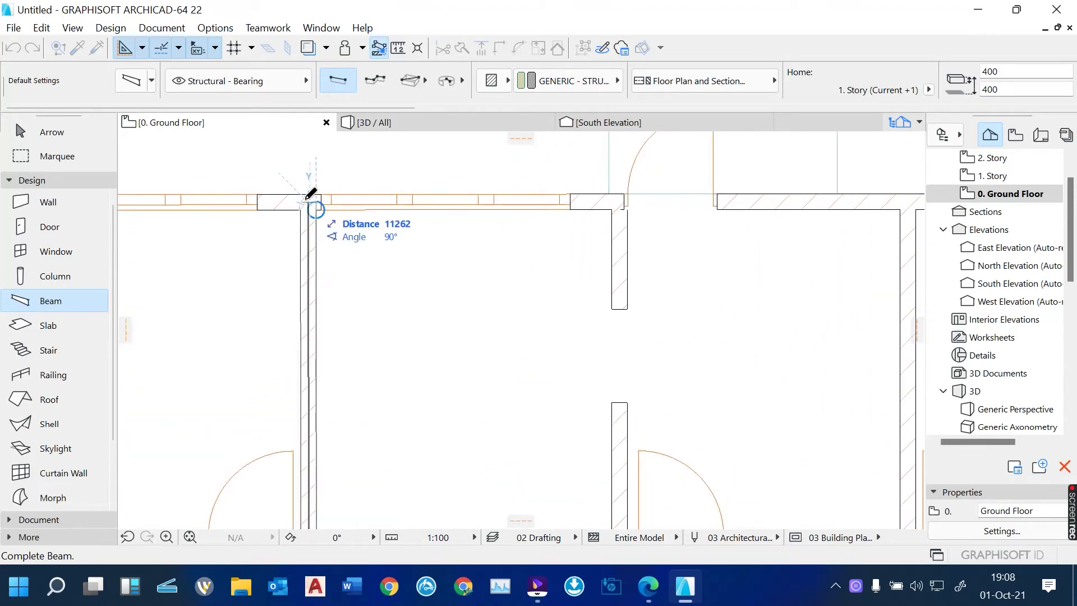
{"action": "left_click", "coordinate": [308, 200]}
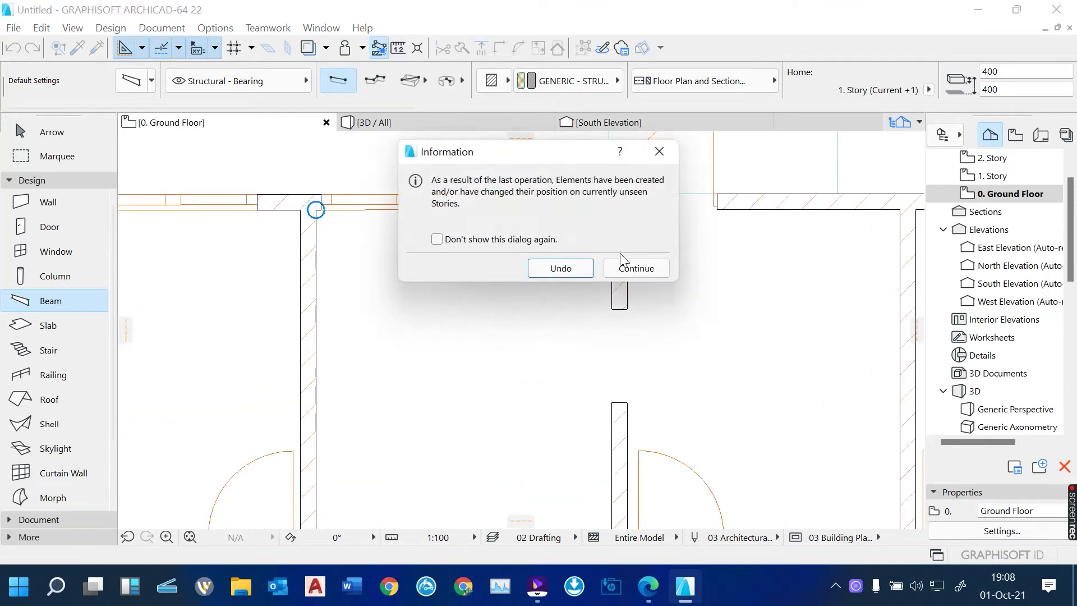
{"action": "left_click", "coordinate": [631, 265]}
Place a beam about 2930 mm long over the southwest room's windowed south wall, from its west corner east to the next wall.
{"action": "scroll", "coordinate": [355, 193], "scroll_direction": "down", "scroll_amount": 5}
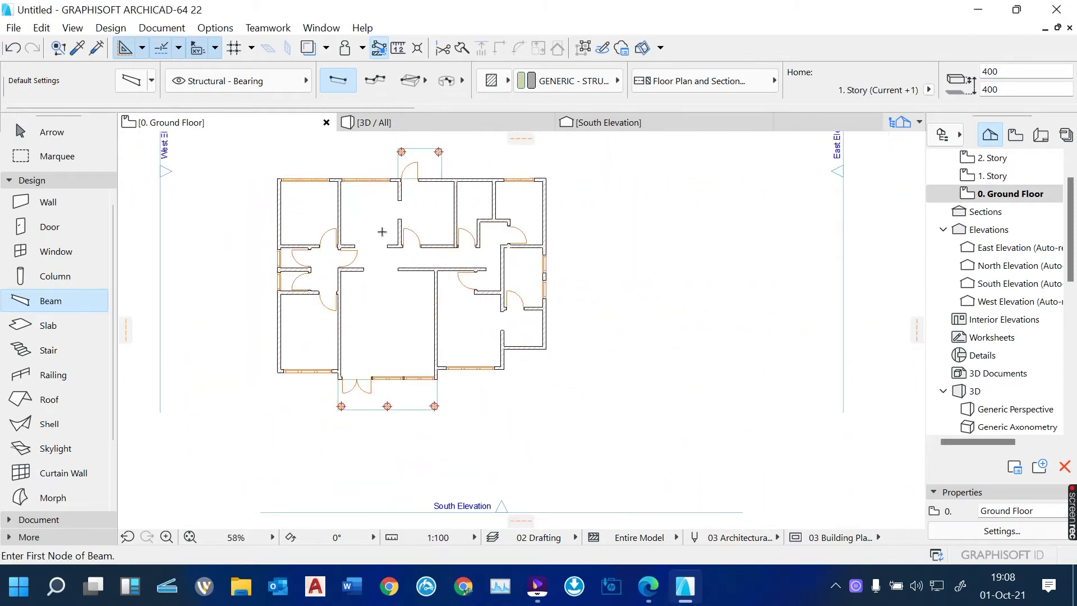
{"action": "scroll", "coordinate": [363, 366], "scroll_direction": "up", "scroll_amount": 3}
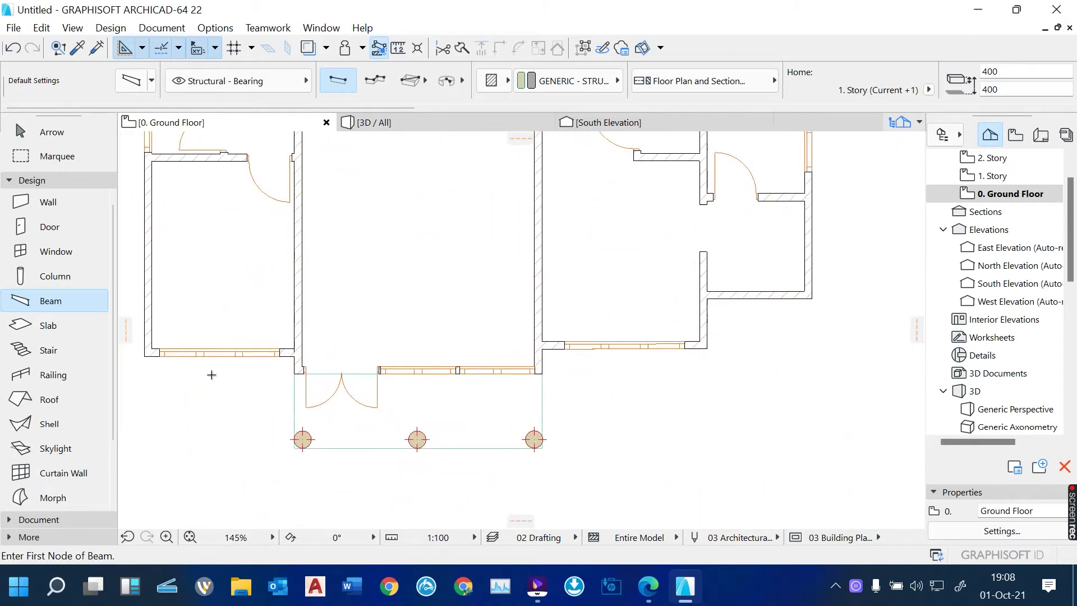
{"action": "scroll", "coordinate": [147, 351], "scroll_direction": "up", "scroll_amount": 3}
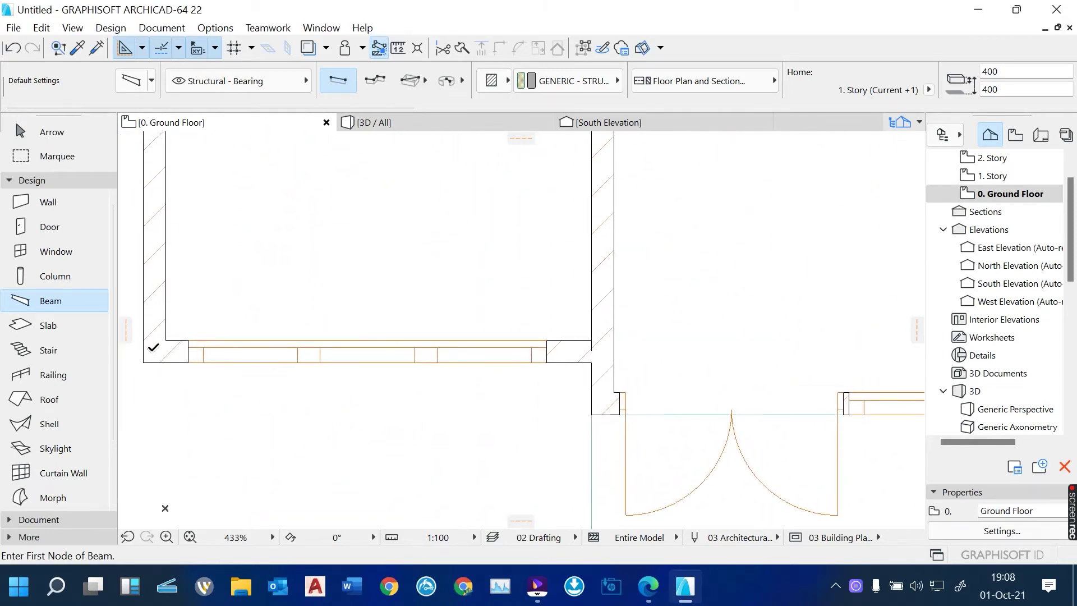
{"action": "left_click", "coordinate": [284, 347]}
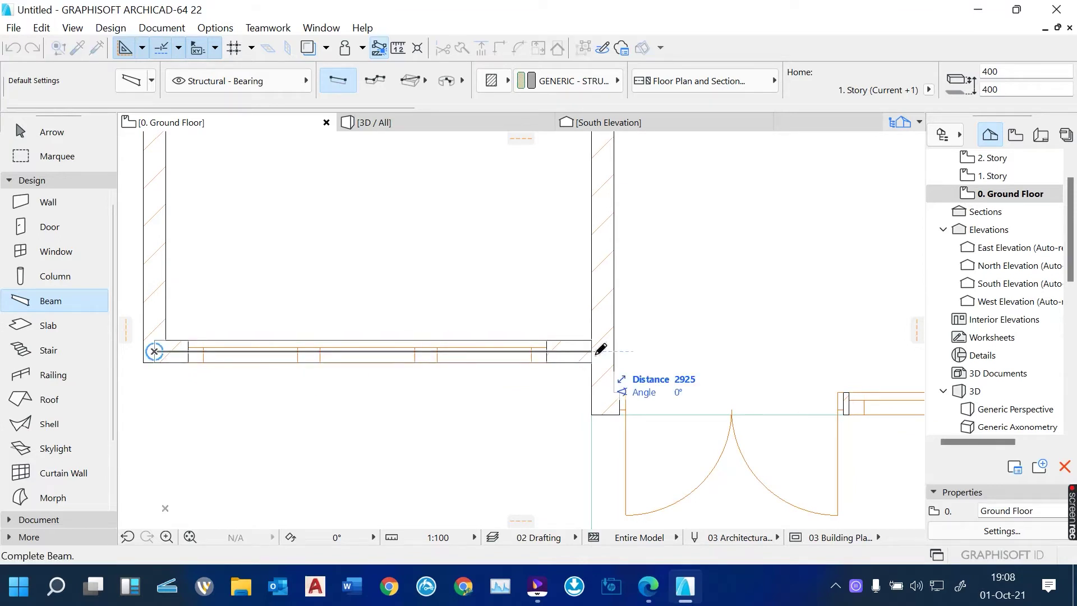
{"action": "left_click", "coordinate": [614, 350]}
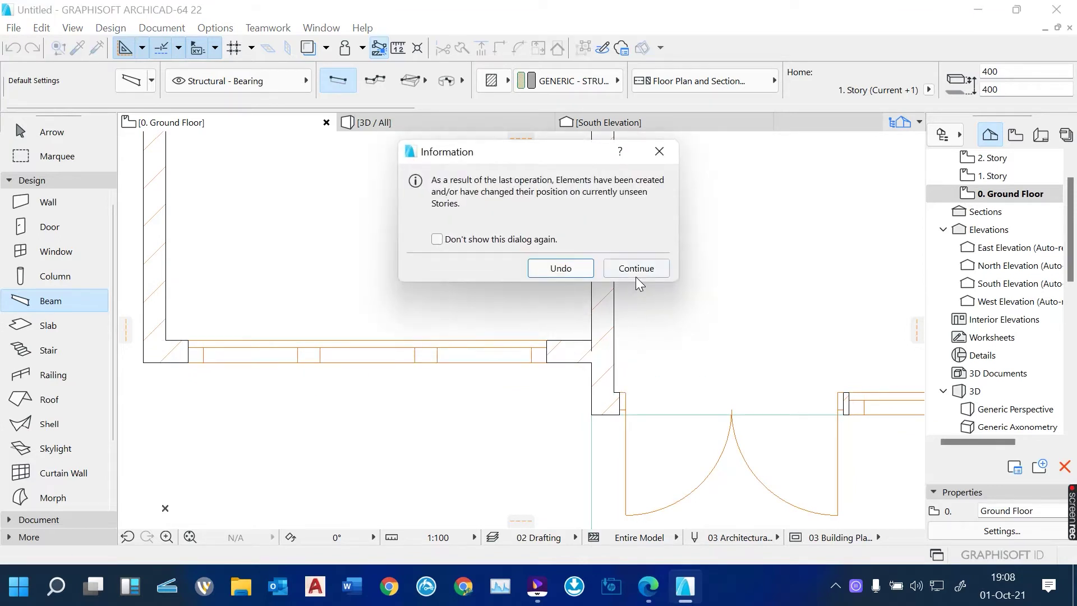
{"action": "left_click", "coordinate": [635, 271]}
Place a beam over the lounge's south wall, from the corner beside the double door east to the opposite wall corner.
{"action": "scroll", "coordinate": [373, 344], "scroll_direction": "down", "scroll_amount": 3}
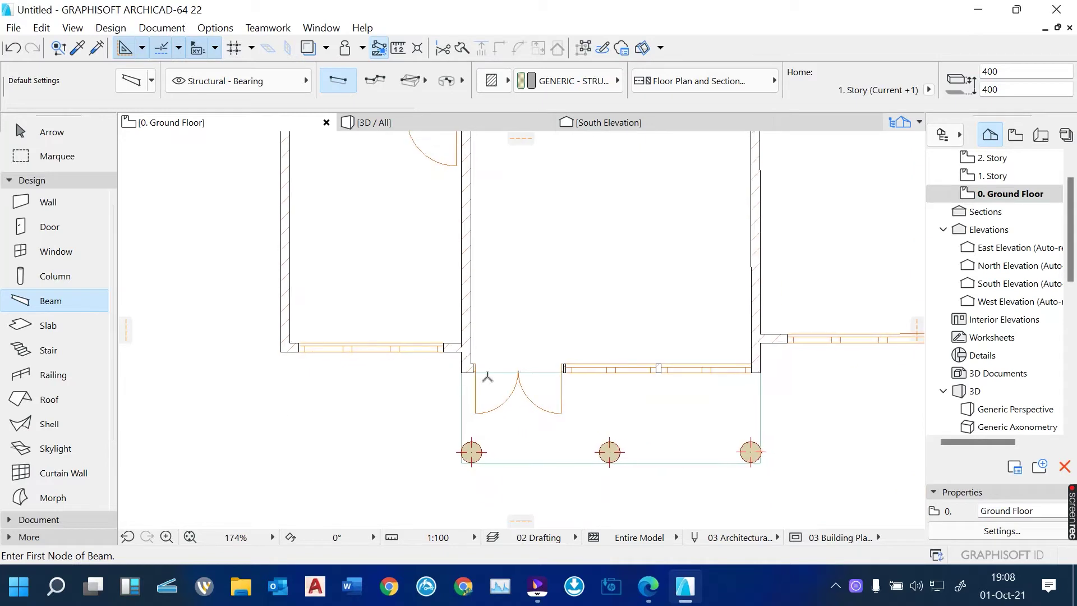
{"action": "scroll", "coordinate": [424, 350], "scroll_direction": "up", "scroll_amount": 4}
{"action": "left_click", "coordinate": [423, 351]}
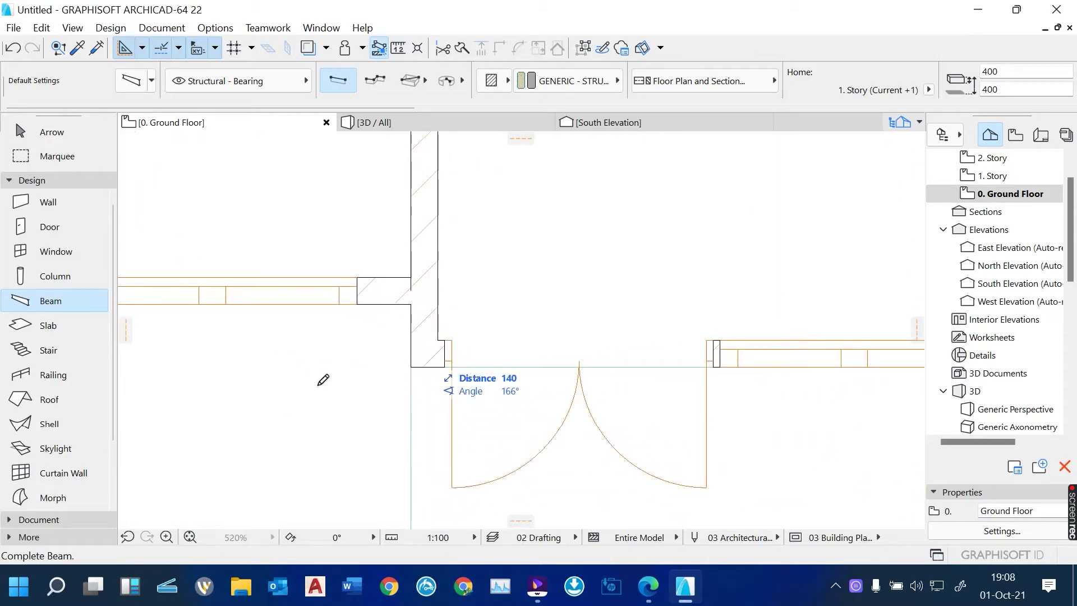
{"action": "scroll", "coordinate": [306, 385], "scroll_direction": "down", "scroll_amount": 3}
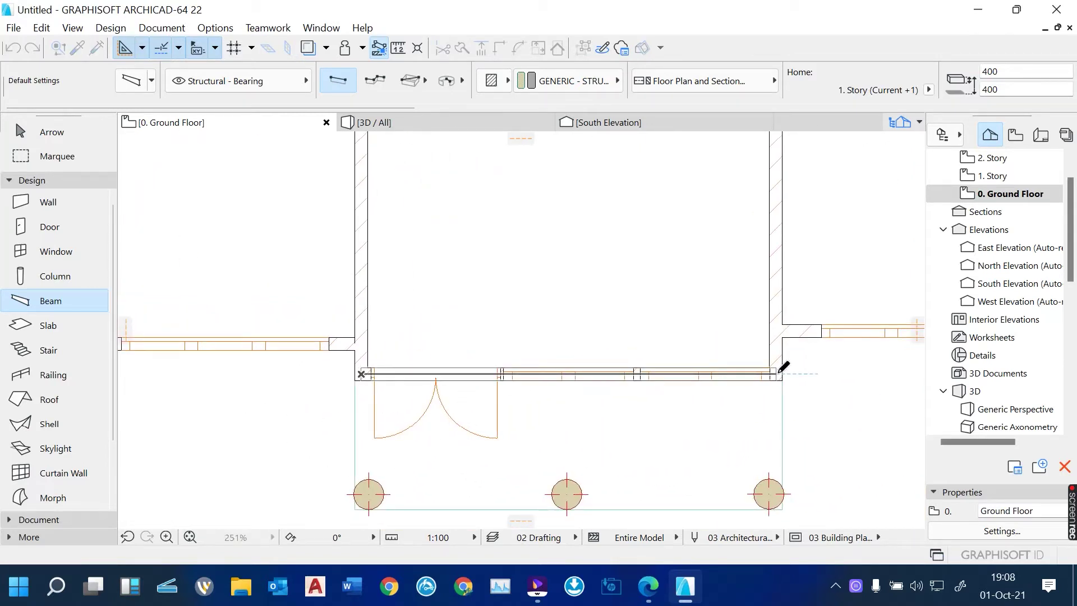
{"action": "left_click", "coordinate": [780, 372]}
{"action": "left_click", "coordinate": [643, 266]}
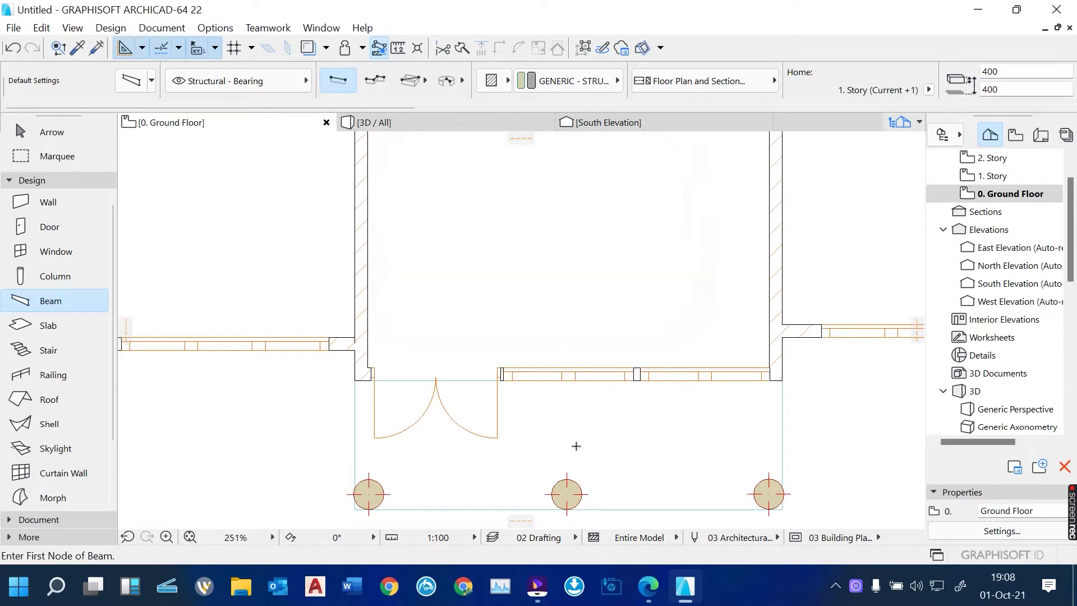
Inspect the beams over the walls and porch columns in the 3D model from several sides and from above.
{"action": "scroll", "coordinate": [576, 446], "scroll_direction": "down", "scroll_amount": 3}
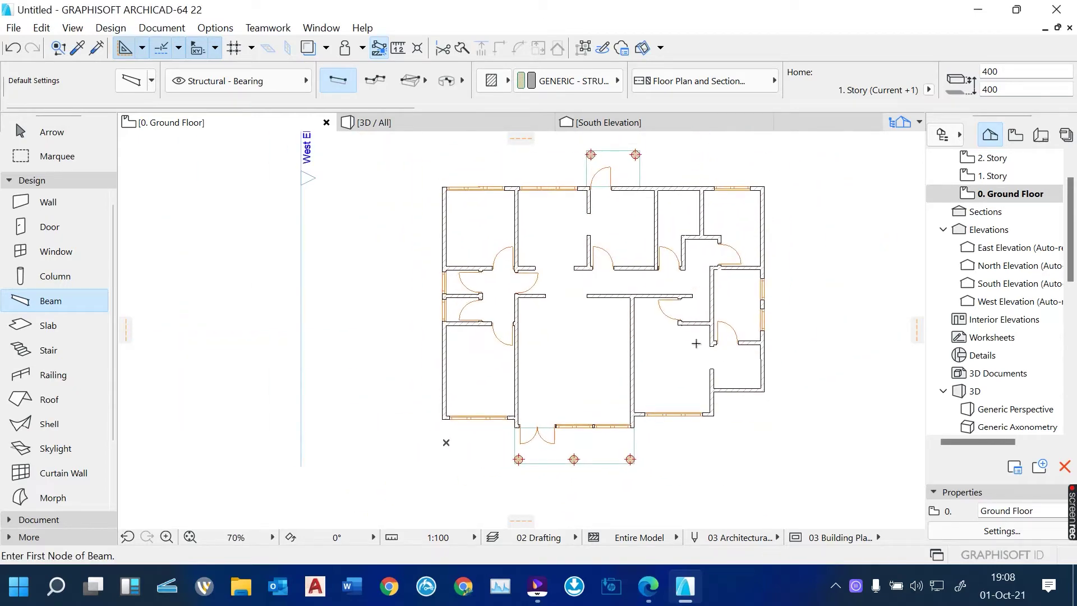
{"action": "left_click", "coordinate": [443, 124]}
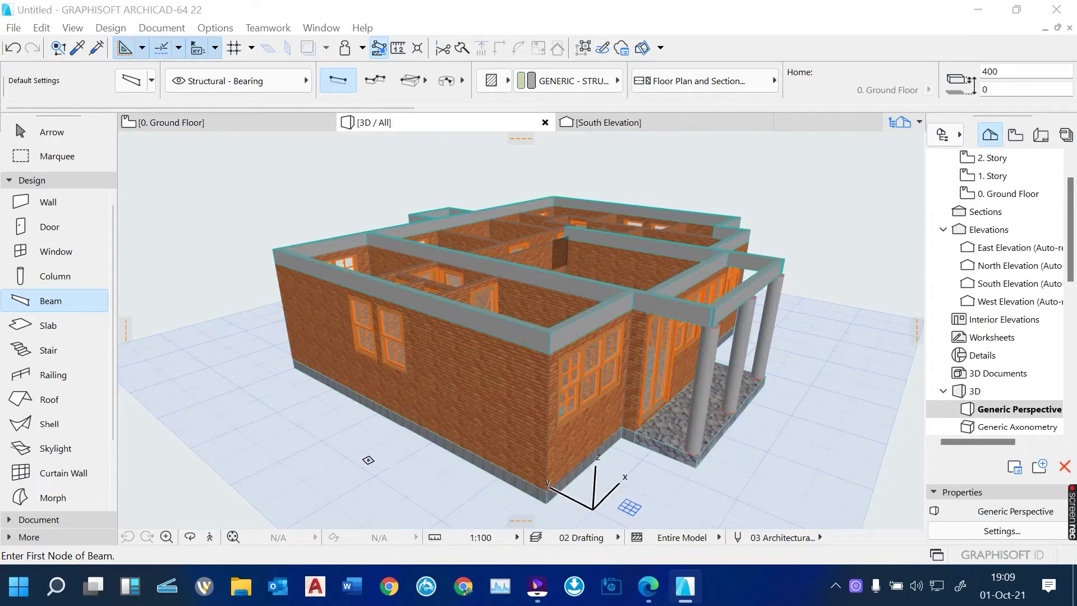
{"action": "left_click", "coordinate": [189, 537]}
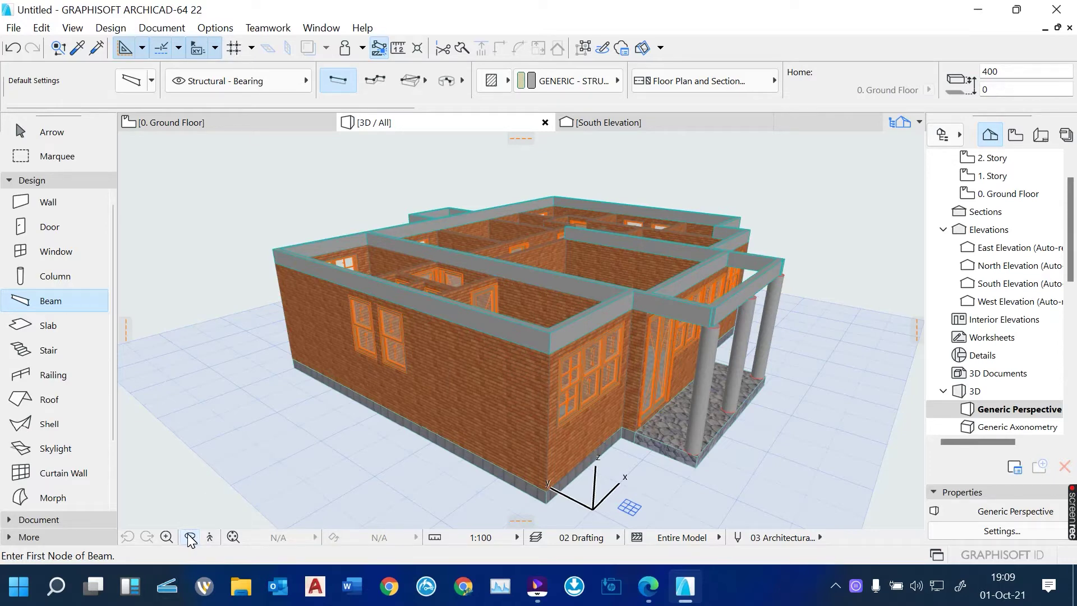
{"action": "left_click", "coordinate": [188, 535]}
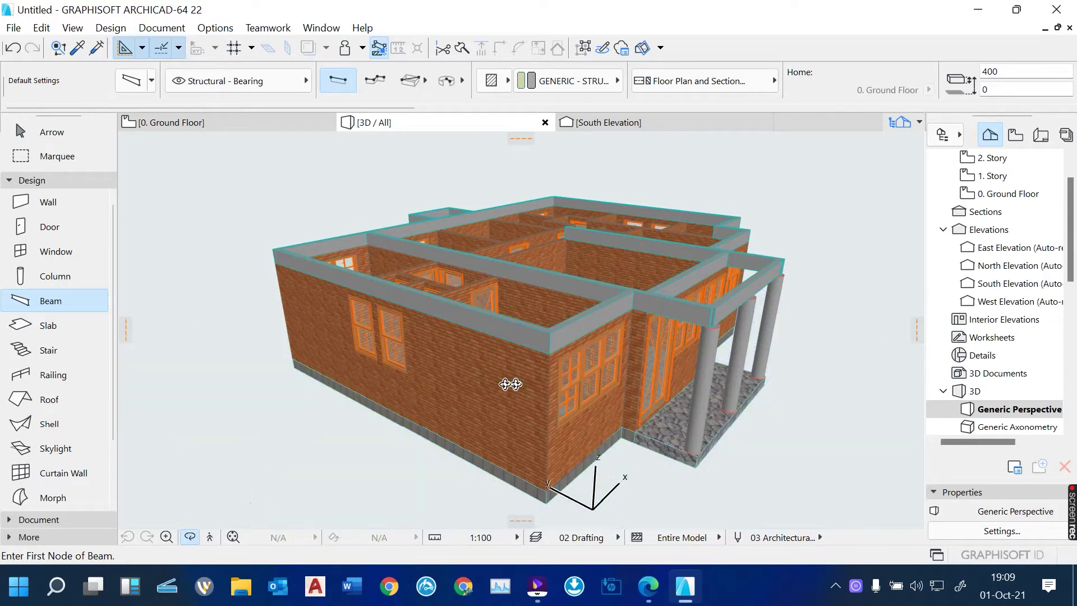
{"action": "left_click_drag", "start_coordinate": [511, 385], "coordinate": [261, 406]}
{"action": "scroll", "coordinate": [238, 316], "scroll_direction": "down", "scroll_amount": 2}
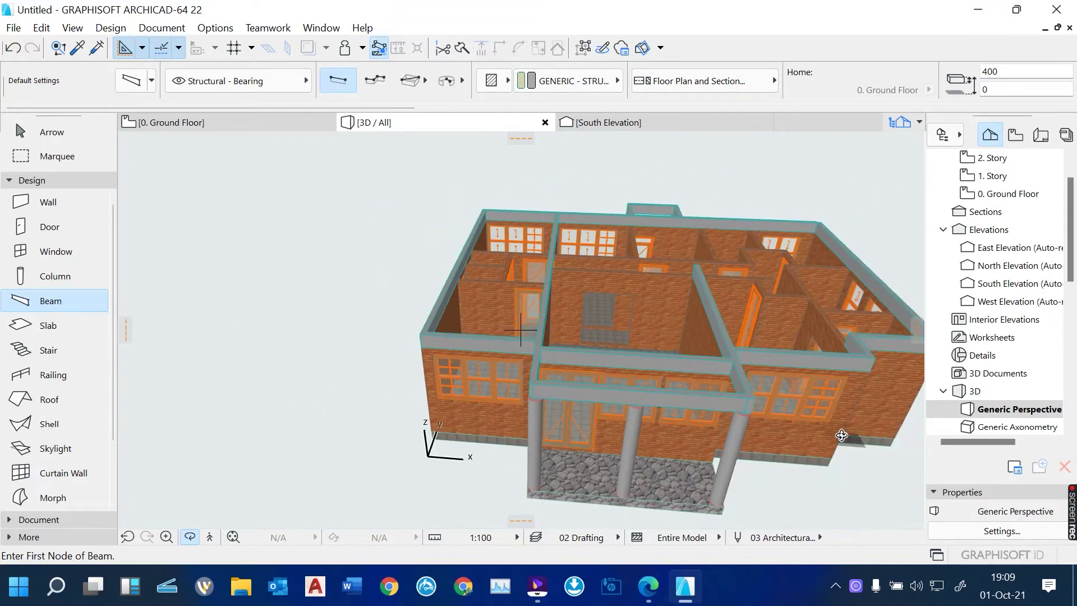
{"action": "scroll", "coordinate": [844, 436], "scroll_direction": "up", "scroll_amount": 3}
{"action": "scroll", "coordinate": [841, 435], "scroll_direction": "up", "scroll_amount": 10}
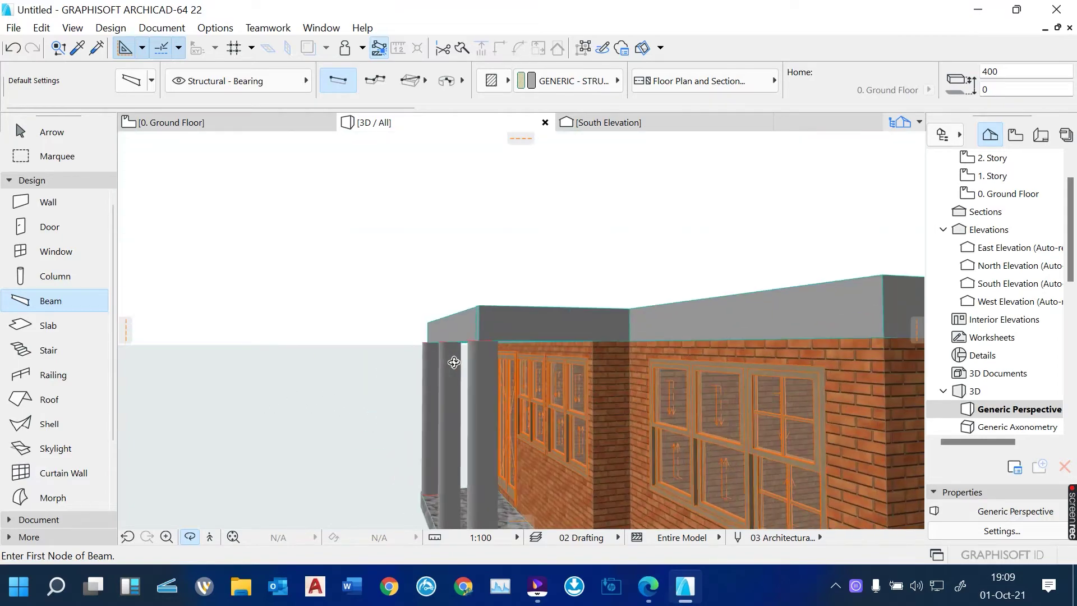
{"action": "left_click_drag", "start_coordinate": [361, 363], "coordinate": [344, 361]}
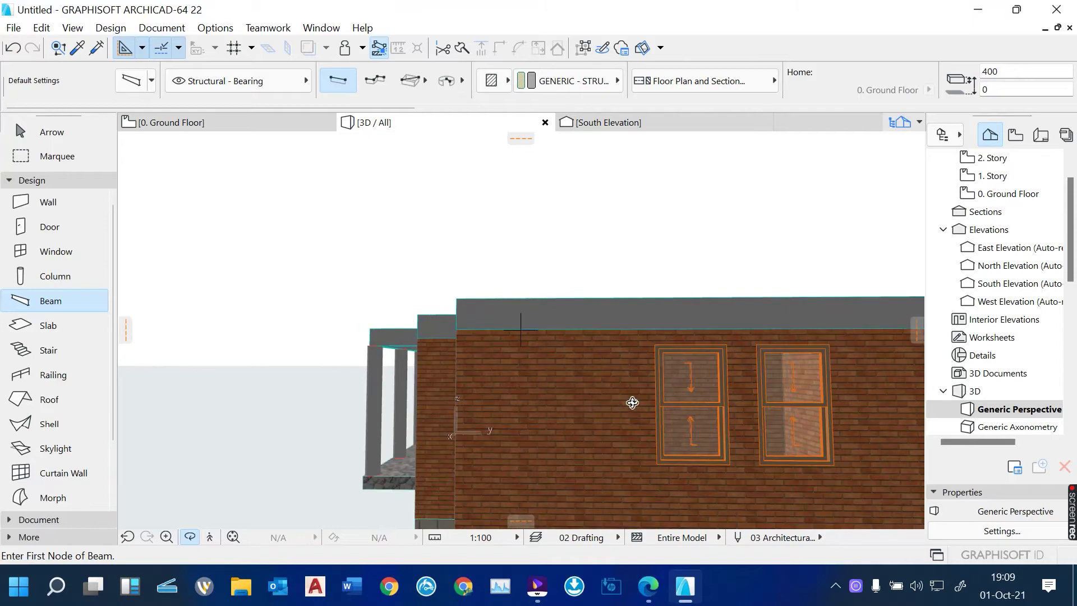
{"action": "scroll", "coordinate": [700, 399], "scroll_direction": "down", "scroll_amount": 10}
{"action": "scroll", "coordinate": [820, 432], "scroll_direction": "down", "scroll_amount": 2}
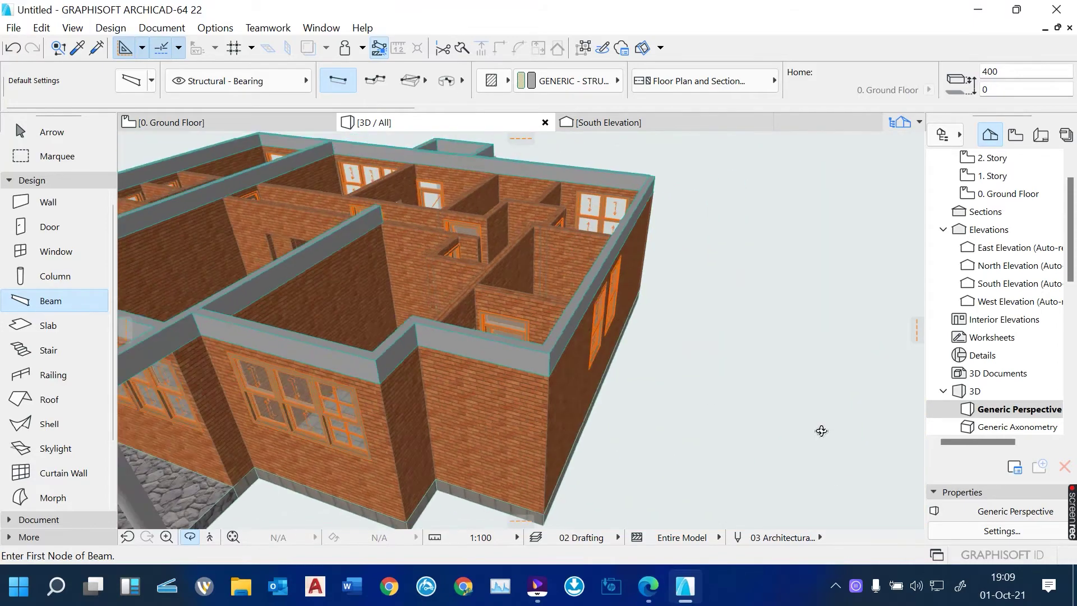
{"action": "scroll", "coordinate": [317, 268], "scroll_direction": "up", "scroll_amount": 2}
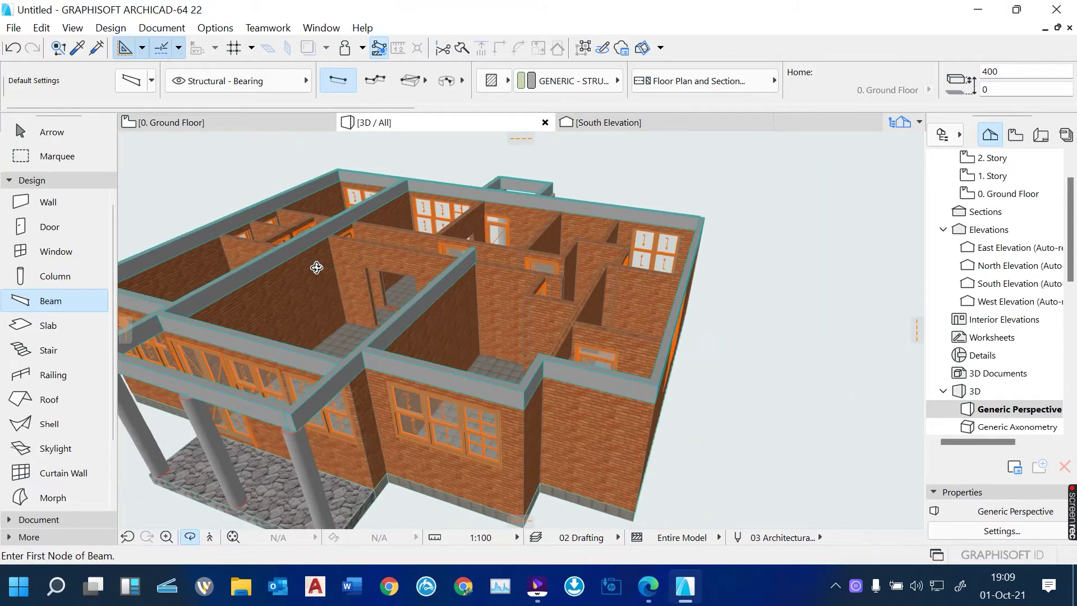
{"action": "left_click_drag", "start_coordinate": [328, 291], "coordinate": [498, 314]}
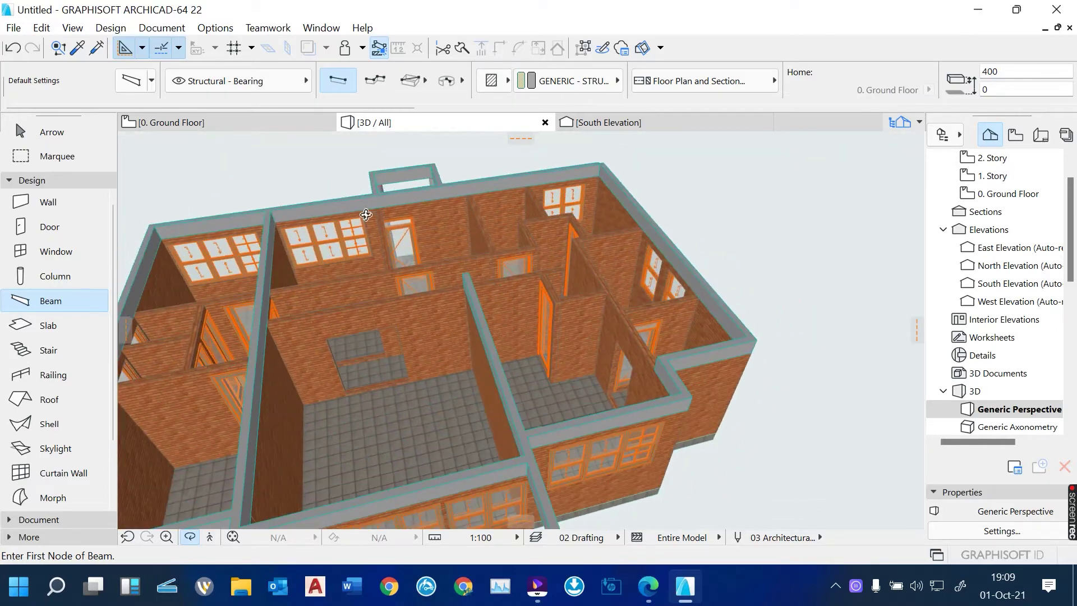
Return to the ground-floor plan, switch to FLOOR PLAN.pdf in Edge, and examine its walls, openings and porches from north to south.
{"action": "left_click", "coordinate": [230, 127]}
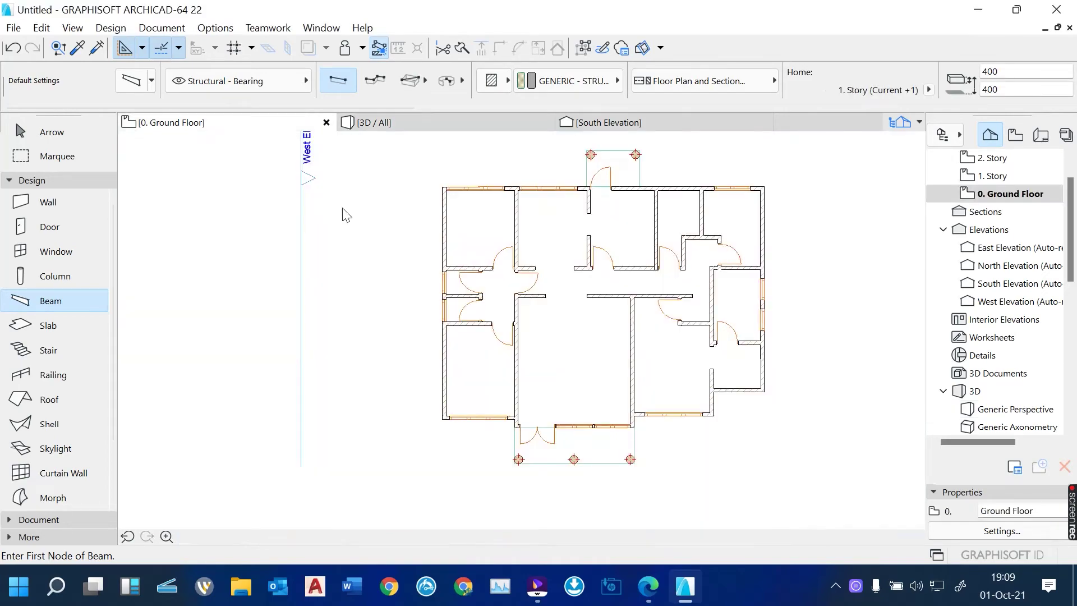
{"action": "left_click", "coordinate": [650, 585]}
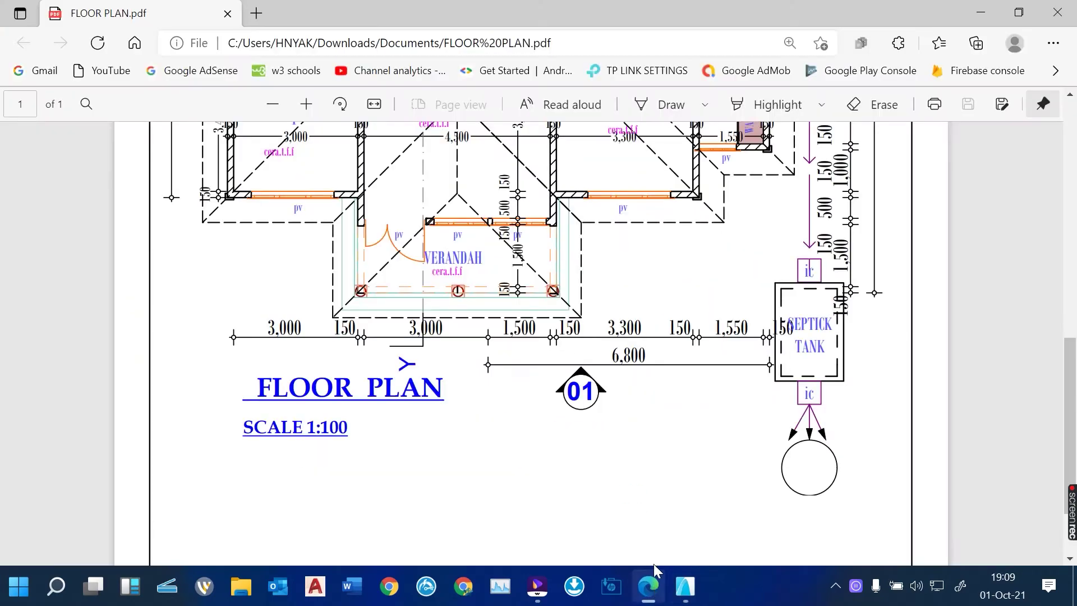
{"action": "scroll", "coordinate": [654, 561], "scroll_direction": "up", "scroll_amount": 10}
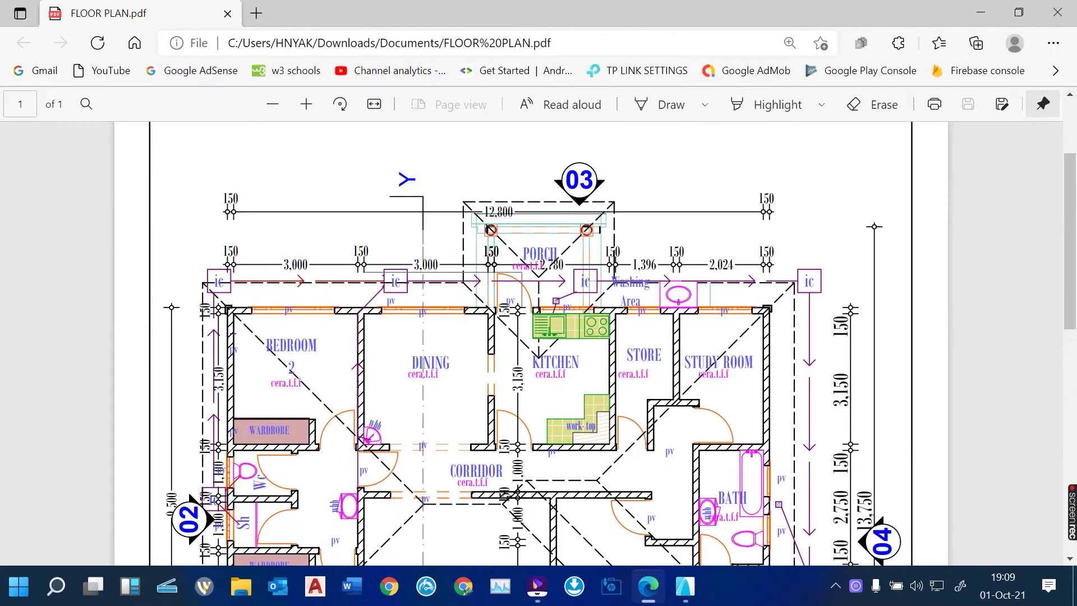
{"action": "scroll", "coordinate": [591, 230], "scroll_direction": "down", "scroll_amount": 3}
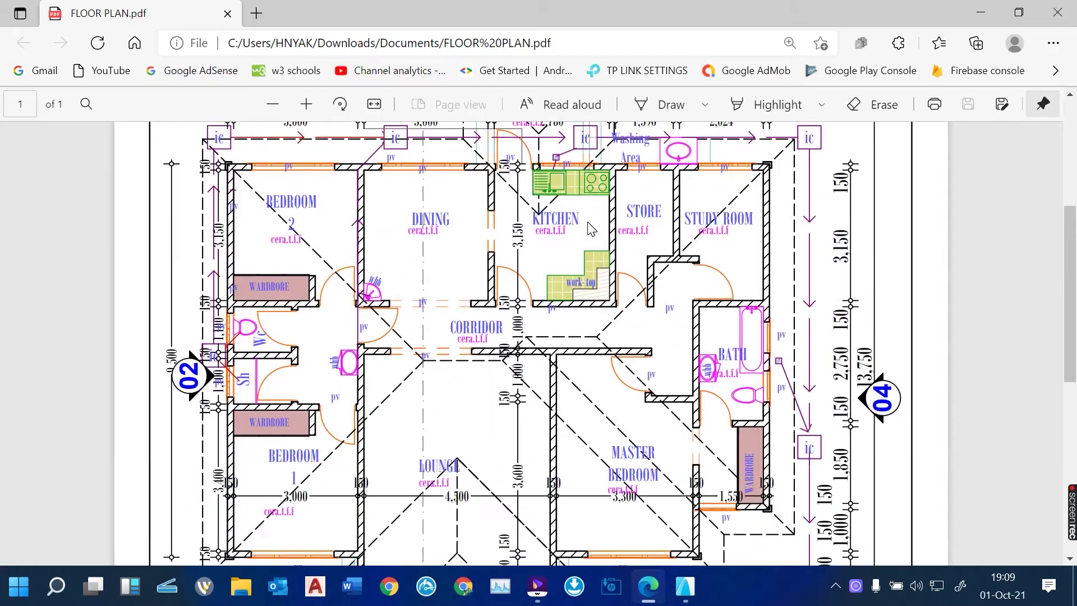
{"action": "scroll", "coordinate": [728, 366], "scroll_direction": "down", "scroll_amount": 4}
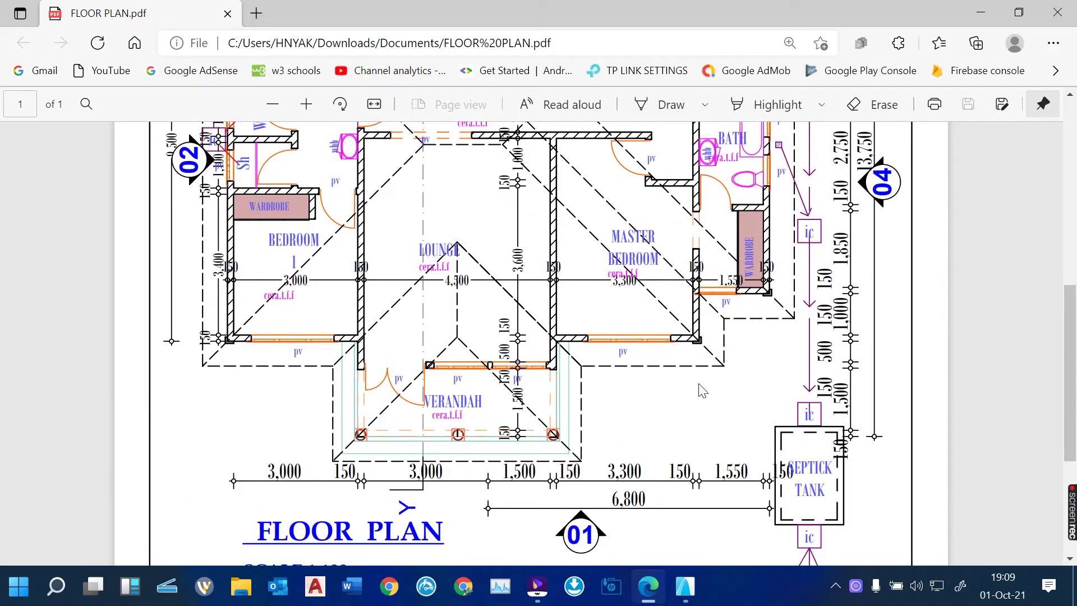
{"action": "scroll", "coordinate": [571, 416], "scroll_direction": "up", "scroll_amount": 4}
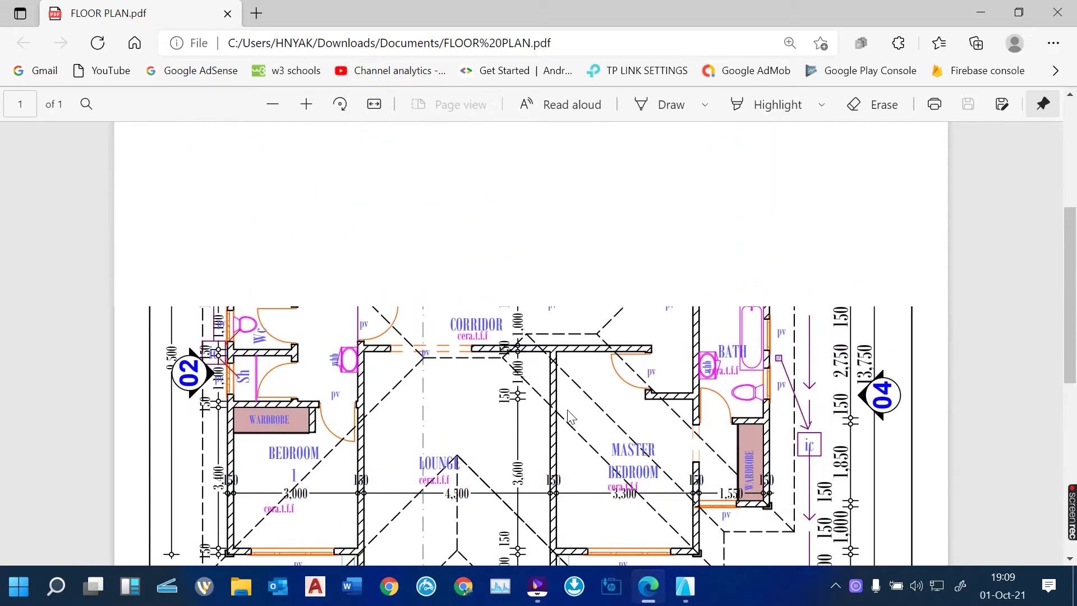
{"action": "scroll", "coordinate": [570, 416], "scroll_direction": "up", "scroll_amount": 2}
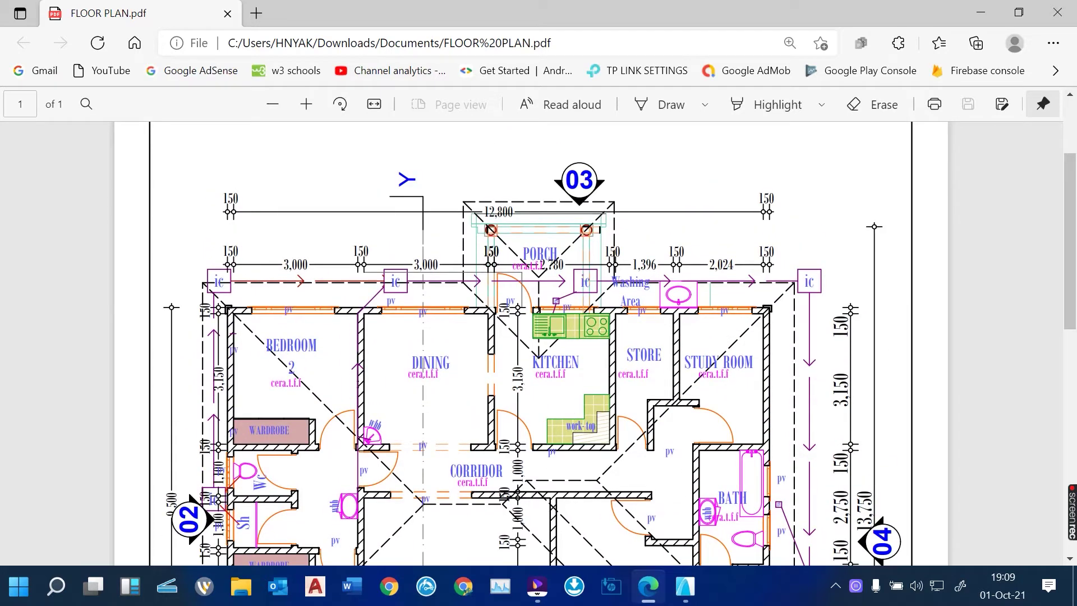
{"action": "scroll", "coordinate": [595, 343], "scroll_direction": "down", "scroll_amount": 1}
{"action": "scroll", "coordinate": [539, 343], "scroll_direction": "down", "scroll_amount": 2}
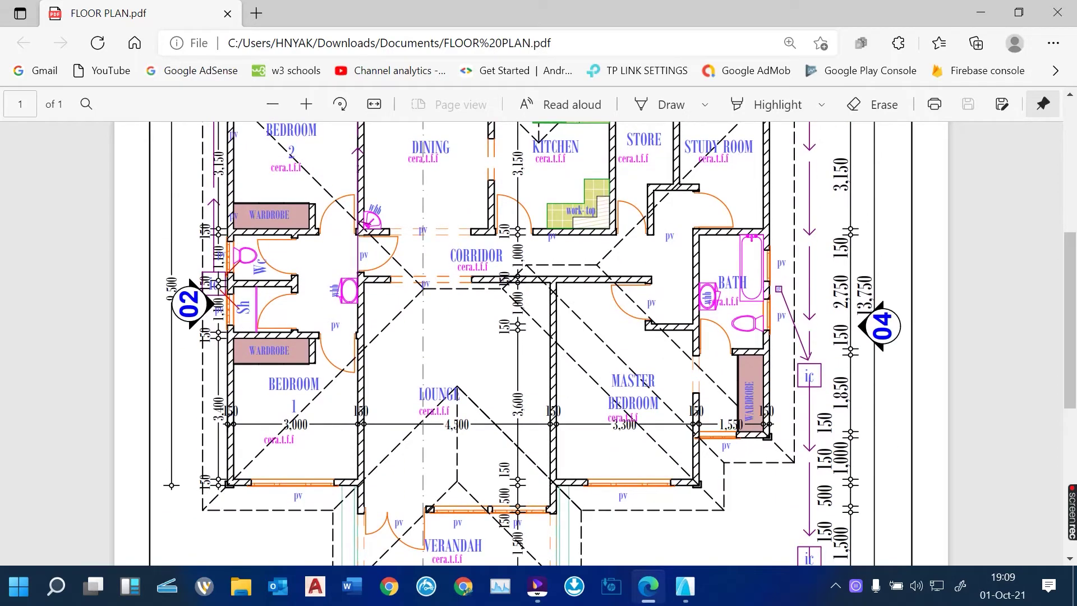
{"action": "scroll", "coordinate": [538, 342], "scroll_direction": "down", "scroll_amount": 3}
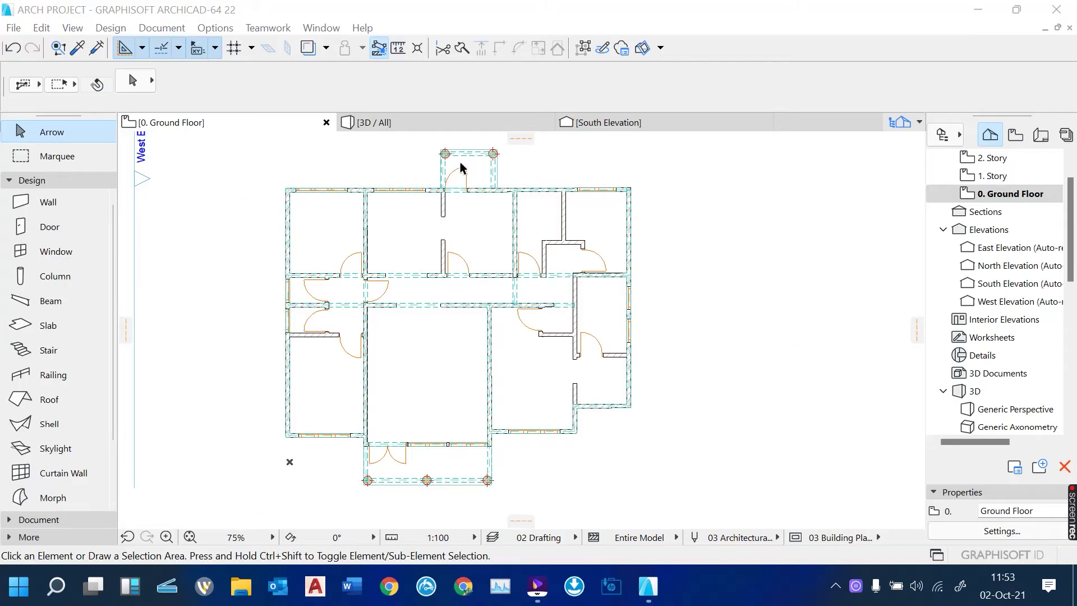
Examine the beam layout on the ARCHICAD ground-floor plan, from the north porch and corridor walls down to the south porch.
{"action": "scroll", "coordinate": [460, 167], "scroll_direction": "up", "scroll_amount": 3}
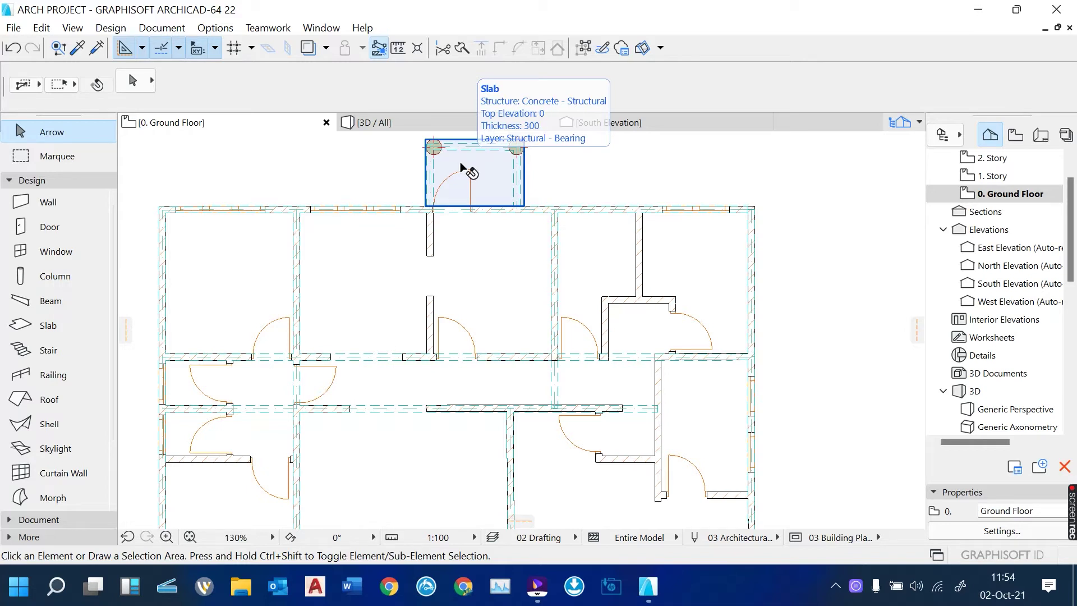
{"action": "scroll", "coordinate": [498, 247], "scroll_direction": "down", "scroll_amount": 4}
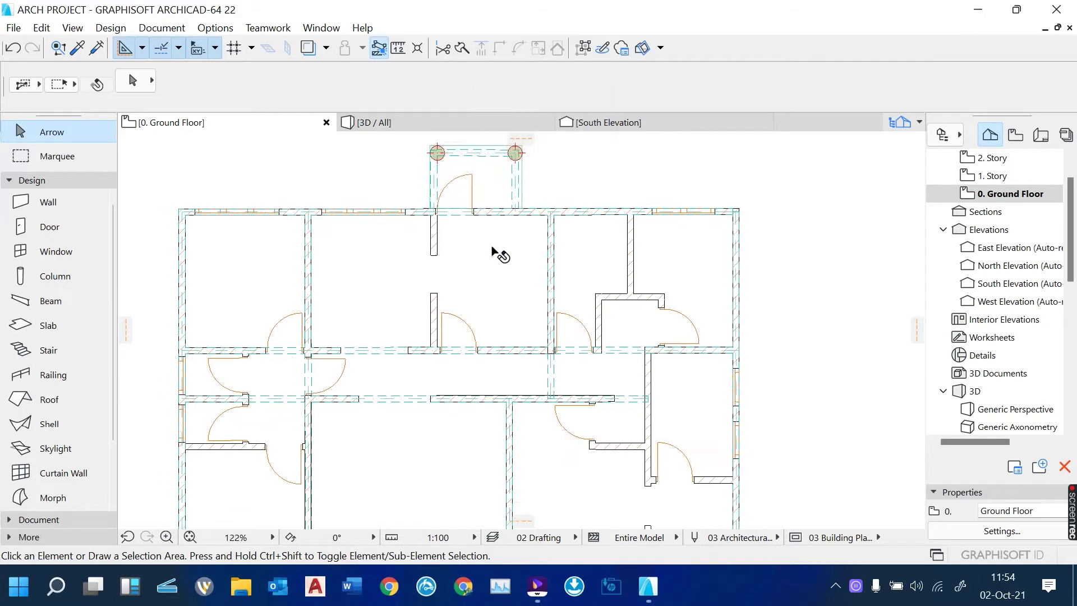
{"action": "scroll", "coordinate": [483, 411], "scroll_direction": "up", "scroll_amount": 2}
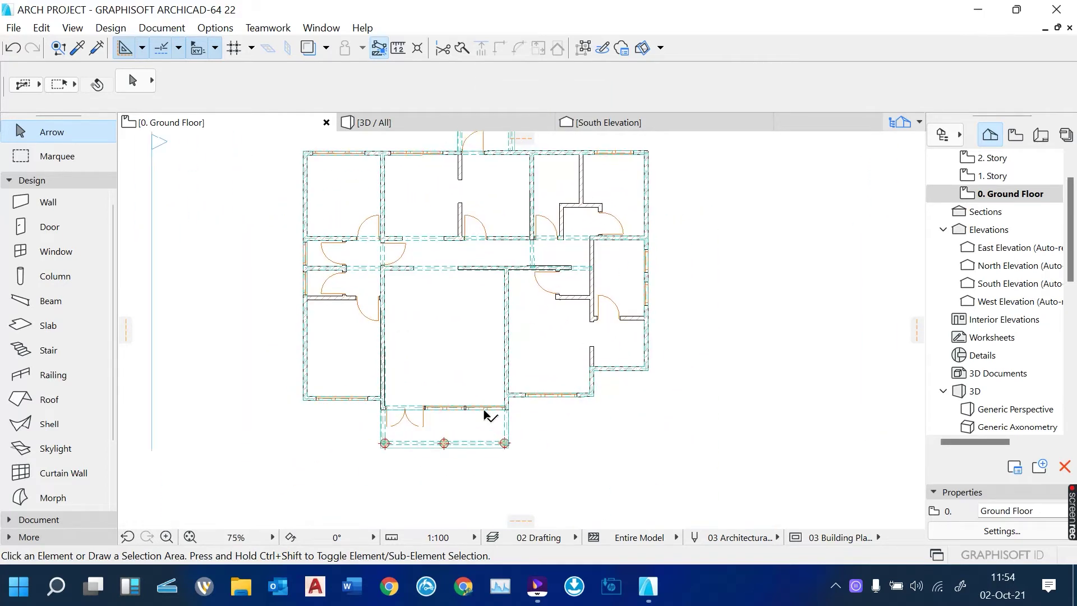
{"action": "scroll", "coordinate": [440, 281], "scroll_direction": "down", "scroll_amount": 1}
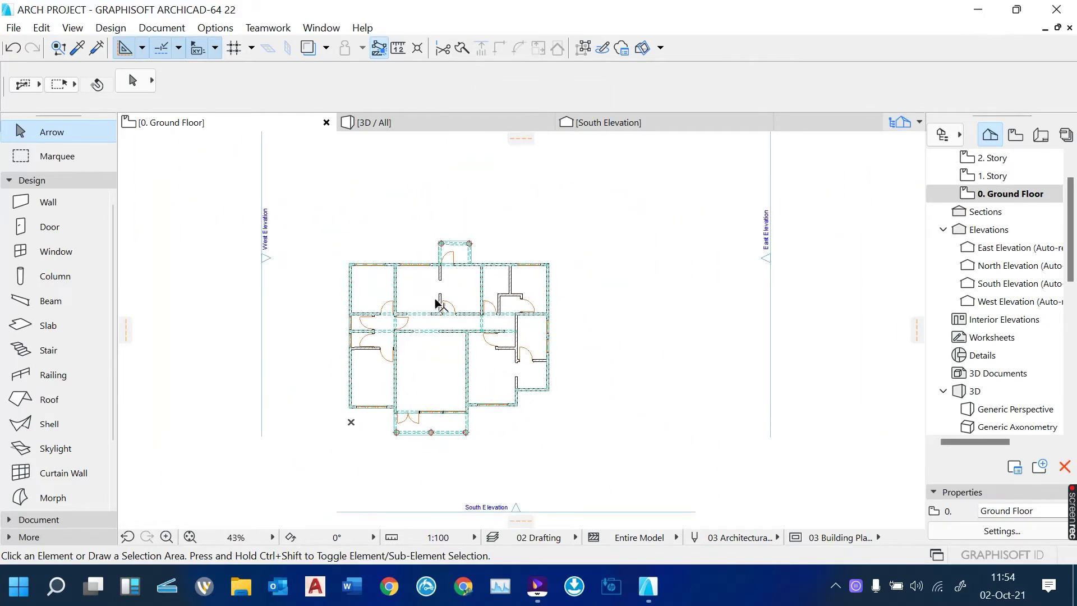
{"action": "scroll", "coordinate": [438, 302], "scroll_direction": "up", "scroll_amount": 3}
{"action": "scroll", "coordinate": [437, 280], "scroll_direction": "up", "scroll_amount": 1}
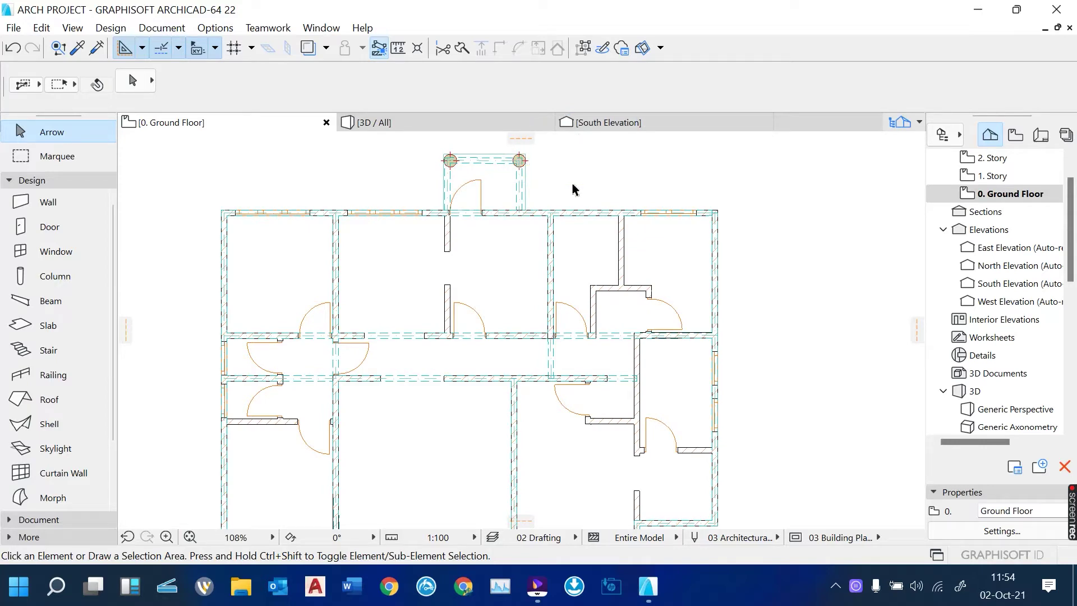
{"action": "scroll", "coordinate": [572, 183], "scroll_direction": "down", "scroll_amount": 3}
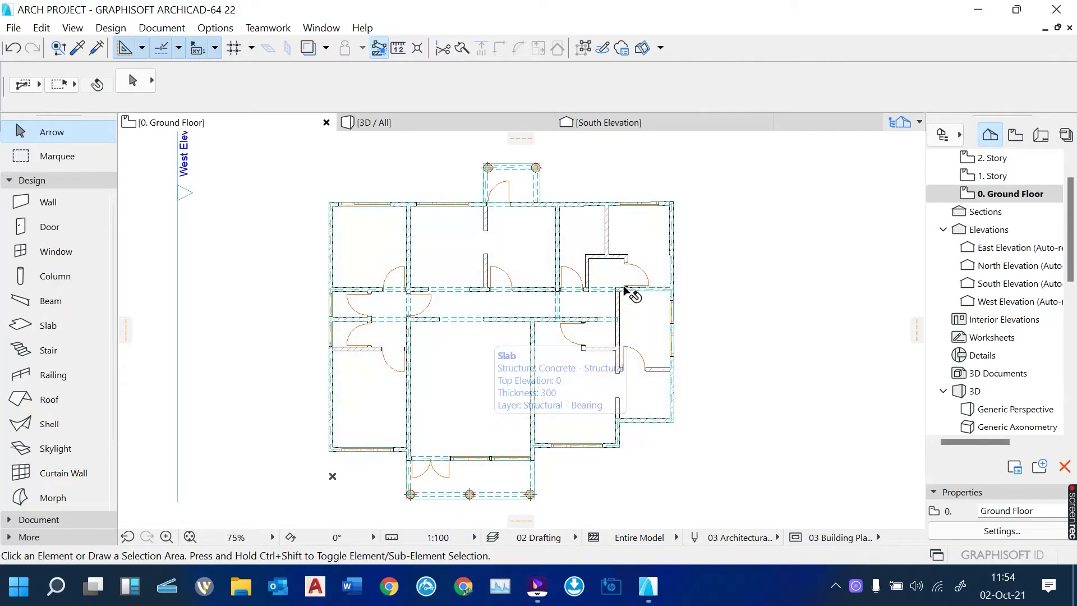
{"action": "scroll", "coordinate": [565, 166], "scroll_direction": "up", "scroll_amount": 2}
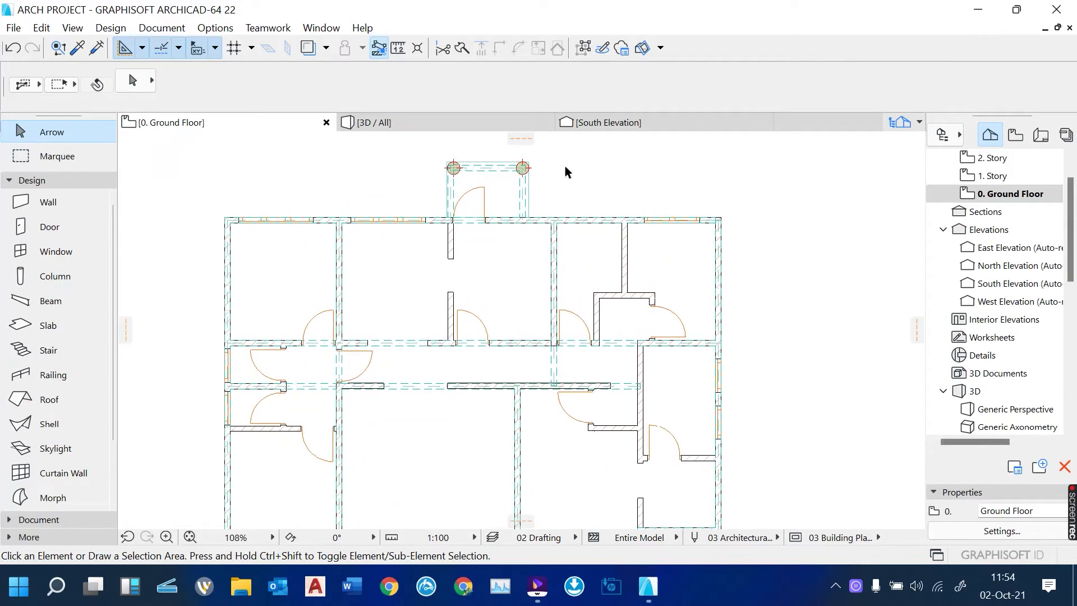
Review the room arrangement across the whole ground-floor plan, from the north porch to the south porch.
{"action": "scroll", "coordinate": [565, 166], "scroll_direction": "down", "scroll_amount": 4}
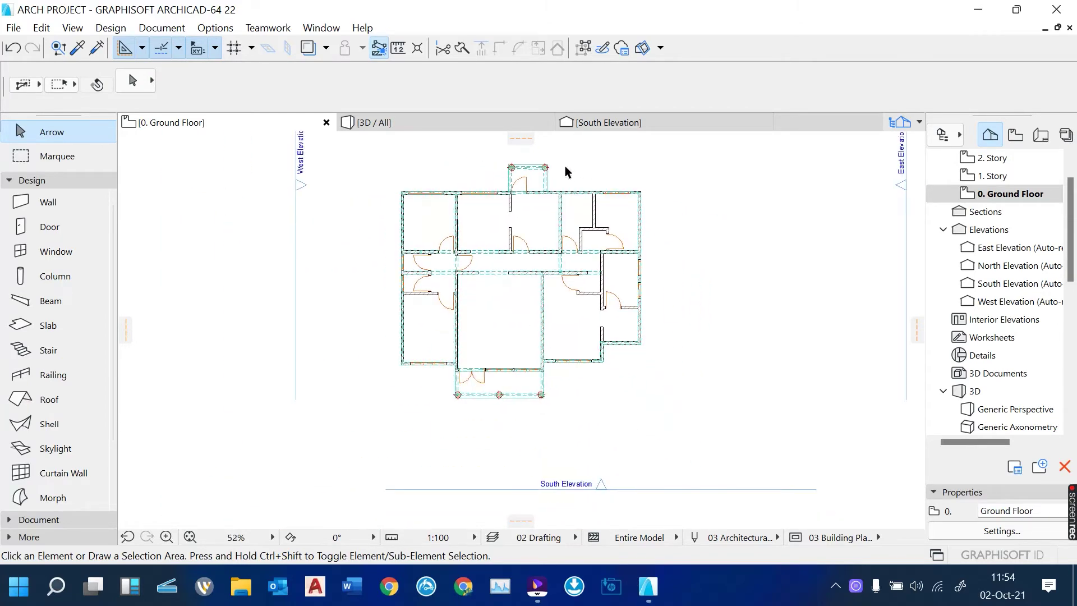
{"action": "scroll", "coordinate": [513, 348], "scroll_direction": "up", "scroll_amount": 4}
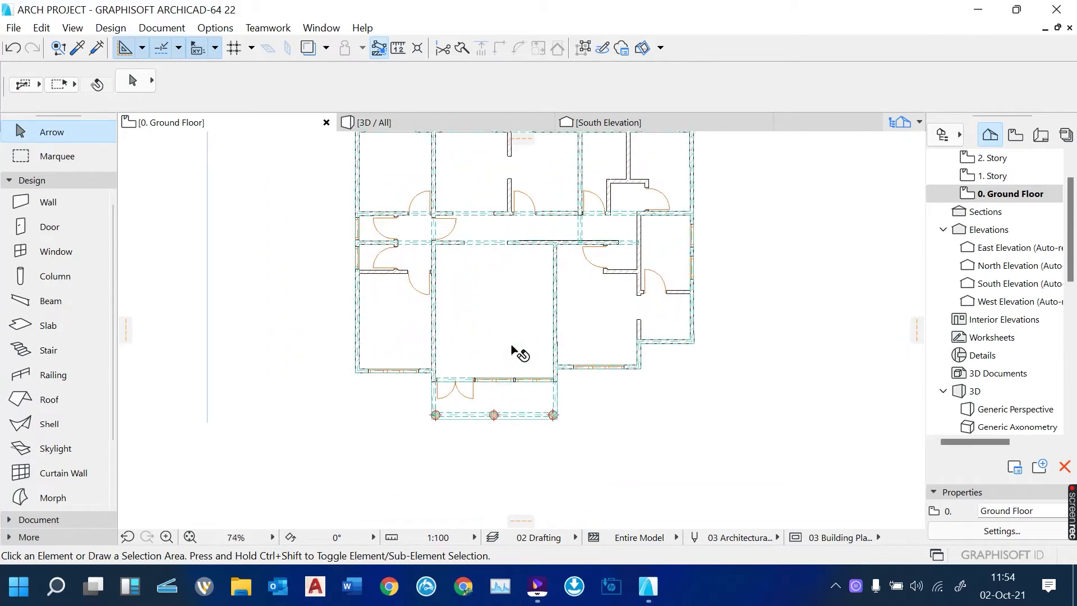
{"action": "scroll", "coordinate": [513, 348], "scroll_direction": "down", "scroll_amount": 4}
{"action": "scroll", "coordinate": [553, 275], "scroll_direction": "up", "scroll_amount": 3}
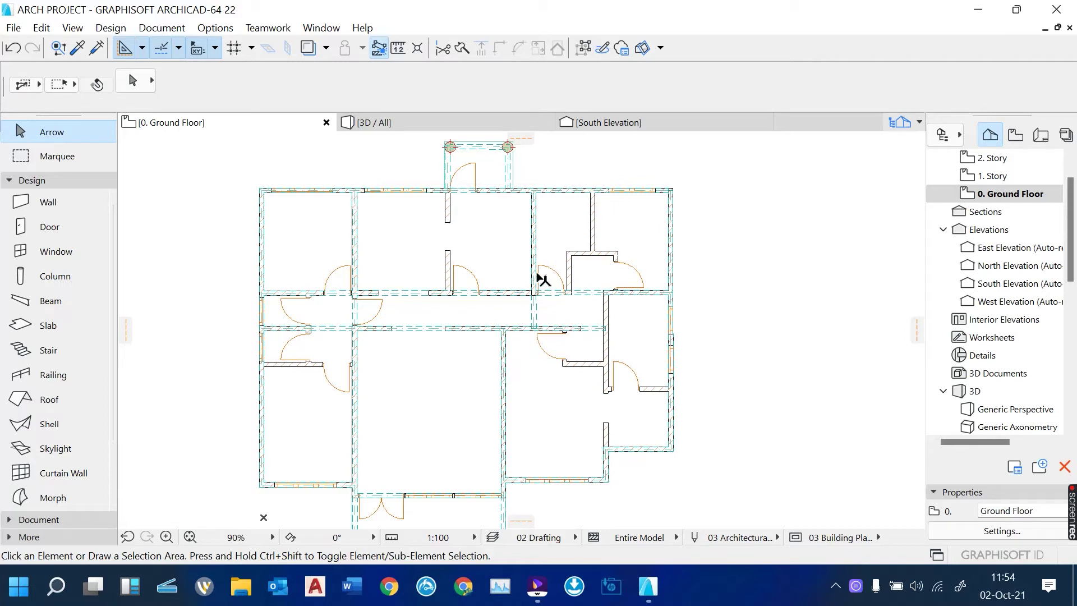
{"action": "scroll", "coordinate": [539, 278], "scroll_direction": "down", "scroll_amount": 2}
{"action": "scroll", "coordinate": [486, 387], "scroll_direction": "up", "scroll_amount": 1}
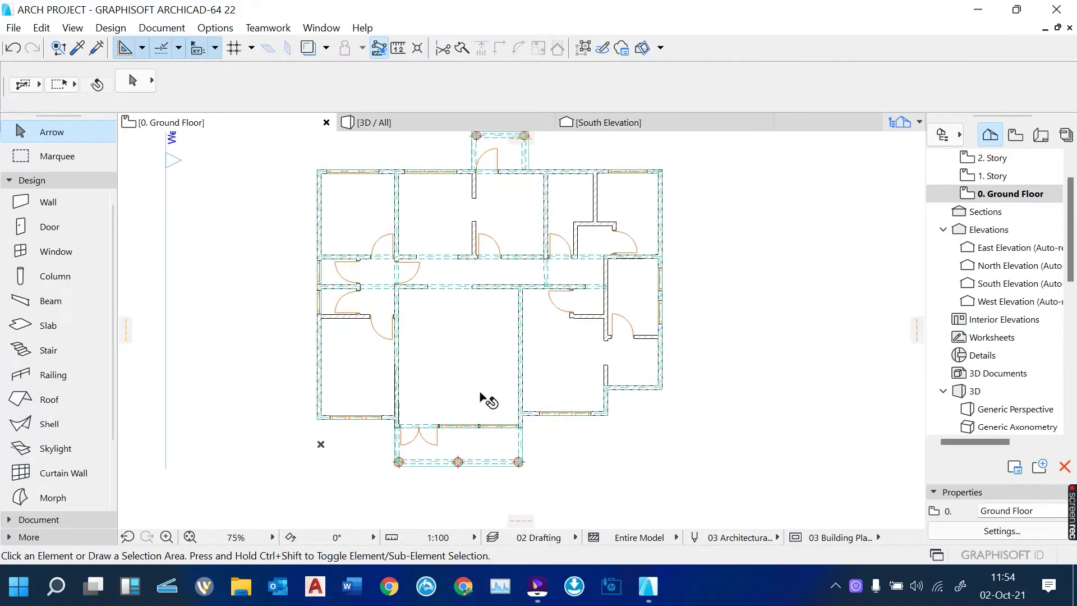
{"action": "scroll", "coordinate": [481, 396], "scroll_direction": "up", "scroll_amount": 2}
{"action": "scroll", "coordinate": [455, 388], "scroll_direction": "down", "scroll_amount": 1}
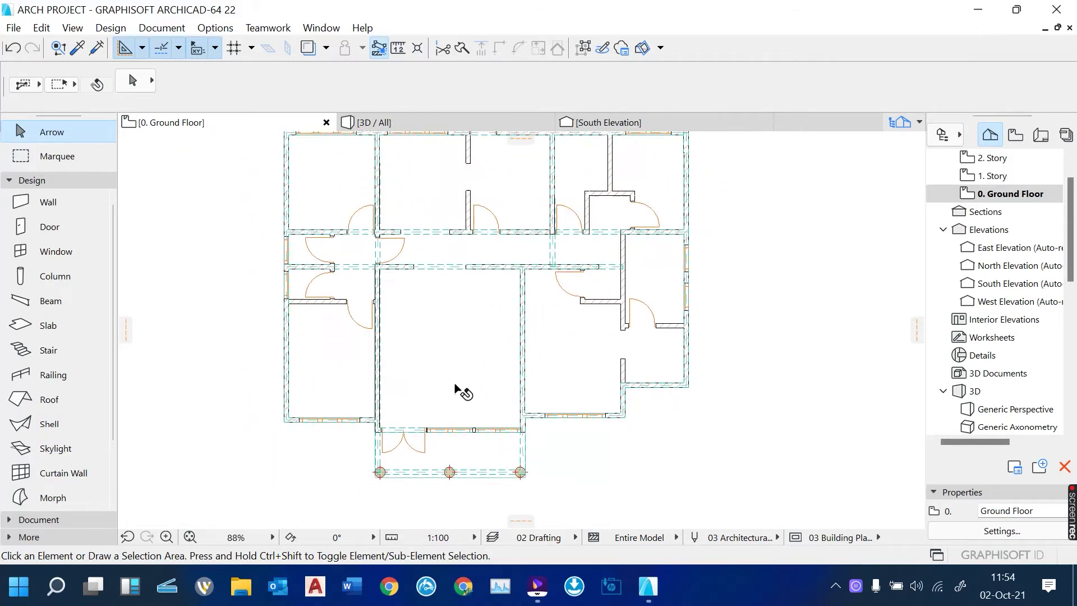
{"action": "scroll", "coordinate": [456, 388], "scroll_direction": "down", "scroll_amount": 1}
{"action": "scroll", "coordinate": [573, 217], "scroll_direction": "up", "scroll_amount": 1}
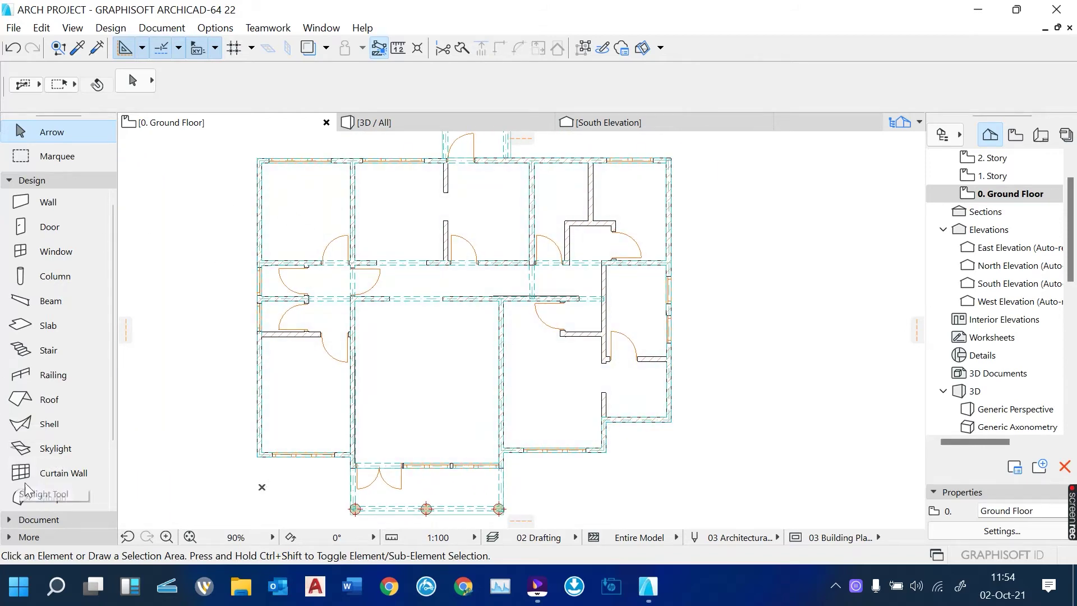
Set the Text tool's default text height to 2 mm.
{"action": "left_click", "coordinate": [34, 519]}
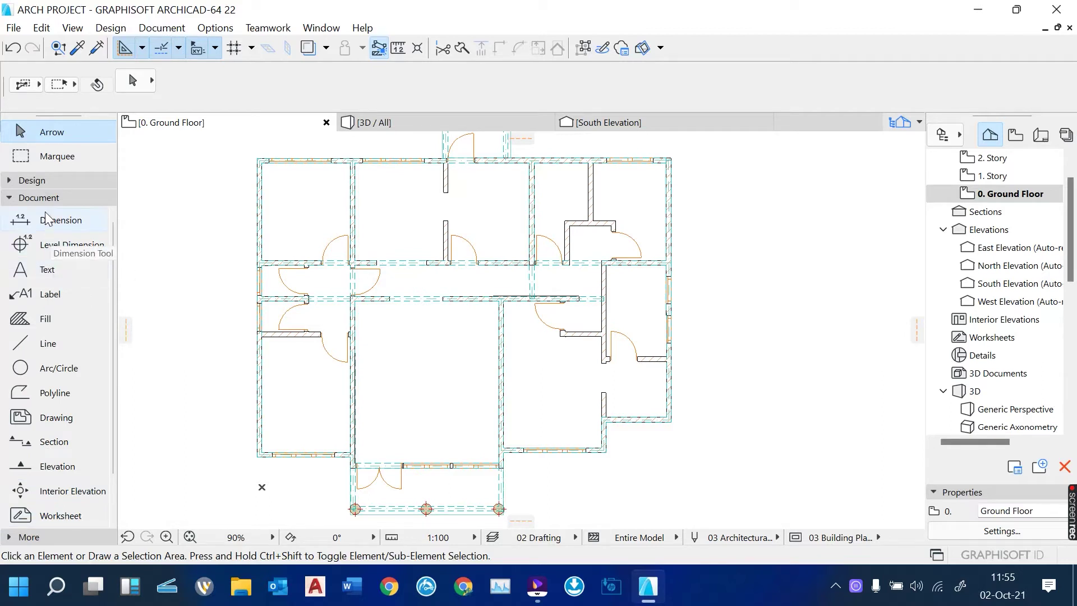
{"action": "left_click", "coordinate": [49, 271]}
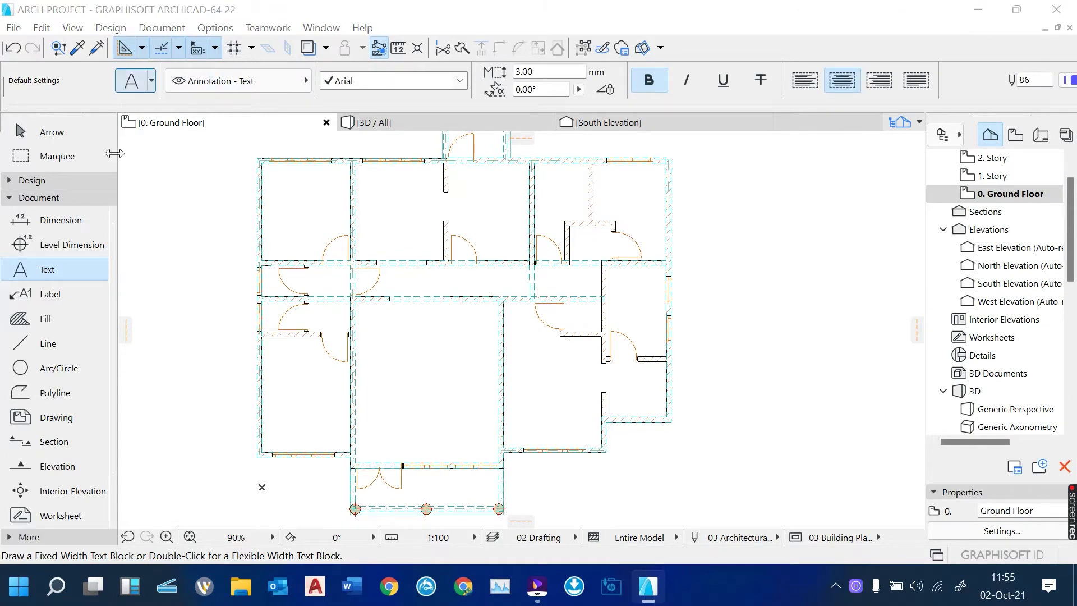
{"action": "double_click", "coordinate": [50, 270]}
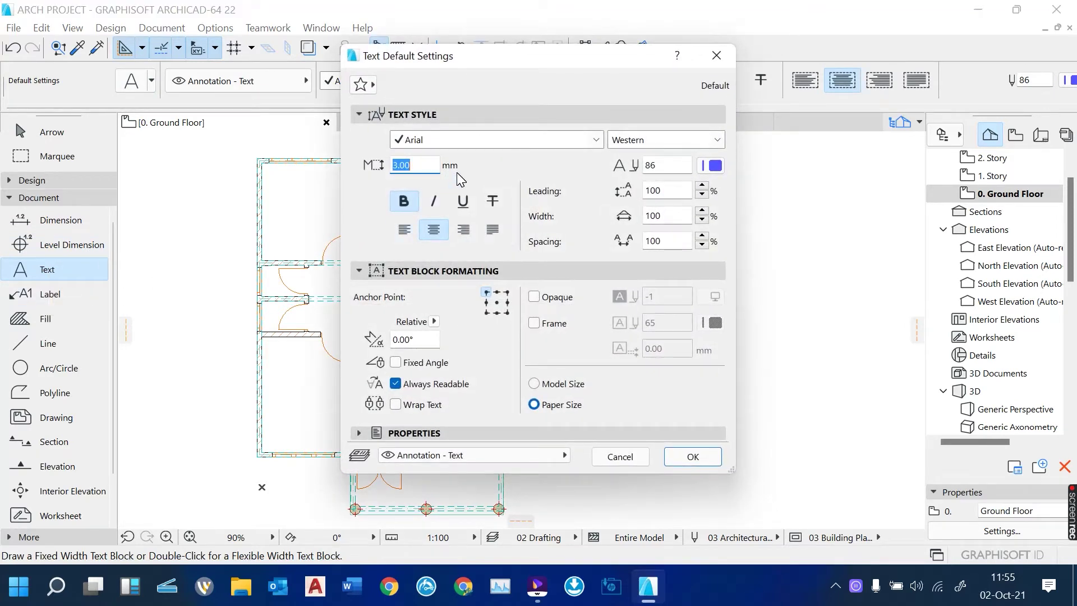
{"action": "type", "text": "2"}
{"action": "left_click", "coordinate": [695, 456]}
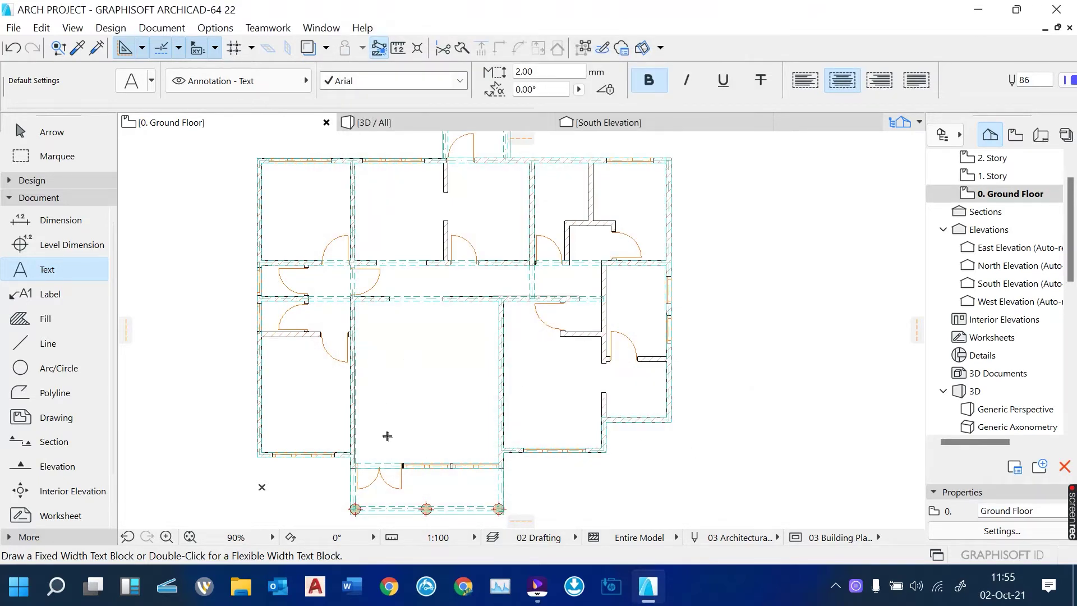
Place a text block reading BEDROOM 2 in the upper half of the plan's northwest room.
{"action": "scroll", "coordinate": [387, 436], "scroll_direction": "up", "scroll_amount": 3}
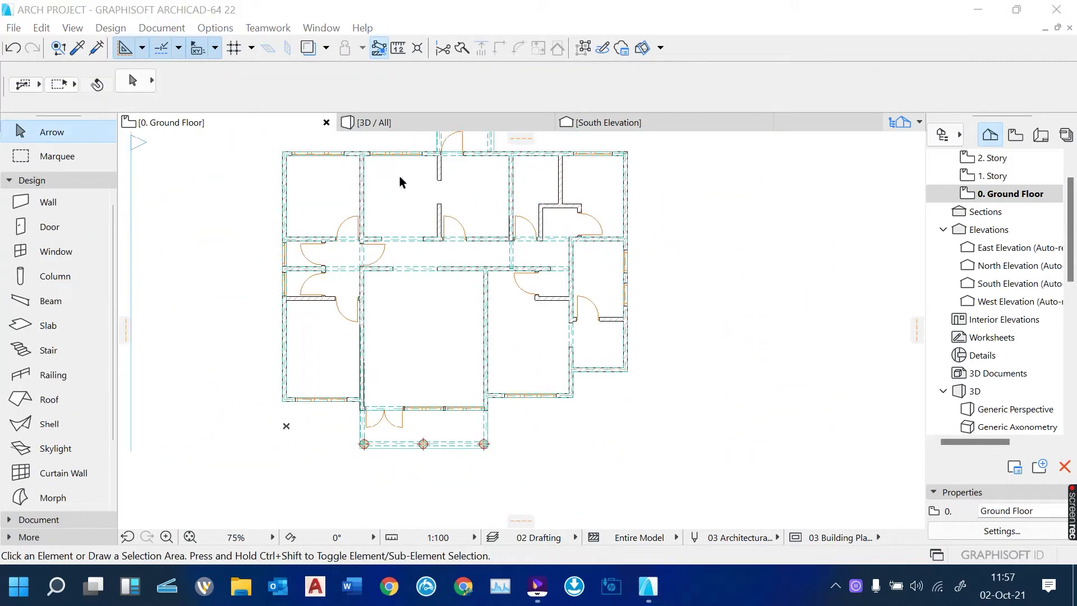
{"action": "scroll", "coordinate": [282, 151], "scroll_direction": "up", "scroll_amount": 4}
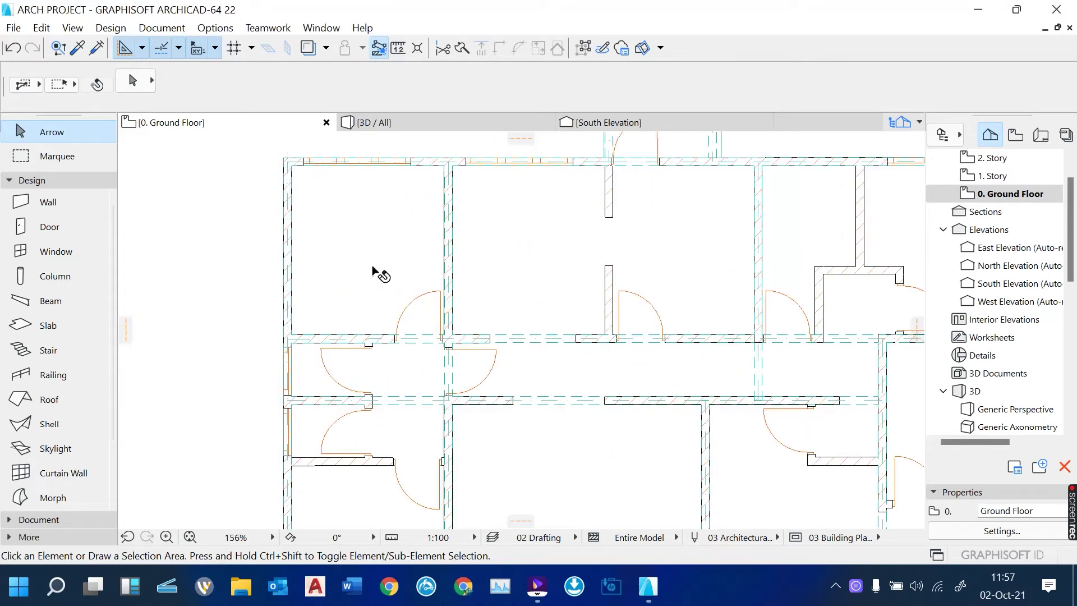
{"action": "scroll", "coordinate": [377, 275], "scroll_direction": "up", "scroll_amount": 4}
{"action": "scroll", "coordinate": [377, 274], "scroll_direction": "down", "scroll_amount": 5}
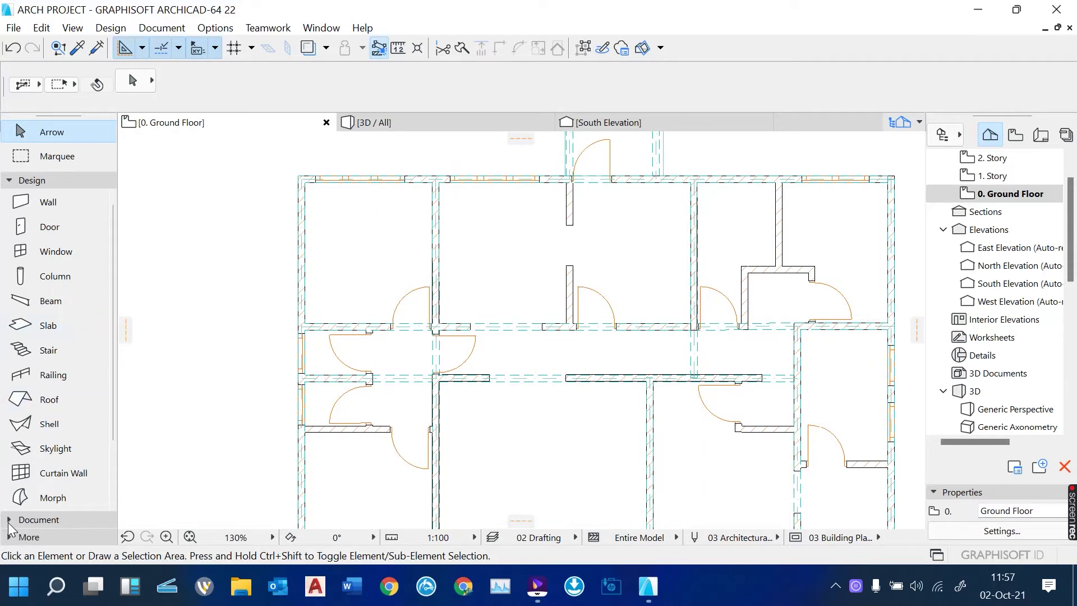
{"action": "left_click", "coordinate": [12, 526]}
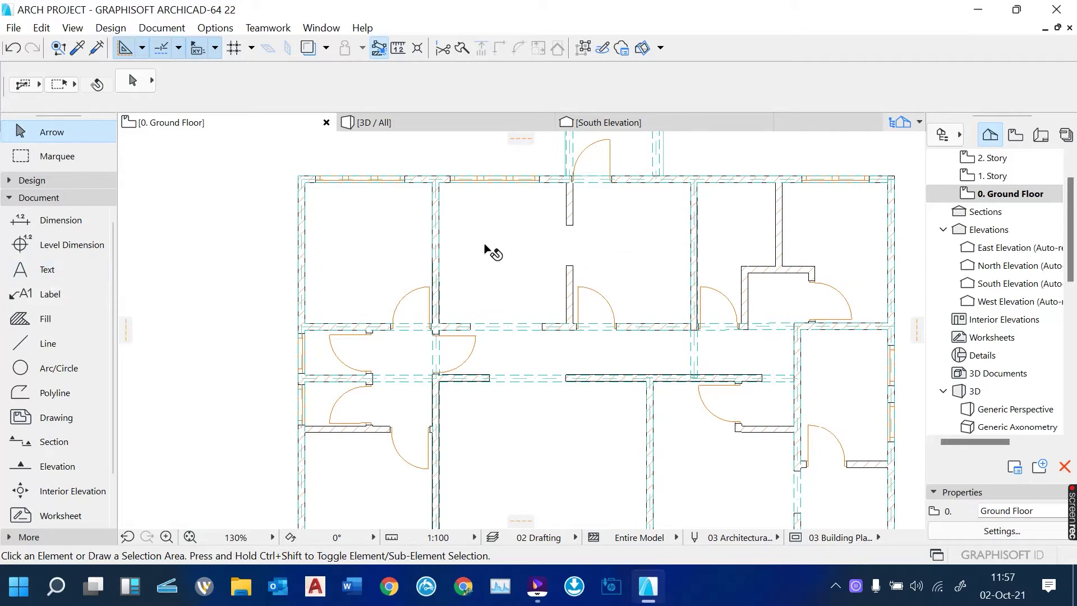
{"action": "left_click", "coordinate": [40, 270]}
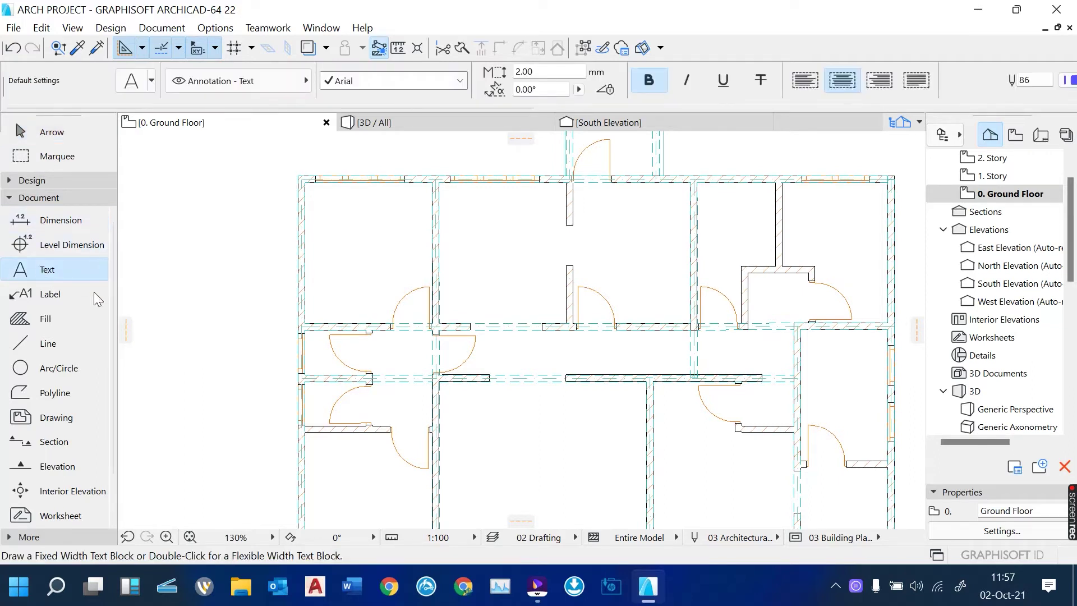
{"action": "scroll", "coordinate": [332, 234], "scroll_direction": "up", "scroll_amount": 5}
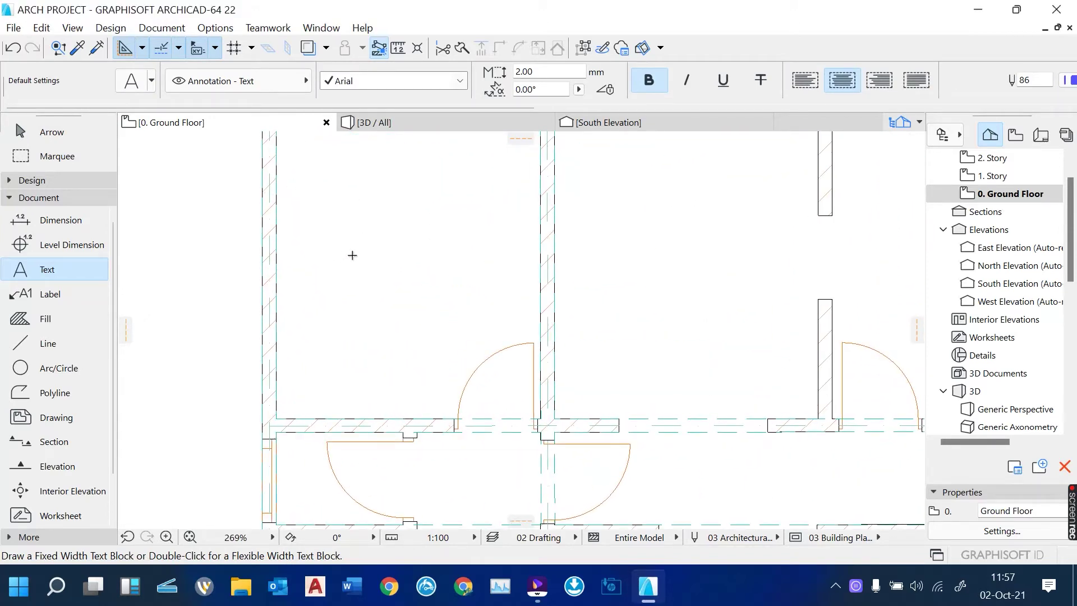
{"action": "left_click", "coordinate": [319, 196]}
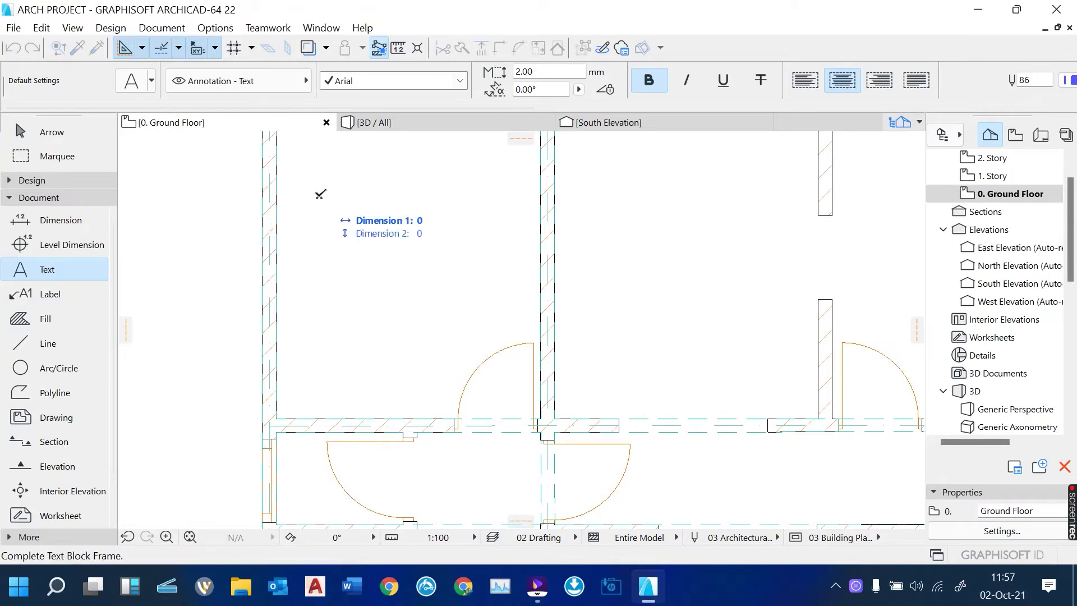
{"action": "left_click", "coordinate": [510, 267]}
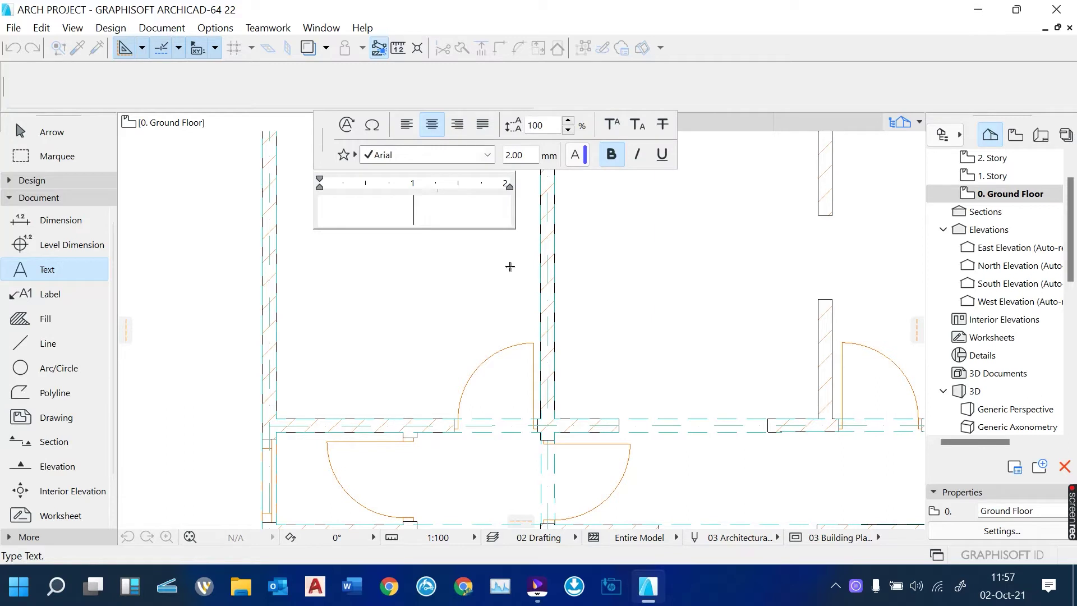
{"action": "type", "text": "BEDROOM"}
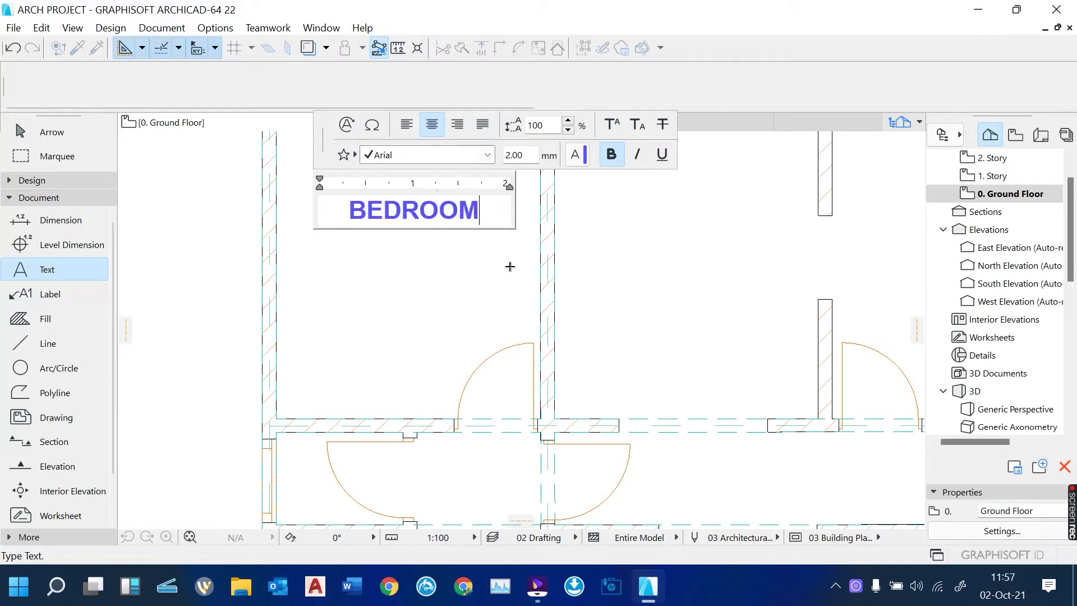
{"action": "type", "text": " 2"}
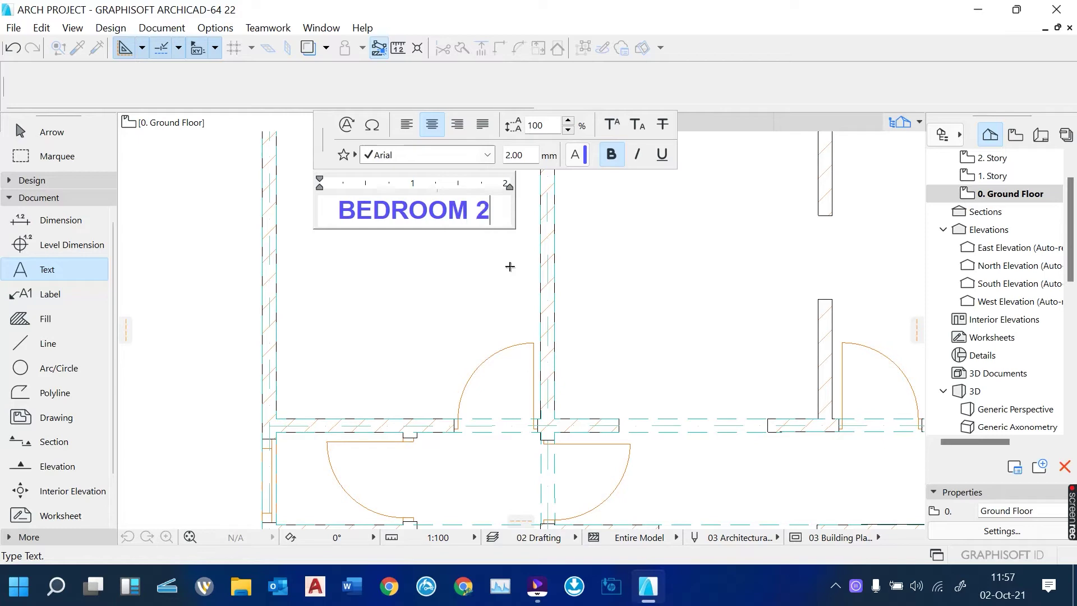
{"action": "left_click", "coordinate": [491, 292]}
Label the room directly east of bedroom 2 with a text block reading DINING.
{"action": "scroll", "coordinate": [435, 238], "scroll_direction": "down", "scroll_amount": 5}
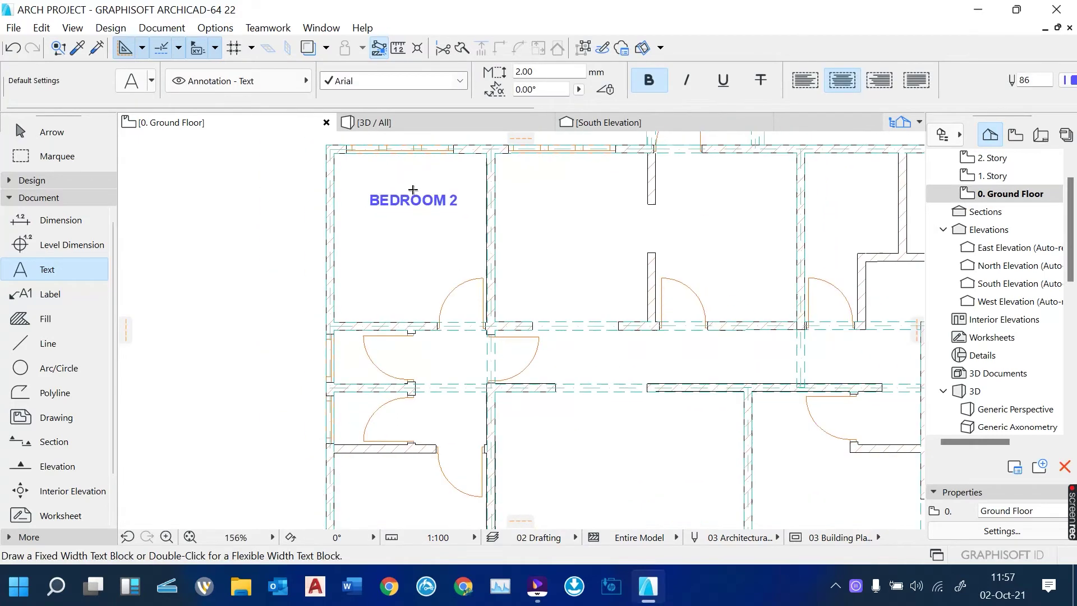
{"action": "scroll", "coordinate": [514, 201], "scroll_direction": "up", "scroll_amount": 5}
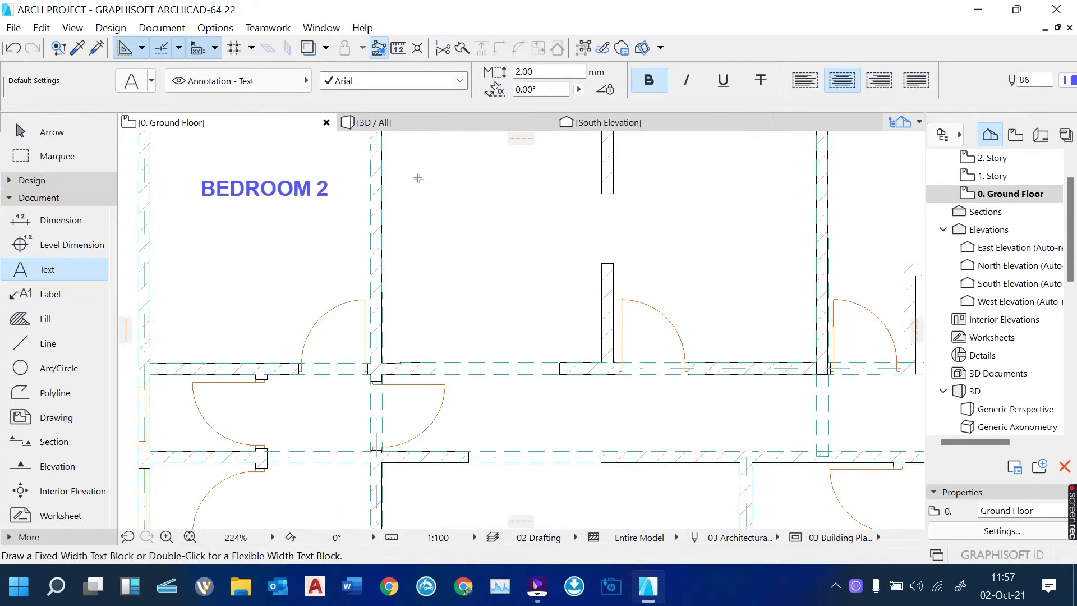
{"action": "left_click", "coordinate": [418, 177]}
{"action": "left_click", "coordinate": [567, 224]}
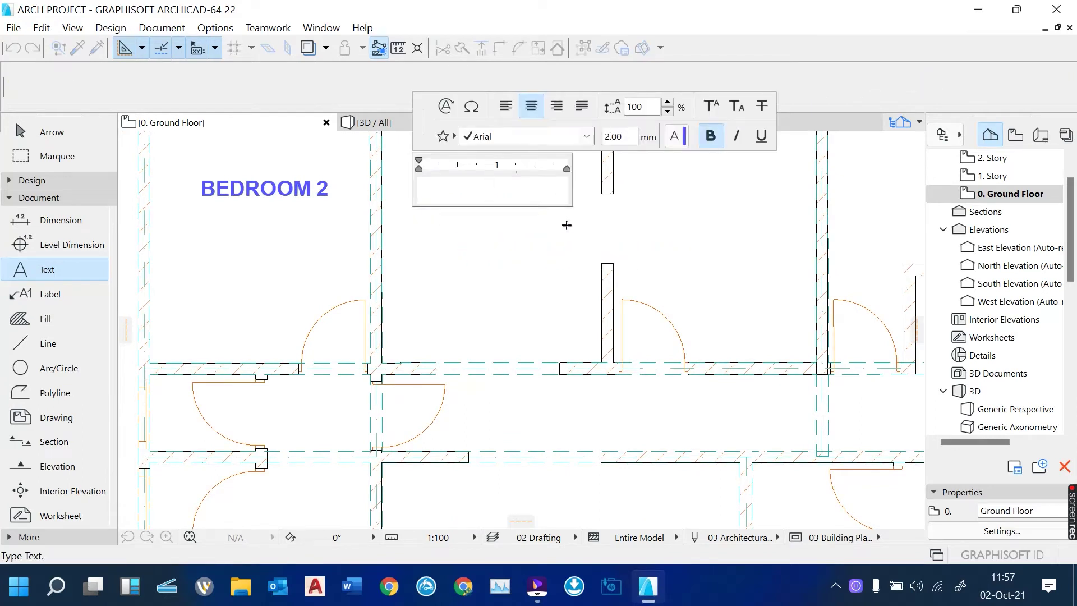
{"action": "type", "text": "DINI"}
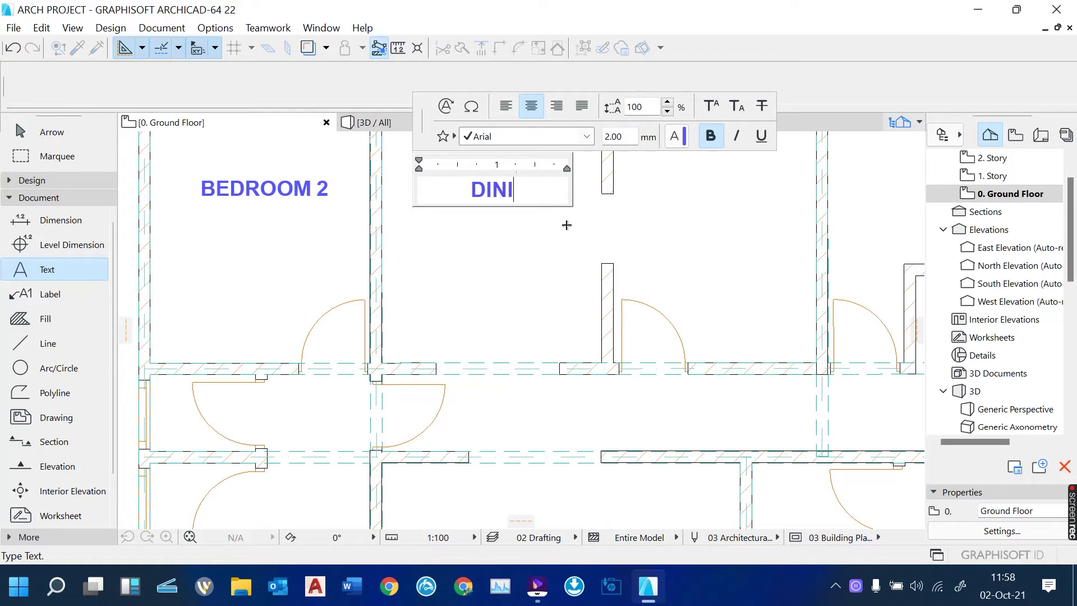
{"action": "type", "text": "NG"}
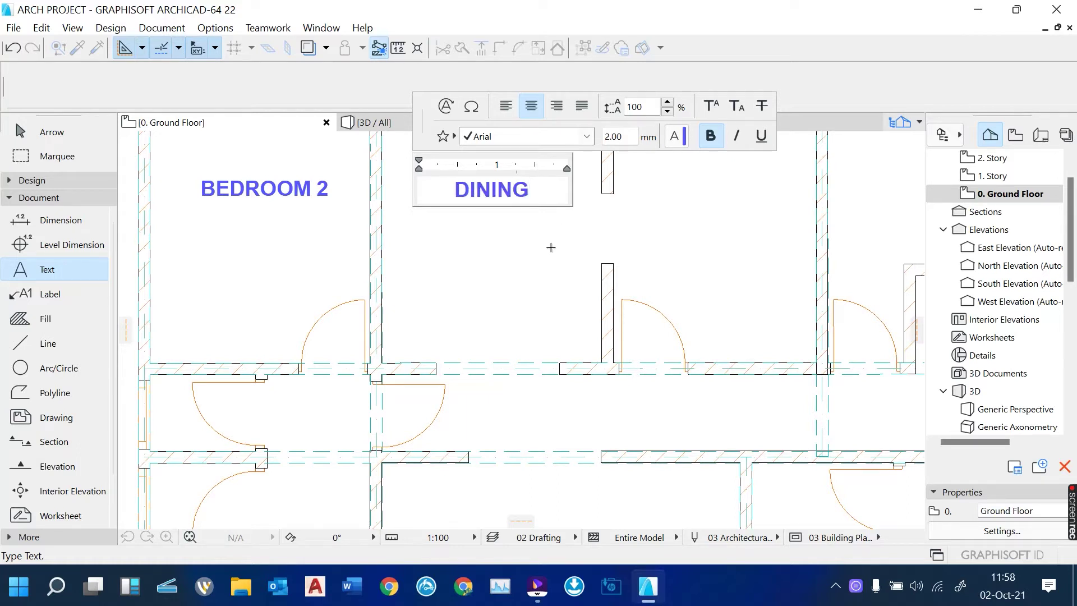
{"action": "left_click", "coordinate": [551, 248]}
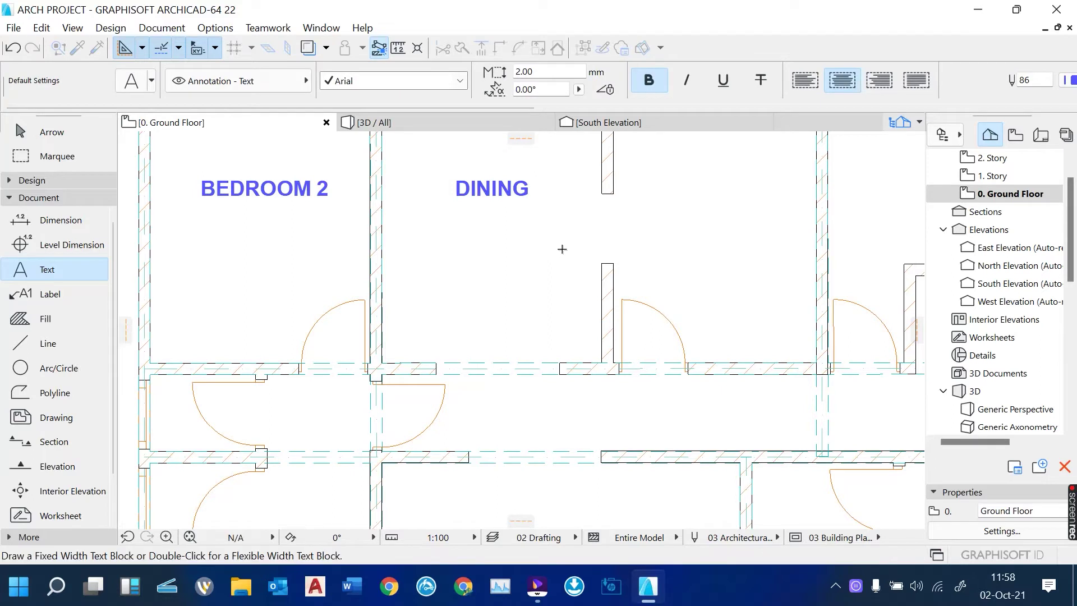
Add a text block reading KITCHEN in the room east of the dining room, behind the north porch door.
{"action": "left_click", "coordinate": [667, 173]}
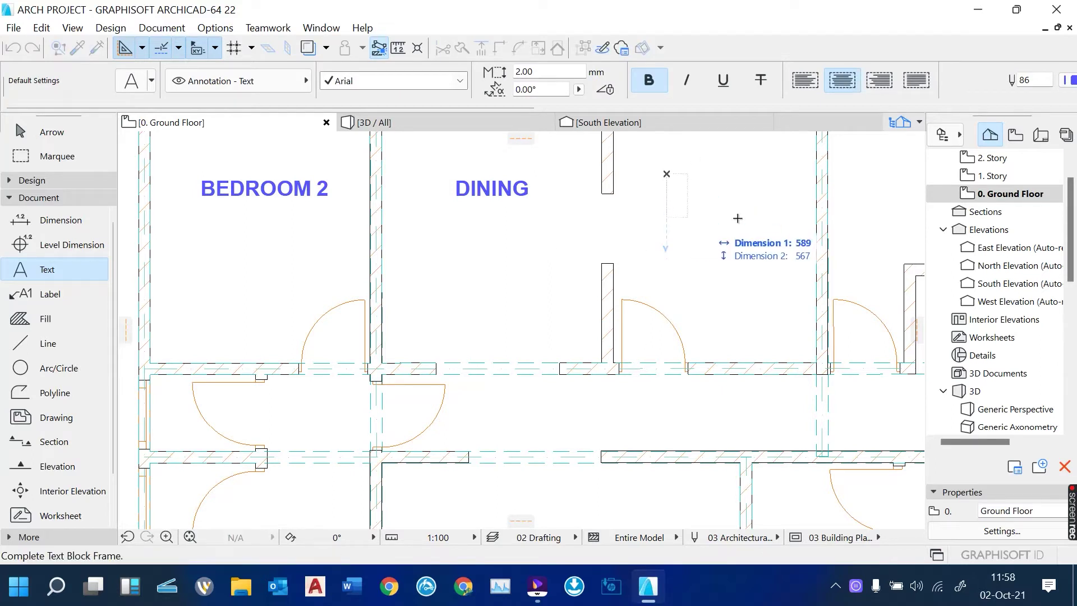
{"action": "left_click", "coordinate": [786, 225]}
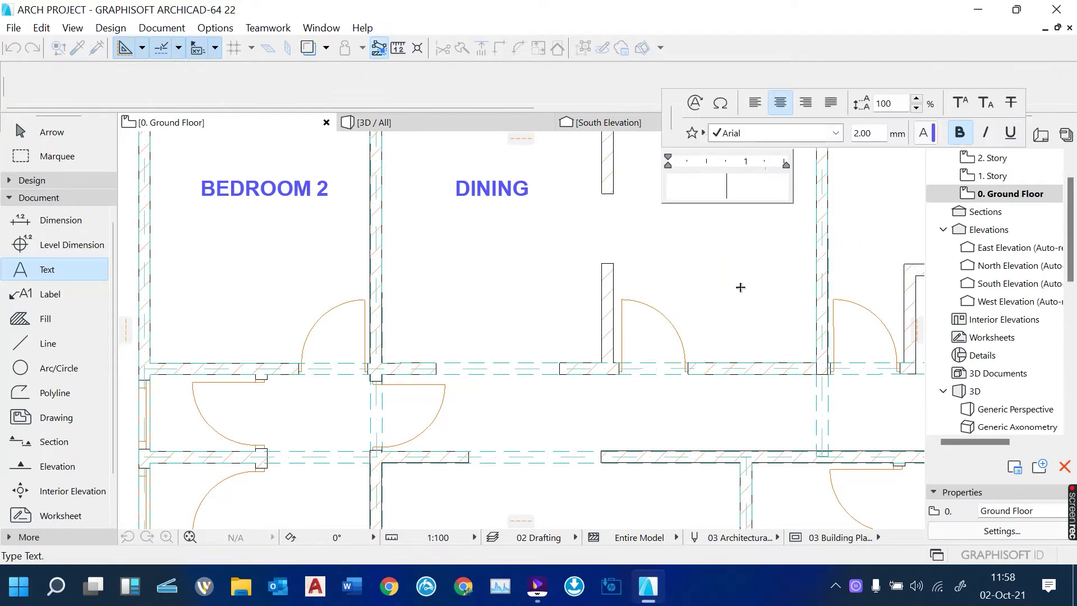
{"action": "type", "text": "KITCHEN"}
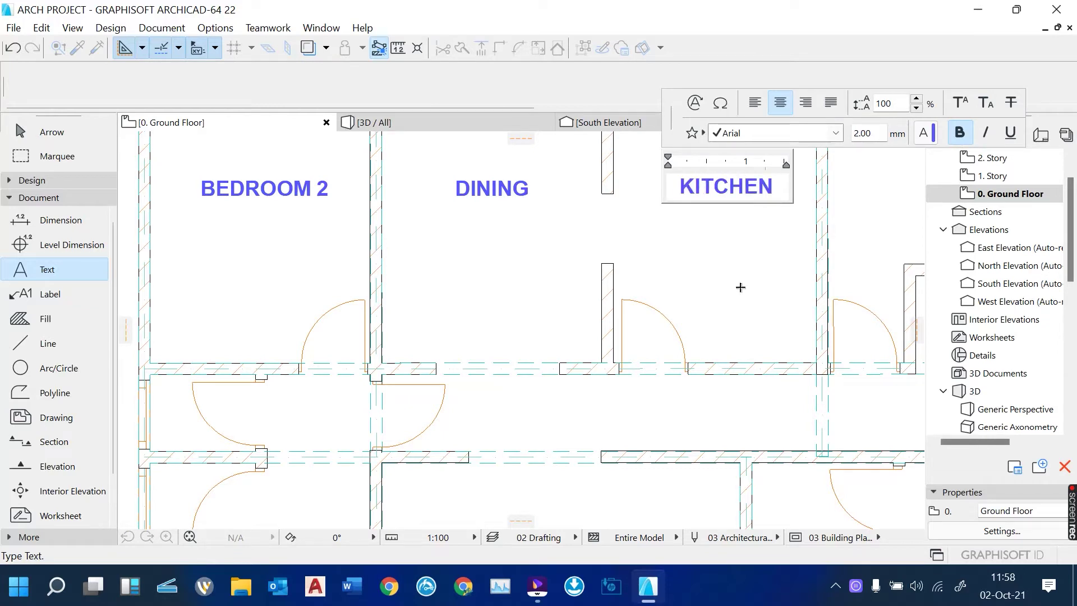
{"action": "left_click", "coordinate": [741, 288]}
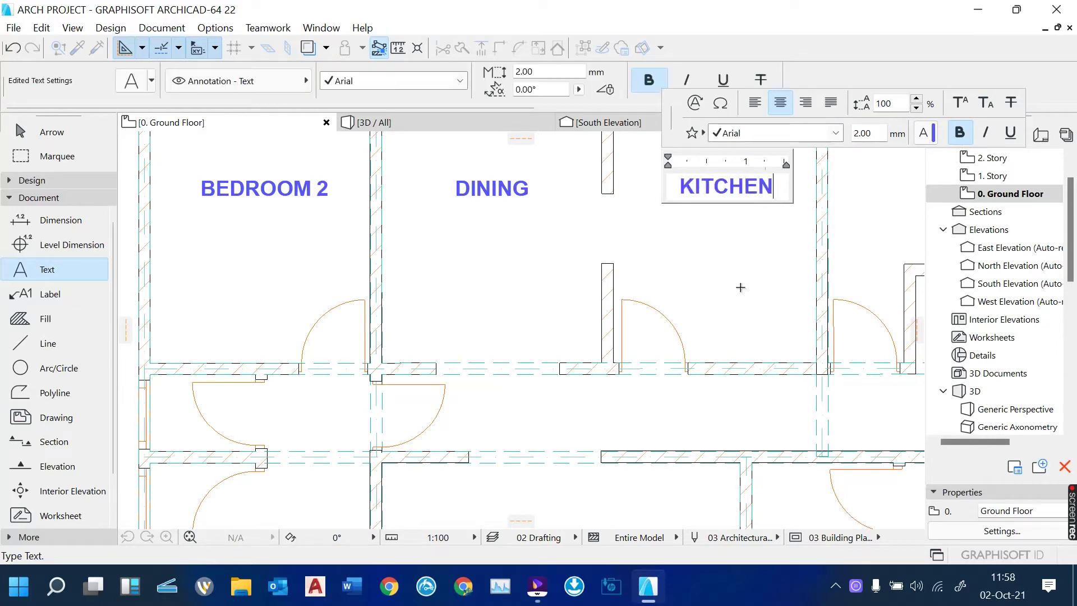
Place a text block reading STORE in the narrow room directly east of the kitchen.
{"action": "scroll", "coordinate": [524, 305], "scroll_direction": "down", "scroll_amount": 5}
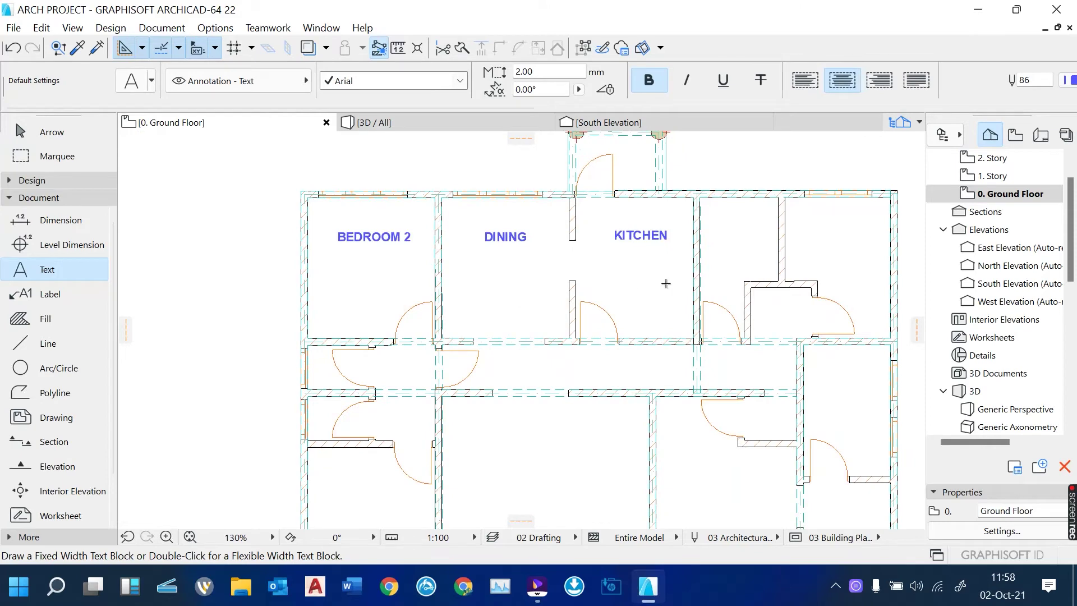
{"action": "scroll", "coordinate": [779, 222], "scroll_direction": "up", "scroll_amount": 5}
{"action": "left_click", "coordinate": [609, 251]}
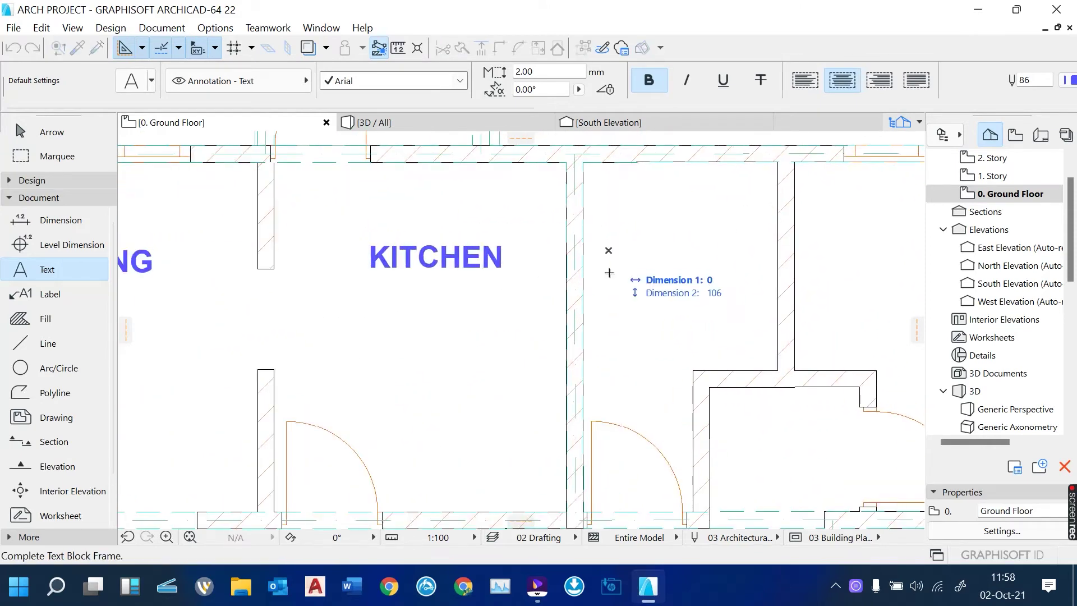
{"action": "left_click", "coordinate": [747, 291]}
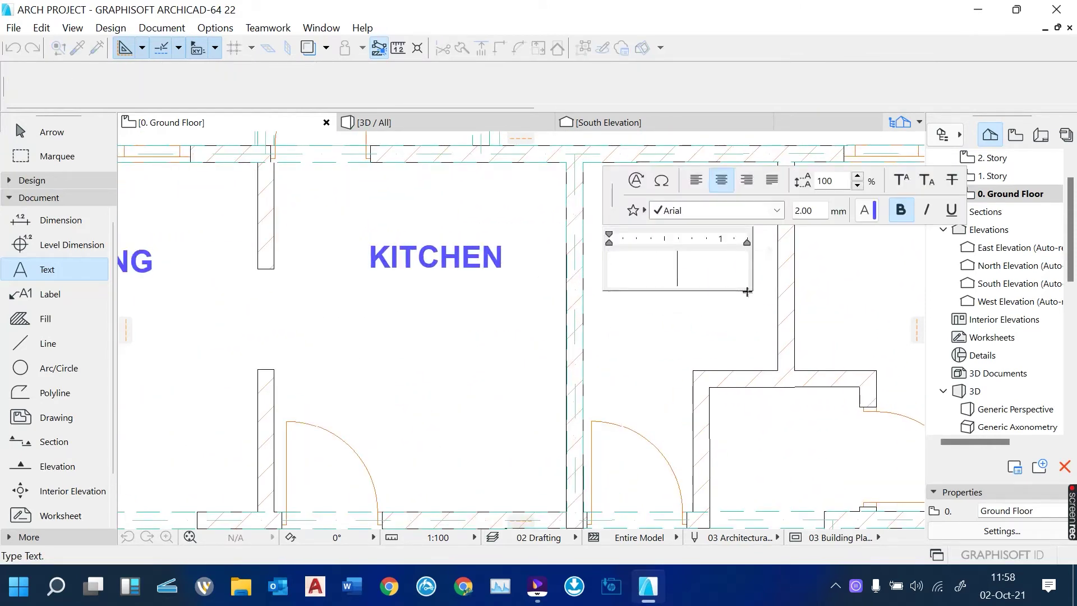
{"action": "type", "text": "STORE"}
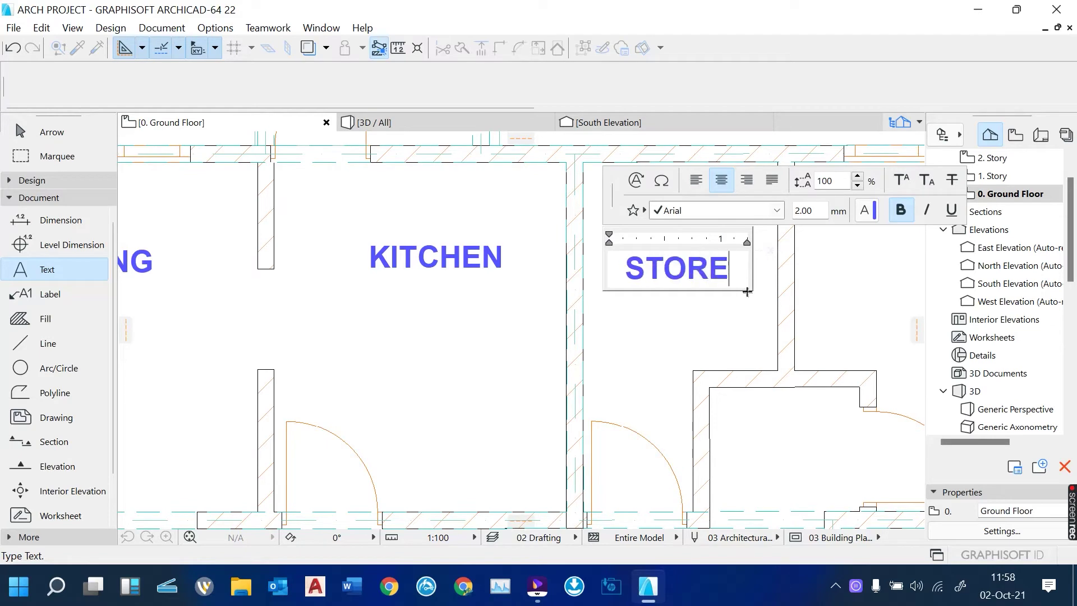
{"action": "left_click", "coordinate": [708, 332]}
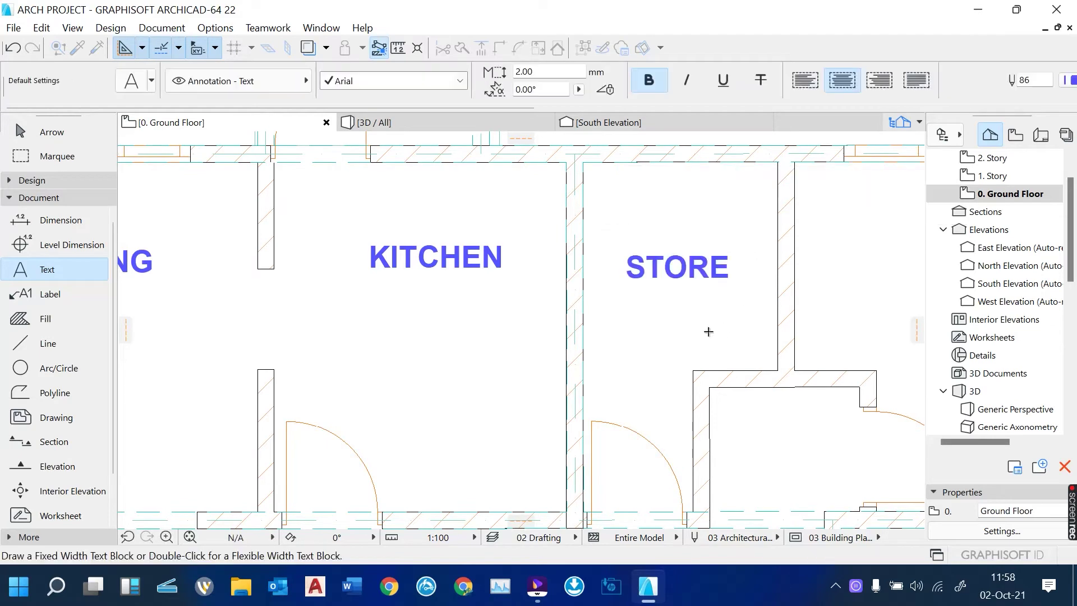
Label the northeast room east of the store with a two-line text block reading STUDY ROOM.
{"action": "scroll", "coordinate": [708, 331], "scroll_direction": "down", "scroll_amount": 3}
{"action": "scroll", "coordinate": [704, 280], "scroll_direction": "up", "scroll_amount": 4}
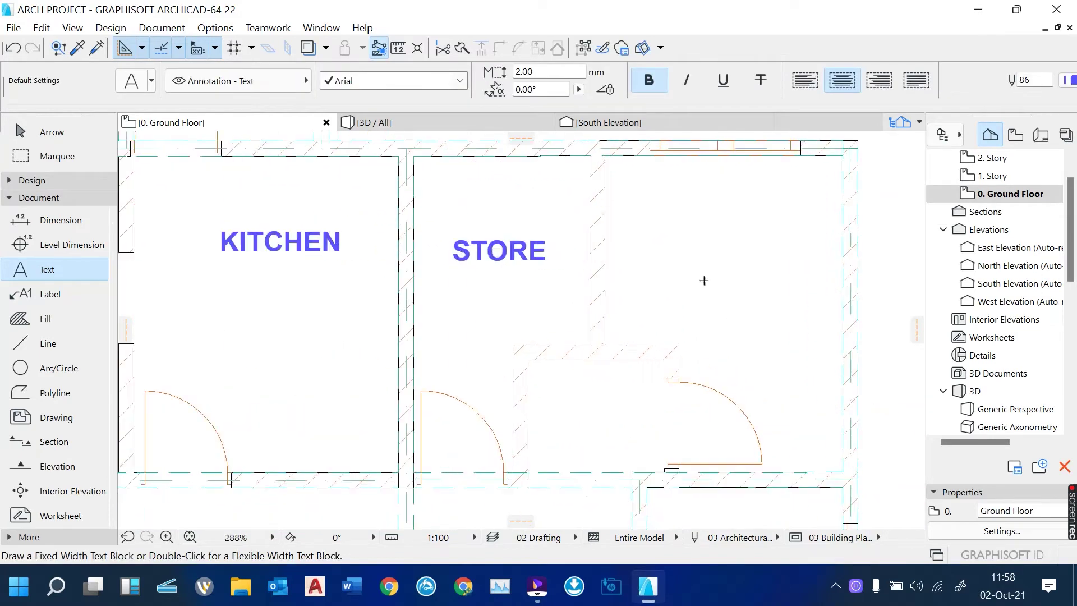
{"action": "left_click", "coordinate": [648, 220]}
{"action": "left_click", "coordinate": [818, 272]}
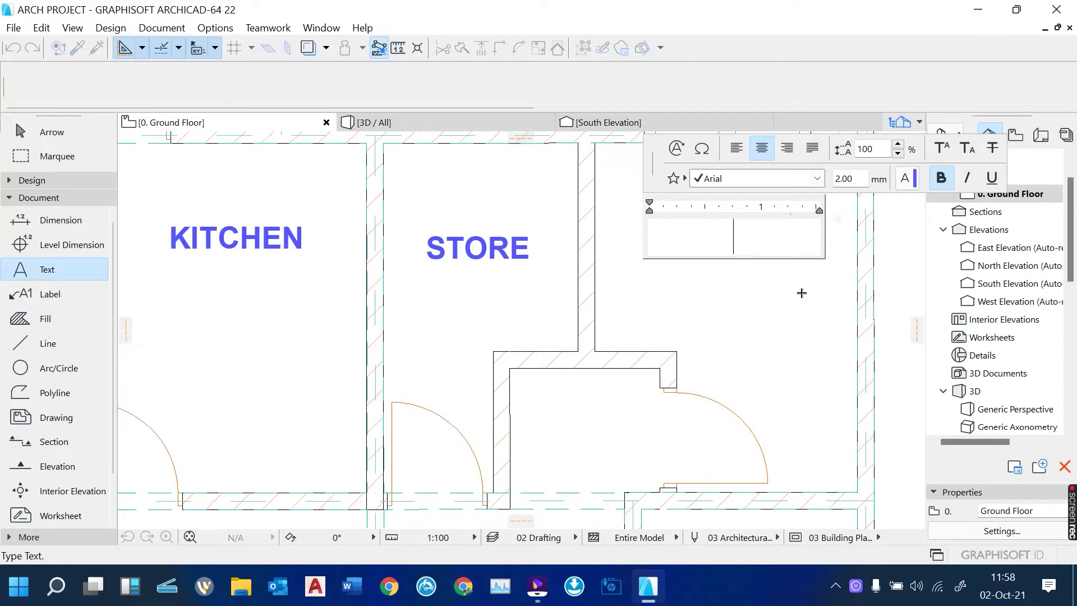
{"action": "type", "text": "STUDY"}
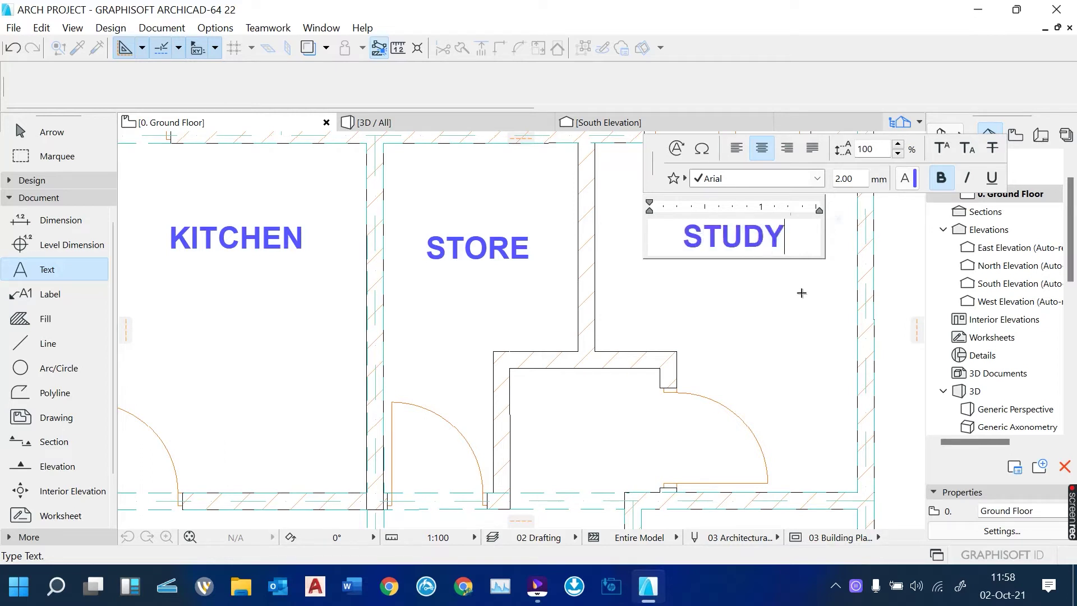
{"action": "type", "text": "ROOM"}
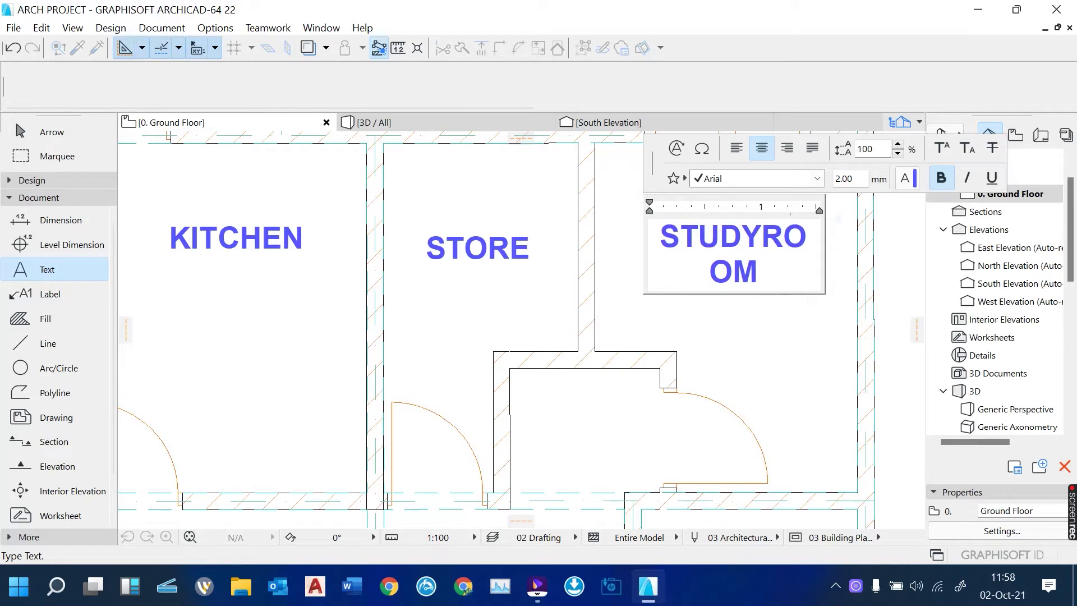
{"action": "left_click", "coordinate": [761, 237]}
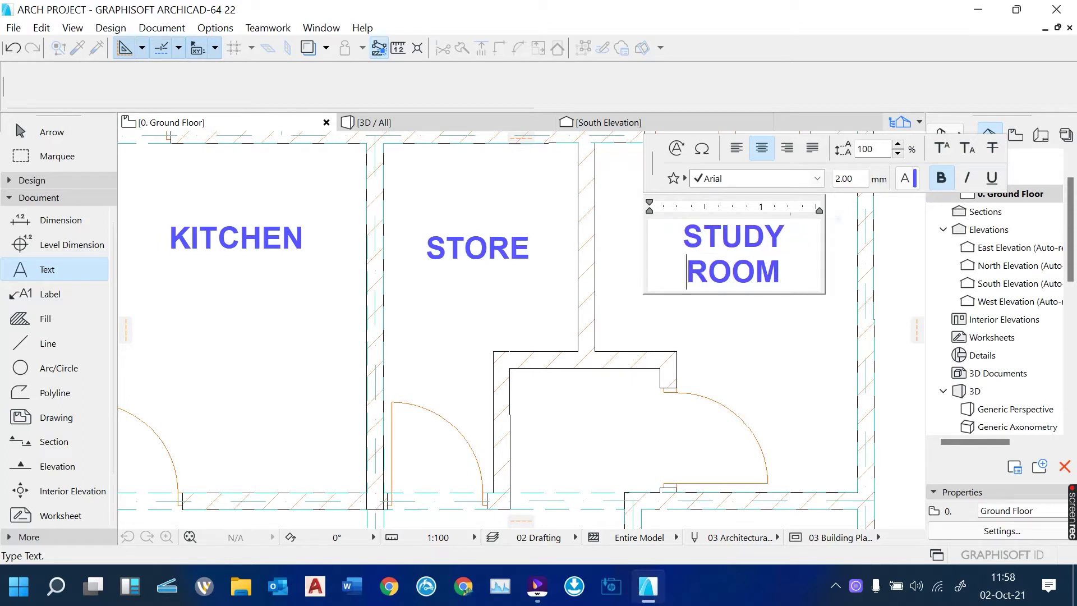
{"action": "left_click", "coordinate": [749, 376]}
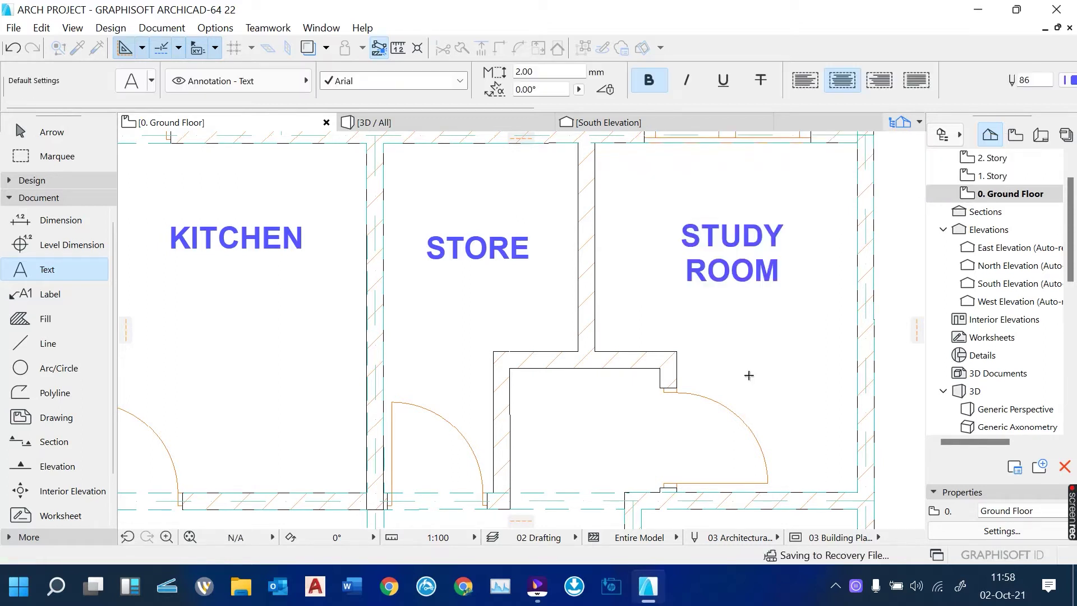
Place a text block reading LOUNGE in the large central room behind the south double door.
{"action": "scroll", "coordinate": [611, 229], "scroll_direction": "down", "scroll_amount": 5}
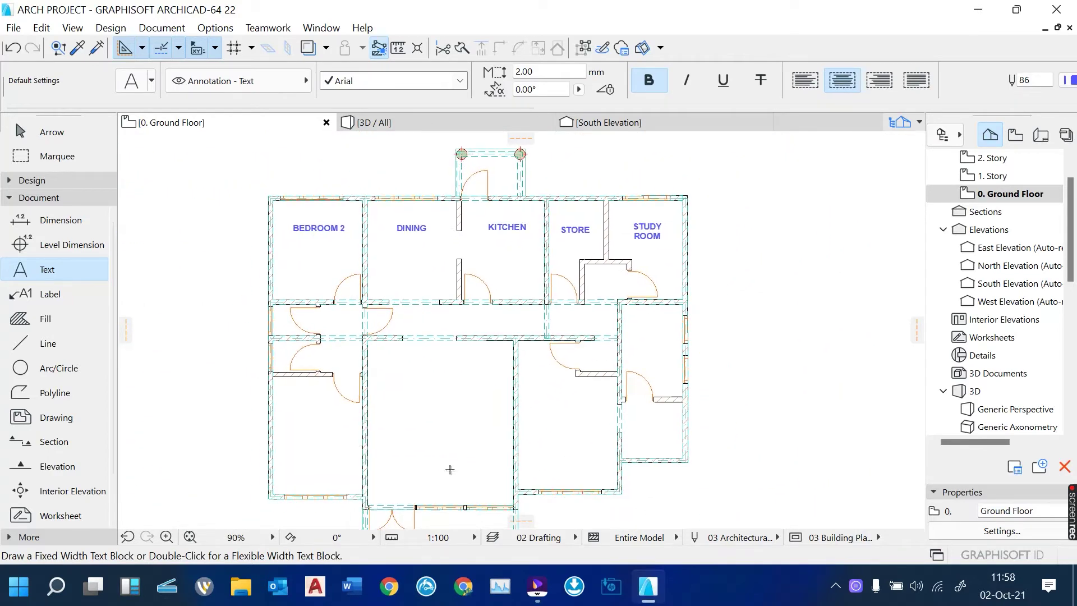
{"action": "scroll", "coordinate": [449, 469], "scroll_direction": "up", "scroll_amount": 2}
{"action": "left_click", "coordinate": [376, 364]}
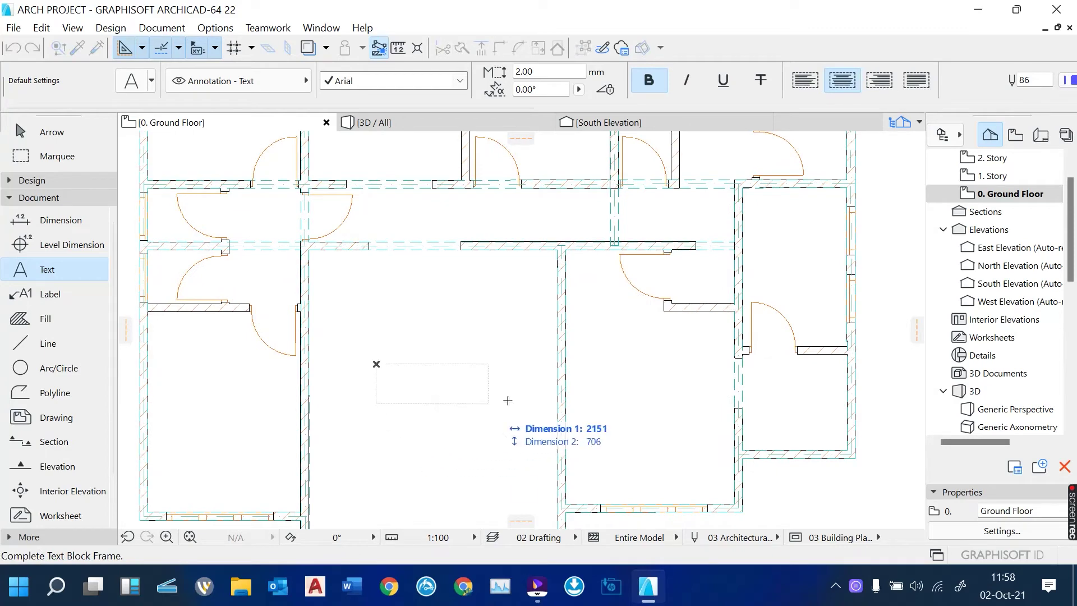
{"action": "left_click", "coordinate": [528, 399]}
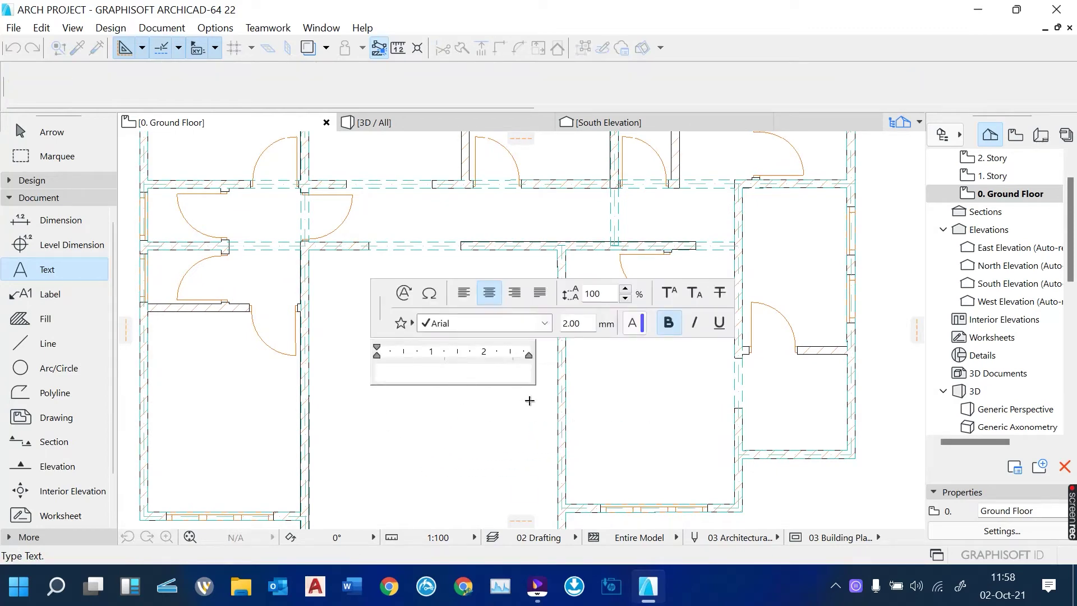
{"action": "type", "text": "LOUNGE"}
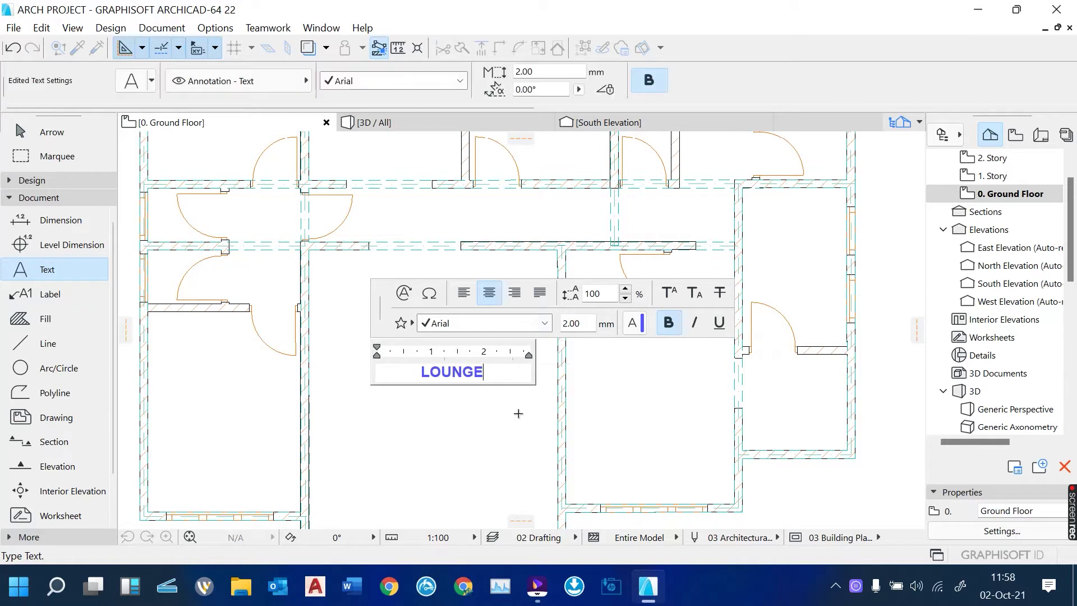
{"action": "left_click", "coordinate": [516, 415]}
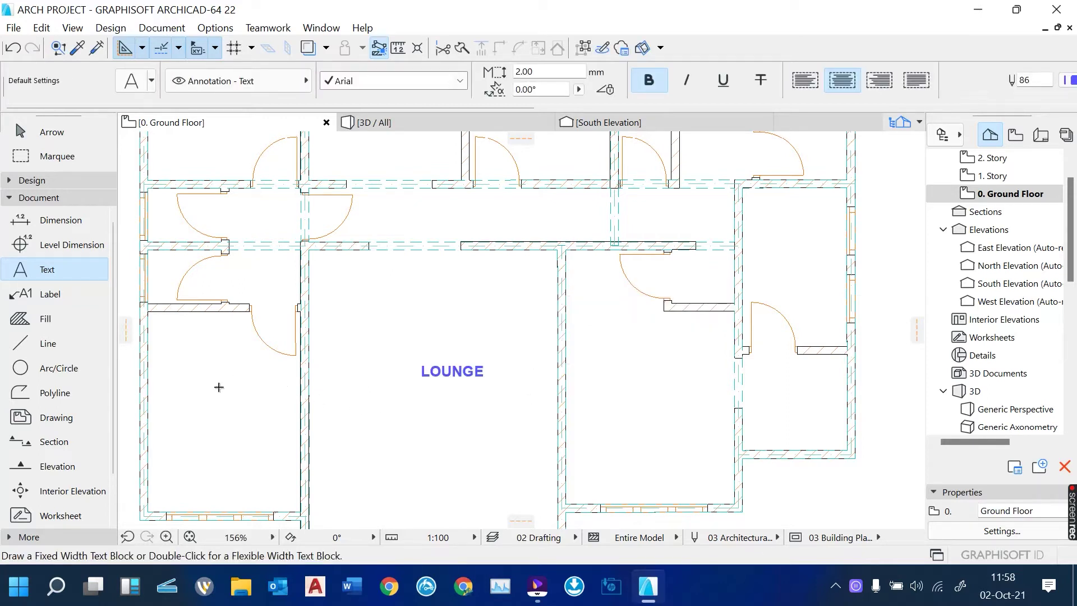
Add a text block reading BEDROOM 1 in the southwest room west of the lounge.
{"action": "left_click", "coordinate": [173, 375]}
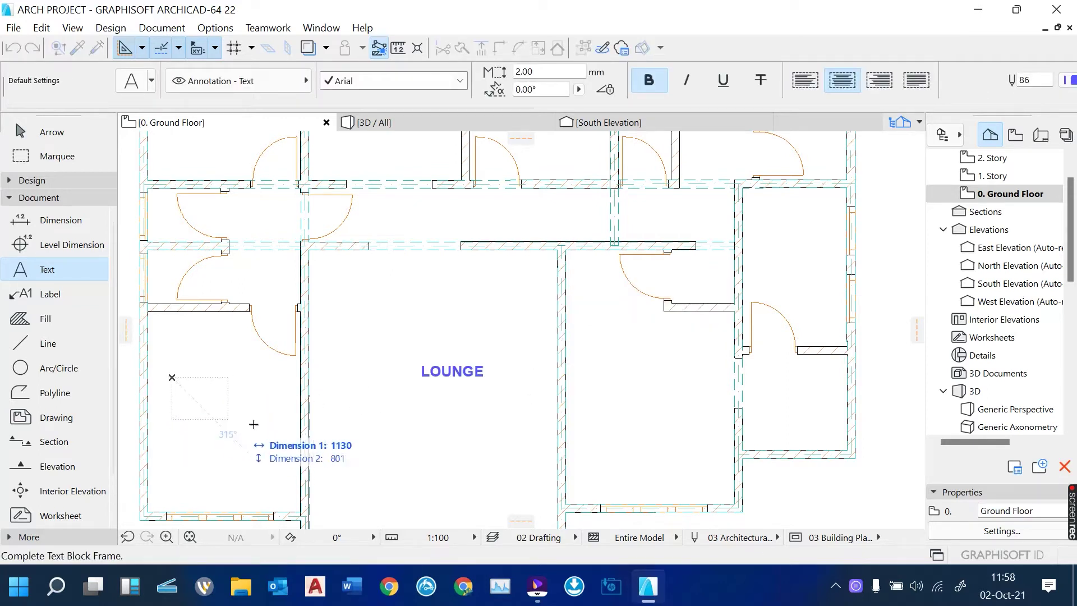
{"action": "left_click", "coordinate": [284, 416]}
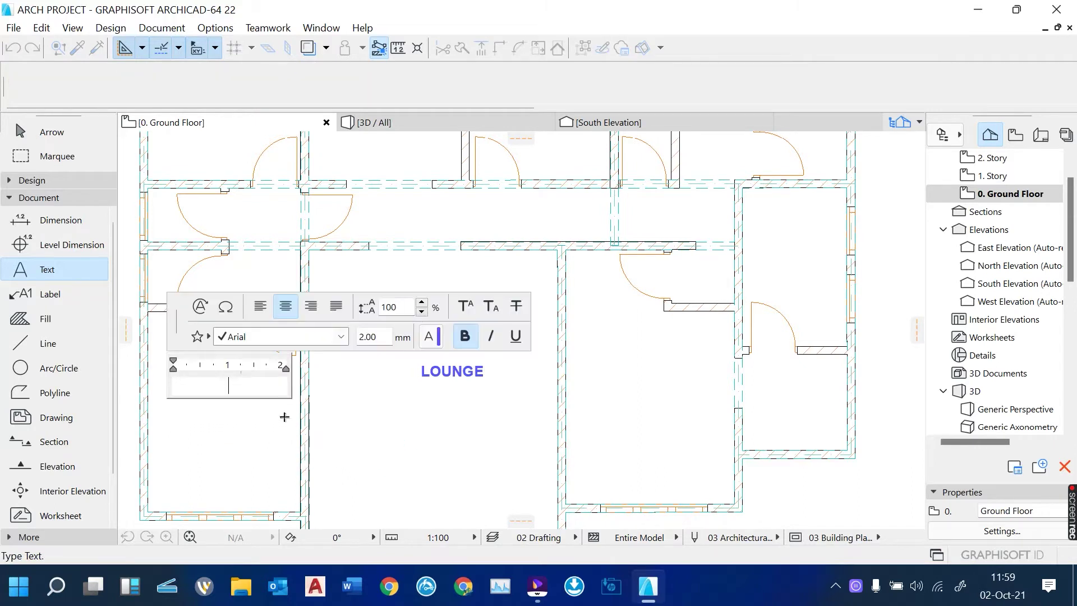
{"action": "type", "text": "BEDROO"}
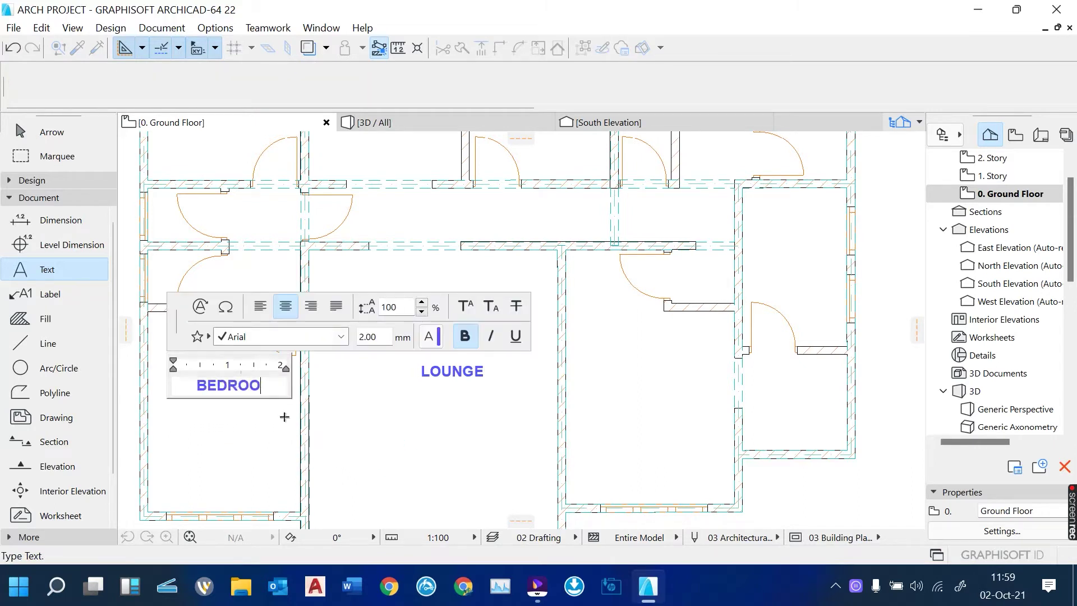
{"action": "type", "text": "M 1"}
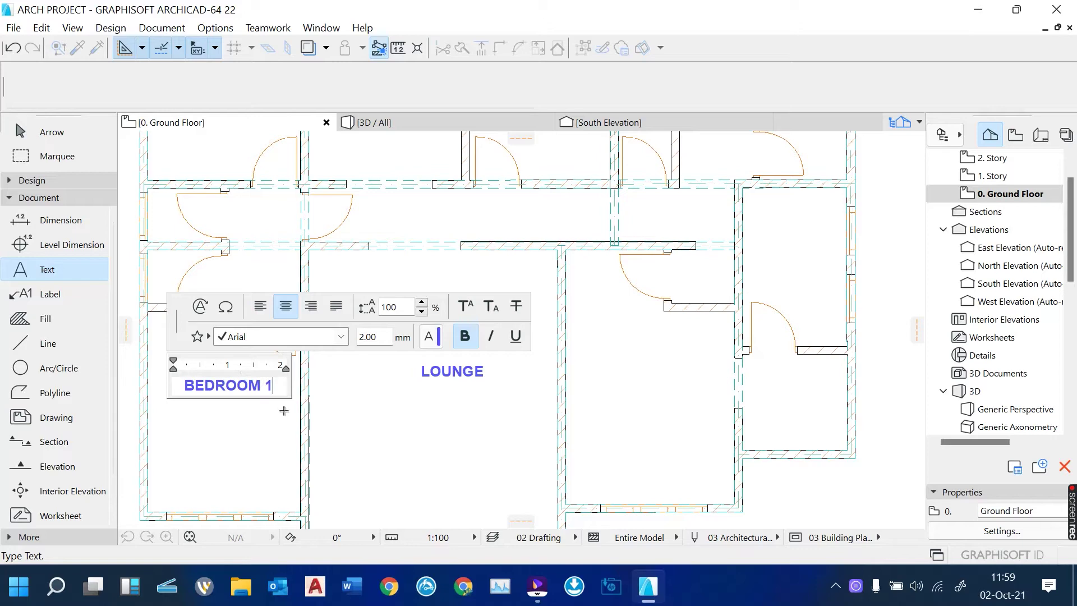
{"action": "left_click", "coordinate": [372, 457]}
Label the room directly east of the lounge with a two-line text block reading MASTER BEDROOM.
{"action": "scroll", "coordinate": [382, 389], "scroll_direction": "down", "scroll_amount": 2}
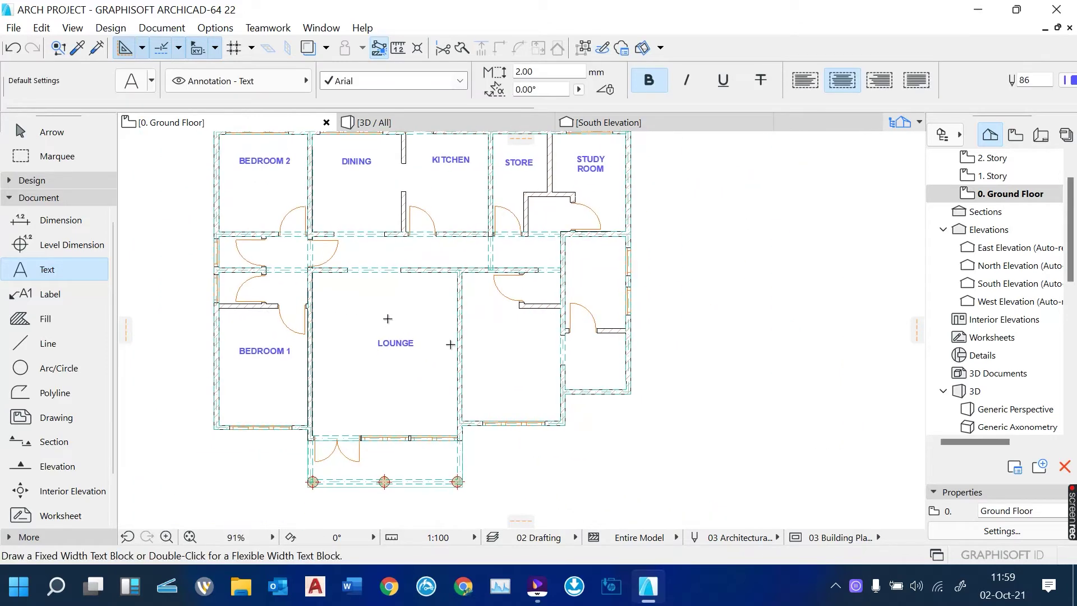
{"action": "scroll", "coordinate": [503, 353], "scroll_direction": "up", "scroll_amount": 2}
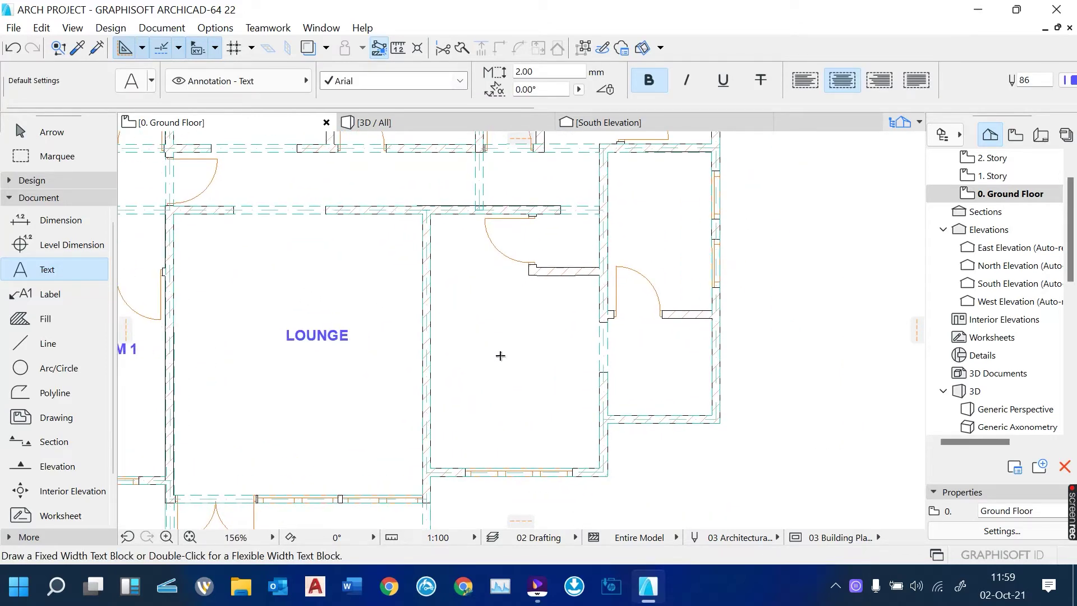
{"action": "left_click", "coordinate": [455, 324]}
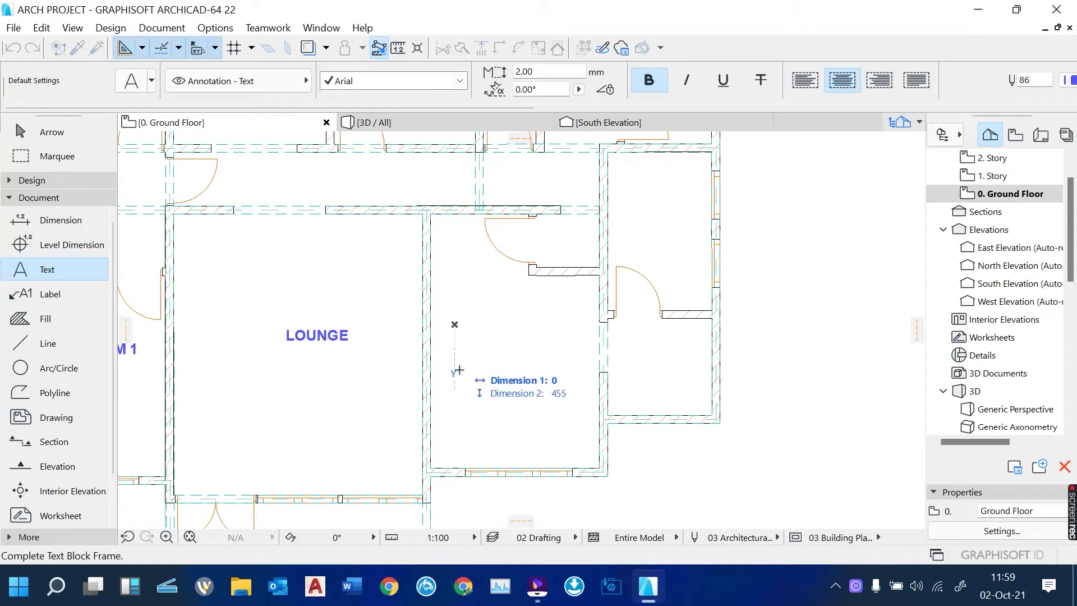
{"action": "left_click", "coordinate": [565, 360]}
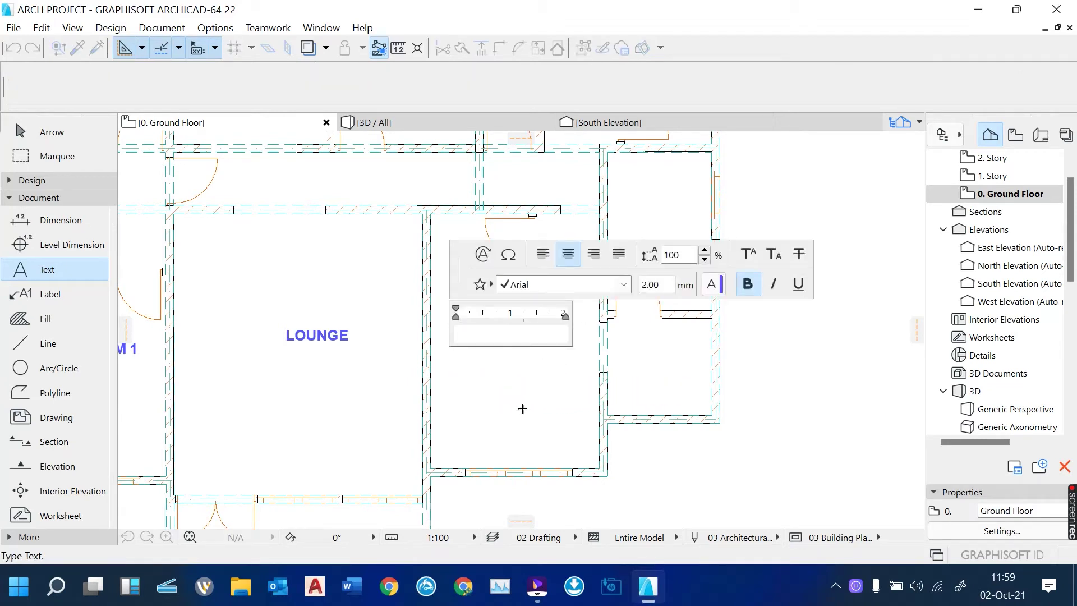
{"action": "type", "text": "MASTER"}
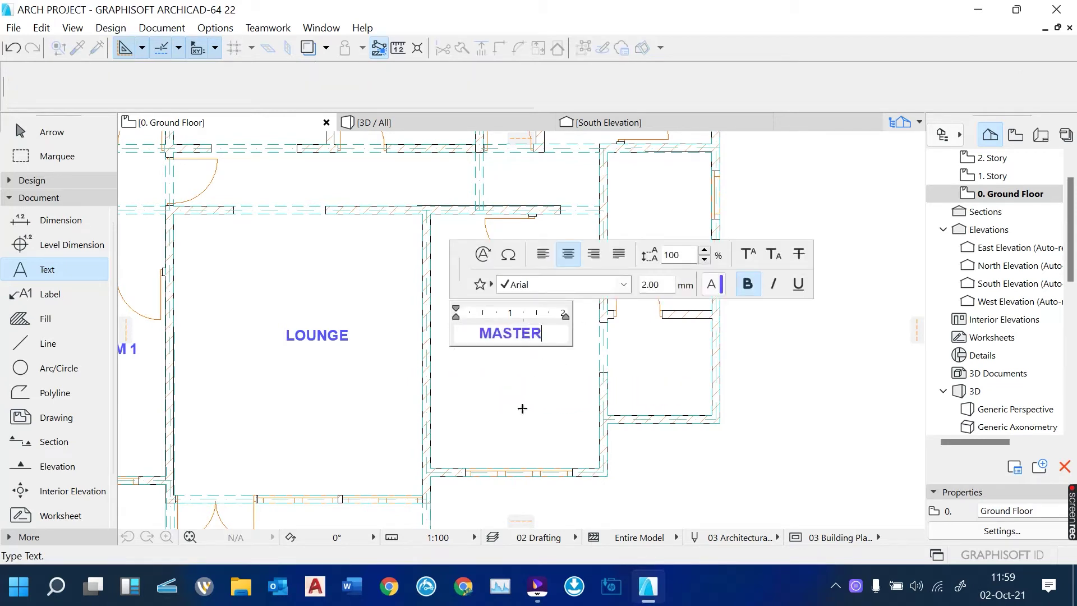
{"action": "key", "text": "Return"}
{"action": "type", "text": "BED"}
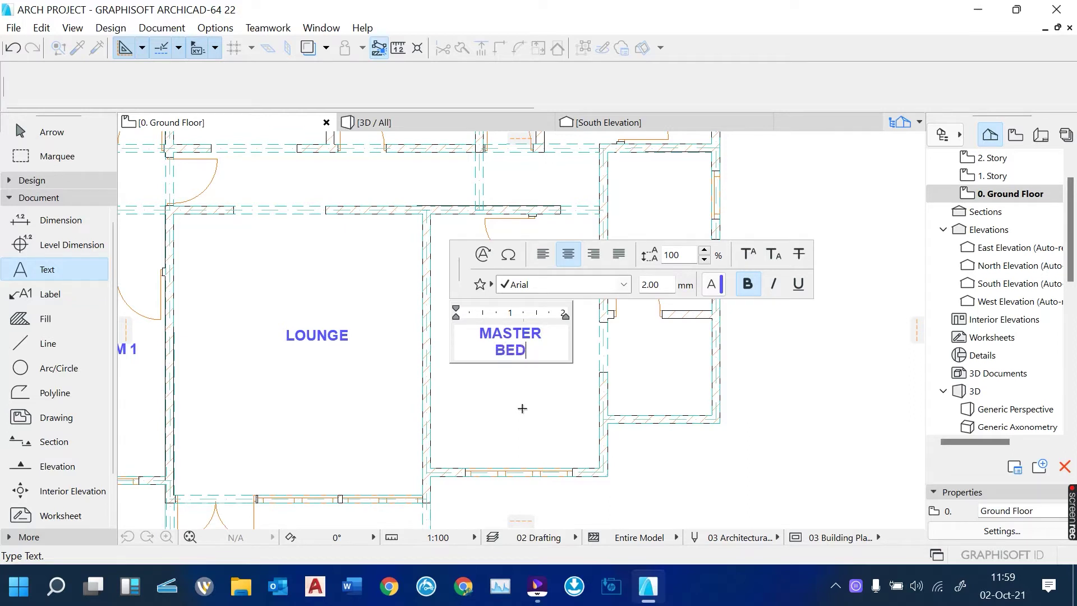
{"action": "type", "text": "ROOM"}
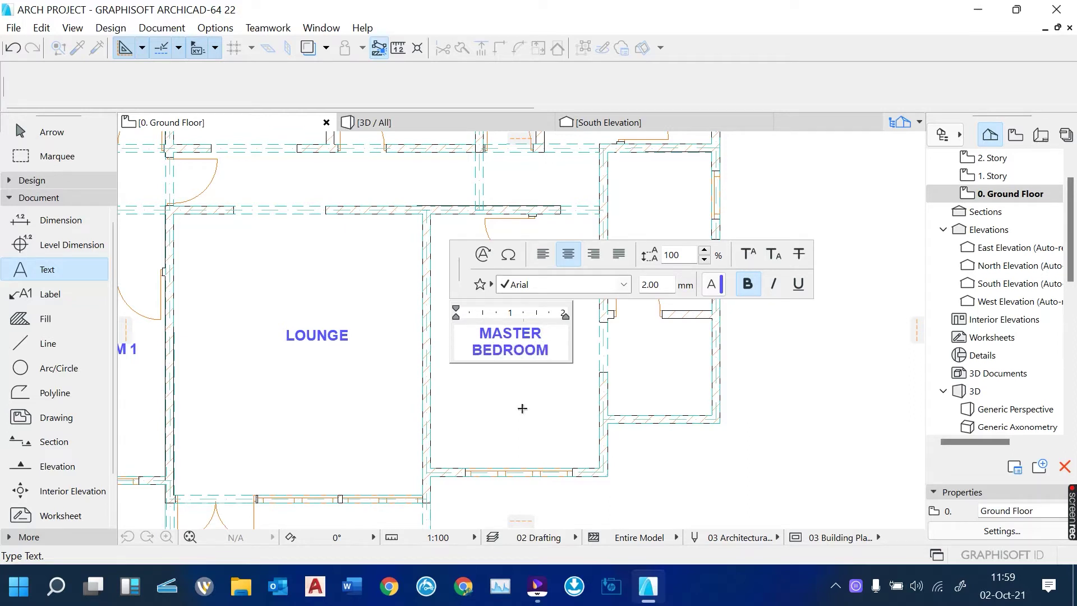
{"action": "left_click", "coordinate": [514, 409]}
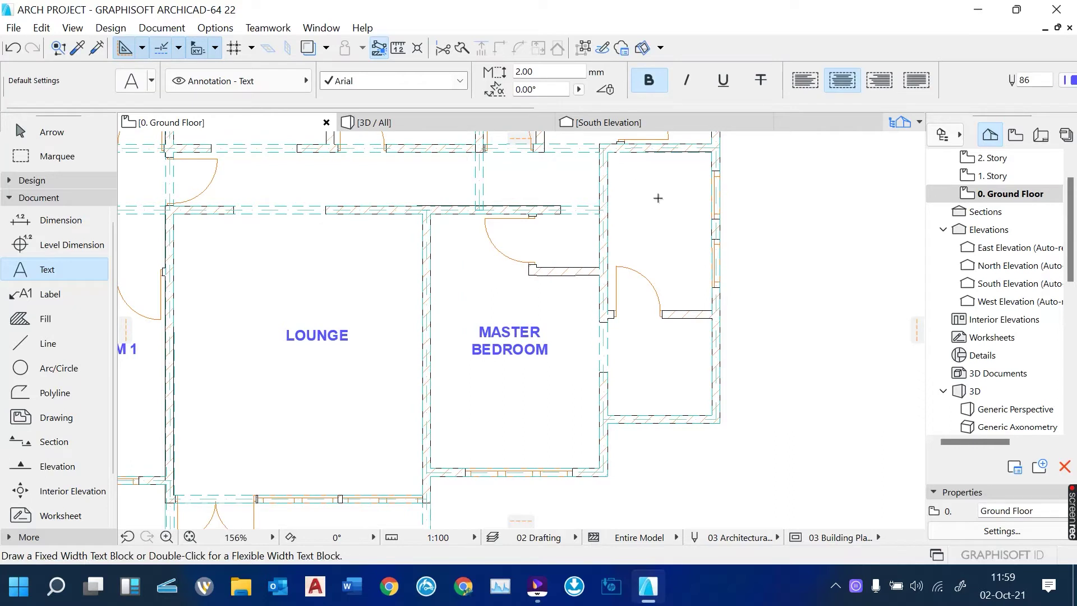
Place a text block reading BATH in the room on the east side, south of the study room.
{"action": "left_click", "coordinate": [633, 192]}
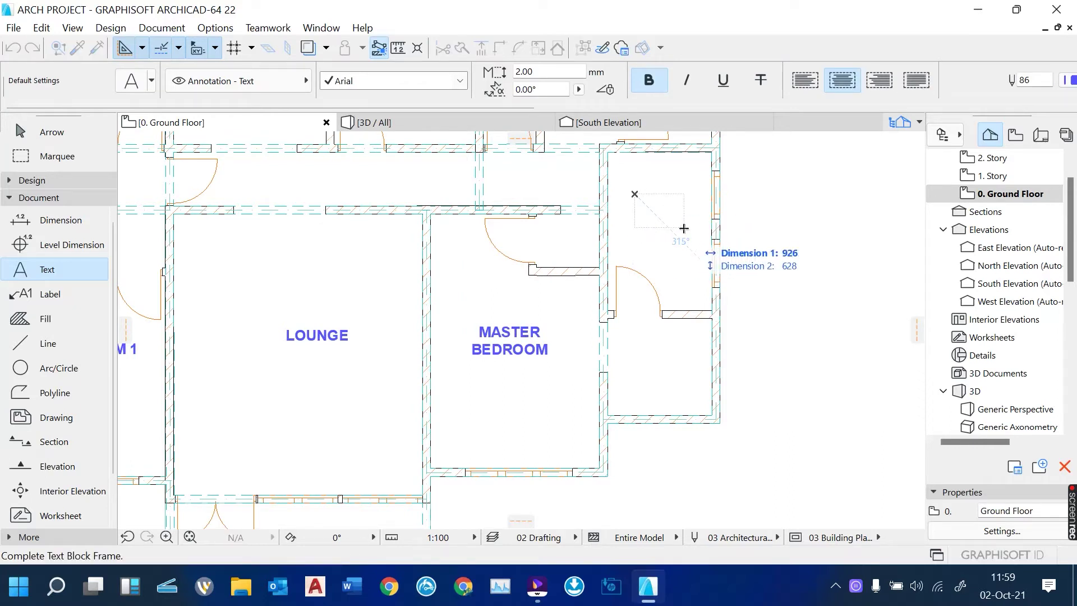
{"action": "left_click", "coordinate": [682, 228]}
{"action": "type", "text": "BATH"}
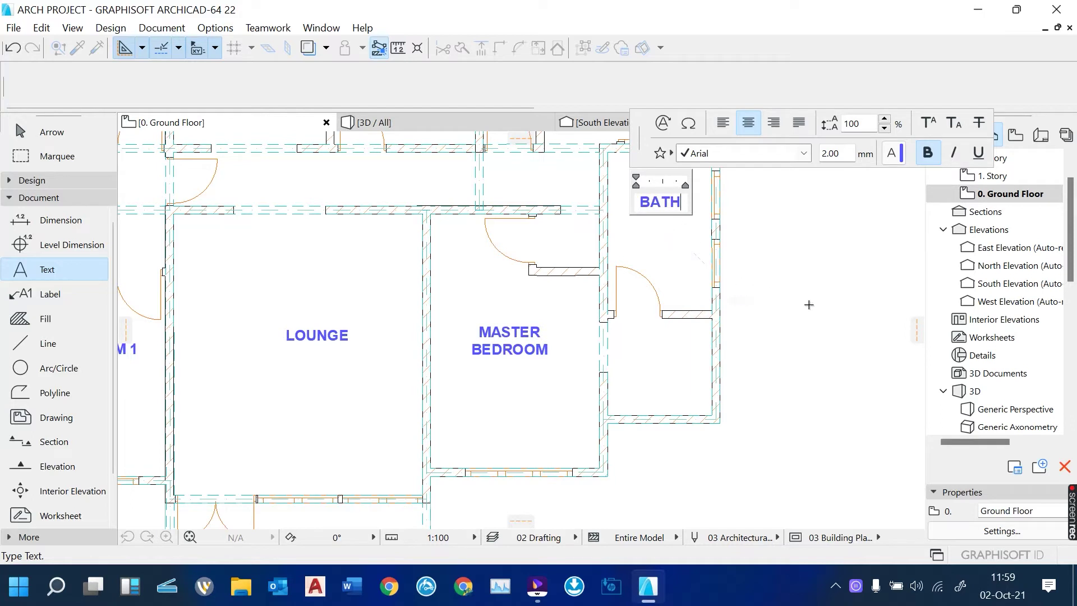
{"action": "left_click", "coordinate": [809, 305]}
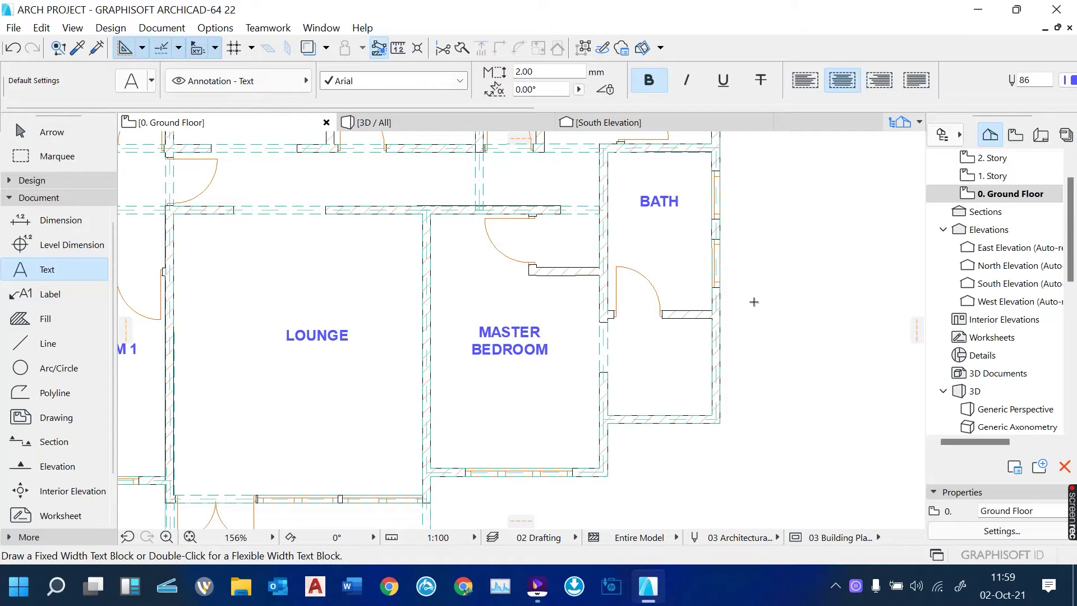
Add a text block reading VERANDAH in the south porch, east of the double door.
{"action": "scroll", "coordinate": [668, 401], "scroll_direction": "down", "scroll_amount": 3}
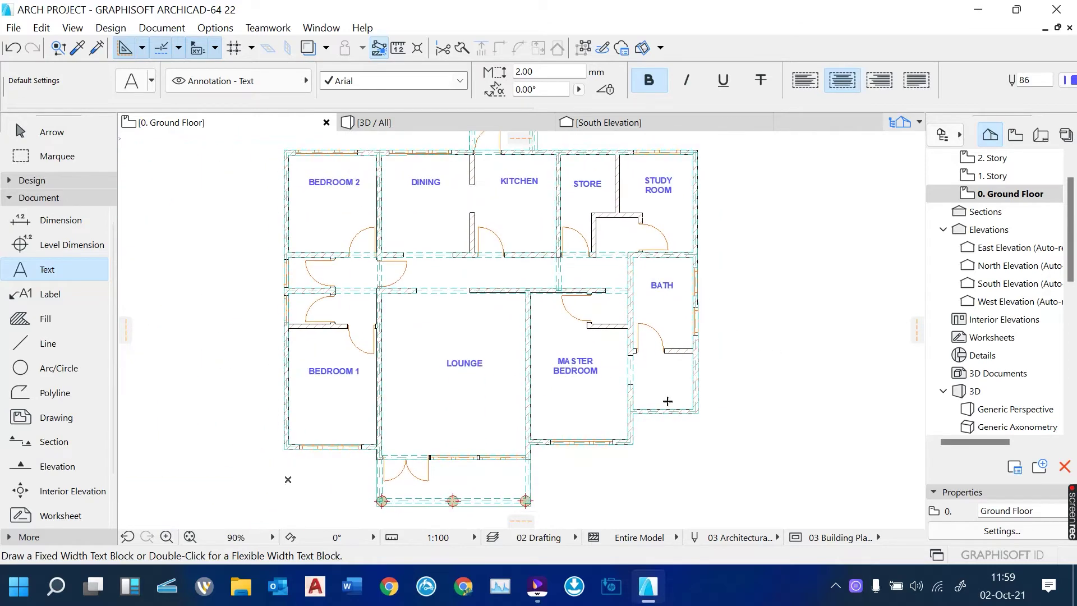
{"action": "scroll", "coordinate": [618, 334], "scroll_direction": "up", "scroll_amount": 1}
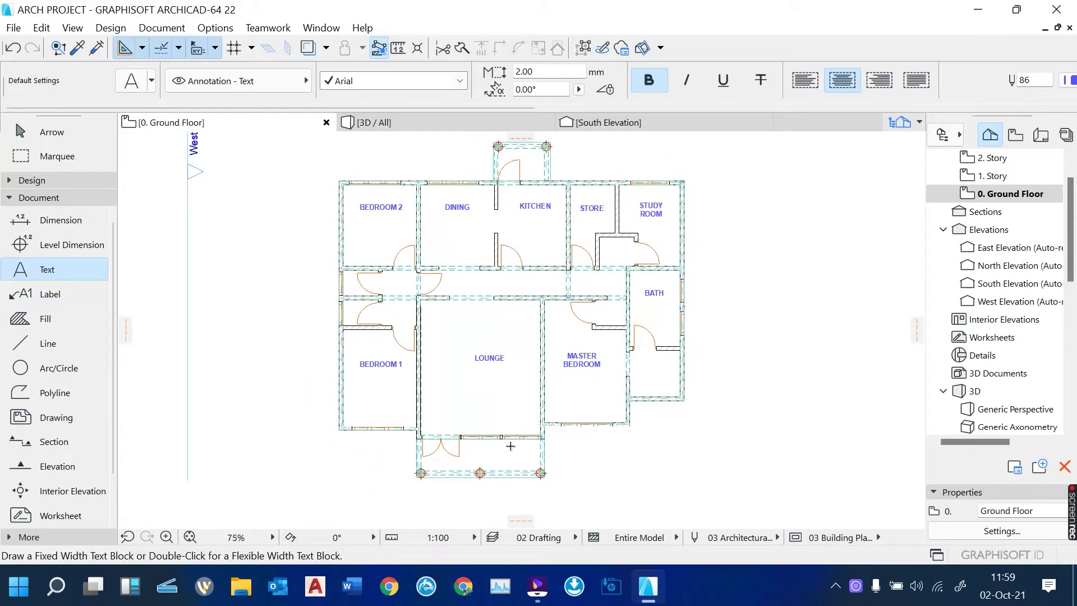
{"action": "scroll", "coordinate": [510, 445], "scroll_direction": "up", "scroll_amount": 3}
{"action": "scroll", "coordinate": [463, 504], "scroll_direction": "up", "scroll_amount": 2}
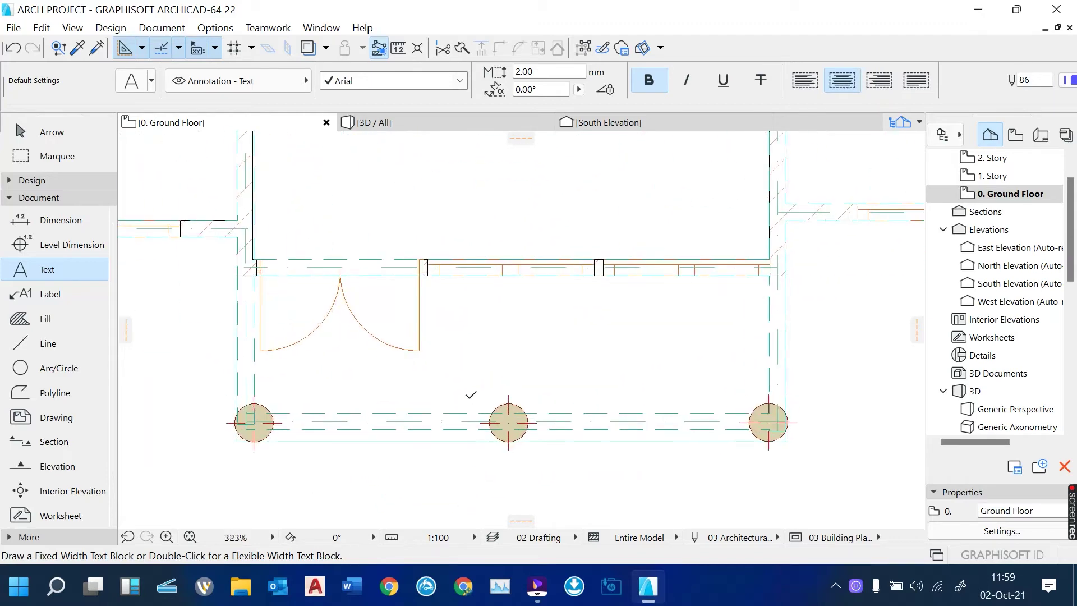
{"action": "left_click", "coordinate": [451, 324]}
{"action": "left_click", "coordinate": [663, 368]}
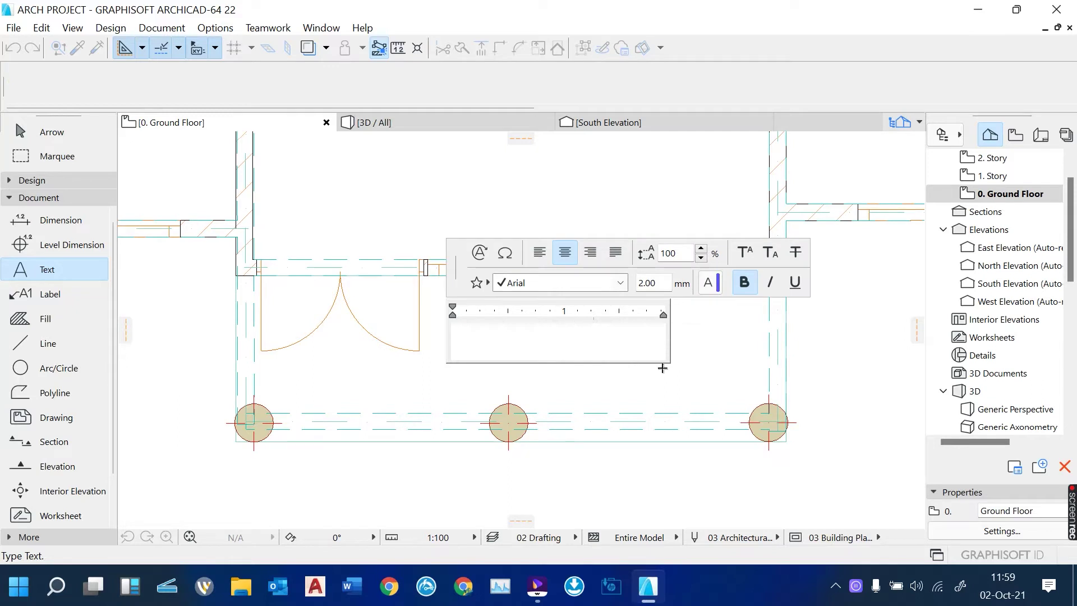
{"action": "type", "text": "VERA"}
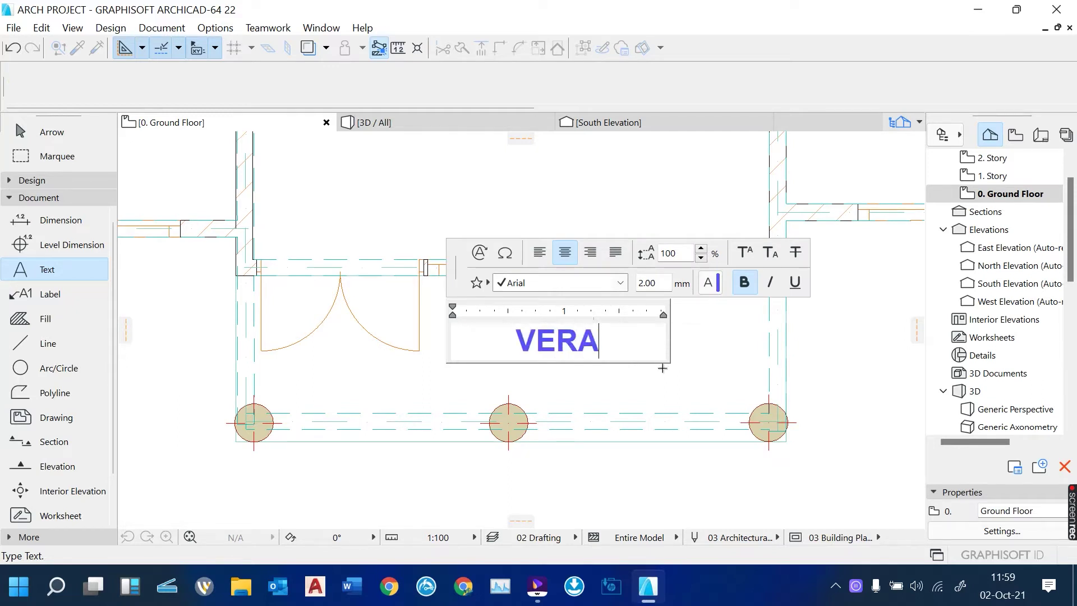
{"action": "type", "text": "NDAH"}
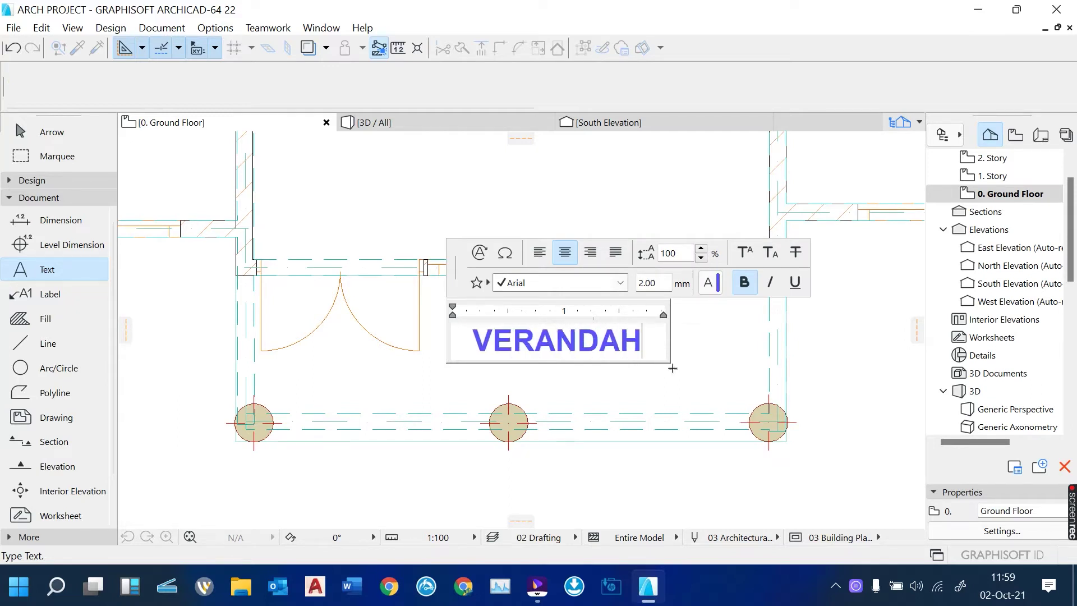
{"action": "left_click", "coordinate": [658, 400]}
{"action": "scroll", "coordinate": [657, 400], "scroll_direction": "down", "scroll_amount": 5}
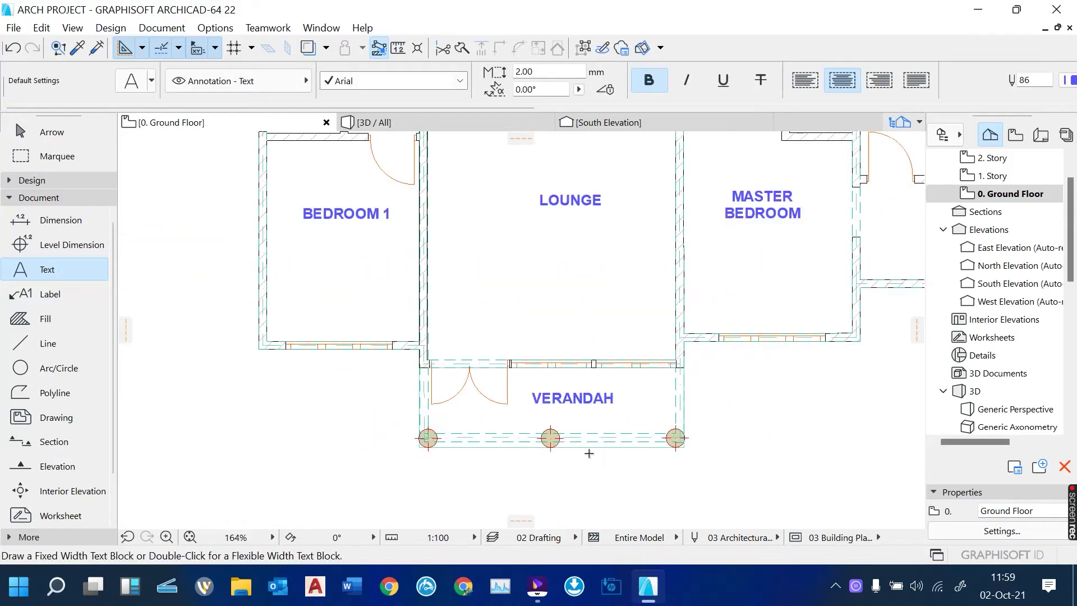
{"action": "scroll", "coordinate": [600, 229], "scroll_direction": "up", "scroll_amount": 5}
{"action": "scroll", "coordinate": [600, 229], "scroll_direction": "up", "scroll_amount": 4}
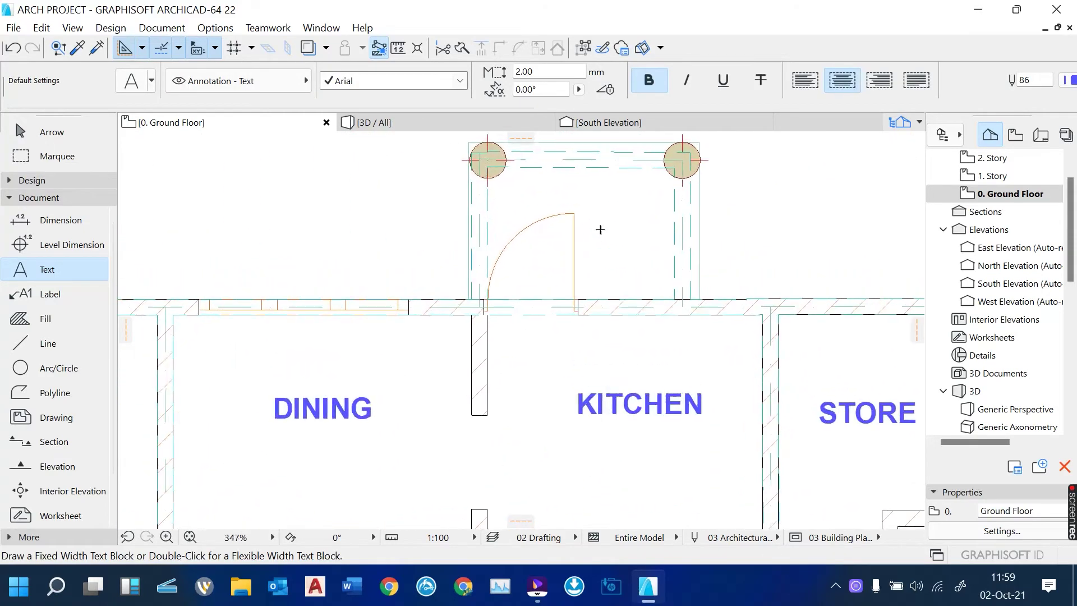
{"action": "left_click", "coordinate": [510, 168]}
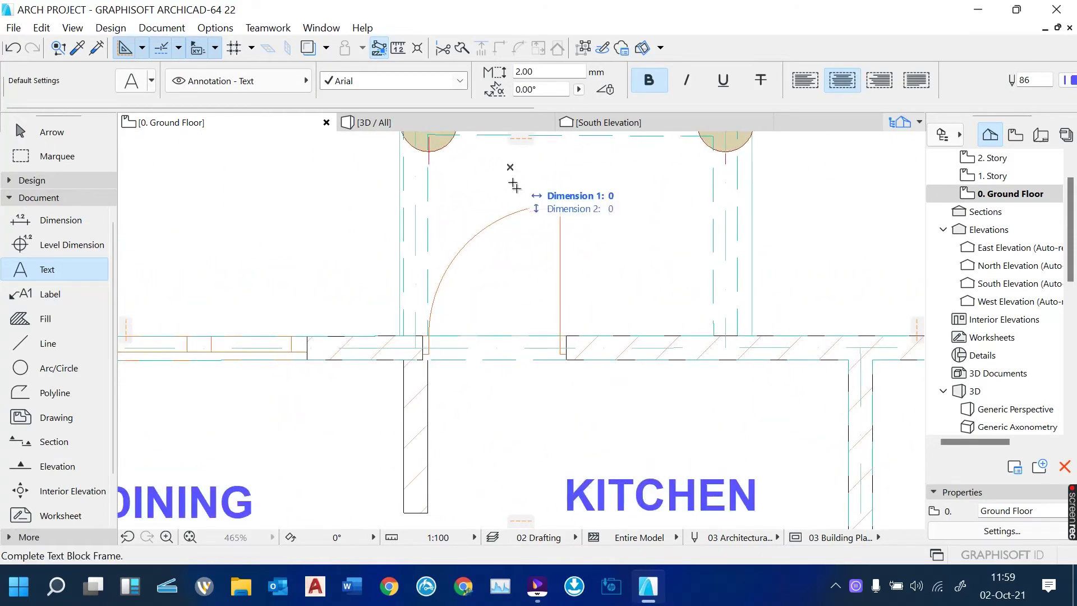
{"action": "left_click", "coordinate": [659, 222]}
{"action": "type", "text": "PORCH"}
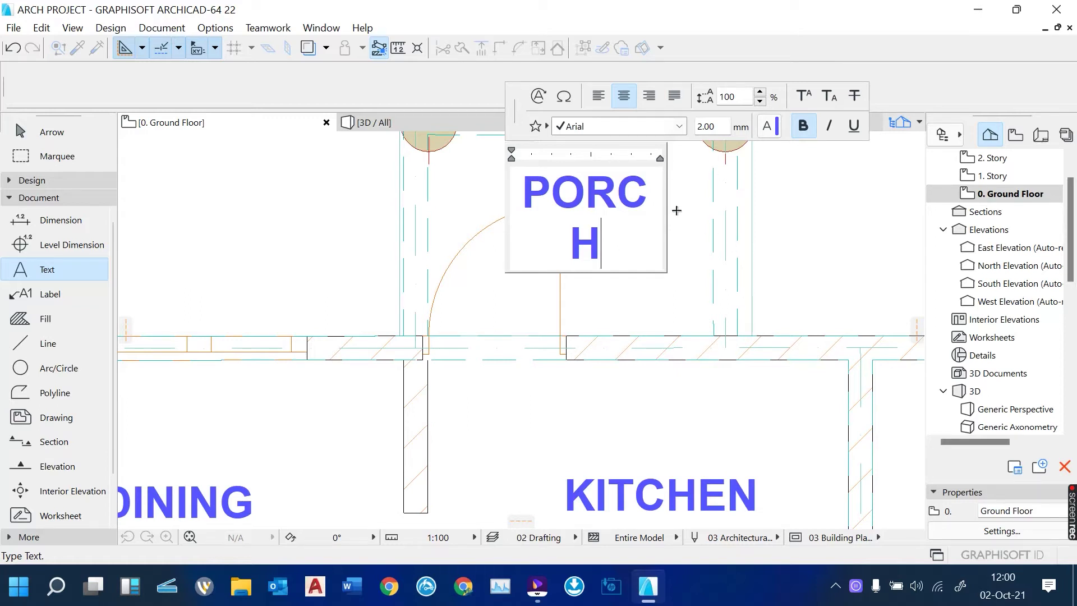
{"action": "key", "text": "Escape"}
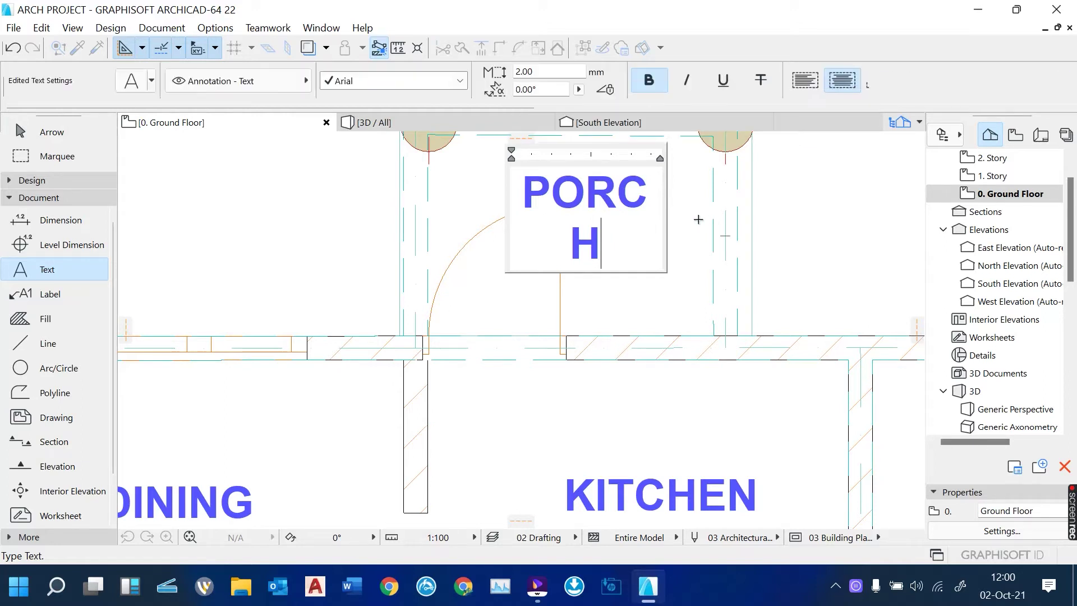
{"action": "key", "text": "Escape"}
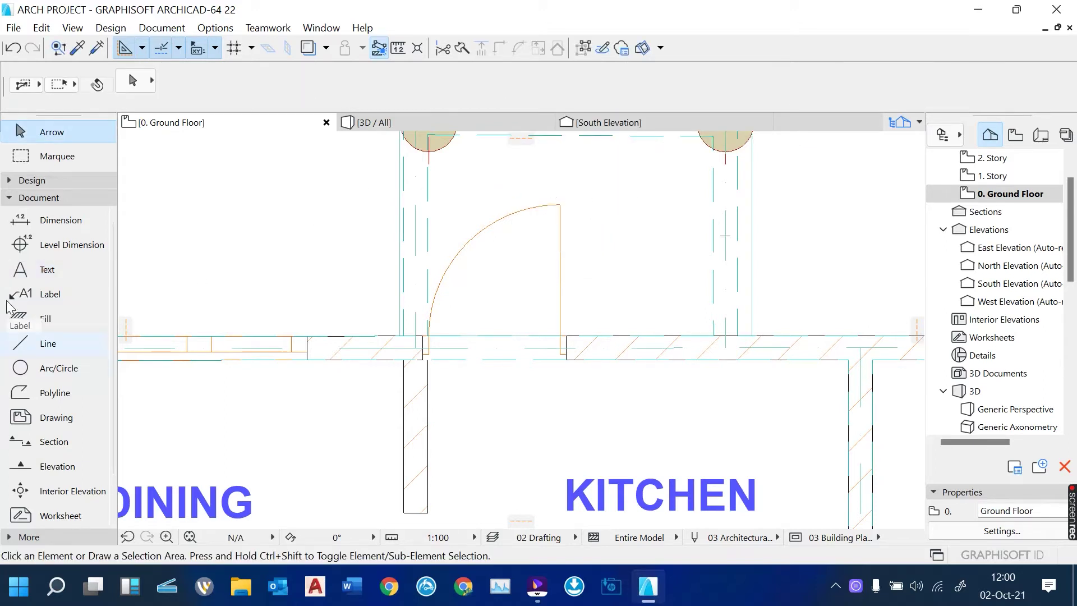
Add a single-line text block reading PORCH across the north porch, above the kitchen's outer door swing.
{"action": "left_click", "coordinate": [51, 269]}
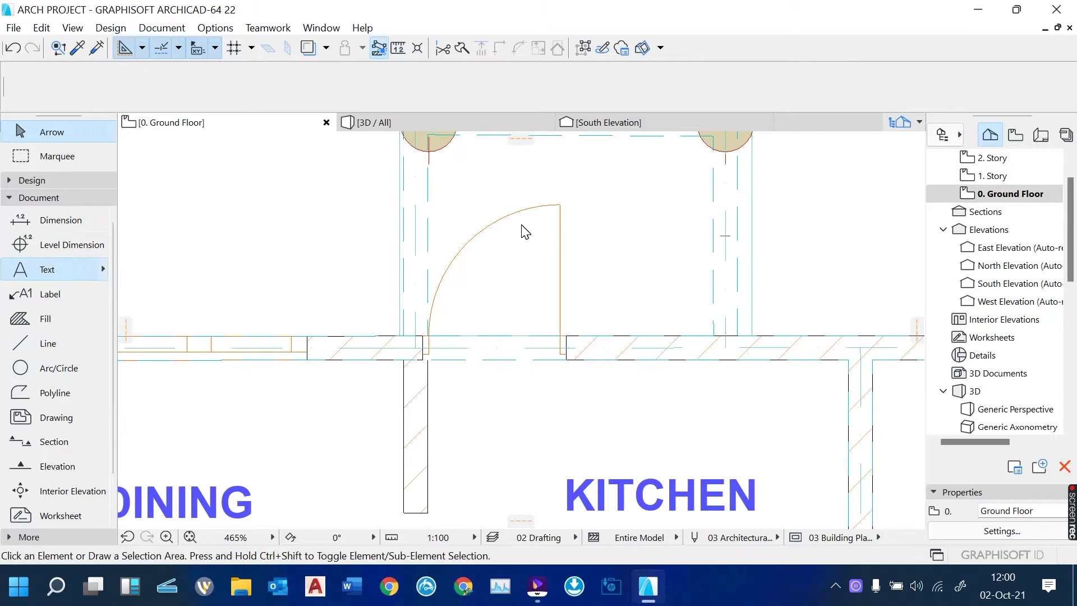
{"action": "left_click", "coordinate": [470, 176]}
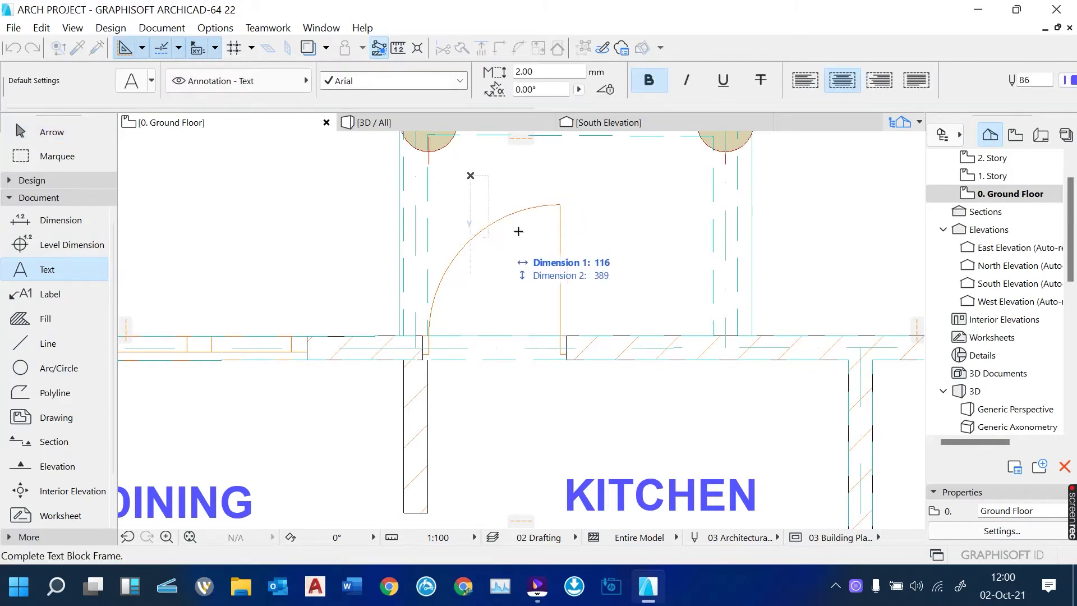
{"action": "left_click", "coordinate": [712, 230]}
{"action": "type", "text": "PORCH"}
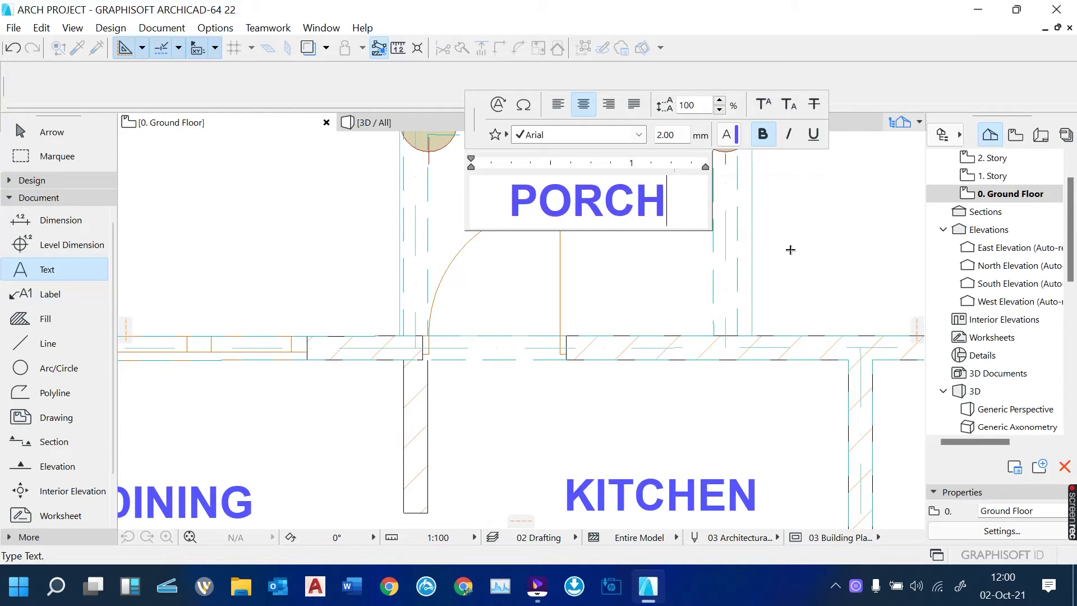
{"action": "left_click", "coordinate": [791, 250]}
{"action": "scroll", "coordinate": [556, 219], "scroll_direction": "down", "scroll_amount": 5}
{"action": "scroll", "coordinate": [556, 219], "scroll_direction": "down", "scroll_amount": 3}
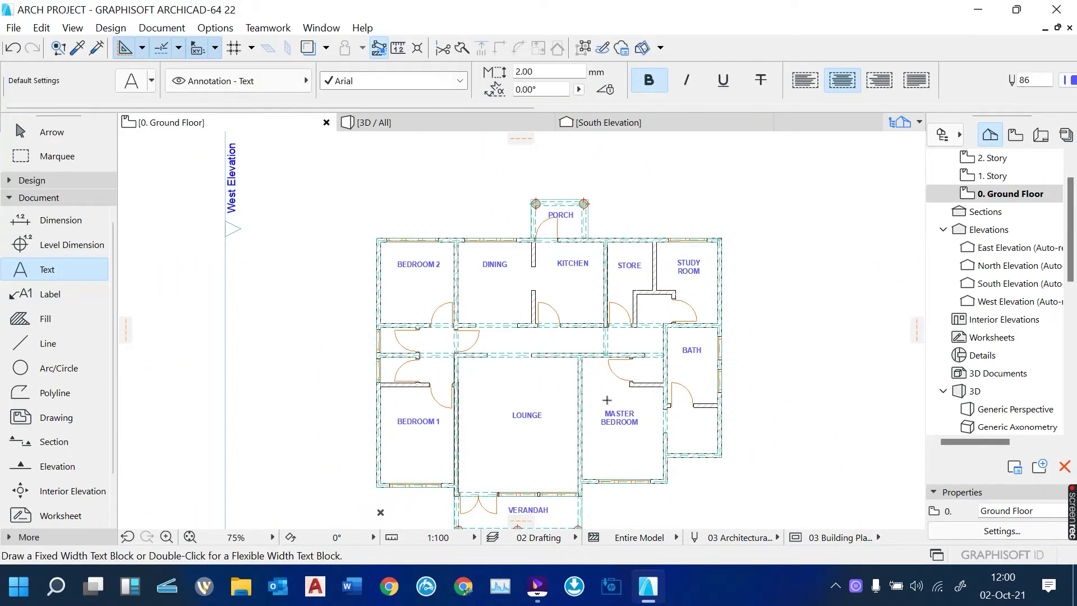
Activate the Object tool and open its default settings.
{"action": "scroll", "coordinate": [597, 444], "scroll_direction": "up", "scroll_amount": 4}
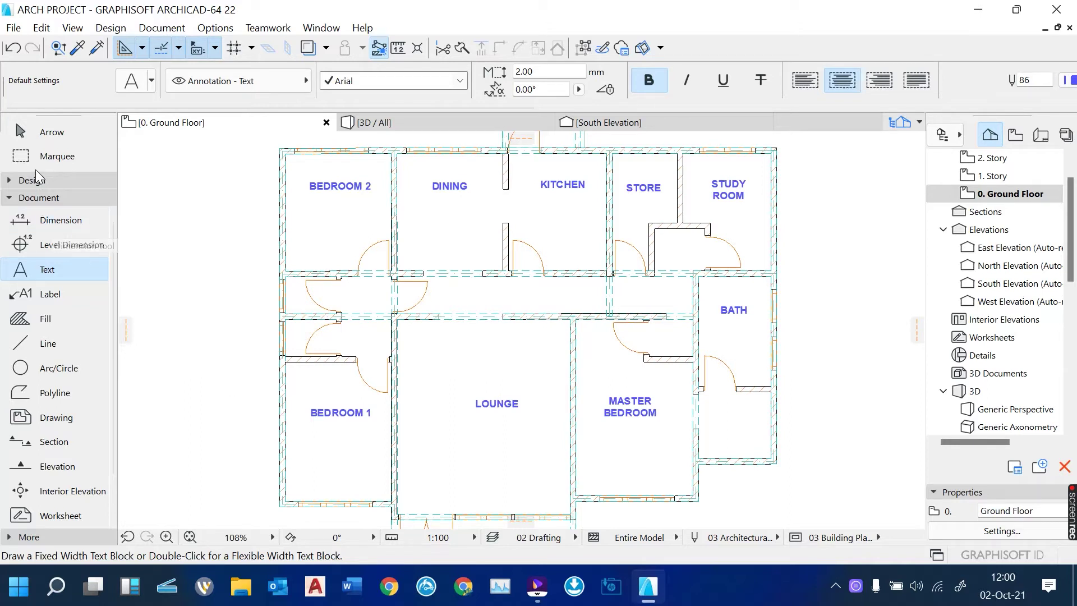
{"action": "left_click", "coordinate": [13, 180]}
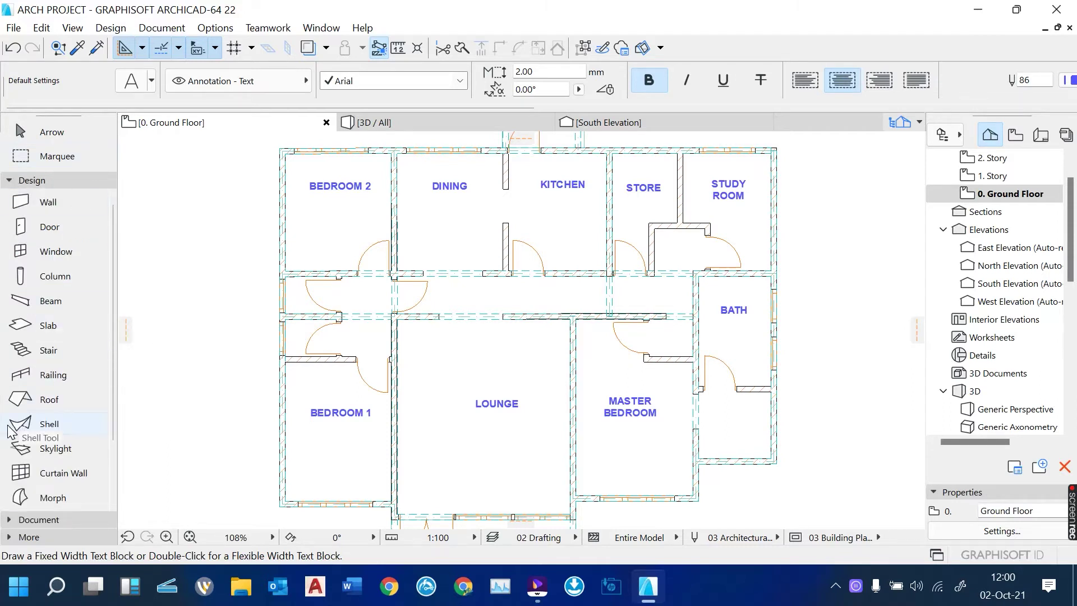
{"action": "scroll", "coordinate": [7, 431], "scroll_direction": "down", "scroll_amount": 3}
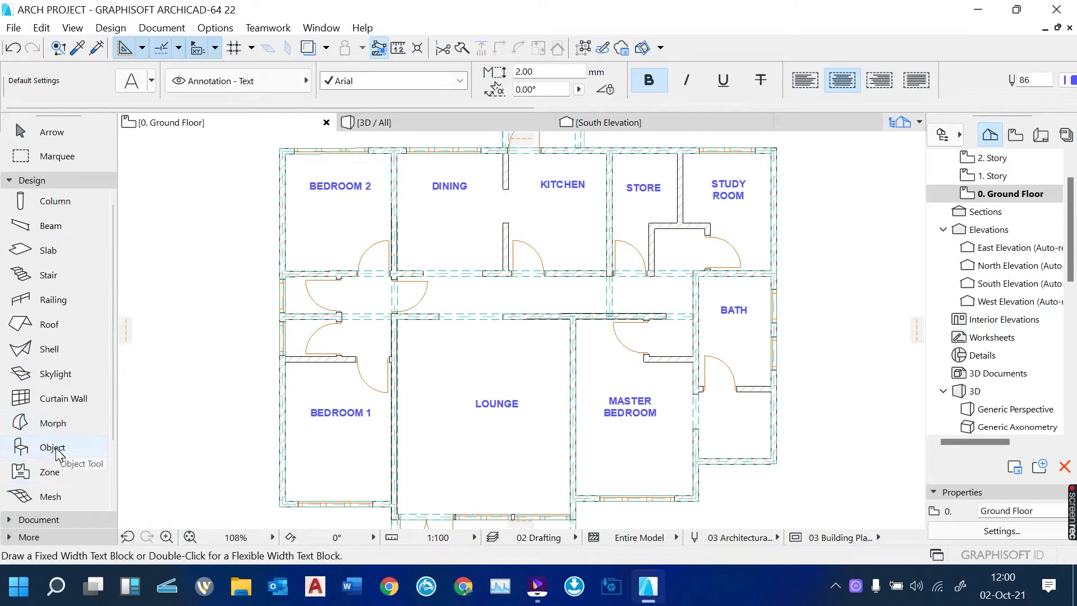
{"action": "left_click", "coordinate": [56, 450]}
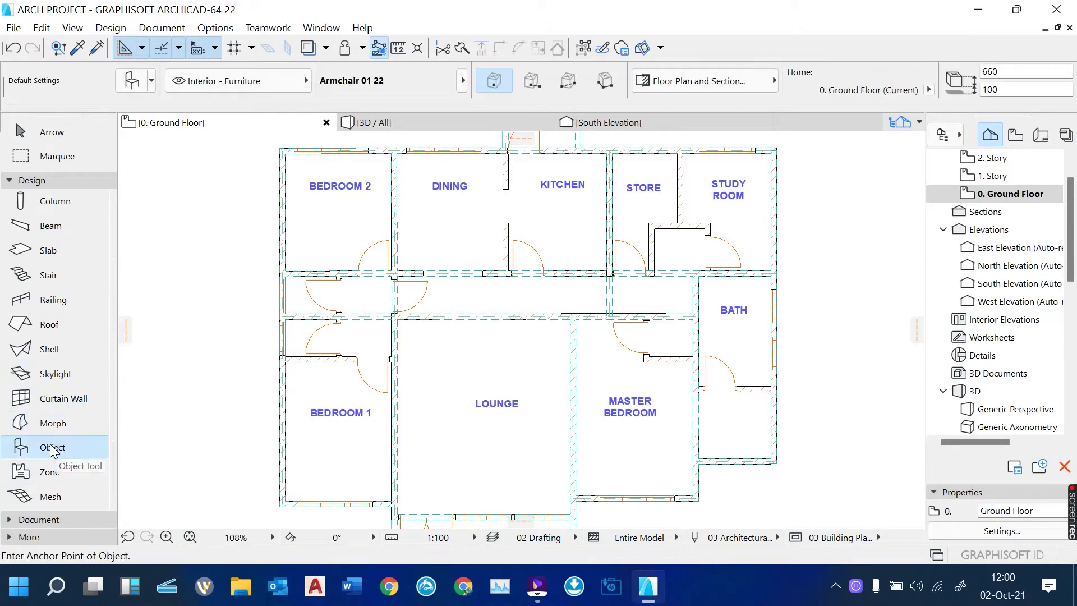
{"action": "double_click", "coordinate": [52, 449]}
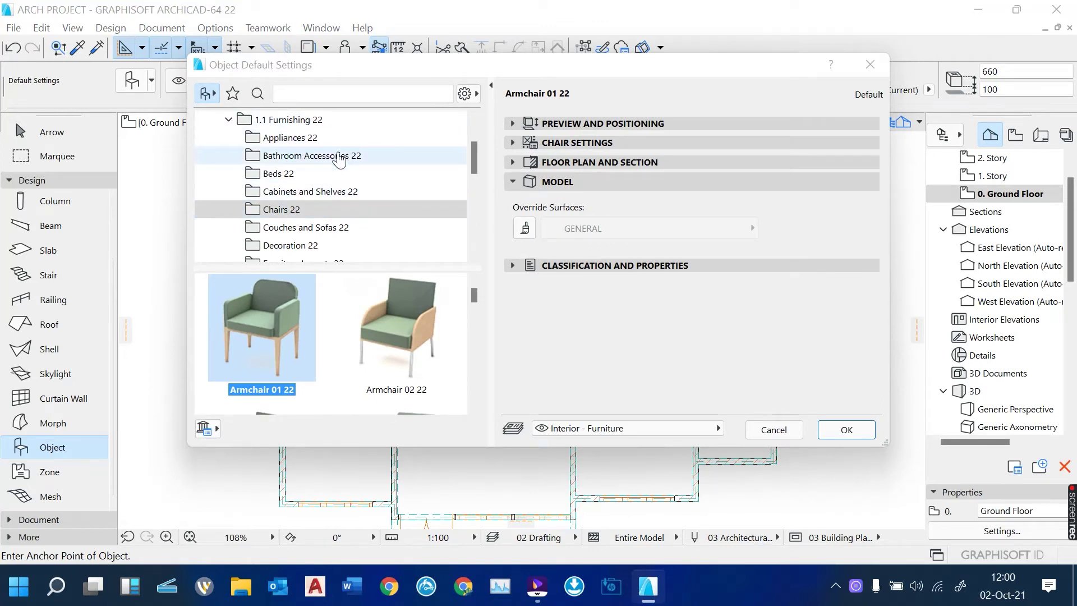
Examine the objects available in the Appliances 22 and Bathroom Accessories 22 library folders.
{"action": "left_click", "coordinate": [301, 138]}
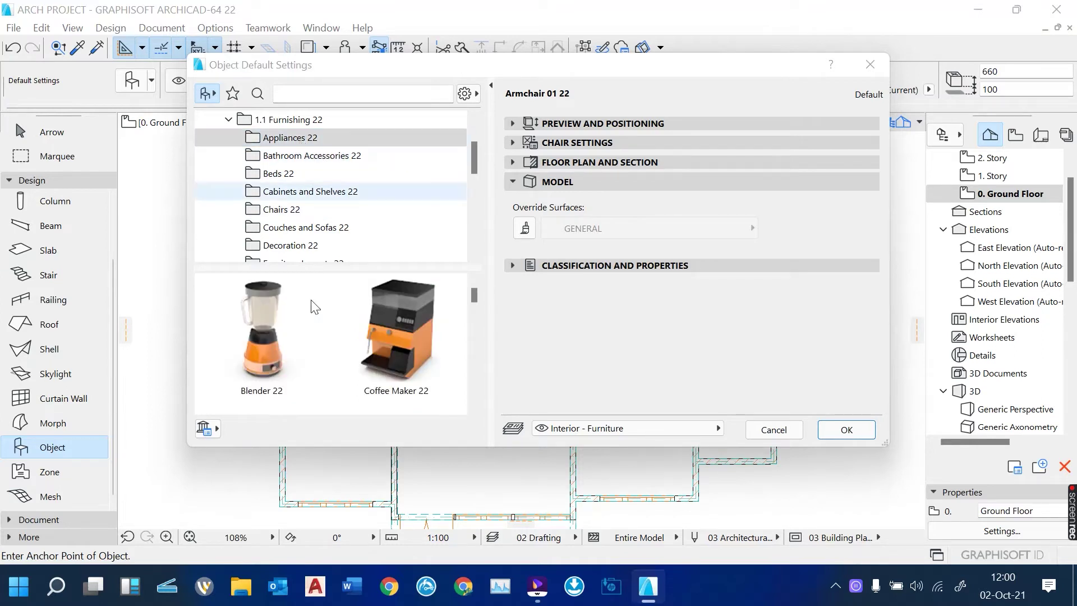
{"action": "scroll", "coordinate": [316, 308], "scroll_direction": "down", "scroll_amount": 10}
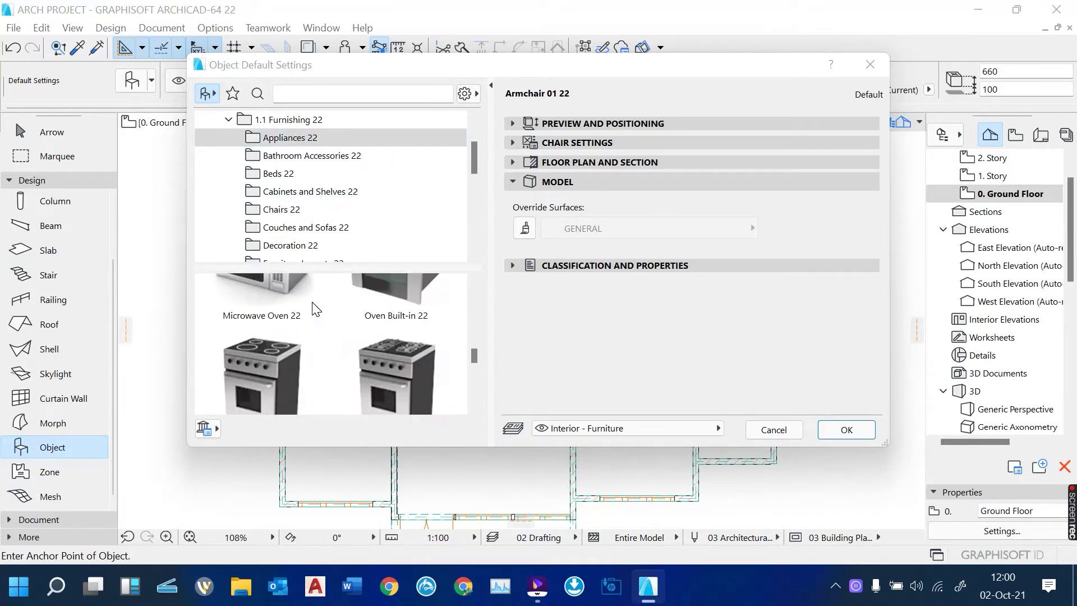
{"action": "scroll", "coordinate": [316, 309], "scroll_direction": "down", "scroll_amount": 3}
{"action": "scroll", "coordinate": [316, 309], "scroll_direction": "up", "scroll_amount": 3}
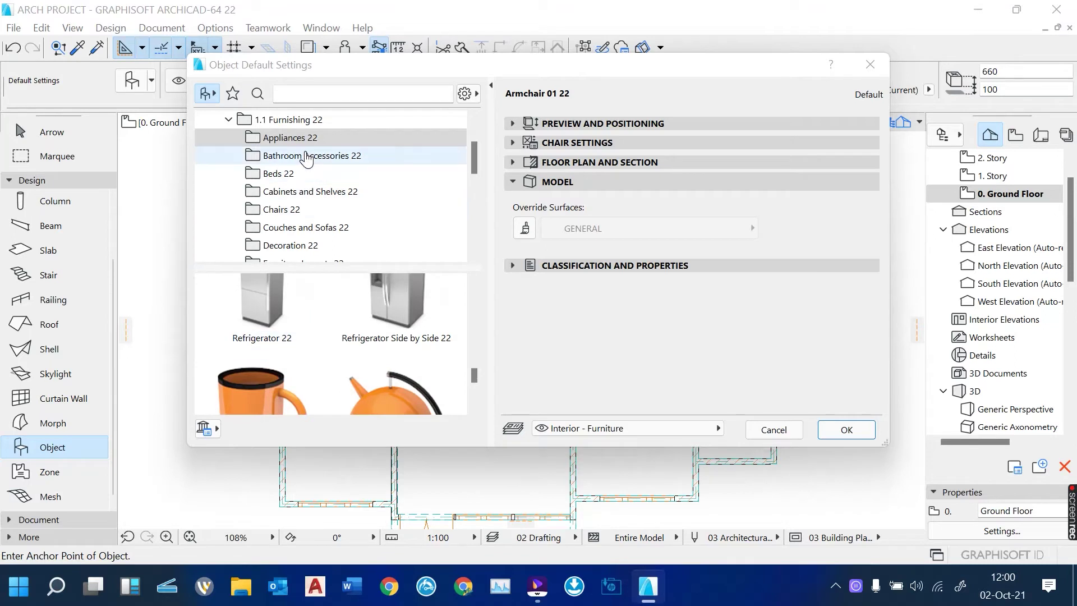
{"action": "left_click", "coordinate": [306, 158]}
{"action": "scroll", "coordinate": [317, 329], "scroll_direction": "down", "scroll_amount": 5}
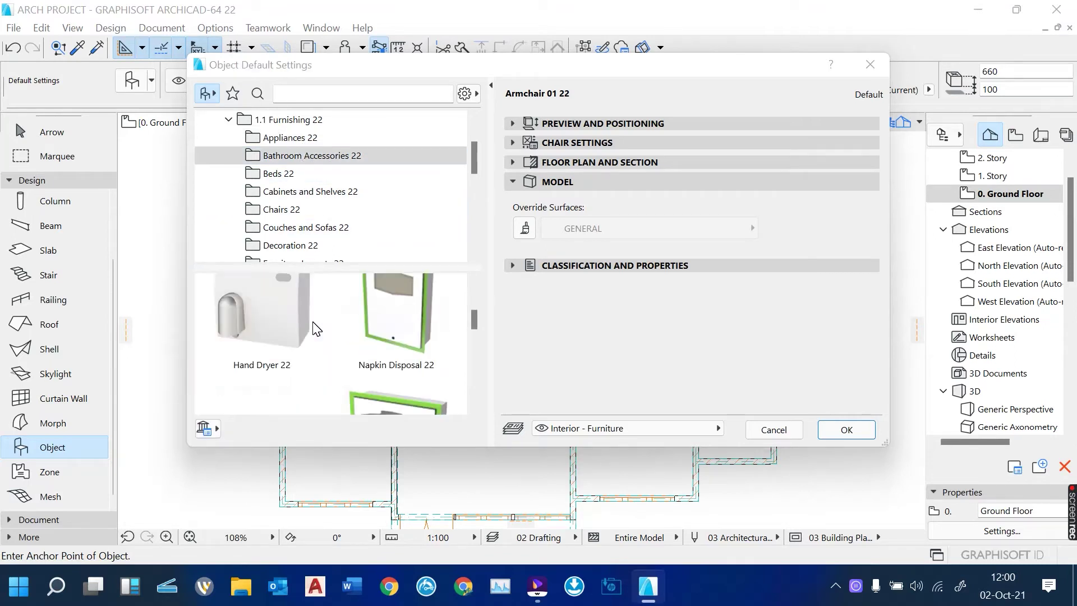
{"action": "scroll", "coordinate": [314, 314], "scroll_direction": "down", "scroll_amount": 2}
Set Bed Double 22 from the Beds 22 folder as the default object, keeping its 1800 x 2000 size.
{"action": "left_click", "coordinate": [279, 173]}
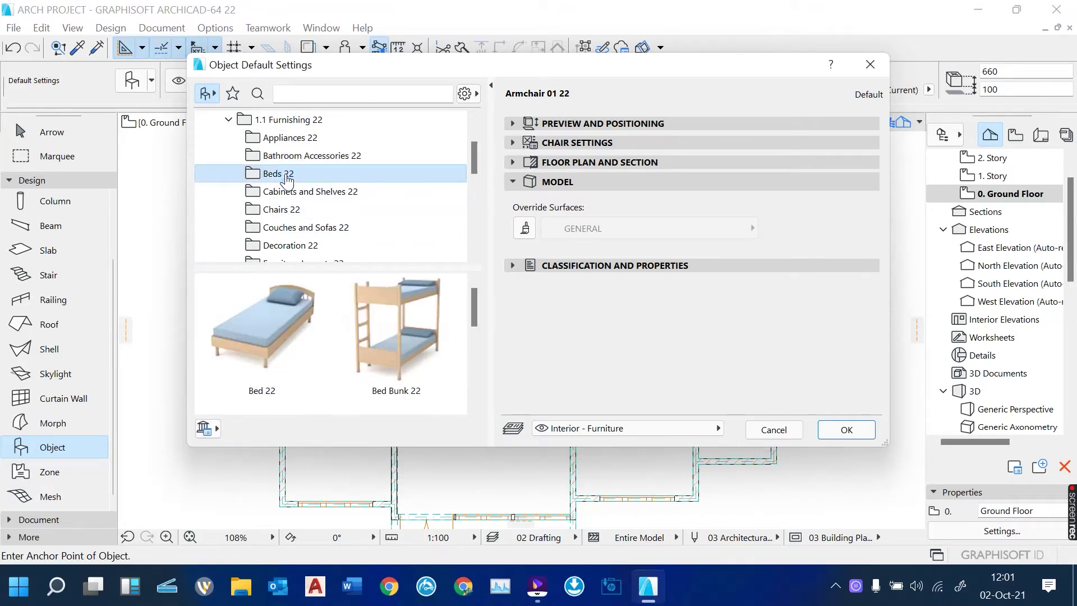
{"action": "scroll", "coordinate": [312, 331], "scroll_direction": "down", "scroll_amount": 5}
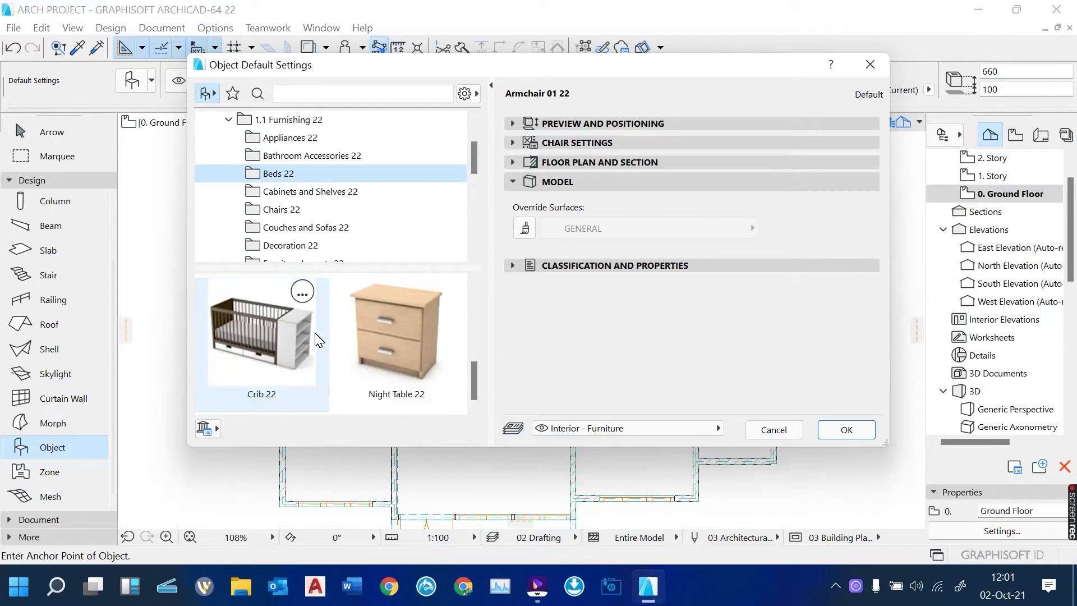
{"action": "scroll", "coordinate": [316, 340], "scroll_direction": "up", "scroll_amount": 3}
{"action": "mouse_move", "coordinate": [323, 330]}
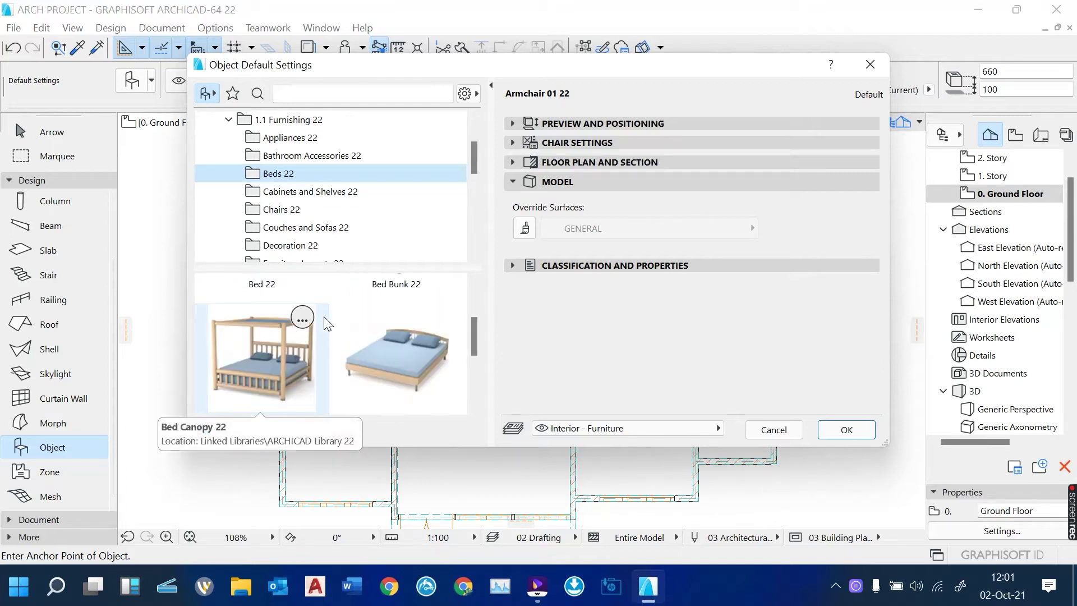
{"action": "left_click", "coordinate": [405, 350]}
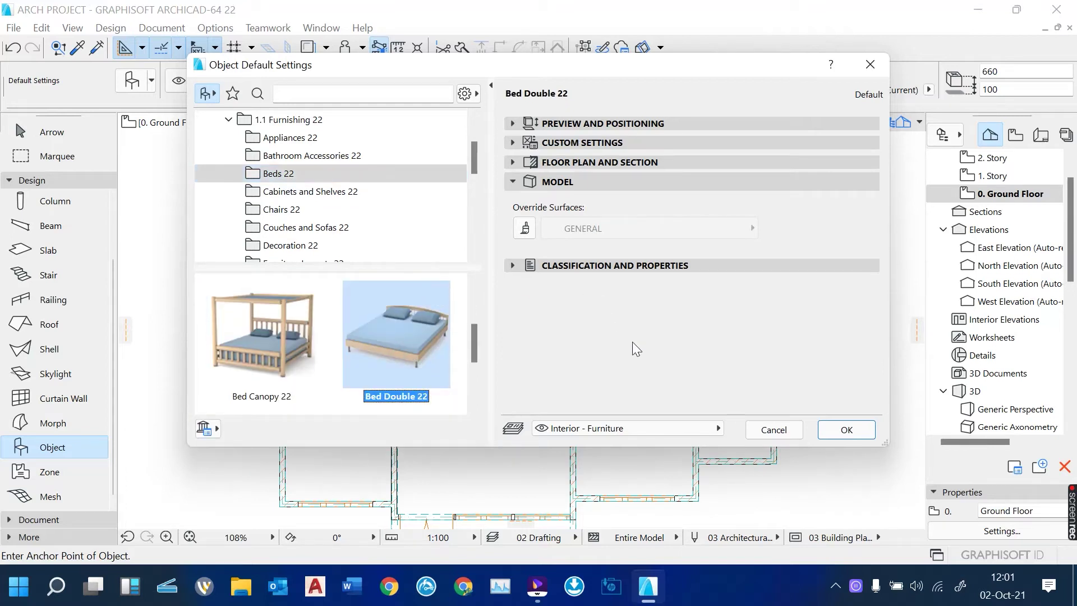
{"action": "left_click", "coordinate": [512, 123]}
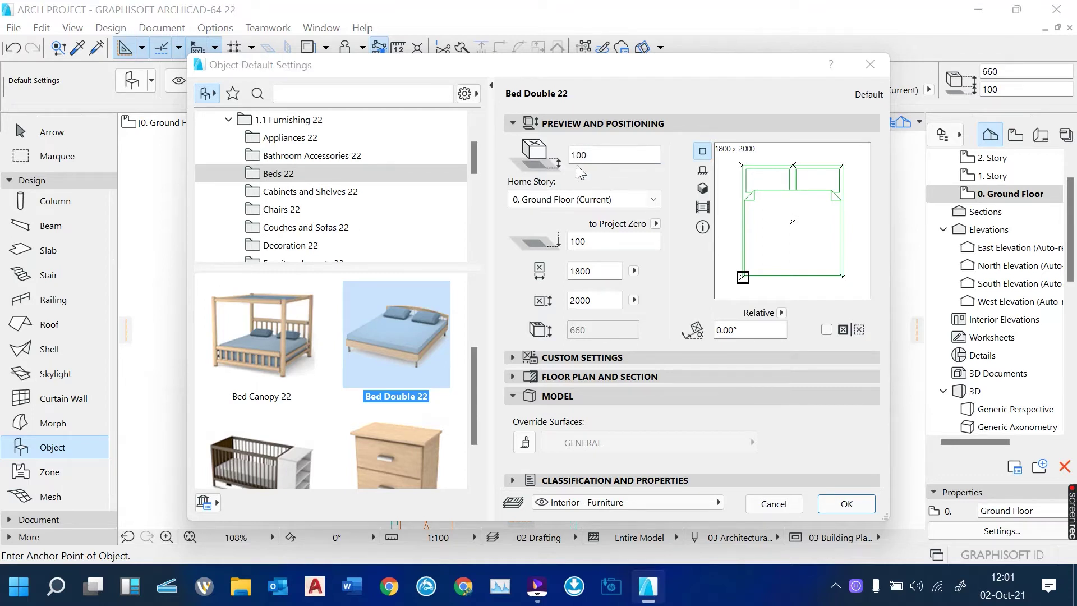
{"action": "left_click", "coordinate": [847, 505]}
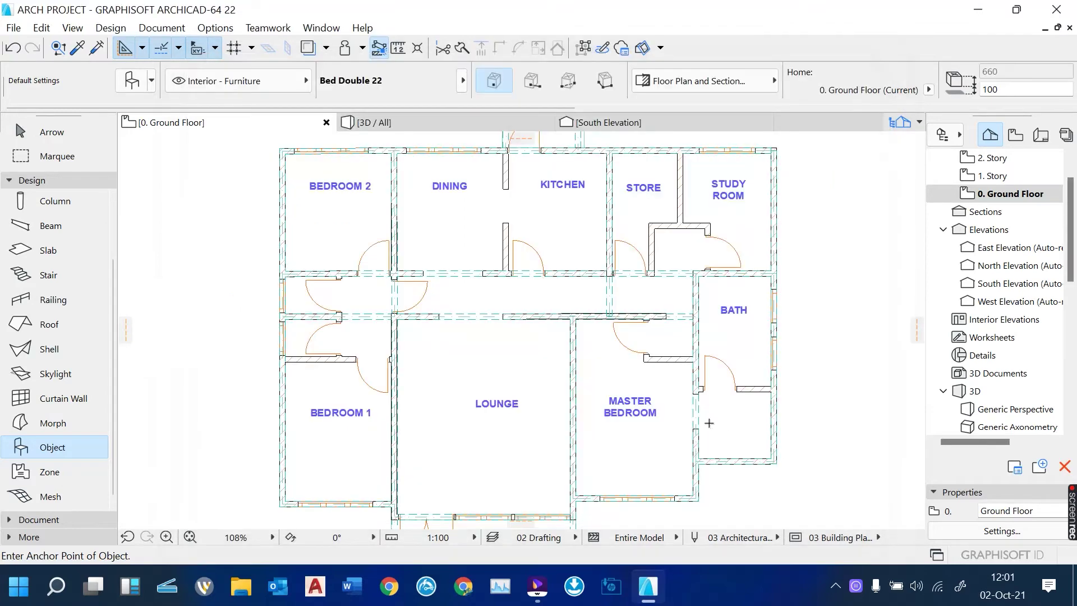
Place one double bed each in Bedroom 1, Bedroom 2 and the Master Bedroom.
{"action": "scroll", "coordinate": [525, 358], "scroll_direction": "down", "scroll_amount": 2}
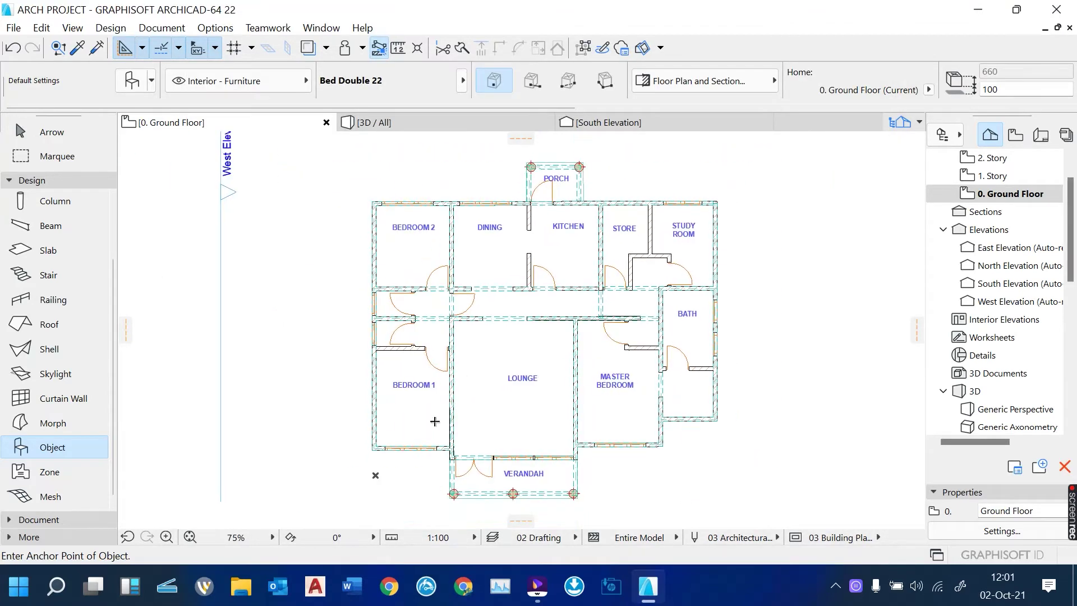
{"action": "scroll", "coordinate": [436, 415], "scroll_direction": "up", "scroll_amount": 4}
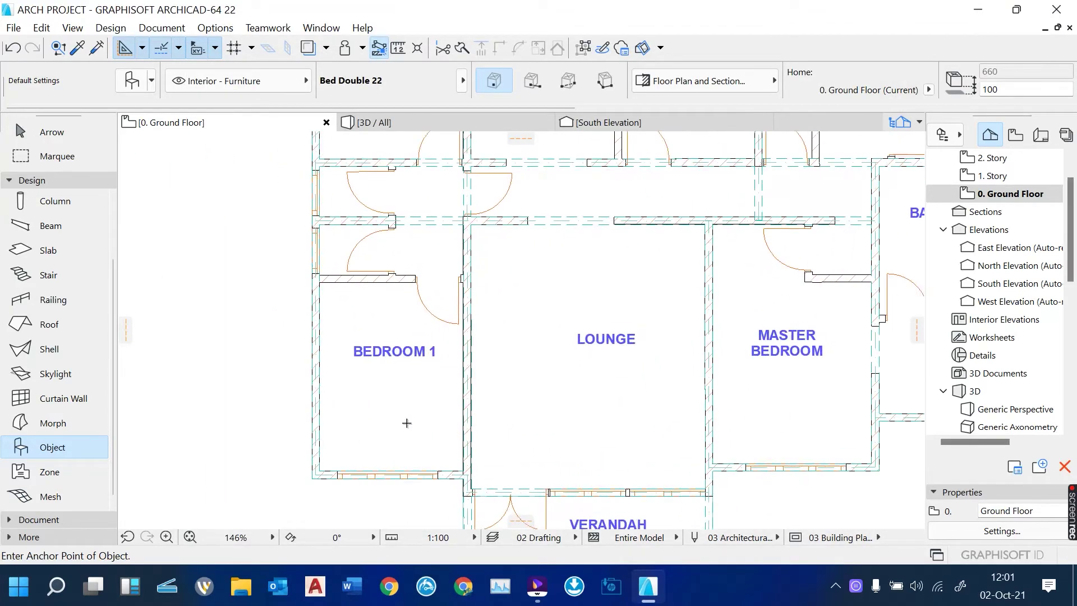
{"action": "left_click", "coordinate": [381, 401]}
{"action": "scroll", "coordinate": [413, 455], "scroll_direction": "down", "scroll_amount": 3}
{"action": "left_click", "coordinate": [402, 221]}
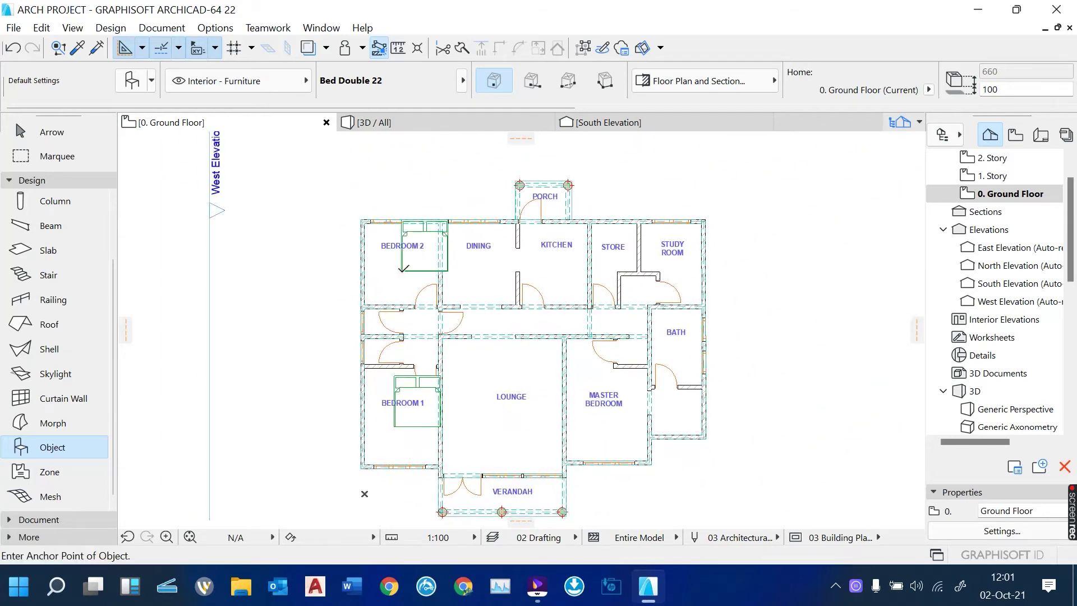
{"action": "scroll", "coordinate": [617, 435], "scroll_direction": "up", "scroll_amount": 2}
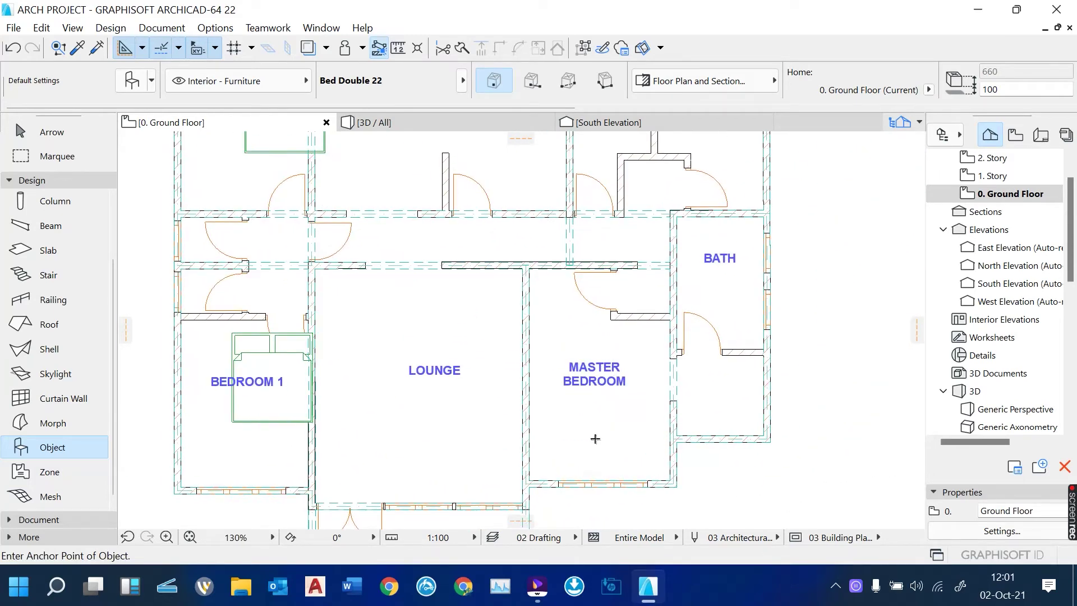
{"action": "left_click", "coordinate": [595, 431]}
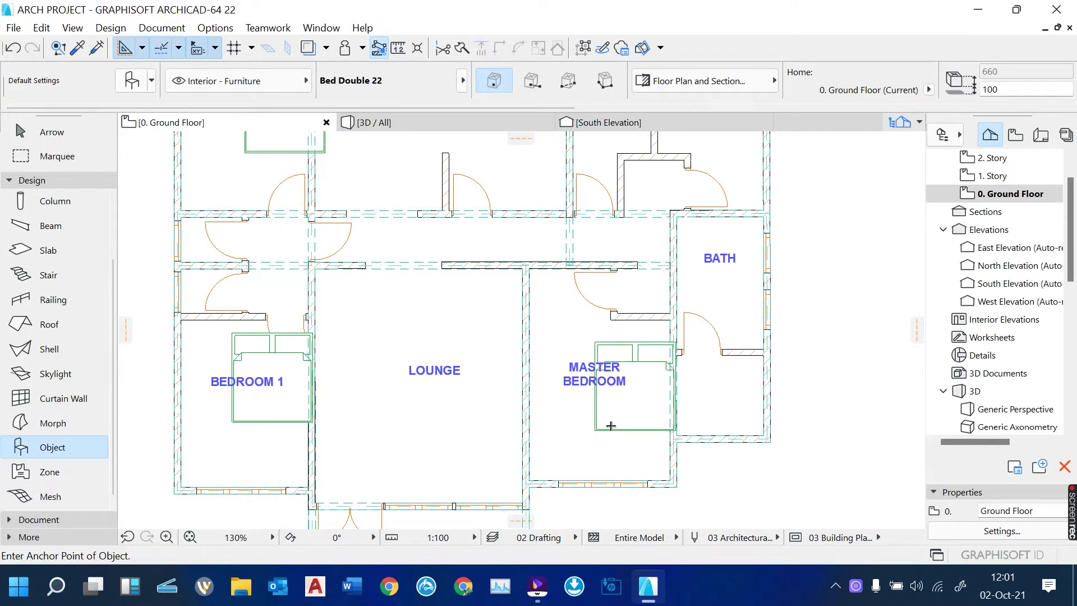
Open the Object tool's default settings and browse to the WC, Bidets, Urinals 22 folder under 1.6 Mechanical 22 > Plumbing Fixtures 22.
{"action": "double_click", "coordinate": [64, 442]}
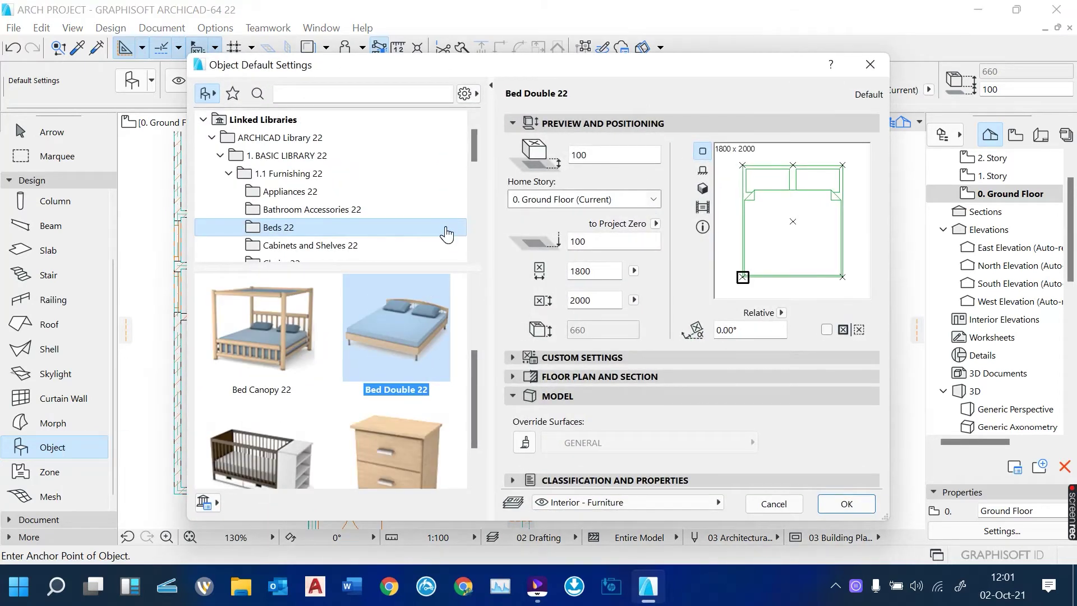
{"action": "left_click_drag", "start_coordinate": [475, 140], "coordinate": [470, 174]}
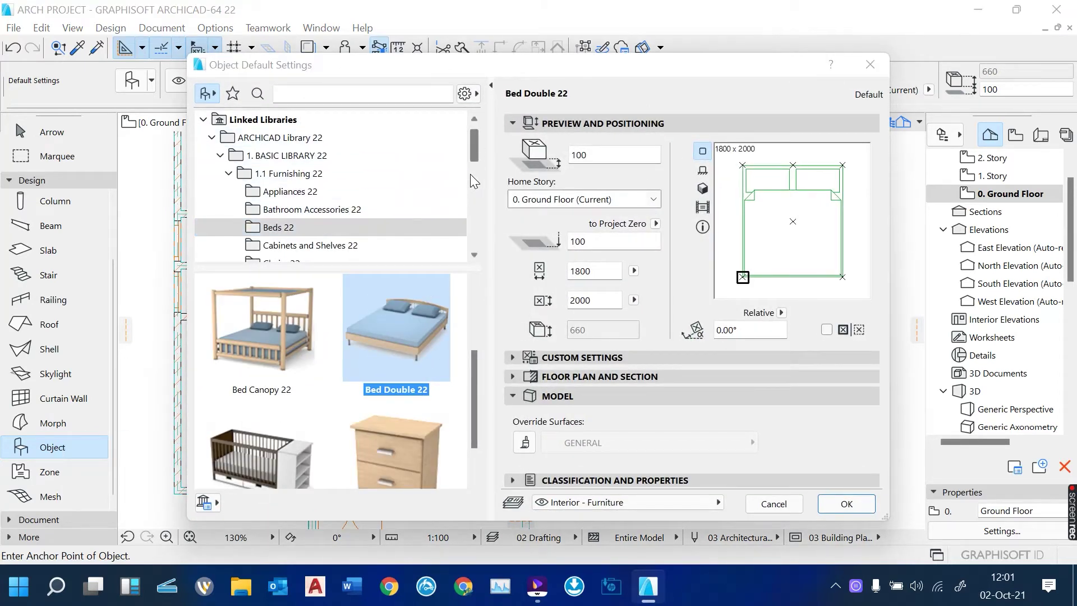
{"action": "left_click", "coordinate": [474, 255]}
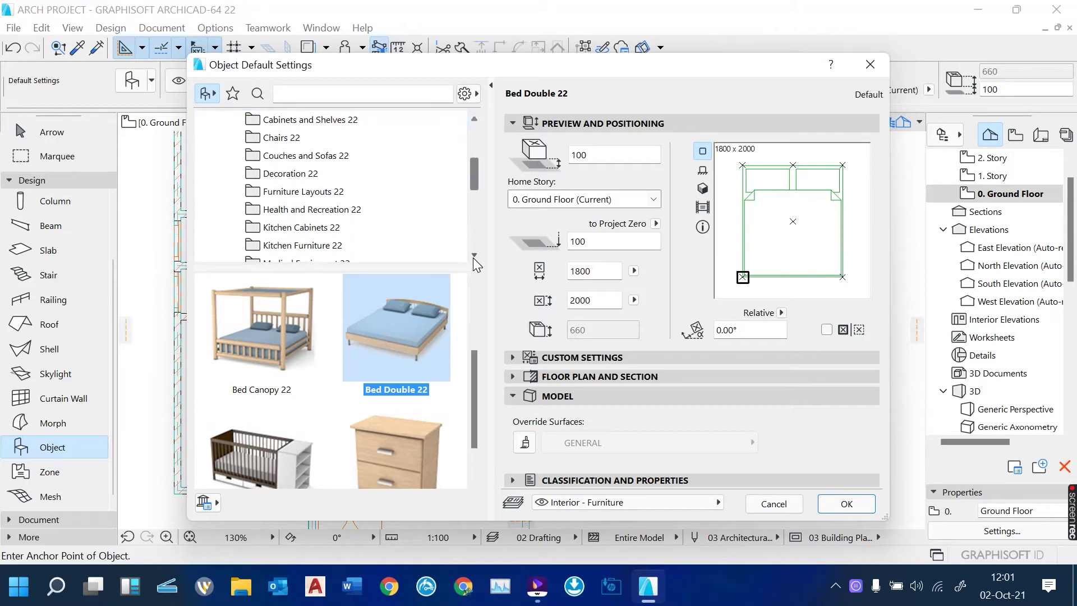
{"action": "left_click", "coordinate": [474, 258]}
{"action": "left_click", "coordinate": [474, 257]}
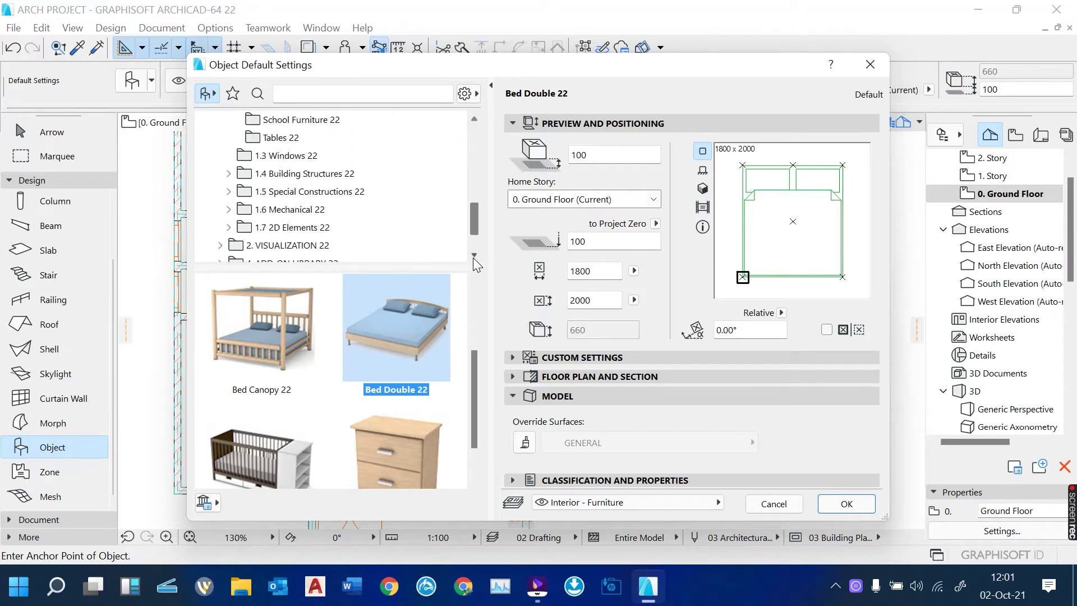
{"action": "left_click", "coordinate": [229, 209]}
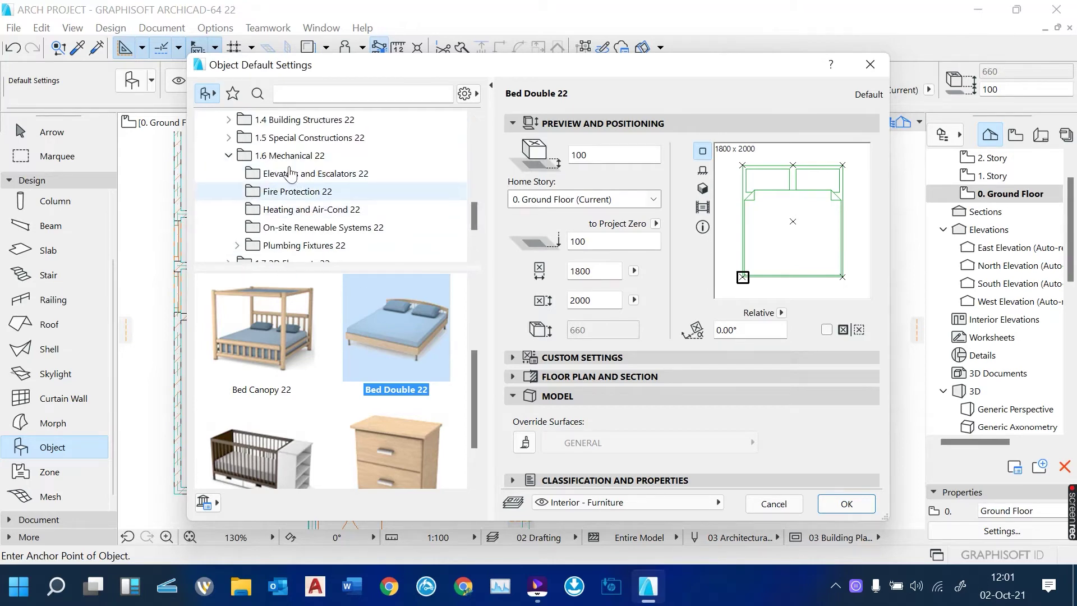
{"action": "left_click", "coordinate": [237, 246]}
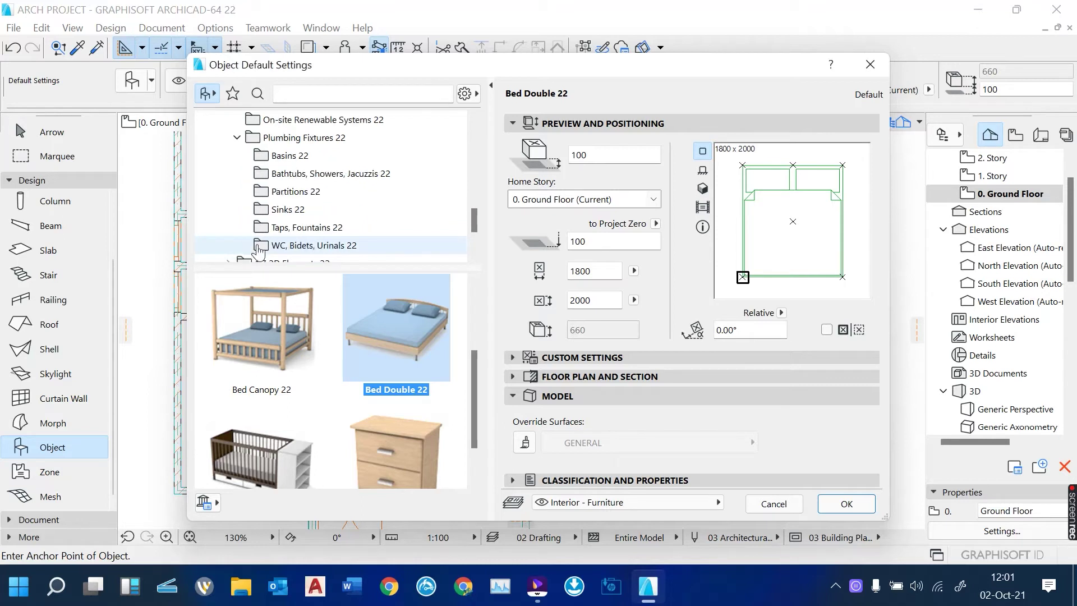
{"action": "left_click", "coordinate": [328, 248]}
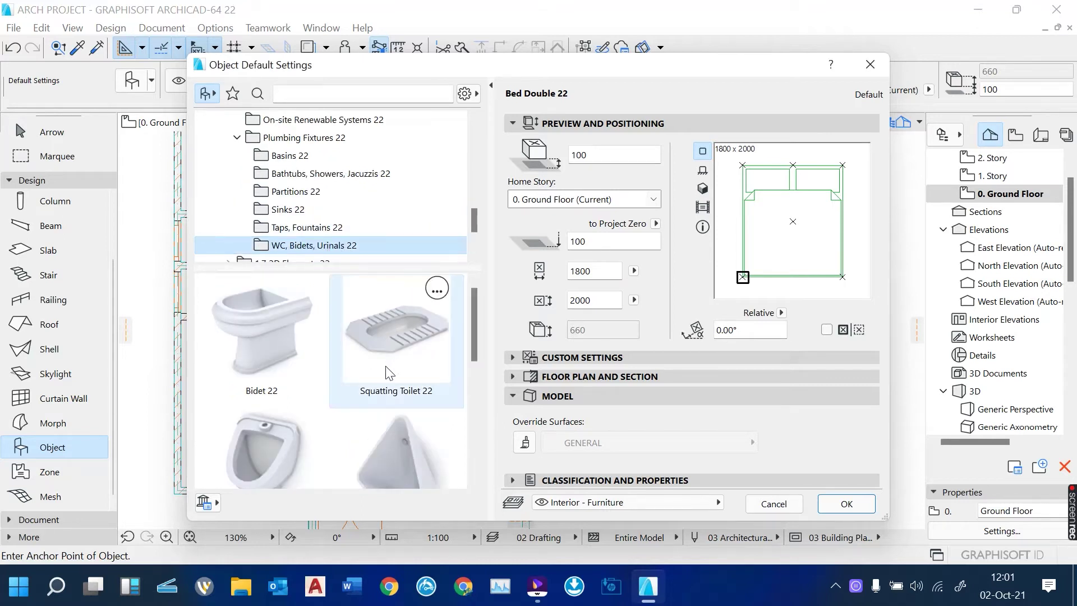
Set WC 22 as the default object with its elevation to Project Zero at 0.
{"action": "left_click", "coordinate": [265, 349]}
{"action": "scroll", "coordinate": [277, 345], "scroll_direction": "down", "scroll_amount": 3}
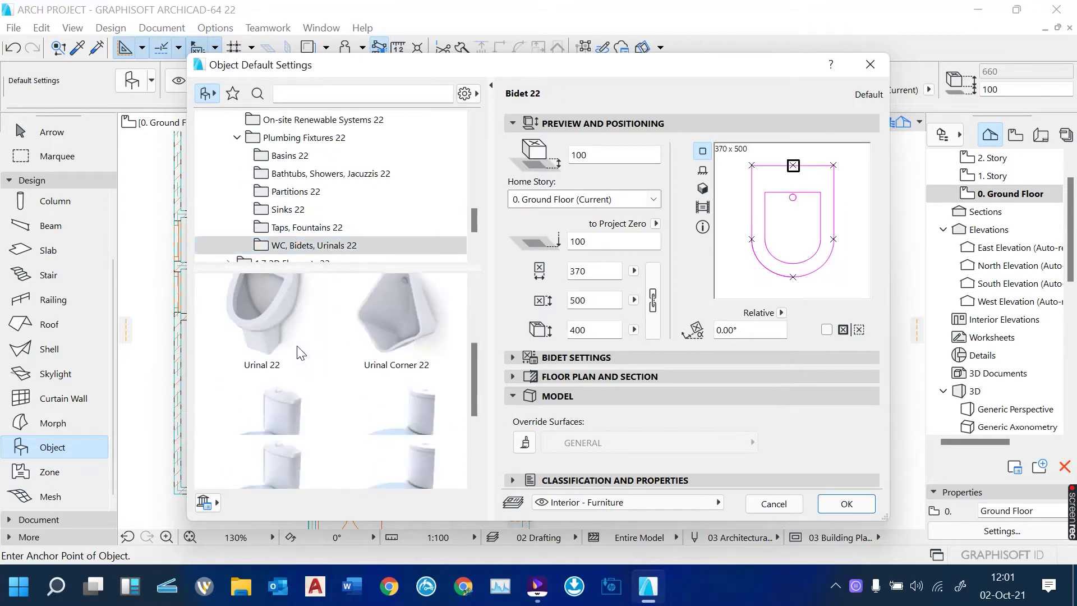
{"action": "left_click", "coordinate": [284, 368]}
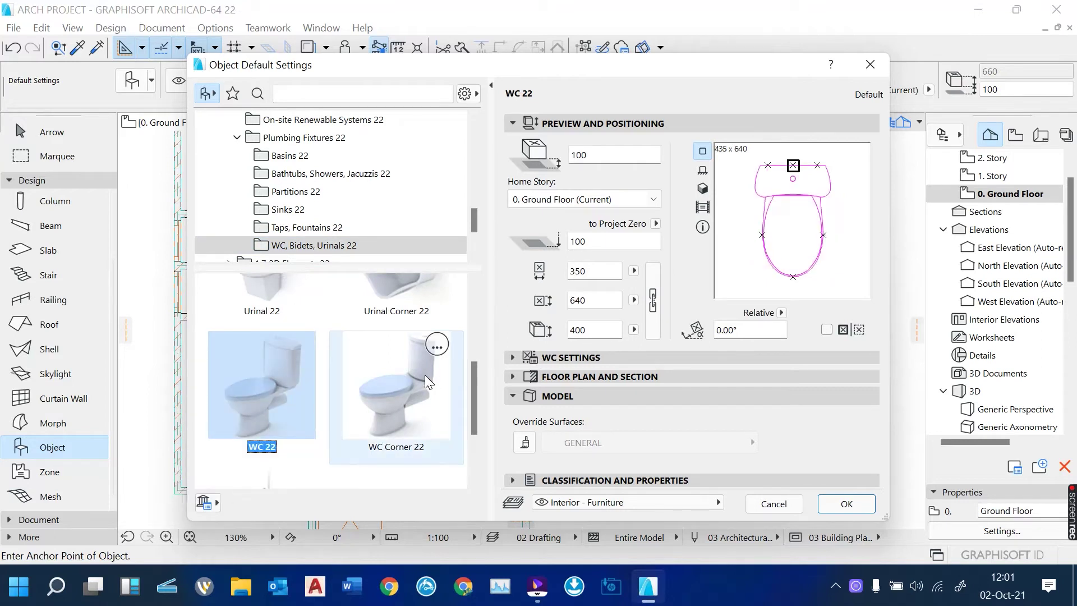
{"action": "left_click", "coordinate": [426, 375]}
{"action": "left_click", "coordinate": [274, 374]}
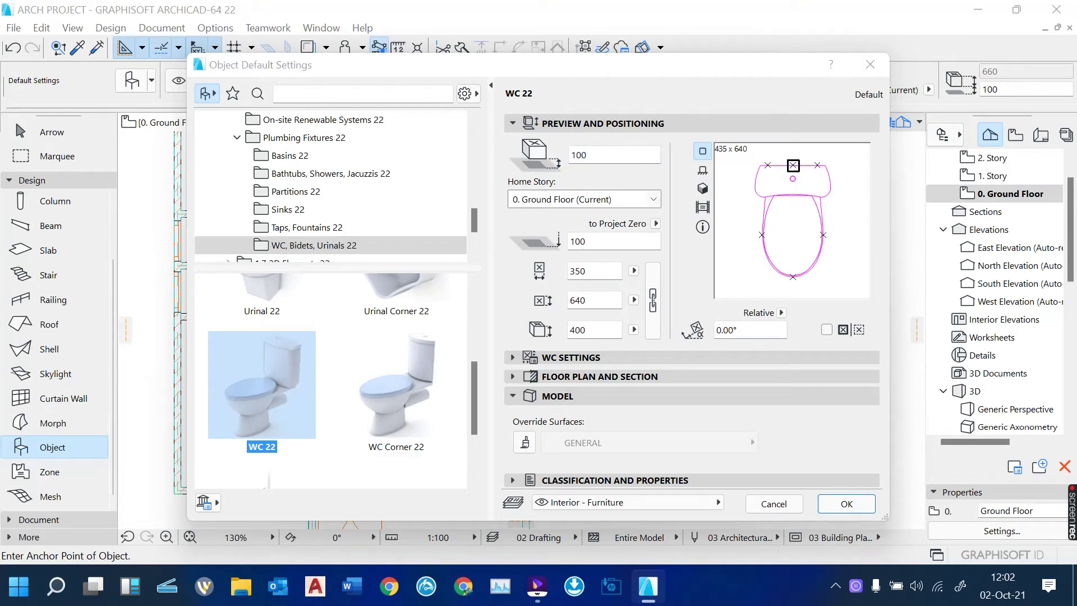
{"action": "double_click", "coordinate": [578, 241]}
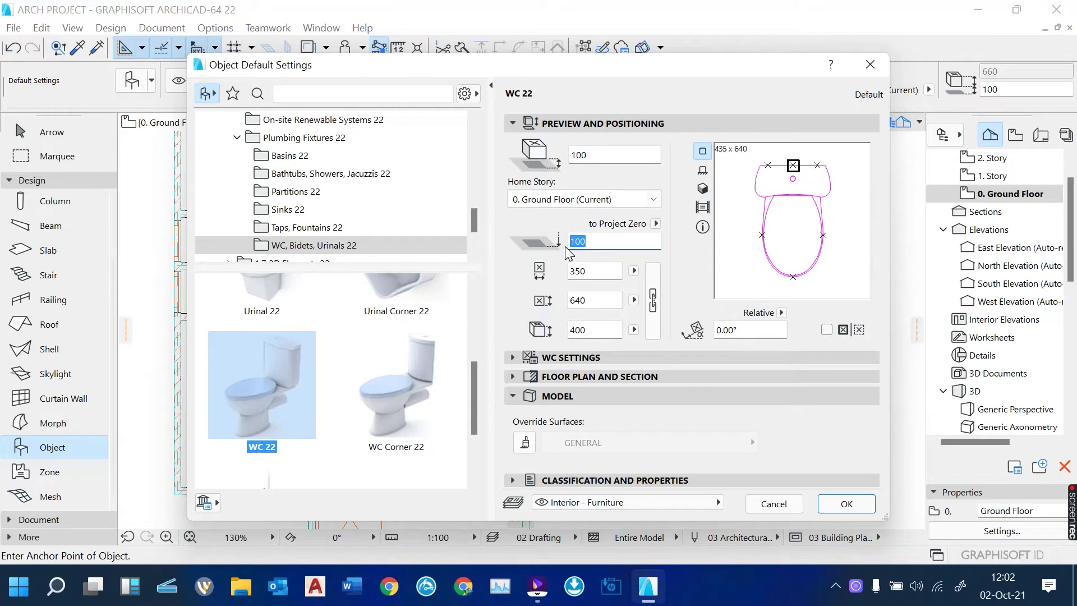
{"action": "type", "text": "0"}
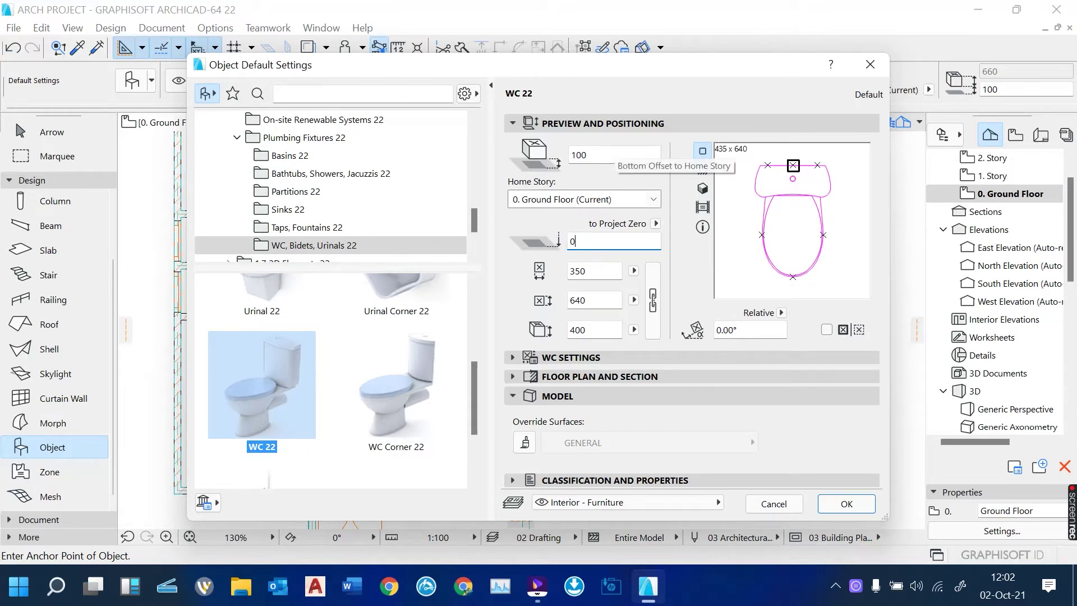
{"action": "left_click", "coordinate": [848, 505]}
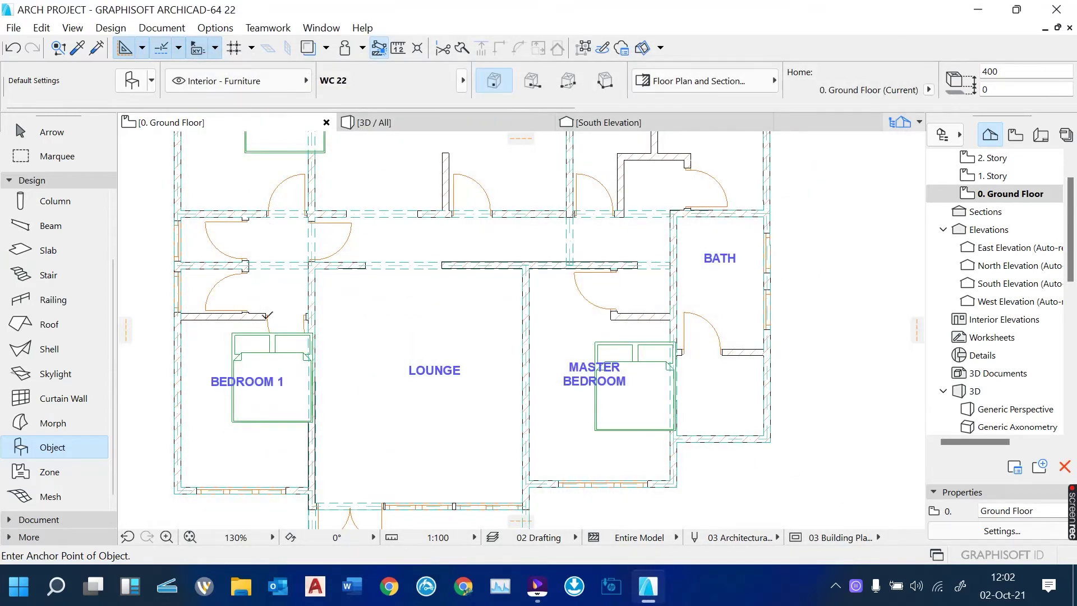
Place one WC by the outer wall of the upper small room between Bedrooms 1 and 2, and another by the Bath's outer wall.
{"action": "scroll", "coordinate": [198, 295], "scroll_direction": "up", "scroll_amount": 4}
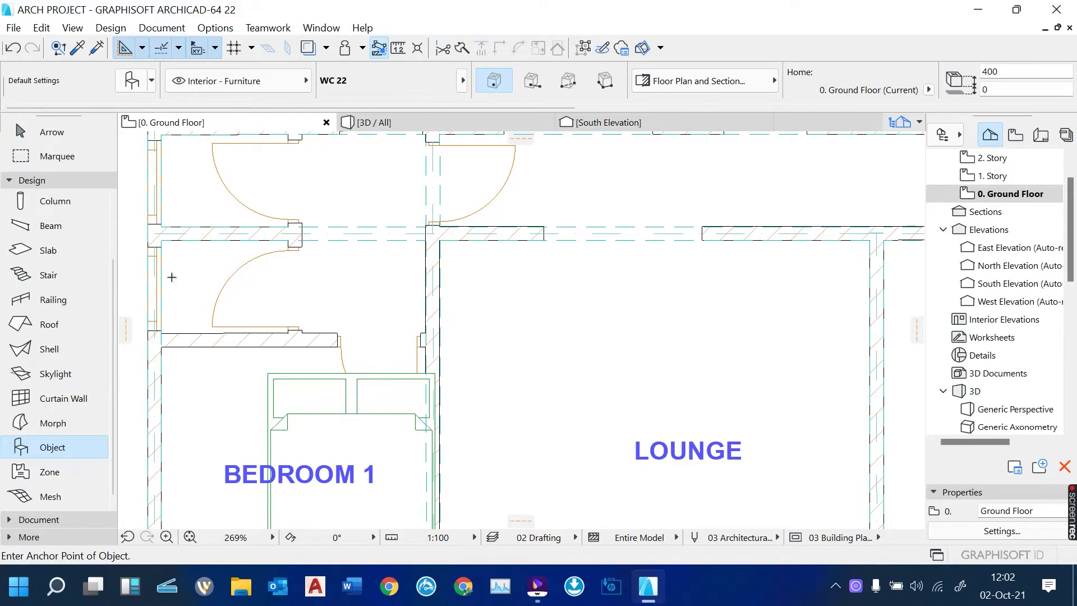
{"action": "left_click", "coordinate": [171, 186]}
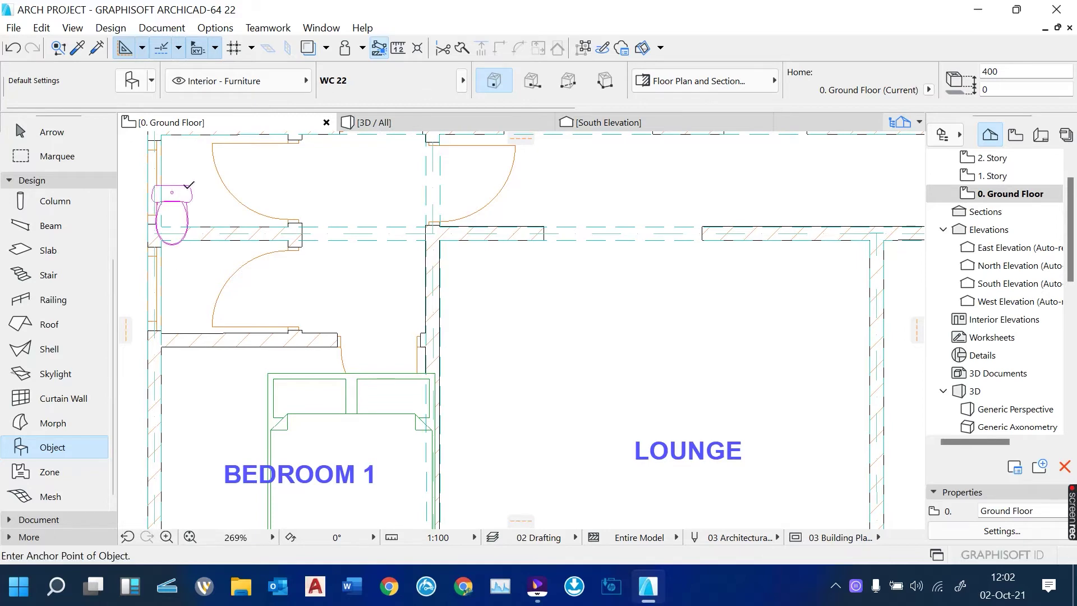
{"action": "scroll", "coordinate": [189, 186], "scroll_direction": "down", "scroll_amount": 4}
{"action": "scroll", "coordinate": [662, 220], "scroll_direction": "up", "scroll_amount": 2}
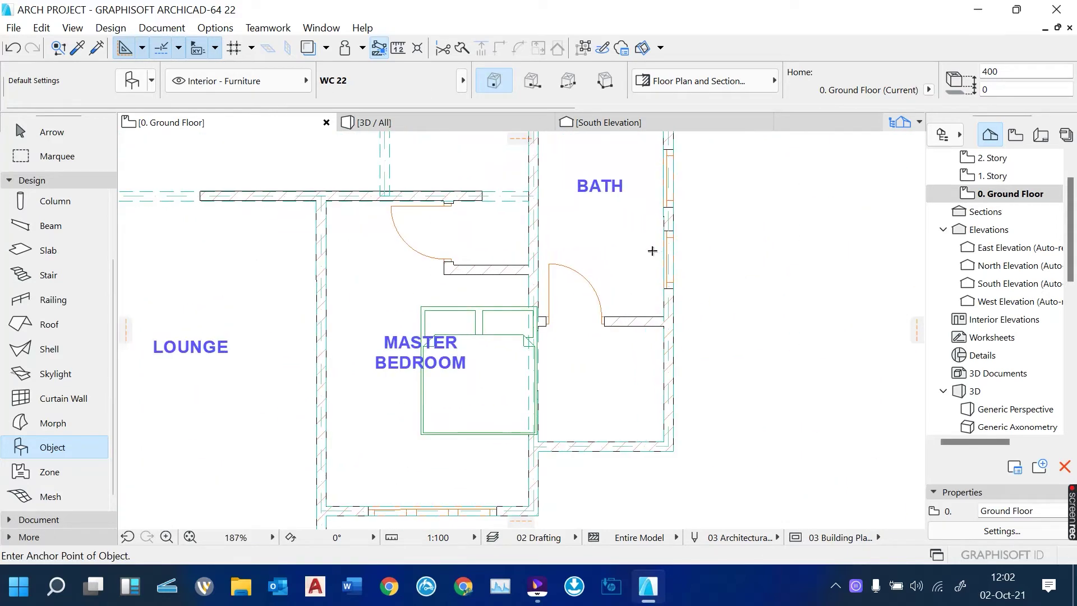
{"action": "left_click", "coordinate": [647, 256]}
Set Basin 22 from the Basins 22 folder as the default object, keeping its 600 x 450 size.
{"action": "double_click", "coordinate": [61, 446]}
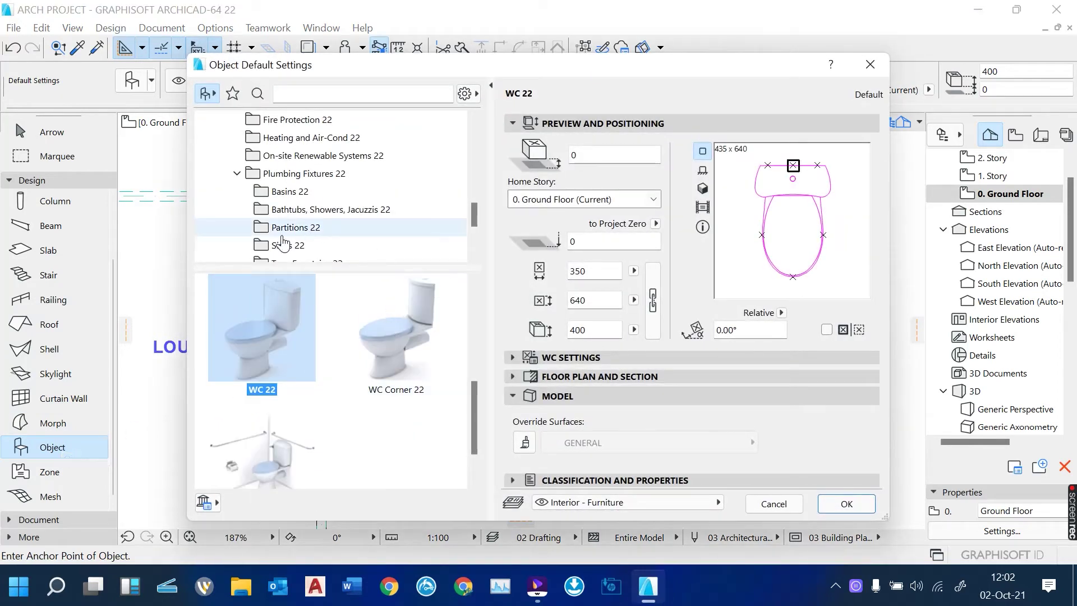
{"action": "left_click", "coordinate": [279, 247]}
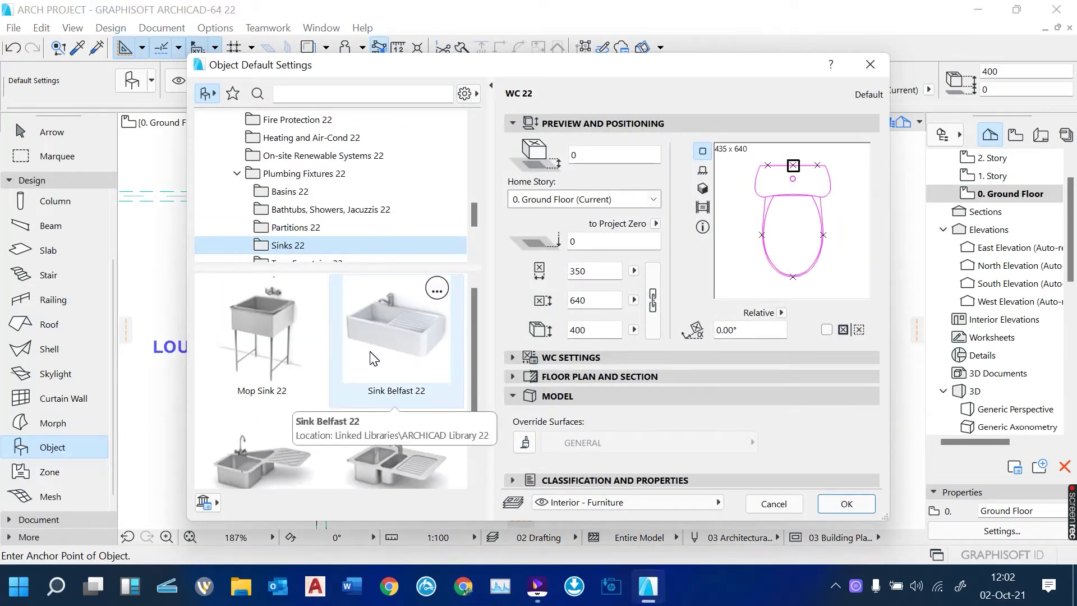
{"action": "scroll", "coordinate": [375, 358], "scroll_direction": "down", "scroll_amount": 2}
{"action": "scroll", "coordinate": [374, 358], "scroll_direction": "up", "scroll_amount": 2}
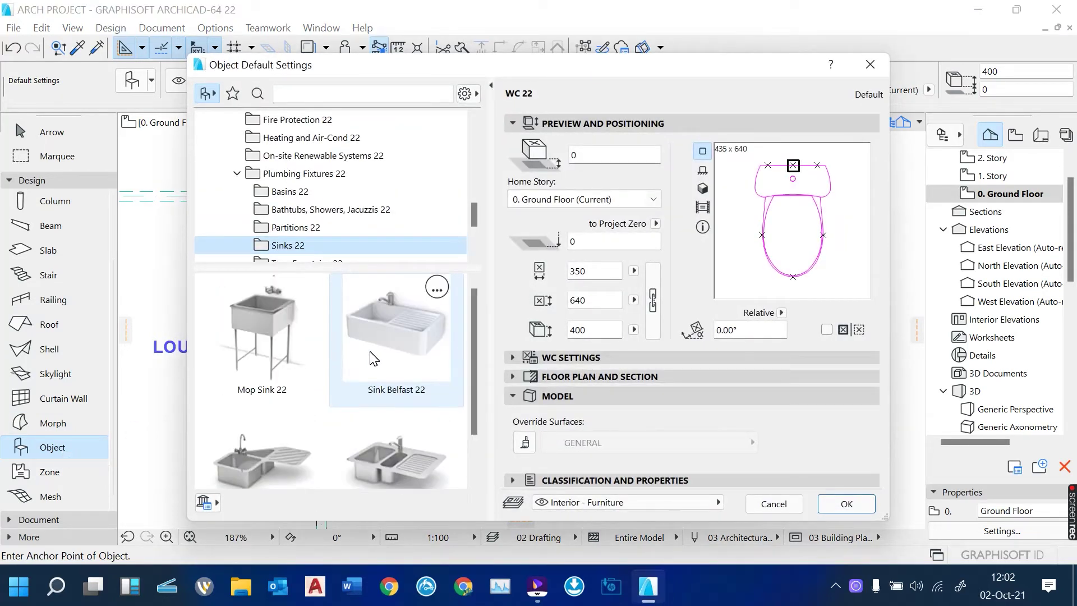
{"action": "left_click", "coordinate": [296, 192]}
{"action": "left_click", "coordinate": [245, 326]}
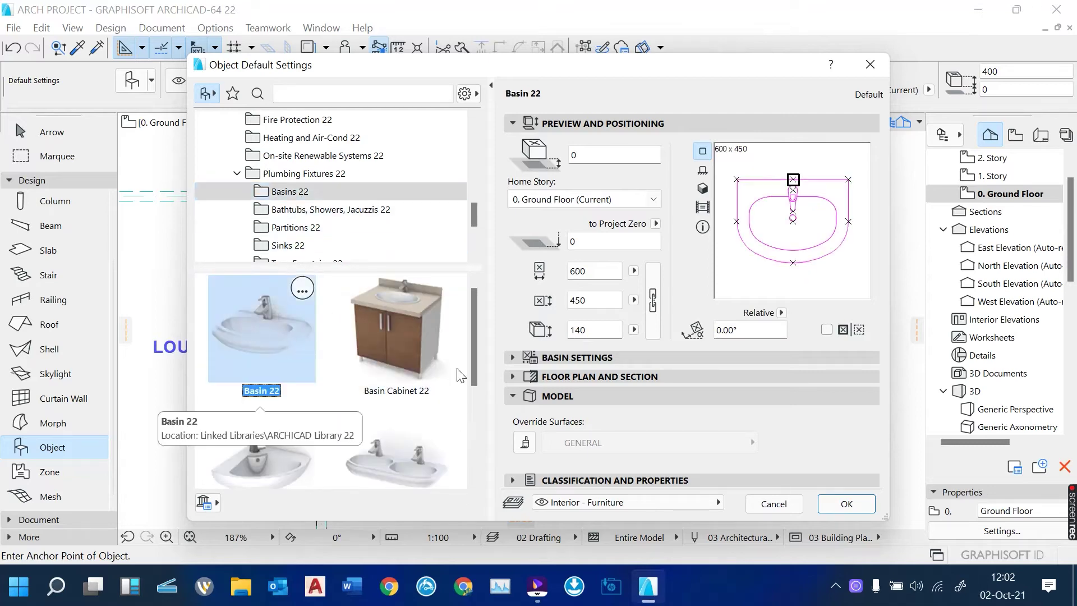
{"action": "left_click", "coordinate": [847, 503]}
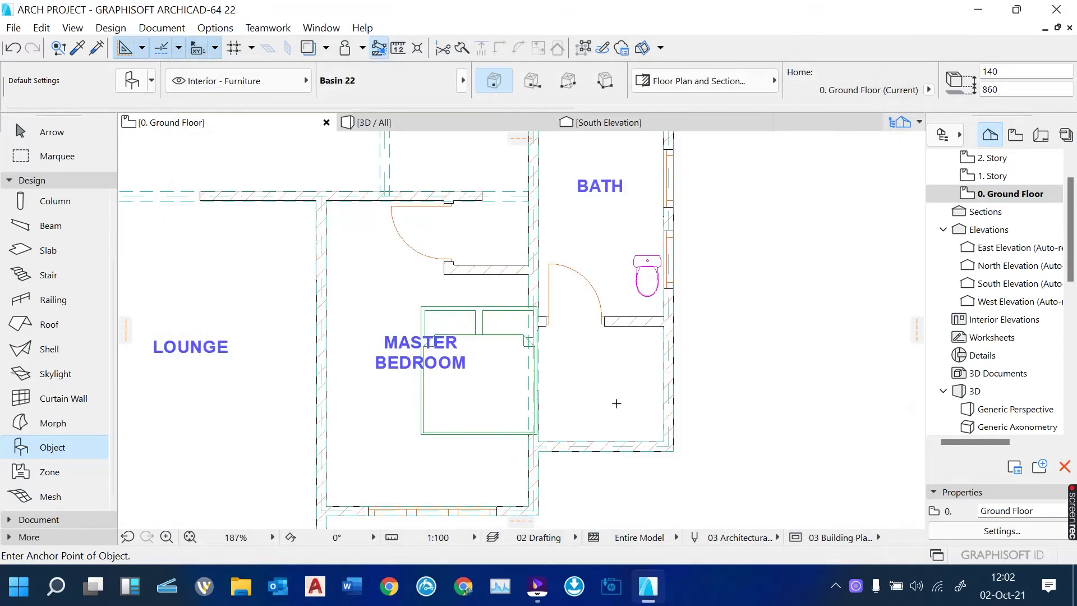
Place one basin each in the lobby above Bedroom 1, the Dining room's corner beside the Kitchen, and at the Bath's inner wall.
{"action": "scroll", "coordinate": [827, 464], "scroll_direction": "down", "scroll_amount": 1}
{"action": "scroll", "coordinate": [827, 464], "scroll_direction": "down", "scroll_amount": 3}
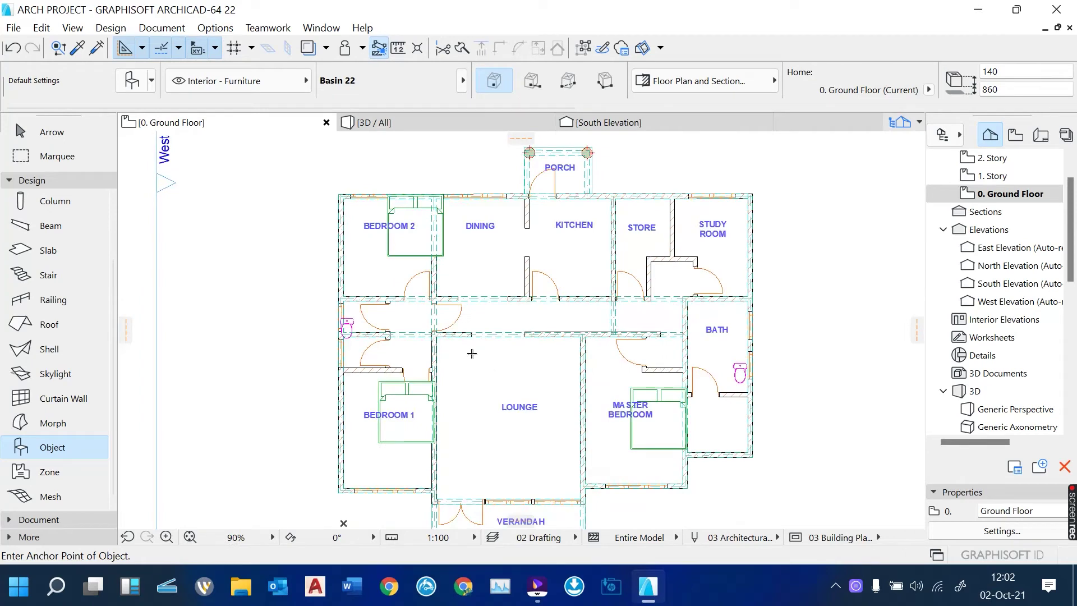
{"action": "scroll", "coordinate": [472, 354], "scroll_direction": "up", "scroll_amount": 3}
{"action": "scroll", "coordinate": [392, 337], "scroll_direction": "up", "scroll_amount": 3}
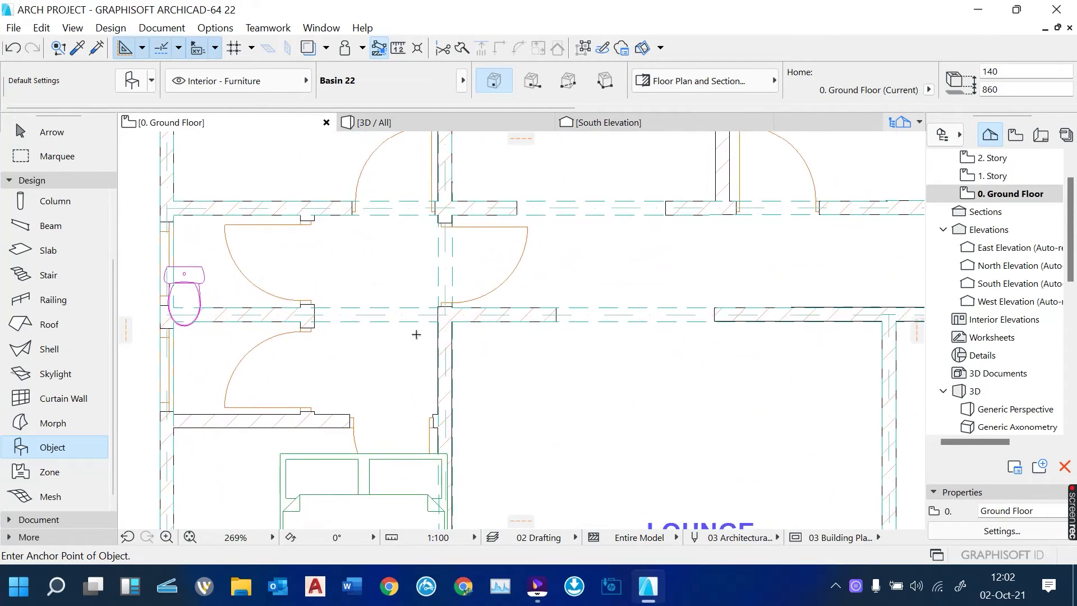
{"action": "left_click", "coordinate": [405, 334]}
{"action": "scroll", "coordinate": [374, 344], "scroll_direction": "down", "scroll_amount": 3}
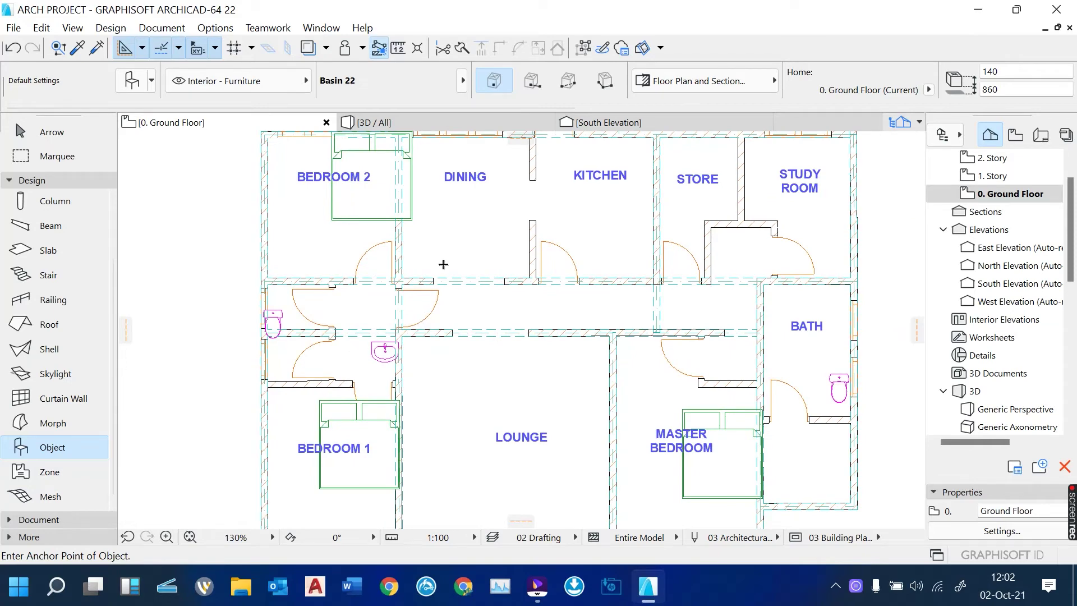
{"action": "scroll", "coordinate": [443, 265], "scroll_direction": "up", "scroll_amount": 3}
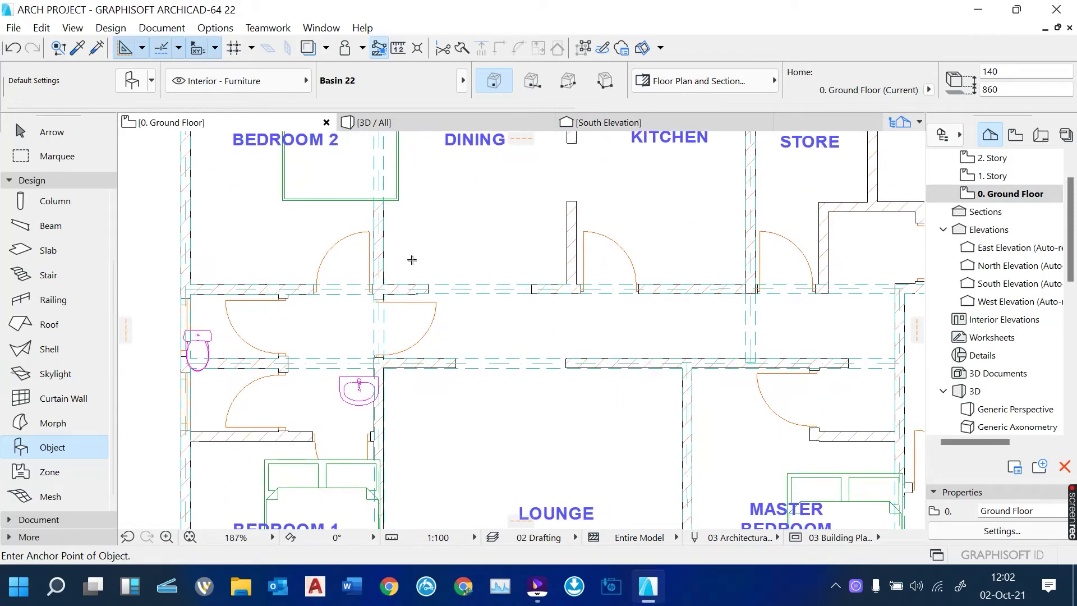
{"action": "left_click", "coordinate": [550, 248]}
{"action": "scroll", "coordinate": [403, 272], "scroll_direction": "down", "scroll_amount": 5}
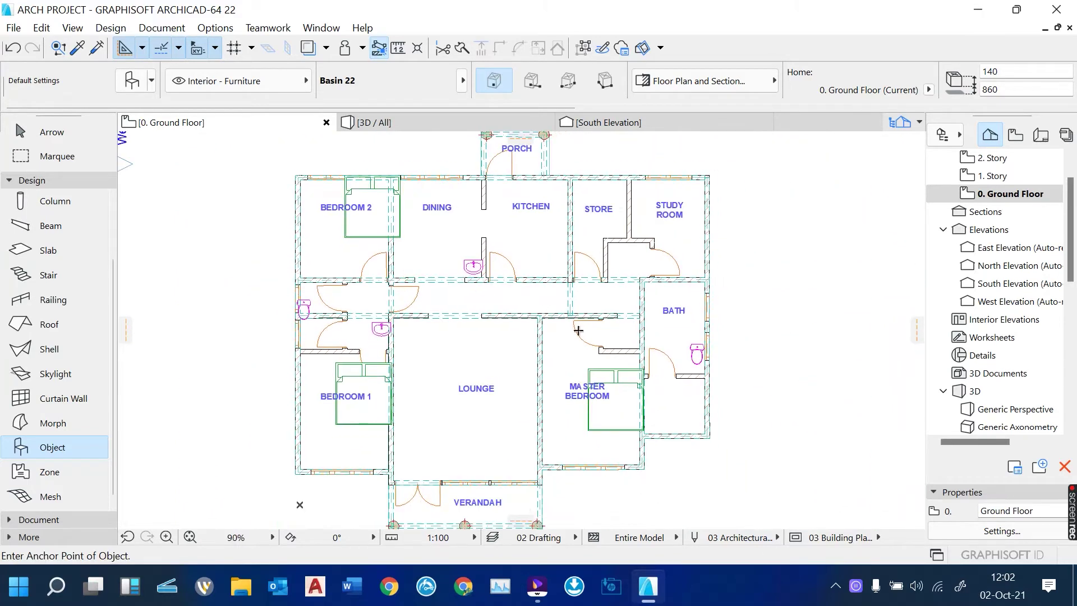
{"action": "scroll", "coordinate": [645, 331], "scroll_direction": "up", "scroll_amount": 8}
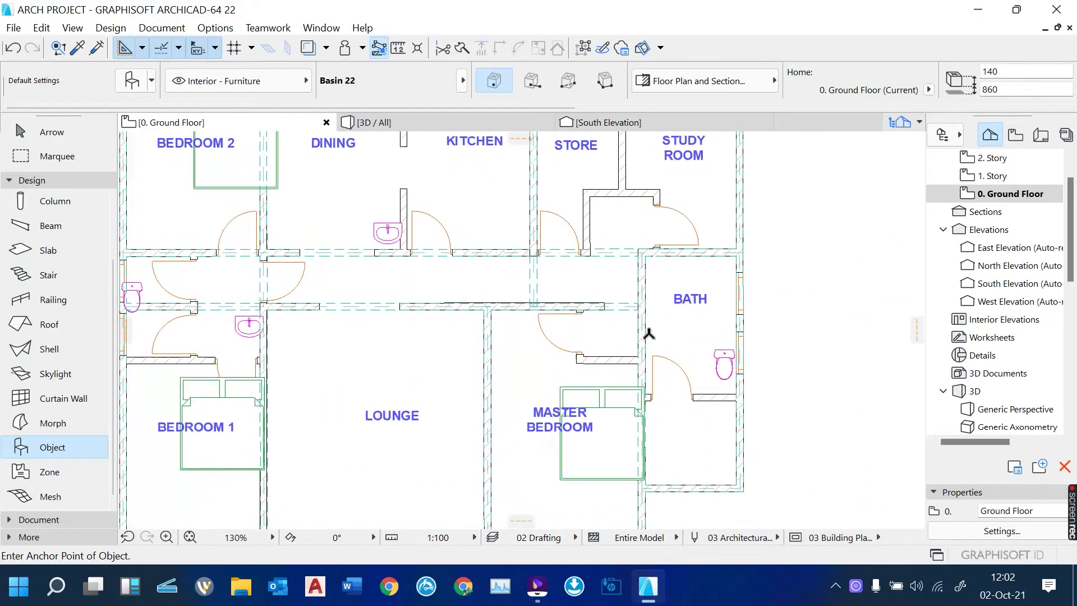
{"action": "left_click", "coordinate": [651, 317]}
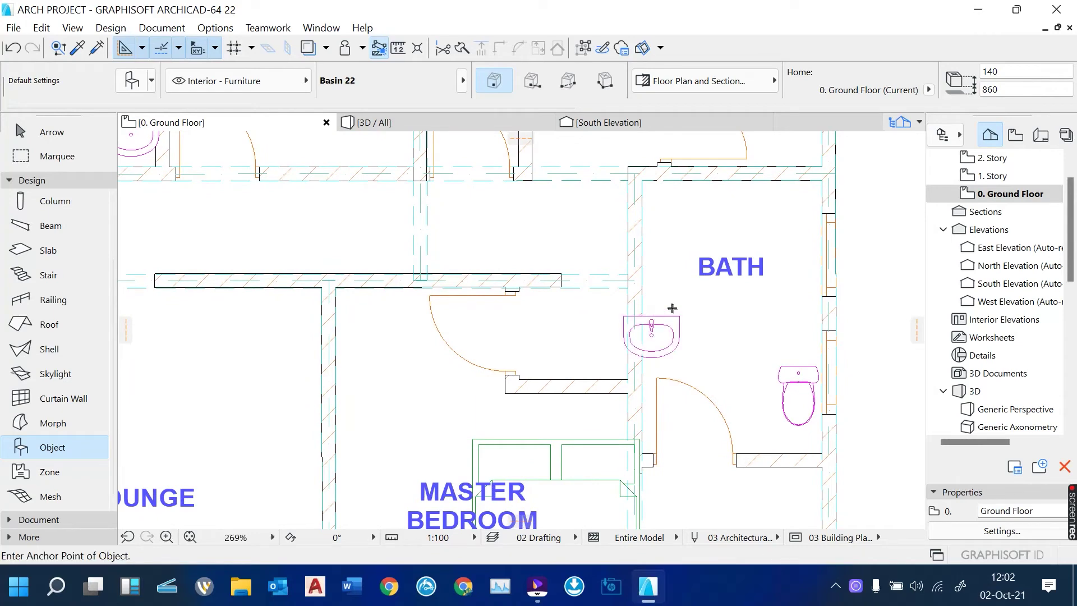
{"action": "scroll", "coordinate": [672, 308], "scroll_direction": "down", "scroll_amount": 6}
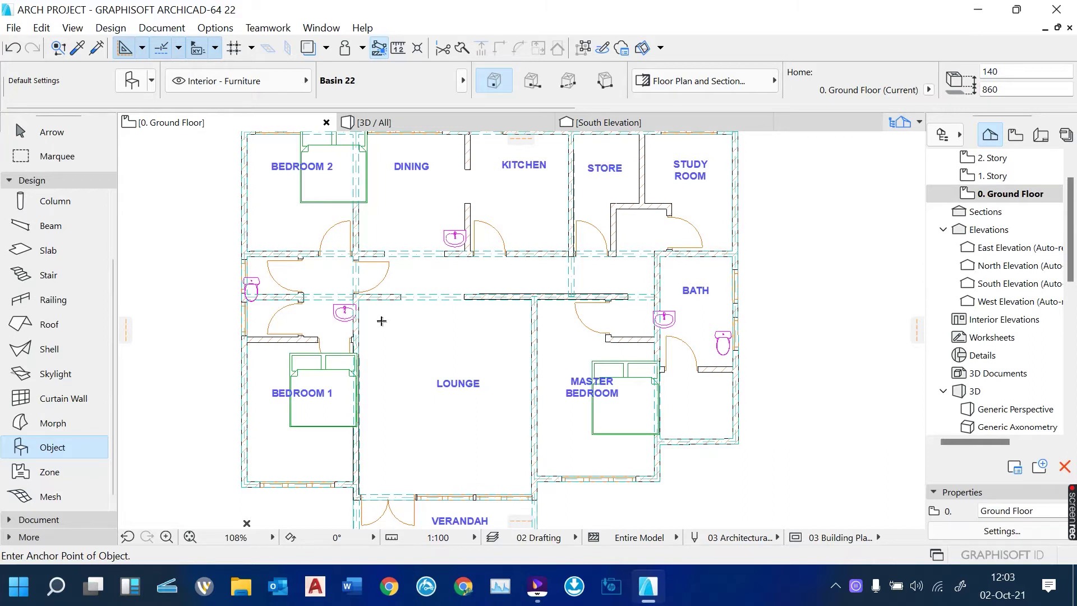
Set Bathtub 22 from the Bathtubs, Showers, Jacuzzis 22 folder as the default object, with its elevation to Project Zero at 0.
{"action": "double_click", "coordinate": [53, 440]}
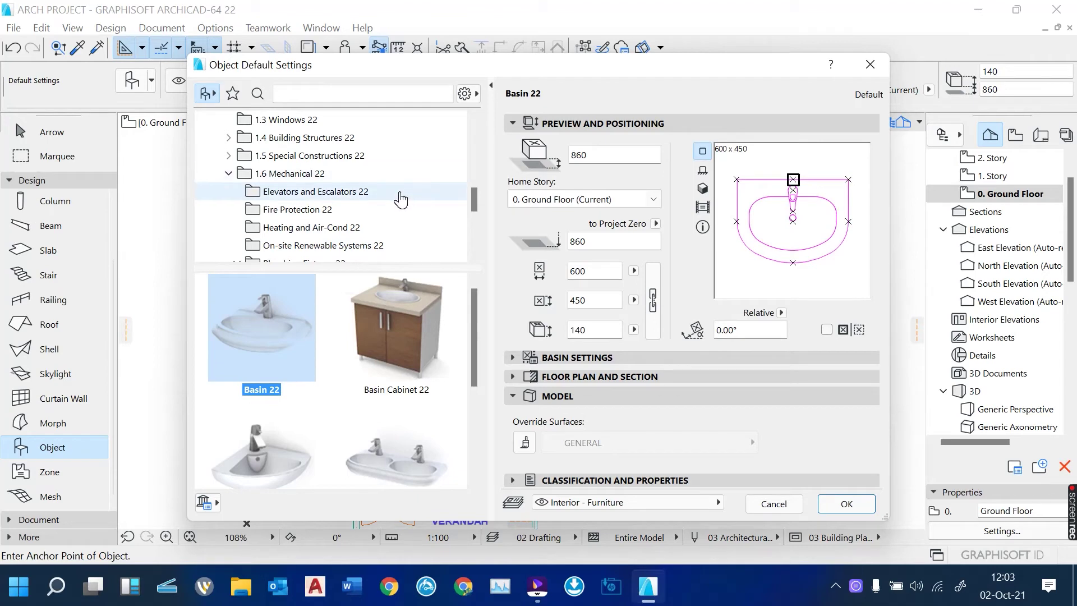
{"action": "scroll", "coordinate": [401, 200], "scroll_direction": "down", "scroll_amount": 1}
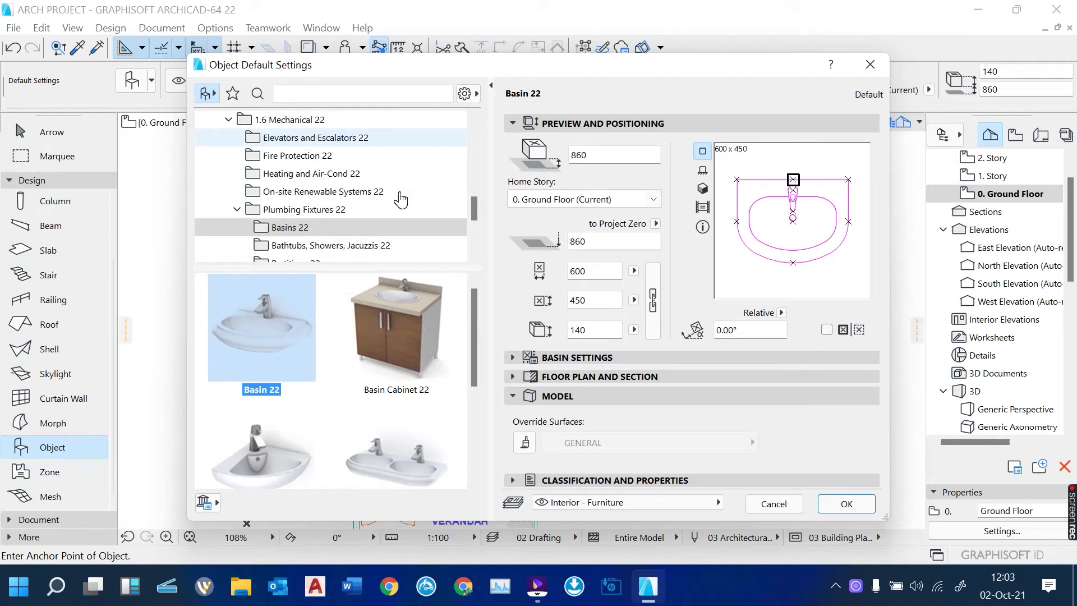
{"action": "left_click", "coordinate": [387, 244]}
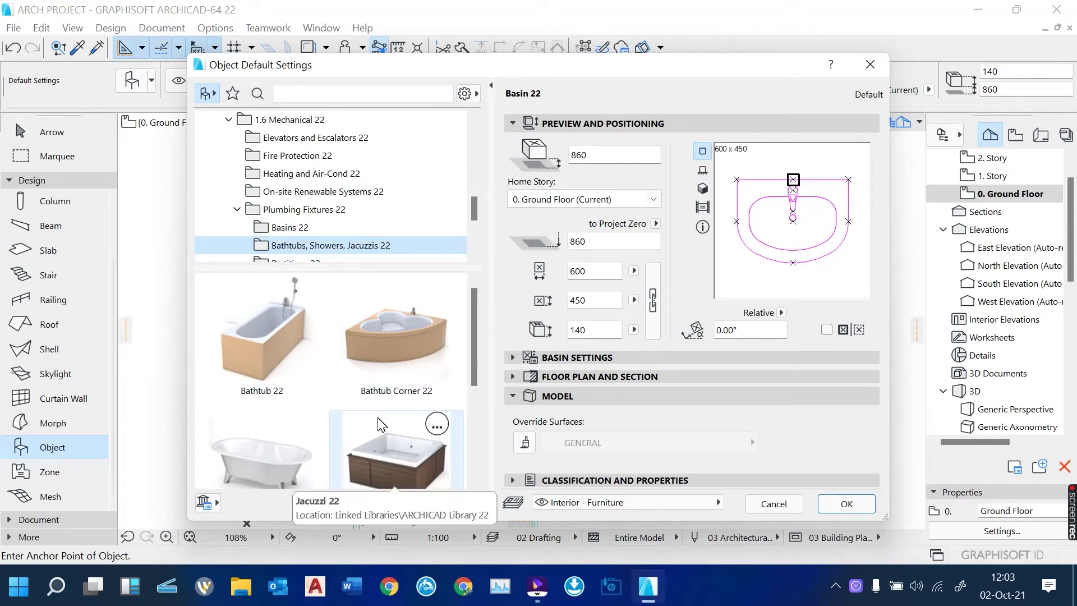
{"action": "left_click", "coordinate": [401, 461]}
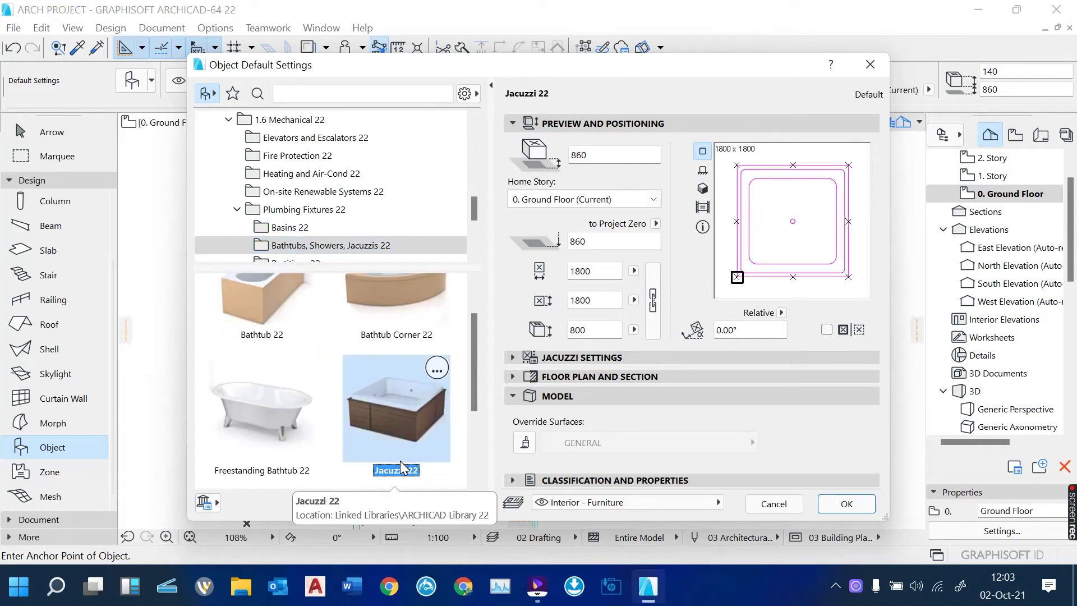
{"action": "left_click", "coordinate": [255, 298]}
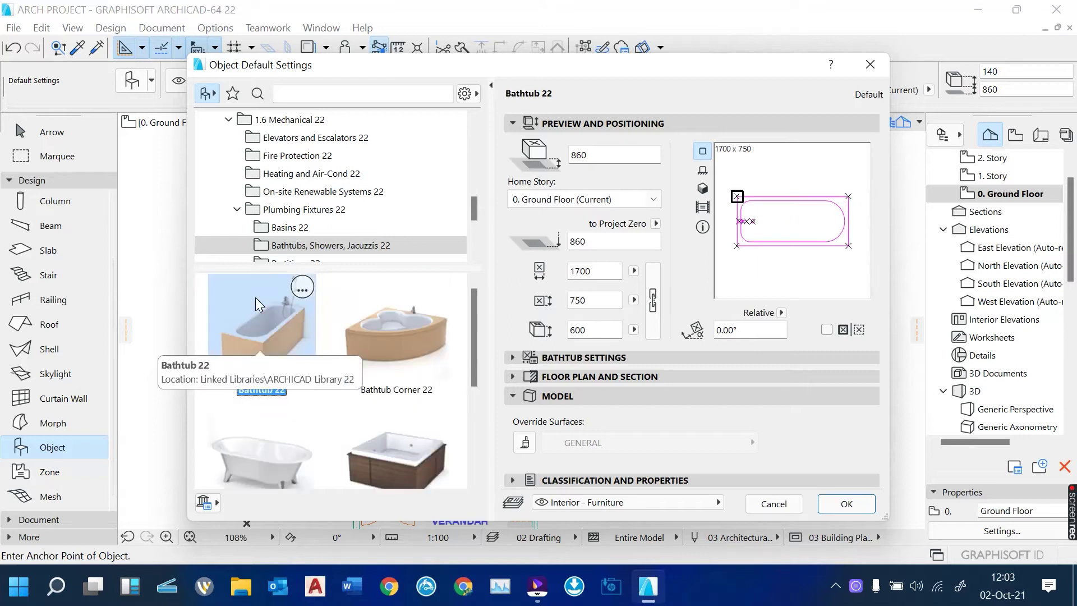
{"action": "left_click", "coordinate": [387, 452]}
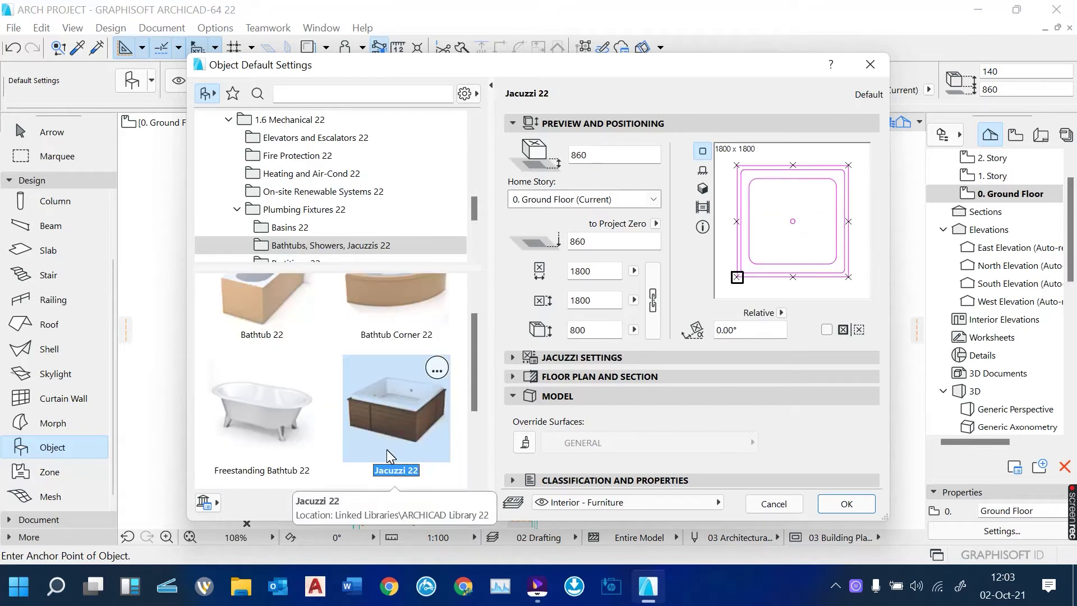
{"action": "left_click", "coordinate": [271, 286]}
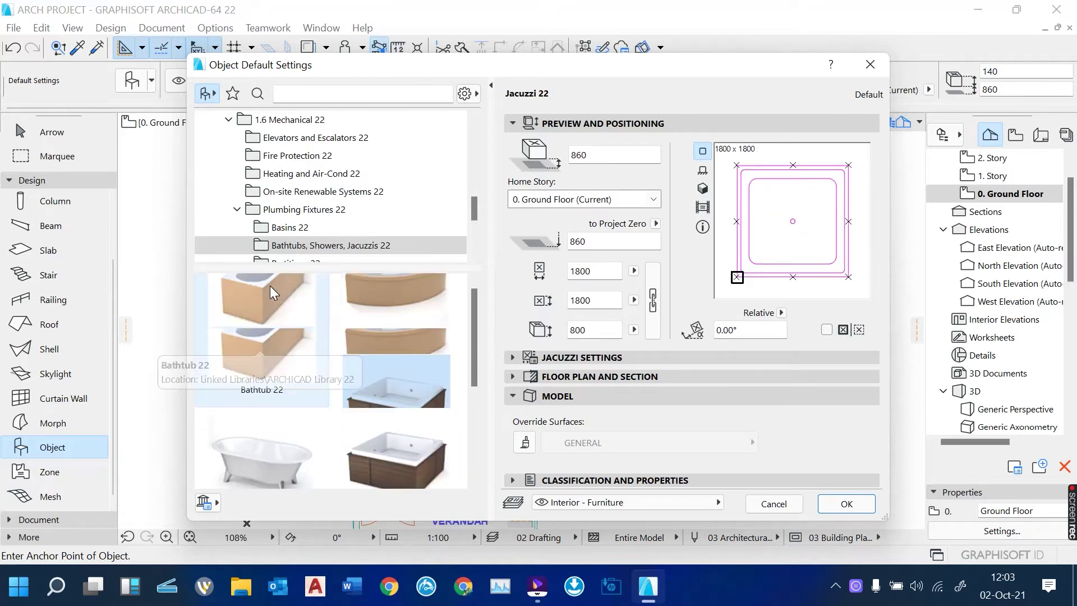
{"action": "left_click", "coordinate": [847, 507]}
Place the bathtub in the Bath, beside its outer wall and just above the WC.
{"action": "scroll", "coordinate": [711, 292], "scroll_direction": "up", "scroll_amount": 3}
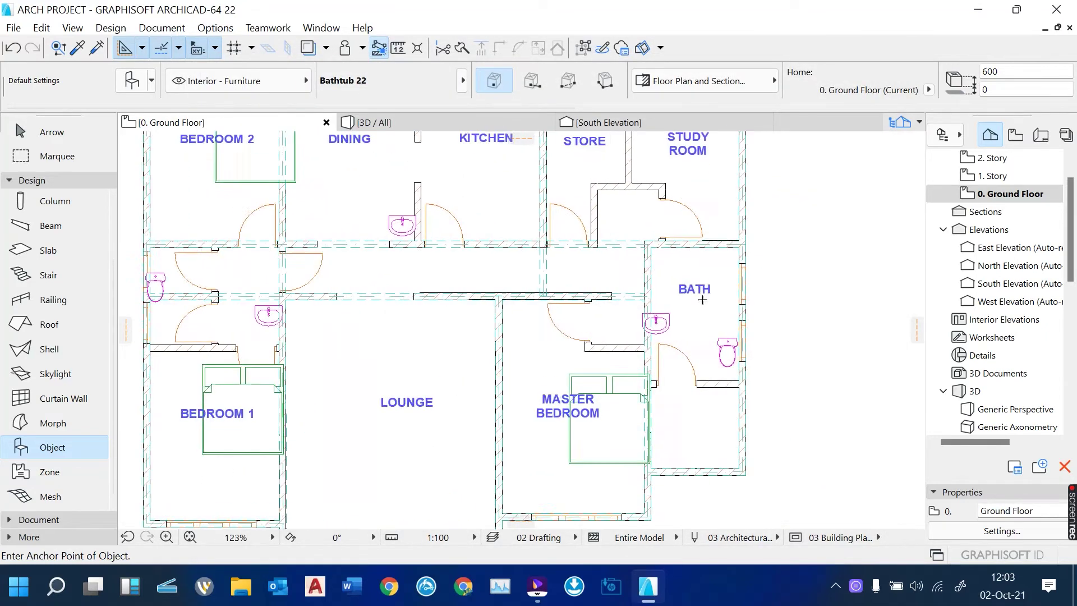
{"action": "scroll", "coordinate": [826, 304], "scroll_direction": "down", "scroll_amount": 5}
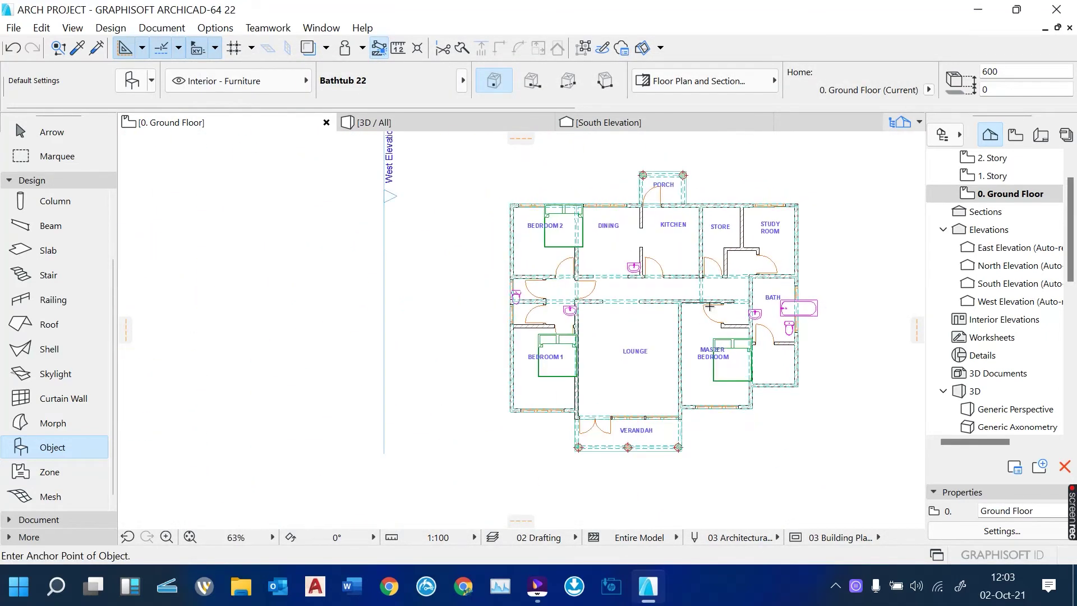
Set Shower Tray 22 as the default object, keeping its 900 x 900 size.
{"action": "scroll", "coordinate": [538, 325], "scroll_direction": "up", "scroll_amount": 5}
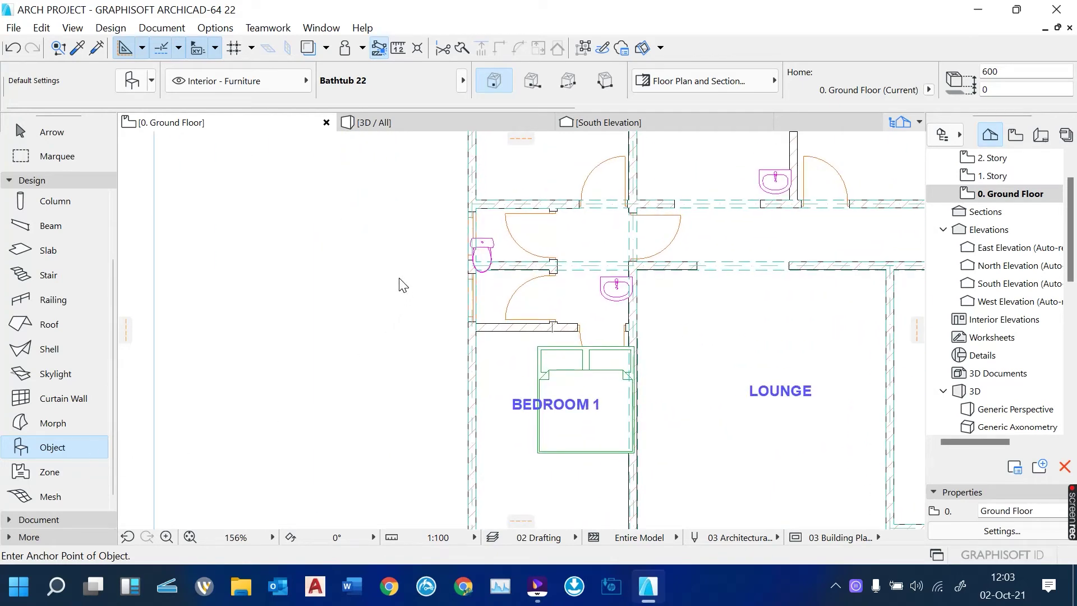
{"action": "key", "text": "ctrl+t"}
{"action": "scroll", "coordinate": [337, 343], "scroll_direction": "down", "scroll_amount": 4}
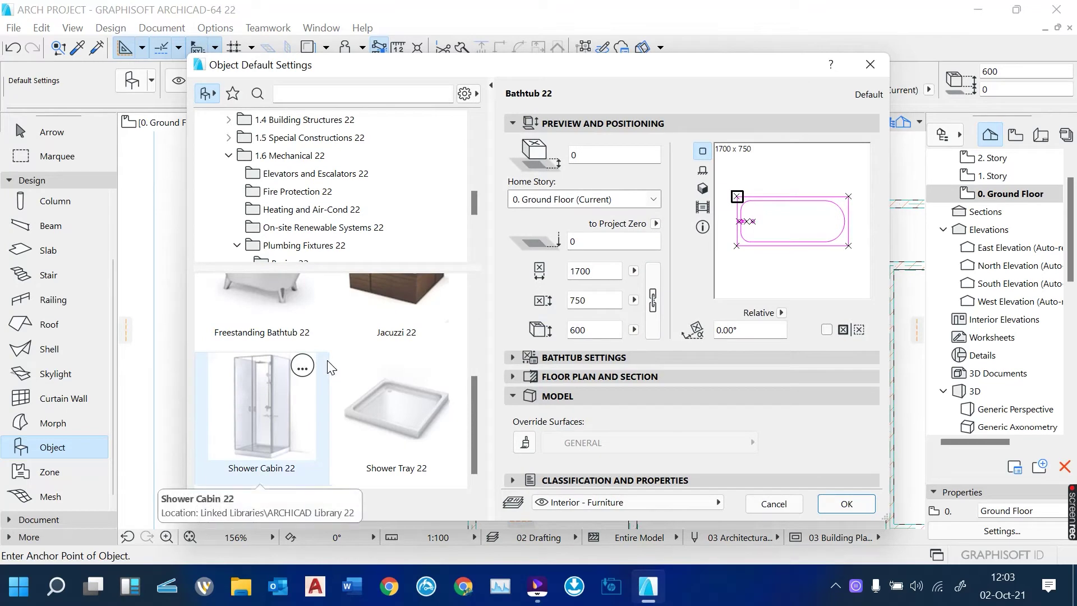
{"action": "left_click", "coordinate": [388, 406]}
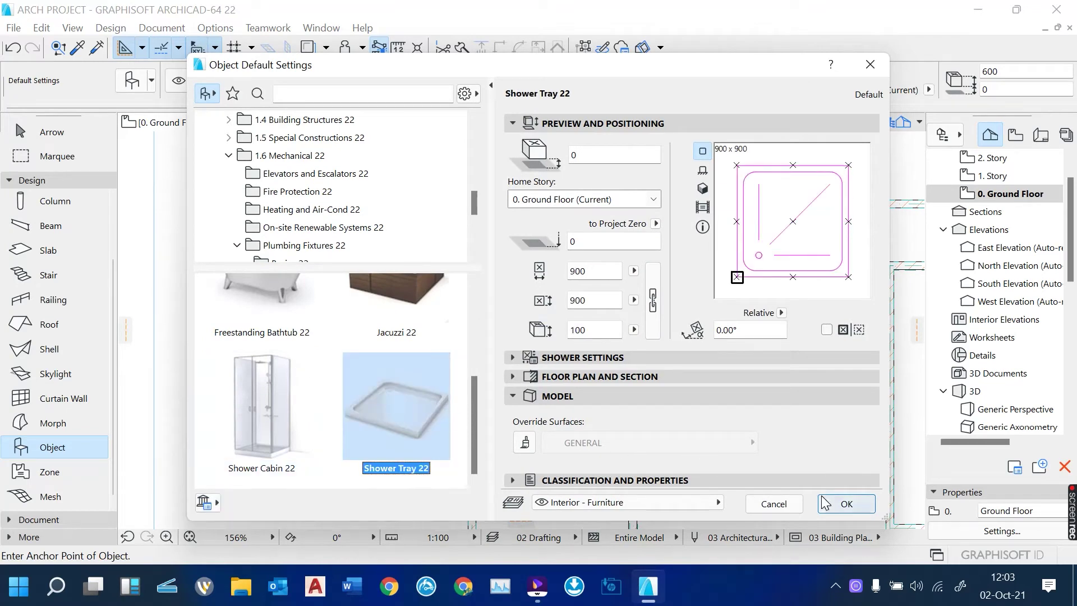
{"action": "left_click", "coordinate": [847, 503]}
Place the shower tray in the small room above Bedroom 1, near the outer wall beneath the WC.
{"action": "scroll", "coordinate": [495, 312], "scroll_direction": "up", "scroll_amount": 3}
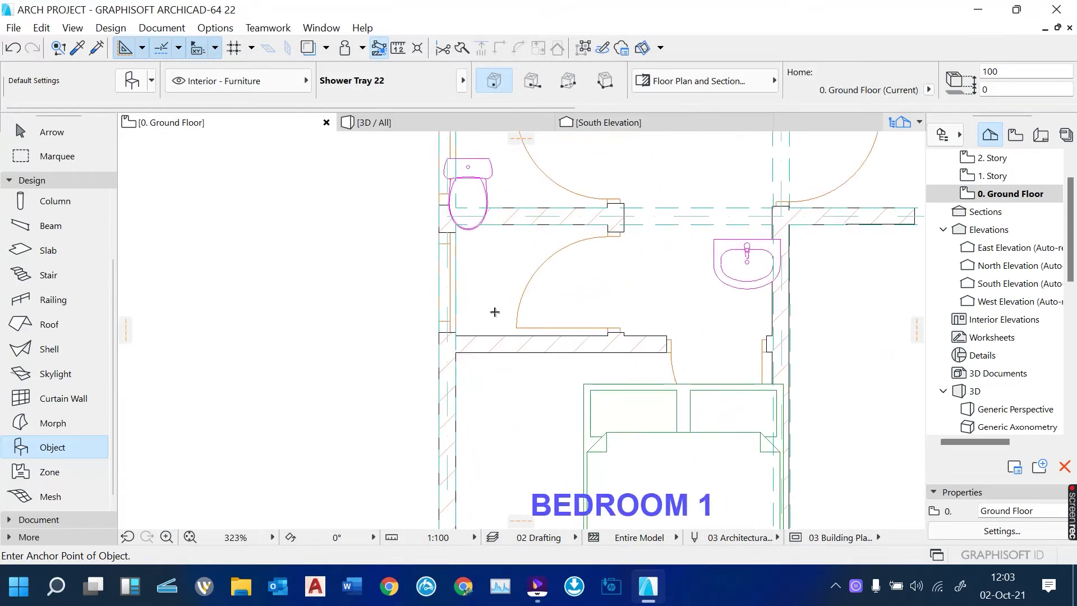
{"action": "left_click", "coordinate": [495, 312]}
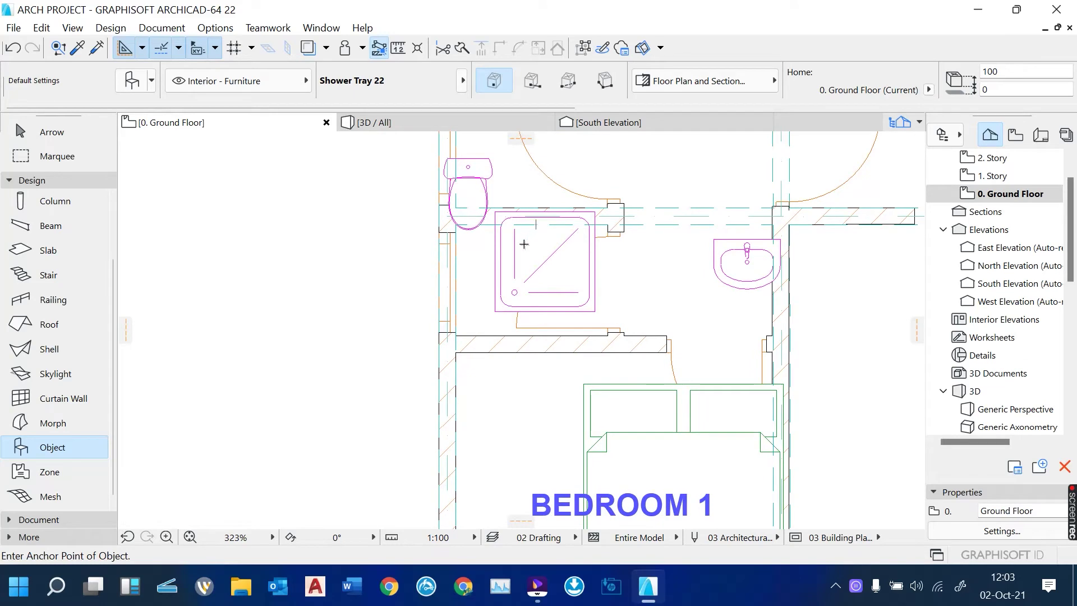
{"action": "scroll", "coordinate": [362, 330], "scroll_direction": "down", "scroll_amount": 3}
{"action": "scroll", "coordinate": [485, 329], "scroll_direction": "down", "scroll_amount": 1}
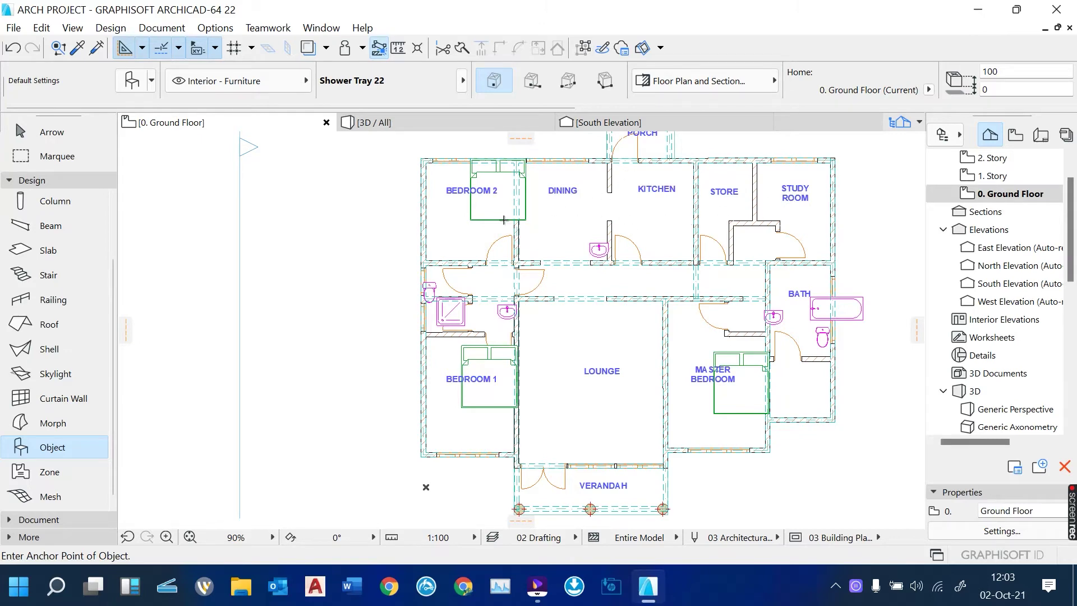
Stretch the shower tray's lower outer corner to the room's corner where the outer wall meets Bedroom 1's upper wall.
{"action": "scroll", "coordinate": [456, 318], "scroll_direction": "up", "scroll_amount": 3}
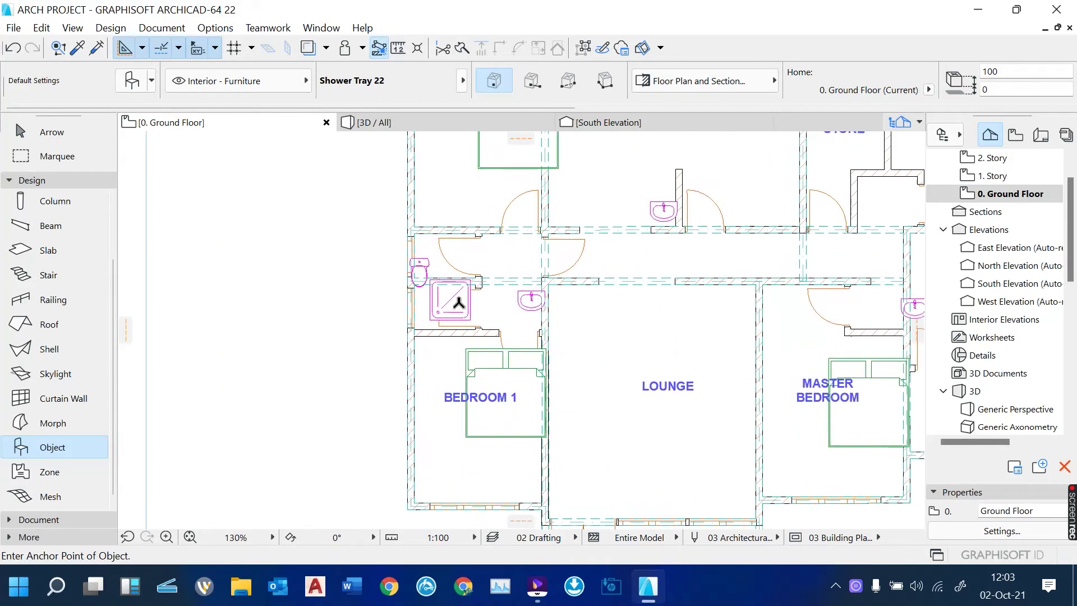
{"action": "left_click", "coordinate": [55, 134]}
{"action": "scroll", "coordinate": [407, 305], "scroll_direction": "up", "scroll_amount": 2}
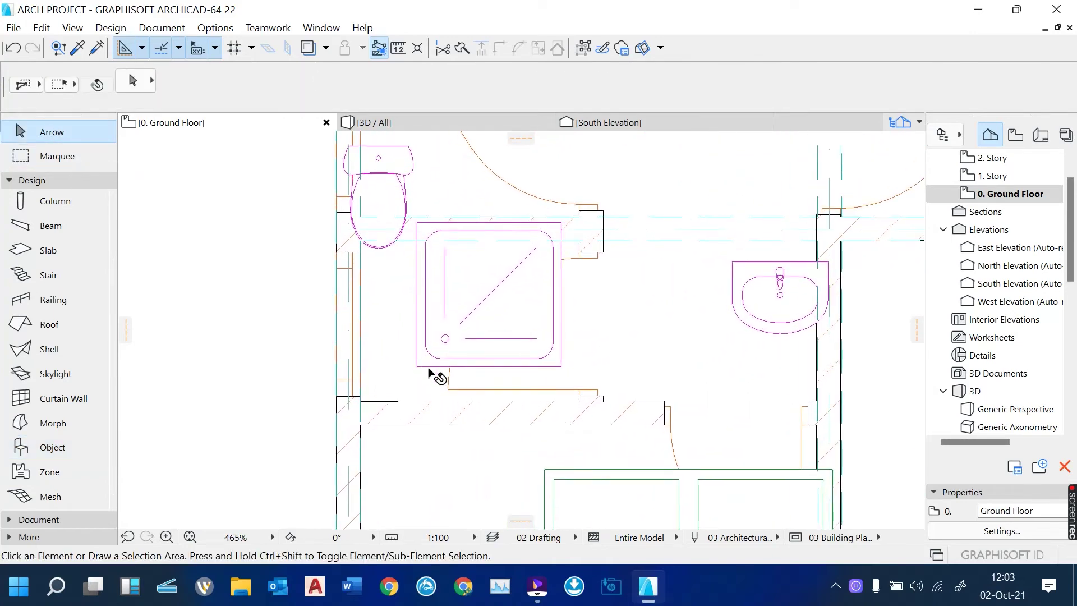
{"action": "left_click", "coordinate": [418, 370]}
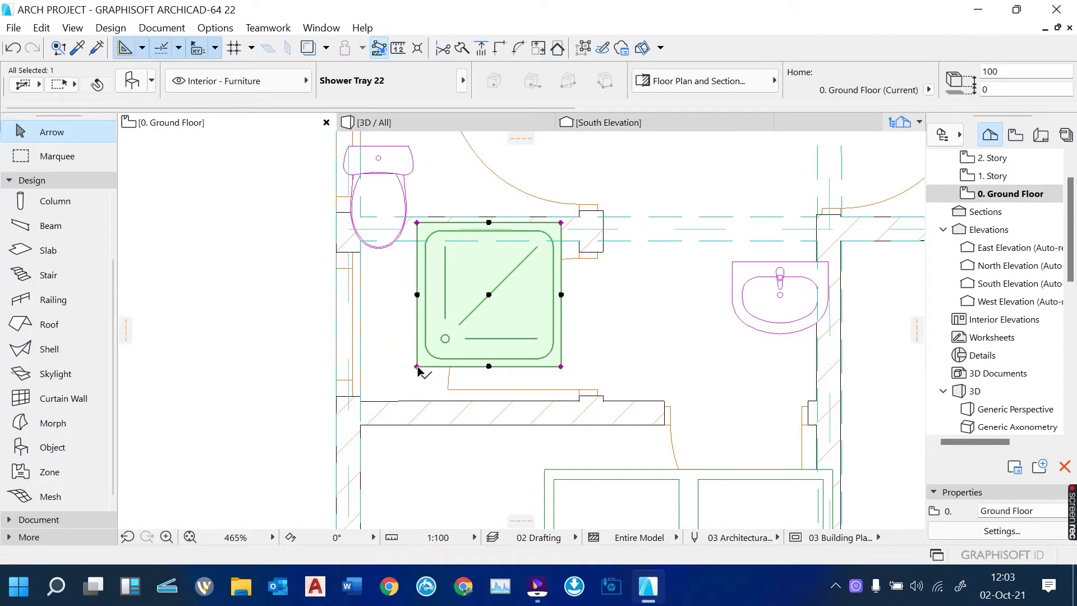
{"action": "left_click", "coordinate": [417, 367]}
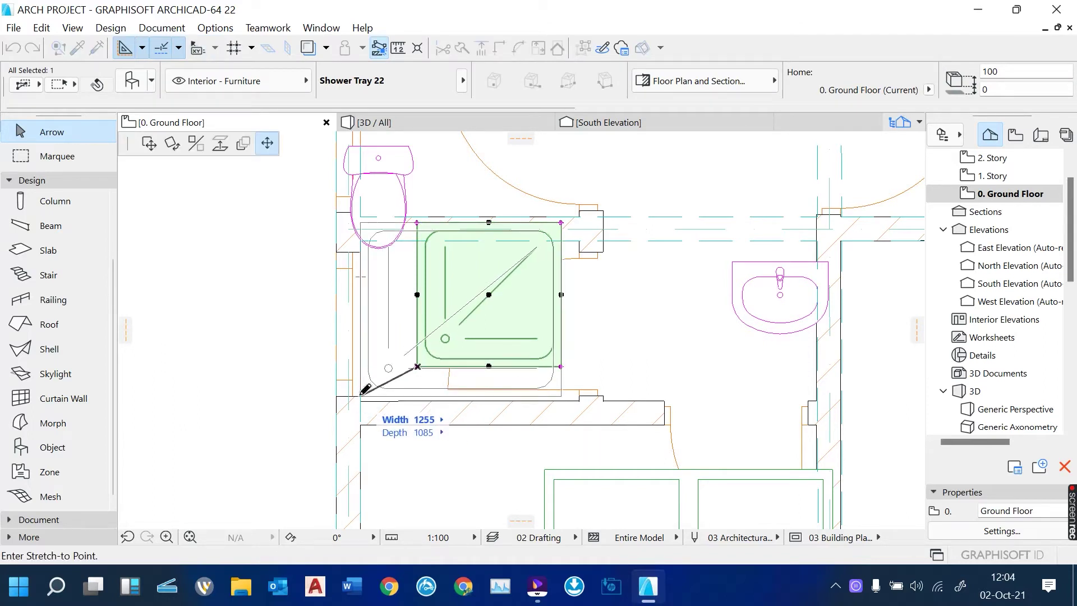
{"action": "left_click", "coordinate": [360, 401]}
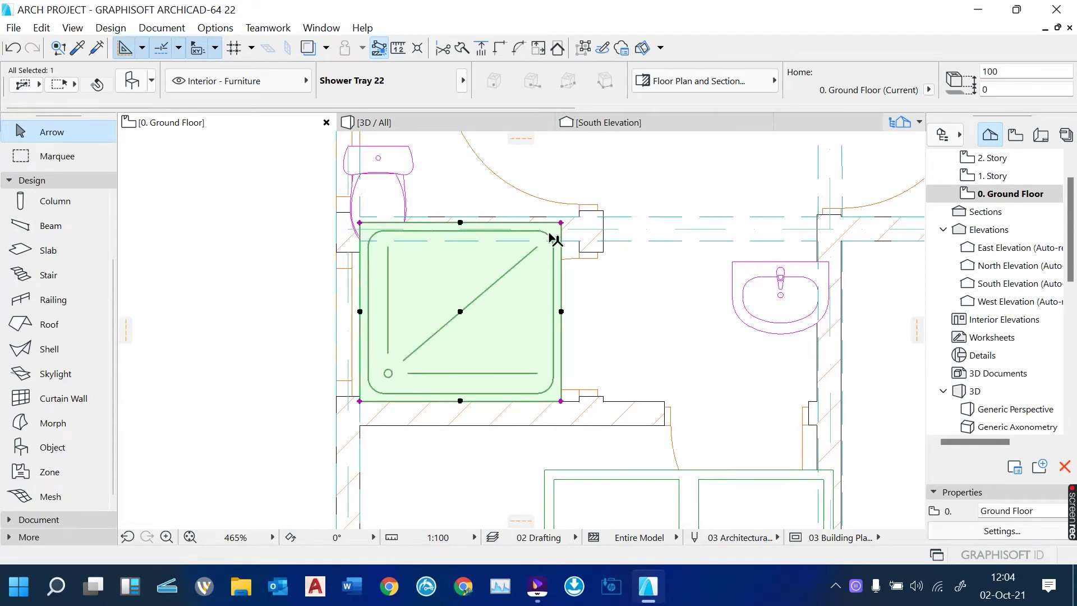
Shrink the shower tray from its opposite upper corner so it fits between the outer wall and the door swing.
{"action": "scroll", "coordinate": [556, 241], "scroll_direction": "up", "scroll_amount": 3}
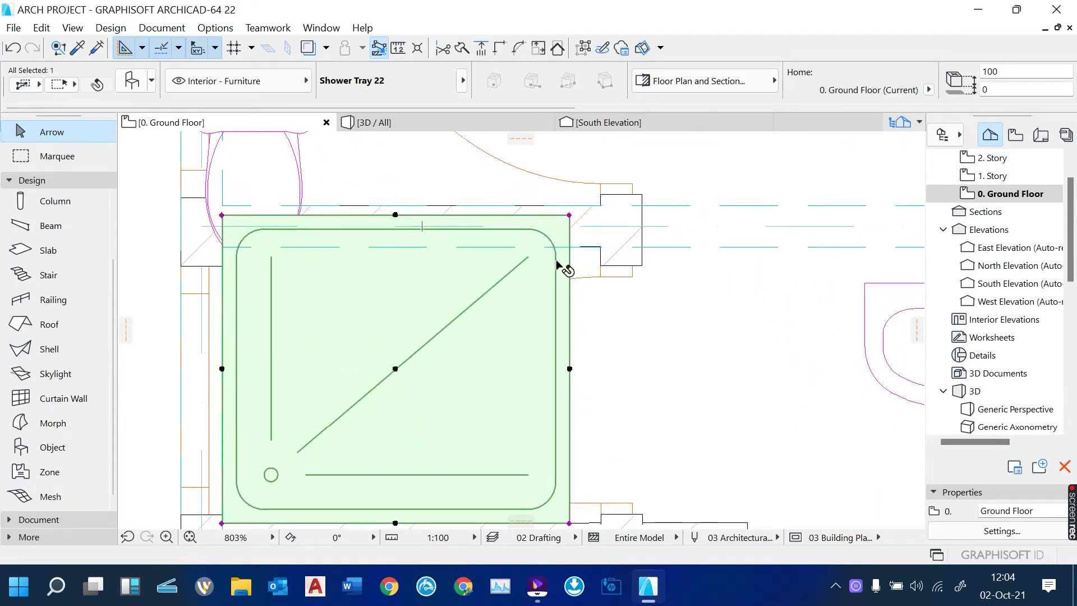
{"action": "left_click", "coordinate": [570, 216]}
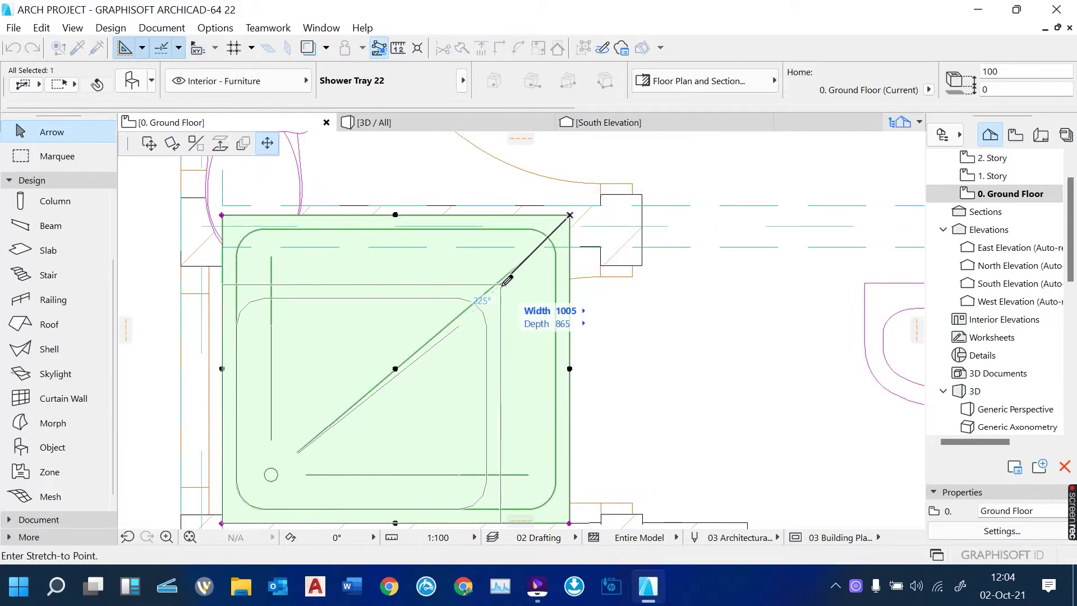
{"action": "left_click", "coordinate": [375, 368]}
{"action": "scroll", "coordinate": [513, 413], "scroll_direction": "down", "scroll_amount": 2}
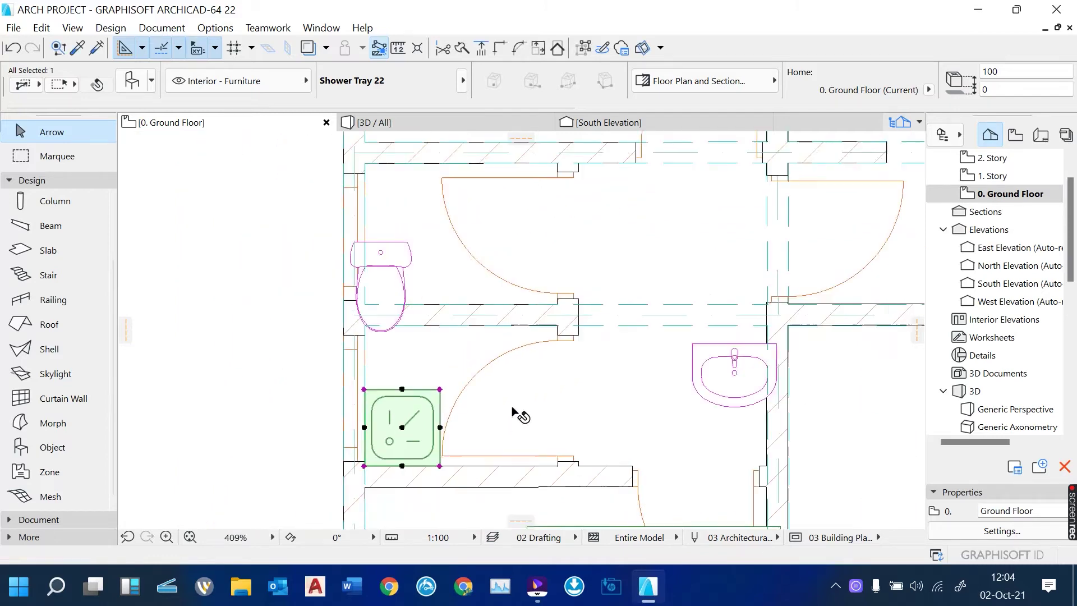
{"action": "scroll", "coordinate": [403, 294], "scroll_direction": "up", "scroll_amount": 4}
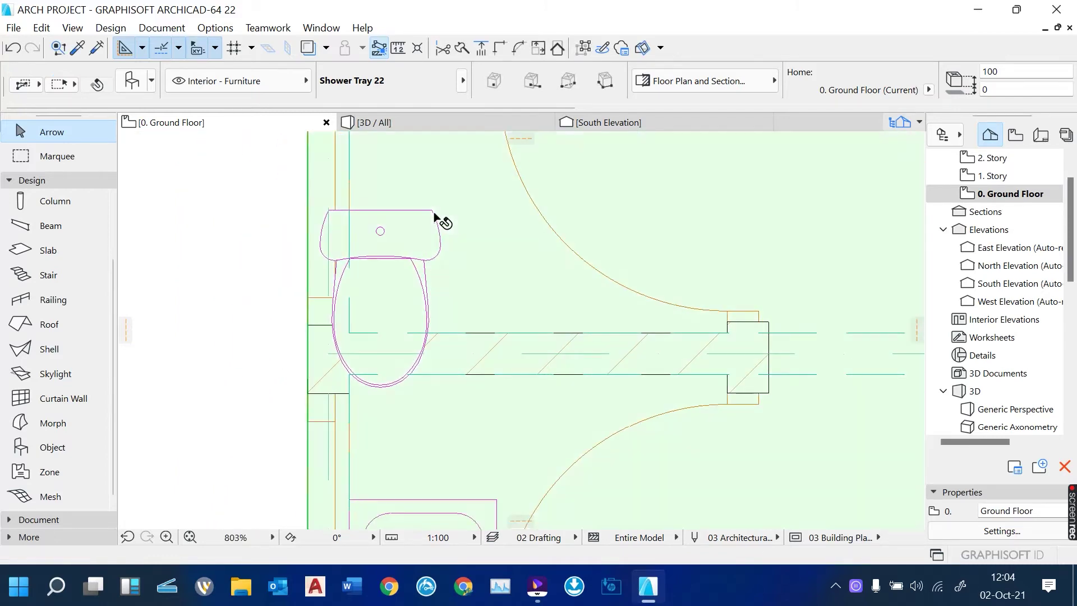
{"action": "left_click", "coordinate": [435, 217]}
{"action": "left_click", "coordinate": [431, 213]}
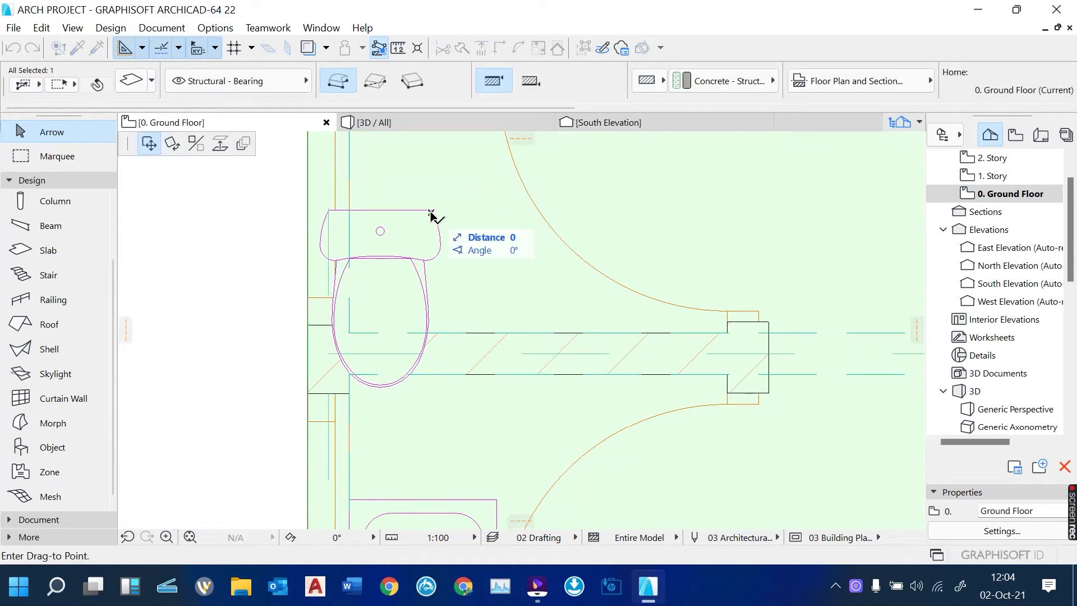
{"action": "key", "text": "Escape"}
{"action": "key", "text": "Escape"}
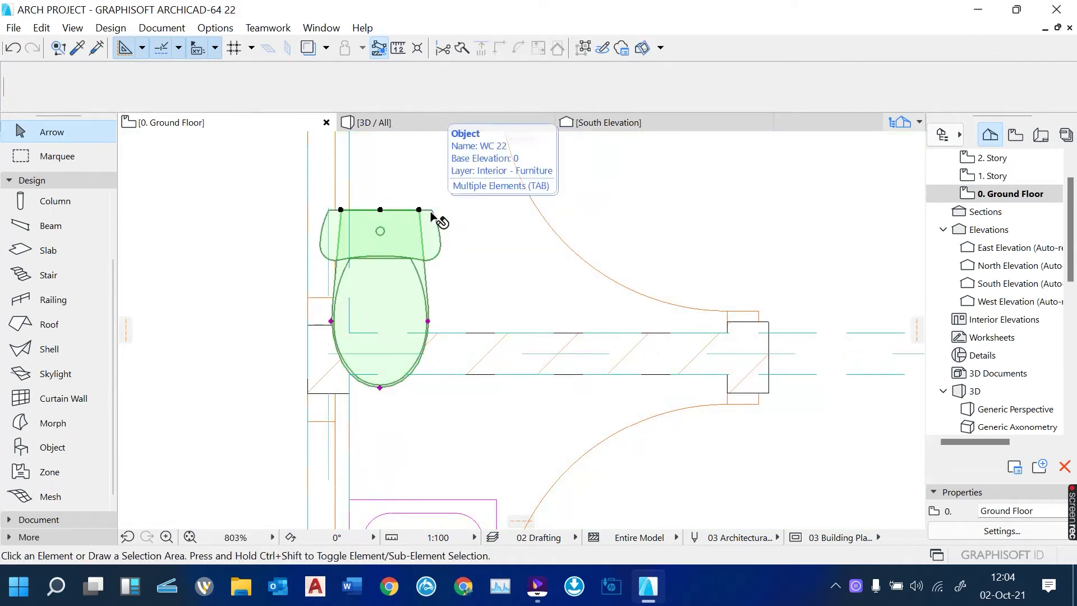
Select the WC that overlaps the outer wall in the small room below Bedroom 2.
{"action": "left_click", "coordinate": [432, 215]}
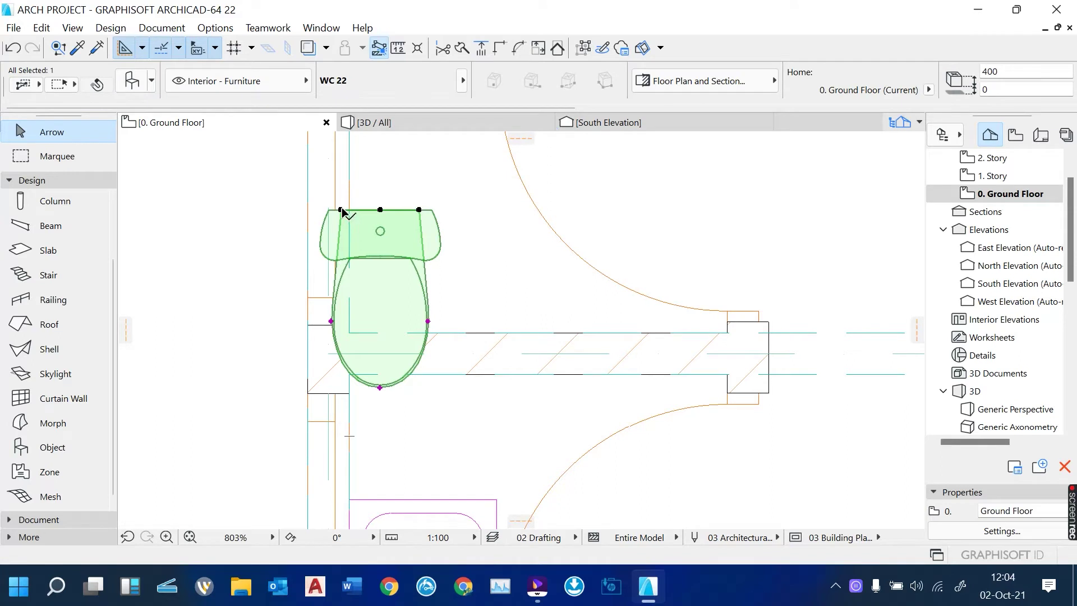
{"action": "left_click", "coordinate": [341, 210]}
{"action": "key", "text": "Escape"}
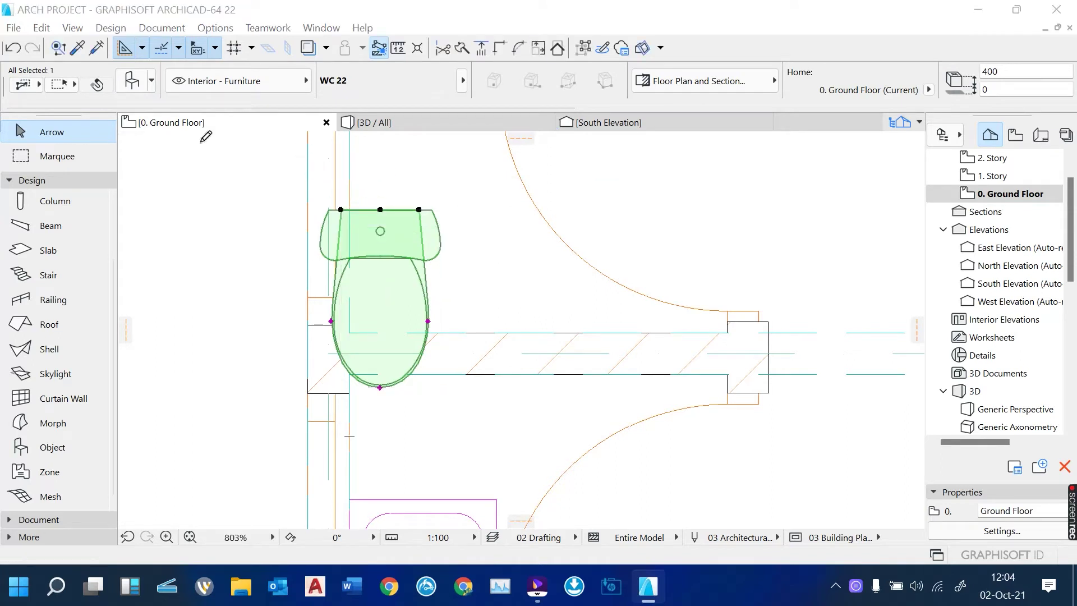
{"action": "right_click", "coordinate": [243, 214]}
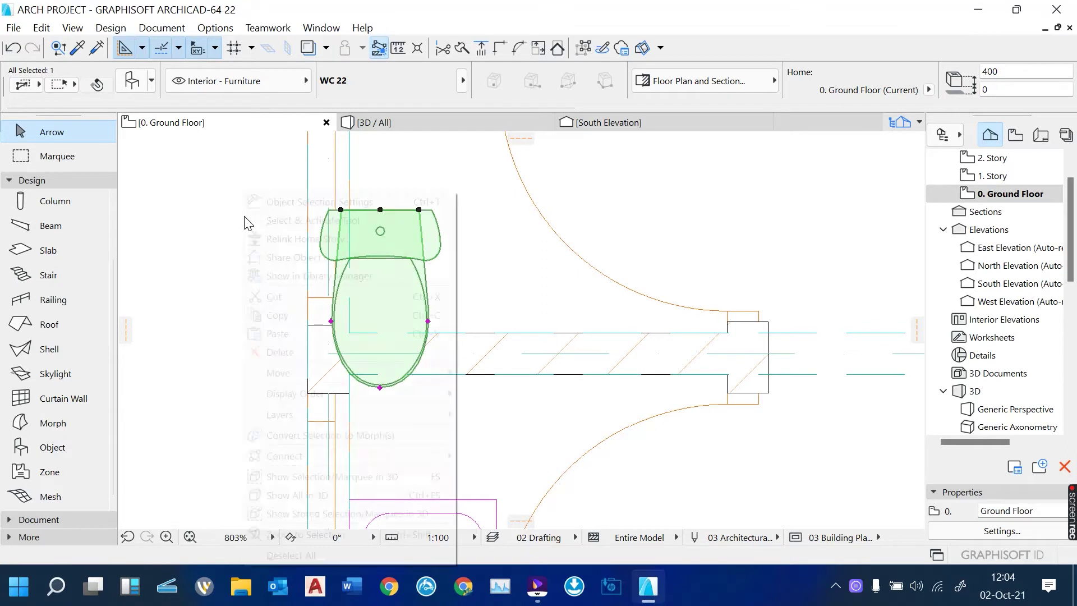
{"action": "mouse_move", "coordinate": [391, 372]}
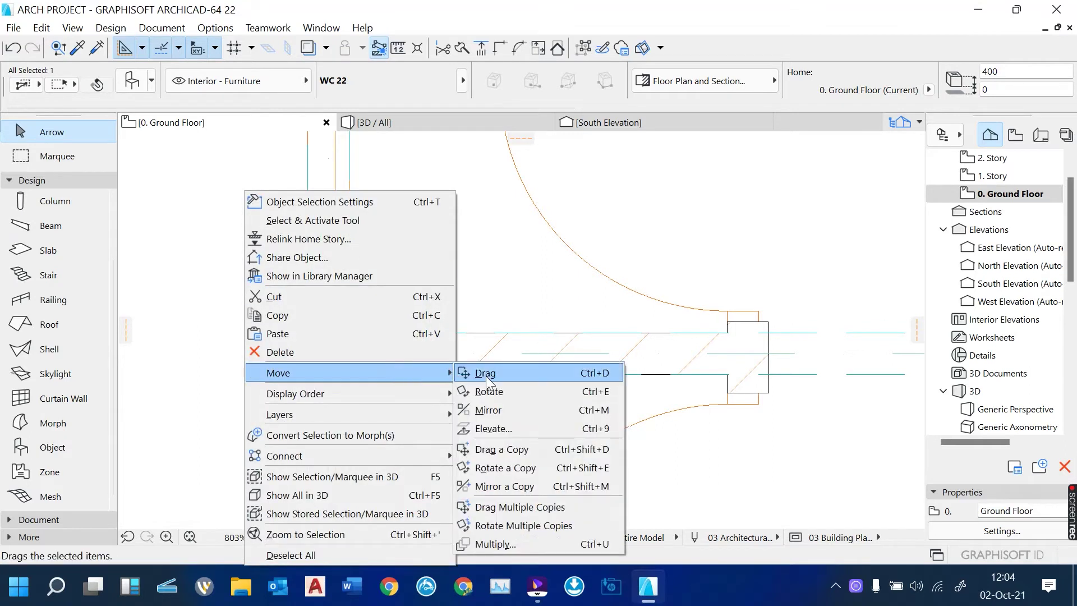
{"action": "left_click", "coordinate": [531, 391]}
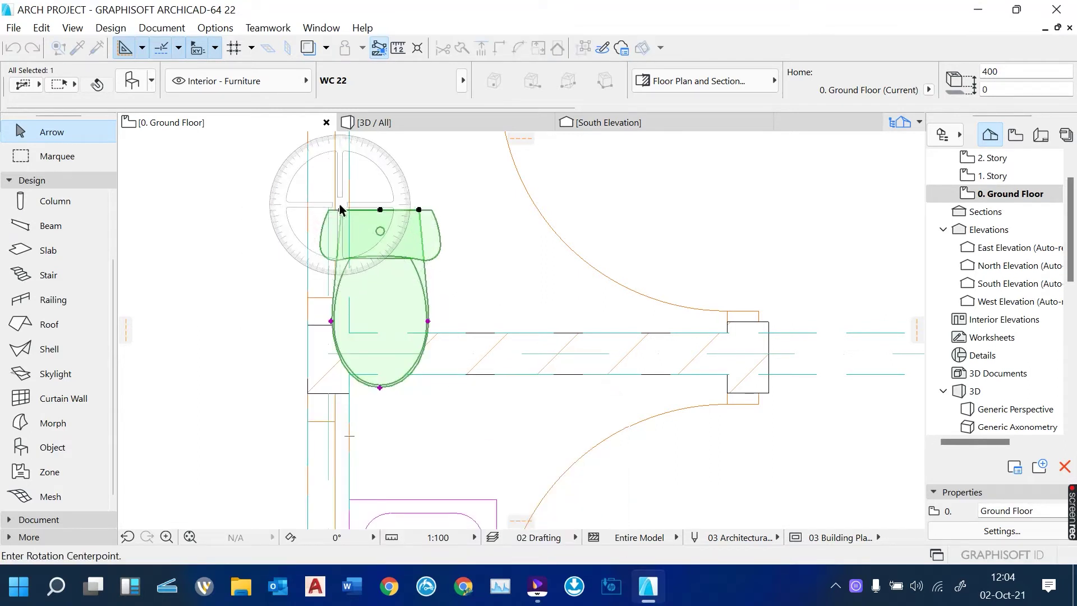
{"action": "left_click", "coordinate": [341, 211]}
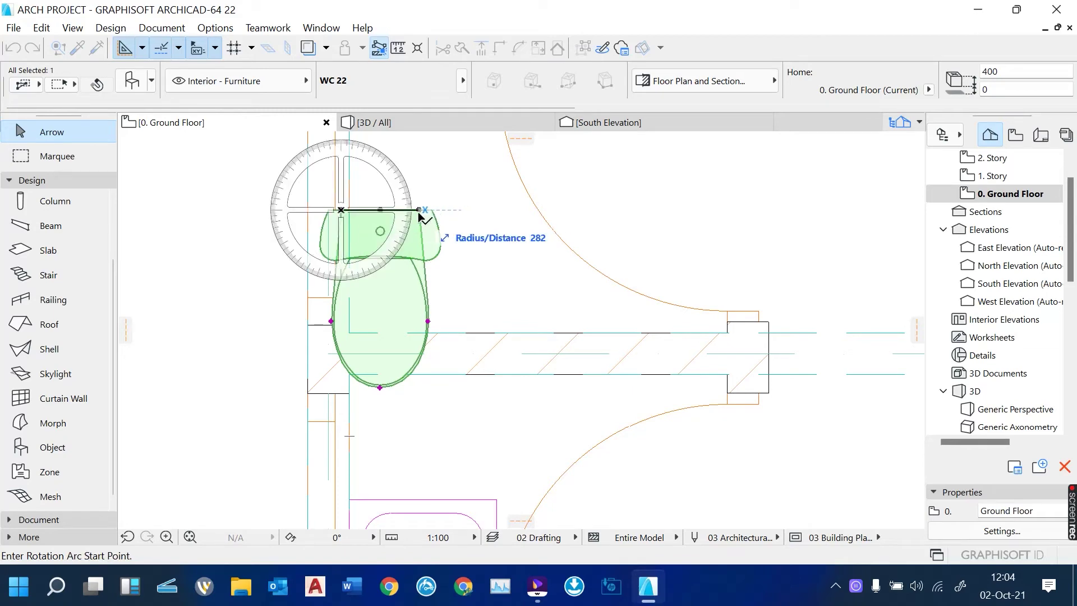
{"action": "left_click", "coordinate": [419, 211]}
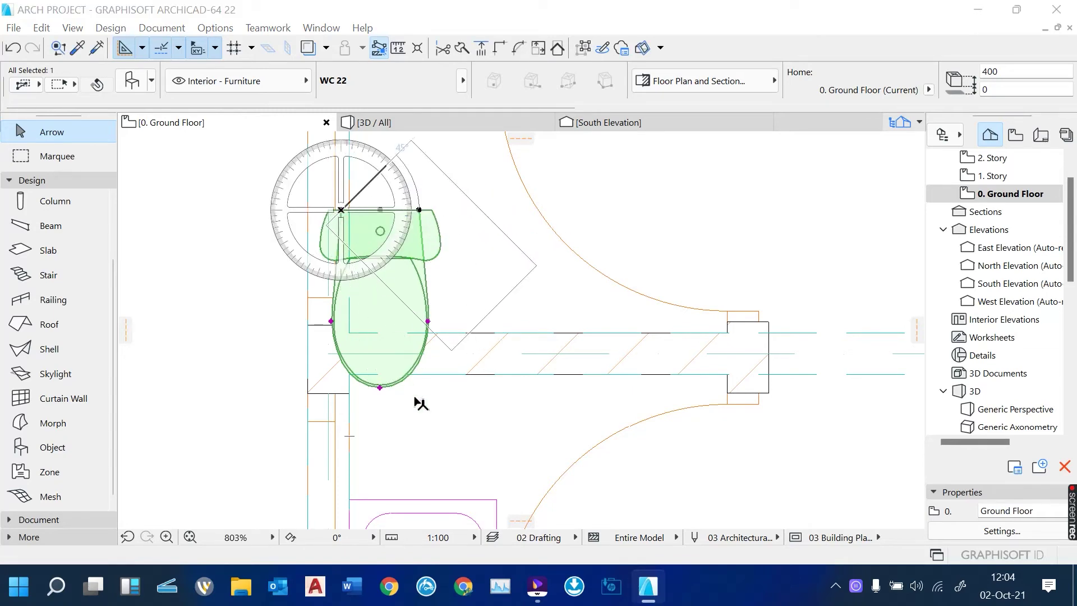
{"action": "scroll", "coordinate": [421, 403], "scroll_direction": "down", "scroll_amount": 4}
{"action": "scroll", "coordinate": [398, 306], "scroll_direction": "up", "scroll_amount": 5}
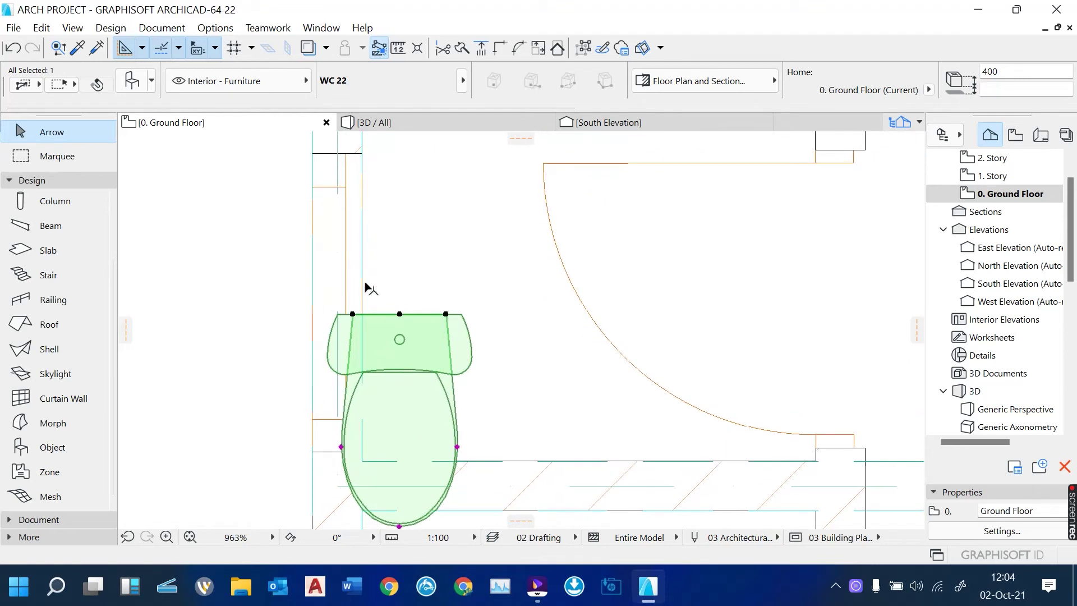
Rotate the WC a quarter turn counter-clockwise about its back corner so its cistern backs onto the outer wall.
{"action": "right_click", "coordinate": [229, 259]}
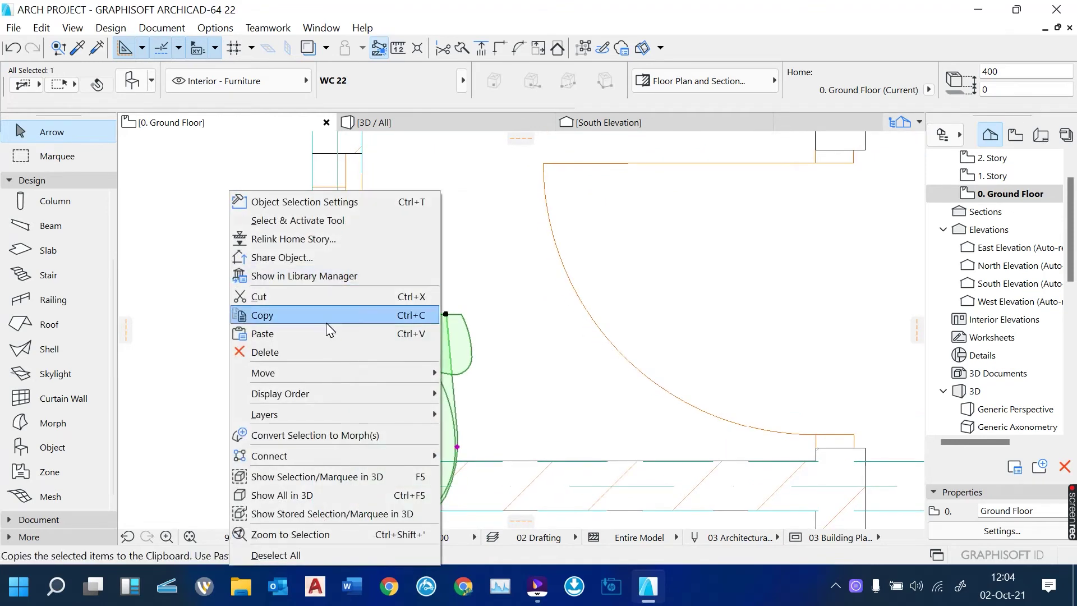
{"action": "mouse_move", "coordinate": [382, 374]}
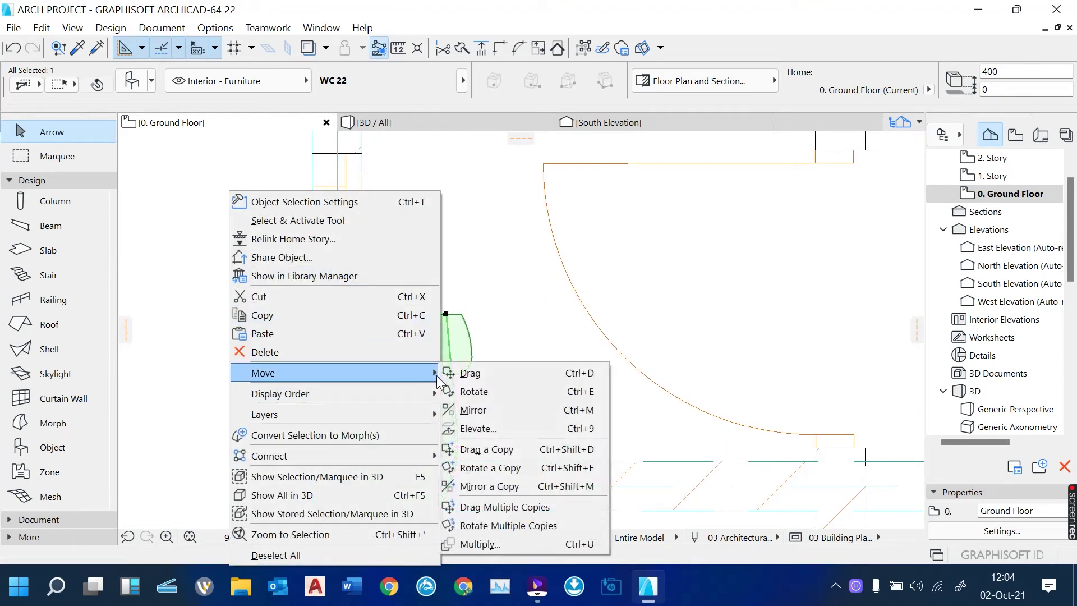
{"action": "left_click", "coordinate": [534, 393]}
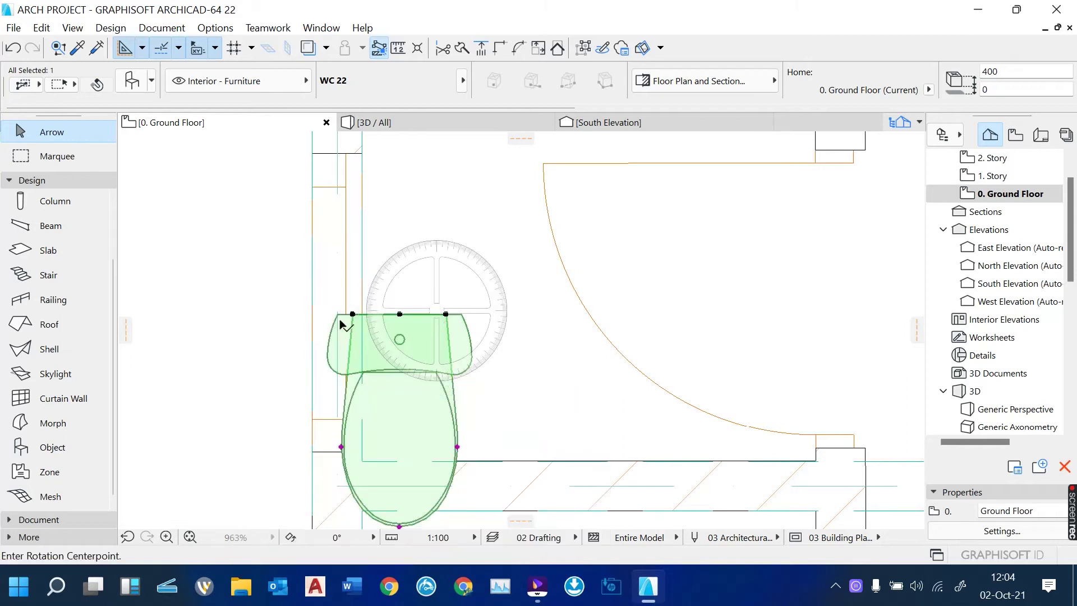
{"action": "left_click", "coordinate": [352, 313]}
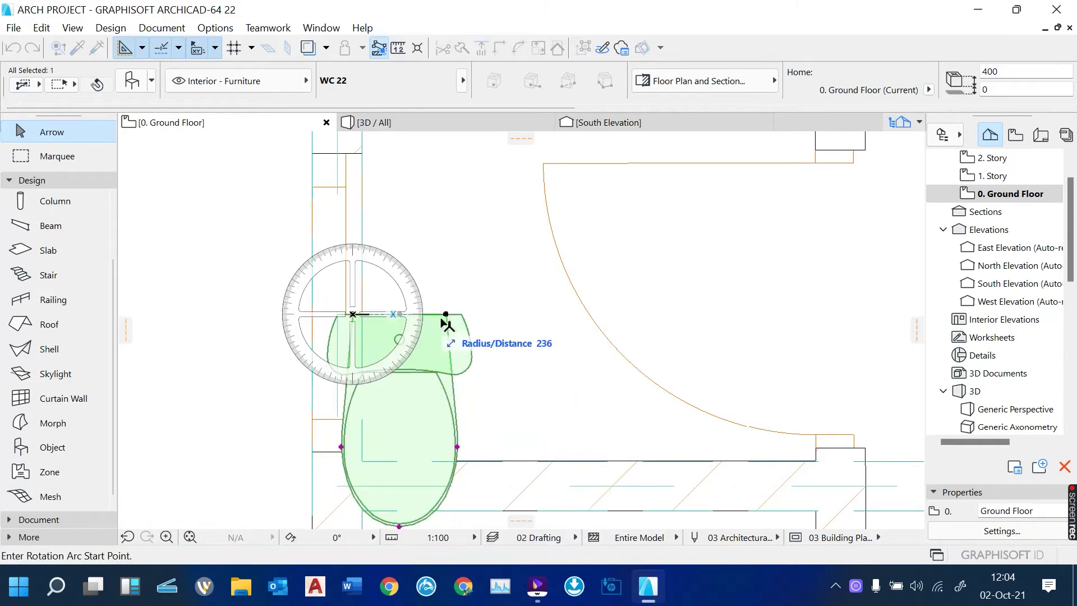
{"action": "left_click", "coordinate": [446, 314]}
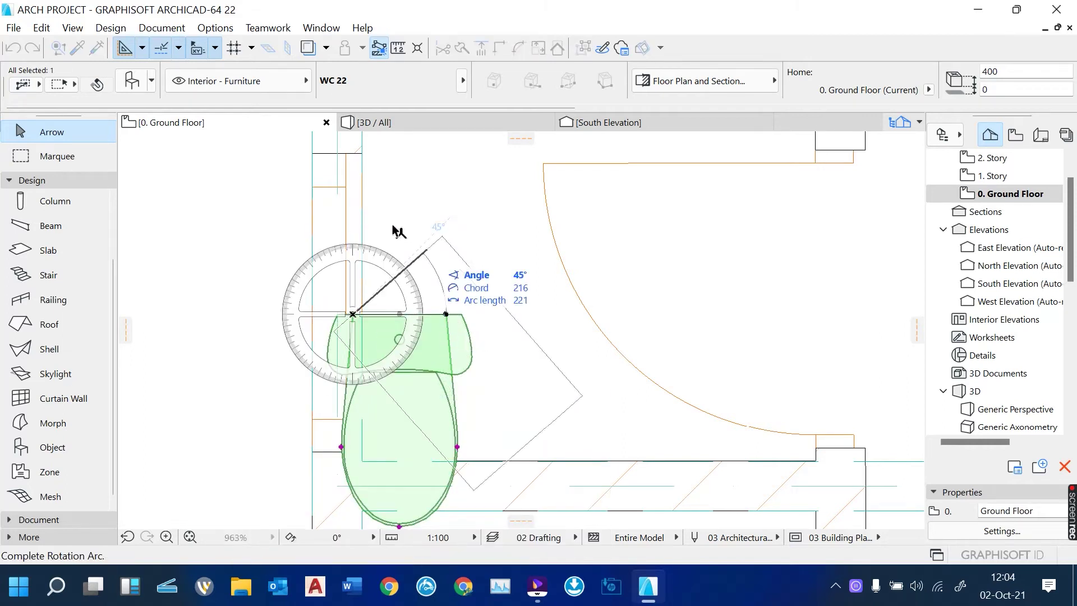
{"action": "left_click", "coordinate": [353, 211]}
{"action": "scroll", "coordinate": [441, 300], "scroll_direction": "down", "scroll_amount": 1}
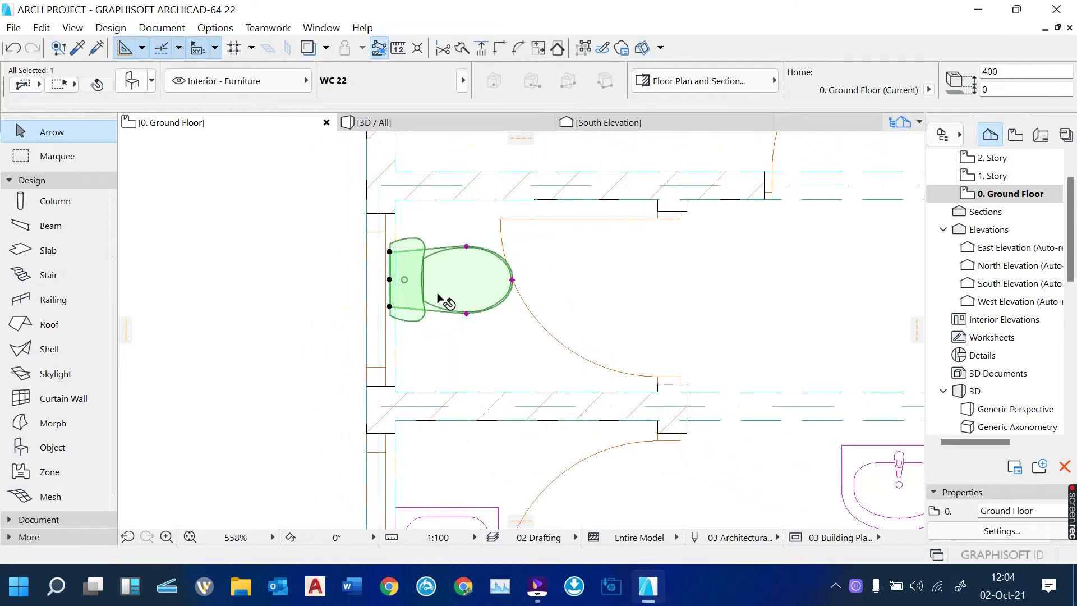
Move the WC by its back midpoint to the outer wall's inner face, and deselect it.
{"action": "scroll", "coordinate": [441, 302], "scroll_direction": "up", "scroll_amount": 3}
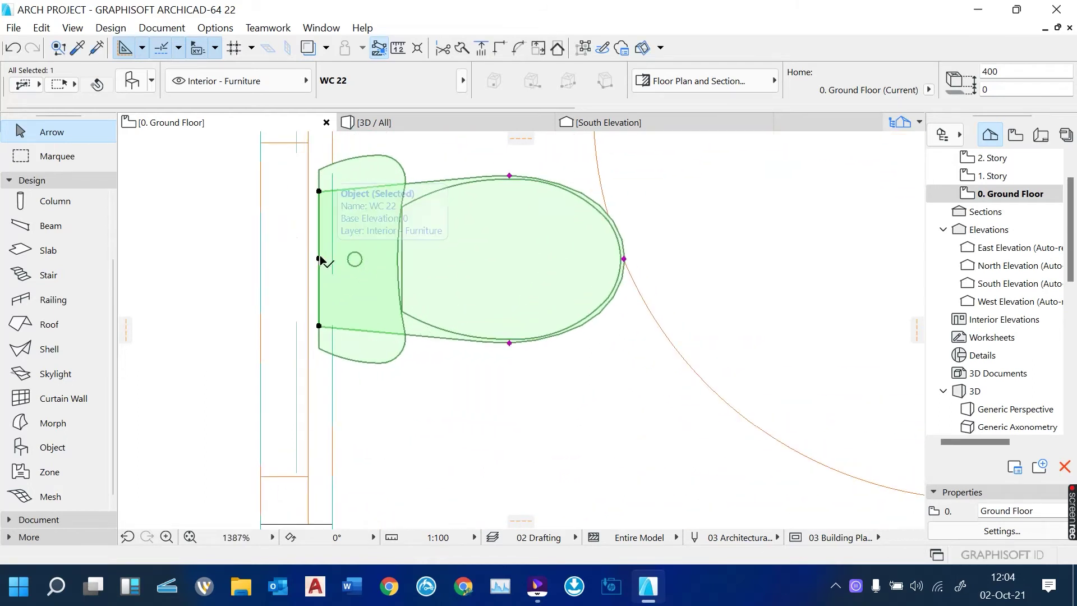
{"action": "left_click", "coordinate": [319, 259]}
{"action": "left_click", "coordinate": [338, 259]}
{"action": "scroll", "coordinate": [392, 291], "scroll_direction": "down", "scroll_amount": 6}
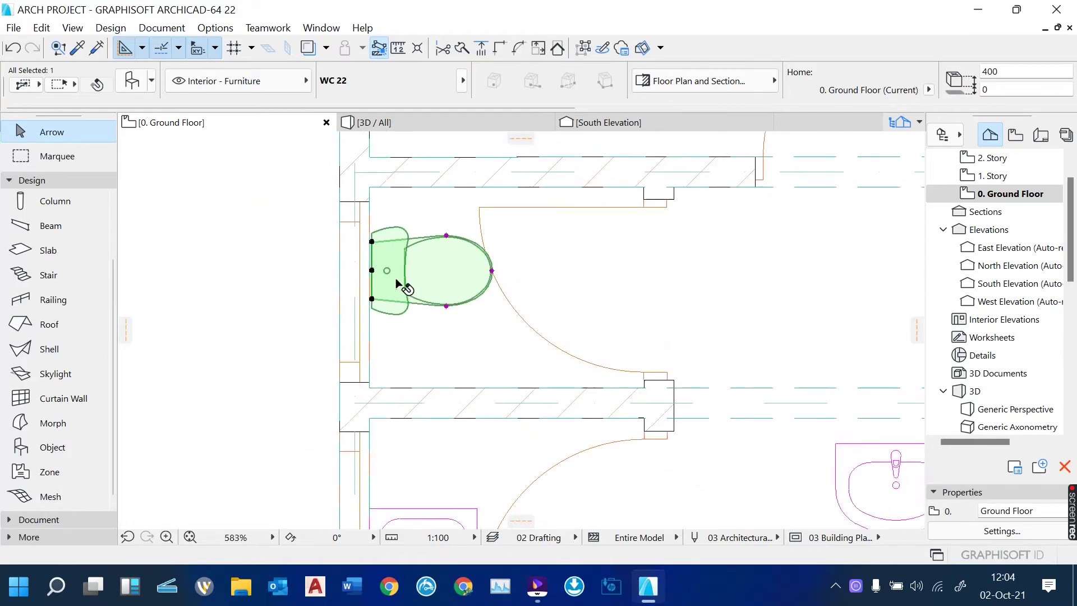
{"action": "left_click", "coordinate": [294, 288]}
{"action": "scroll", "coordinate": [311, 307], "scroll_direction": "down", "scroll_amount": 2}
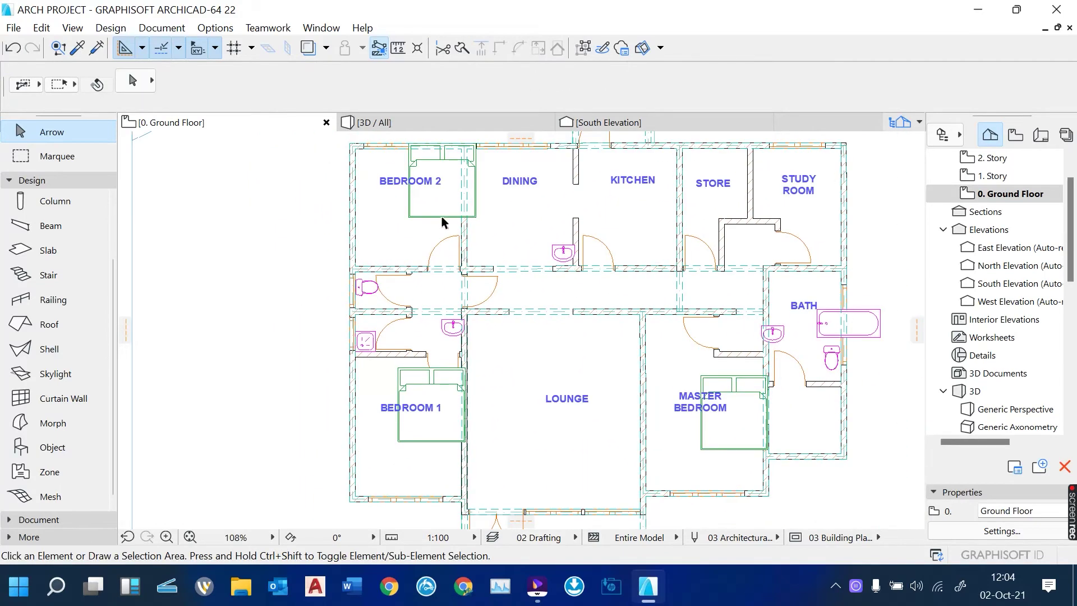
{"action": "scroll", "coordinate": [442, 217], "scroll_direction": "up", "scroll_amount": 3}
{"action": "left_click", "coordinate": [442, 217]}
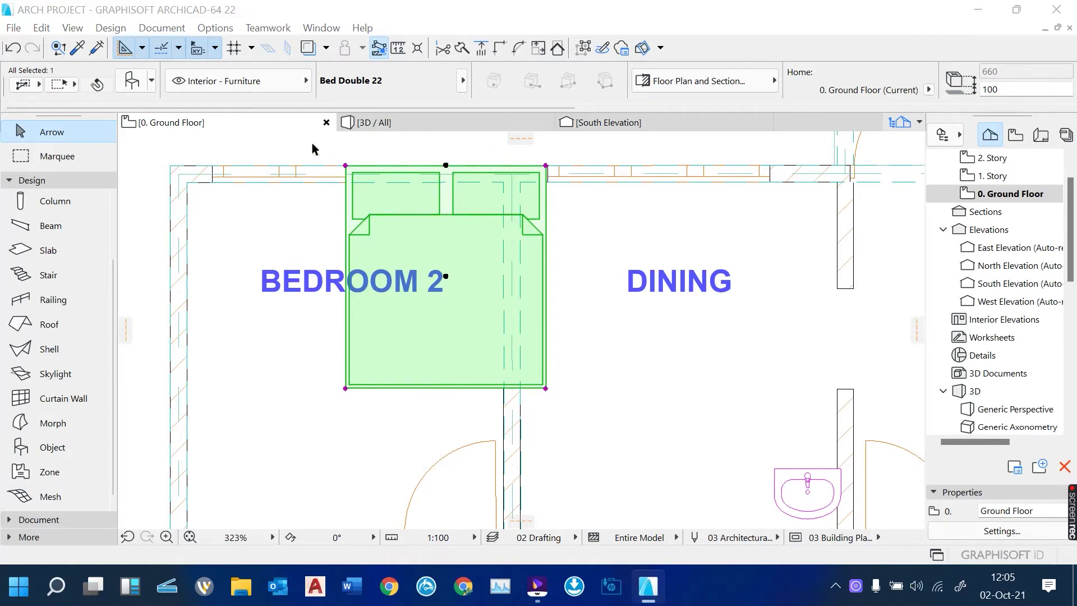
{"action": "right_click", "coordinate": [157, 218]}
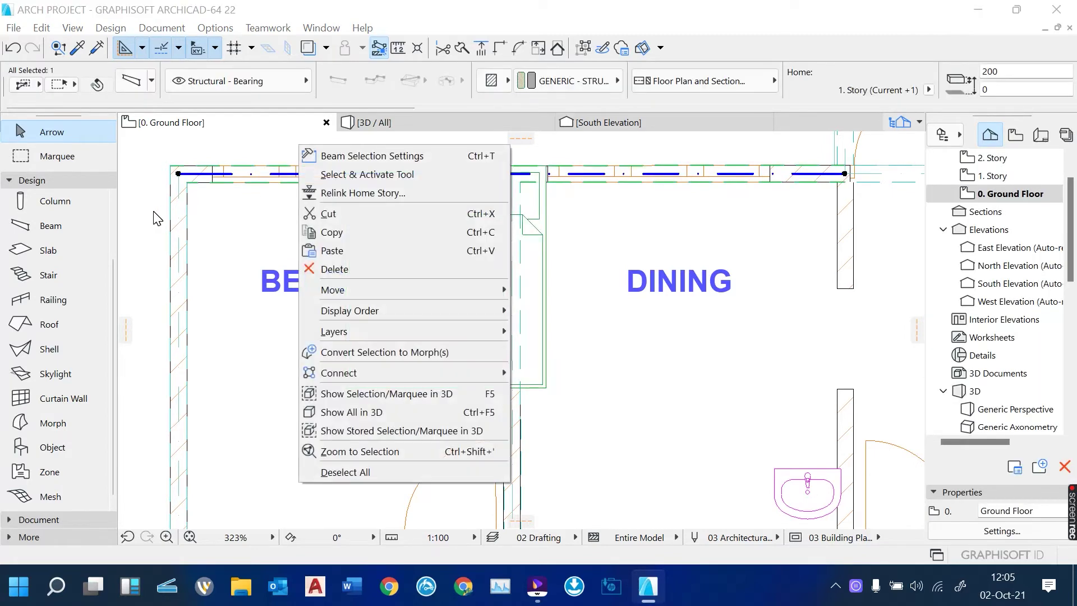
{"action": "mouse_move", "coordinate": [401, 290]}
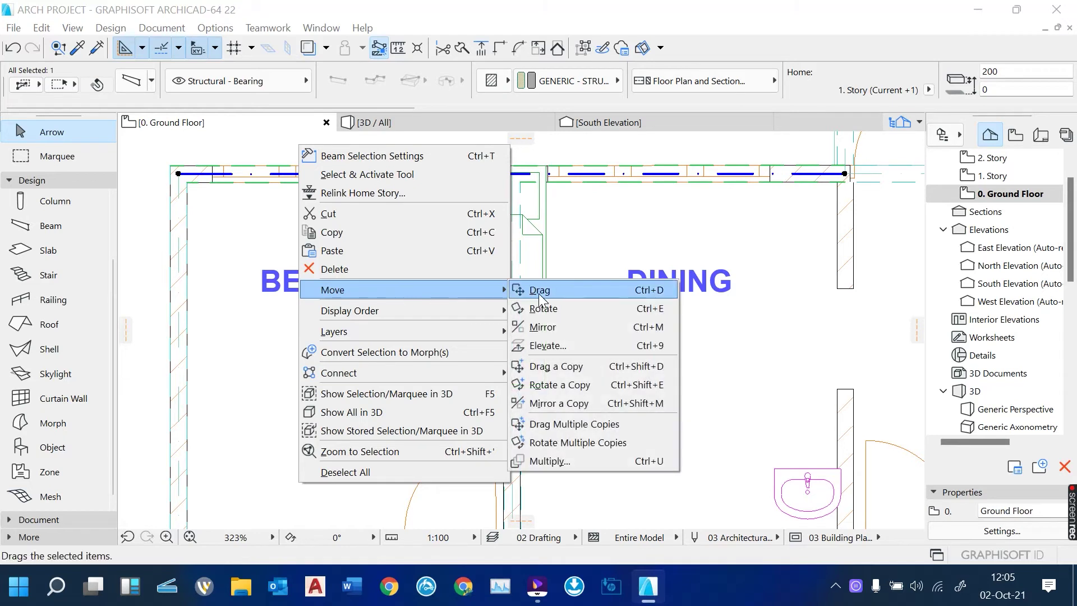
{"action": "left_click", "coordinate": [539, 293]}
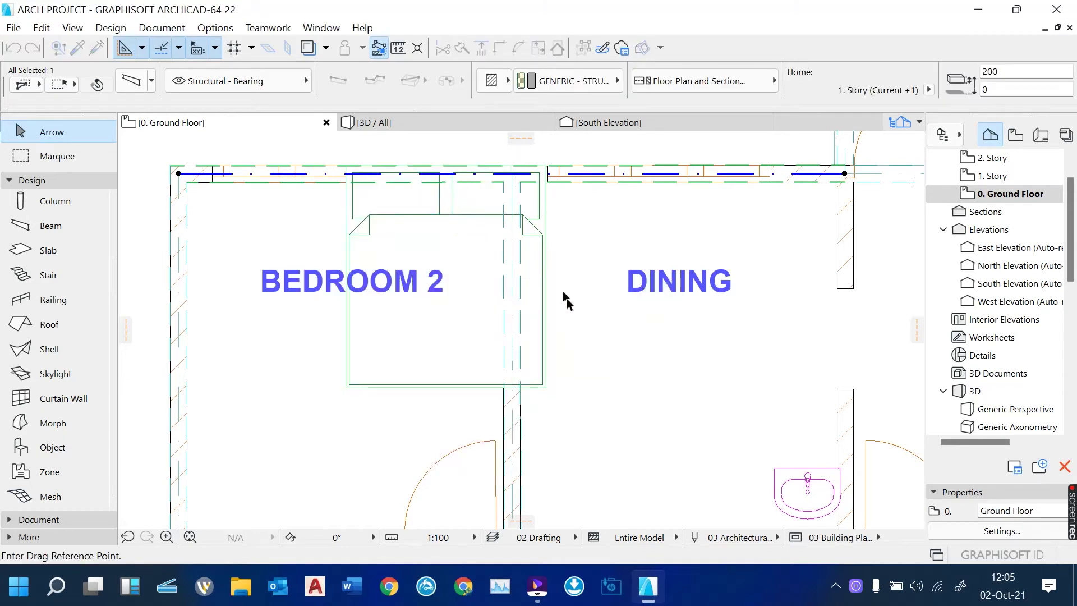
{"action": "key", "text": "Escape"}
Drag the double bed fully into Bedroom 2, with its headboard against the inner face of the upper outer wall.
{"action": "left_click", "coordinate": [545, 388]}
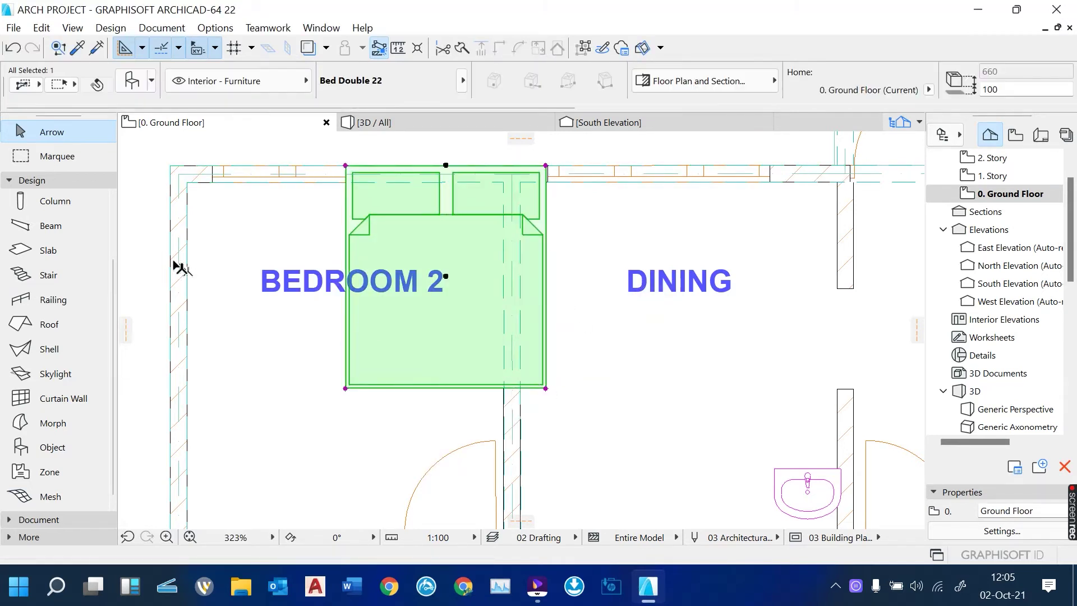
{"action": "right_click", "coordinate": [149, 241]}
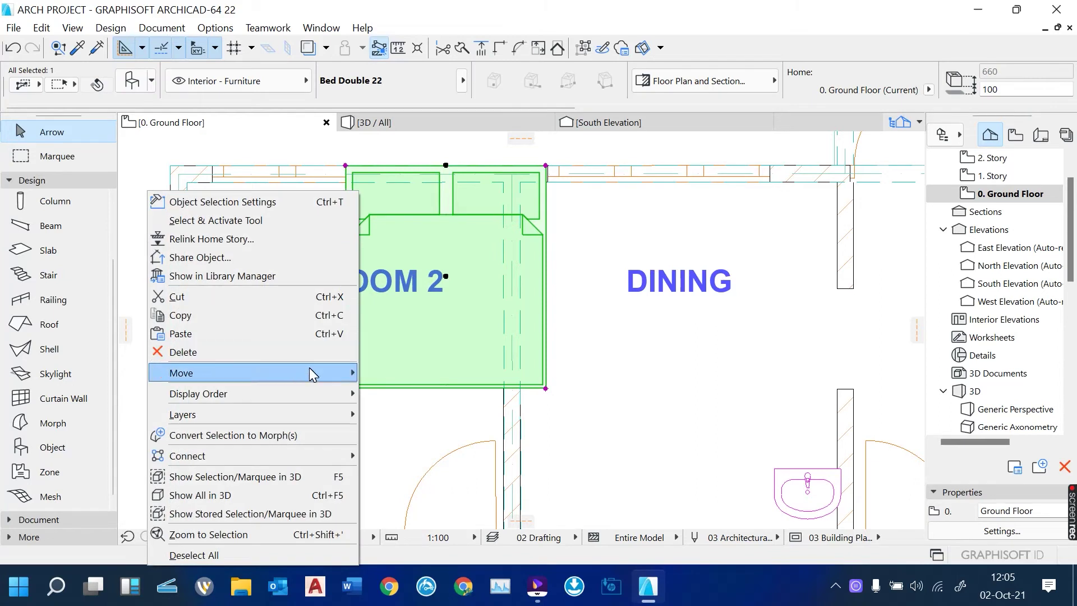
{"action": "mouse_move", "coordinate": [313, 373]}
{"action": "left_click", "coordinate": [419, 373]}
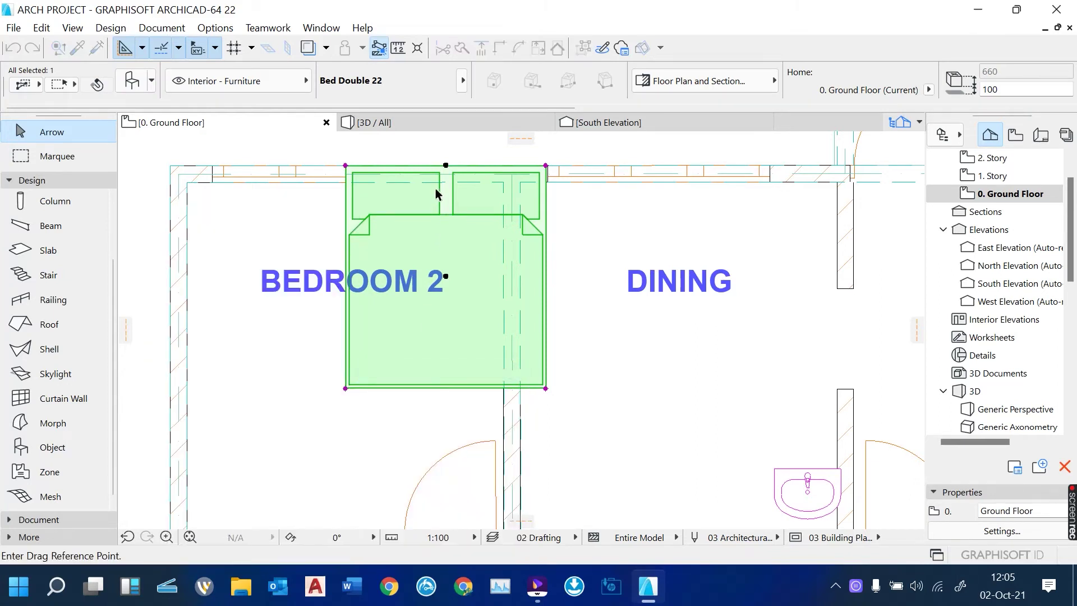
{"action": "double_click", "coordinate": [447, 167]}
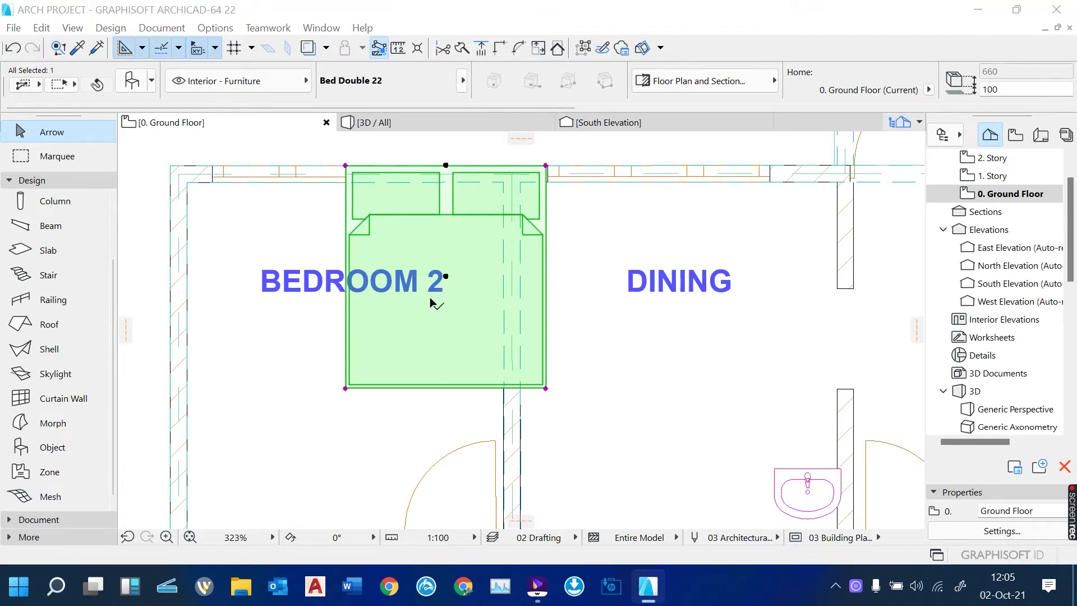
{"action": "right_click", "coordinate": [143, 208]}
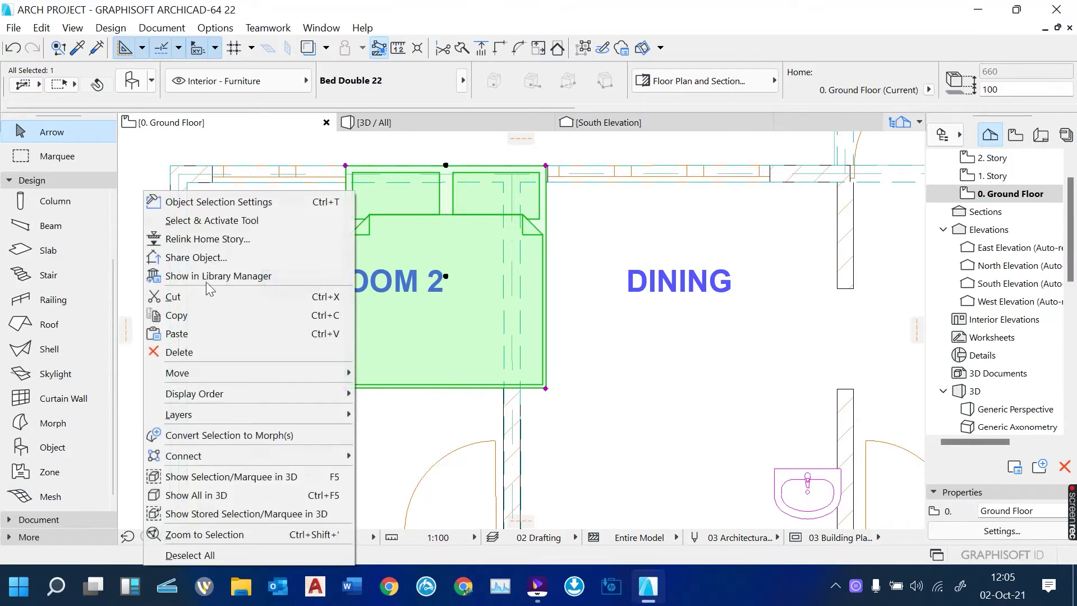
{"action": "mouse_move", "coordinate": [293, 375]}
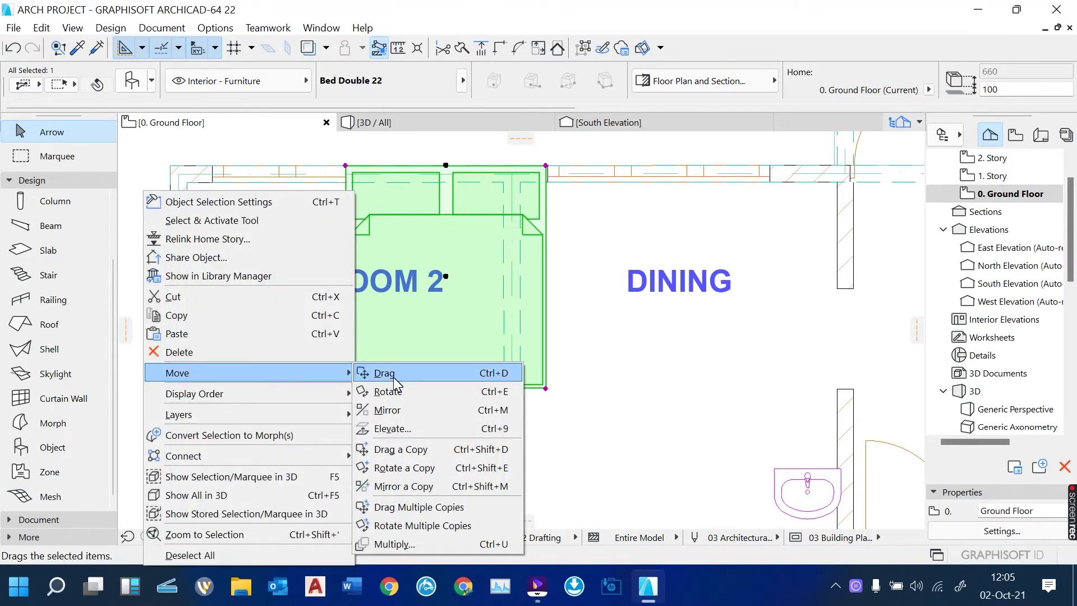
{"action": "left_click", "coordinate": [393, 374]}
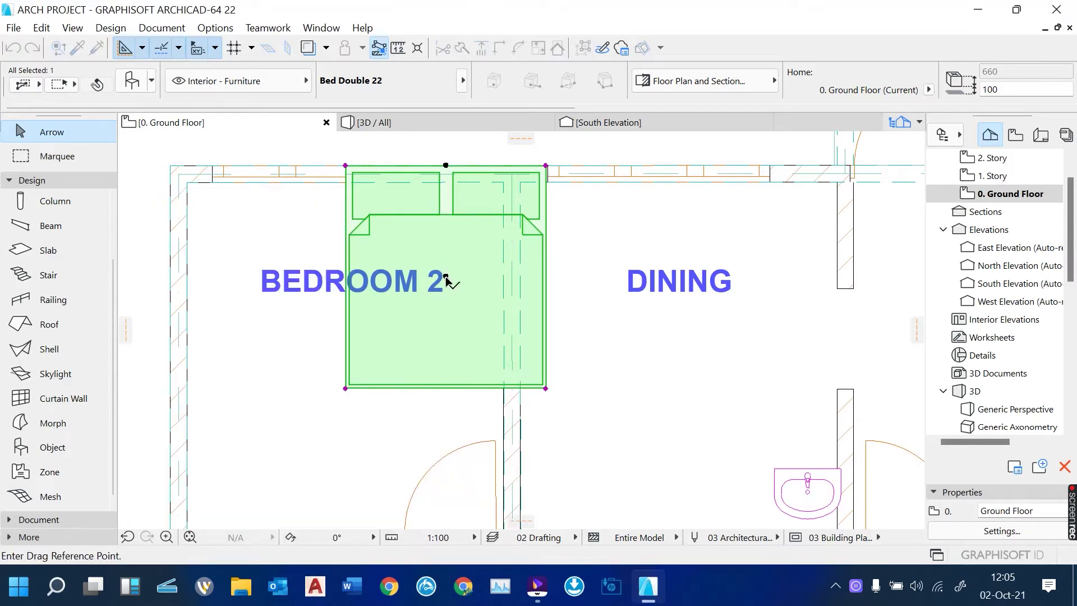
{"action": "left_click", "coordinate": [446, 279]}
{"action": "left_click", "coordinate": [344, 295]}
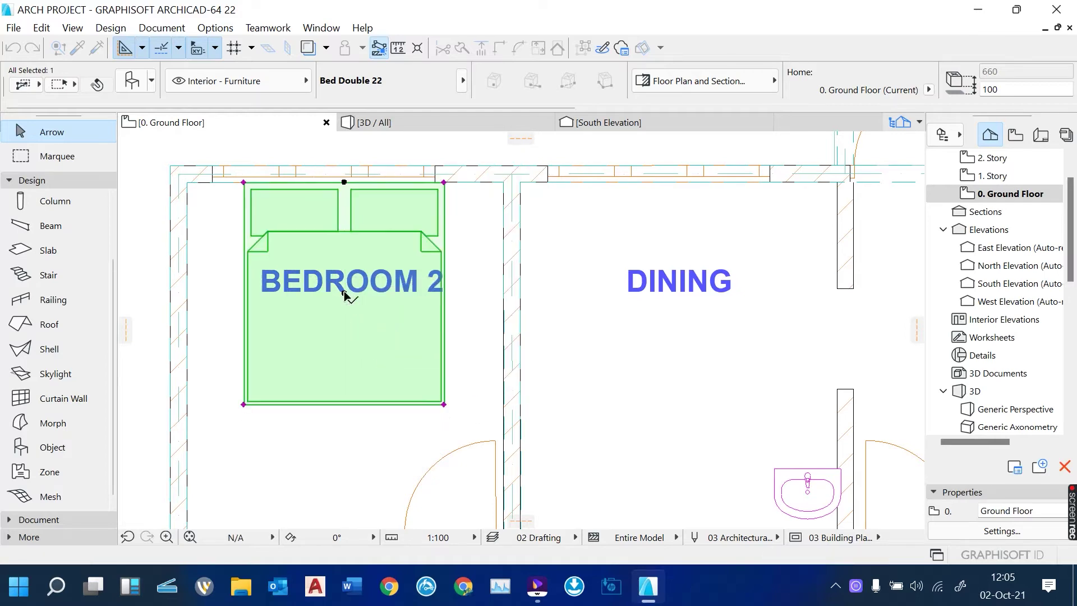
Select the basin that overlaps the wall between the Master Bedroom and the Bath.
{"action": "scroll", "coordinate": [344, 294], "scroll_direction": "down", "scroll_amount": 5}
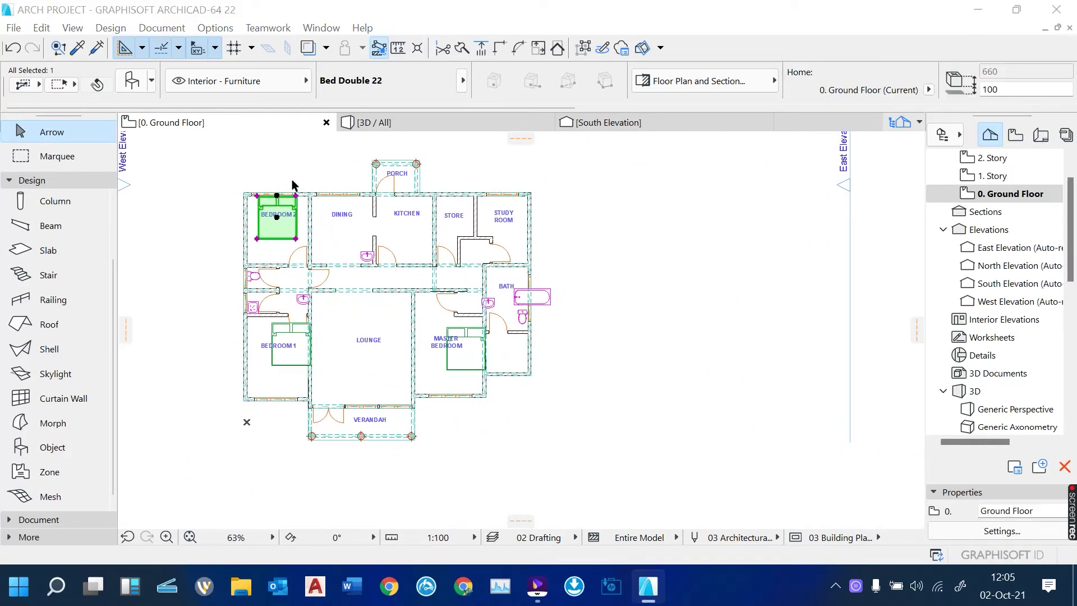
{"action": "scroll", "coordinate": [513, 358], "scroll_direction": "up", "scroll_amount": 5}
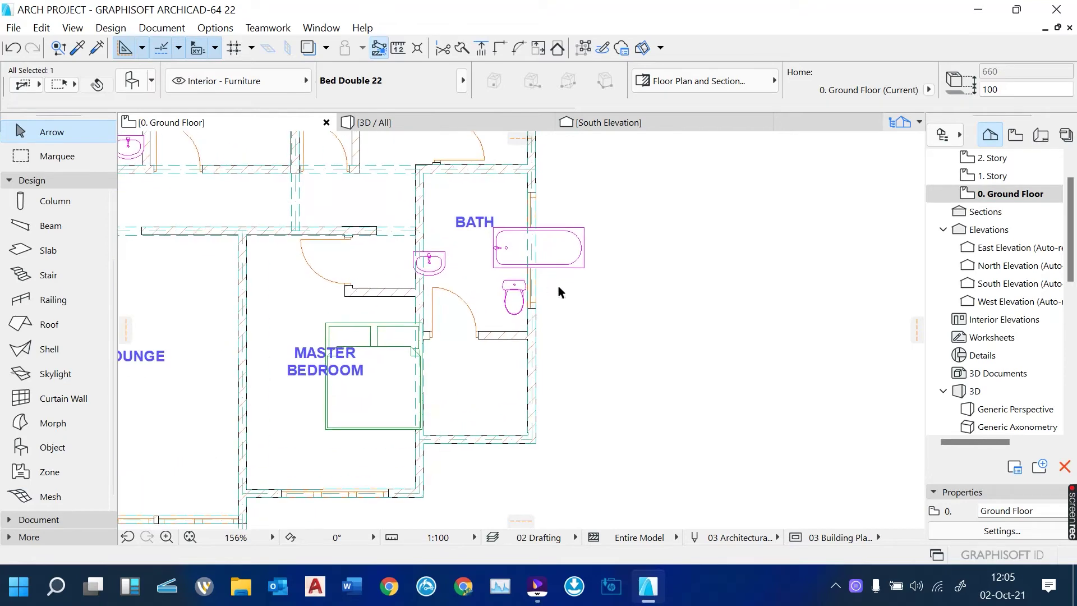
{"action": "scroll", "coordinate": [441, 269], "scroll_direction": "up", "scroll_amount": 6}
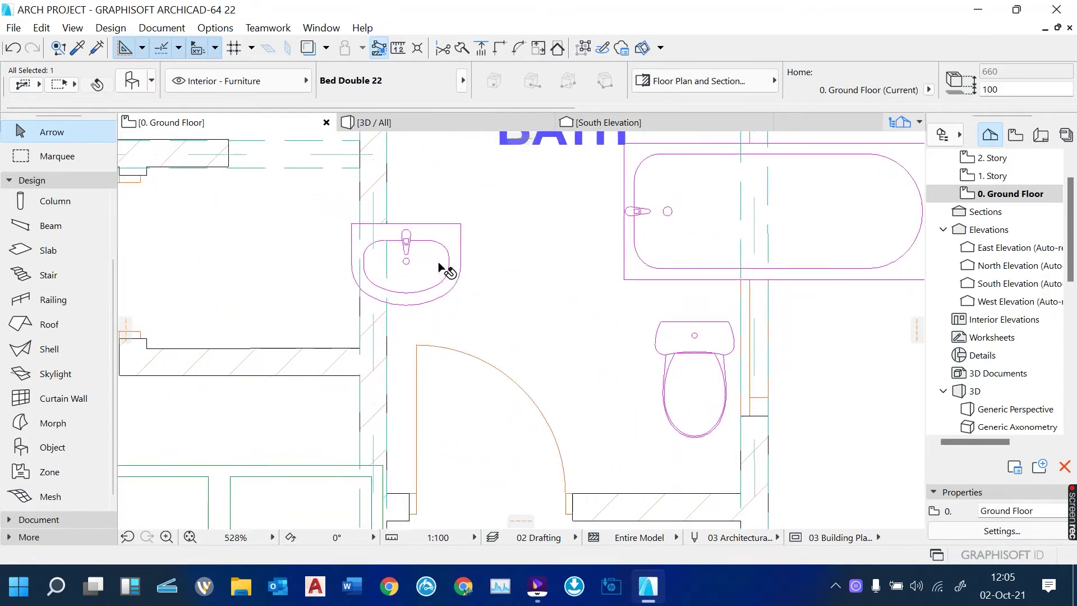
{"action": "left_click", "coordinate": [462, 225]}
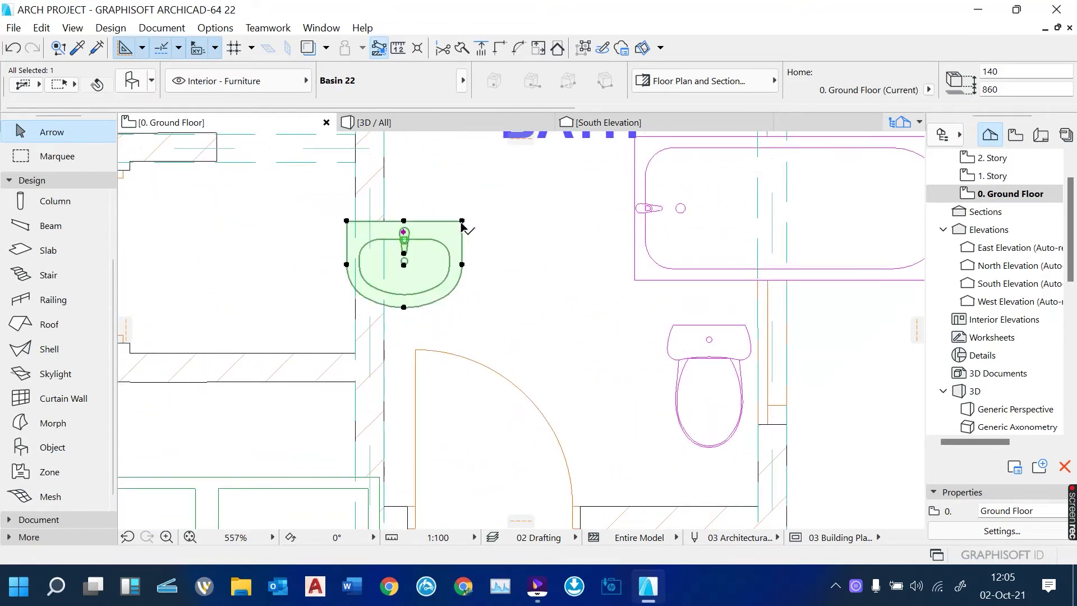
{"action": "right_click", "coordinate": [515, 223]}
{"action": "left_click", "coordinate": [796, 371]}
{"action": "left_click", "coordinate": [797, 371]}
{"action": "left_click", "coordinate": [458, 229]}
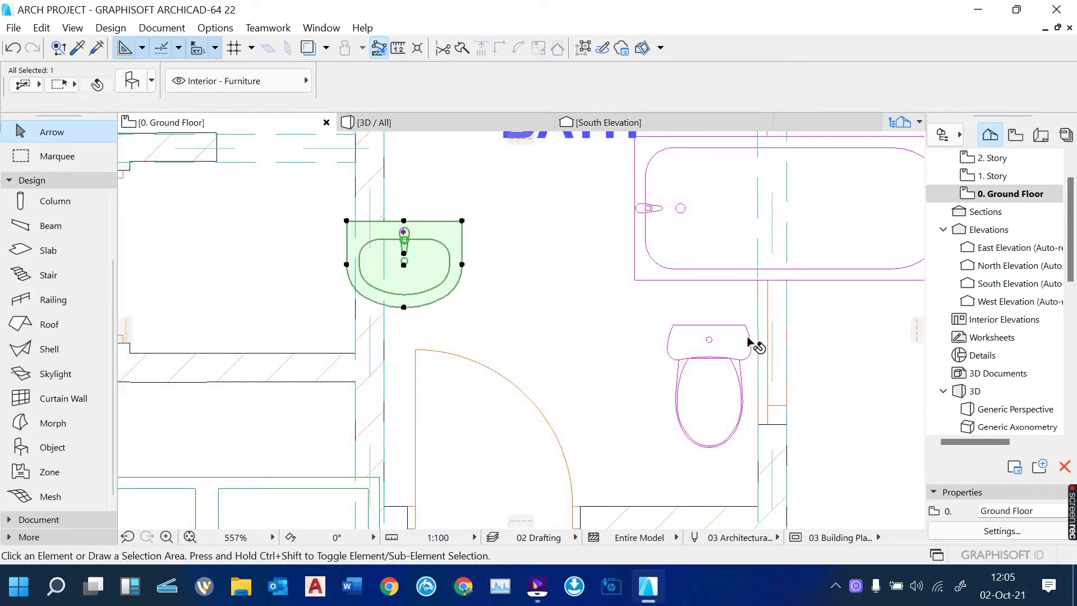
Rotate the basin by -90° about its back corner on the Master Bedroom side, so its back edge runs parallel to the wall.
{"action": "right_click", "coordinate": [847, 344]}
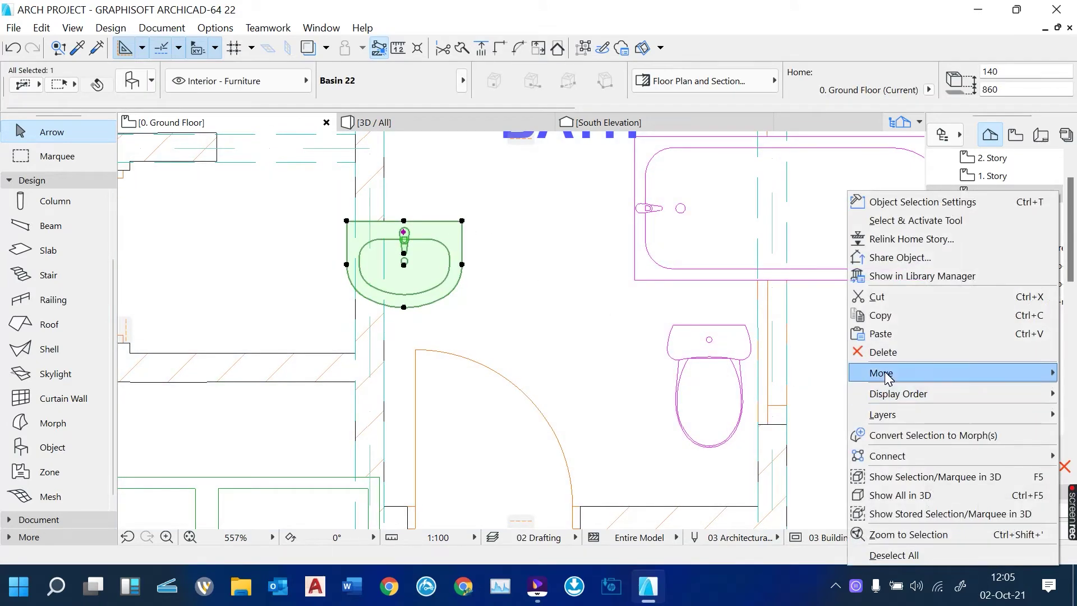
{"action": "mouse_move", "coordinate": [881, 372]}
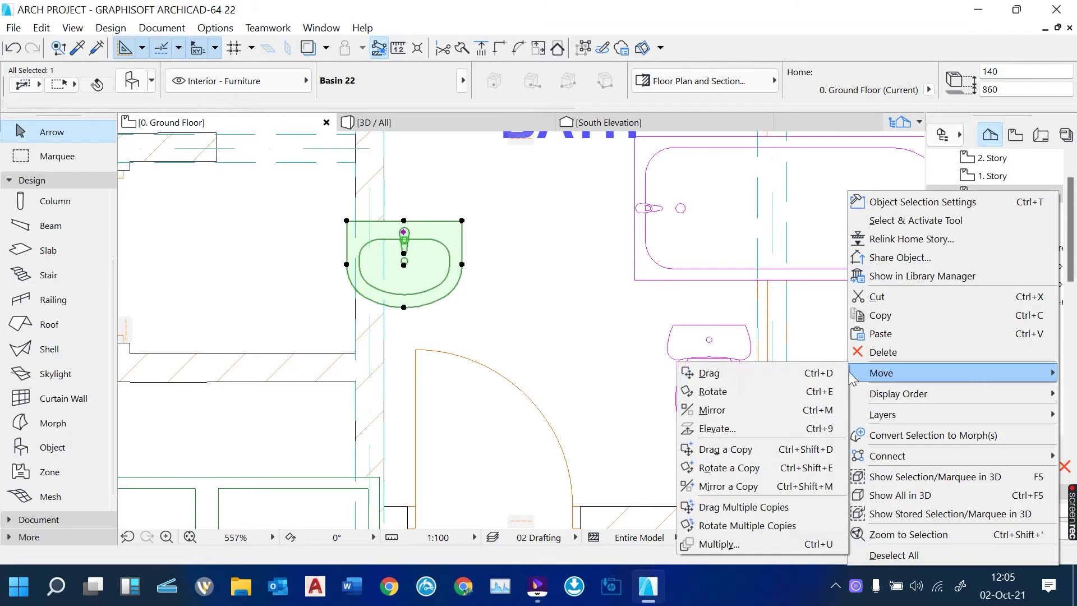
{"action": "left_click", "coordinate": [791, 392]}
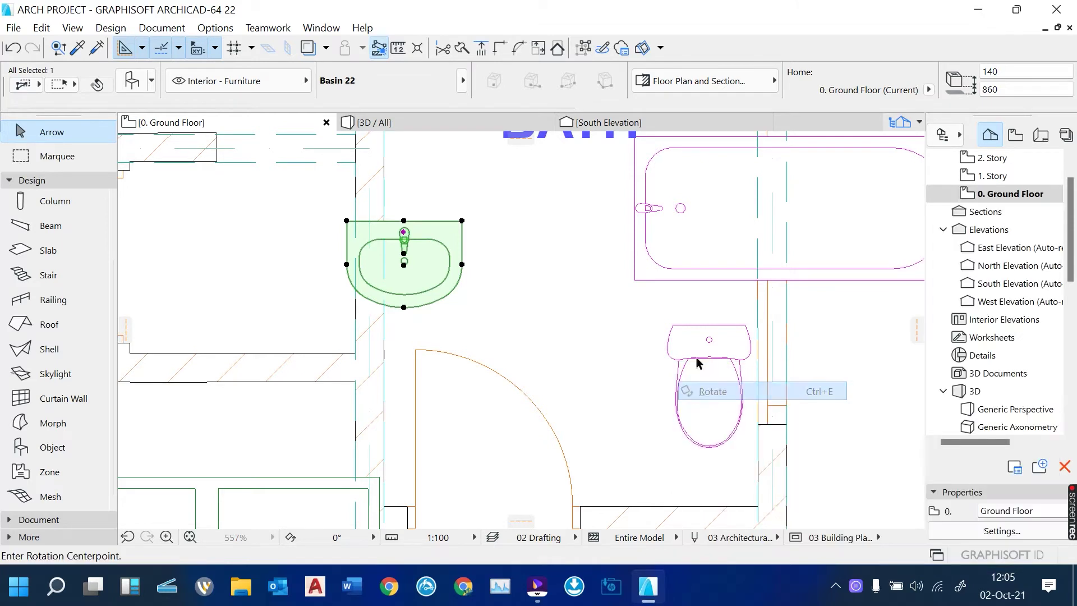
{"action": "left_click", "coordinate": [347, 221]}
{"action": "left_click", "coordinate": [468, 222]}
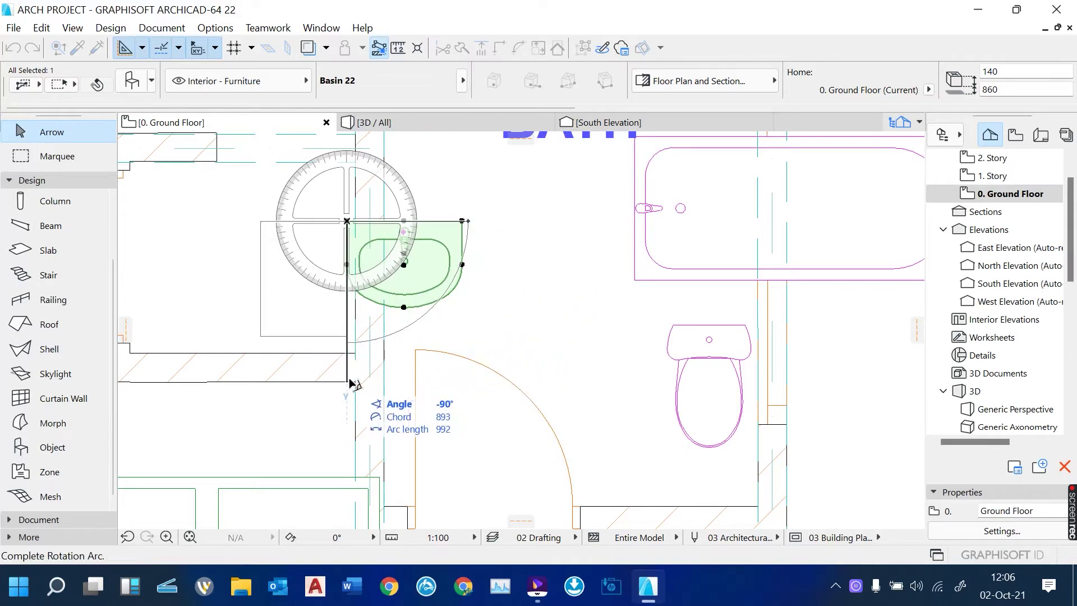
{"action": "left_click", "coordinate": [352, 383]}
{"action": "left_click", "coordinate": [315, 278]}
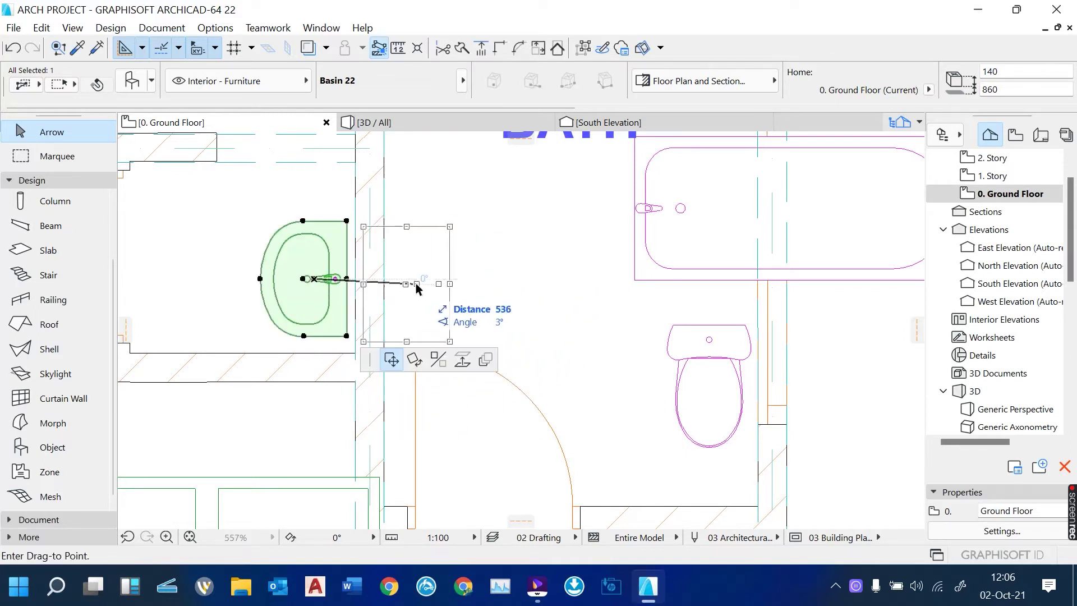
{"action": "scroll", "coordinate": [629, 343], "scroll_direction": "down", "scroll_amount": 2}
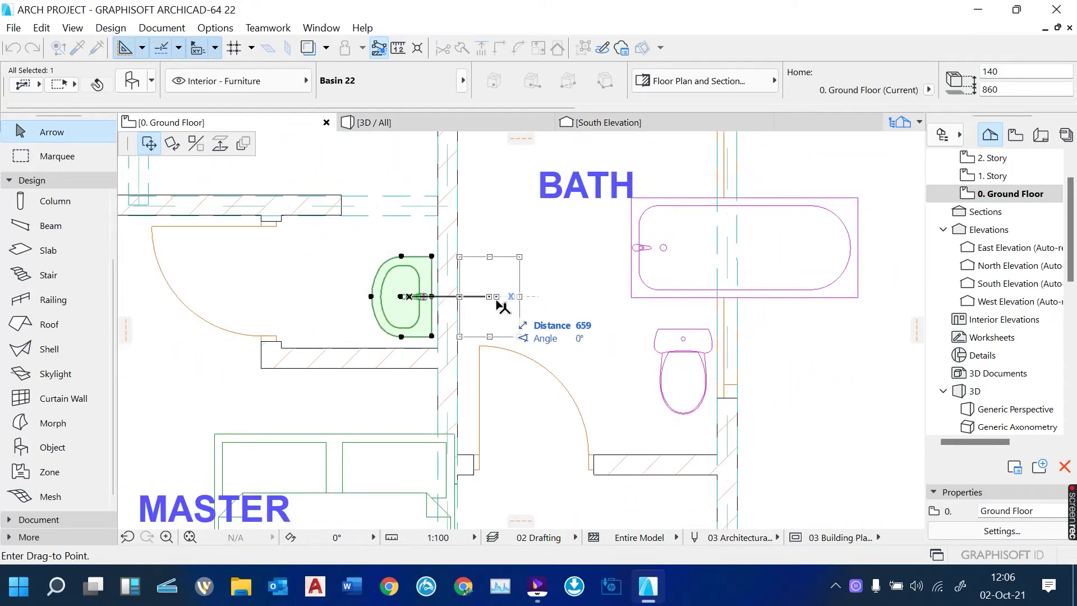
{"action": "key", "text": "Escape"}
{"action": "scroll", "coordinate": [449, 295], "scroll_direction": "up", "scroll_amount": 2}
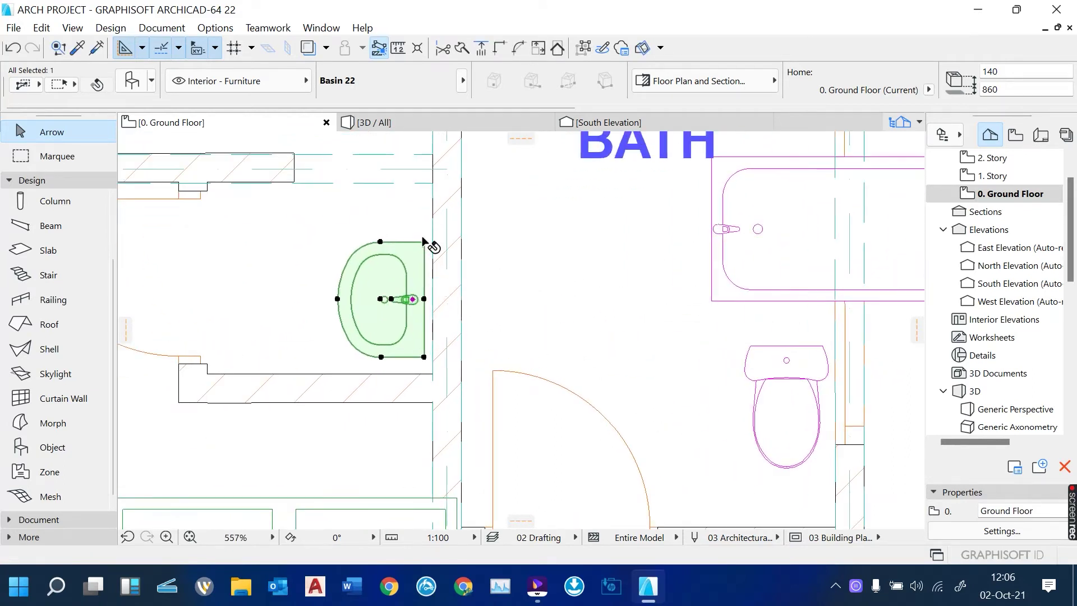
{"action": "right_click", "coordinate": [591, 257]}
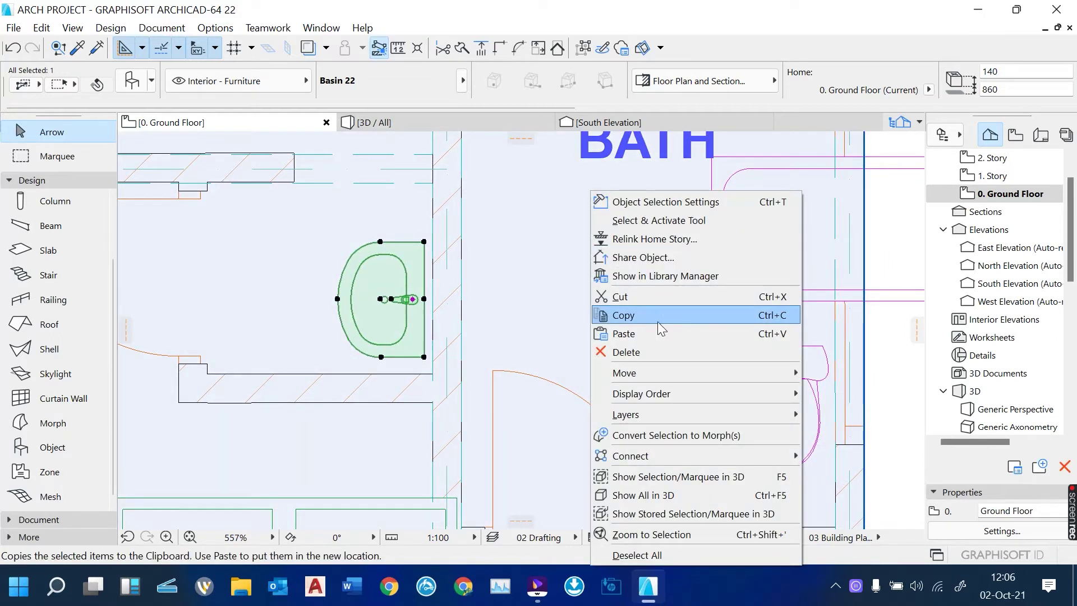
{"action": "key", "text": "Escape"}
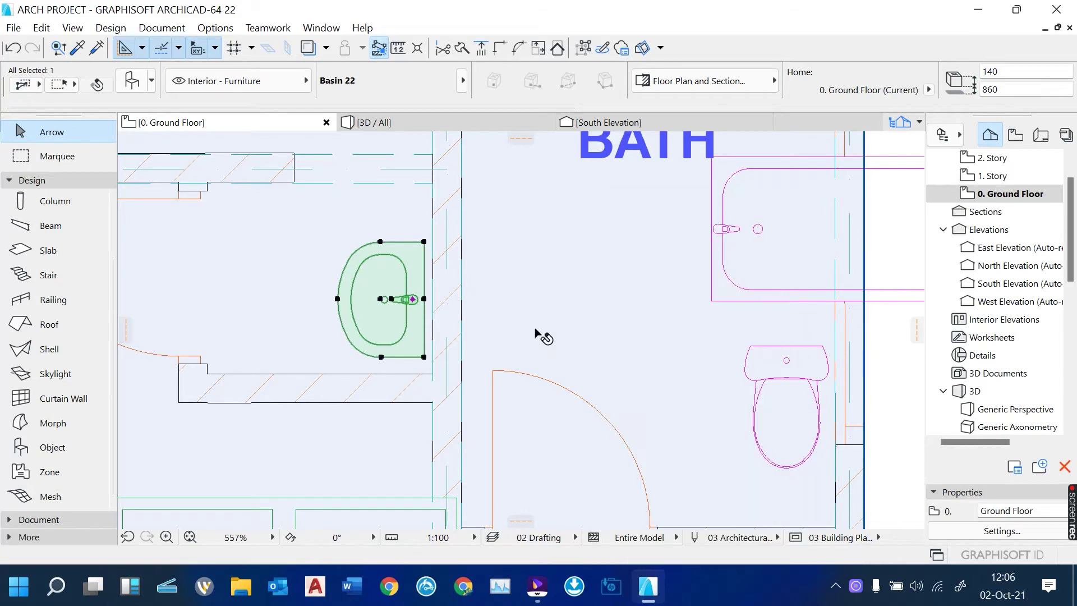
Mirror the basin about its straight back edge so its bowl faces into the Bath.
{"action": "scroll", "coordinate": [539, 334], "scroll_direction": "down", "scroll_amount": 4}
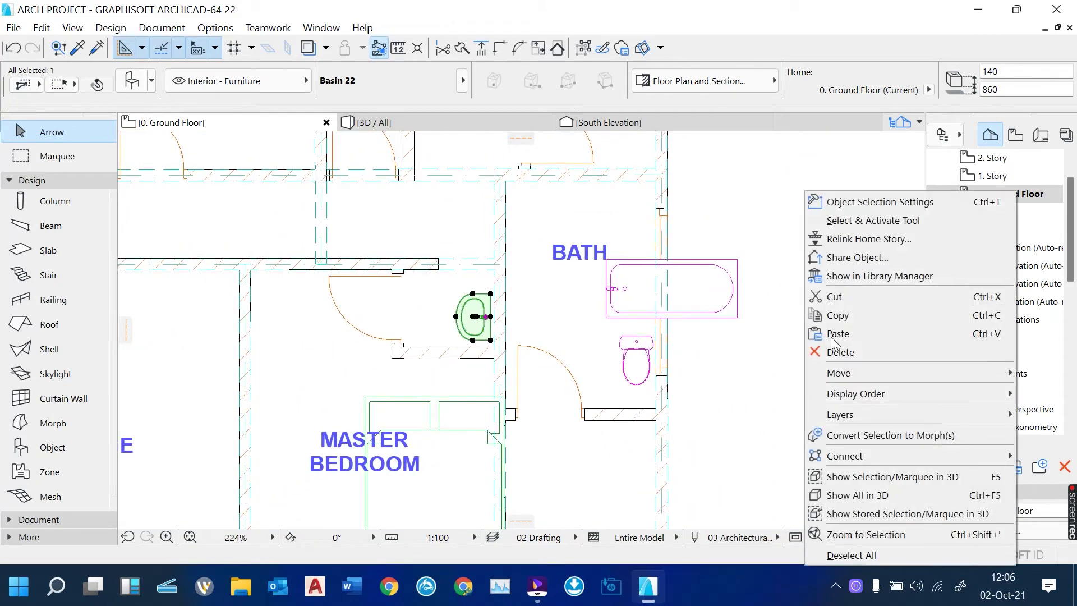
{"action": "mouse_move", "coordinate": [851, 379]}
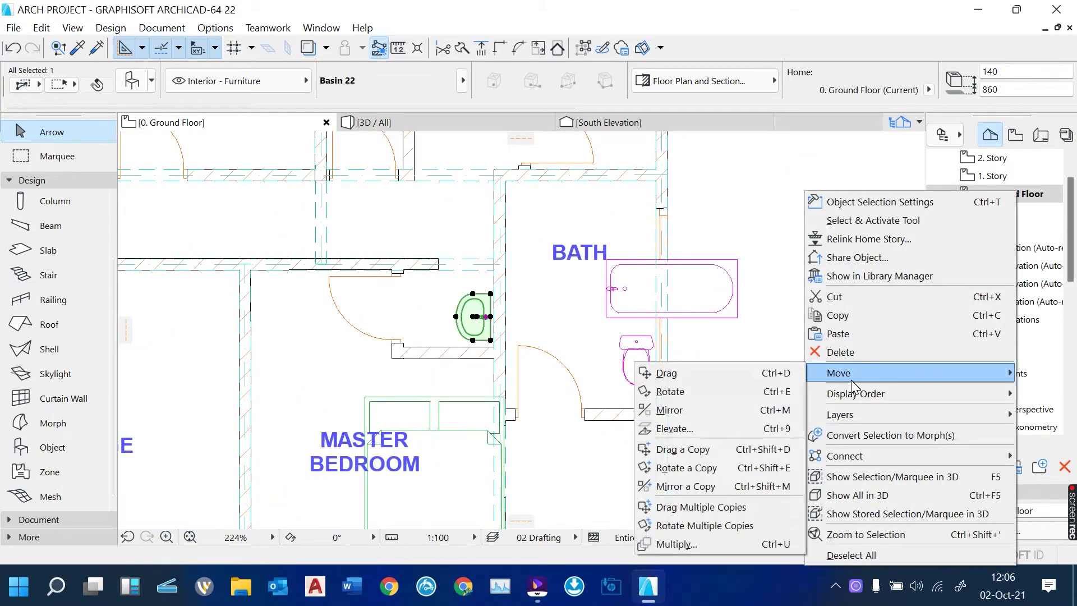
{"action": "left_click", "coordinate": [732, 409]}
{"action": "scroll", "coordinate": [536, 329], "scroll_direction": "up", "scroll_amount": 5}
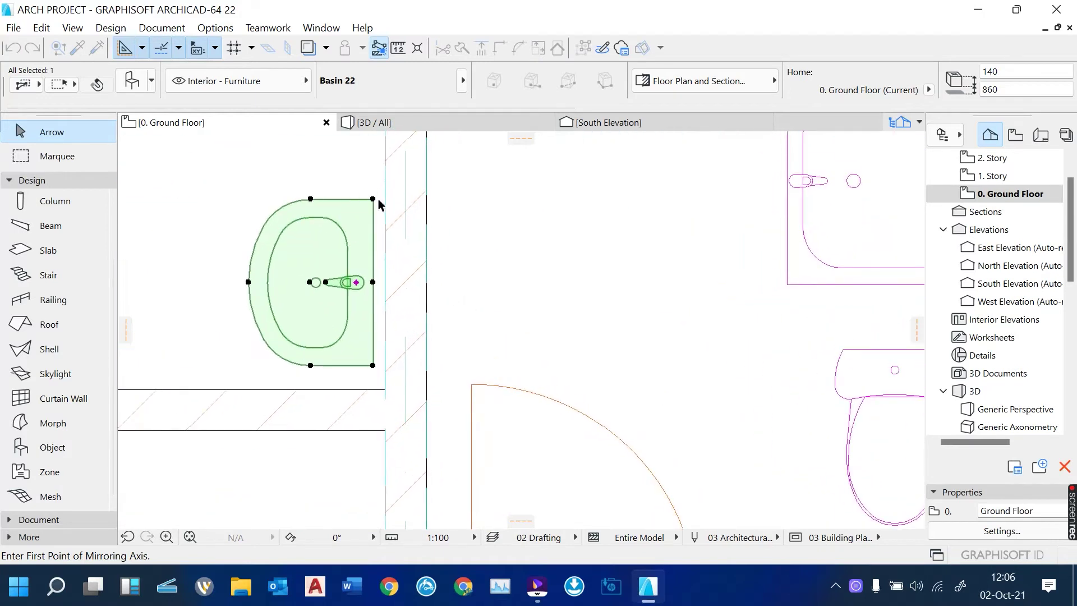
{"action": "left_click", "coordinate": [373, 199]}
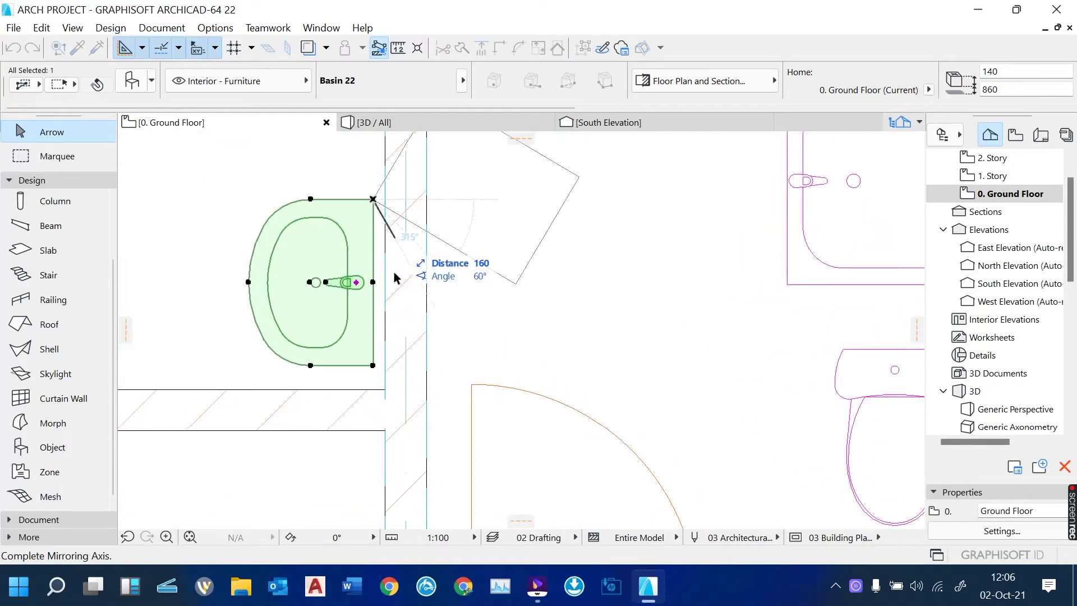
{"action": "left_click", "coordinate": [373, 366]}
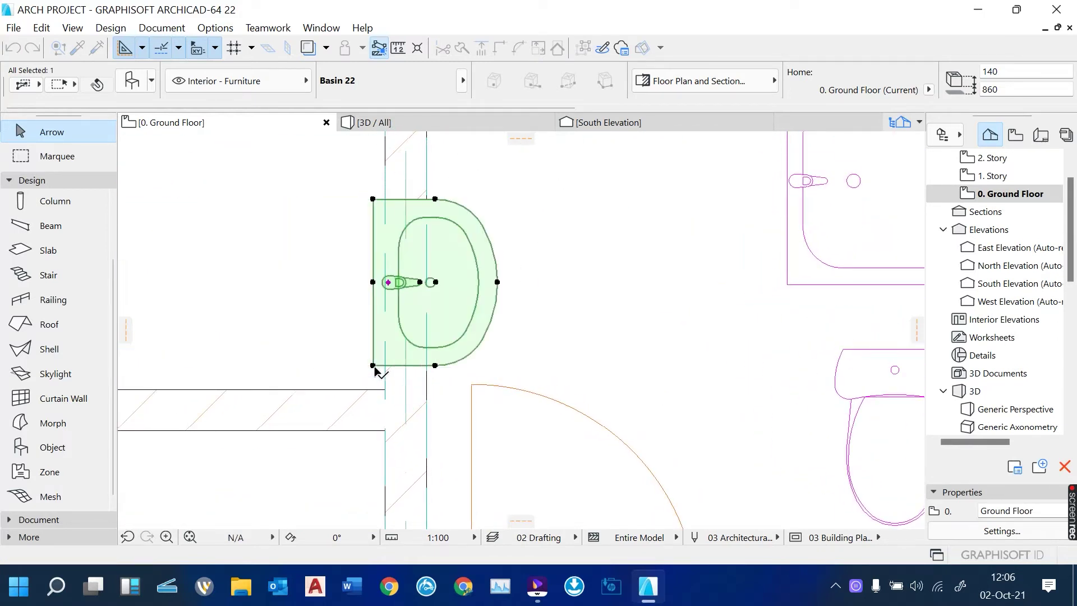
Move the basin into the Bath so its back edge sits on the inner face of the Master Bedroom wall, and deselect it.
{"action": "left_click", "coordinate": [421, 282]}
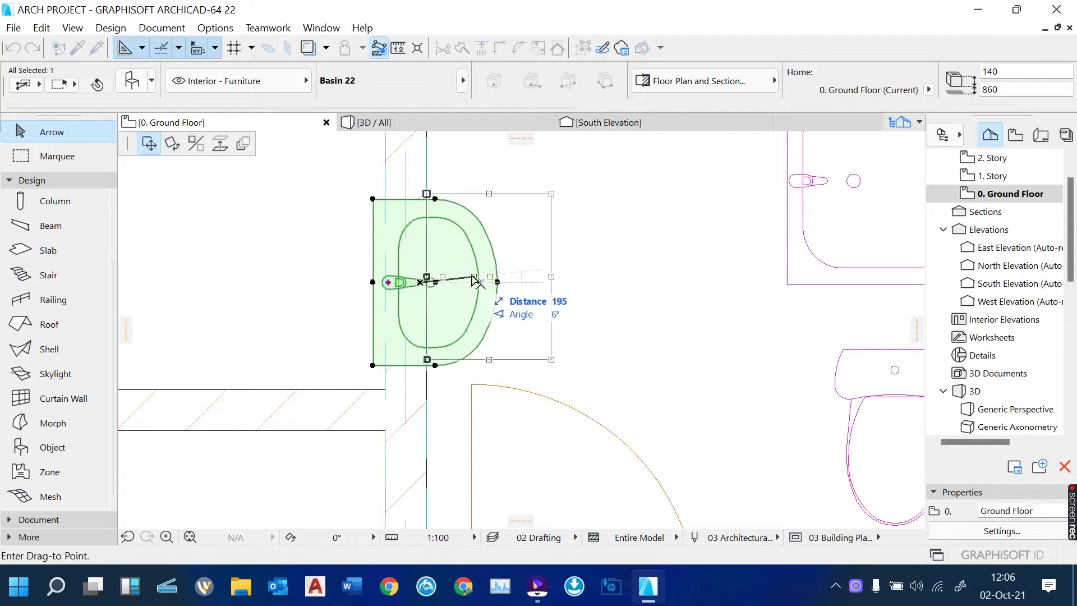
{"action": "left_click", "coordinate": [473, 277]}
{"action": "scroll", "coordinate": [473, 277], "scroll_direction": "down", "scroll_amount": 5}
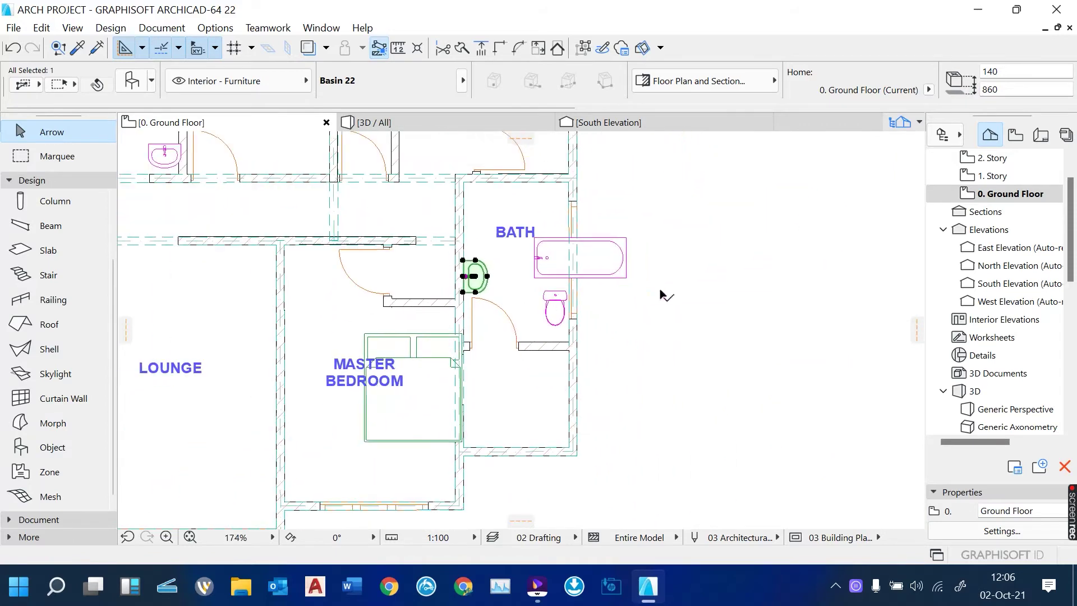
{"action": "left_click", "coordinate": [697, 299]}
{"action": "scroll", "coordinate": [684, 310], "scroll_direction": "down", "scroll_amount": 4}
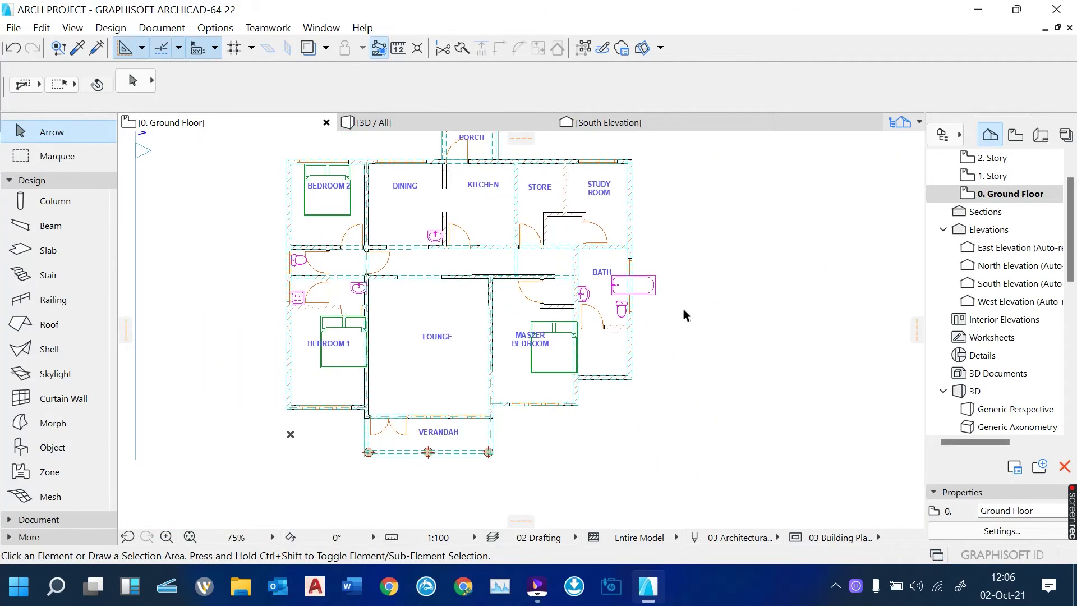
{"action": "scroll", "coordinate": [657, 309], "scroll_direction": "up", "scroll_amount": 5}
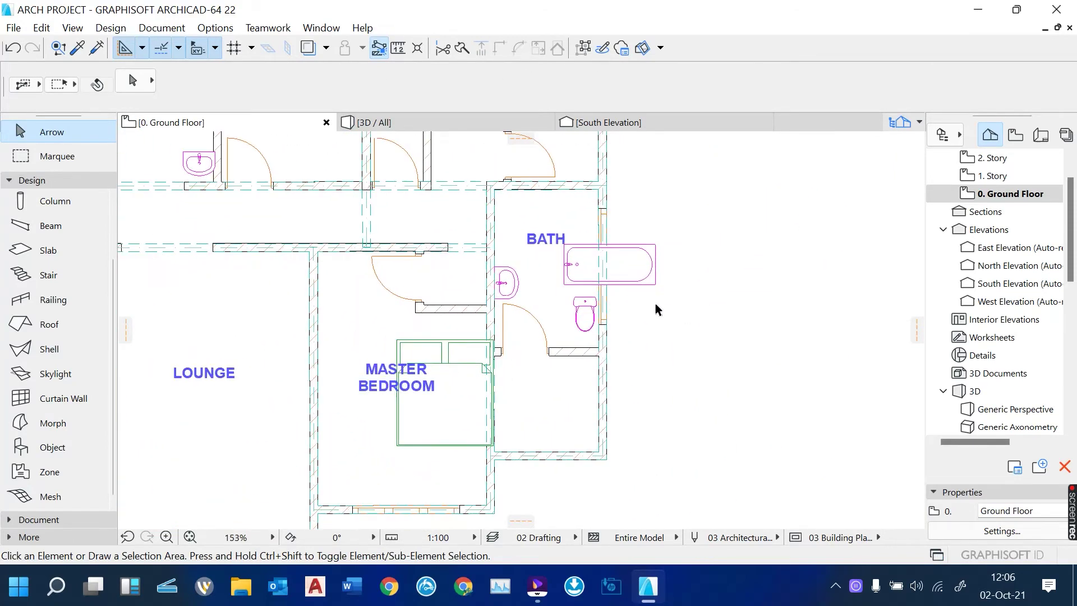
Rotate the bathtub 90° clockwise about its north-east corner so its tap end faces north.
{"action": "left_click", "coordinate": [655, 280]}
{"action": "scroll", "coordinate": [654, 234], "scroll_direction": "up", "scroll_amount": 3}
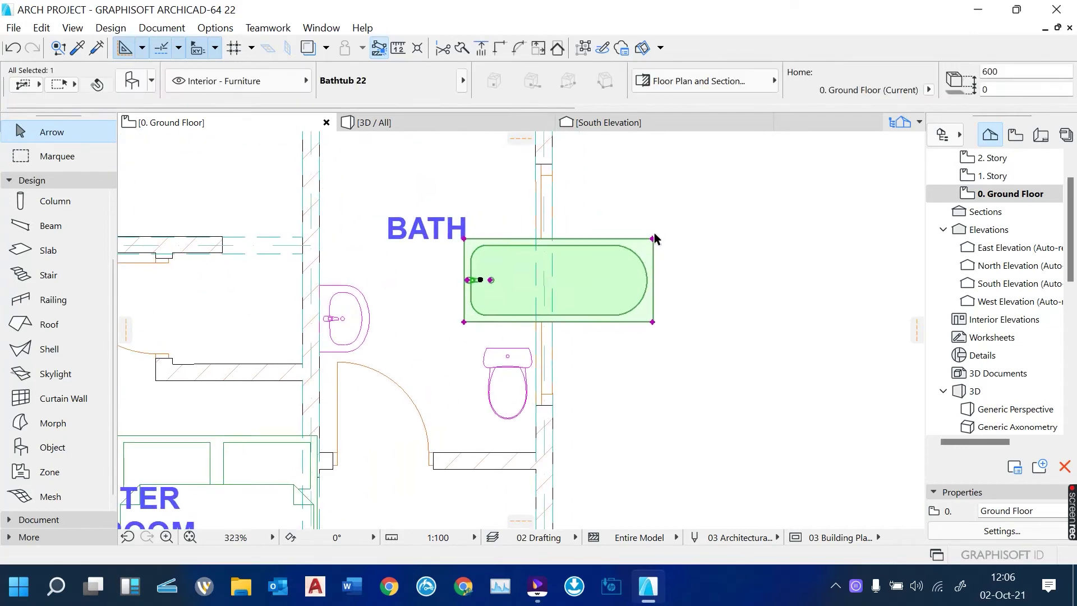
{"action": "left_click", "coordinate": [653, 239]}
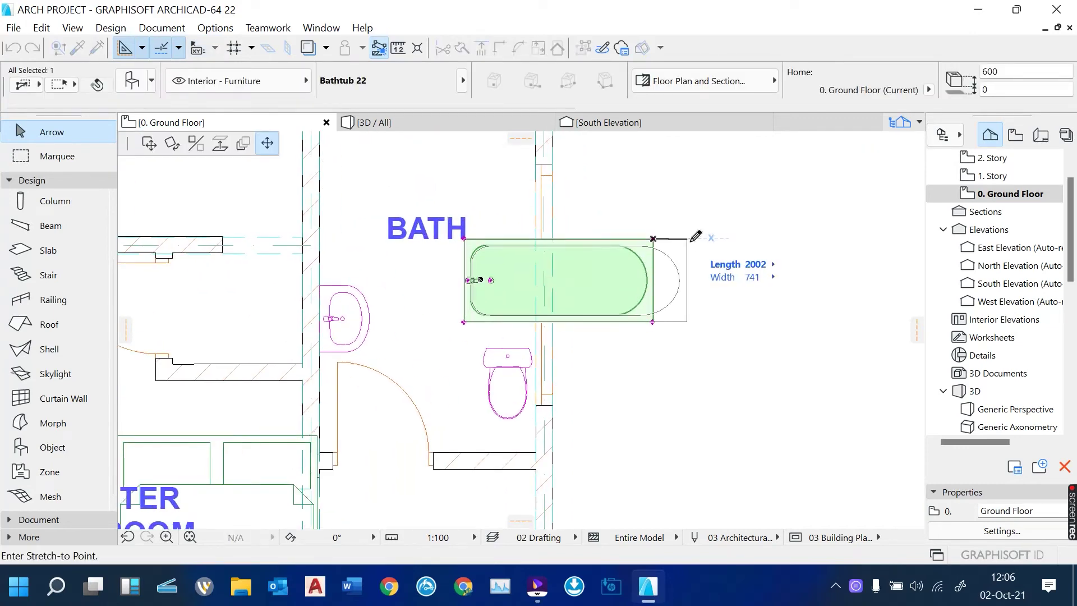
{"action": "key", "text": "Escape"}
{"action": "right_click", "coordinate": [727, 193]}
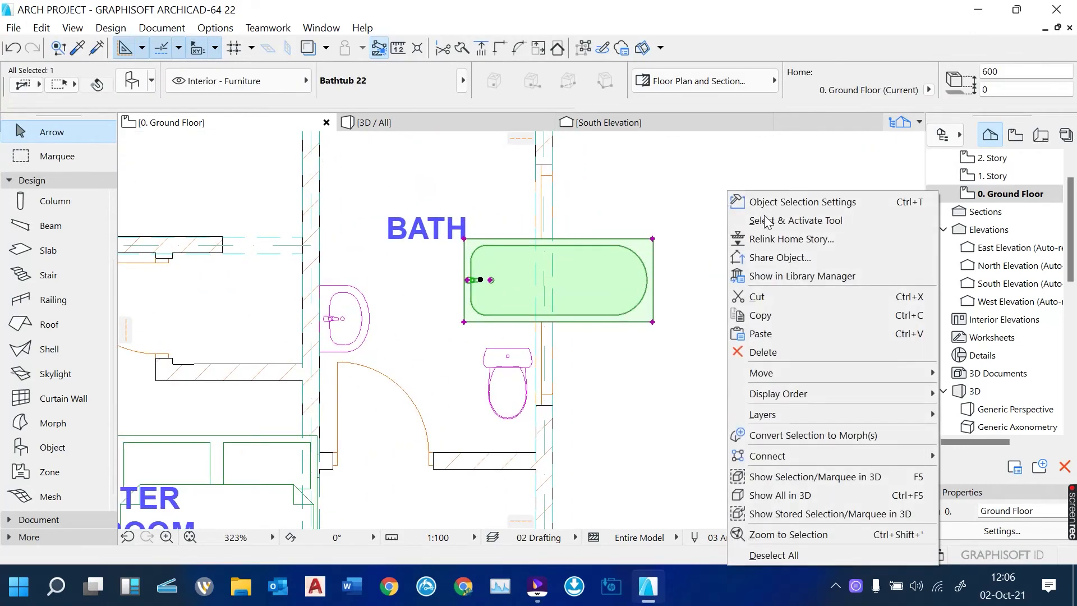
{"action": "mouse_move", "coordinate": [818, 373]}
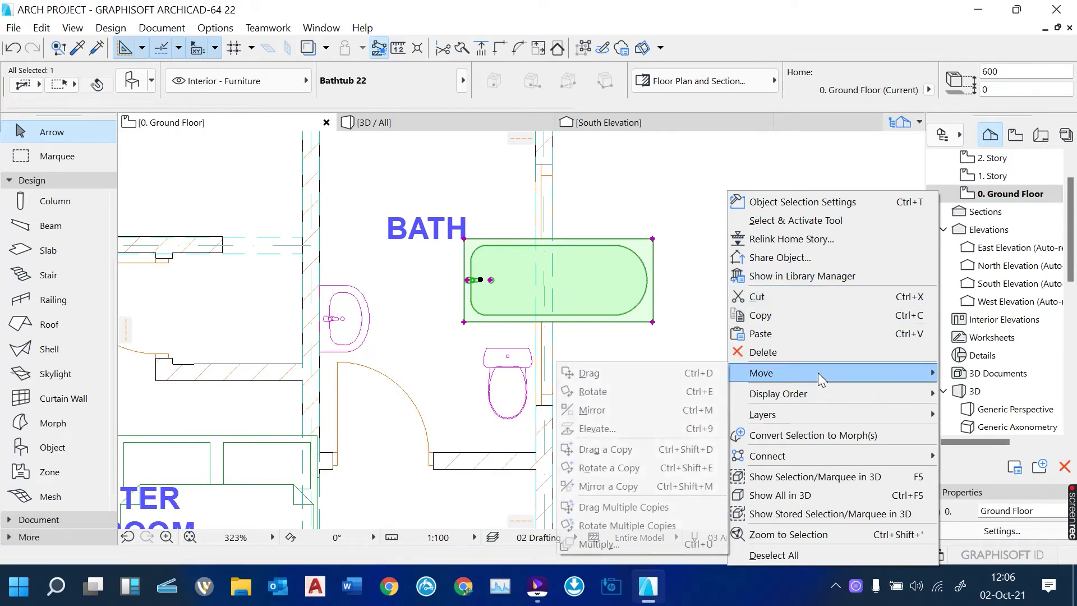
{"action": "left_click", "coordinate": [665, 391]}
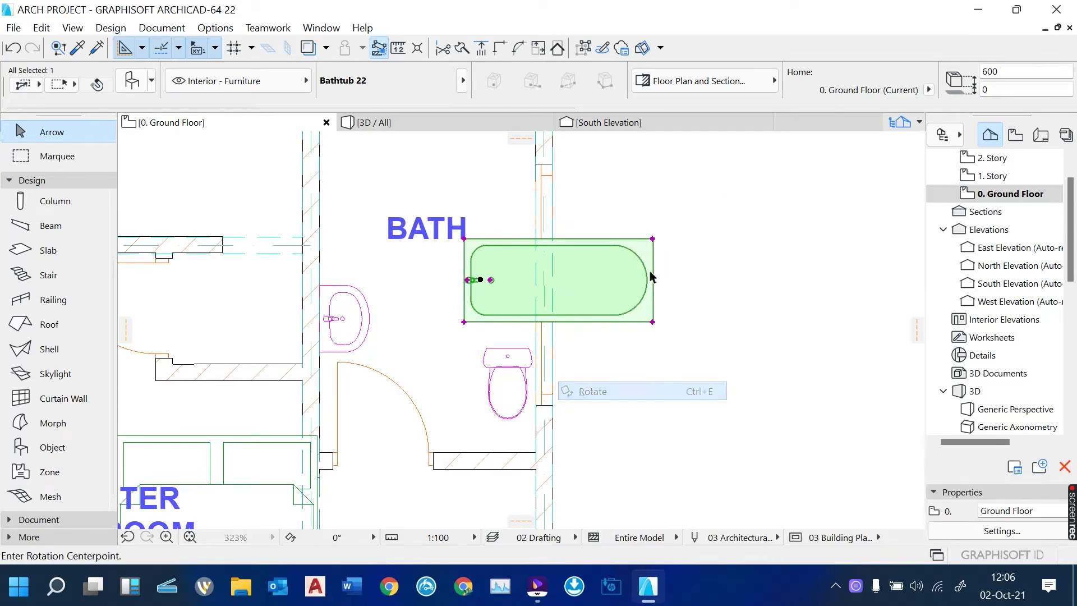
{"action": "left_click", "coordinate": [654, 239]}
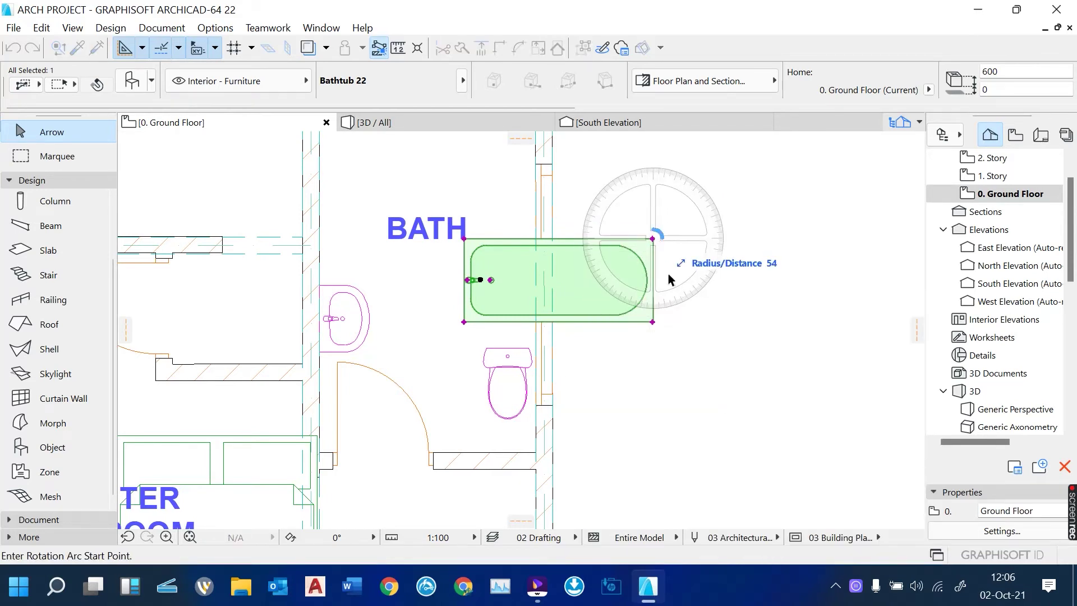
{"action": "left_click", "coordinate": [652, 322]}
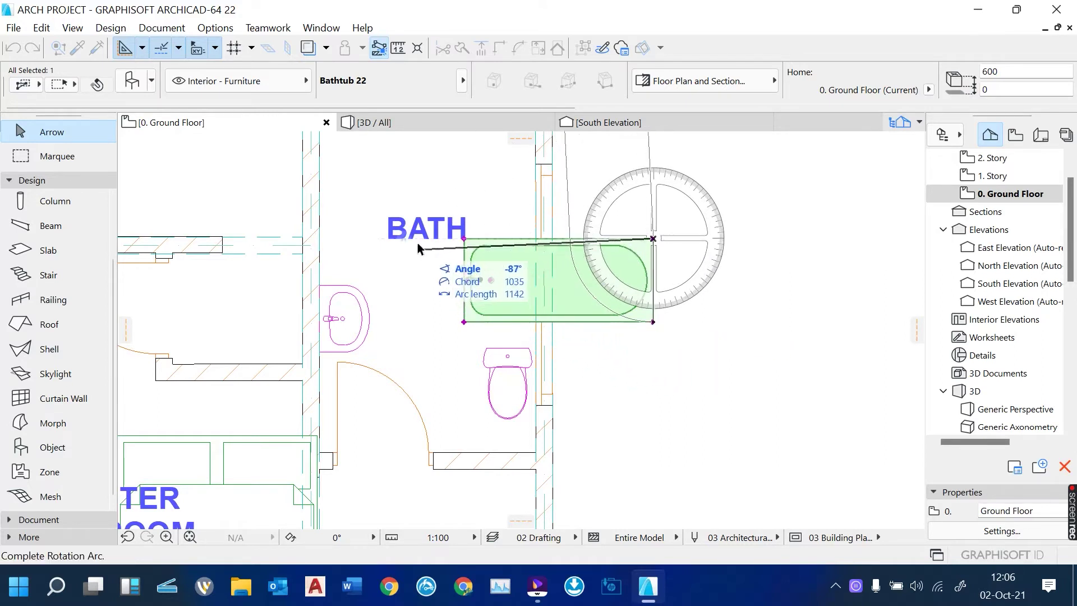
{"action": "left_click", "coordinate": [386, 238]}
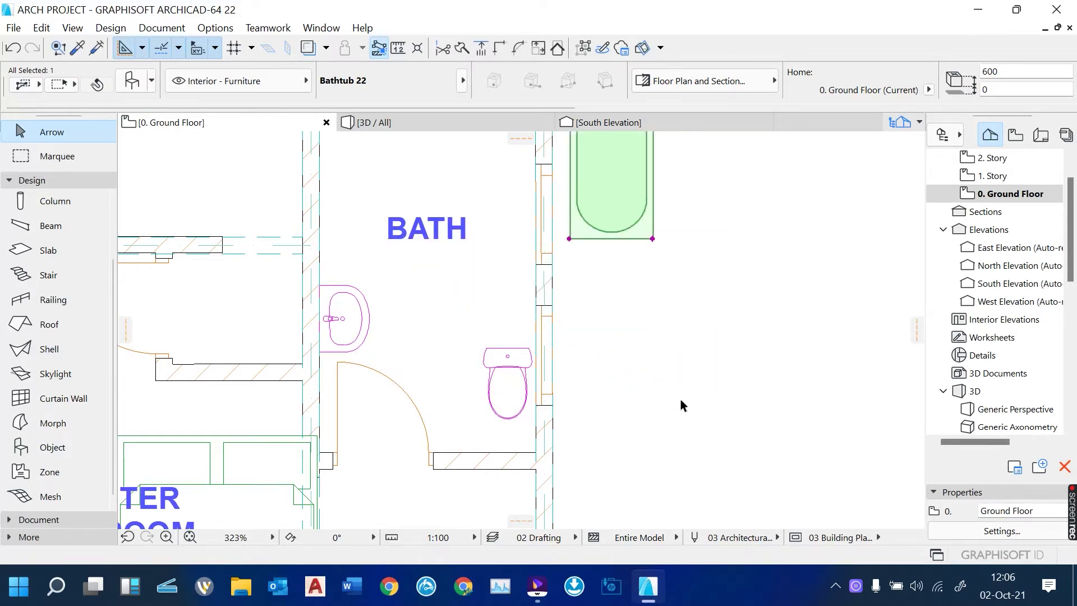
Move the rotated bathtub into the BATH room's north-east corner, flush with the north and east walls.
{"action": "scroll", "coordinate": [681, 399], "scroll_direction": "down", "scroll_amount": 2}
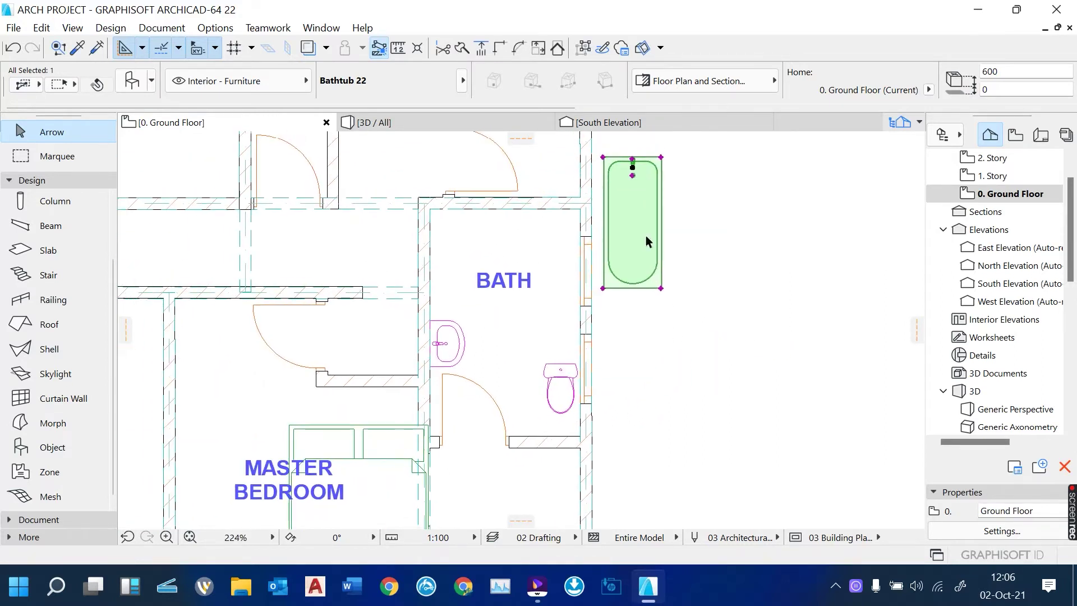
{"action": "left_click", "coordinate": [632, 169]}
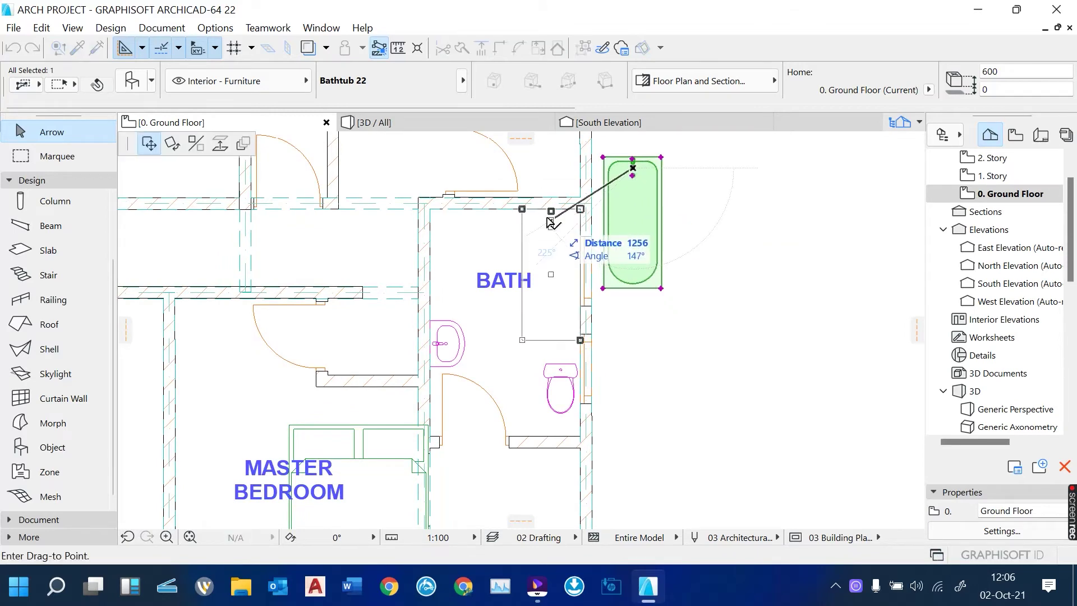
{"action": "left_click", "coordinate": [551, 219]}
{"action": "left_click", "coordinate": [726, 249]}
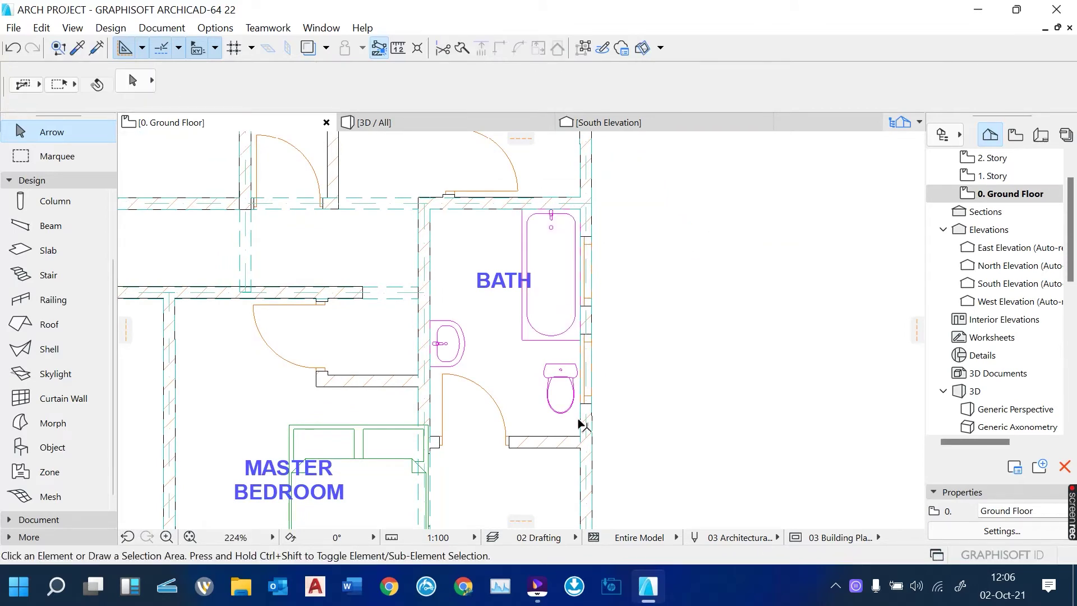
Rotate the BATH room's WC 90° clockwise so its cistern faces the east wall.
{"action": "scroll", "coordinate": [578, 421], "scroll_direction": "up", "scroll_amount": 3}
{"action": "left_click", "coordinate": [566, 340]}
{"action": "right_click", "coordinate": [733, 322]}
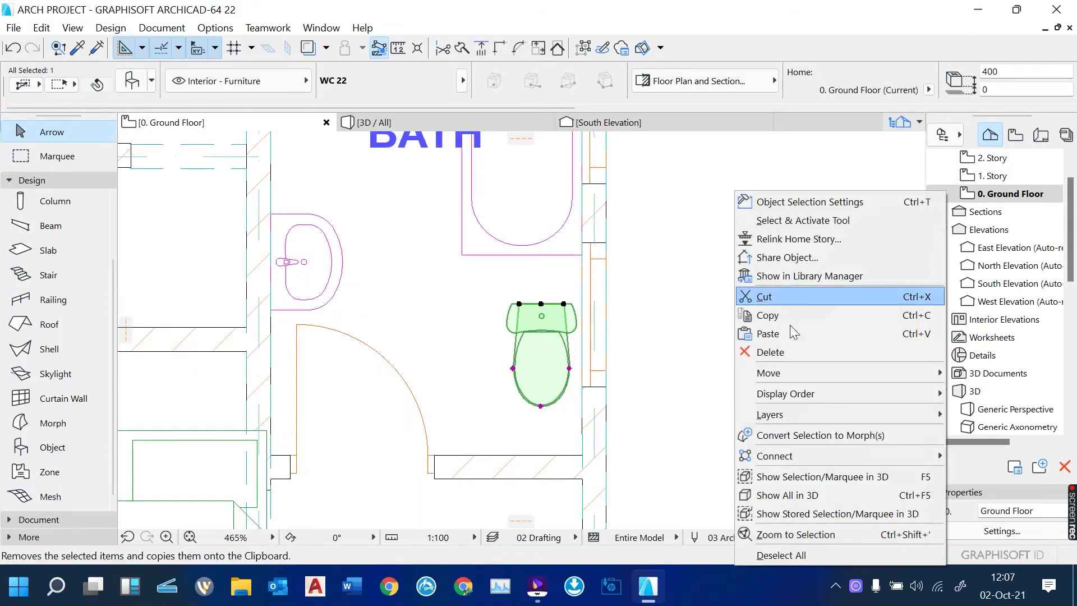
{"action": "mouse_move", "coordinate": [823, 372]}
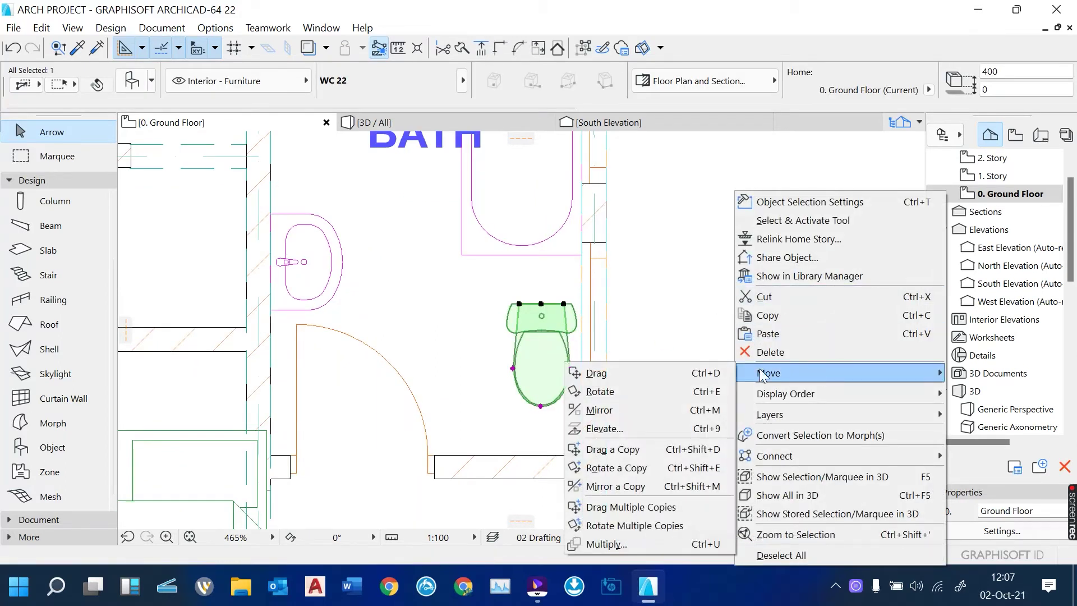
{"action": "left_click", "coordinate": [676, 391]}
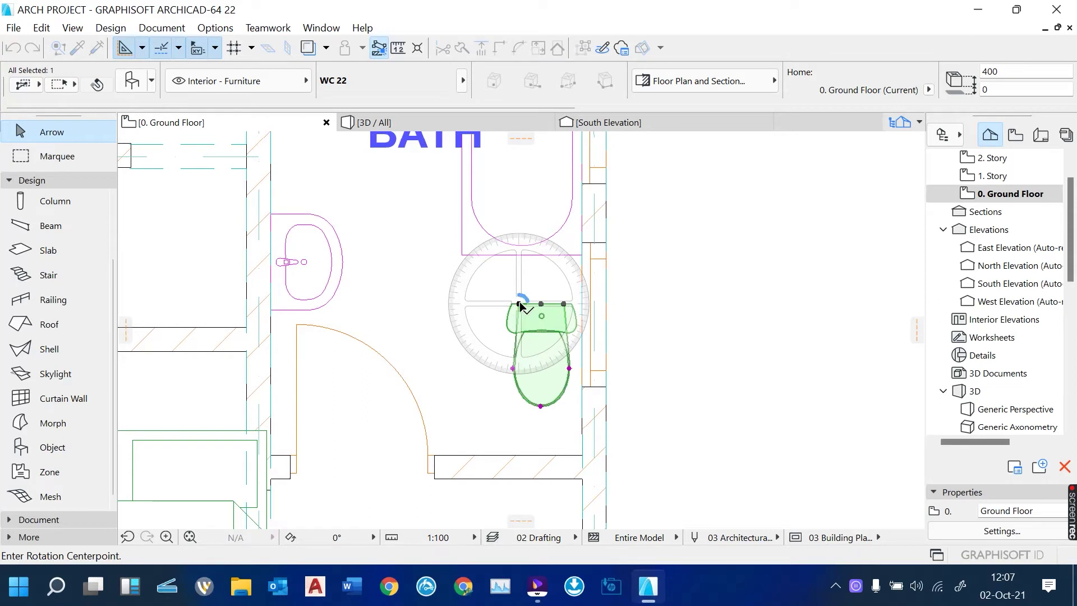
{"action": "left_click", "coordinate": [519, 304]}
{"action": "left_click", "coordinate": [561, 304]}
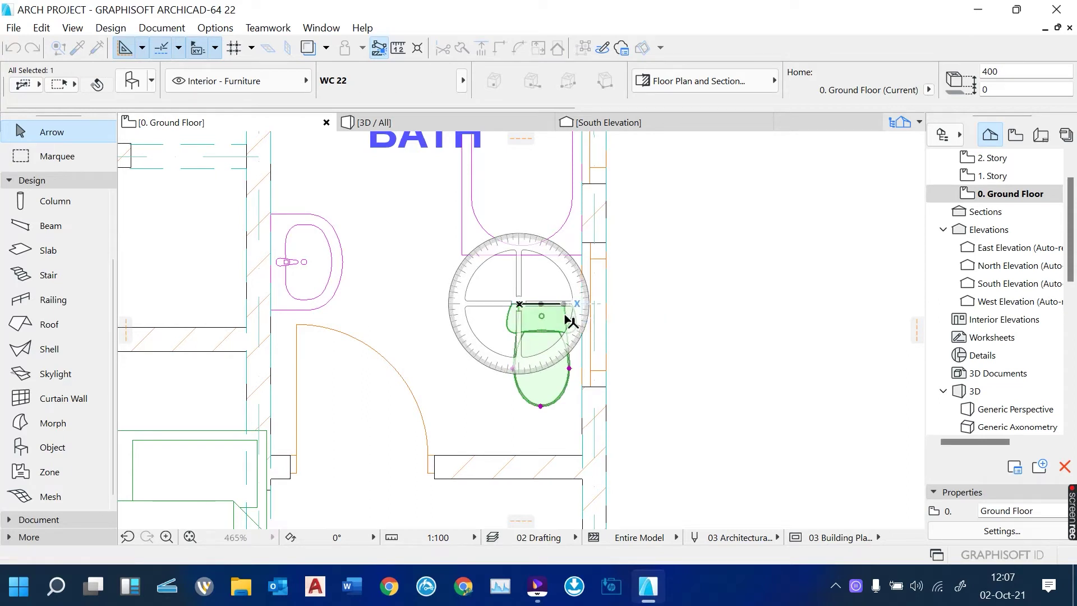
{"action": "left_click", "coordinate": [518, 418]}
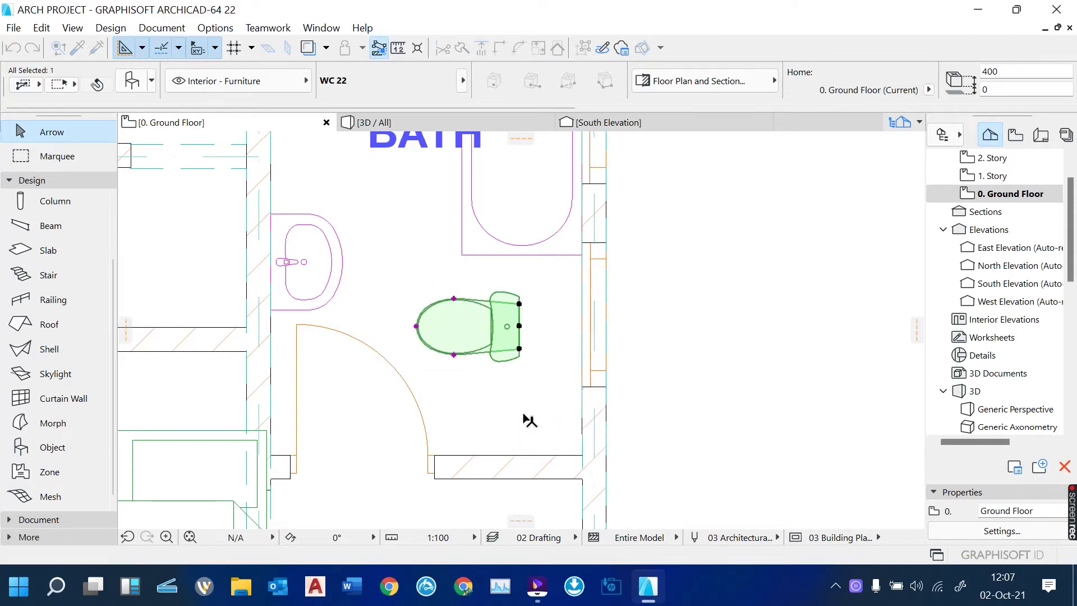
Move the WC straight east until the middle of its cistern back meets the BATH room's east wall.
{"action": "left_click", "coordinate": [519, 326]}
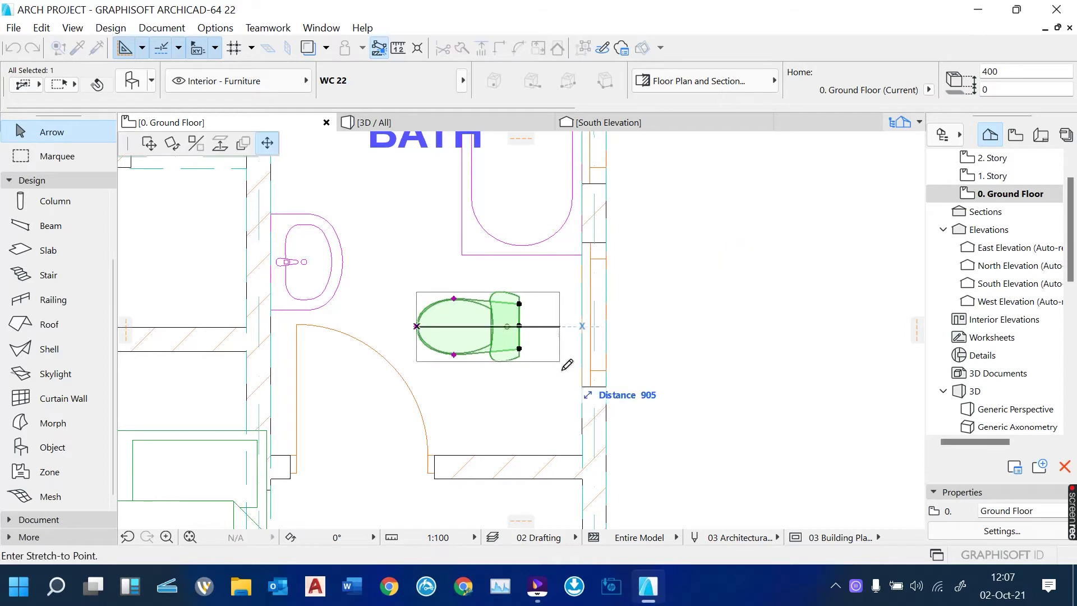
{"action": "key", "text": "Escape"}
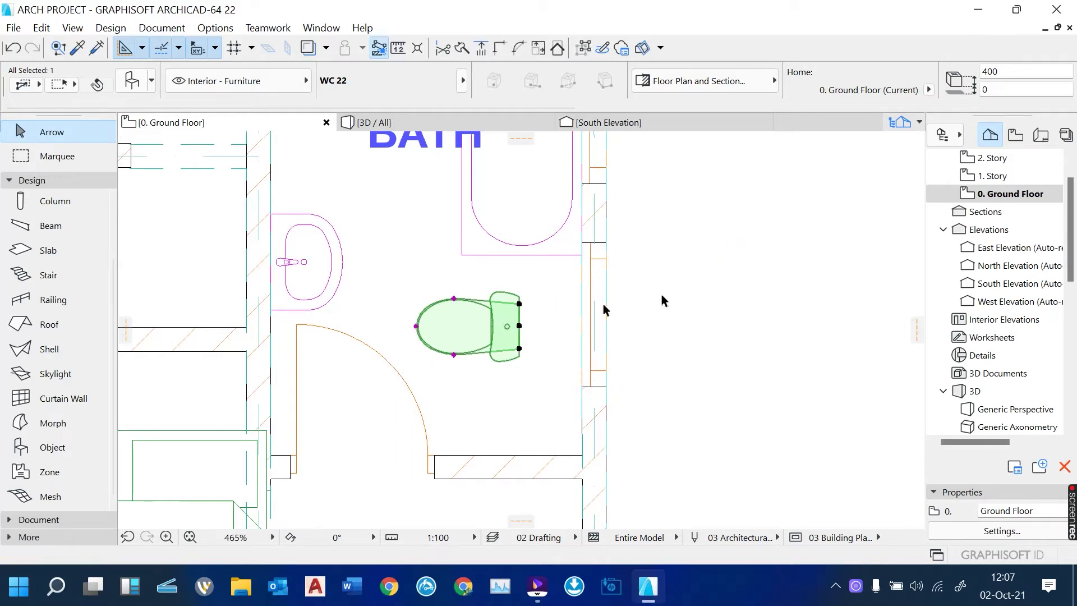
{"action": "right_click", "coordinate": [753, 273]}
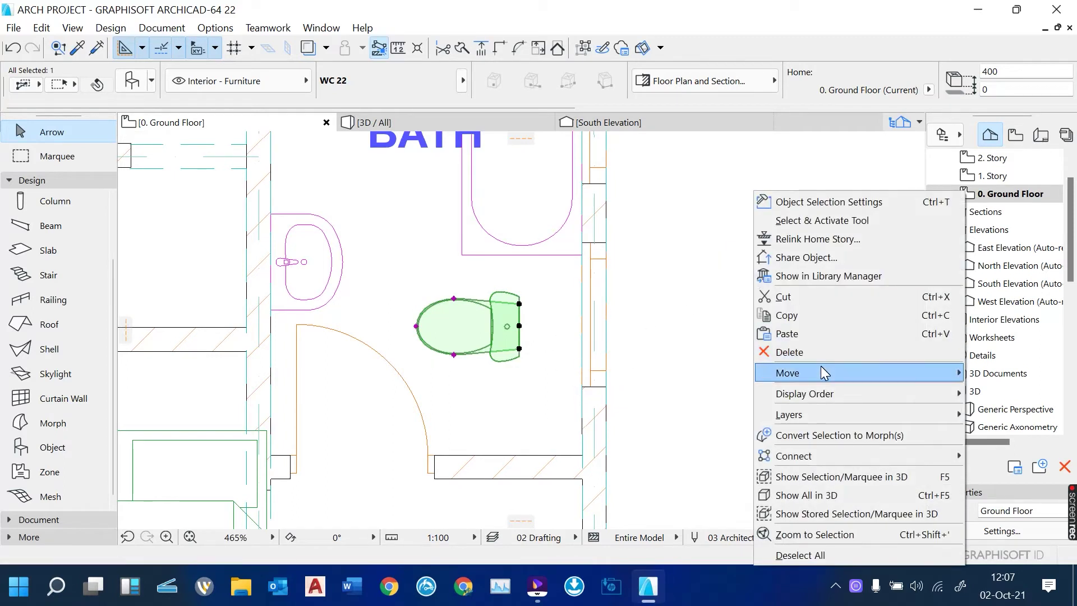
{"action": "mouse_move", "coordinate": [822, 371]}
{"action": "left_click", "coordinate": [706, 373]}
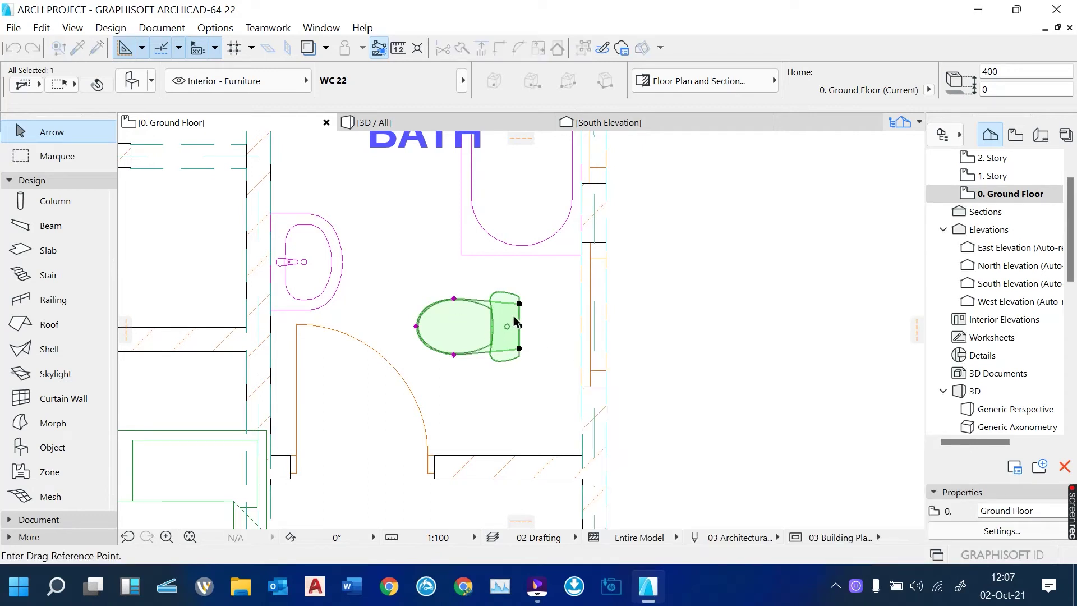
{"action": "left_click", "coordinate": [519, 326]}
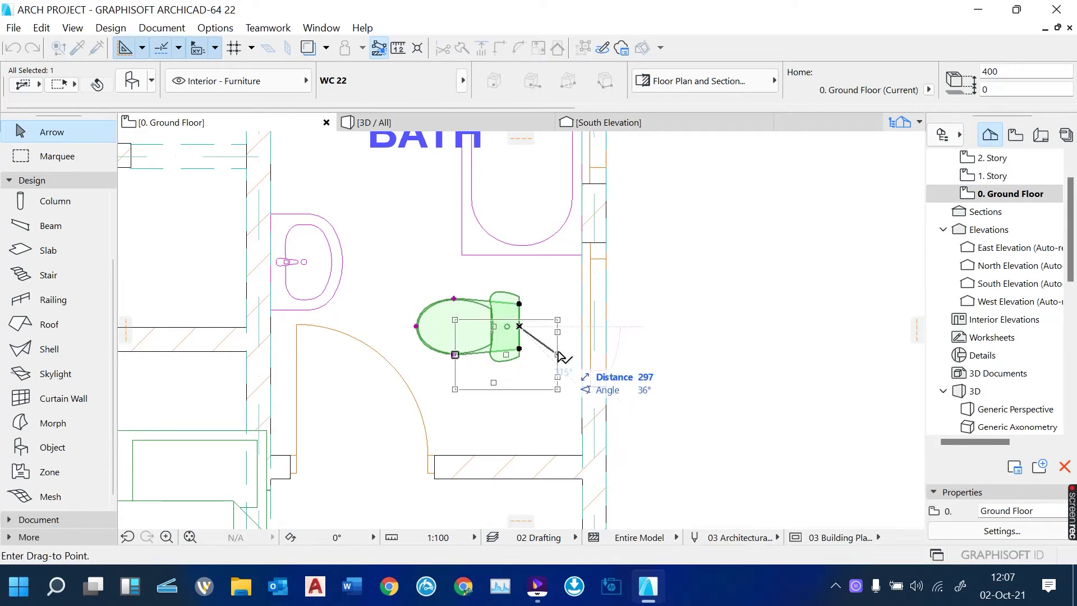
{"action": "left_click", "coordinate": [581, 327]}
{"action": "left_click", "coordinate": [684, 352]}
Delete the double beds from MASTER BEDROOM and BEDROOM 1.
{"action": "scroll", "coordinate": [684, 351], "scroll_direction": "down", "scroll_amount": 5}
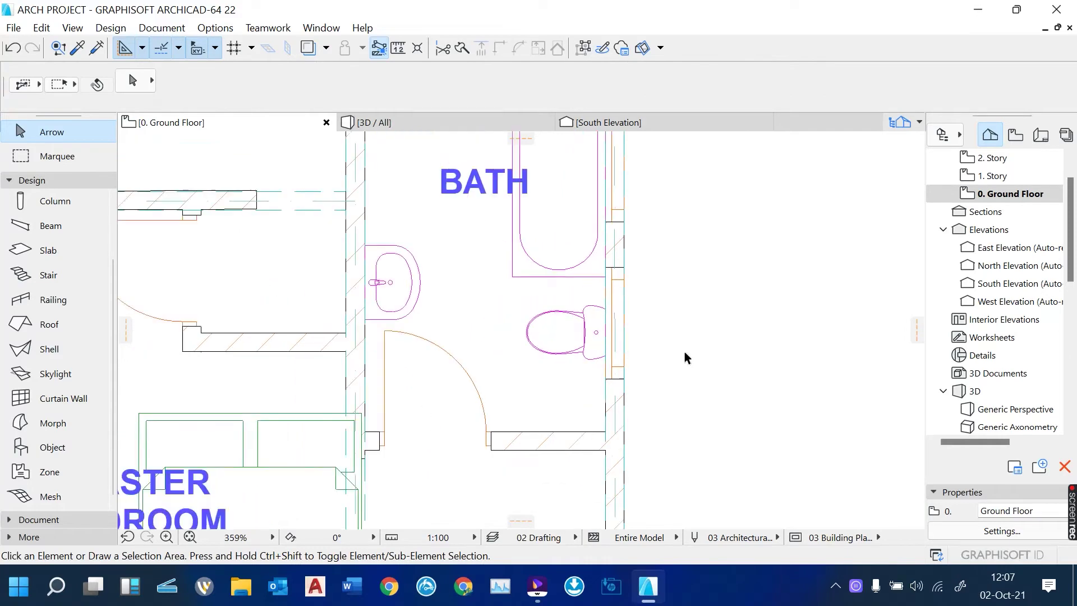
{"action": "scroll", "coordinate": [685, 328], "scroll_direction": "down", "scroll_amount": 5}
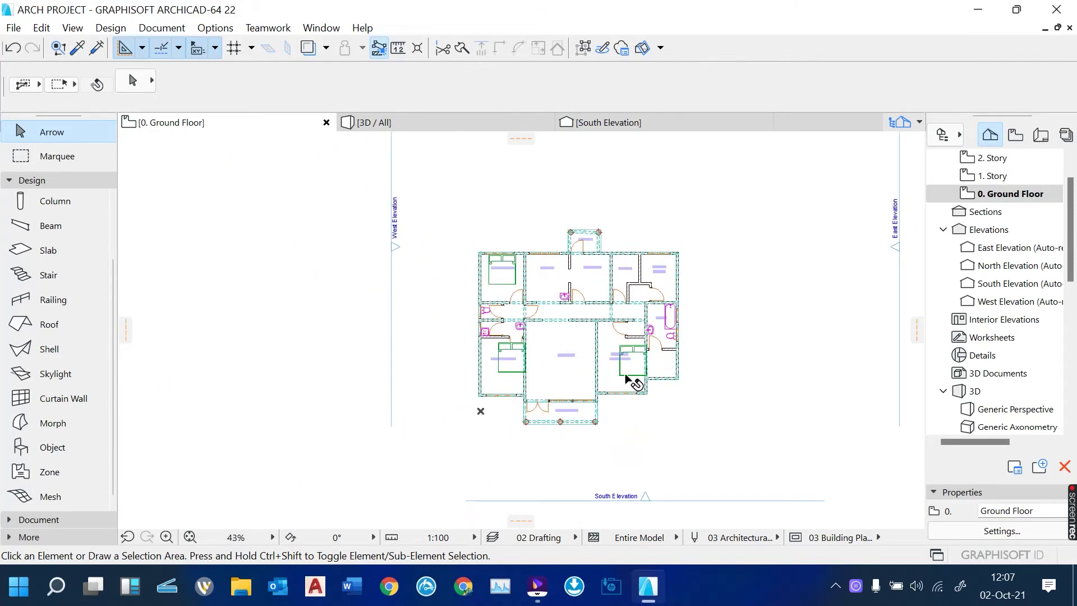
{"action": "scroll", "coordinate": [627, 380], "scroll_direction": "up", "scroll_amount": 3}
{"action": "scroll", "coordinate": [627, 379], "scroll_direction": "up", "scroll_amount": 2}
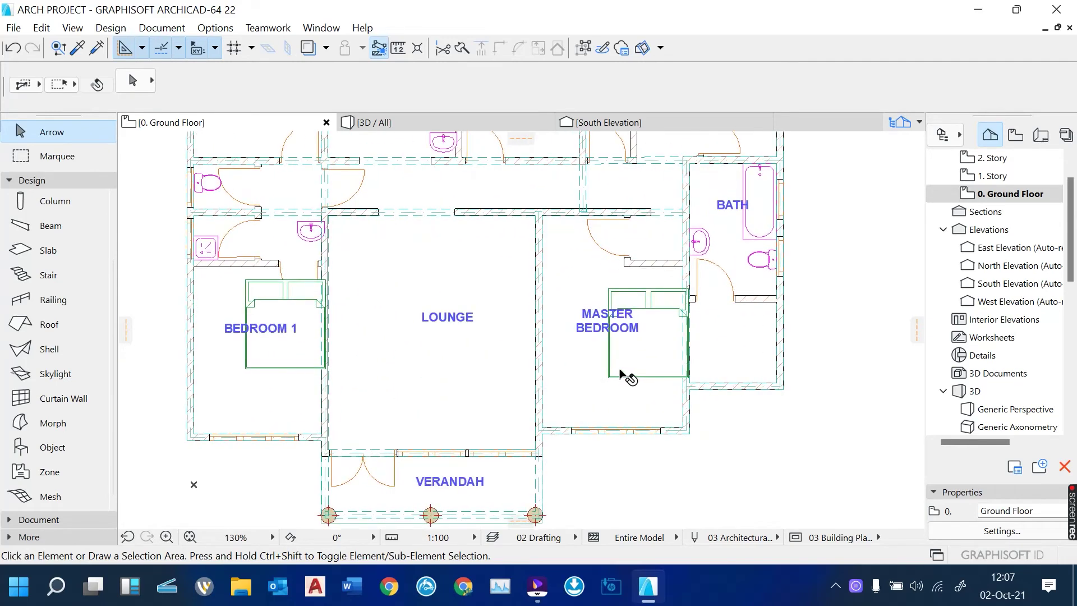
{"action": "left_click", "coordinate": [615, 377]}
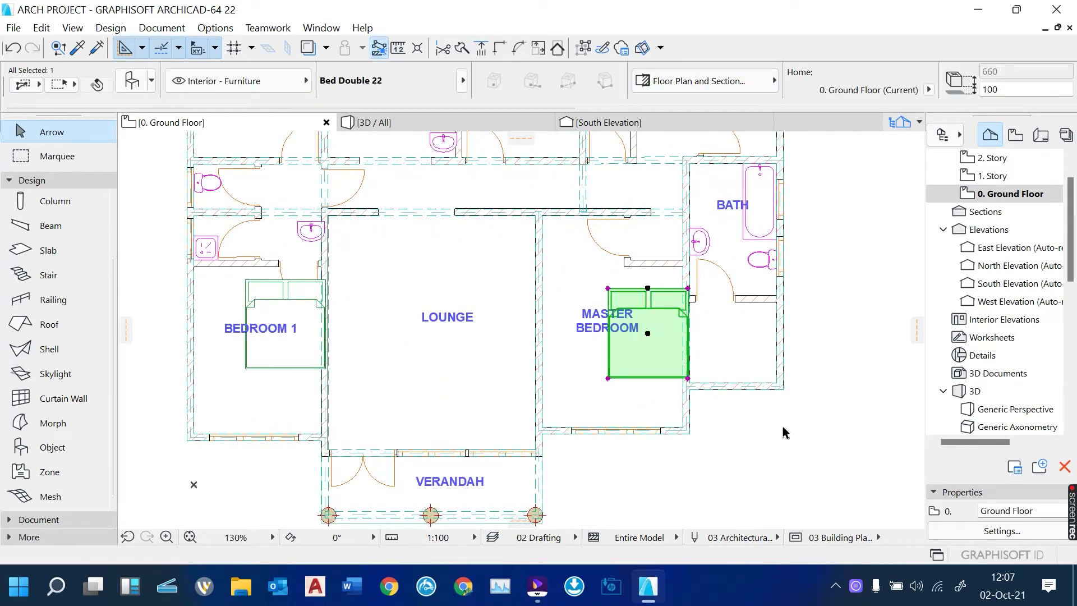
{"action": "key", "text": "Delete"}
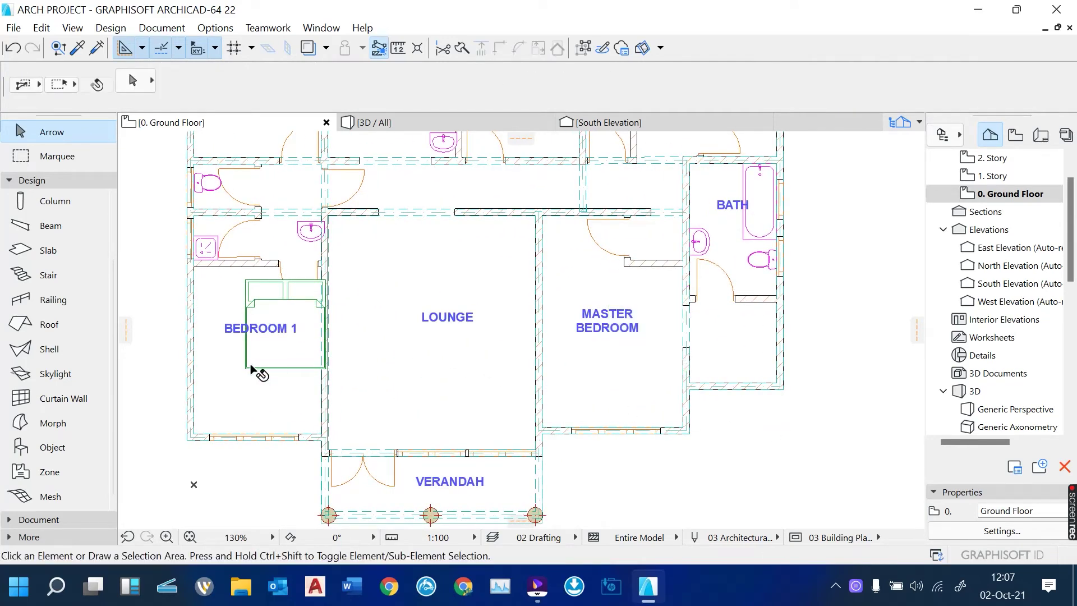
{"action": "left_click", "coordinate": [252, 370]}
{"action": "key", "text": "Delete"}
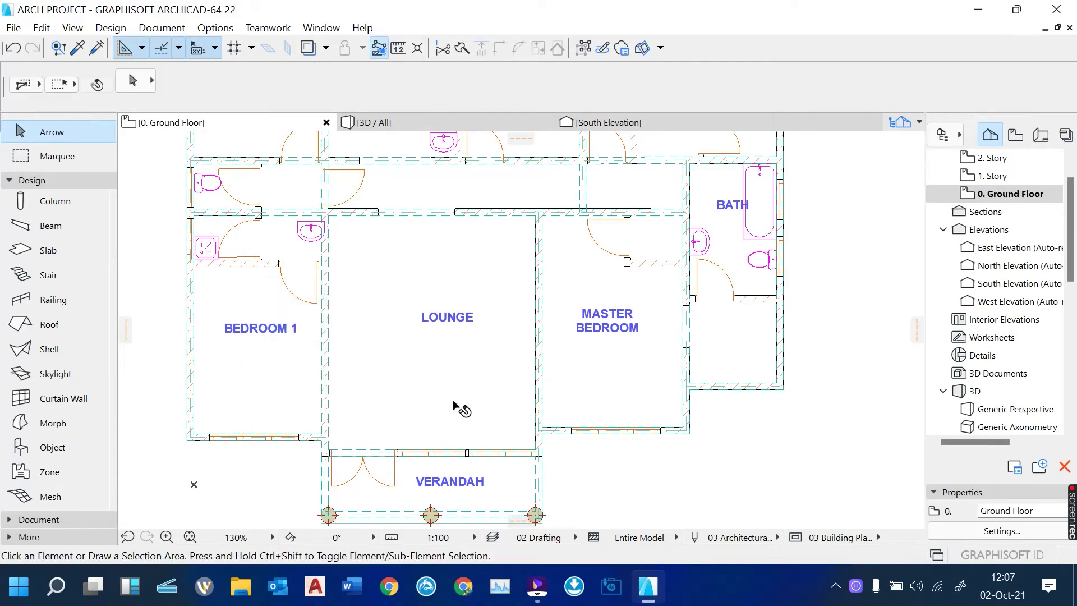
Examine the whole ground floor plan, checking the room layout and the furniture and fixtures placed in it.
{"action": "scroll", "coordinate": [461, 410], "scroll_direction": "down", "scroll_amount": 3}
{"action": "scroll", "coordinate": [475, 220], "scroll_direction": "up", "scroll_amount": 2}
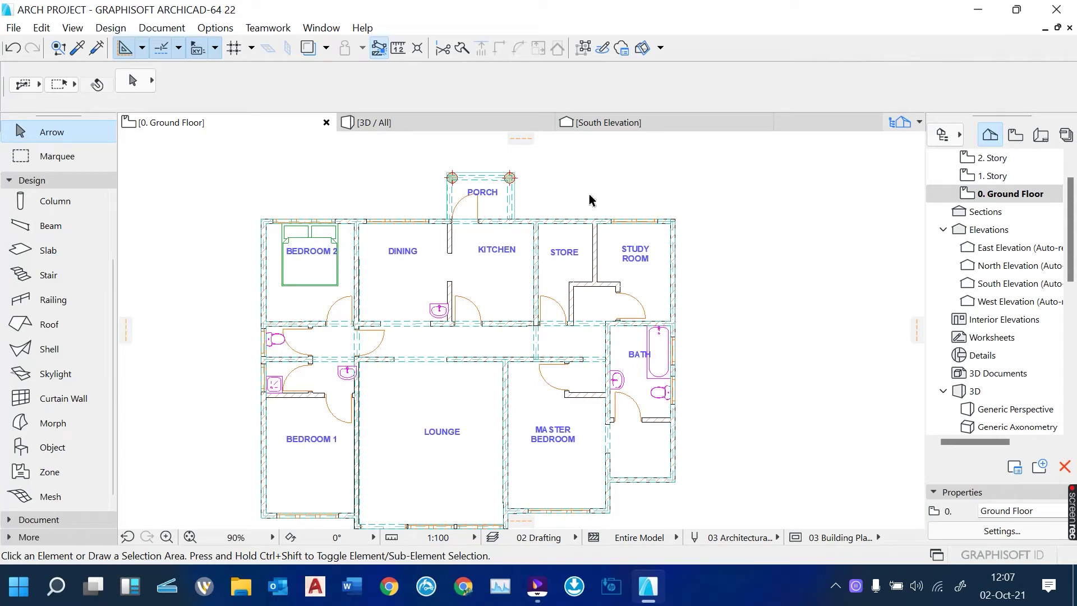
{"action": "scroll", "coordinate": [590, 194], "scroll_direction": "down", "scroll_amount": 3}
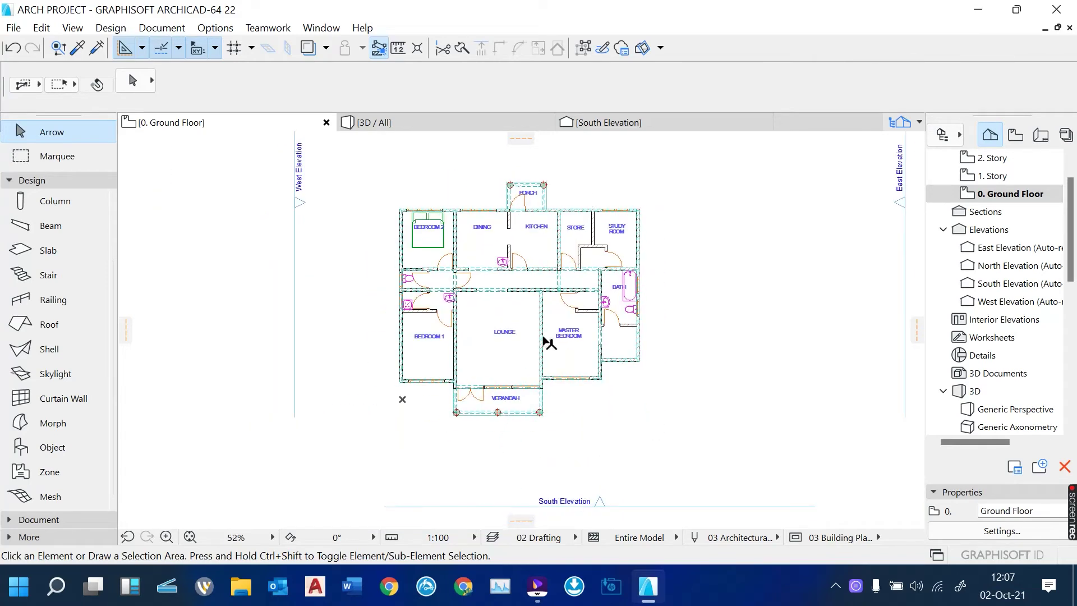
{"action": "scroll", "coordinate": [541, 339], "scroll_direction": "up", "scroll_amount": 3}
{"action": "scroll", "coordinate": [508, 320], "scroll_direction": "up", "scroll_amount": 3}
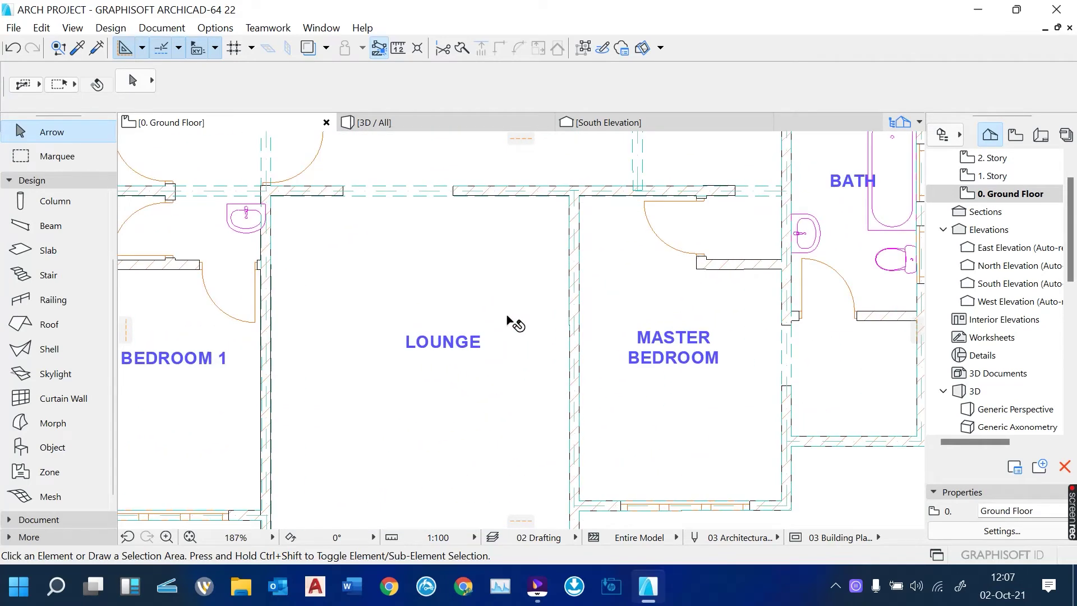
{"action": "scroll", "coordinate": [508, 351], "scroll_direction": "down", "scroll_amount": 3}
{"action": "scroll", "coordinate": [507, 350], "scroll_direction": "down", "scroll_amount": 2}
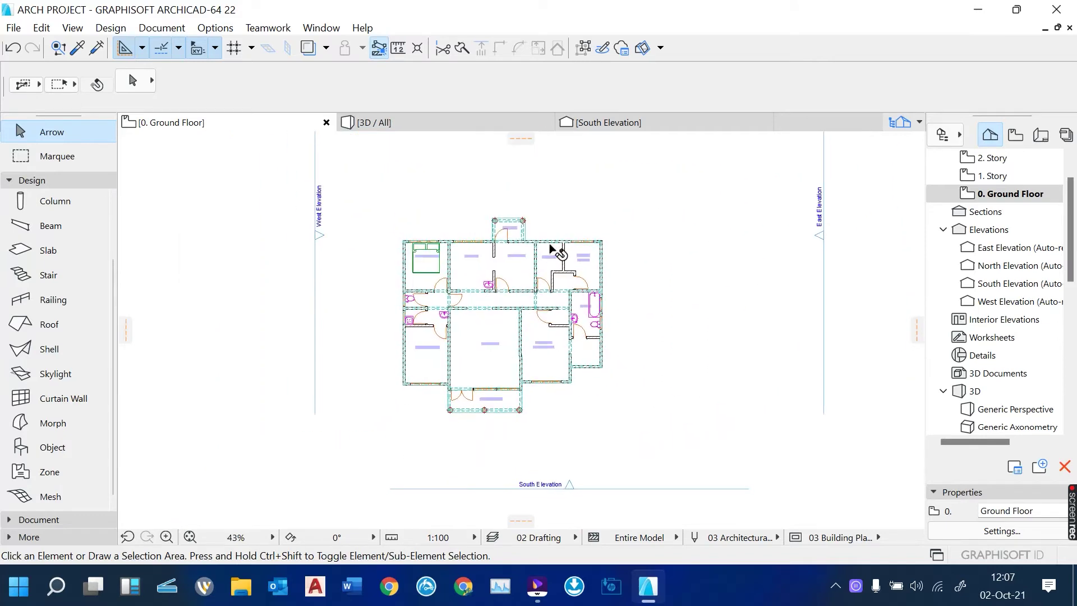
{"action": "scroll", "coordinate": [549, 291], "scroll_direction": "up", "scroll_amount": 1}
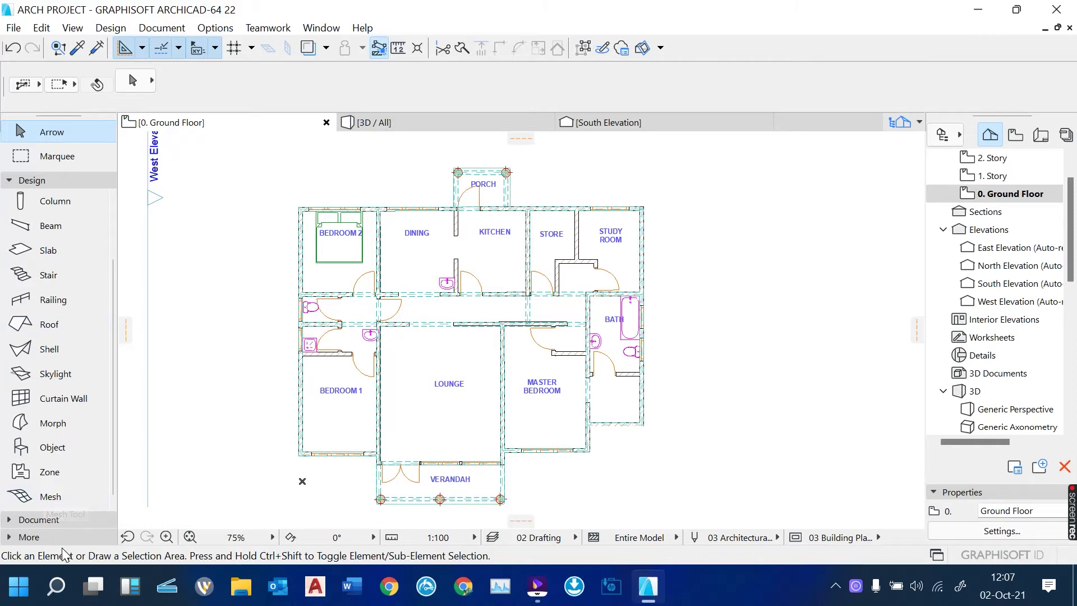
Set the Dimension tool's default witness line to the second style, with short lines of fixed length.
{"action": "left_click", "coordinate": [8, 521]}
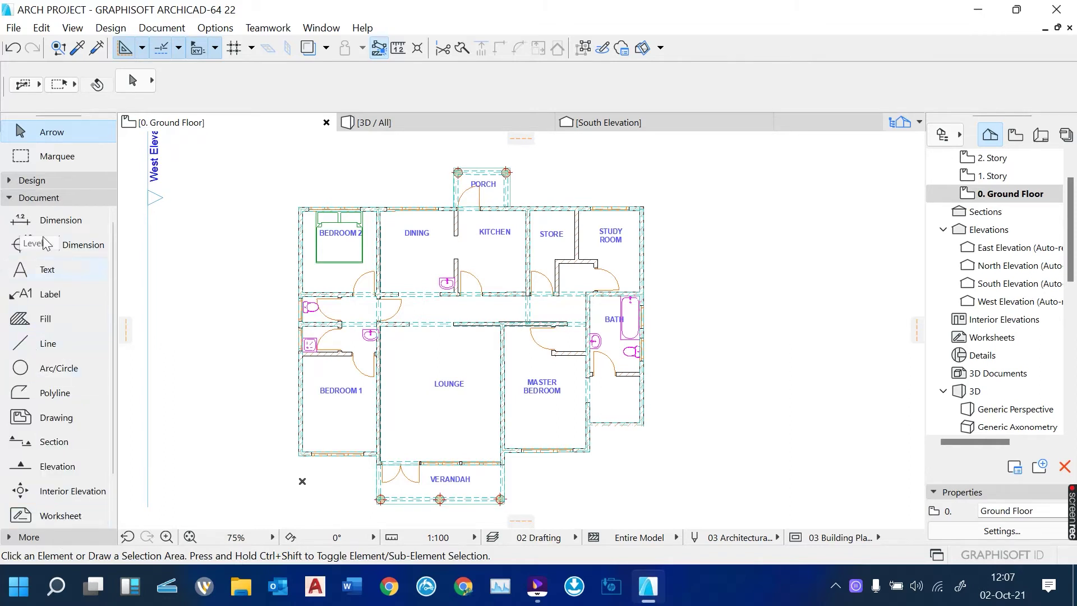
{"action": "left_click", "coordinate": [56, 225]}
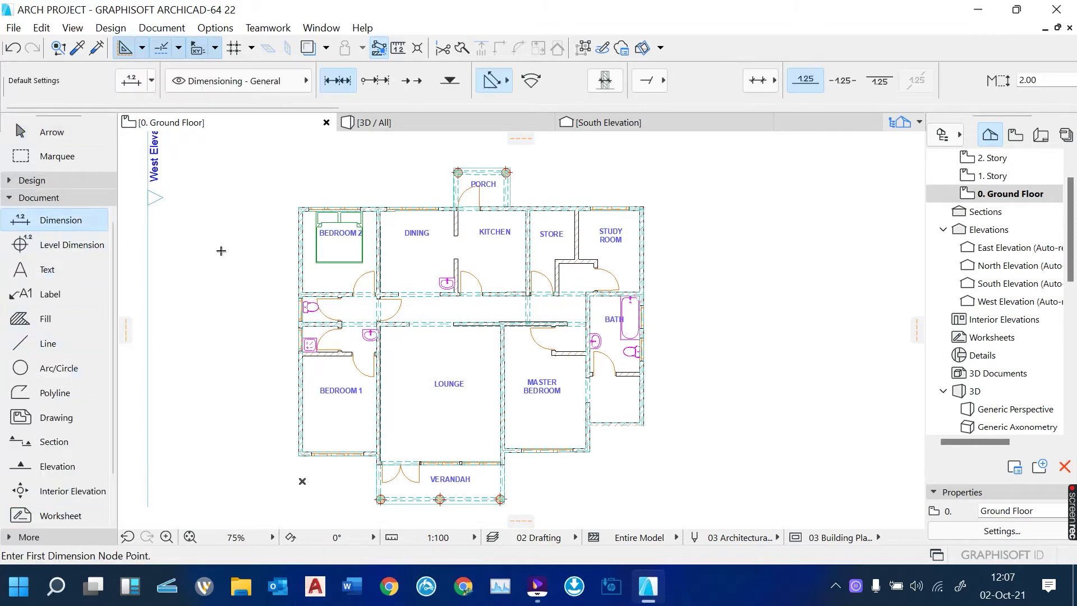
{"action": "left_click", "coordinate": [135, 84]}
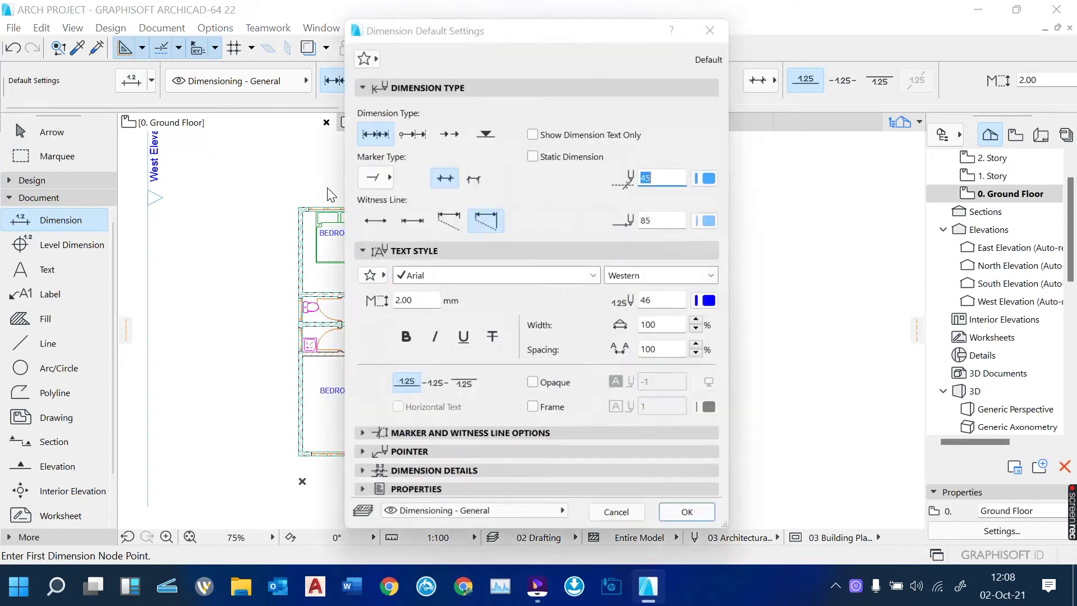
{"action": "left_click", "coordinate": [408, 219]}
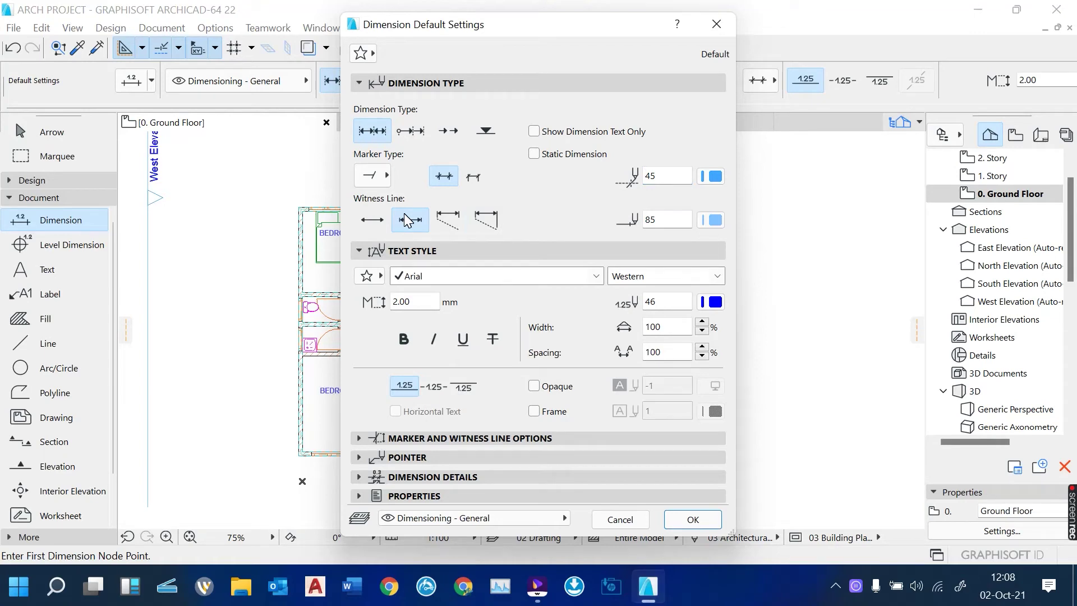
{"action": "left_click", "coordinate": [693, 520]}
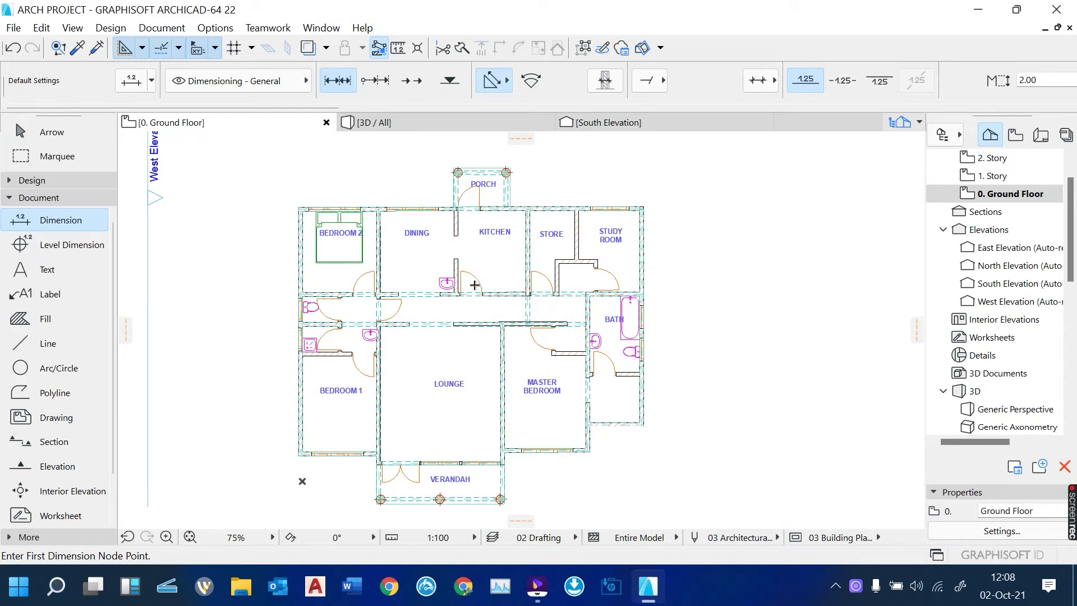
{"action": "scroll", "coordinate": [474, 285], "scroll_direction": "down", "scroll_amount": 2}
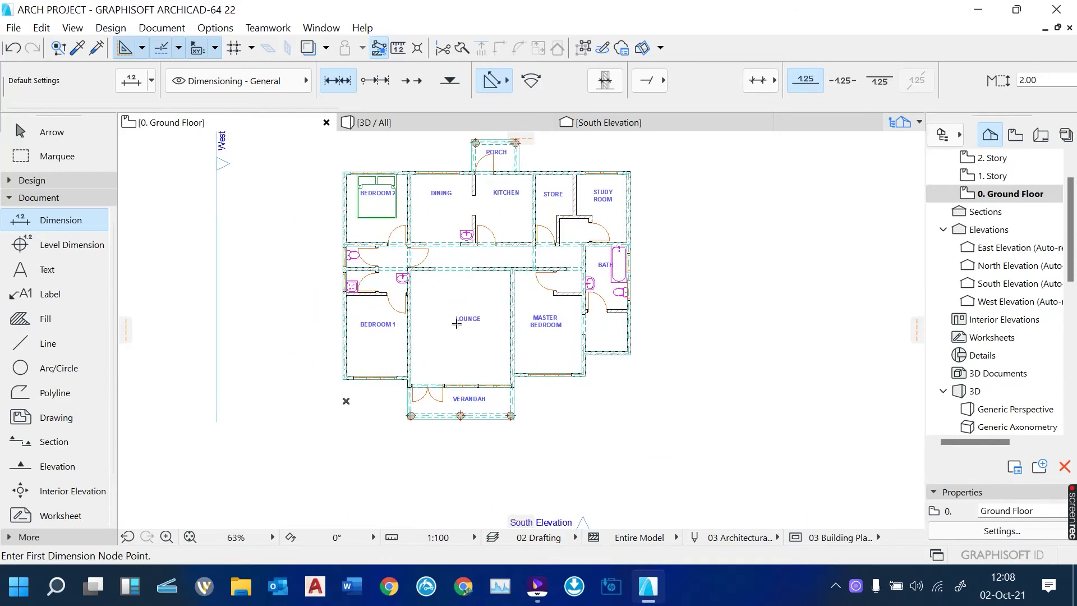
{"action": "scroll", "coordinate": [458, 352], "scroll_direction": "up", "scroll_amount": 4}
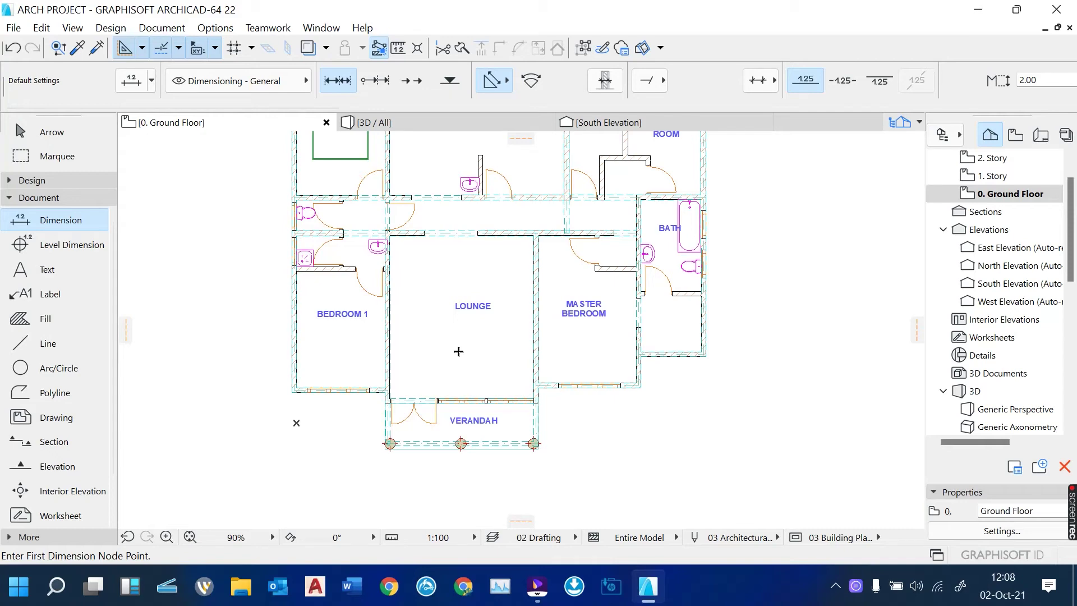
{"action": "scroll", "coordinate": [459, 351], "scroll_direction": "down", "scroll_amount": 6}
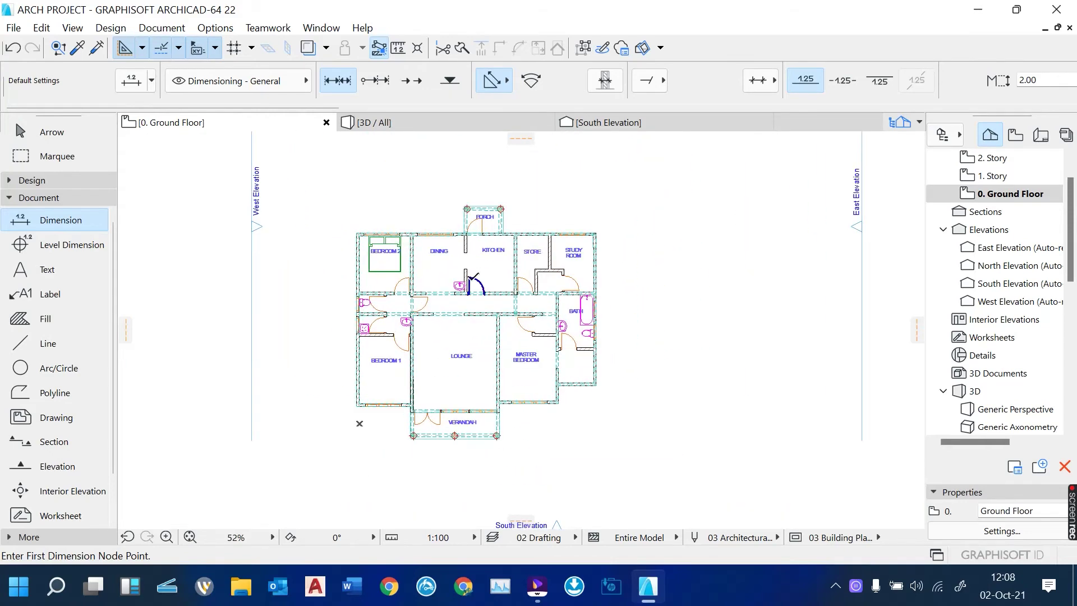
{"action": "scroll", "coordinate": [469, 310], "scroll_direction": "up", "scroll_amount": 6}
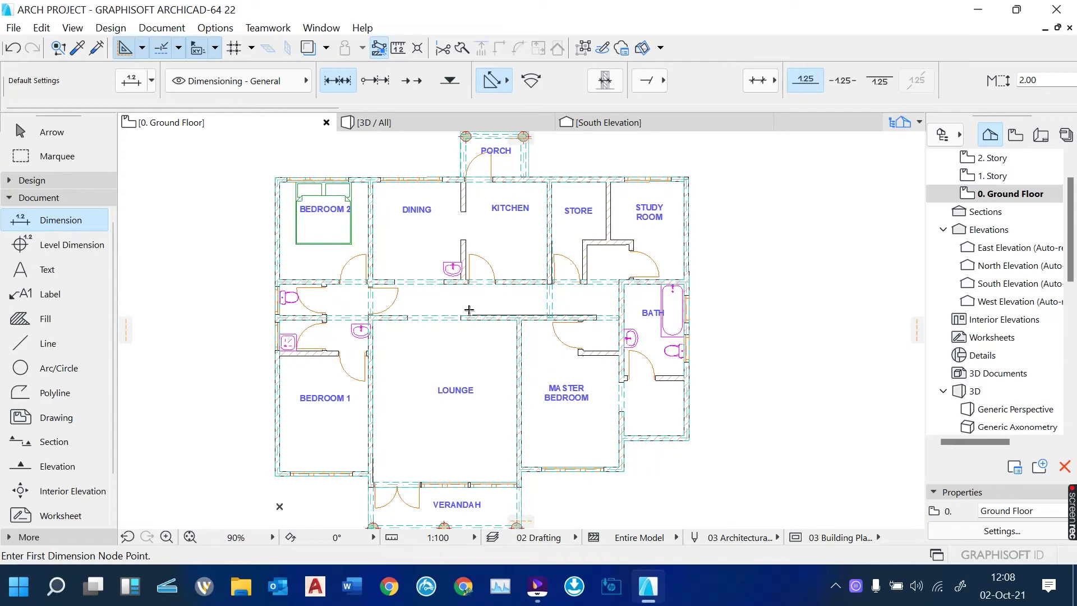
{"action": "scroll", "coordinate": [469, 310], "scroll_direction": "down", "scroll_amount": 6}
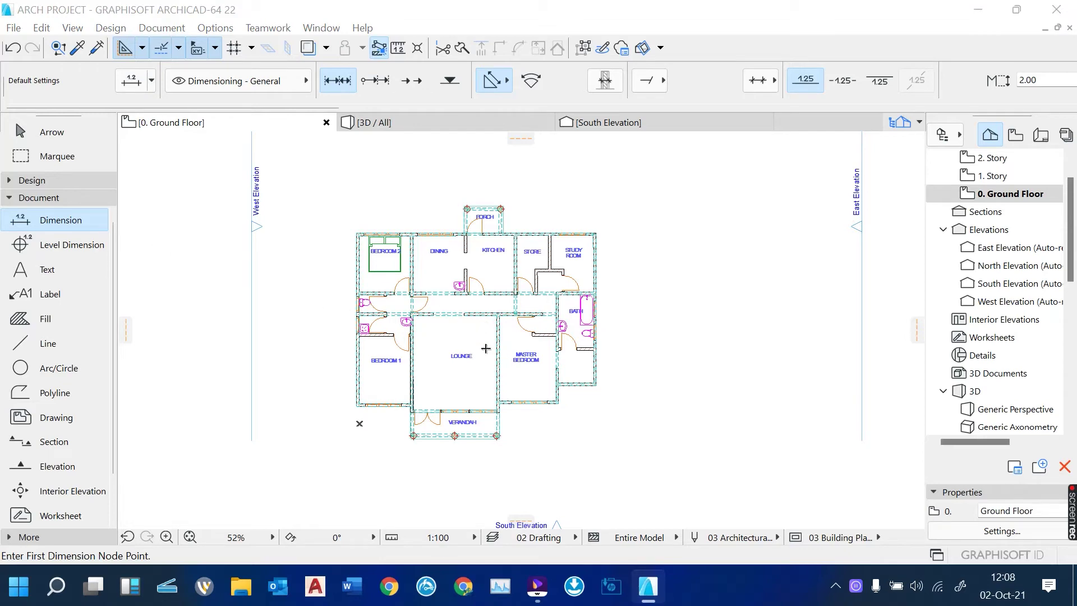
{"action": "scroll", "coordinate": [486, 348], "scroll_direction": "up", "scroll_amount": 2}
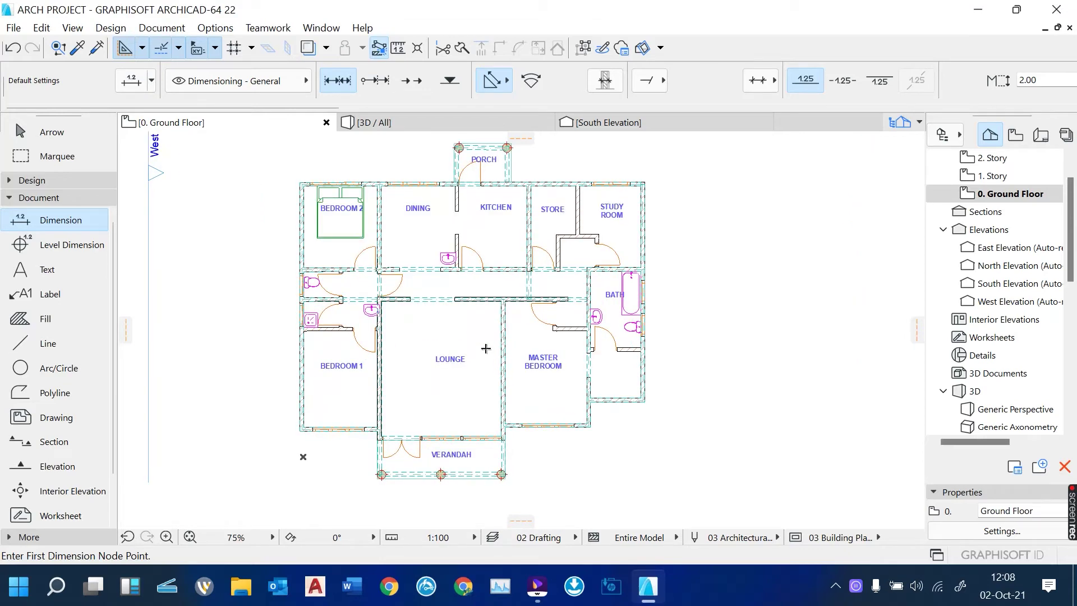
Activate the Wall tool and select all walls on the ground floor plan.
{"action": "left_click", "coordinate": [12, 183]}
{"action": "scroll", "coordinate": [59, 246], "scroll_direction": "up", "scroll_amount": 2}
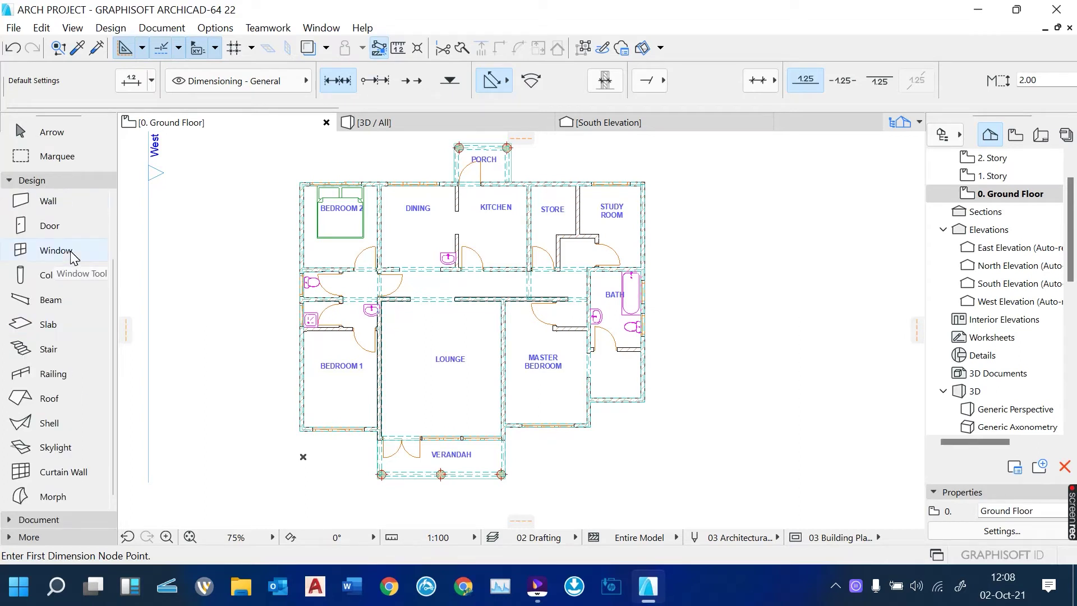
{"action": "left_click", "coordinate": [52, 202]}
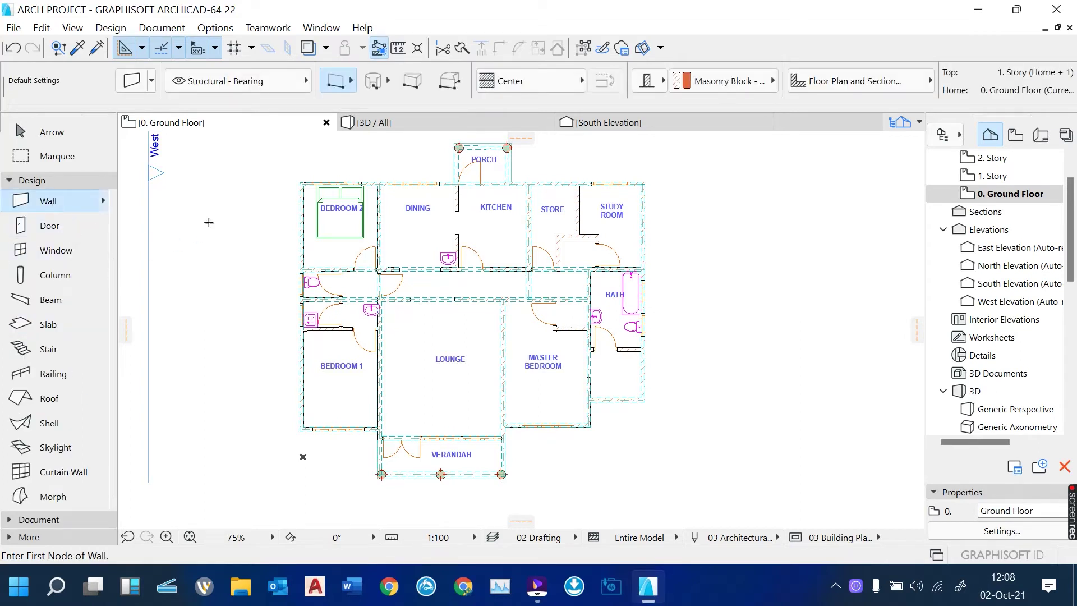
{"action": "left_click", "coordinate": [47, 29]}
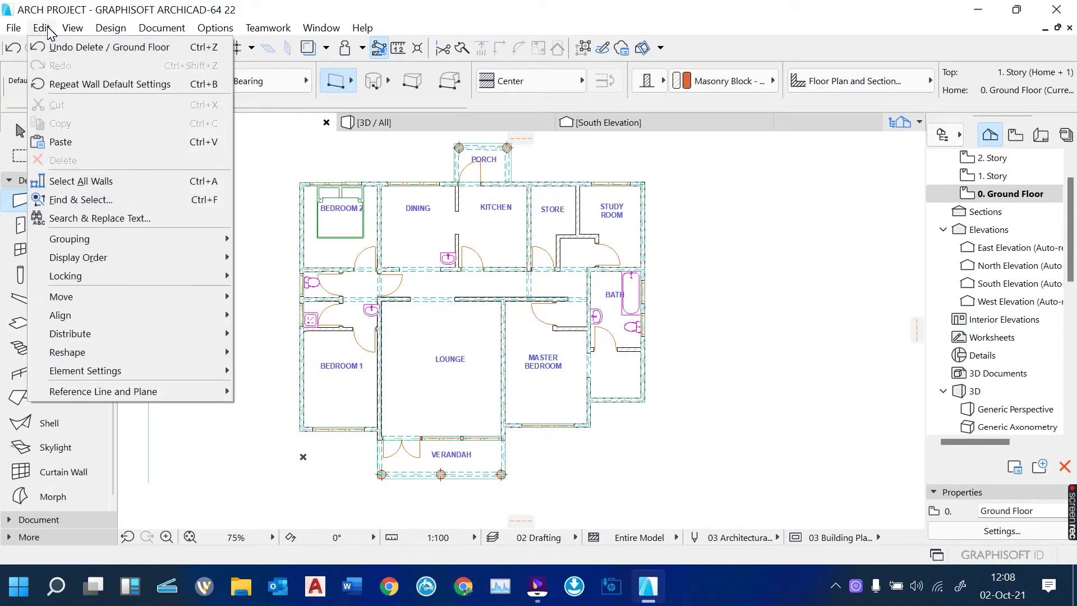
{"action": "left_click", "coordinate": [147, 187]}
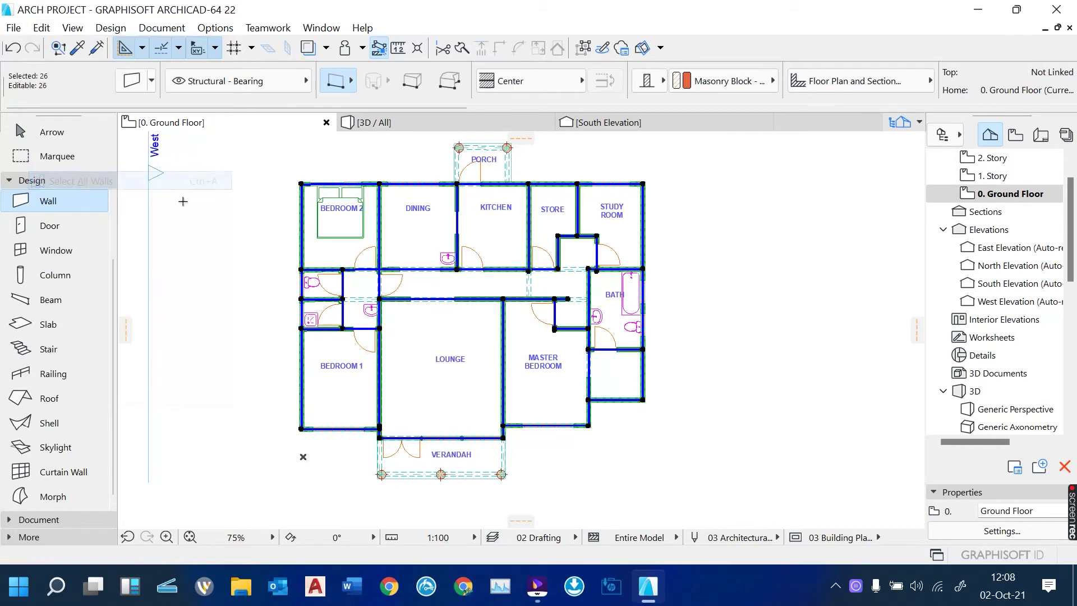
Set up automatic exterior dimensioning for the selected walls, excluding openings and placing dimensions on four sides.
{"action": "left_click", "coordinate": [162, 30]}
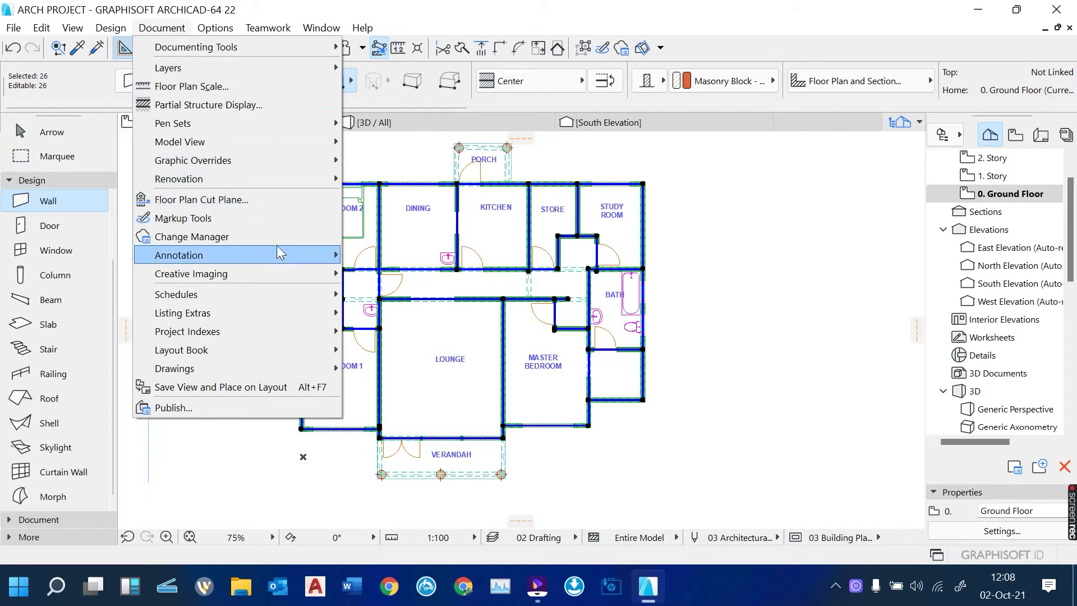
{"action": "mouse_move", "coordinate": [278, 261]}
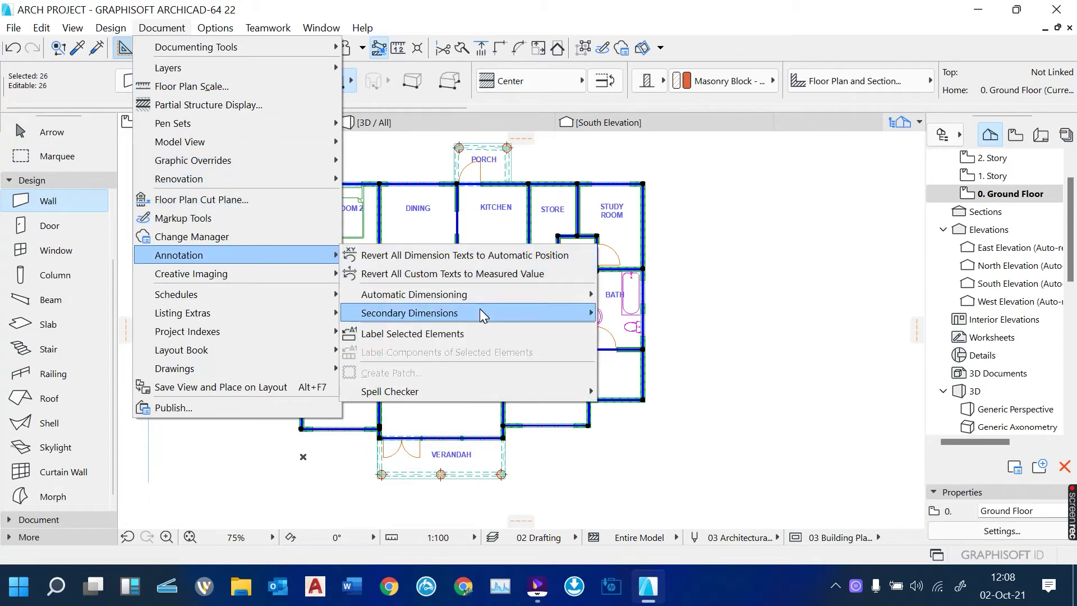
{"action": "mouse_move", "coordinate": [481, 312]}
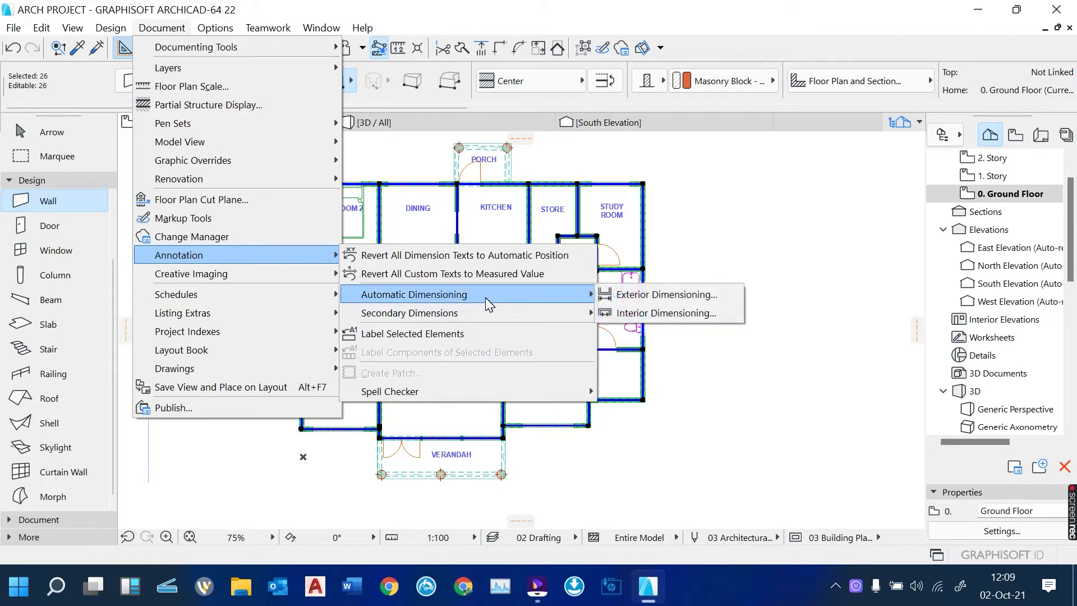
{"action": "left_click", "coordinate": [692, 293]}
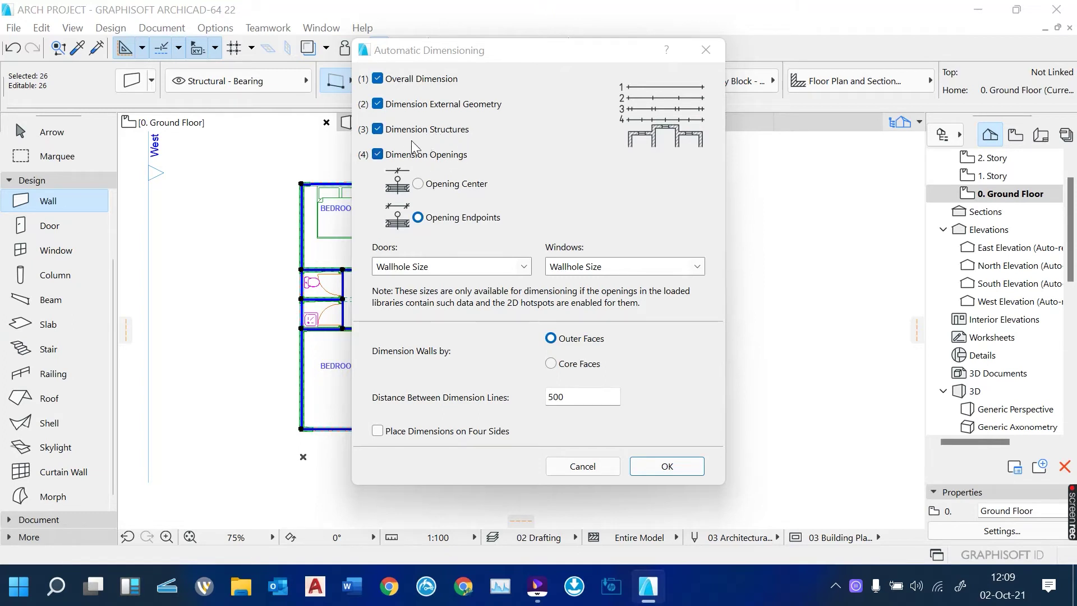
{"action": "left_click", "coordinate": [377, 154]}
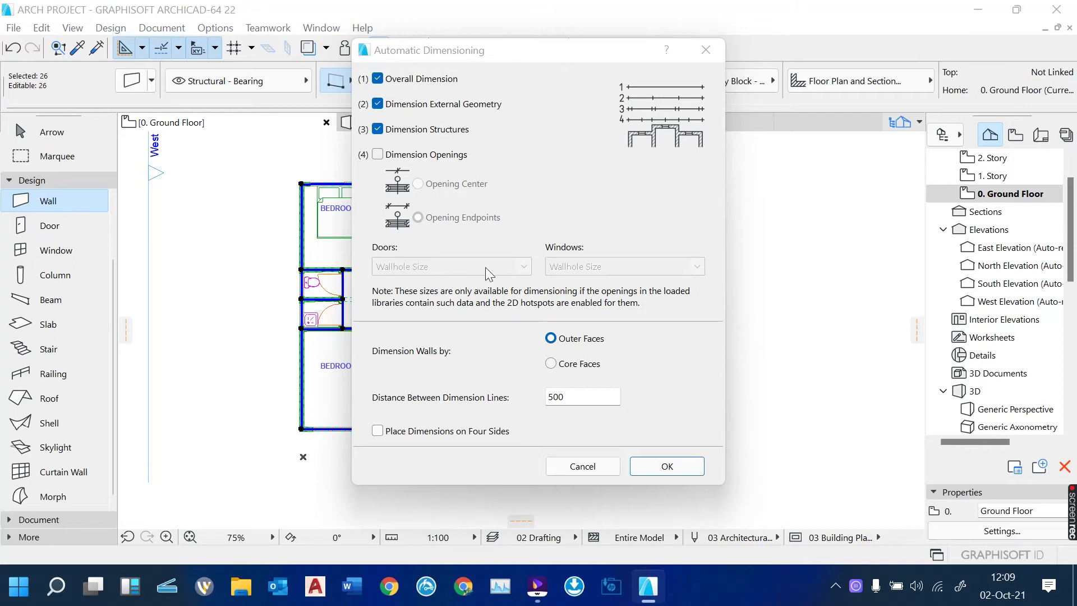
{"action": "left_click", "coordinate": [380, 435]}
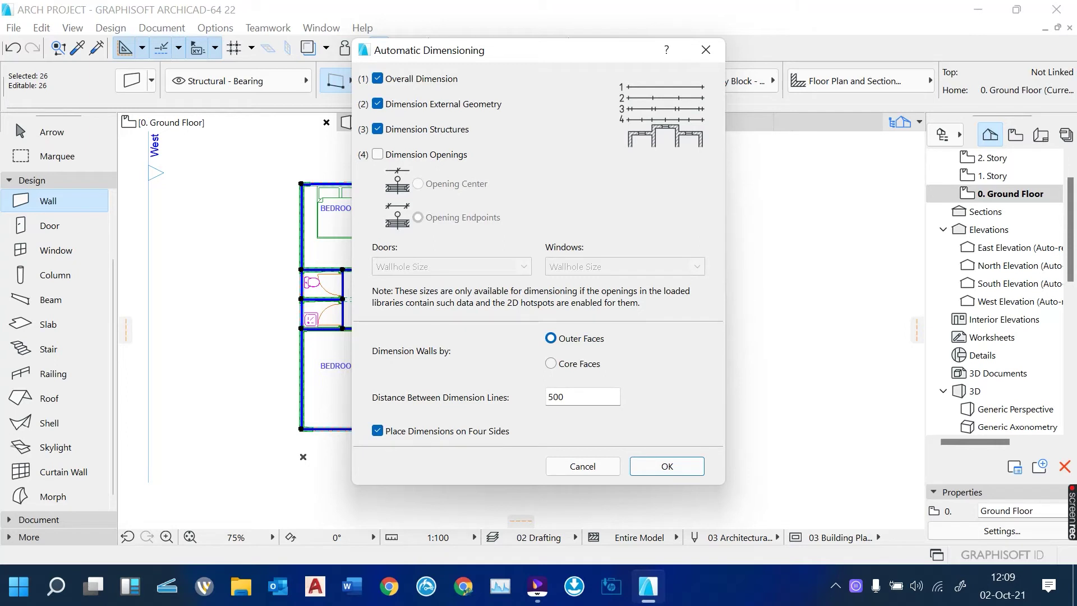
{"action": "left_click", "coordinate": [568, 397]}
{"action": "left_click", "coordinate": [668, 466]}
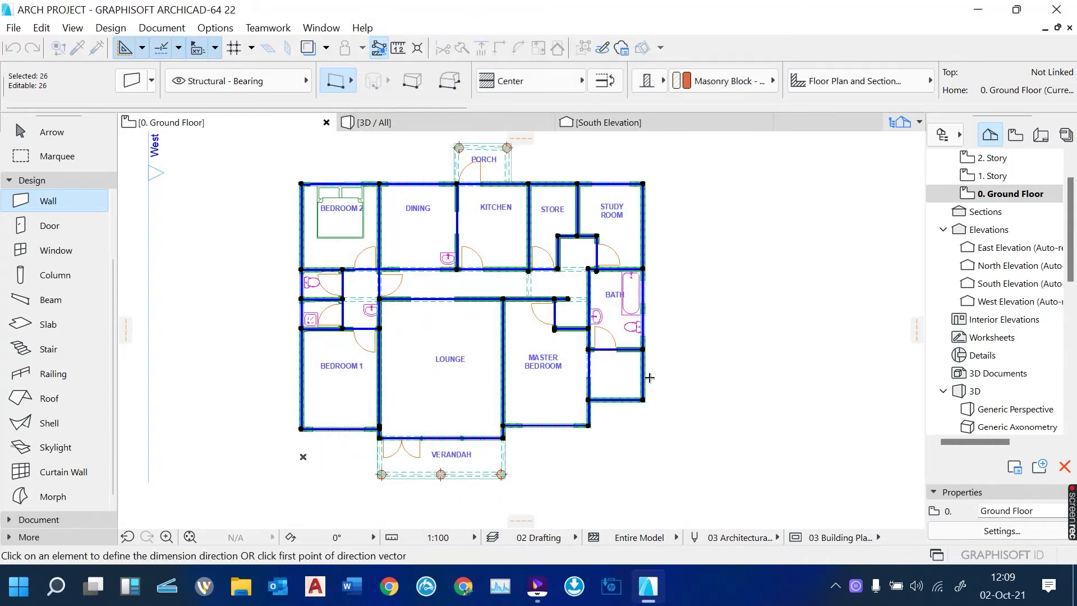
Use the house's lower east wall as the dimension direction and place the innermost dimension line outside it to the east.
{"action": "scroll", "coordinate": [649, 377], "scroll_direction": "up", "scroll_amount": 2}
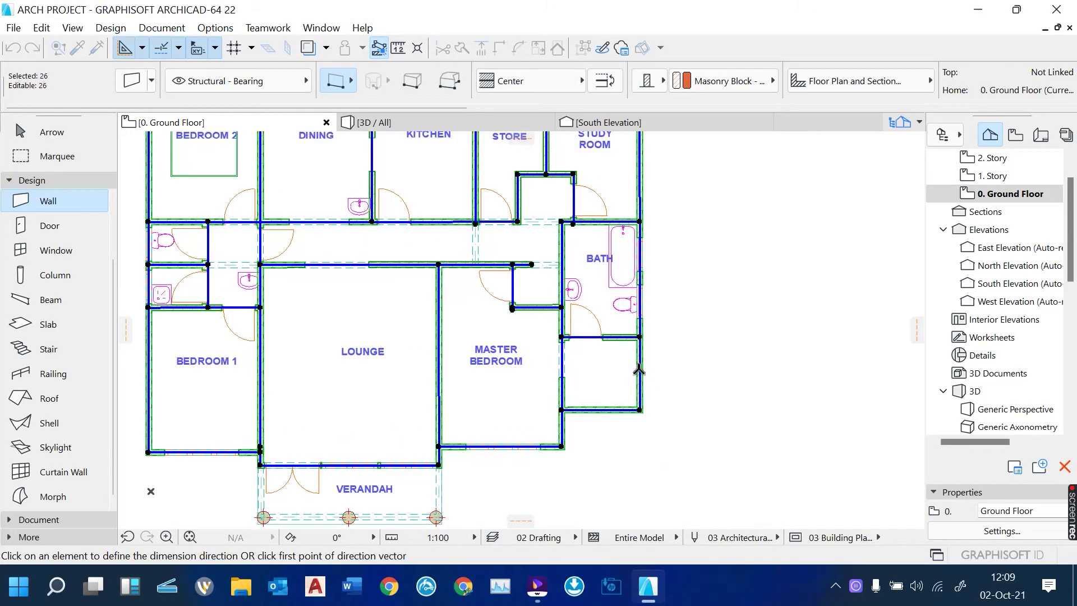
{"action": "left_click", "coordinate": [639, 369]}
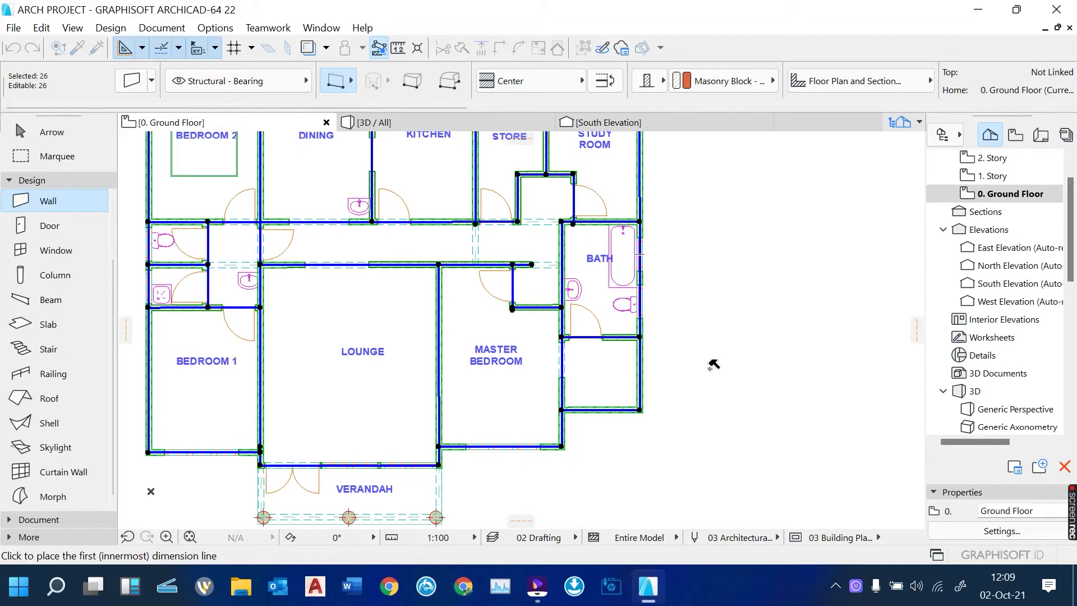
{"action": "left_click", "coordinate": [744, 365]}
Clear the wall selection and examine the dimension chains on all four sides of the ground floor plan.
{"action": "scroll", "coordinate": [672, 370], "scroll_direction": "down", "scroll_amount": 4}
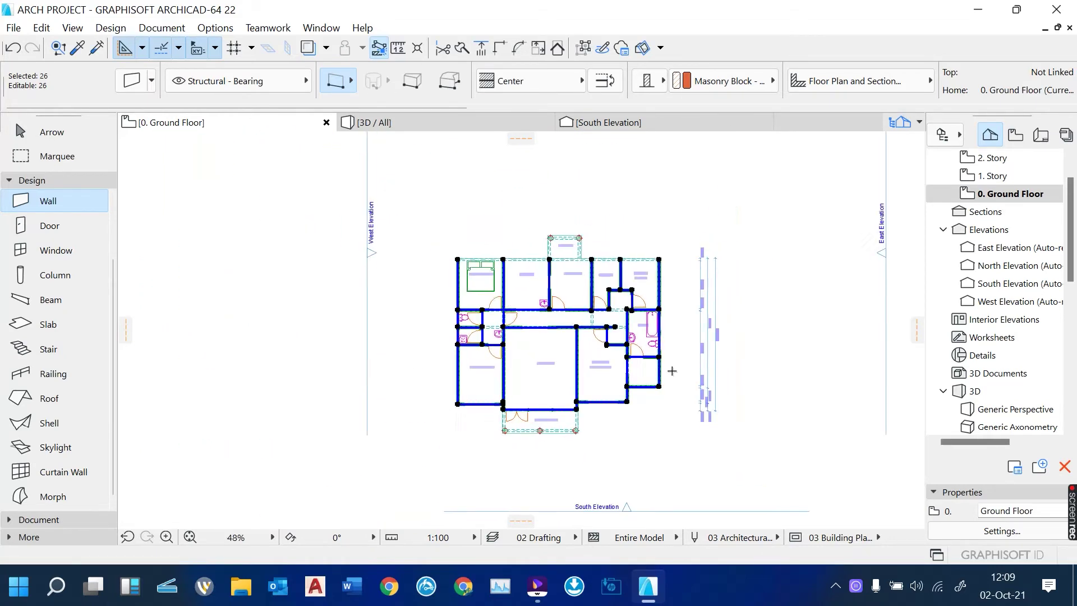
{"action": "scroll", "coordinate": [547, 486], "scroll_direction": "up", "scroll_amount": 3}
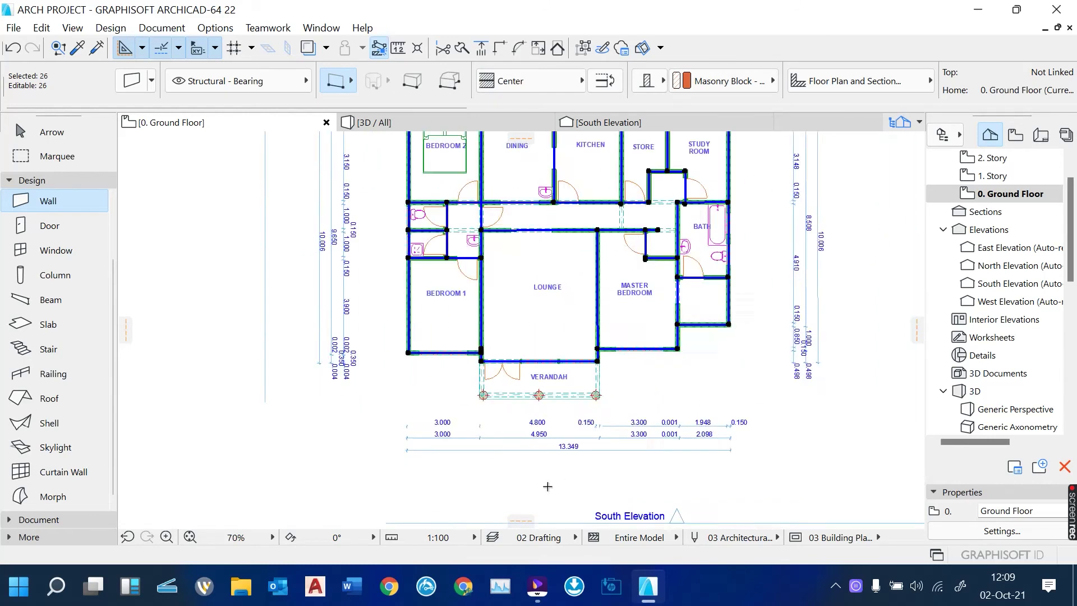
{"action": "scroll", "coordinate": [556, 485], "scroll_direction": "up", "scroll_amount": 3}
{"action": "scroll", "coordinate": [557, 484], "scroll_direction": "down", "scroll_amount": 6}
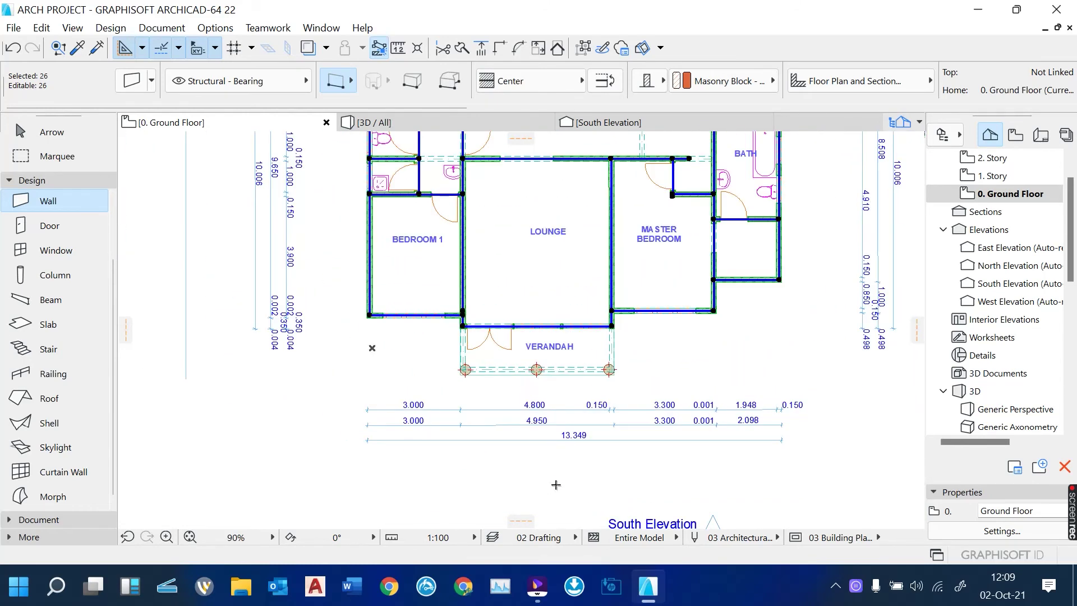
{"action": "scroll", "coordinate": [638, 237], "scroll_direction": "up", "scroll_amount": 2}
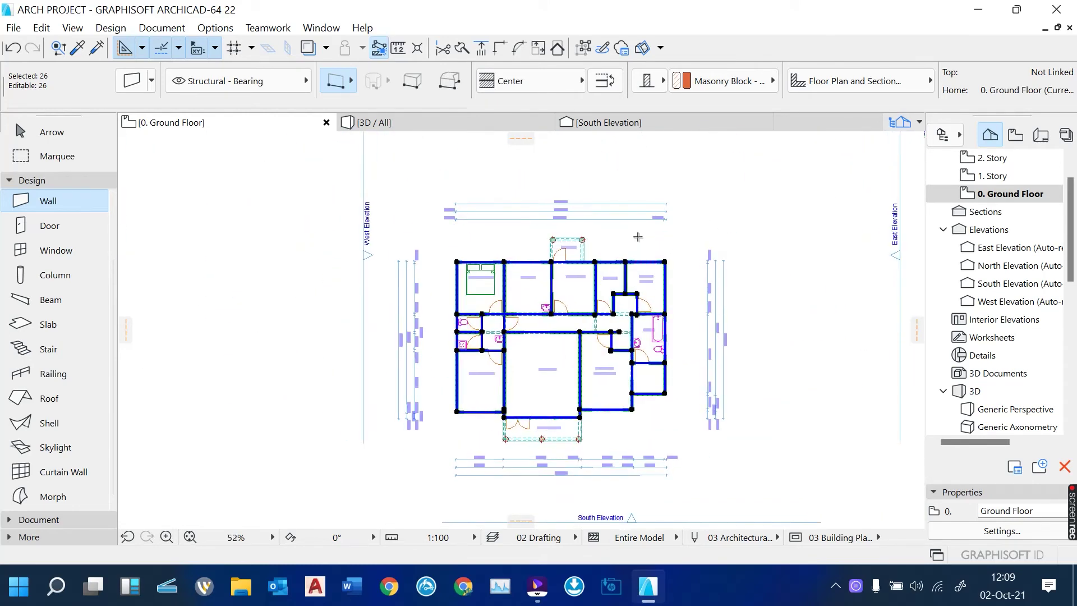
{"action": "key", "text": "Escape"}
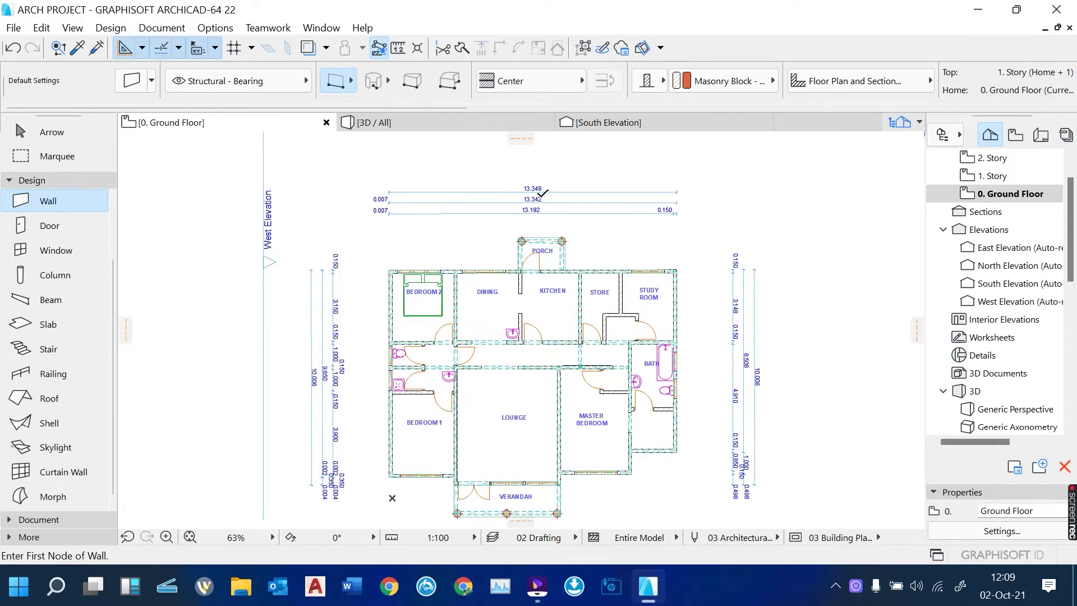
{"action": "scroll", "coordinate": [543, 194], "scroll_direction": "up", "scroll_amount": 2}
{"action": "scroll", "coordinate": [543, 195], "scroll_direction": "up", "scroll_amount": 1}
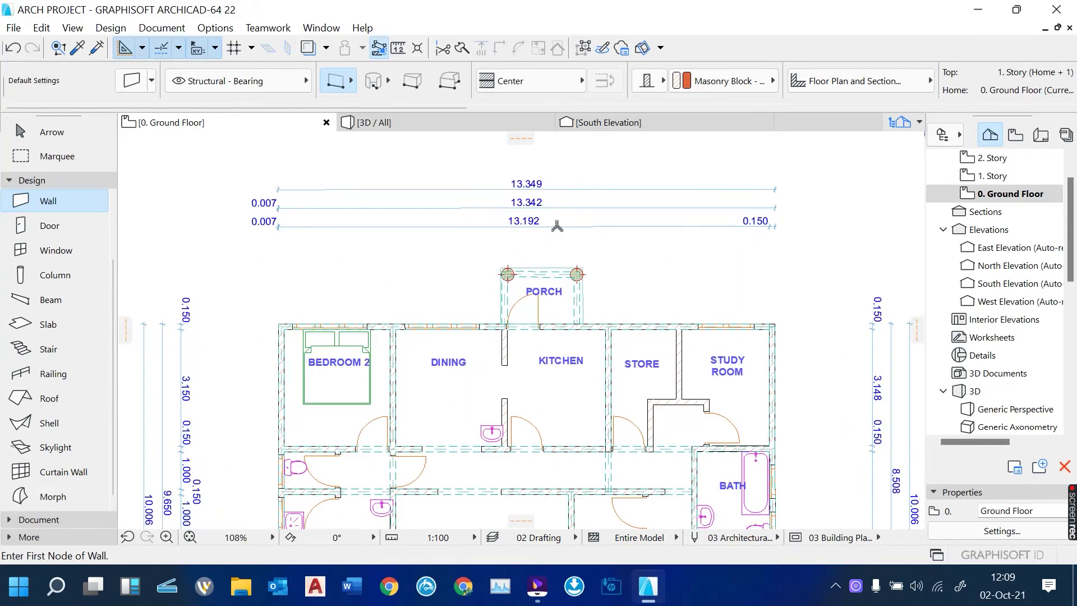
{"action": "scroll", "coordinate": [557, 226], "scroll_direction": "down", "scroll_amount": 4}
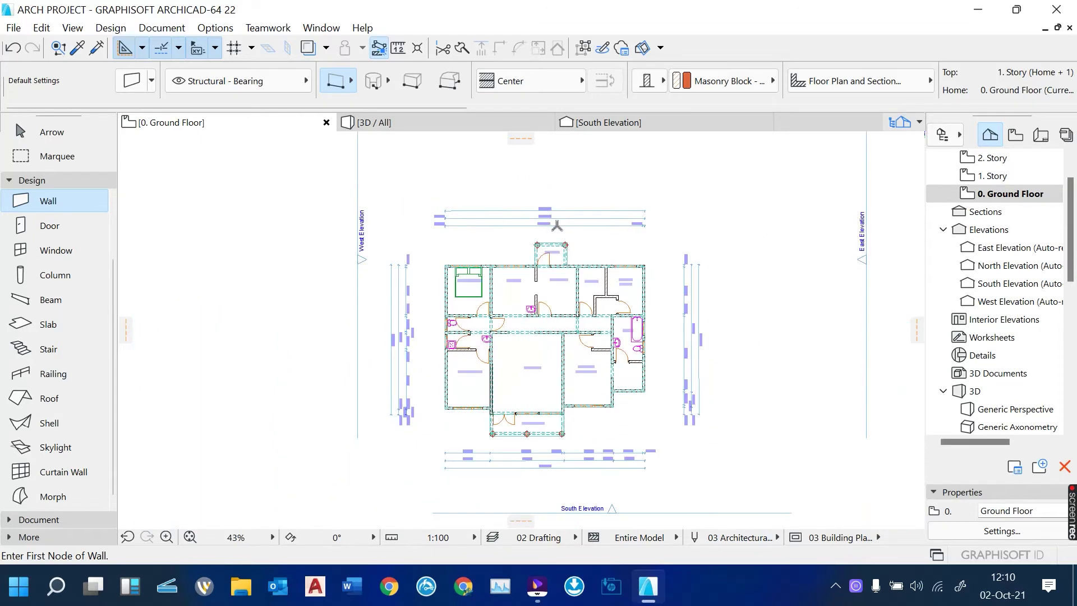
{"action": "scroll", "coordinate": [543, 243], "scroll_direction": "up", "scroll_amount": 2}
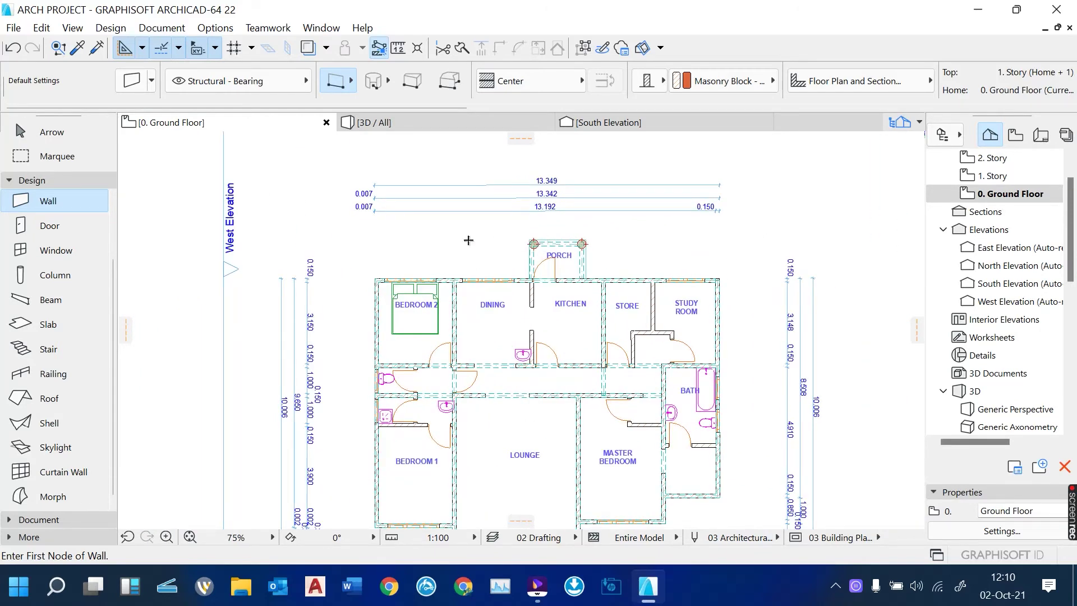
Select all dimensions on the ground floor plan with the Dimension tool and delete them.
{"action": "left_click", "coordinate": [16, 520]}
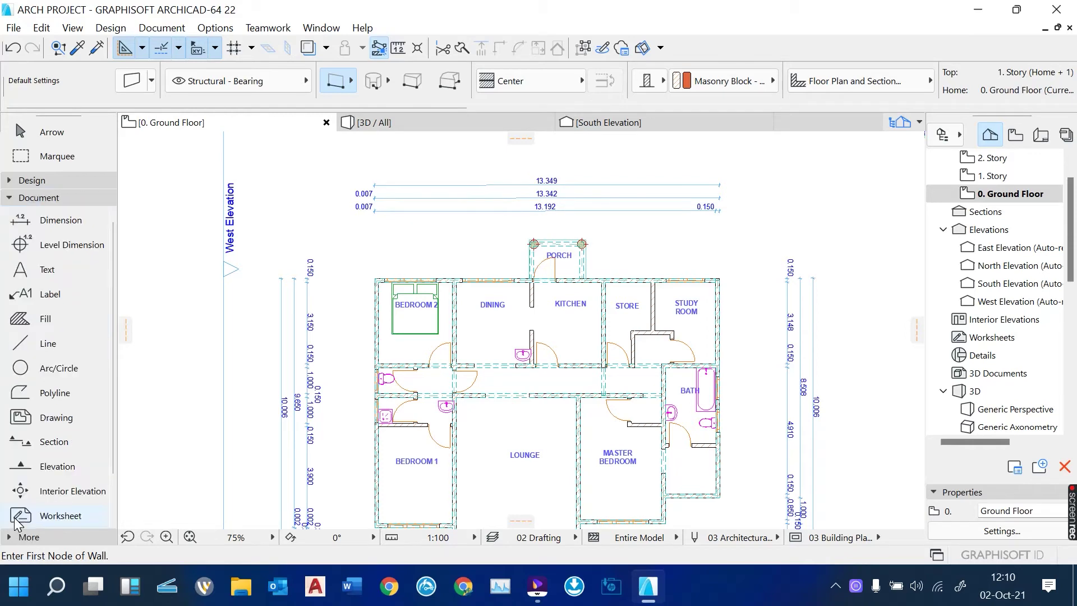
{"action": "left_click", "coordinate": [66, 224]}
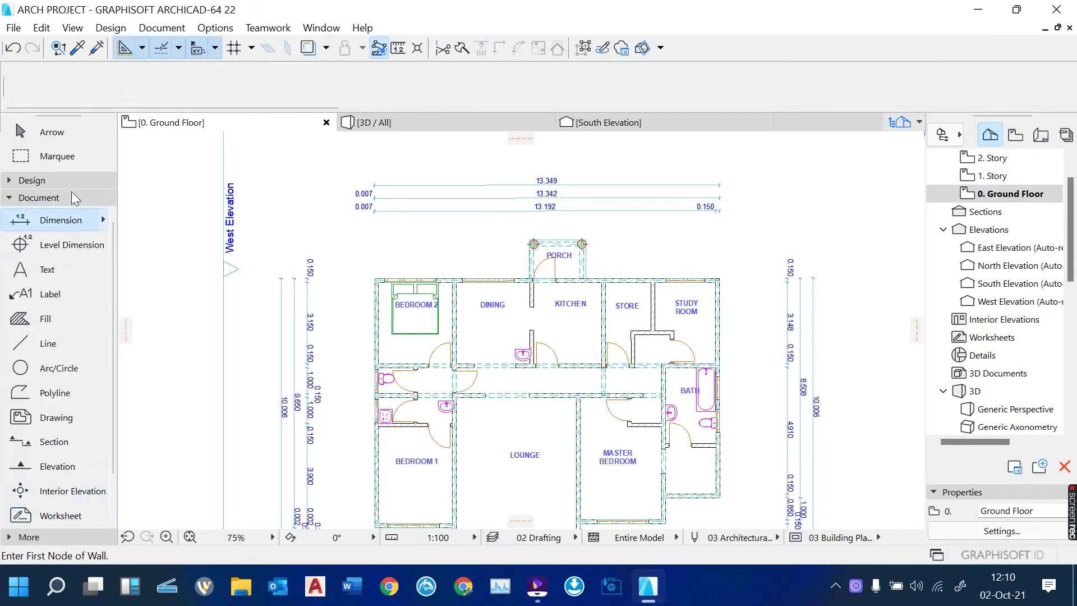
{"action": "left_click", "coordinate": [41, 28]}
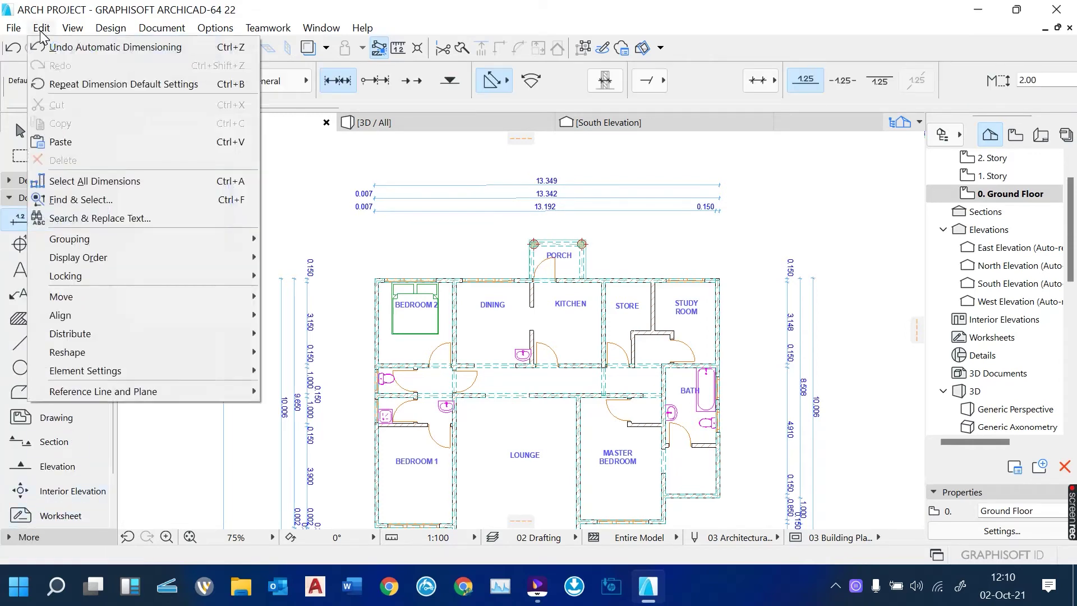
{"action": "left_click", "coordinate": [166, 182]}
{"action": "key", "text": "Delete"}
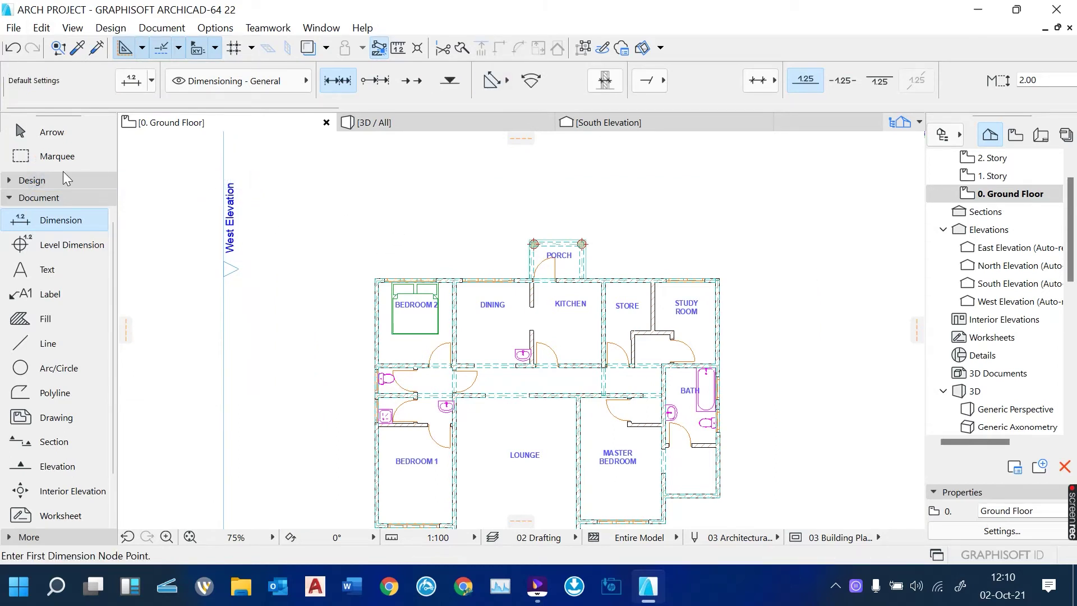
Activate the Wall tool and select all walls on the ground floor again.
{"action": "left_click", "coordinate": [10, 184]}
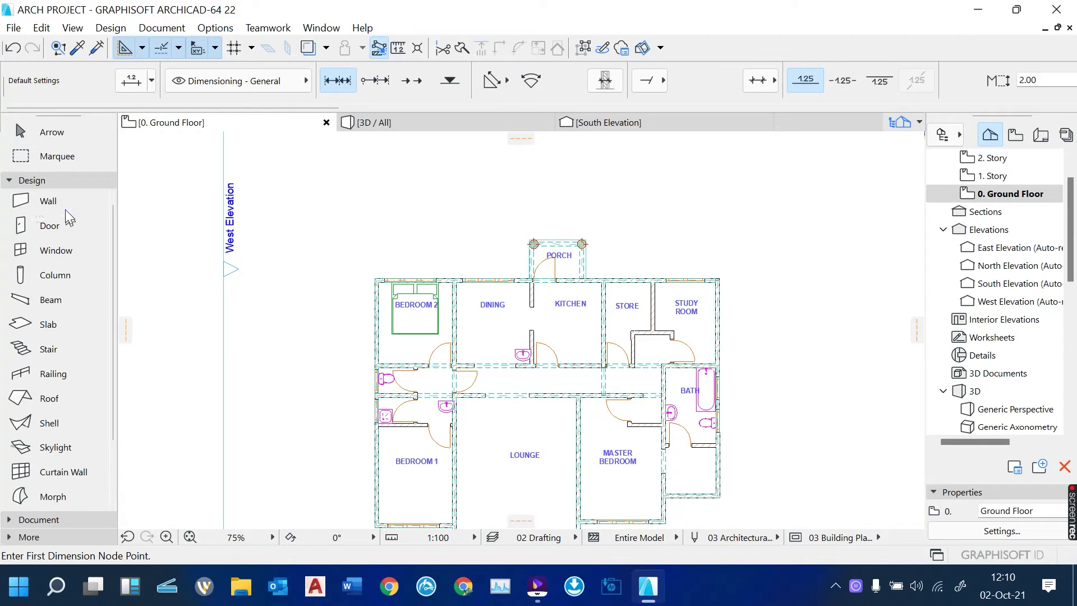
{"action": "left_click", "coordinate": [53, 201]}
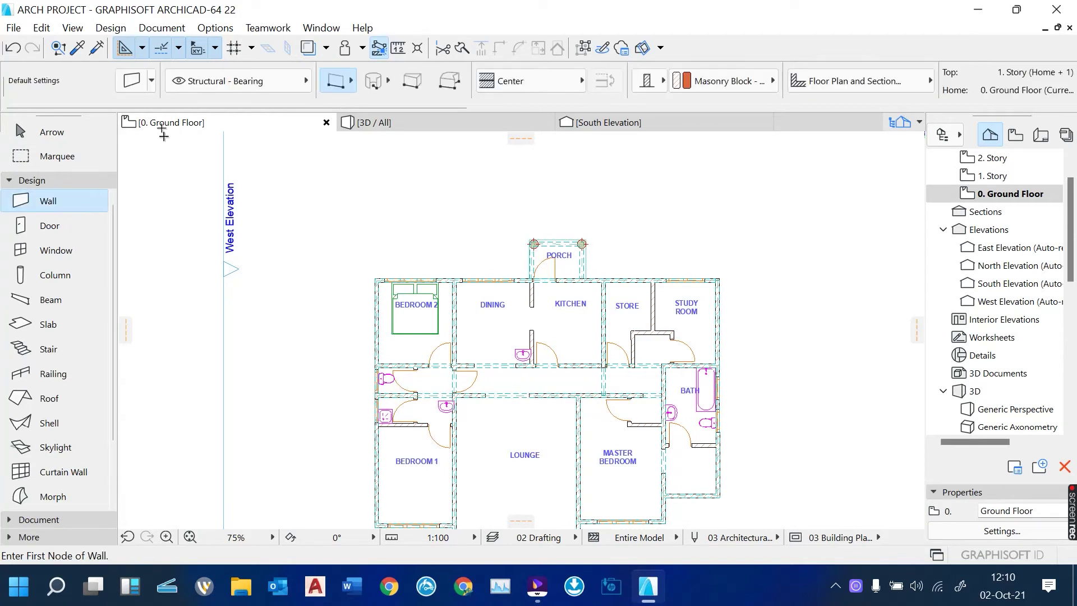
{"action": "left_click", "coordinate": [41, 27]}
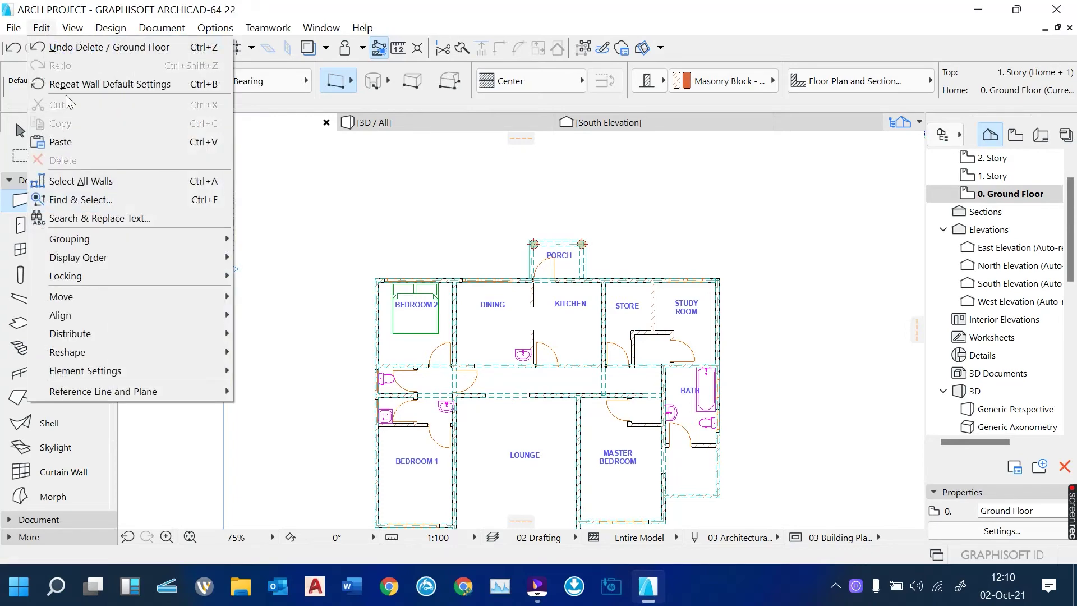
{"action": "left_click", "coordinate": [134, 182]}
Add automatic exterior dimensions including opening endpoints, with walls by core faces, using the upper east wall as direction and placing the line east of it.
{"action": "left_click", "coordinate": [162, 27]}
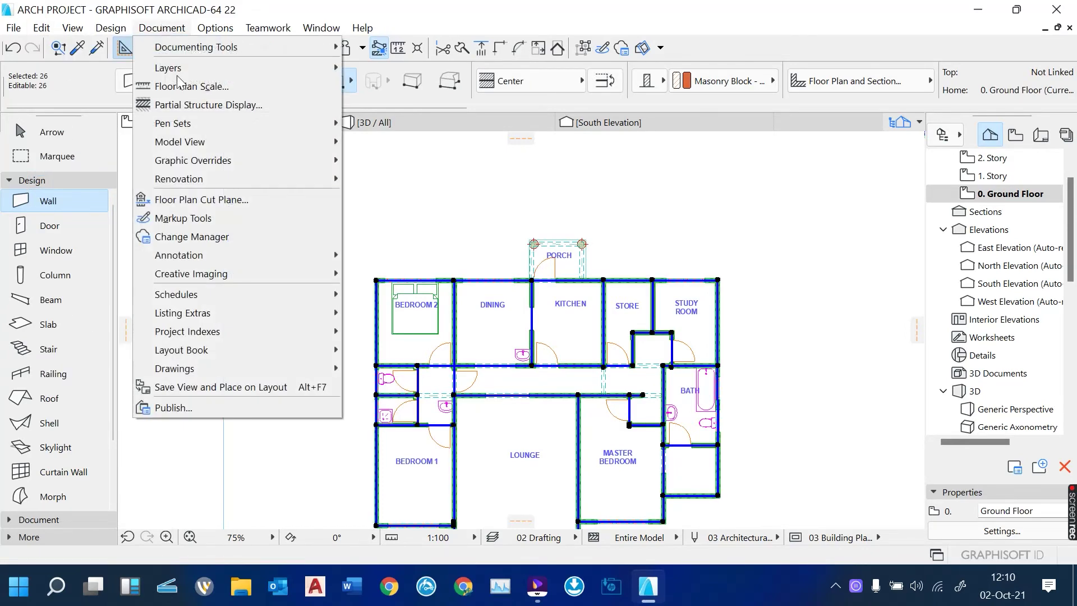
{"action": "mouse_move", "coordinate": [267, 261]}
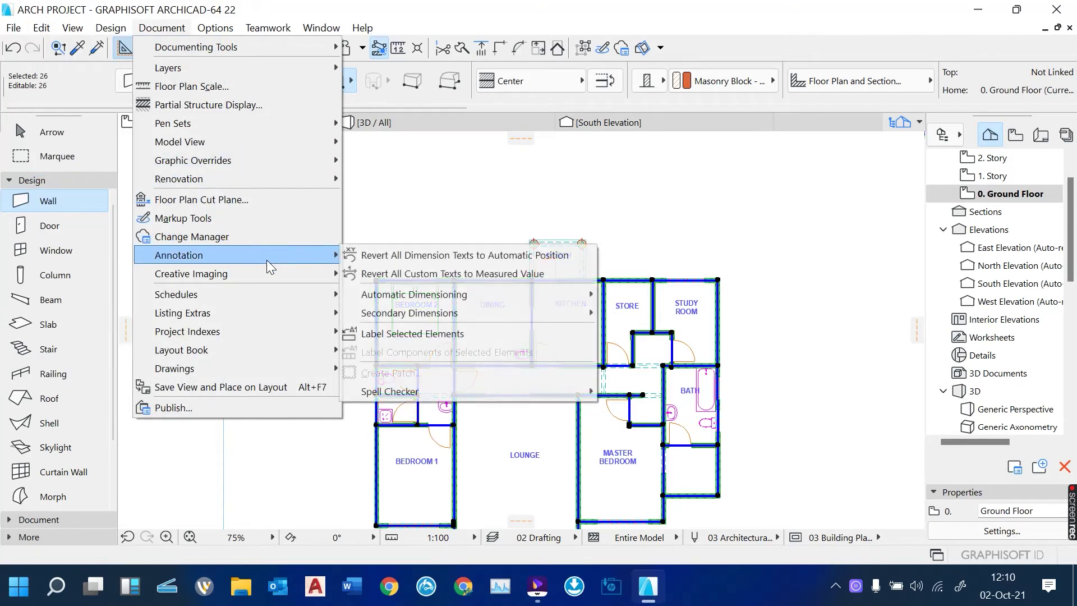
{"action": "mouse_move", "coordinate": [429, 295]}
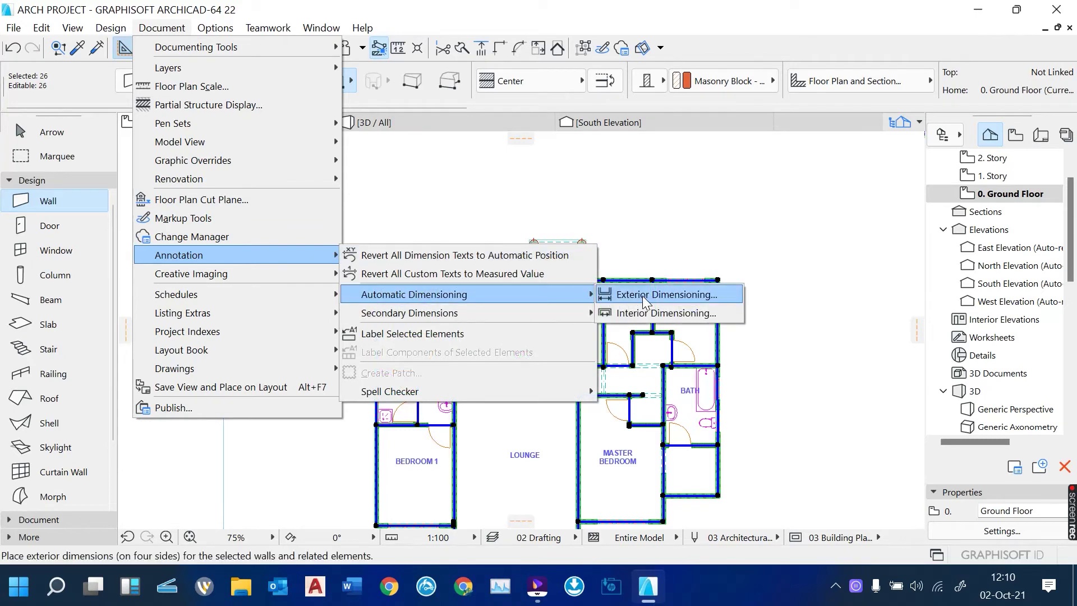
{"action": "left_click", "coordinate": [622, 293]}
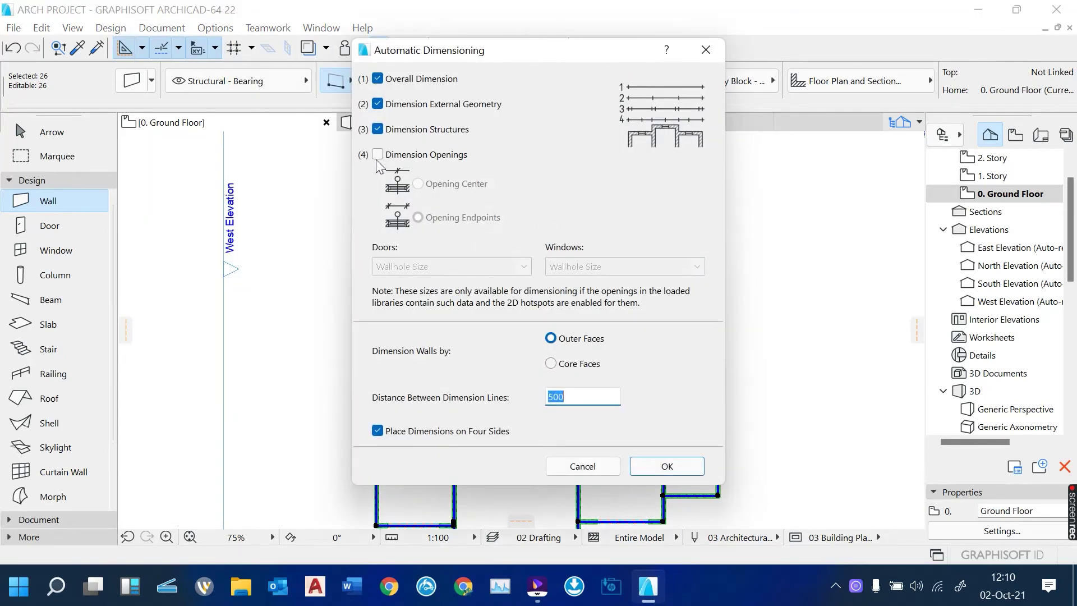
{"action": "left_click", "coordinate": [377, 154]}
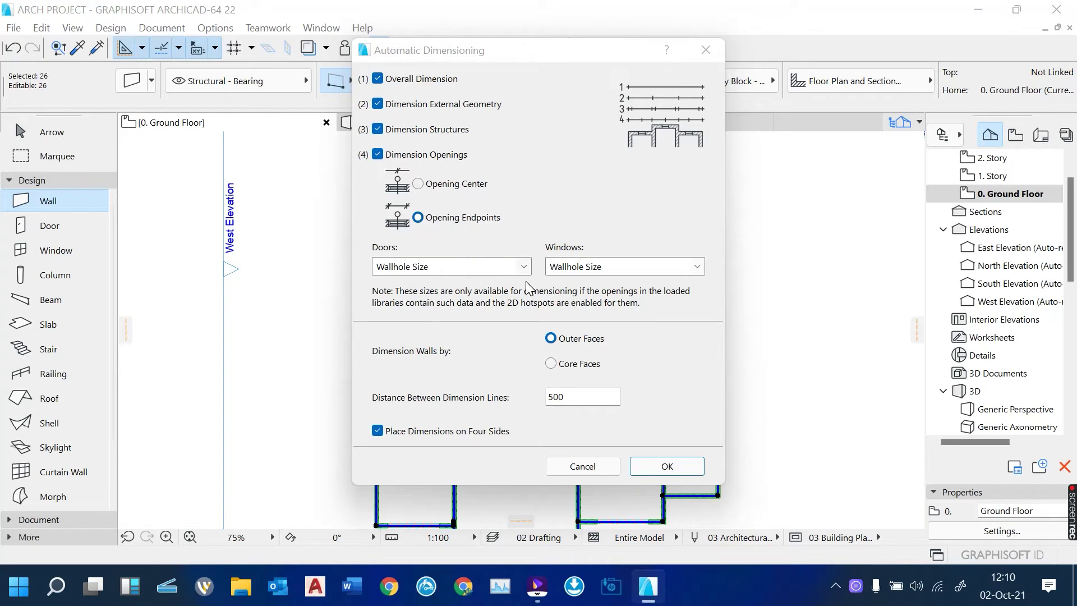
{"action": "left_click", "coordinate": [521, 267]}
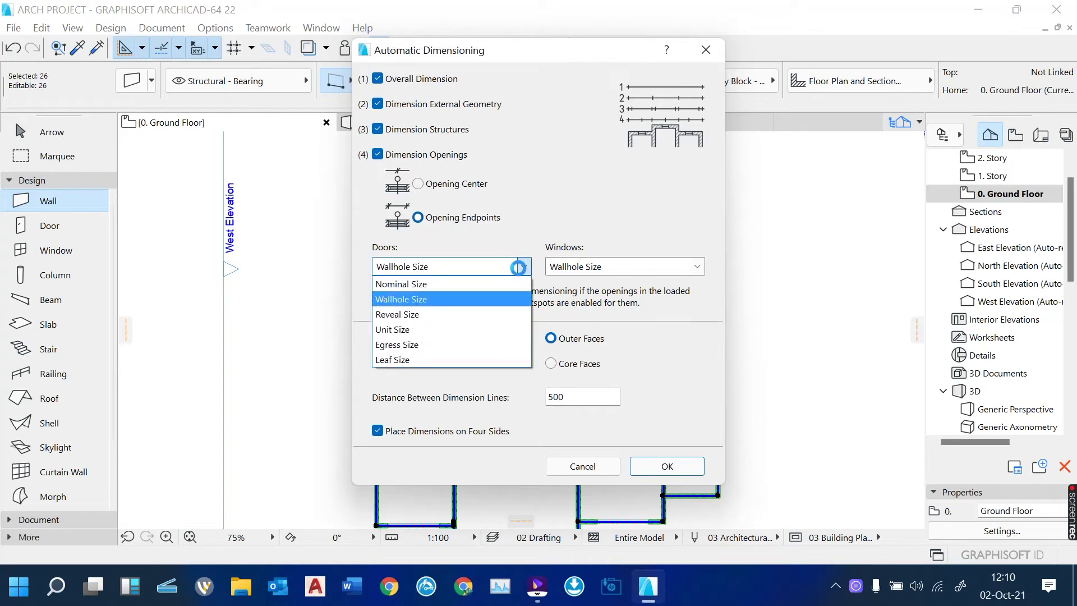
{"action": "left_click", "coordinate": [519, 268]}
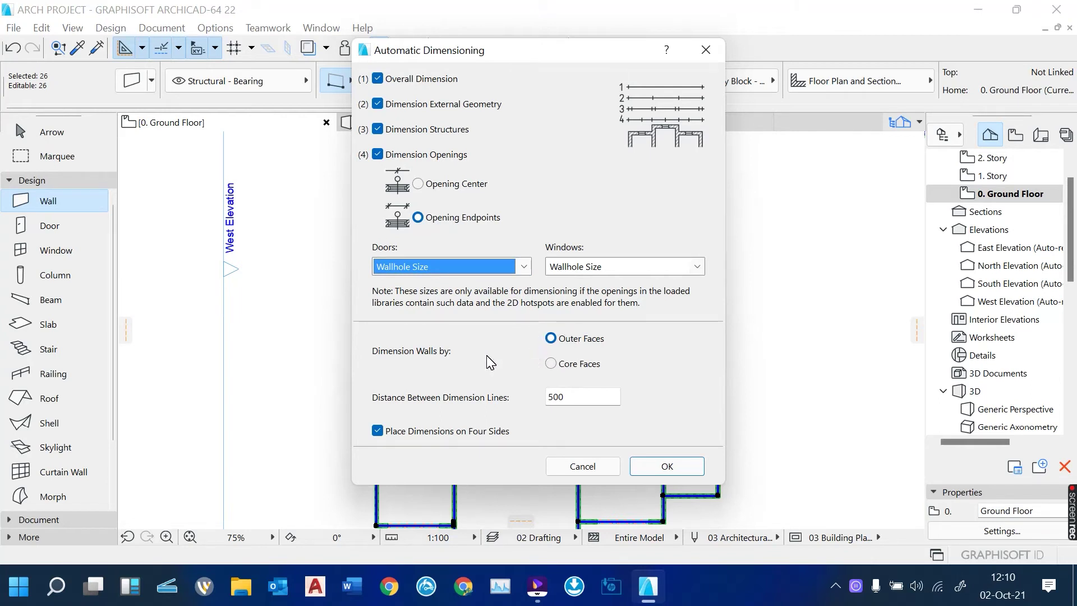
{"action": "left_click", "coordinate": [549, 366]}
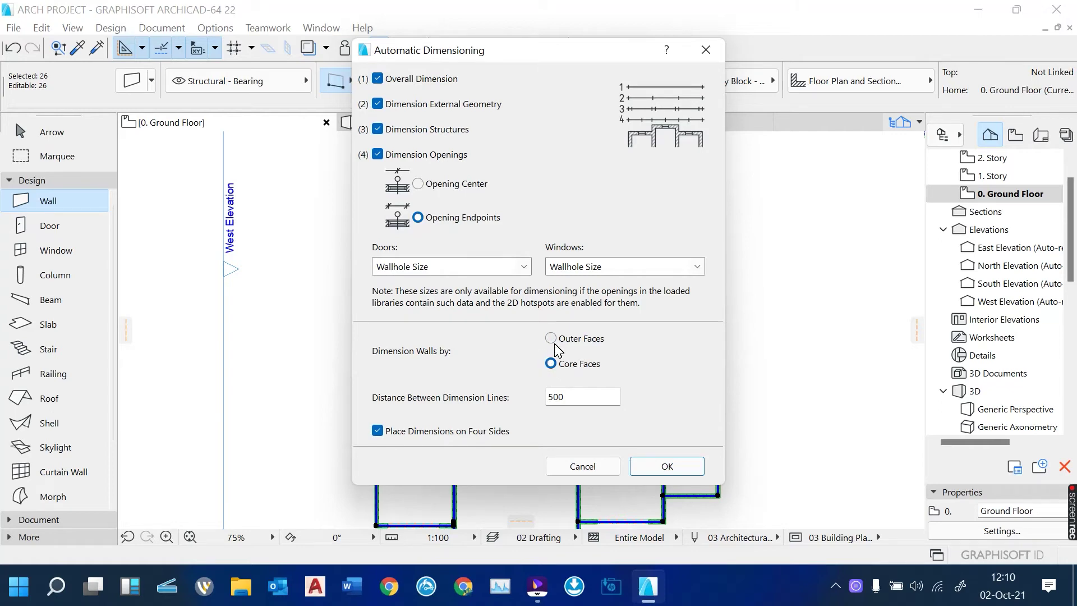
{"action": "left_click", "coordinate": [671, 464]}
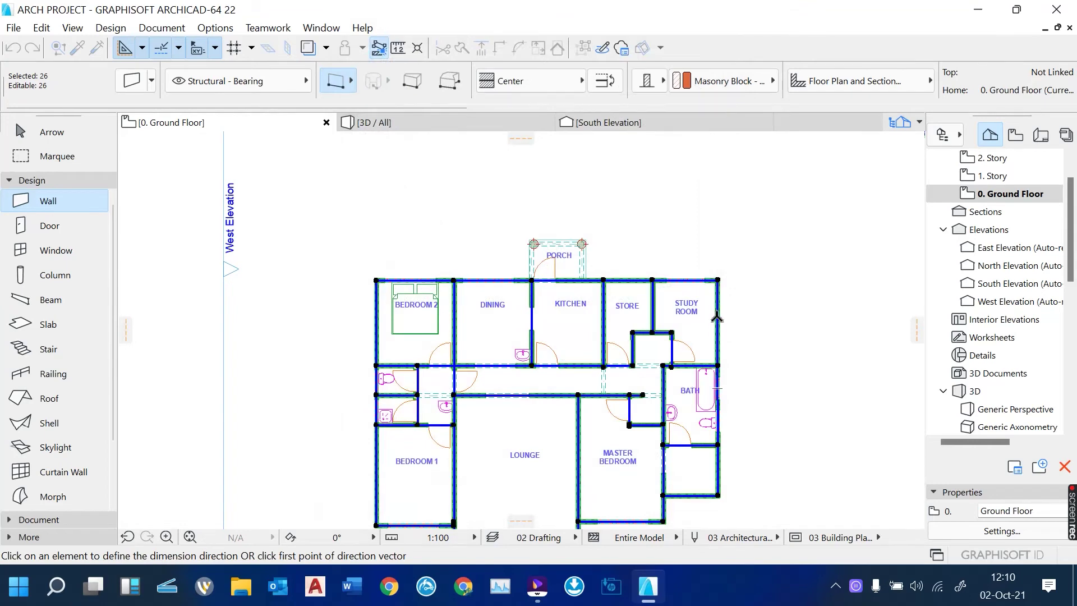
{"action": "left_click", "coordinate": [712, 312]}
{"action": "left_click", "coordinate": [790, 316]}
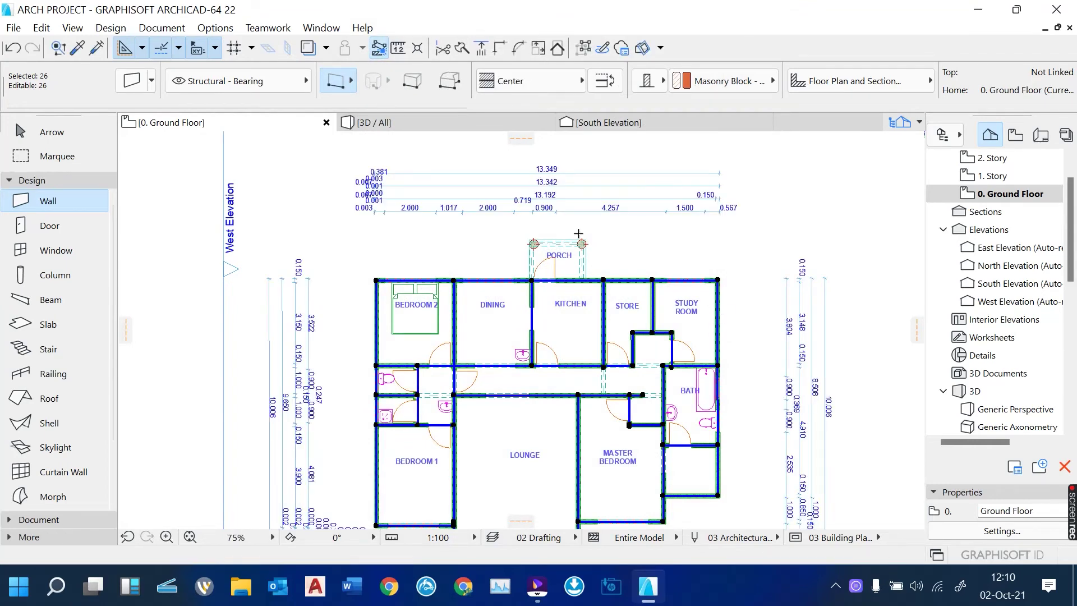
Examine the dimension chains around the plan, especially near Bedroom 1's southwest corner, and clear the wall selection.
{"action": "scroll", "coordinate": [434, 176], "scroll_direction": "up", "scroll_amount": 3}
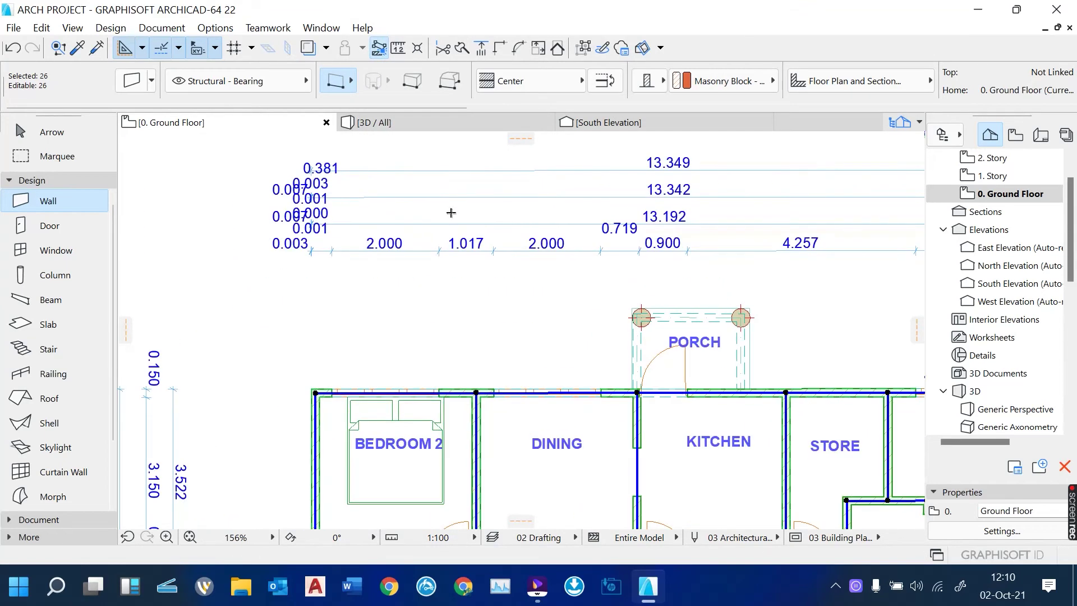
{"action": "scroll", "coordinate": [451, 212], "scroll_direction": "down", "scroll_amount": 5}
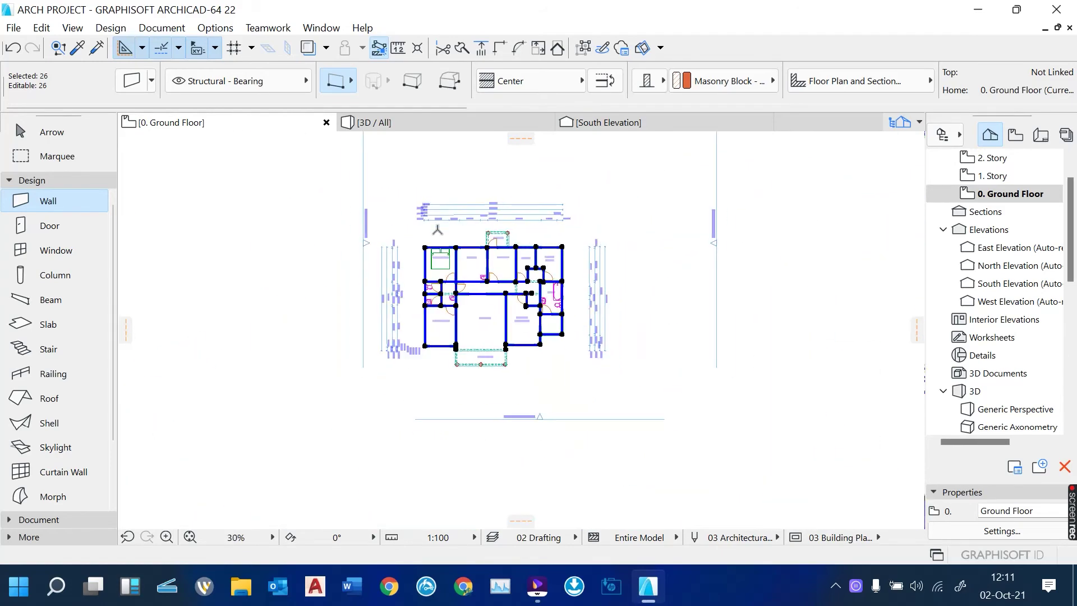
{"action": "scroll", "coordinate": [482, 405], "scroll_direction": "up", "scroll_amount": 2}
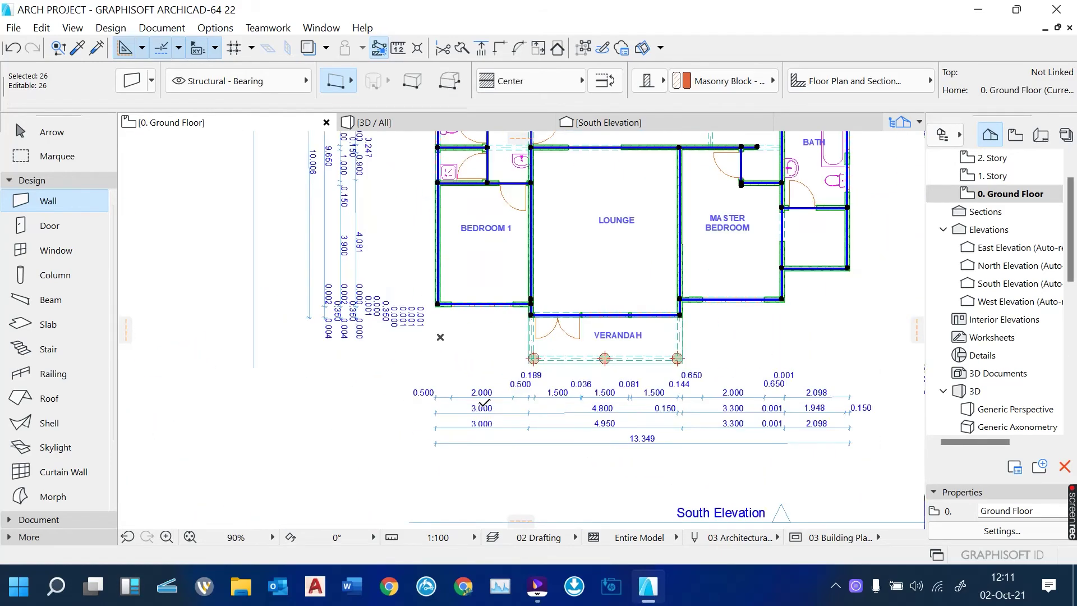
{"action": "scroll", "coordinate": [411, 304], "scroll_direction": "up", "scroll_amount": 3}
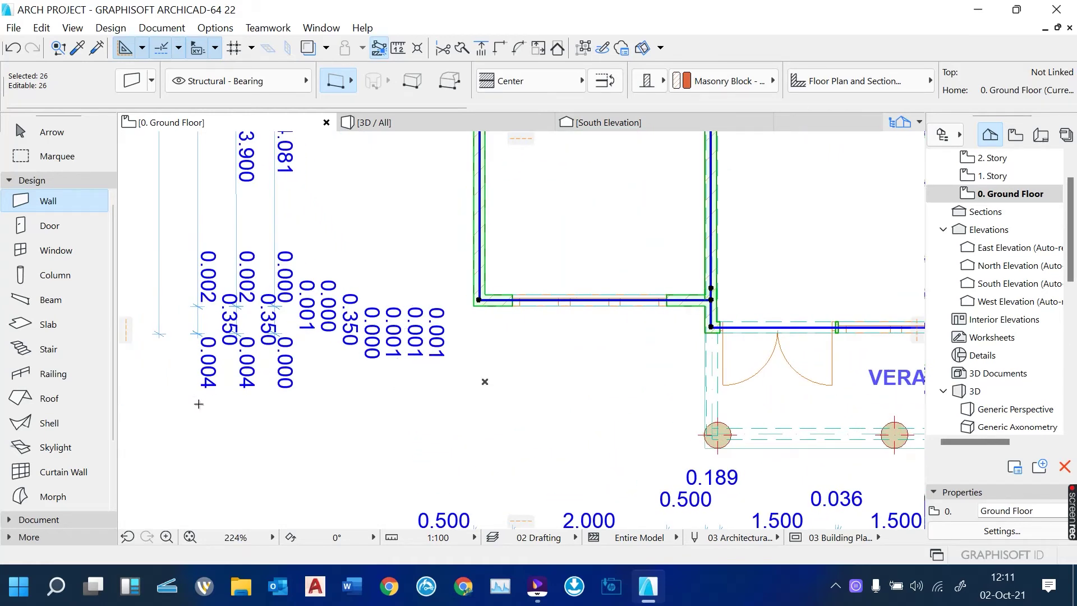
{"action": "scroll", "coordinate": [169, 398], "scroll_direction": "up", "scroll_amount": 2}
{"action": "scroll", "coordinate": [321, 396], "scroll_direction": "down", "scroll_amount": 3}
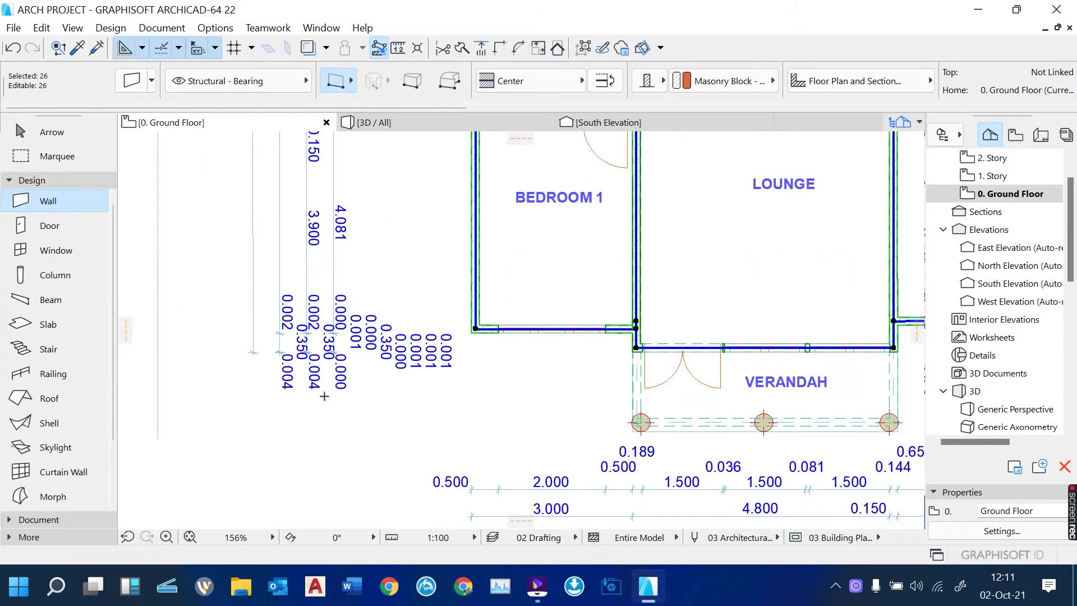
{"action": "scroll", "coordinate": [396, 339], "scroll_direction": "down", "scroll_amount": 3}
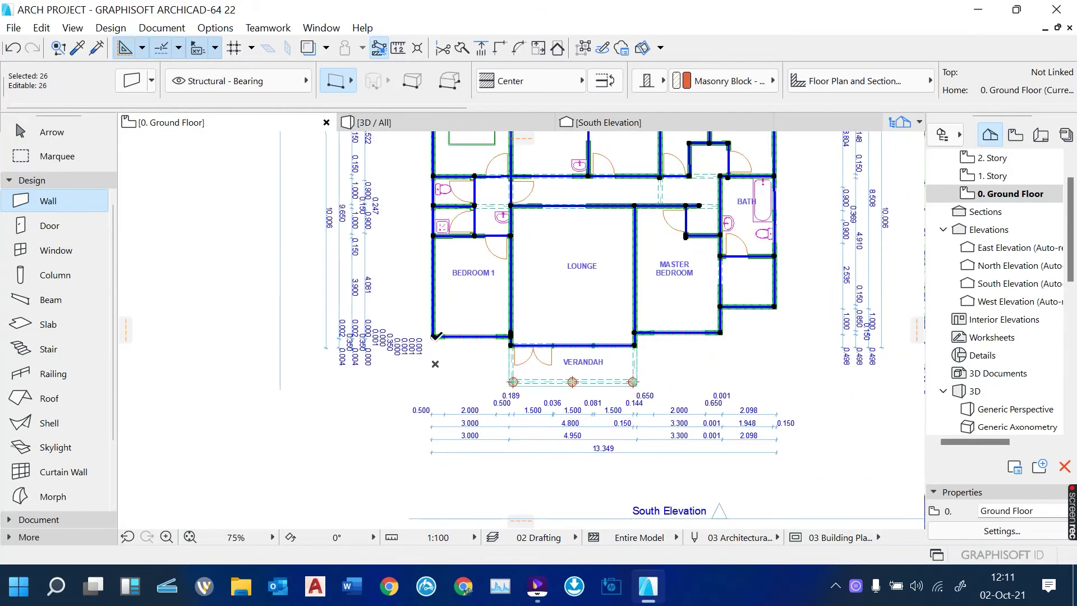
{"action": "scroll", "coordinate": [436, 337], "scroll_direction": "up", "scroll_amount": 1}
{"action": "left_click", "coordinate": [433, 335]}
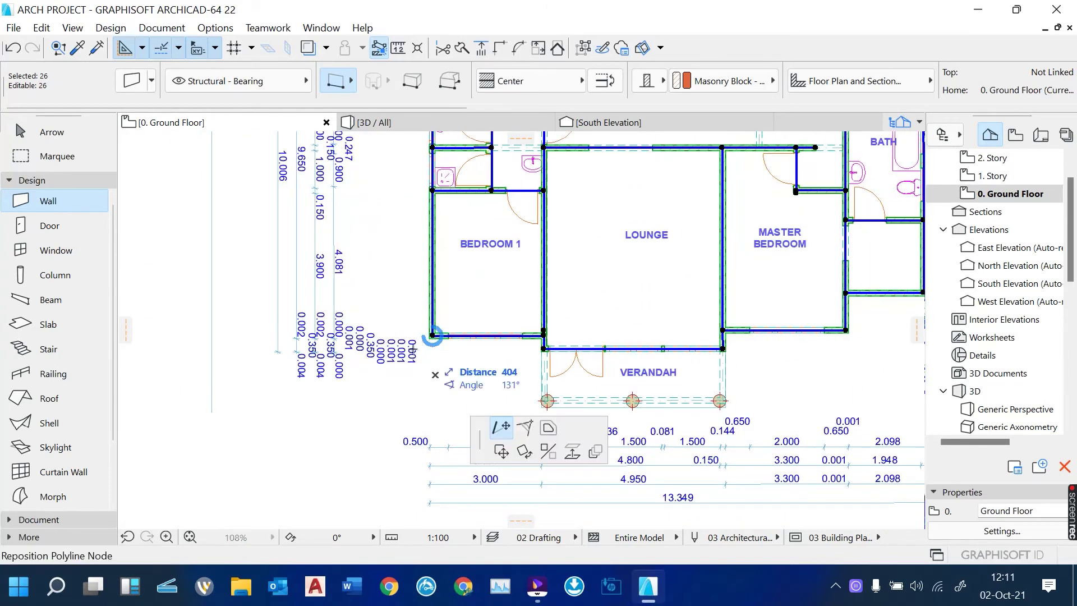
{"action": "key", "text": "Escape"}
{"action": "key", "text": "Escape"}
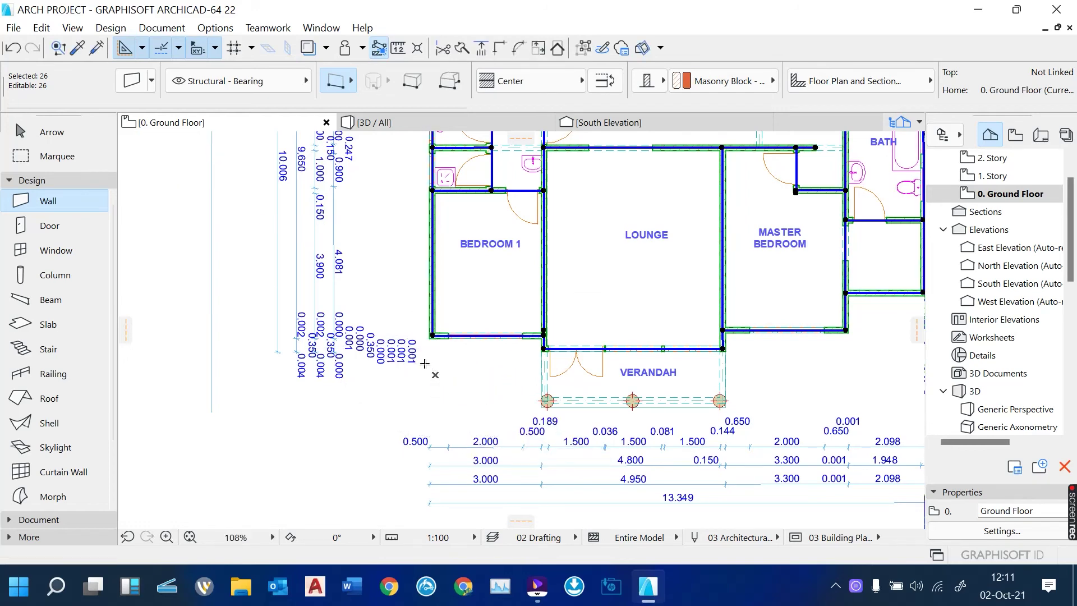
Add a horizontal interior dimension chain through the walls of Bedroom 1, the Lounge, the Master Bedroom and the room south of the Bath.
{"action": "scroll", "coordinate": [494, 294], "scroll_direction": "up", "scroll_amount": 2}
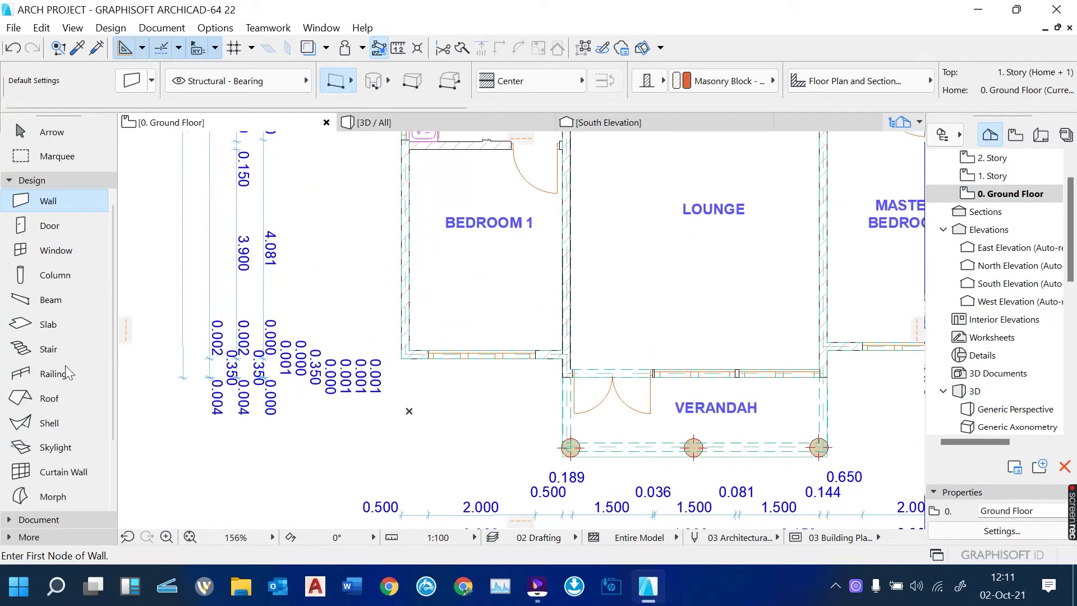
{"action": "left_click", "coordinate": [34, 520]}
{"action": "left_click", "coordinate": [56, 220]}
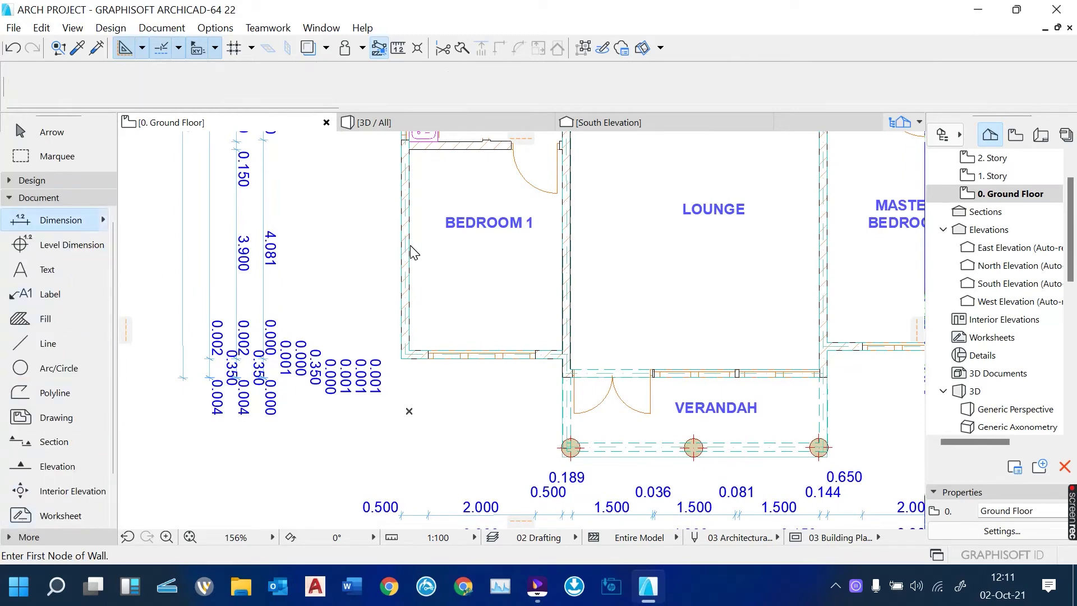
{"action": "scroll", "coordinate": [430, 319], "scroll_direction": "up", "scroll_amount": 3}
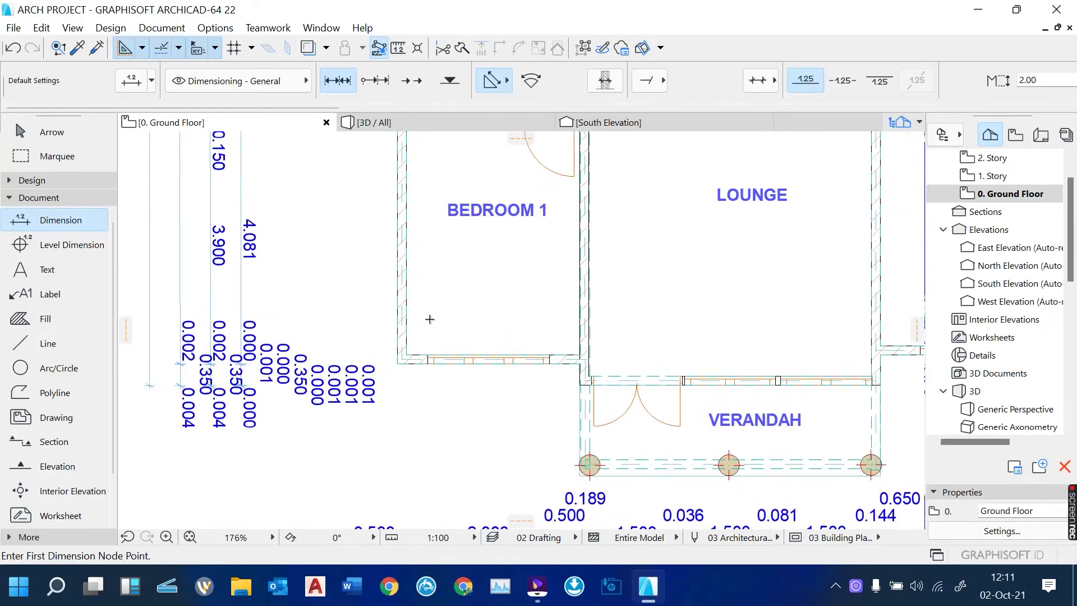
{"action": "left_click", "coordinate": [395, 256]}
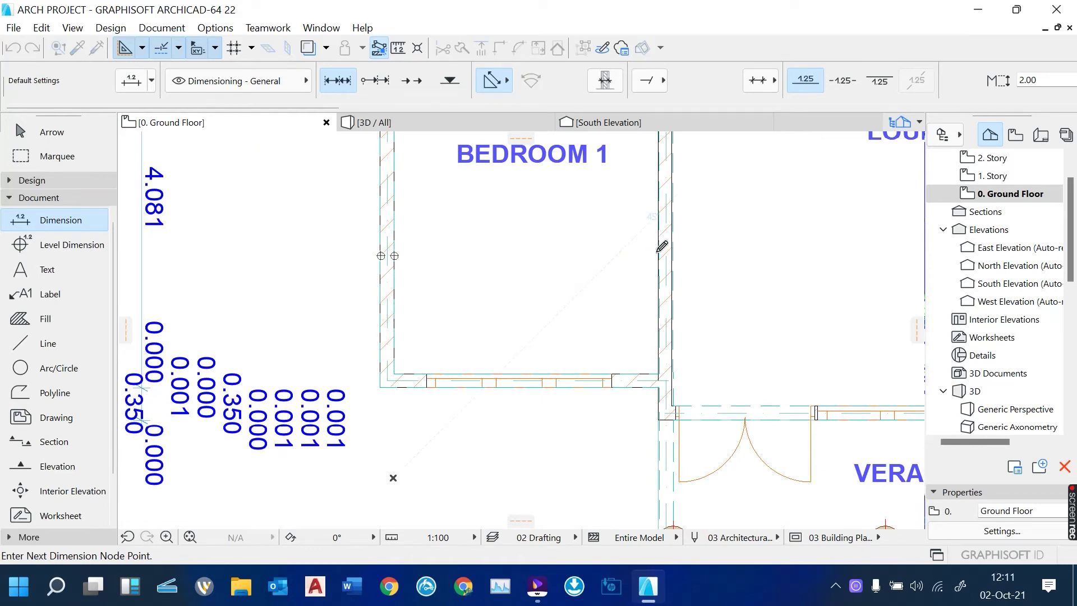
{"action": "scroll", "coordinate": [500, 320], "scroll_direction": "down", "scroll_amount": 5}
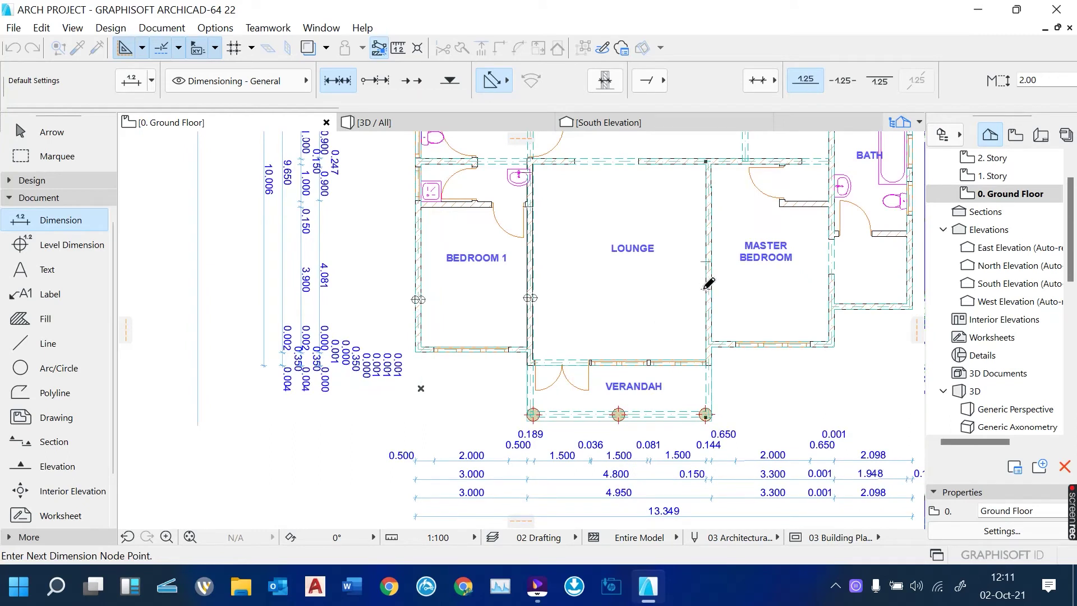
{"action": "left_click", "coordinate": [831, 291]}
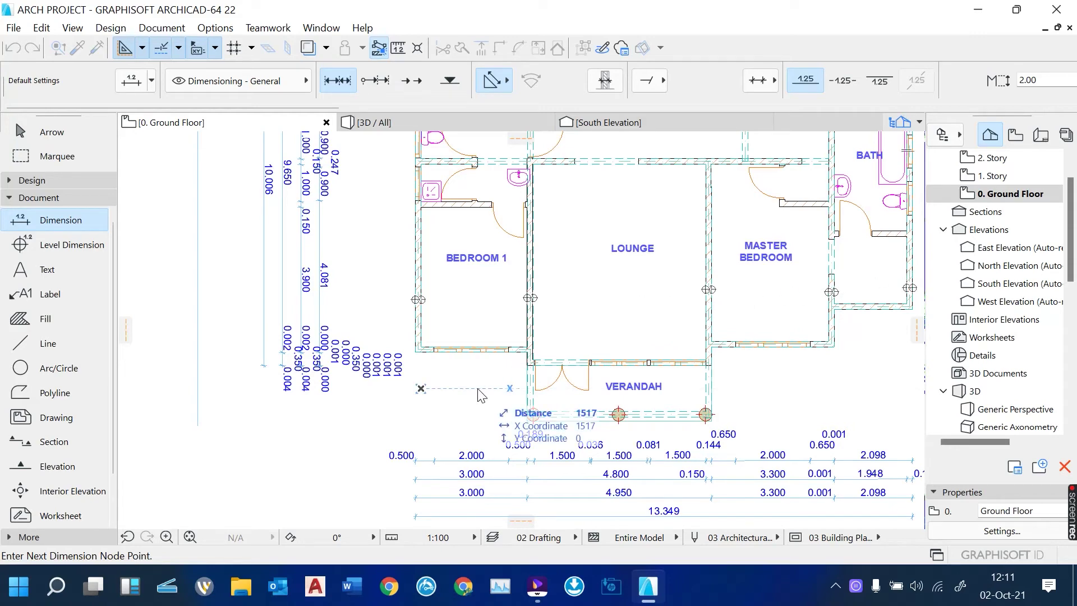
{"action": "right_click", "coordinate": [479, 387]}
{"action": "left_click", "coordinate": [581, 517]}
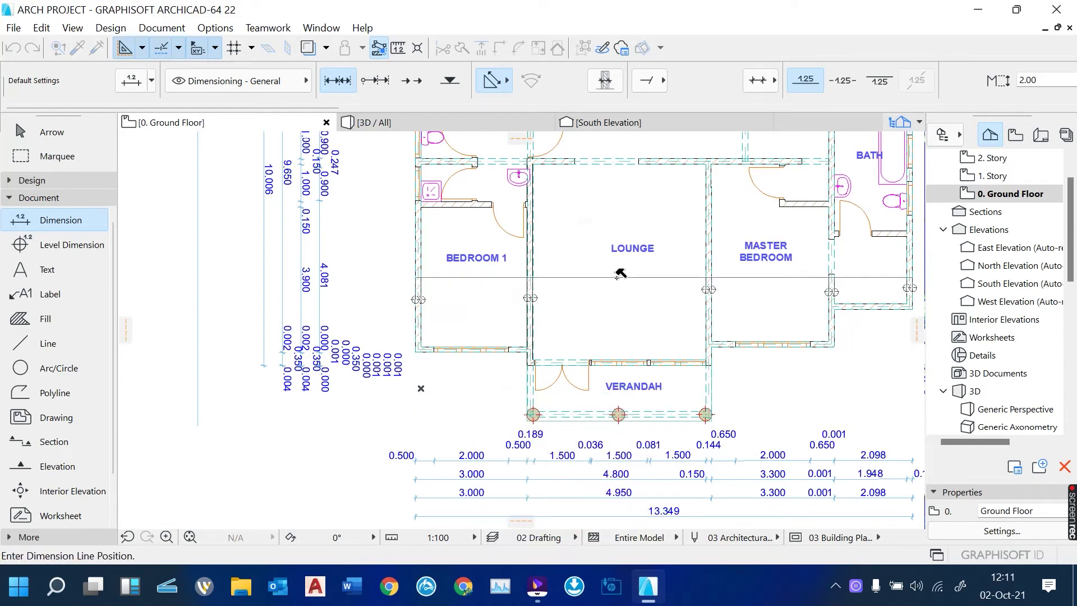
{"action": "left_click", "coordinate": [617, 277]}
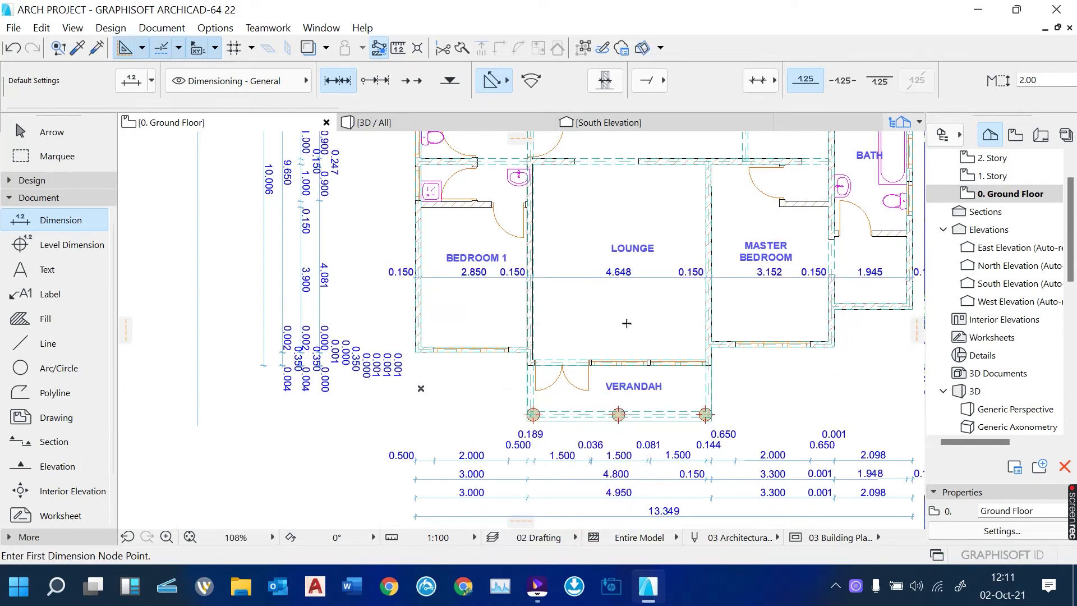
{"action": "scroll", "coordinate": [627, 317], "scroll_direction": "down", "scroll_amount": 3}
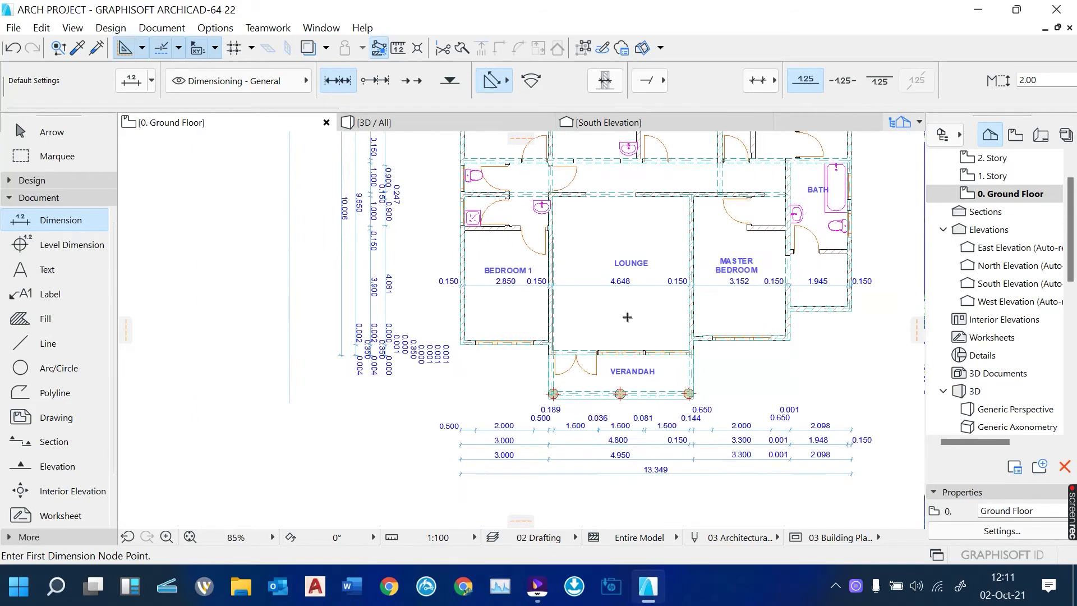
{"action": "scroll", "coordinate": [595, 172], "scroll_direction": "up", "scroll_amount": 2}
{"action": "scroll", "coordinate": [595, 172], "scroll_direction": "up", "scroll_amount": 3}
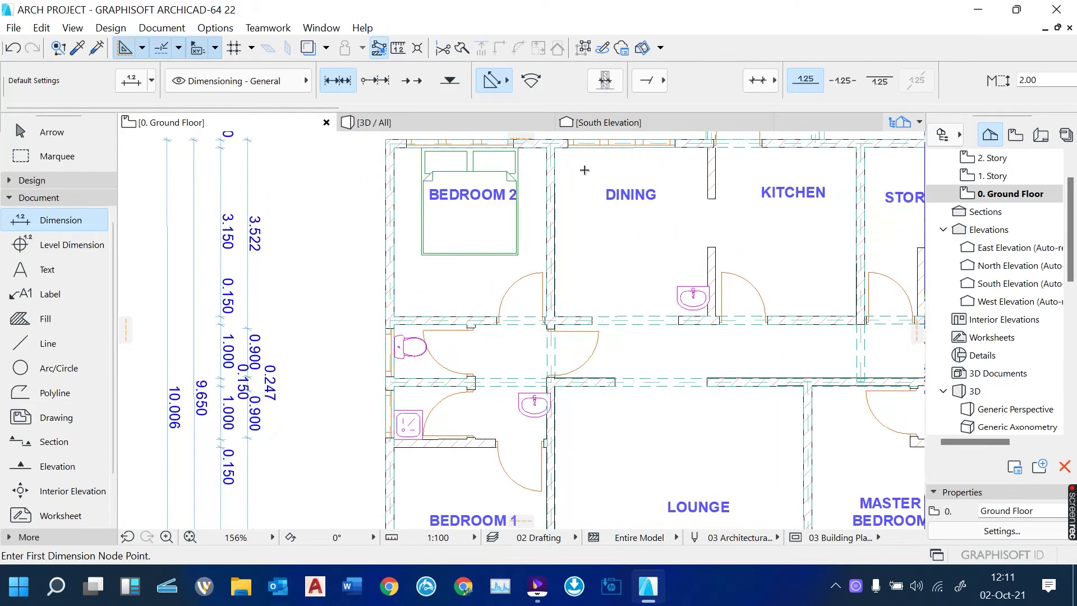
Add a horizontal interior dimension chain through the walls of Bedroom 2, Dining, Kitchen, Store and Study Room.
{"action": "left_click", "coordinate": [395, 266]}
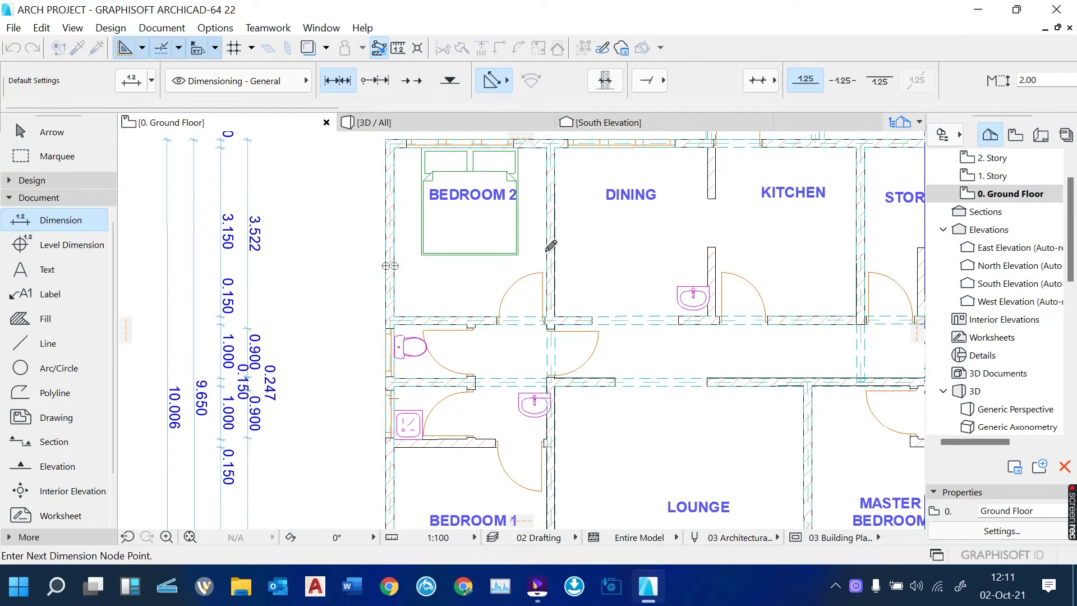
{"action": "scroll", "coordinate": [584, 283], "scroll_direction": "down", "scroll_amount": 2}
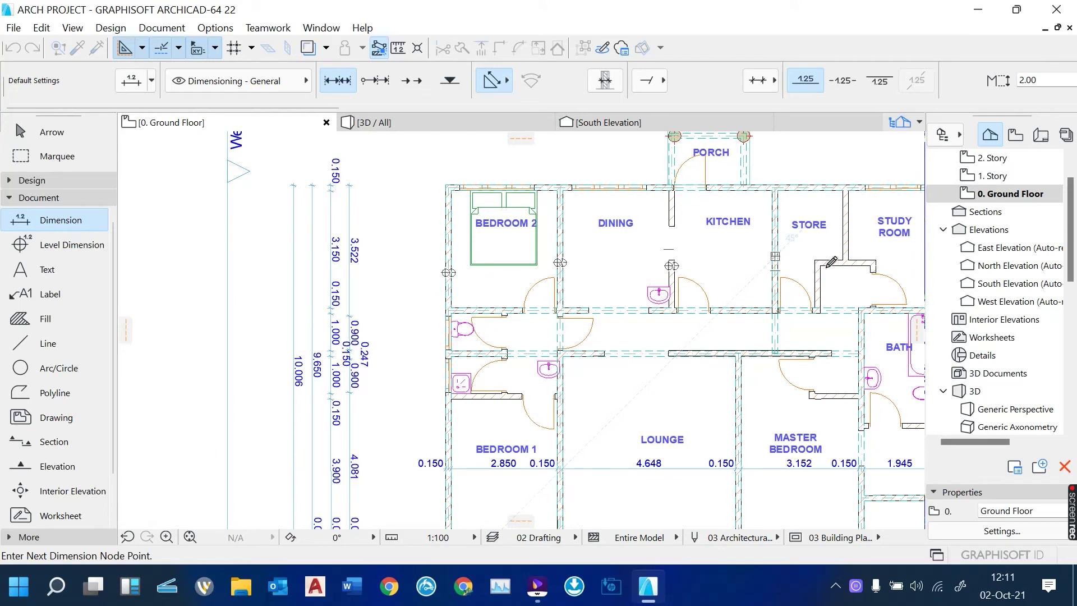
{"action": "scroll", "coordinate": [652, 307], "scroll_direction": "down", "scroll_amount": 1}
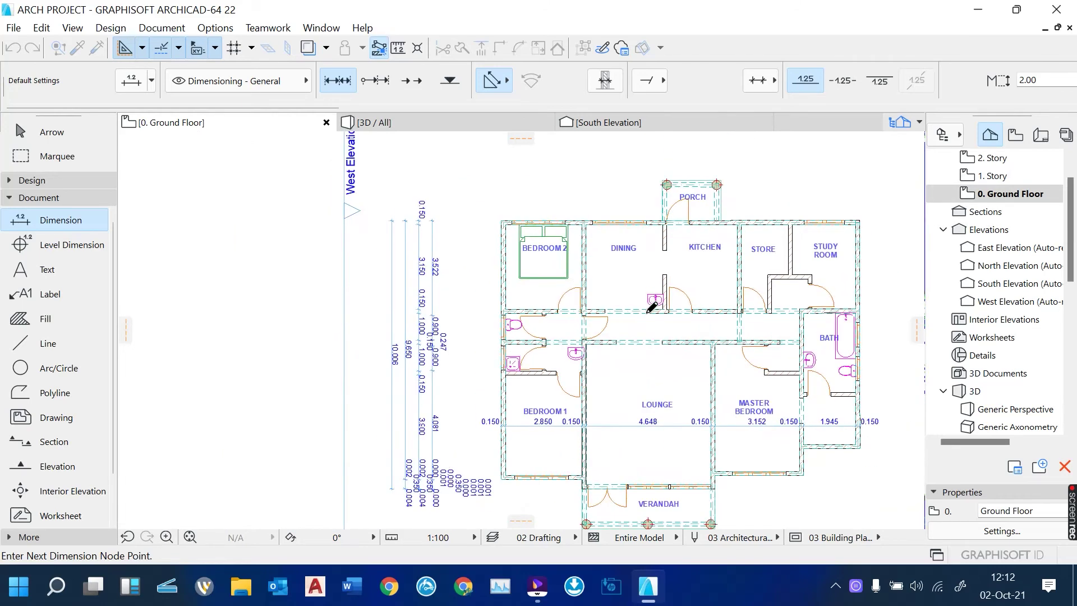
{"action": "scroll", "coordinate": [808, 278], "scroll_direction": "up", "scroll_amount": 2}
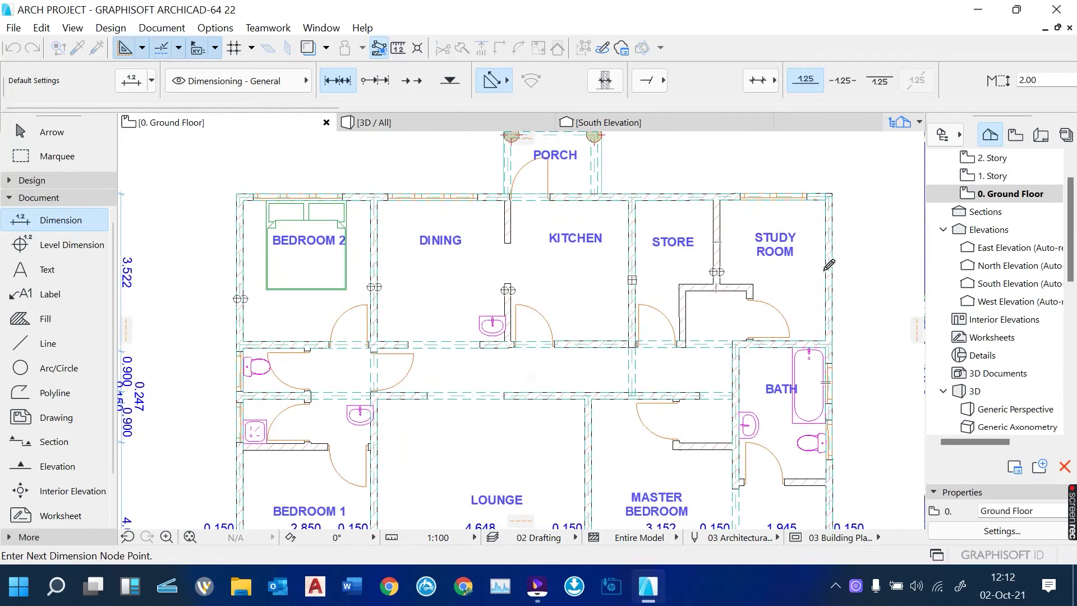
{"action": "right_click", "coordinate": [784, 272]}
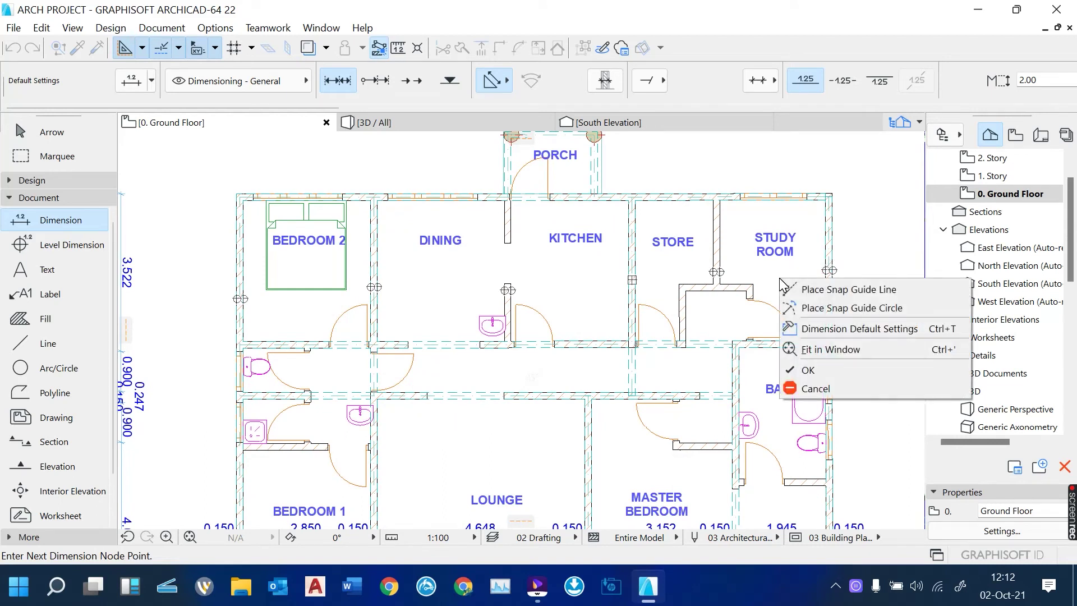
{"action": "left_click", "coordinate": [833, 366]}
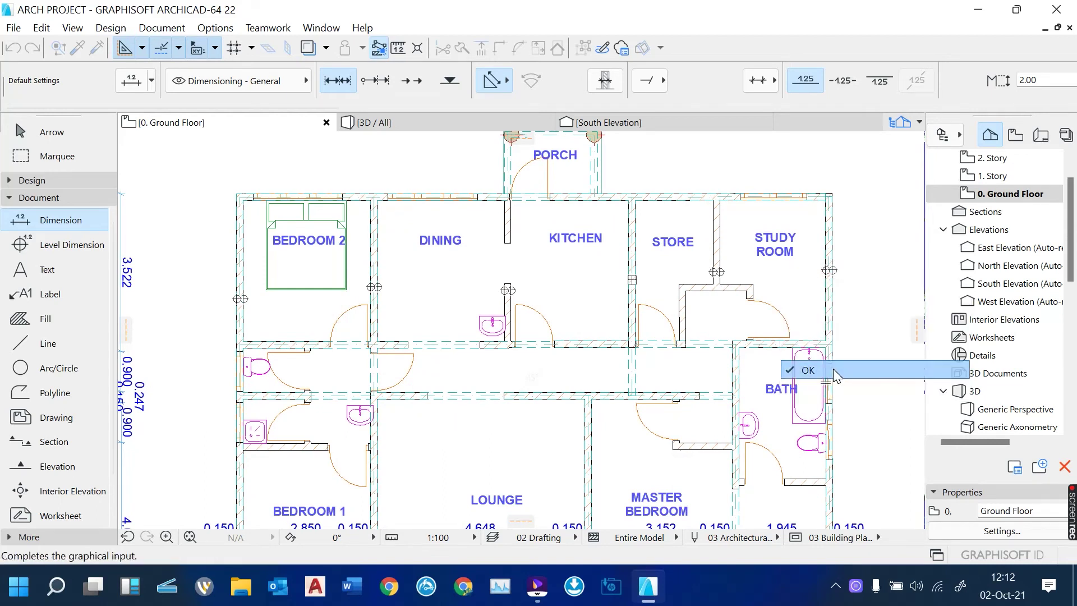
{"action": "left_click", "coordinate": [585, 276]}
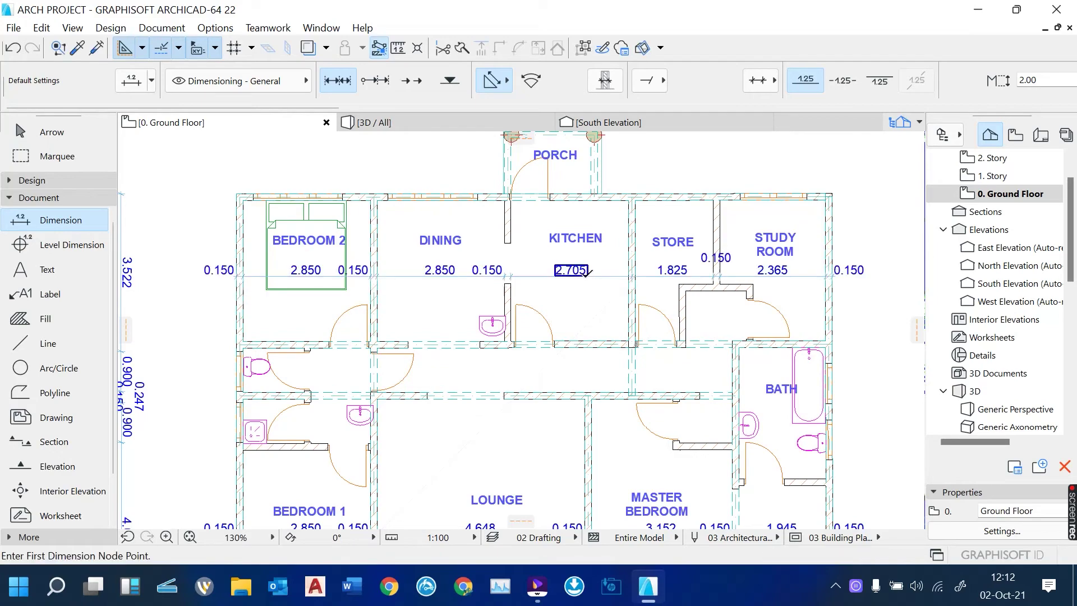
Add a vertical dimension chain across the corridor from the Dining and Kitchen's south wall to the Lounge's north wall, including both wall thicknesses.
{"action": "scroll", "coordinate": [525, 301], "scroll_direction": "down", "scroll_amount": 3}
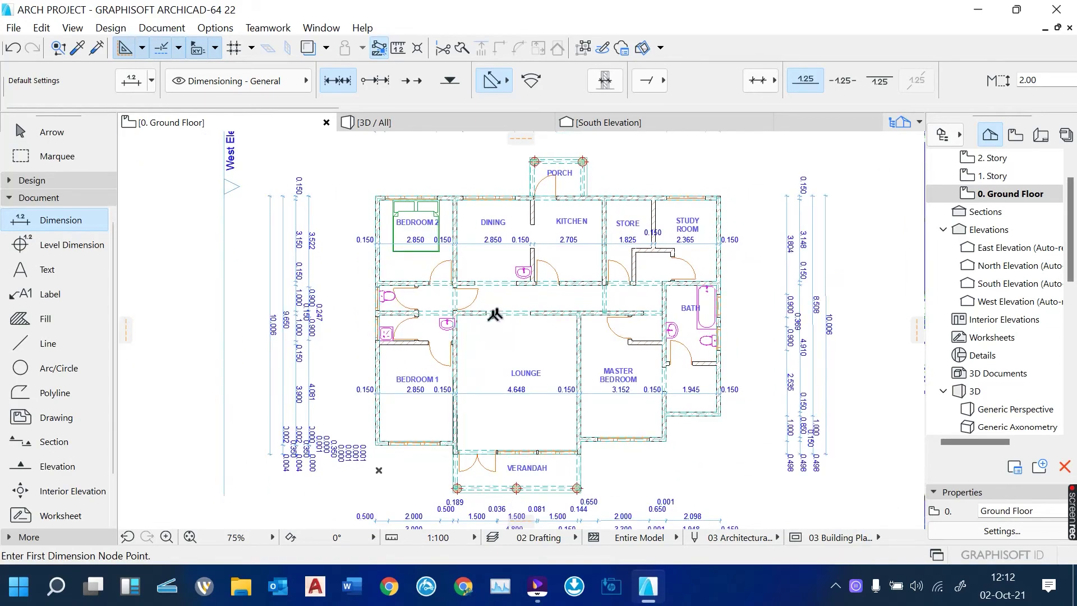
{"action": "scroll", "coordinate": [475, 329], "scroll_direction": "up", "scroll_amount": 4}
{"action": "scroll", "coordinate": [475, 328], "scroll_direction": "up", "scroll_amount": 2}
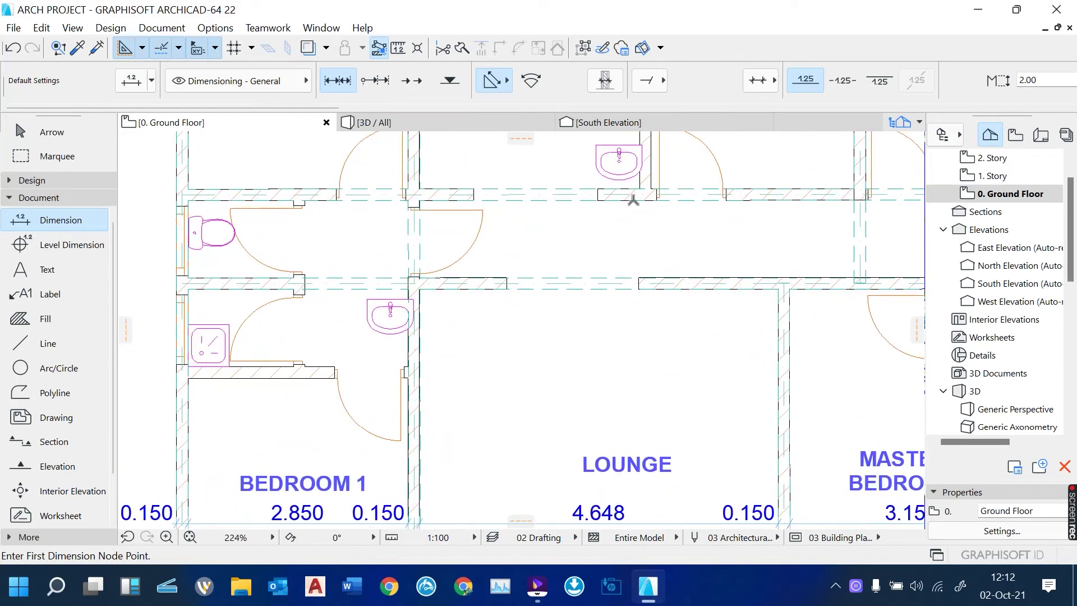
{"action": "left_click", "coordinate": [642, 200]}
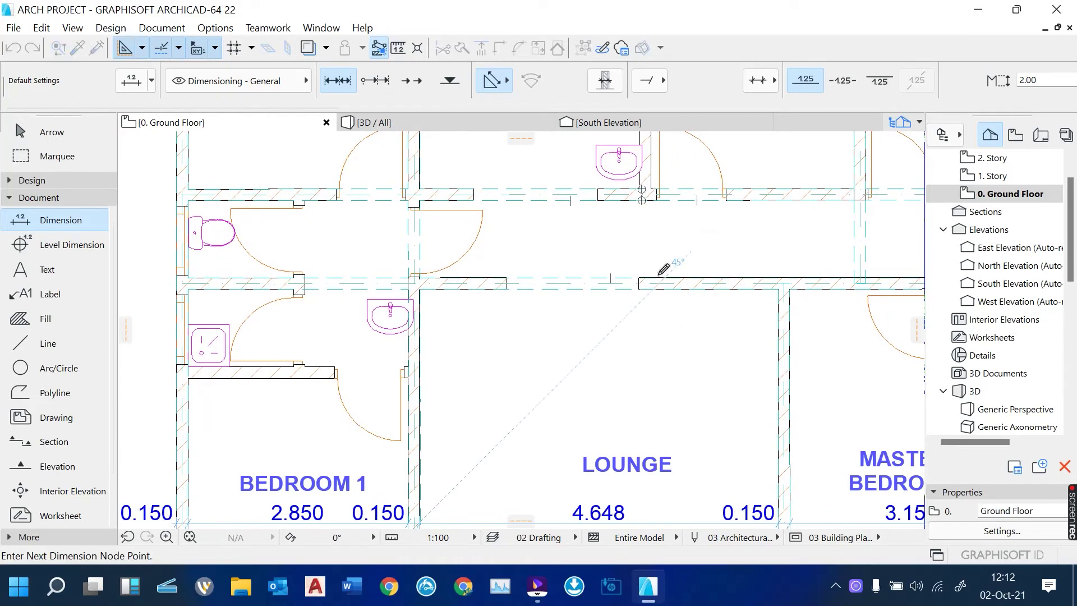
{"action": "left_click", "coordinate": [659, 277]}
{"action": "right_click", "coordinate": [643, 232]}
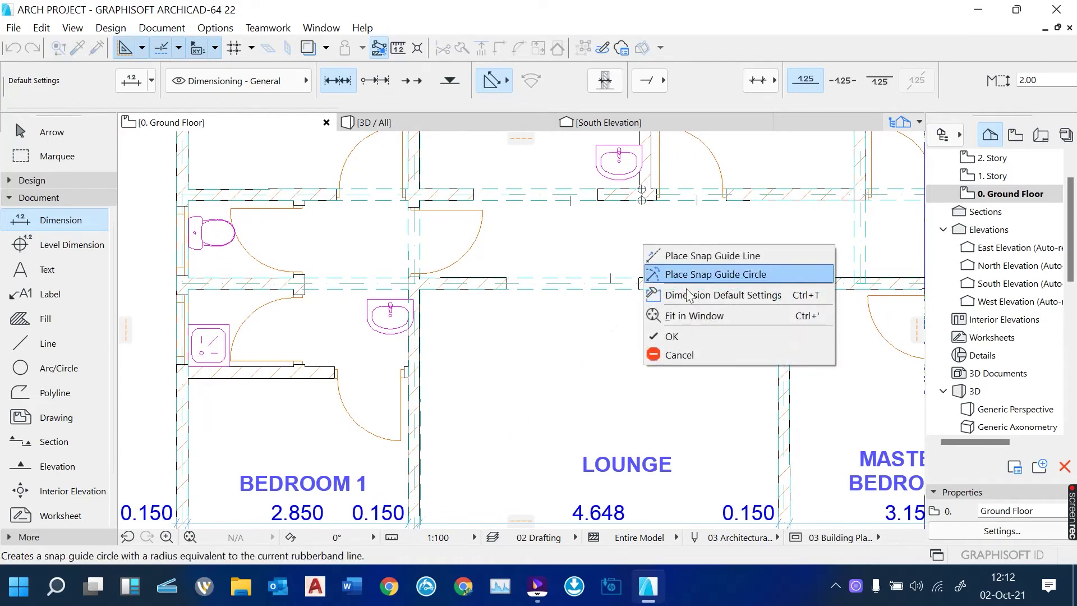
{"action": "left_click", "coordinate": [695, 331]}
{"action": "left_click", "coordinate": [640, 227]}
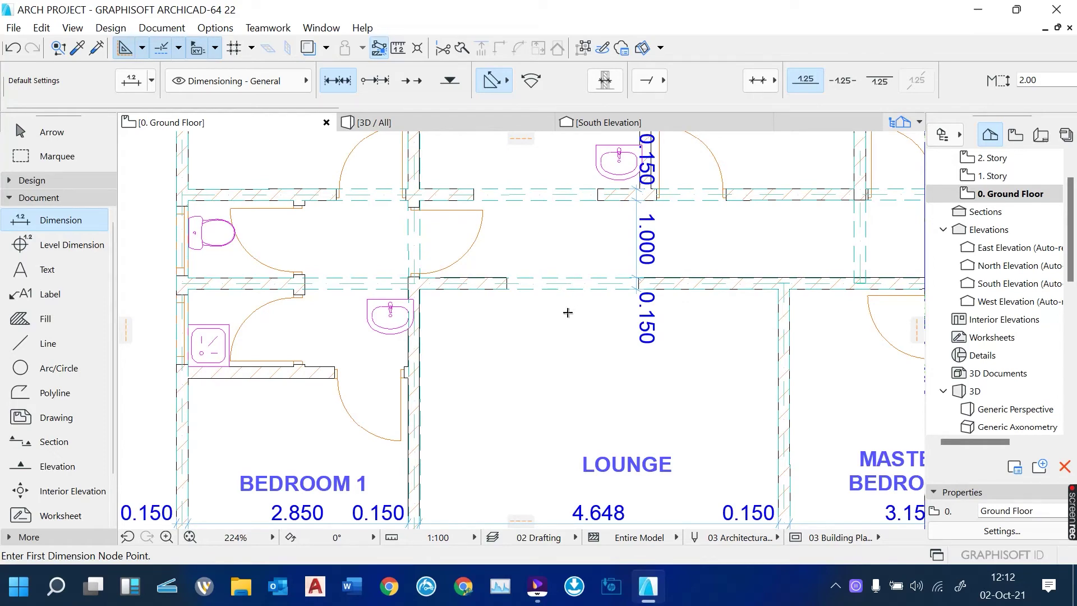
Dimension the Lounge's depth vertically, from the window wall at the Verandah to the Lounge's north wall.
{"action": "scroll", "coordinate": [568, 313], "scroll_direction": "down", "scroll_amount": 5}
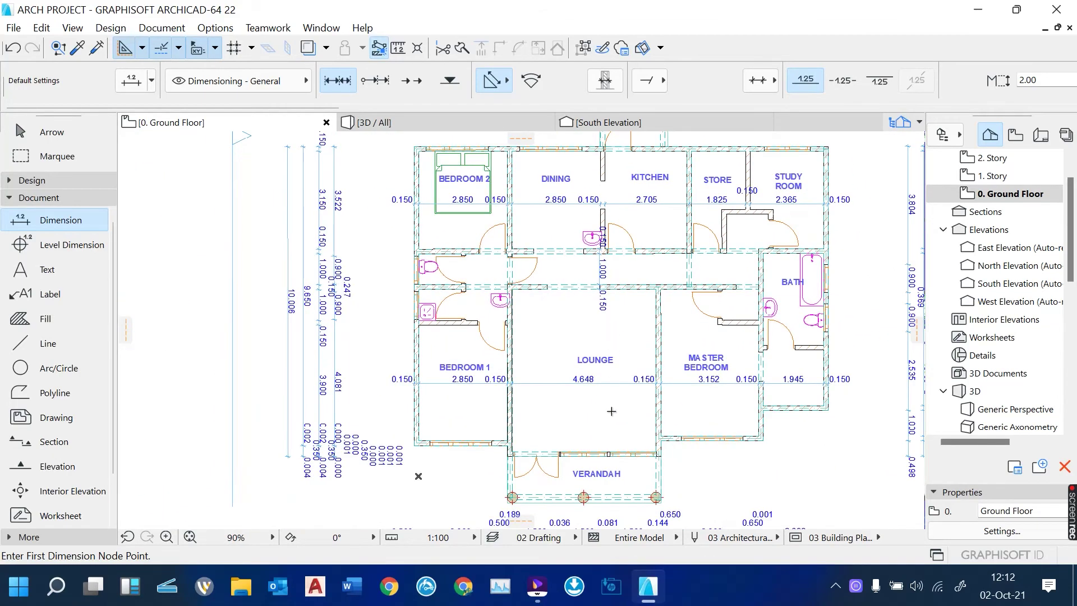
{"action": "scroll", "coordinate": [612, 444], "scroll_direction": "up", "scroll_amount": 6}
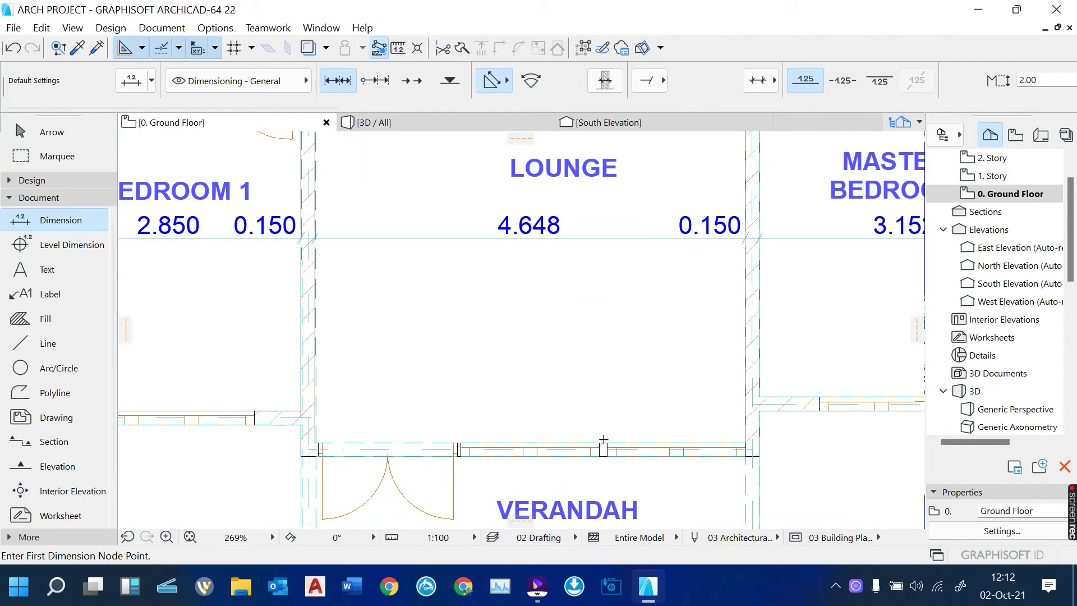
{"action": "left_click", "coordinate": [603, 443]}
{"action": "scroll", "coordinate": [608, 440], "scroll_direction": "down", "scroll_amount": 3}
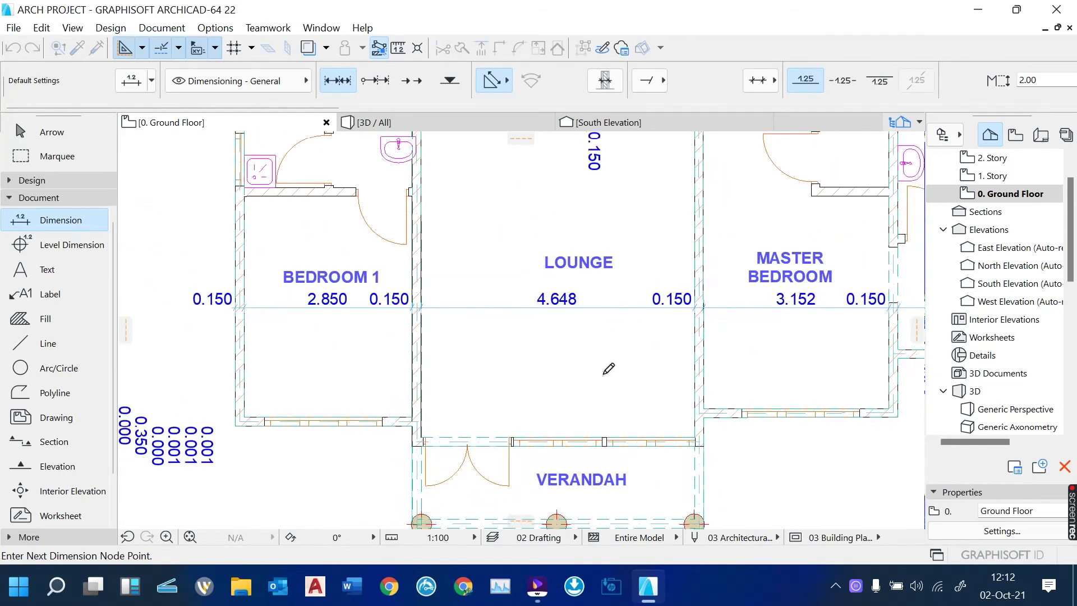
{"action": "scroll", "coordinate": [613, 240], "scroll_direction": "down", "scroll_amount": 2}
{"action": "scroll", "coordinate": [615, 234], "scroll_direction": "up", "scroll_amount": 4}
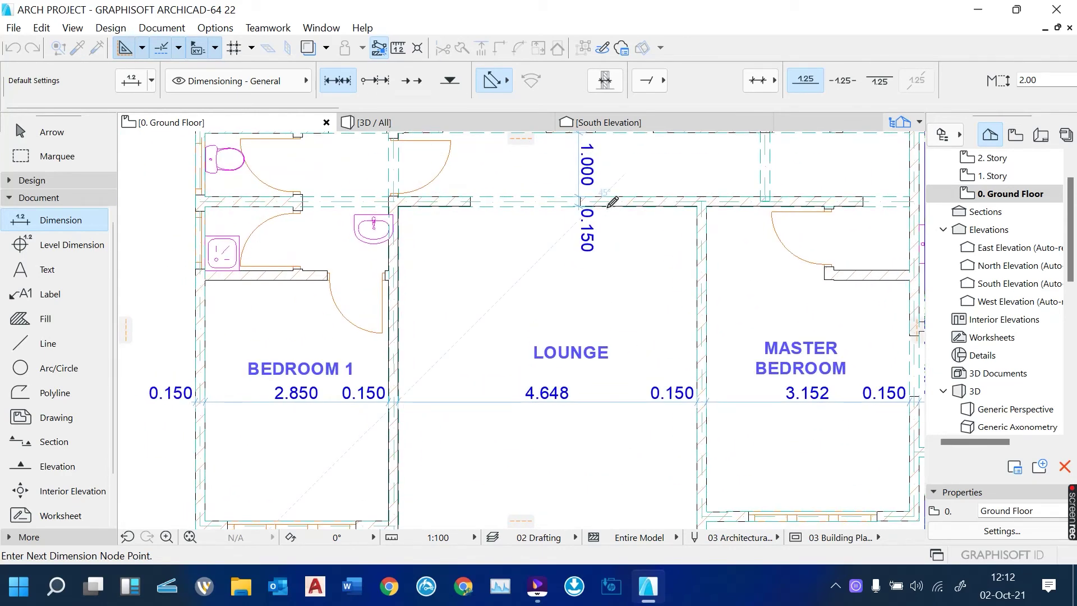
{"action": "left_click", "coordinate": [608, 206]}
{"action": "right_click", "coordinate": [618, 273]}
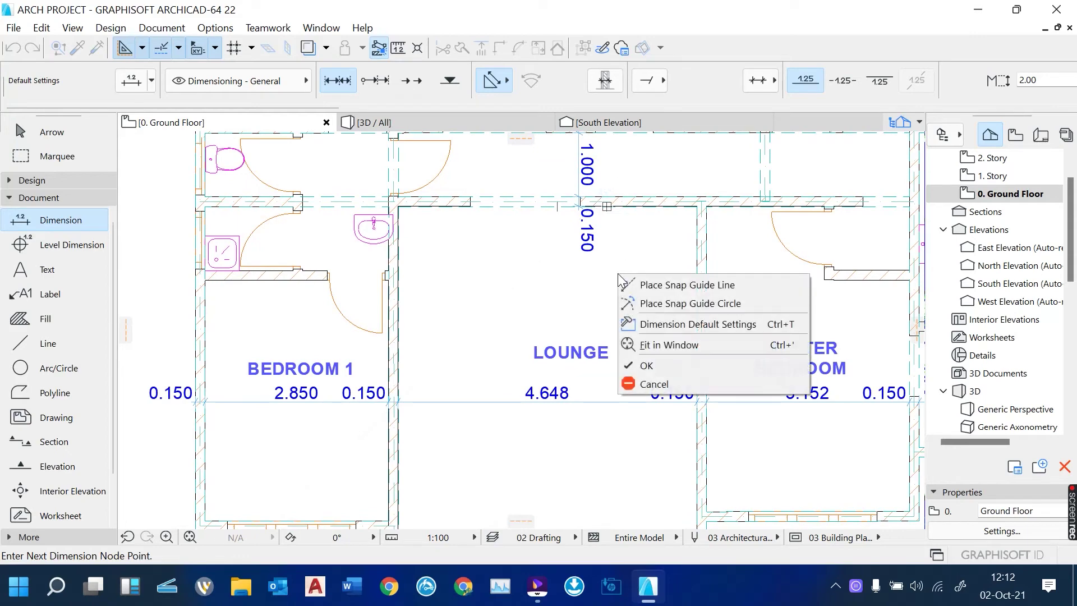
{"action": "left_click", "coordinate": [645, 364]}
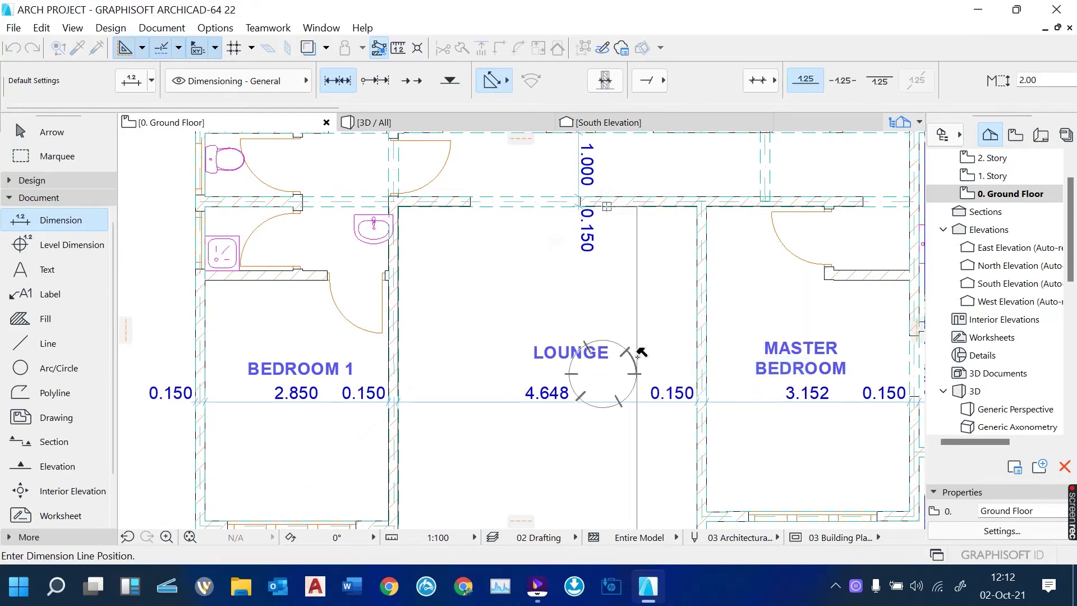
{"action": "left_click", "coordinate": [638, 354]}
Examine the interior and exterior dimensions across the whole ground floor plan, including those around the Bath and the east side.
{"action": "scroll", "coordinate": [628, 354], "scroll_direction": "down", "scroll_amount": 3}
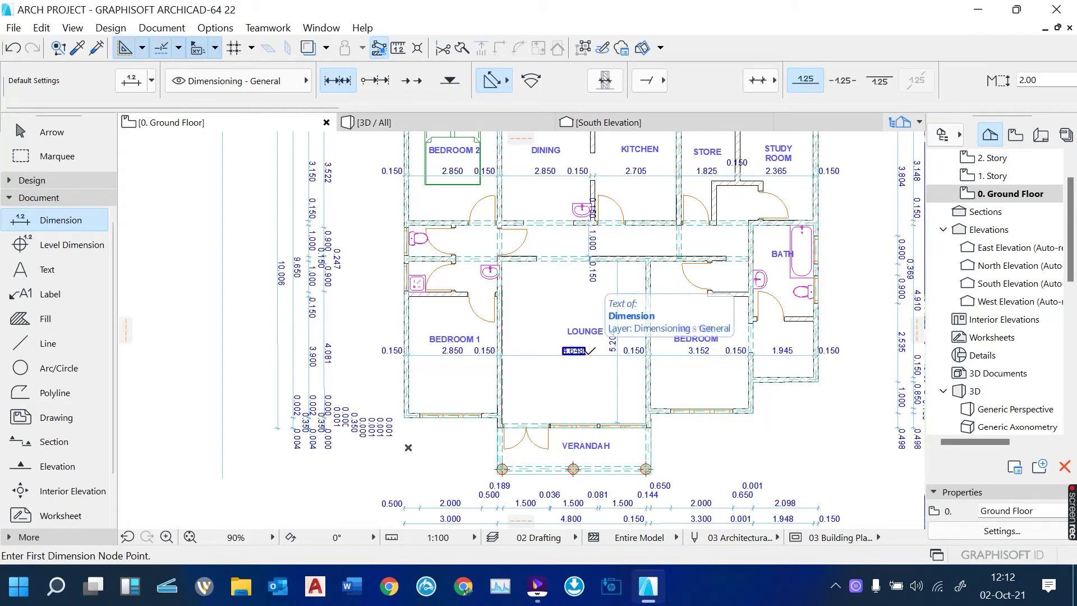
{"action": "scroll", "coordinate": [585, 350], "scroll_direction": "down", "scroll_amount": 2}
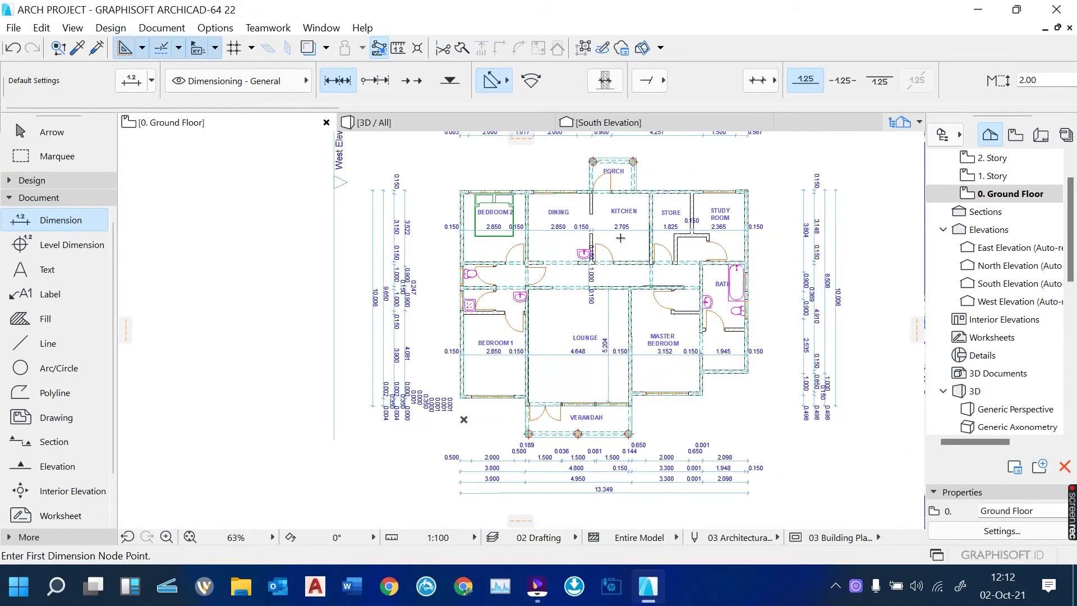
{"action": "scroll", "coordinate": [638, 215], "scroll_direction": "up", "scroll_amount": 2}
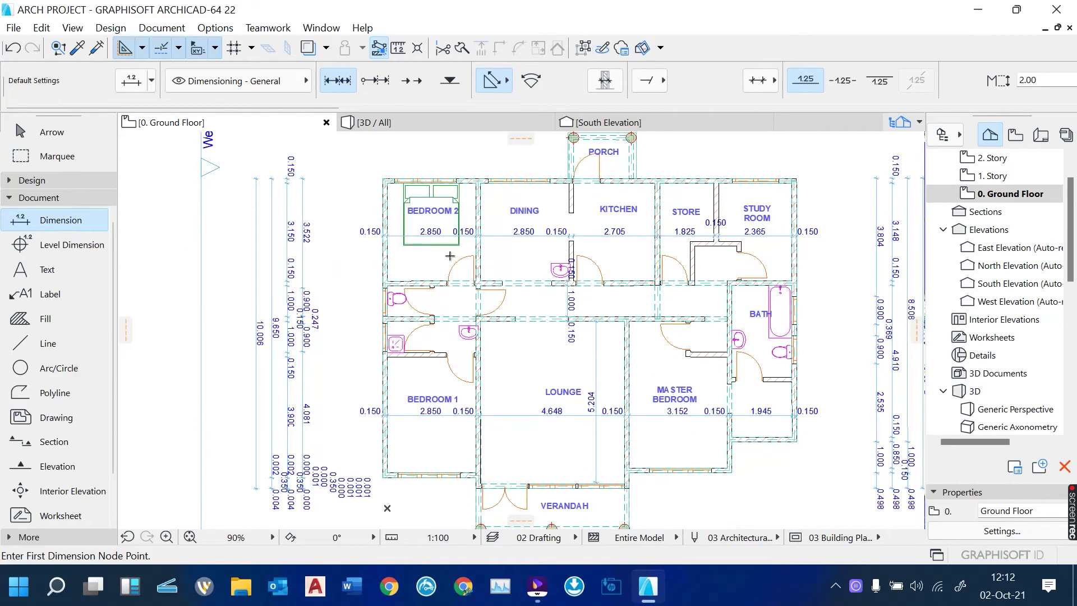
{"action": "scroll", "coordinate": [462, 275], "scroll_direction": "down", "scroll_amount": 4}
{"action": "scroll", "coordinate": [570, 300], "scroll_direction": "up", "scroll_amount": 4}
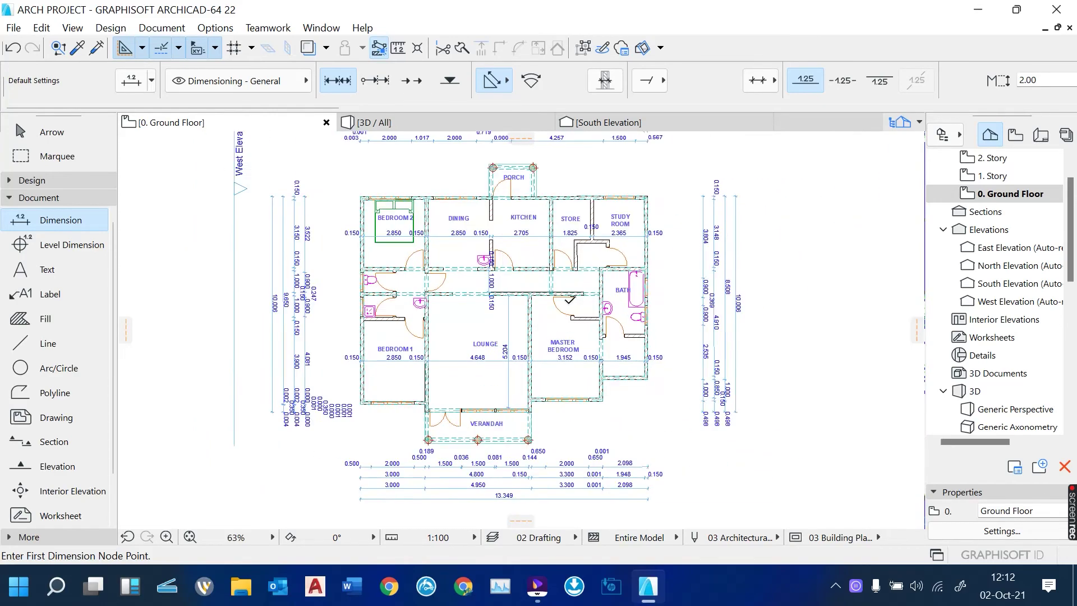
{"action": "scroll", "coordinate": [780, 323], "scroll_direction": "up", "scroll_amount": 3}
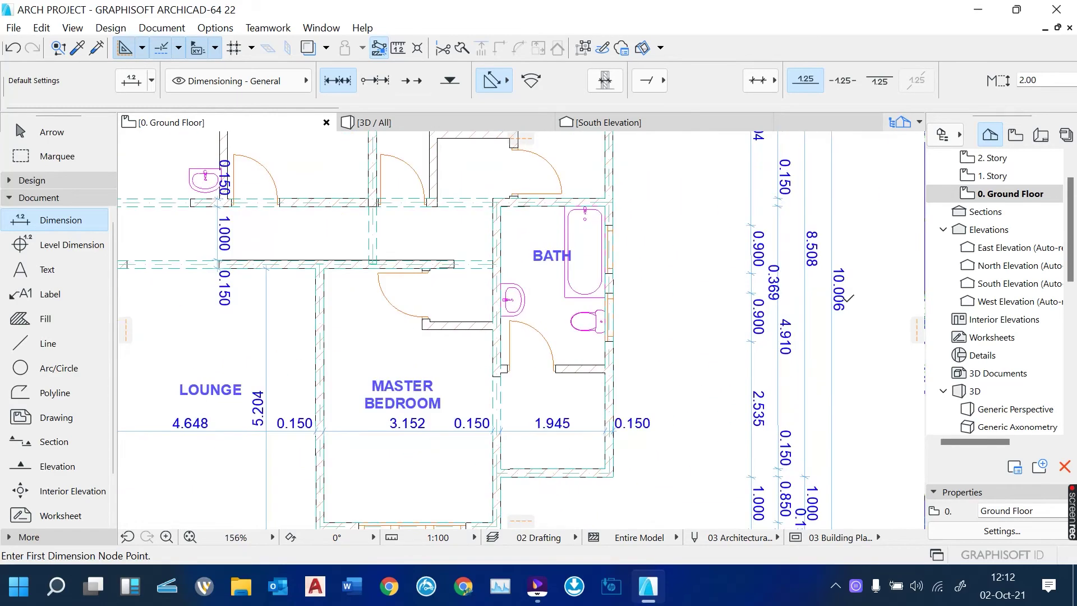
{"action": "scroll", "coordinate": [662, 311], "scroll_direction": "down", "scroll_amount": 4}
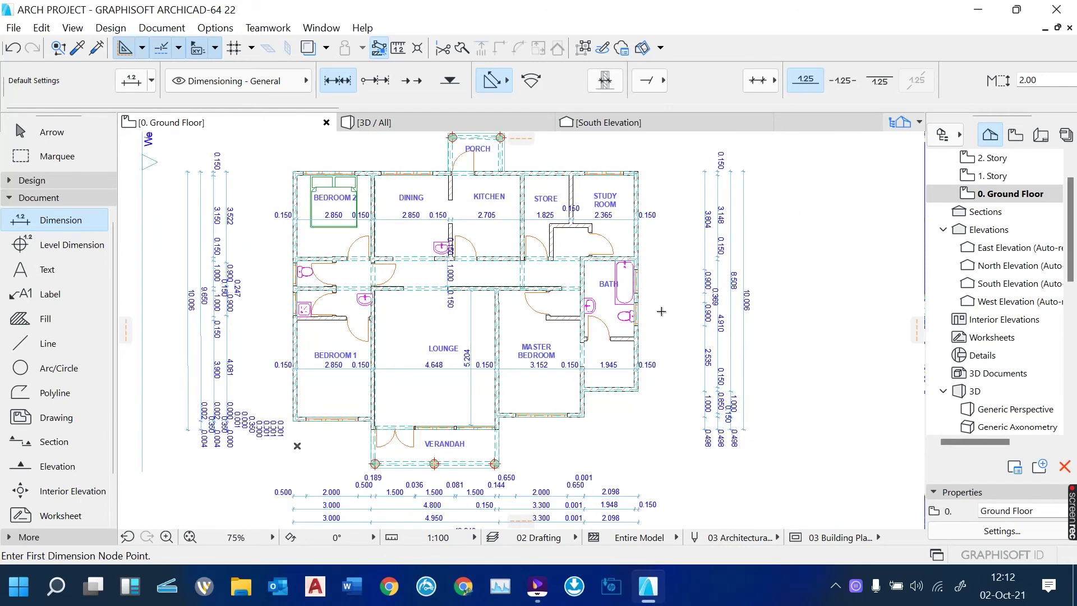
{"action": "scroll", "coordinate": [661, 311], "scroll_direction": "down", "scroll_amount": 2}
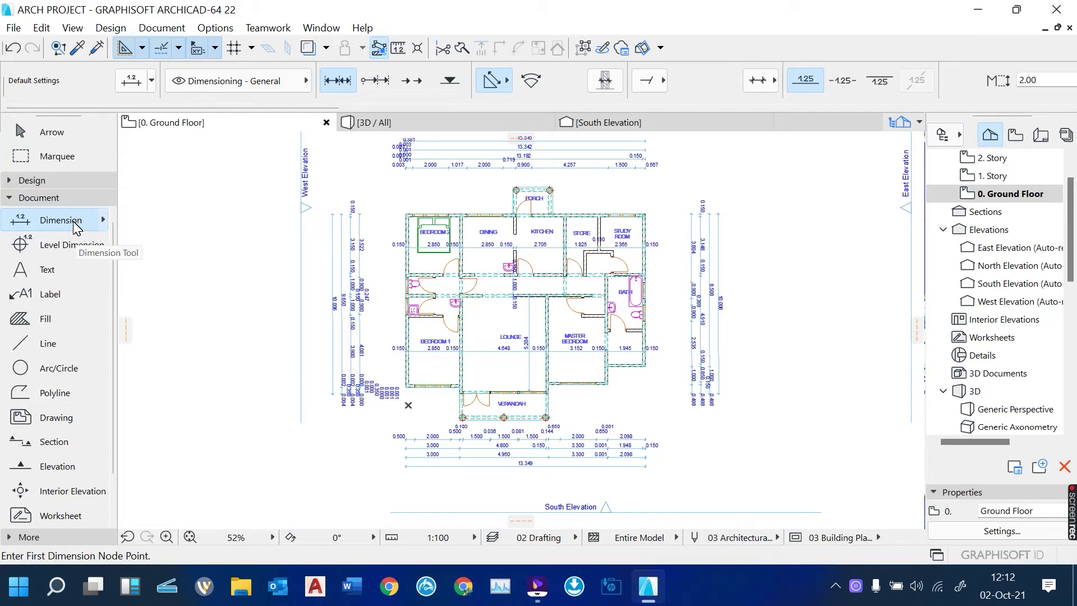
Select all dimensions on the ground floor and open the project preferences for dimensions.
{"action": "left_click", "coordinate": [43, 28]}
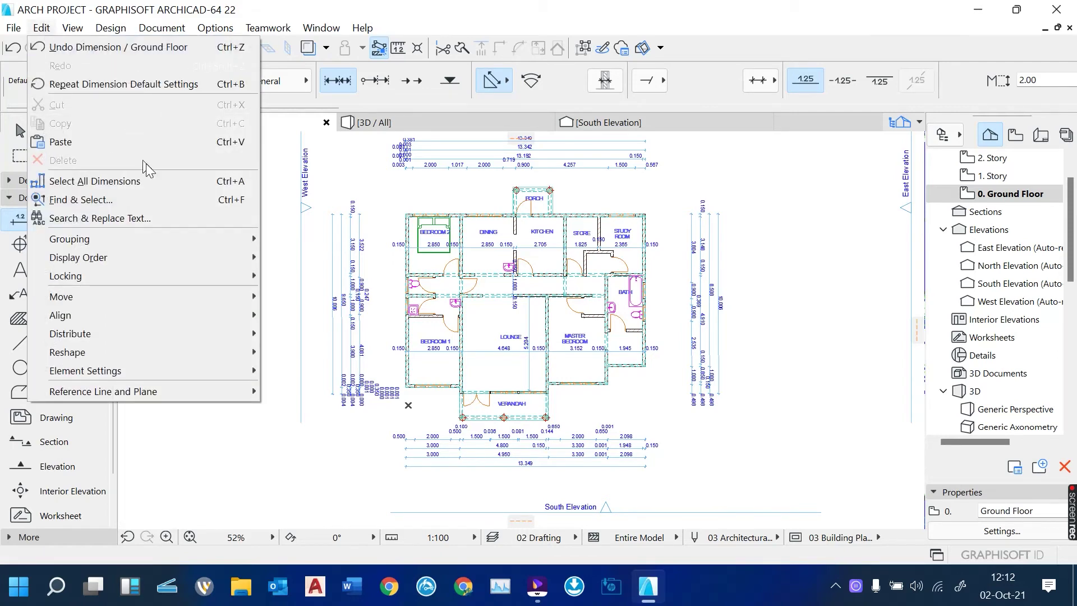
{"action": "left_click", "coordinate": [151, 177]}
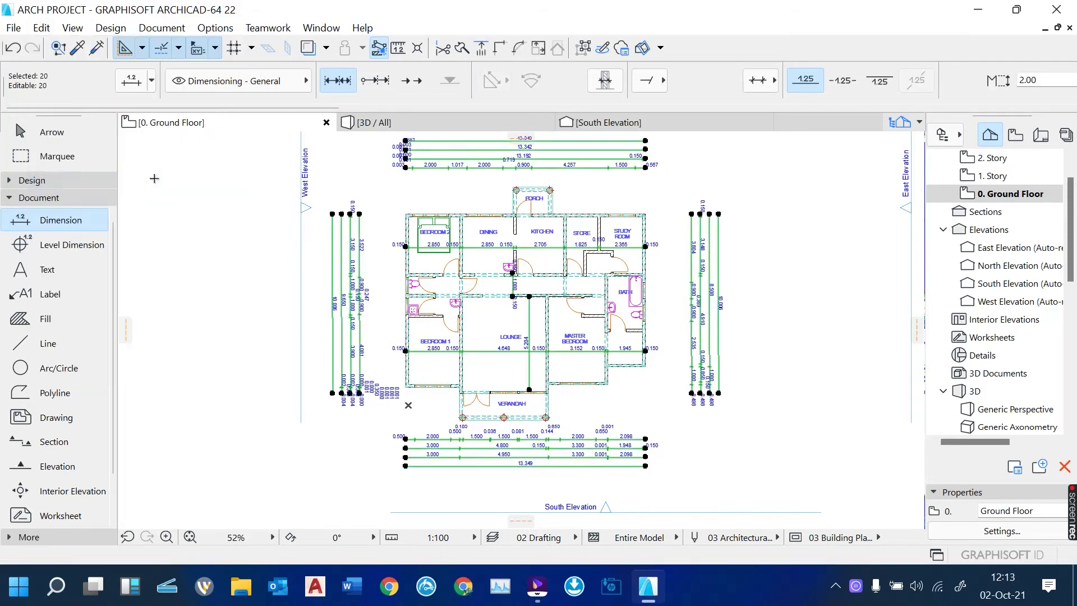
{"action": "left_click", "coordinate": [216, 28]}
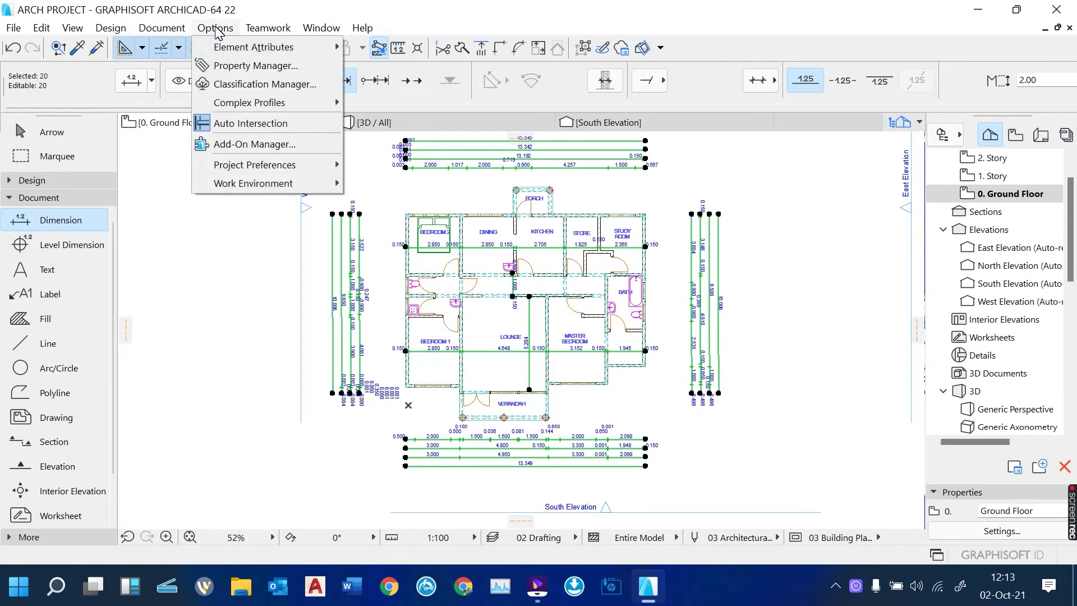
{"action": "mouse_move", "coordinate": [264, 164]}
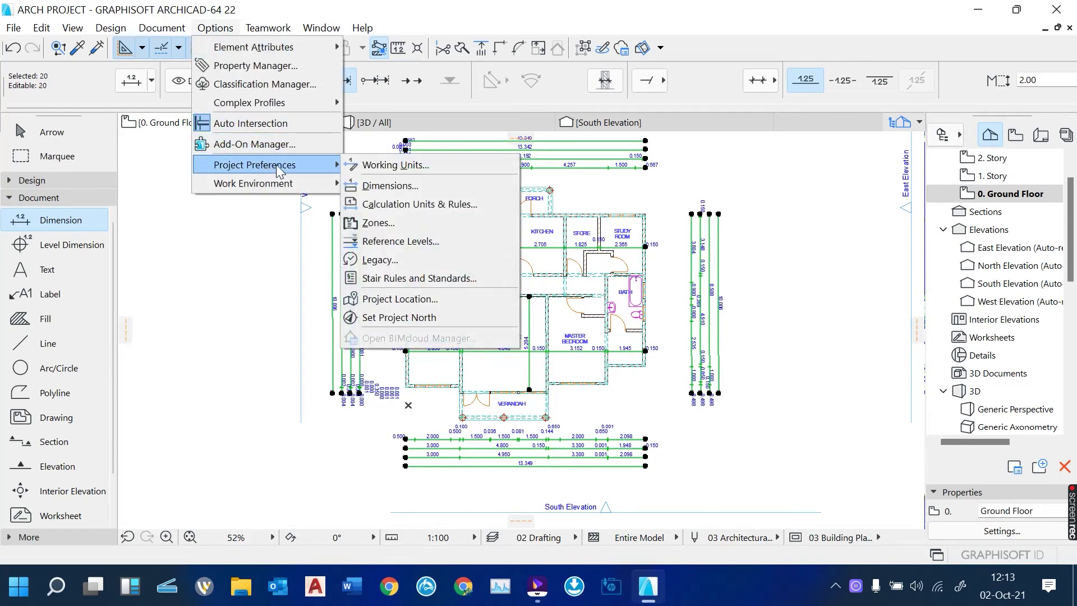
{"action": "left_click", "coordinate": [389, 186]}
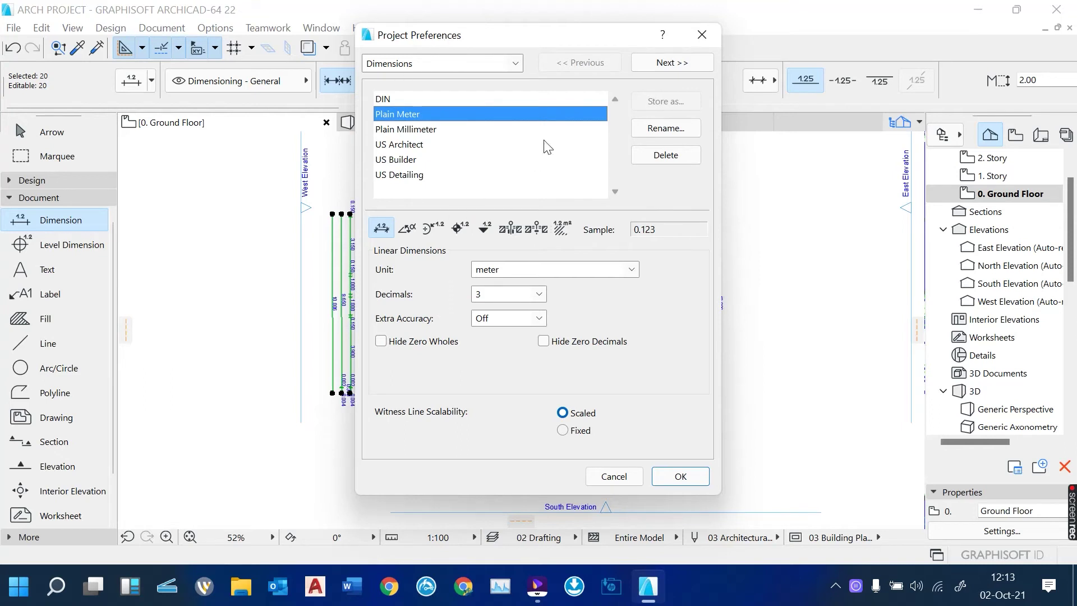
Set linear dimensions to millimeter with 0 decimals, starting from the Plain Millimeter standard, and proceed to the Calculation Units & Rules preferences.
{"action": "left_click", "coordinate": [430, 131]}
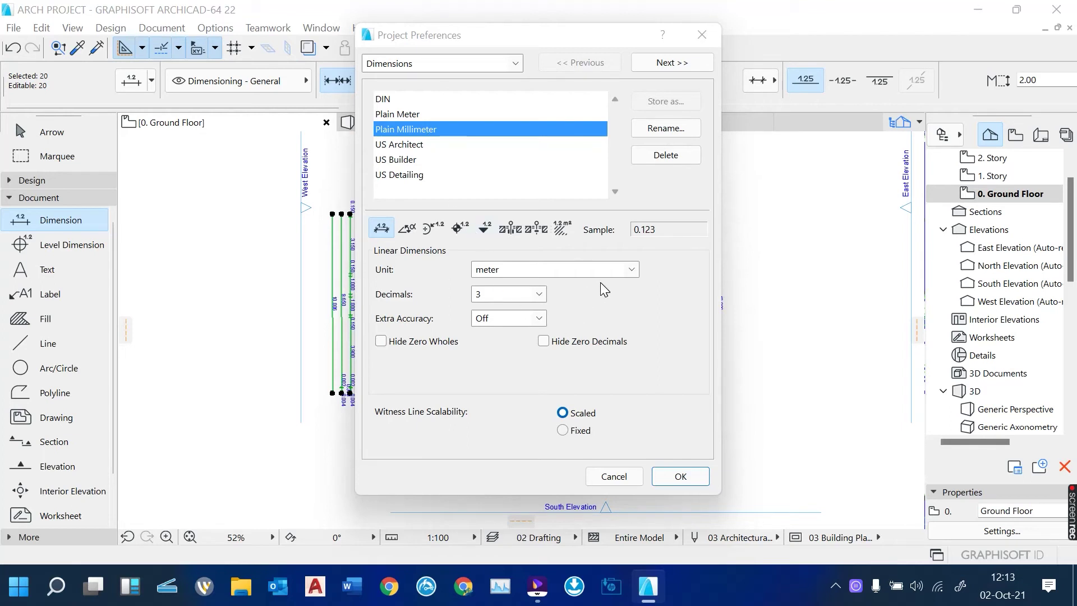
{"action": "left_click", "coordinate": [632, 270]}
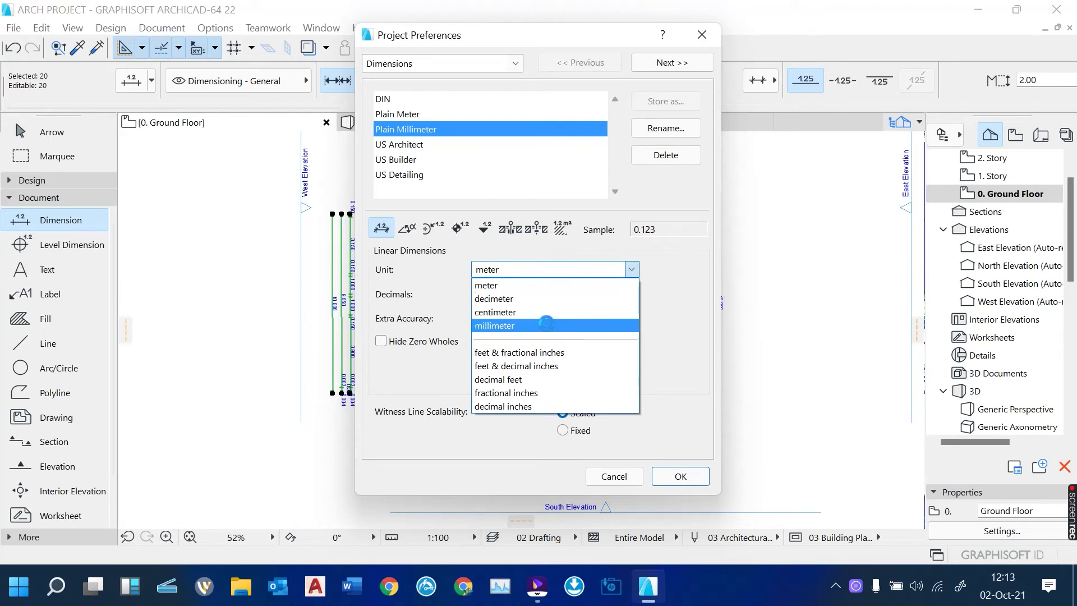
{"action": "left_click", "coordinate": [548, 325]}
{"action": "left_click", "coordinate": [539, 294]}
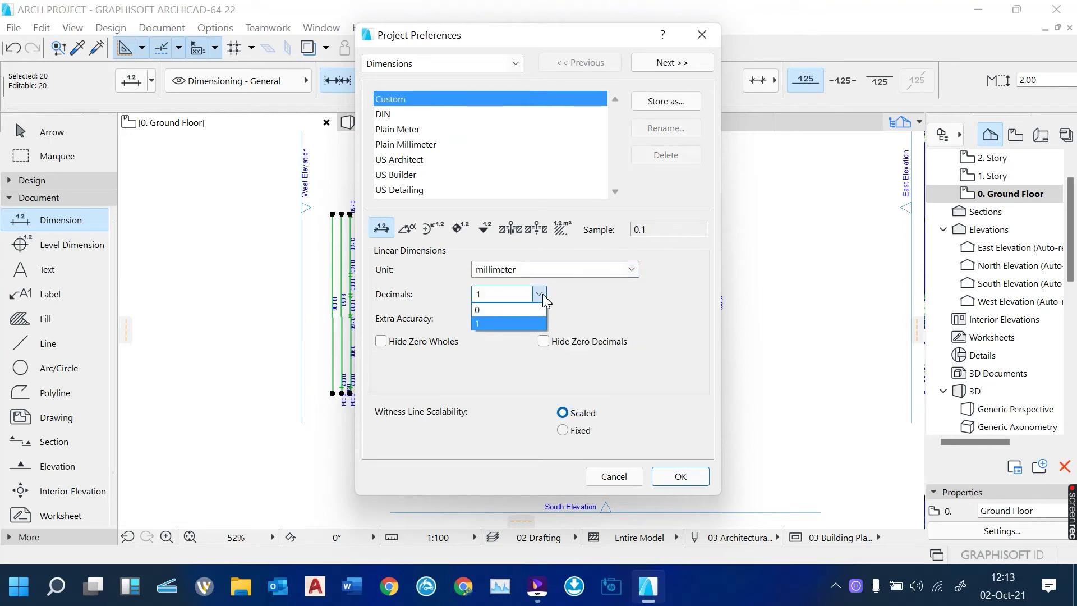
{"action": "left_click", "coordinate": [510, 309]}
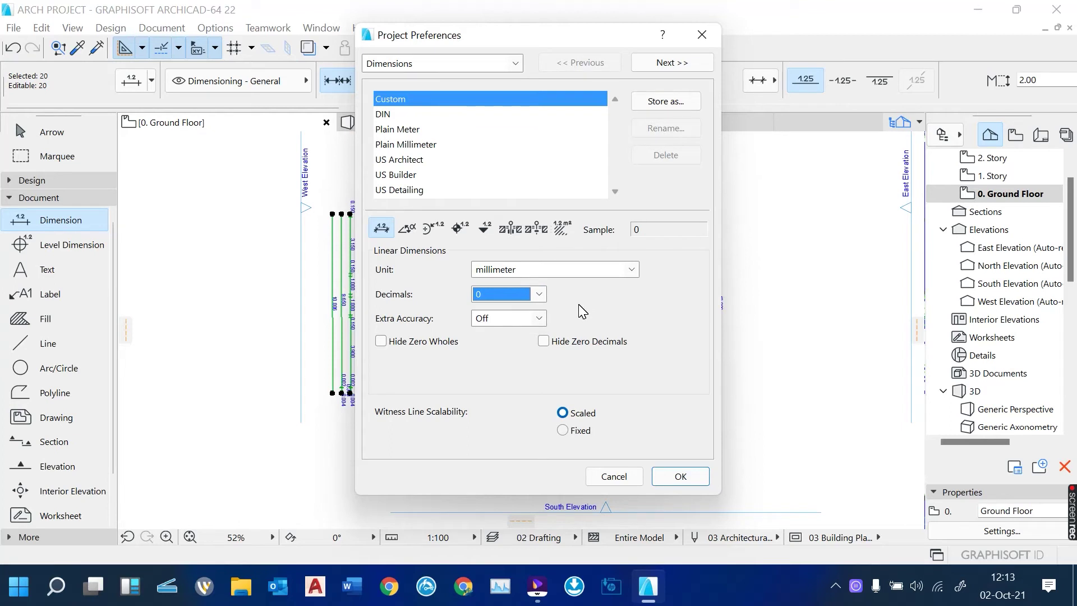
{"action": "left_click", "coordinate": [665, 64]}
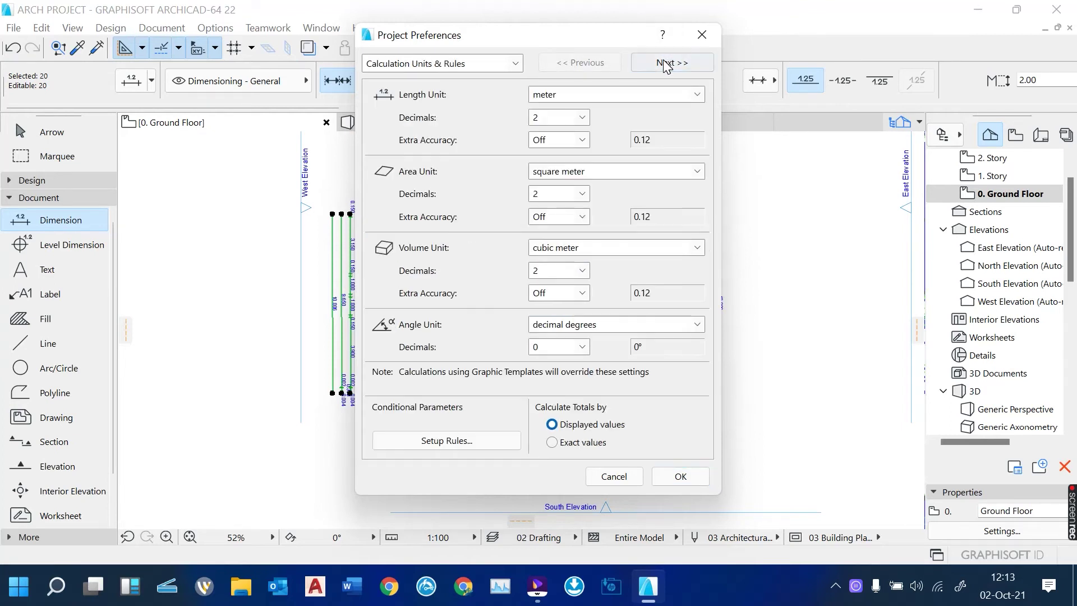
Set the calculation length unit to millimeter.
{"action": "left_click", "coordinate": [628, 95]}
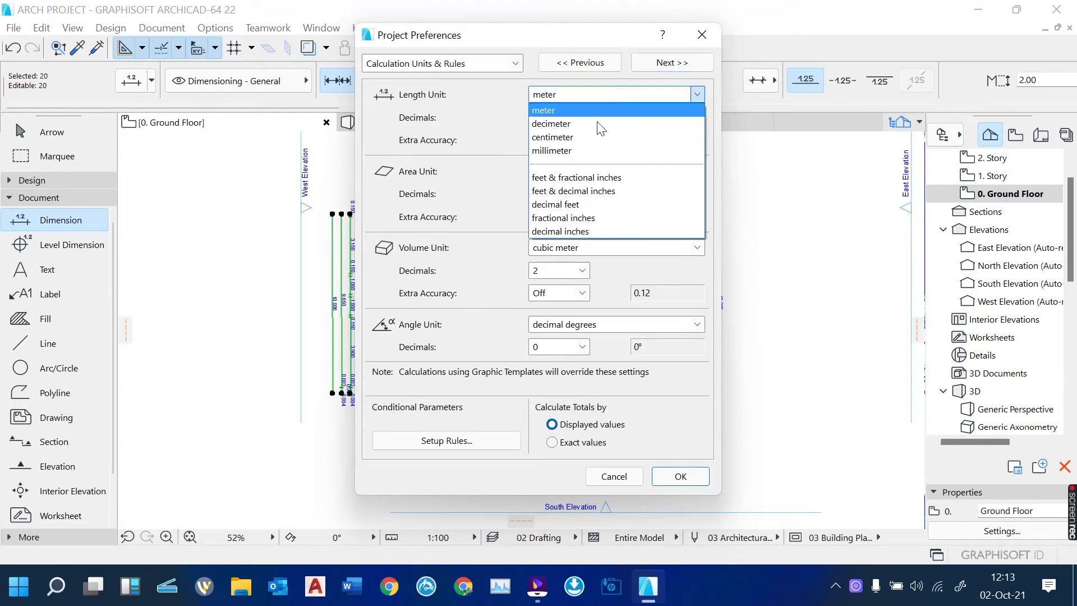
{"action": "left_click", "coordinate": [608, 95]}
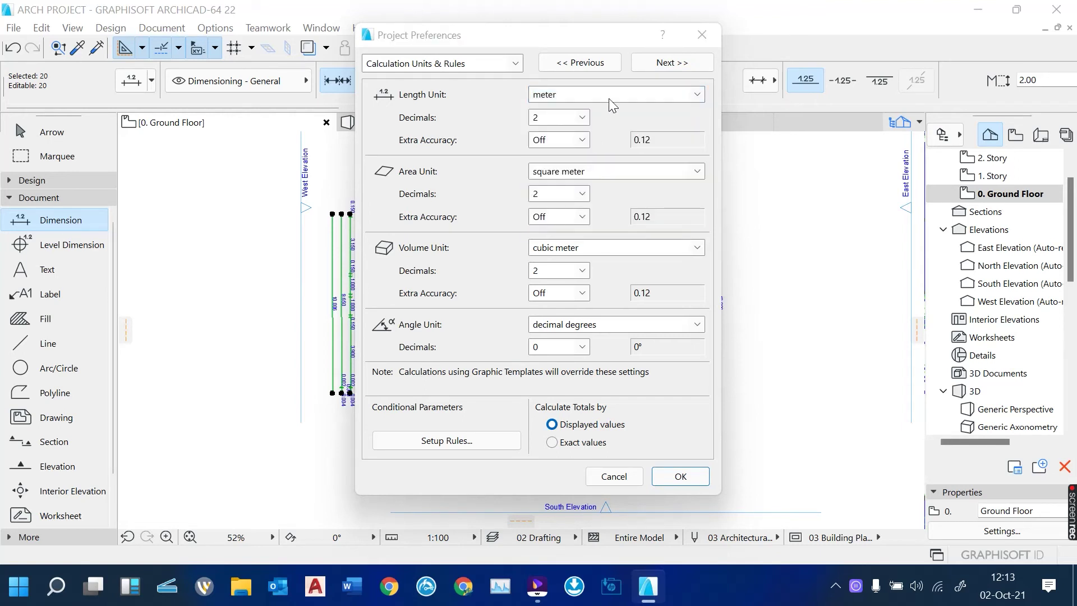
{"action": "left_click", "coordinate": [612, 95]}
{"action": "left_click", "coordinate": [601, 97]}
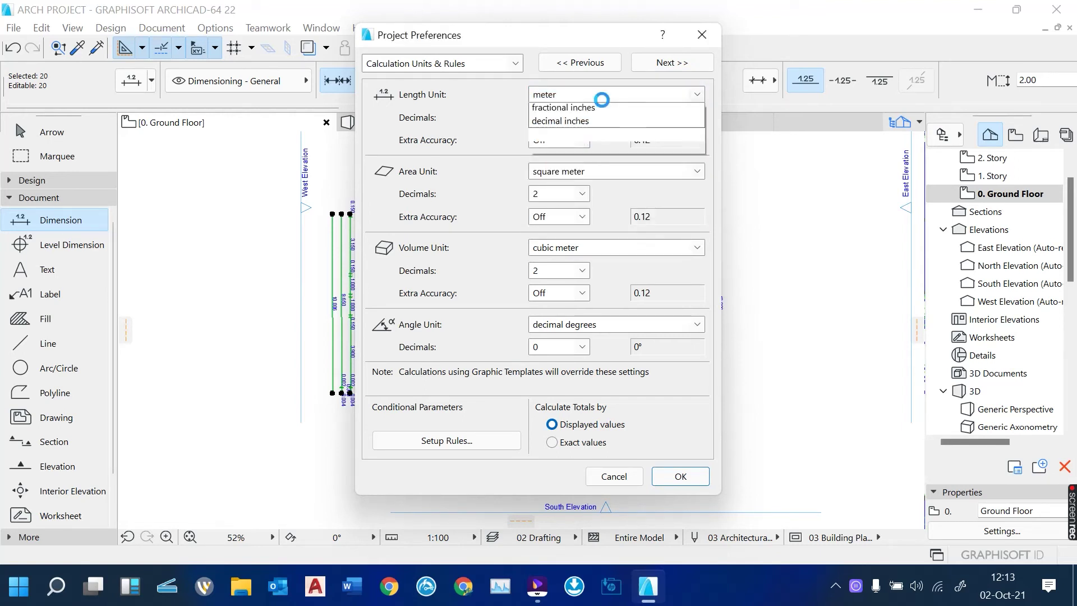
{"action": "left_click", "coordinate": [626, 95]}
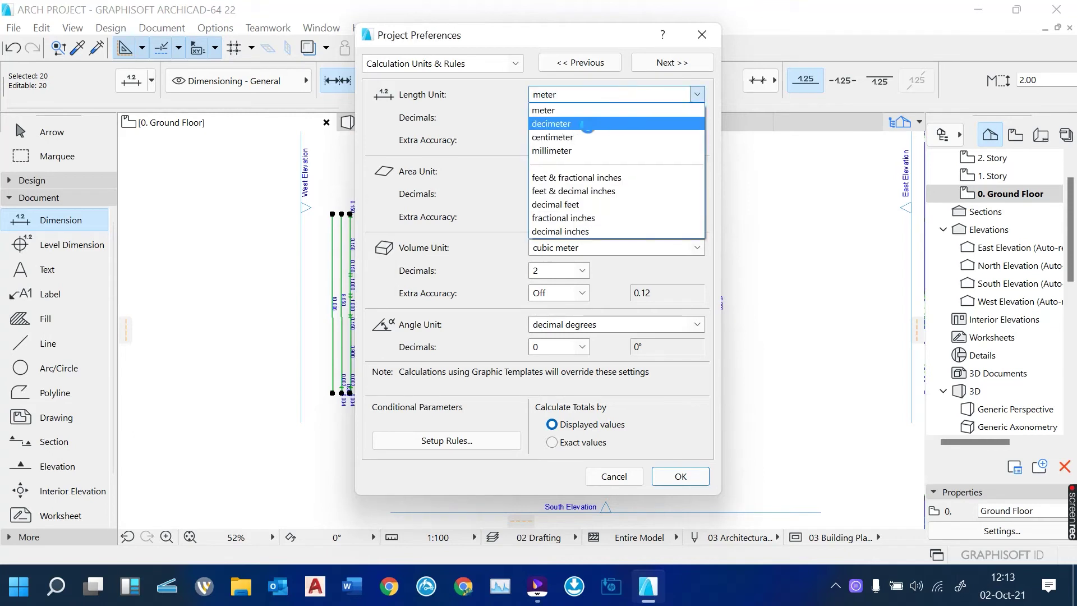
{"action": "left_click", "coordinate": [584, 137]}
{"action": "left_click", "coordinate": [605, 96]}
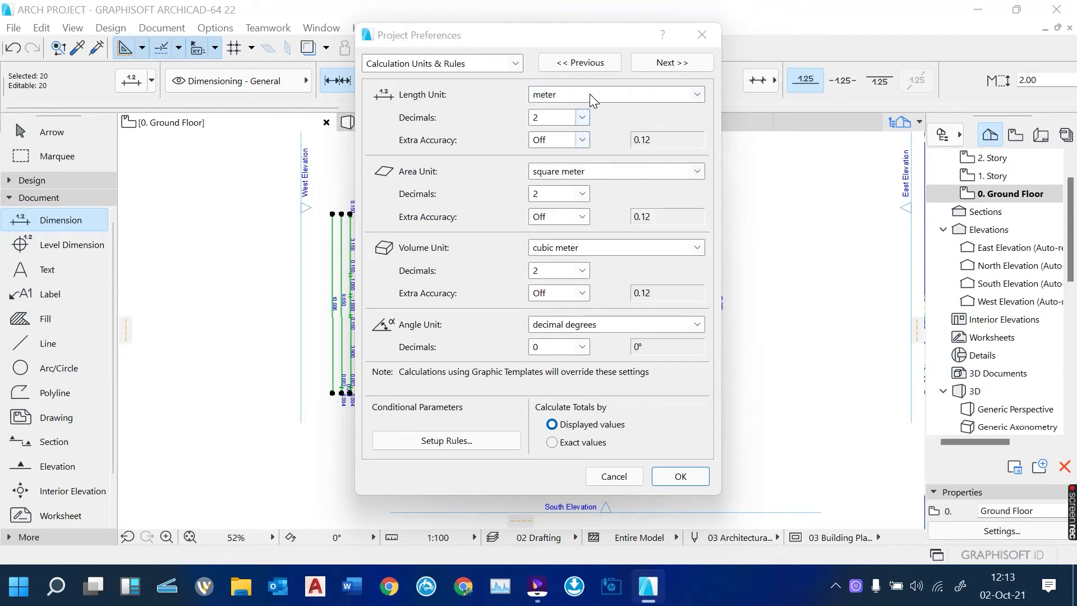
{"action": "left_click", "coordinate": [590, 93]}
{"action": "left_click", "coordinate": [578, 150]}
Set the calculation length unit's decimals to 0.
{"action": "left_click", "coordinate": [582, 116]}
{"action": "left_click", "coordinate": [575, 126]}
{"action": "left_click", "coordinate": [584, 118]}
{"action": "left_click", "coordinate": [559, 128]}
{"action": "left_click", "coordinate": [582, 119]}
{"action": "left_click", "coordinate": [566, 129]}
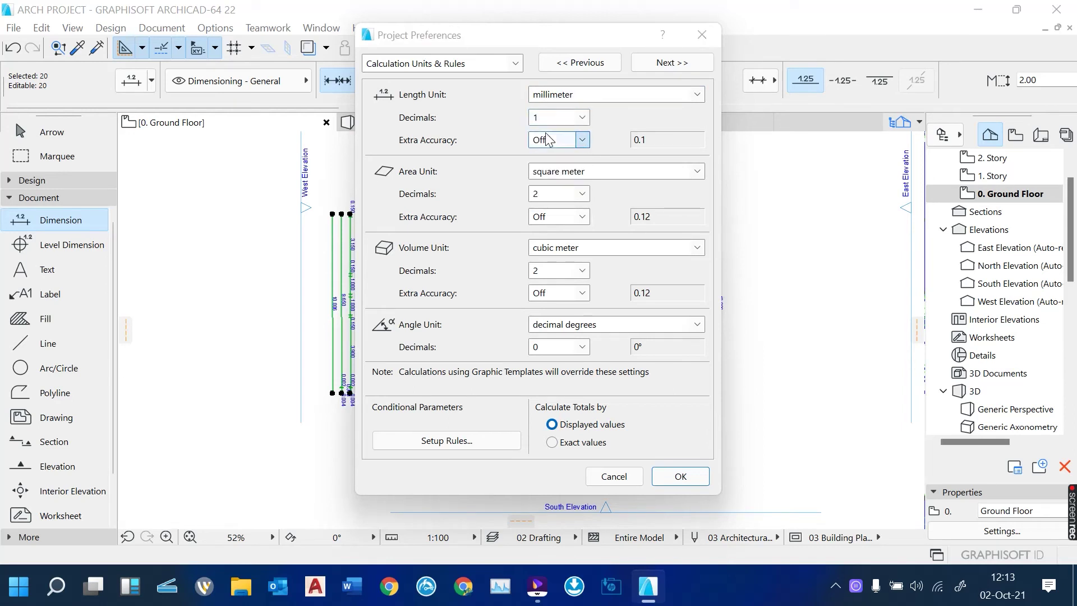
{"action": "left_click", "coordinate": [584, 117]}
{"action": "left_click", "coordinate": [571, 127]}
{"action": "left_click", "coordinate": [575, 116]}
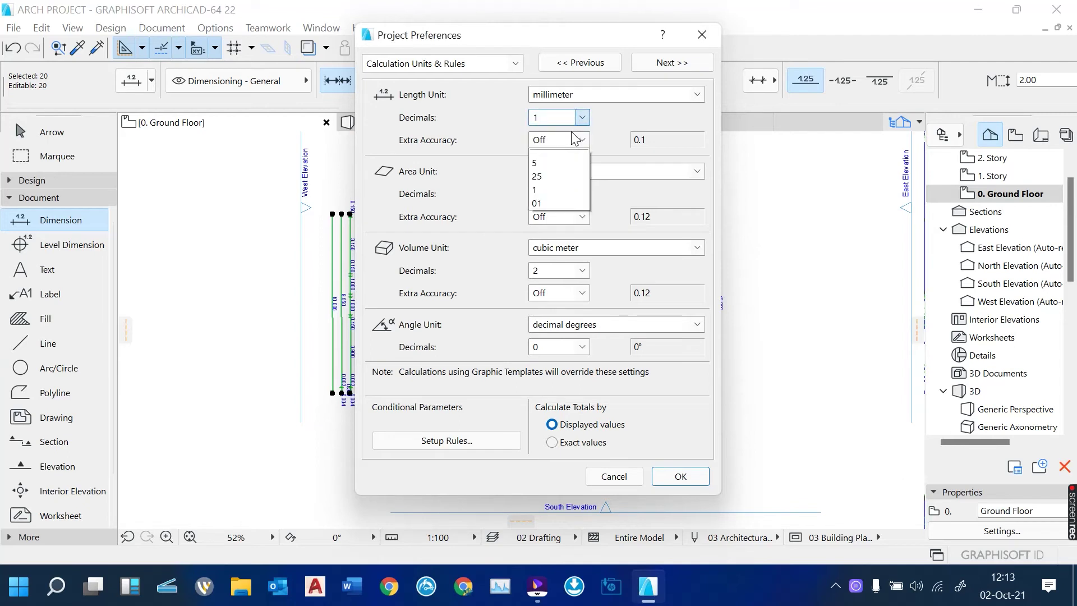
{"action": "left_click", "coordinate": [576, 124]}
{"action": "left_click", "coordinate": [575, 120]}
{"action": "left_click", "coordinate": [577, 128]}
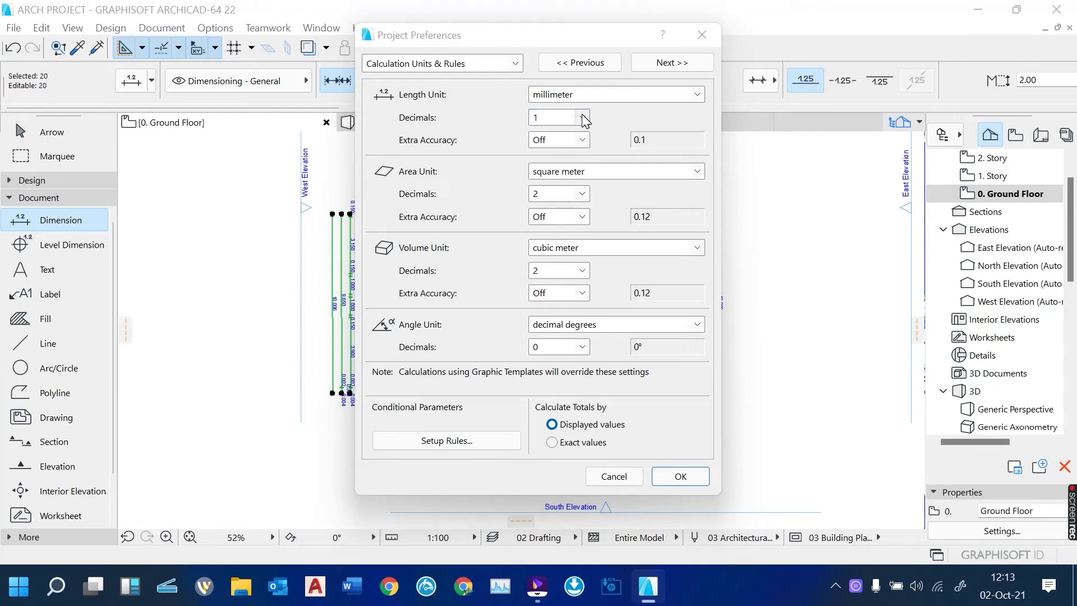
{"action": "left_click", "coordinate": [584, 116]}
{"action": "left_click", "coordinate": [584, 116]}
{"action": "left_click", "coordinate": [582, 116]}
{"action": "left_click", "coordinate": [576, 128]}
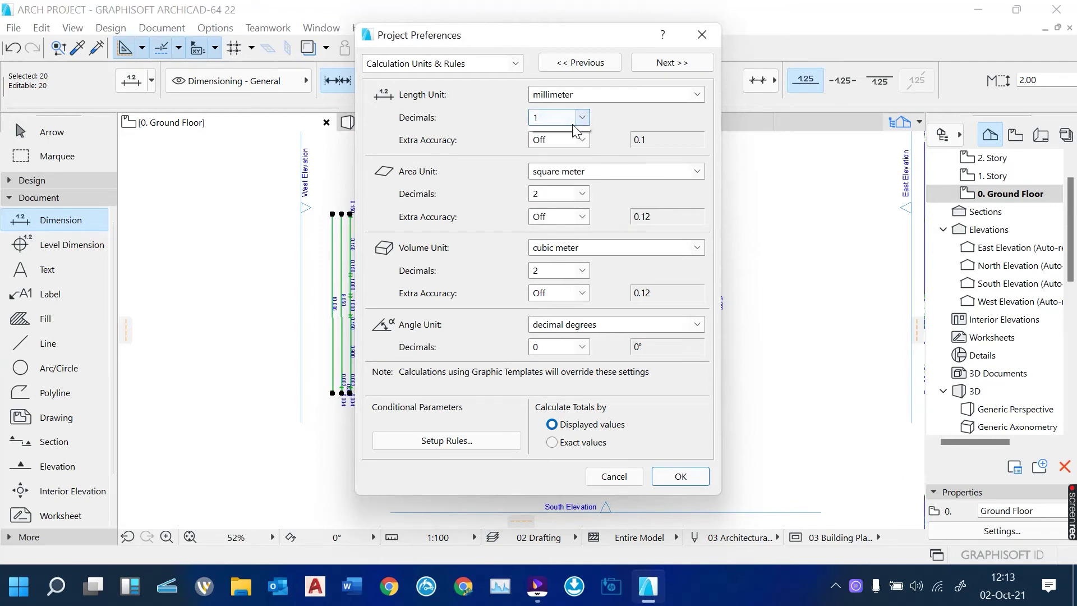
{"action": "left_click", "coordinate": [578, 120]}
{"action": "left_click", "coordinate": [579, 117]}
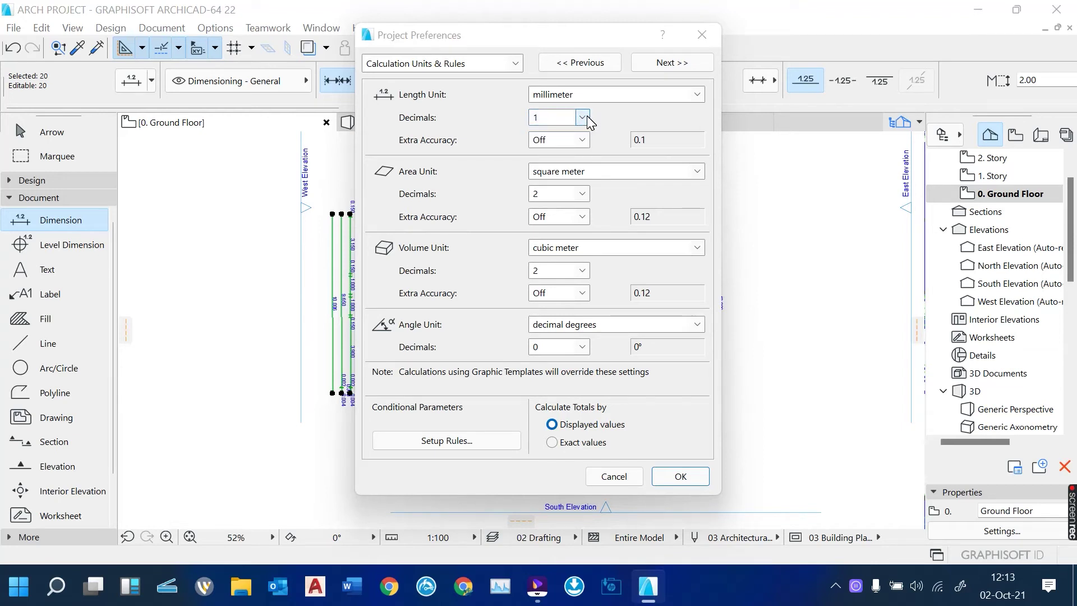
{"action": "left_click", "coordinate": [582, 118]}
{"action": "left_click", "coordinate": [572, 134]}
{"action": "left_click", "coordinate": [582, 117]}
{"action": "left_click", "coordinate": [578, 114]}
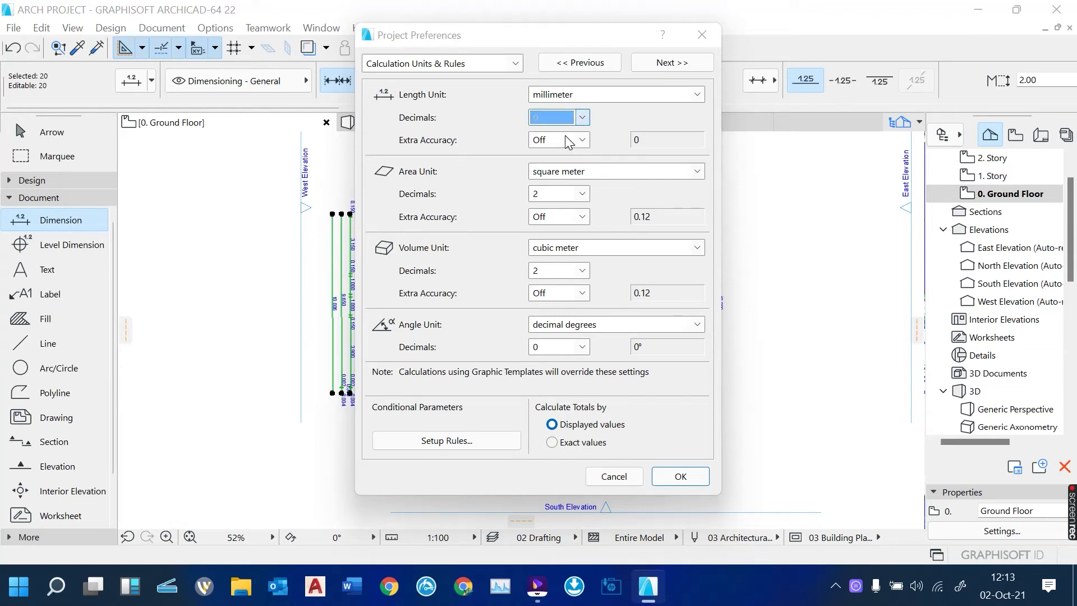
Apply the Plain Millimeter dimension standard to the project and deselect the dimensions on the plan.
{"action": "left_click", "coordinate": [588, 64]}
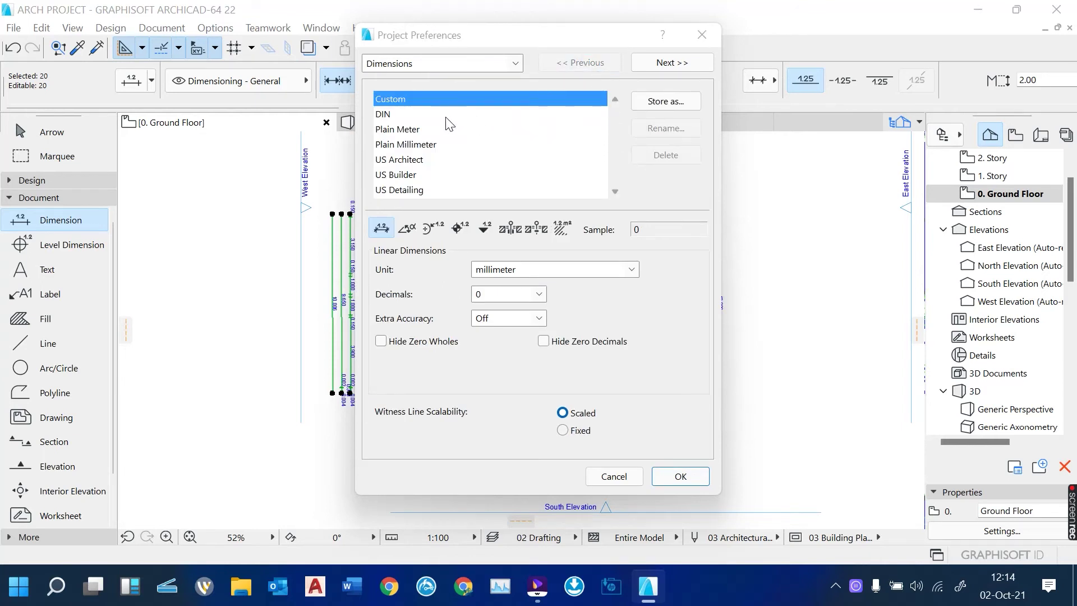
{"action": "left_click", "coordinate": [420, 145]}
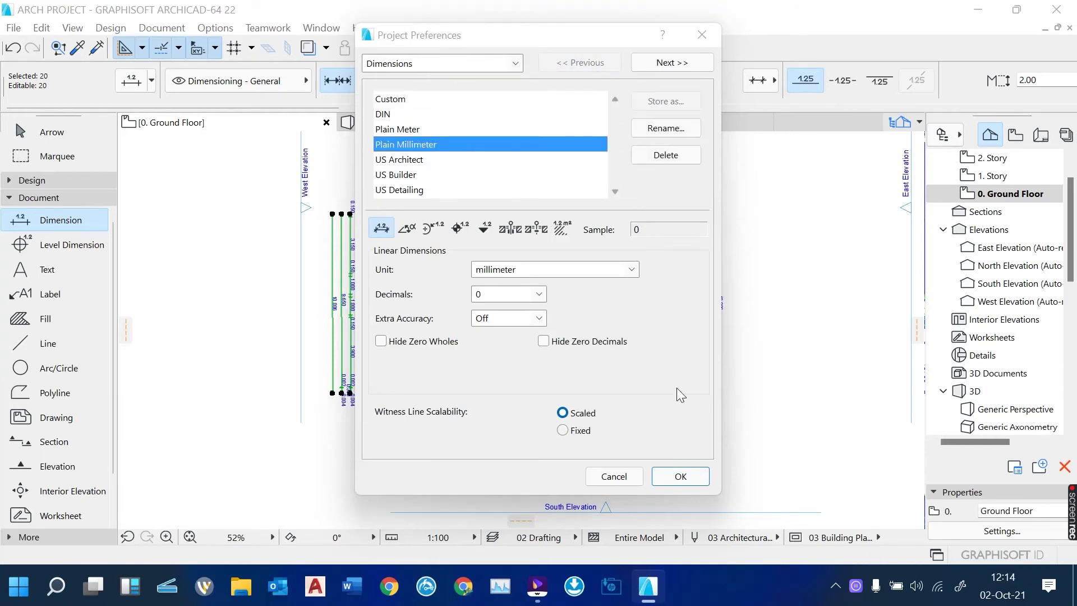
{"action": "left_click", "coordinate": [695, 476]}
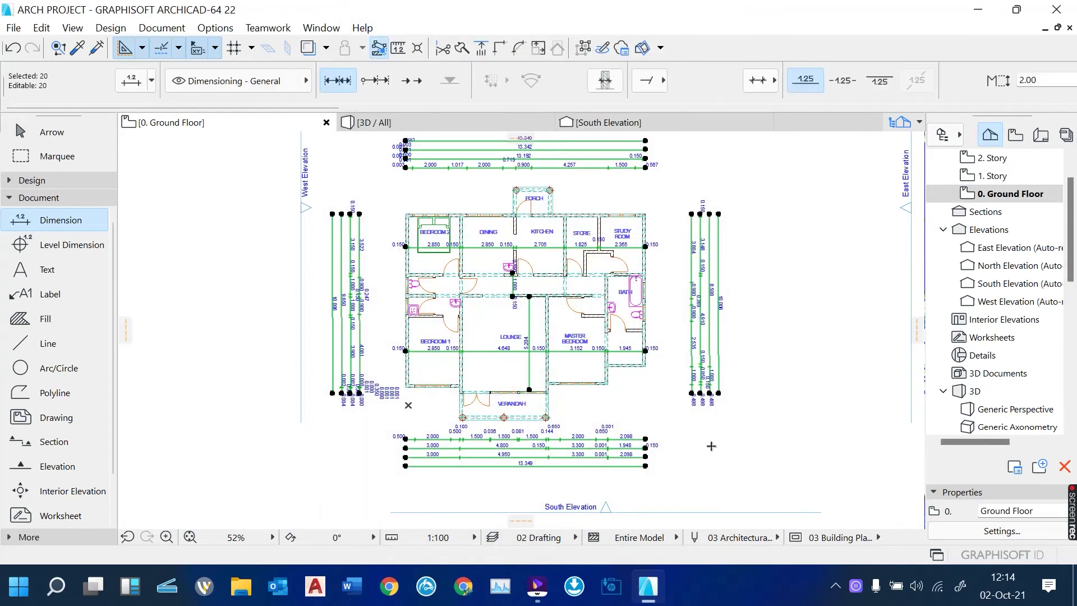
{"action": "scroll", "coordinate": [723, 306], "scroll_direction": "up", "scroll_amount": 5}
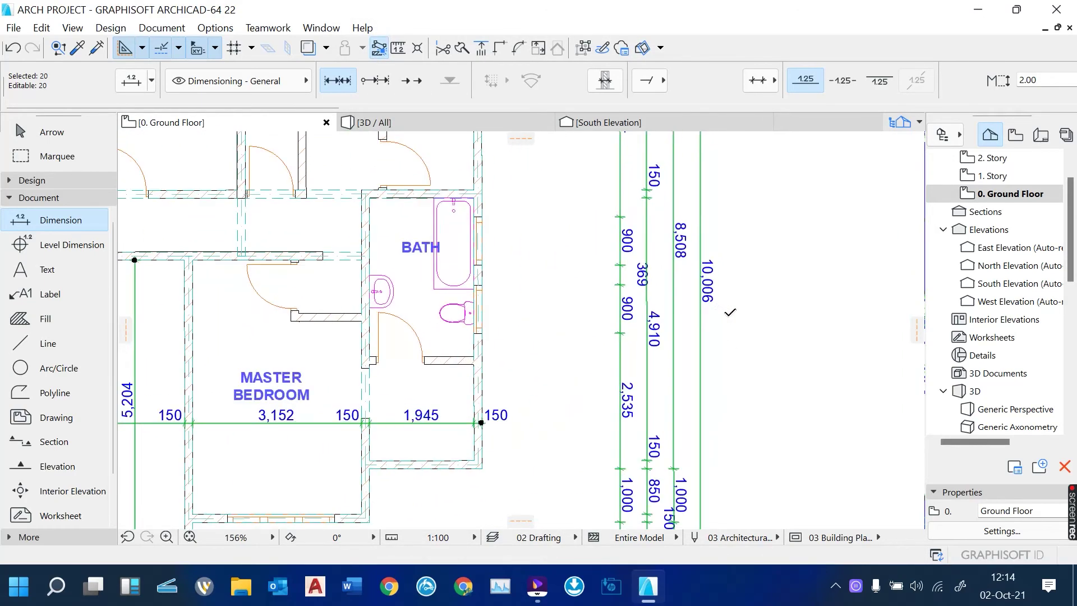
{"action": "scroll", "coordinate": [698, 304], "scroll_direction": "down", "scroll_amount": 6}
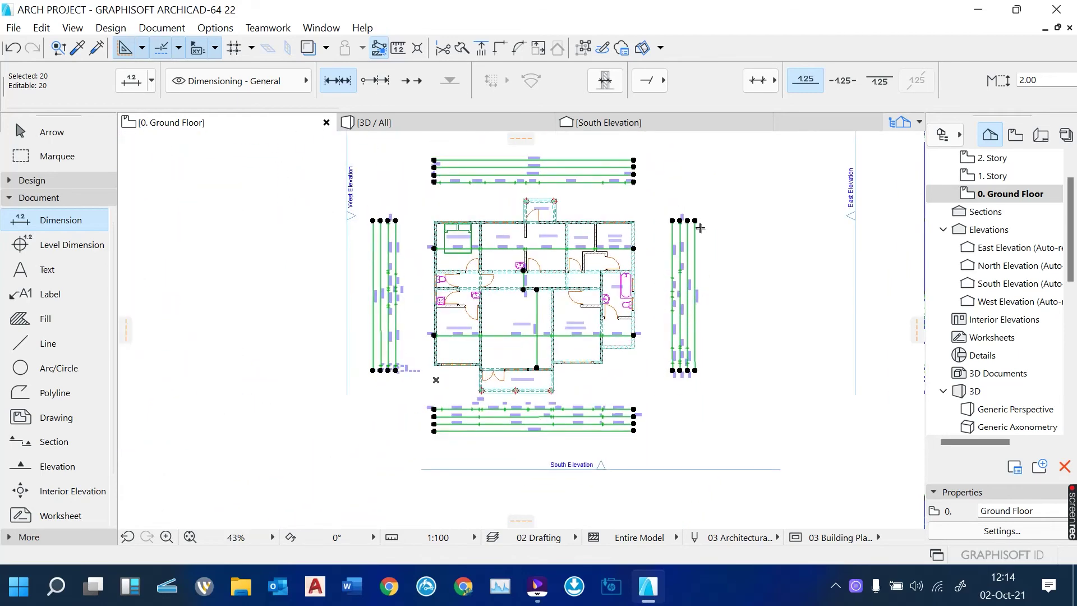
{"action": "key", "text": "Escape"}
Dimension the Verandah's depth vertically from its east column to both faces of the Lounge window wall, placing the chain east of the Verandah.
{"action": "scroll", "coordinate": [532, 374], "scroll_direction": "up", "scroll_amount": 3}
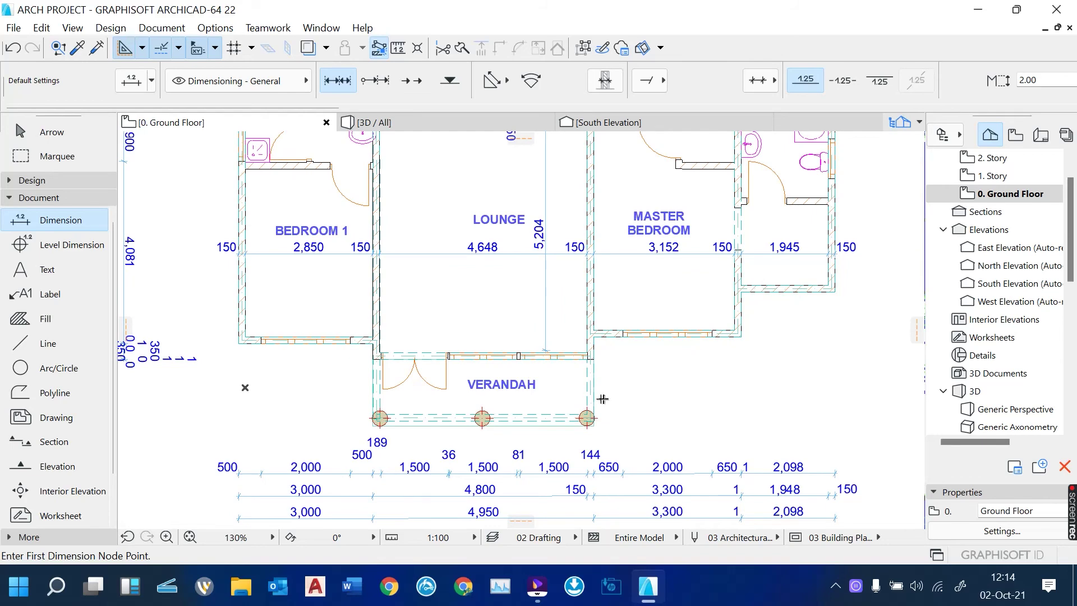
{"action": "scroll", "coordinate": [372, 355], "scroll_direction": "down", "scroll_amount": 2}
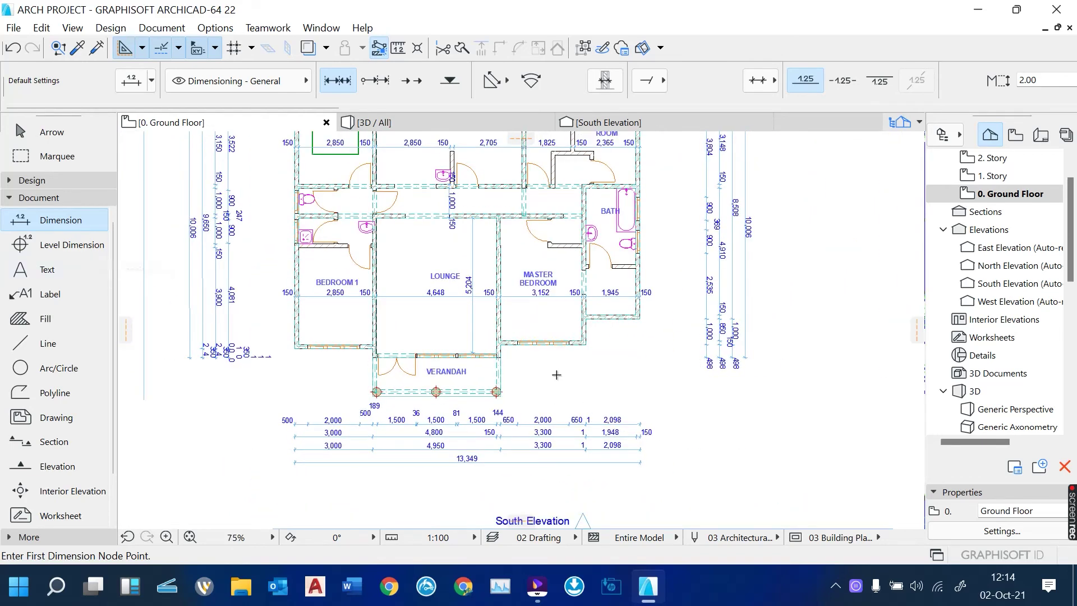
{"action": "scroll", "coordinate": [536, 376], "scroll_direction": "up", "scroll_amount": 3}
{"action": "scroll", "coordinate": [421, 380], "scroll_direction": "up", "scroll_amount": 1}
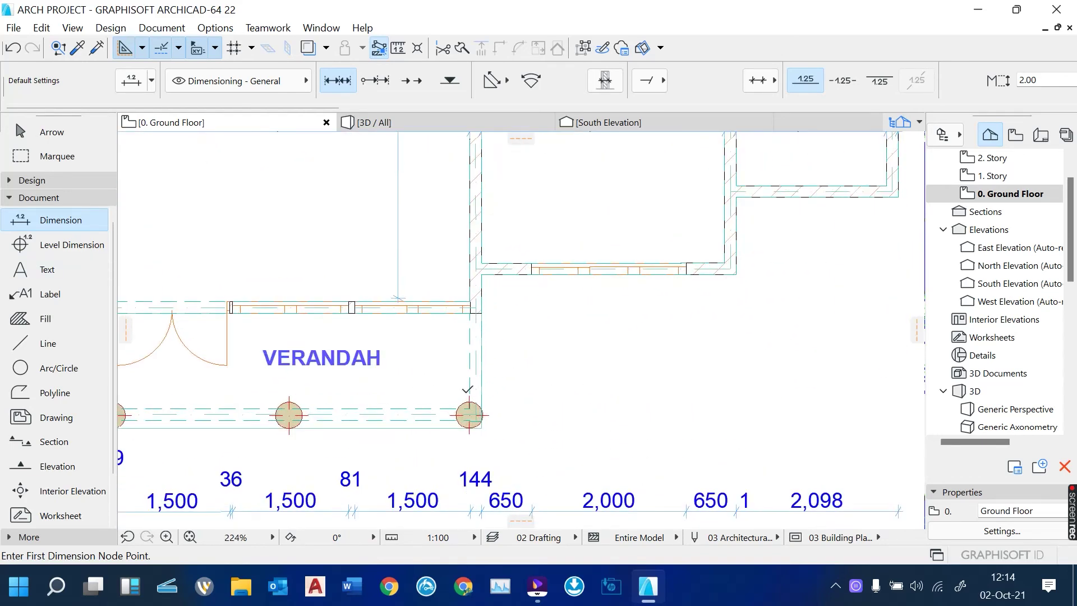
{"action": "left_click", "coordinate": [471, 403]}
{"action": "left_click", "coordinate": [466, 313]}
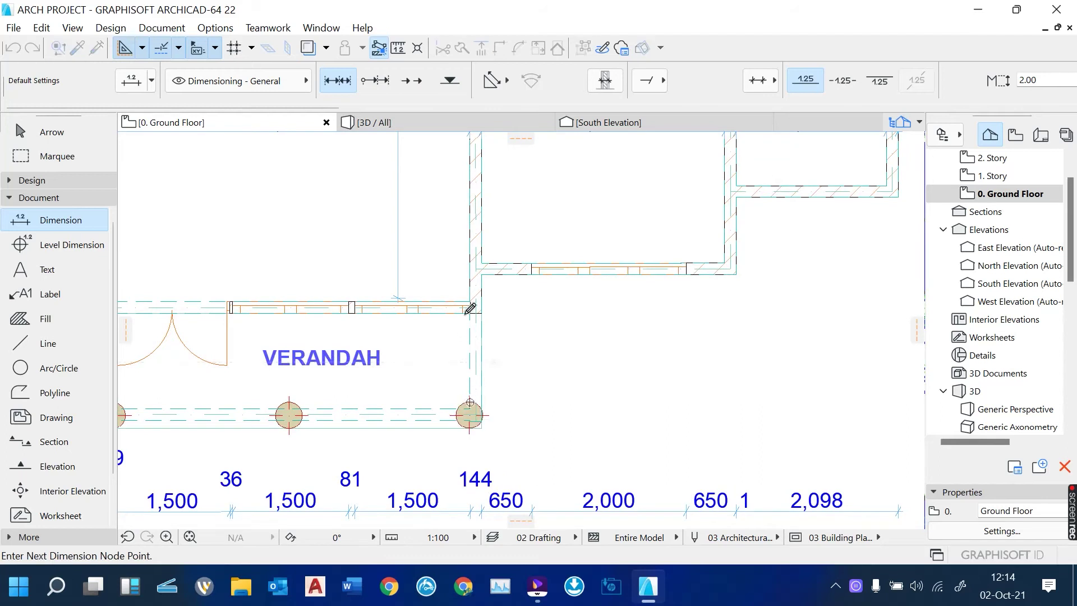
{"action": "left_click", "coordinate": [466, 303]}
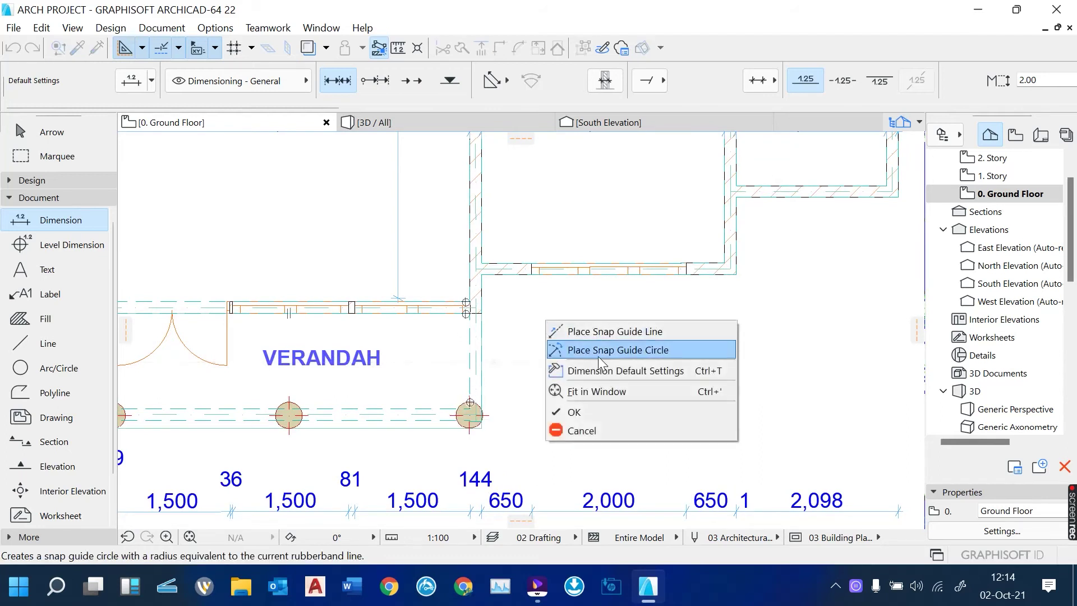
{"action": "left_click", "coordinate": [613, 413]}
{"action": "left_click", "coordinate": [639, 366]}
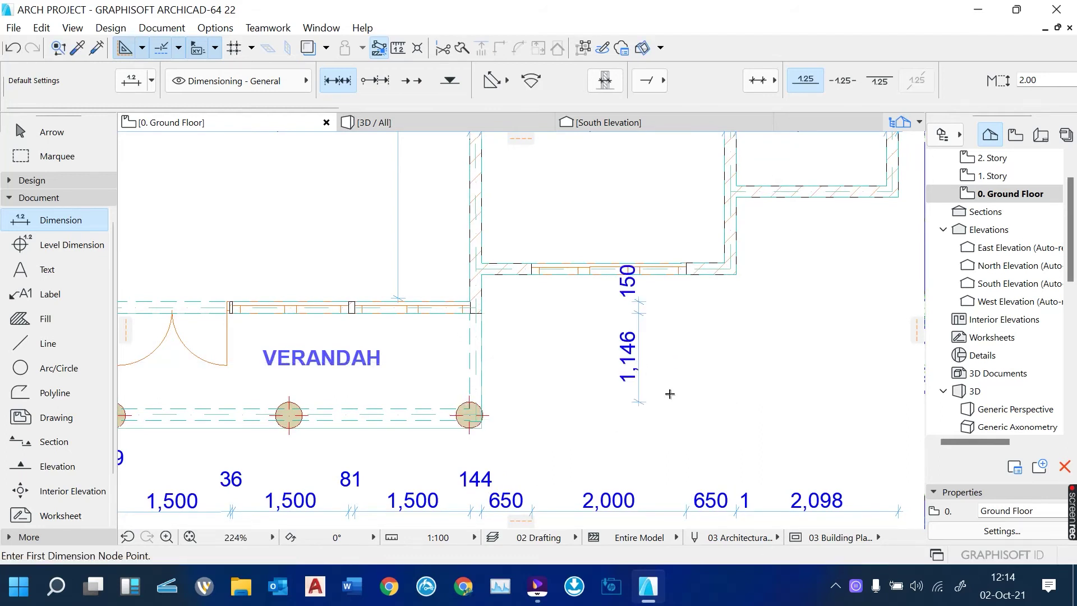
Dimension the Porch's depth vertically from the house's north wall to the Porch's outer edge, placing the dimension east of the Porch.
{"action": "scroll", "coordinate": [670, 394], "scroll_direction": "down", "scroll_amount": 1}
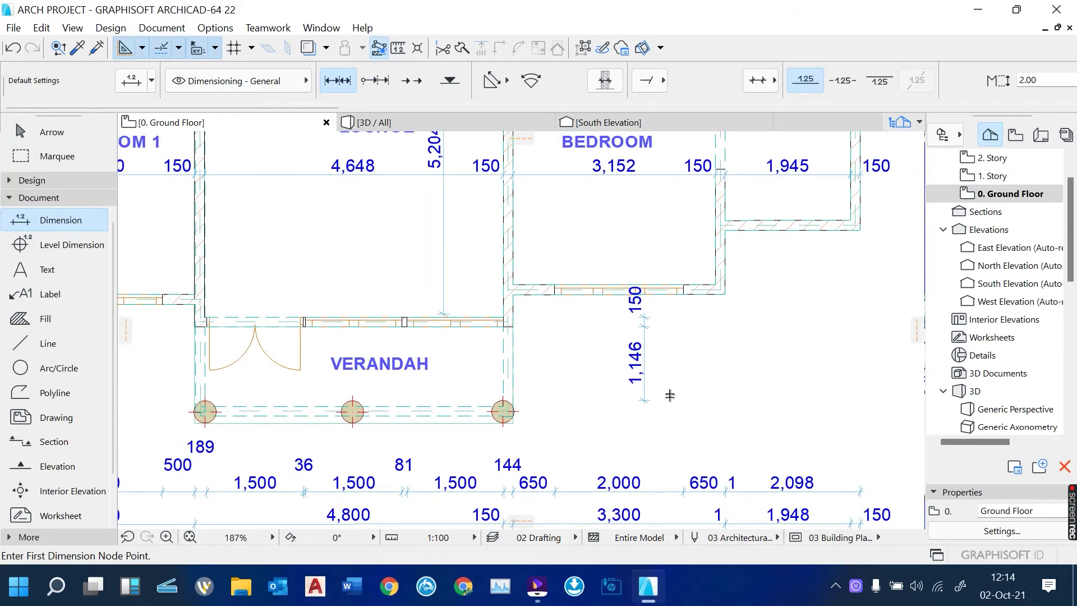
{"action": "scroll", "coordinate": [670, 395], "scroll_direction": "down", "scroll_amount": 5}
{"action": "middle_click_drag", "start_coordinate": [759, 238], "coordinate": [633, 260]}
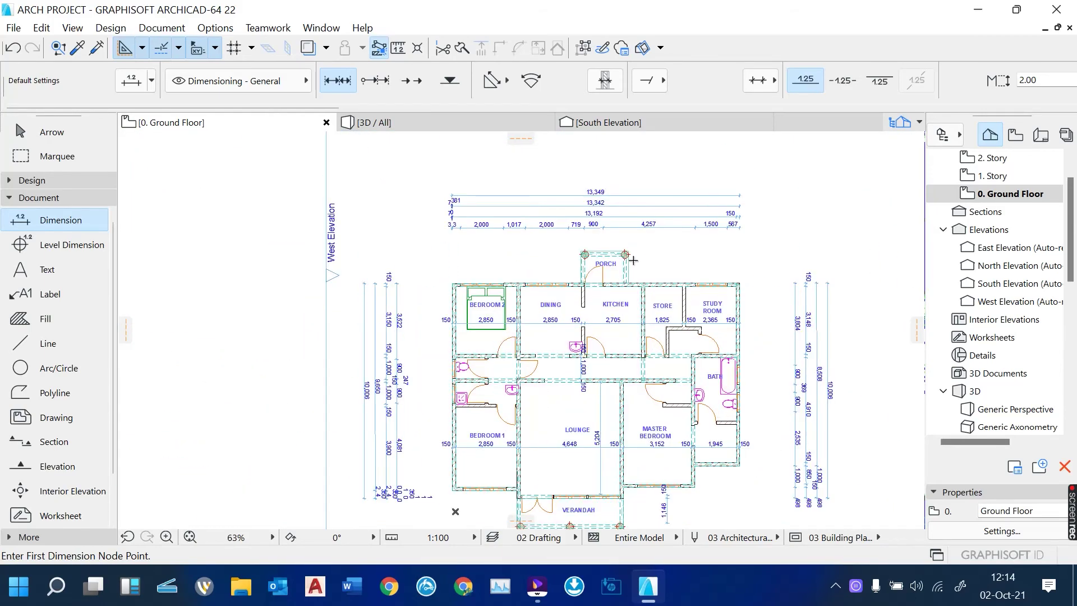
{"action": "scroll", "coordinate": [634, 260], "scroll_direction": "up", "scroll_amount": 6}
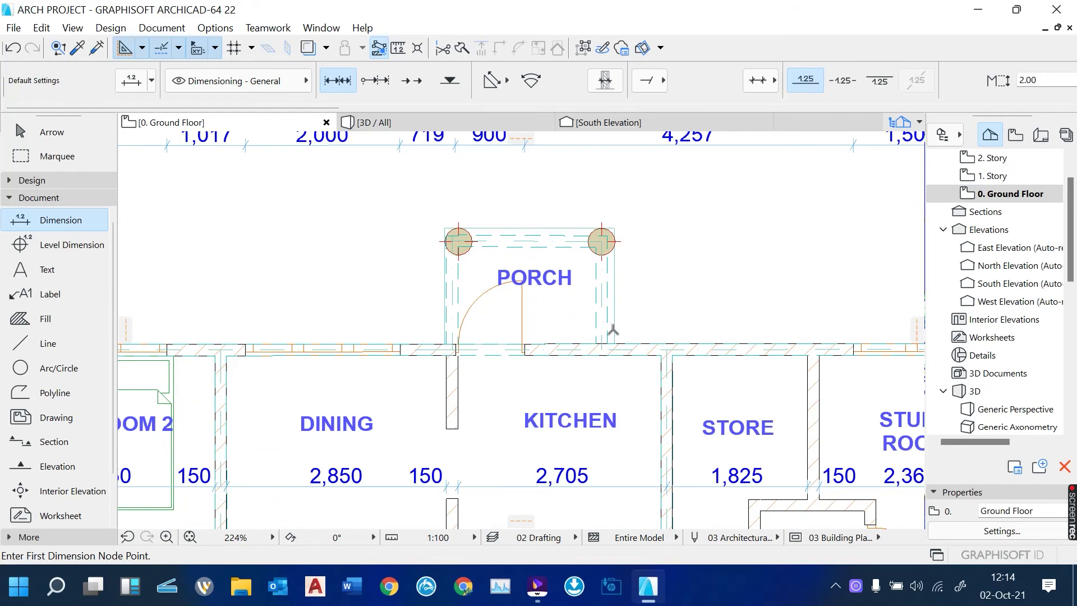
{"action": "left_click", "coordinate": [615, 343]}
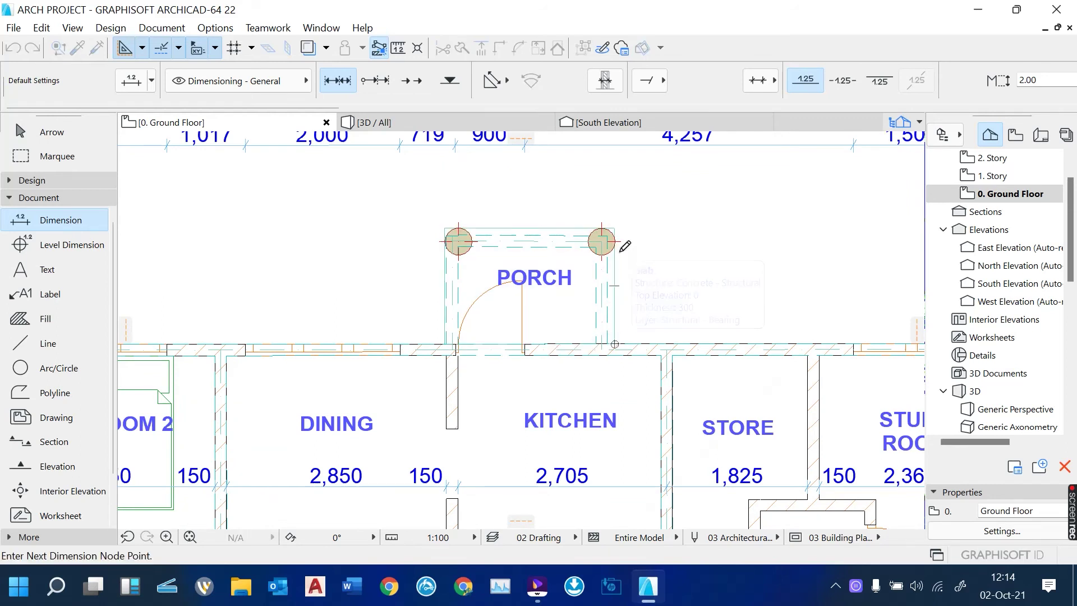
{"action": "left_click", "coordinate": [615, 228]}
{"action": "right_click", "coordinate": [667, 231]}
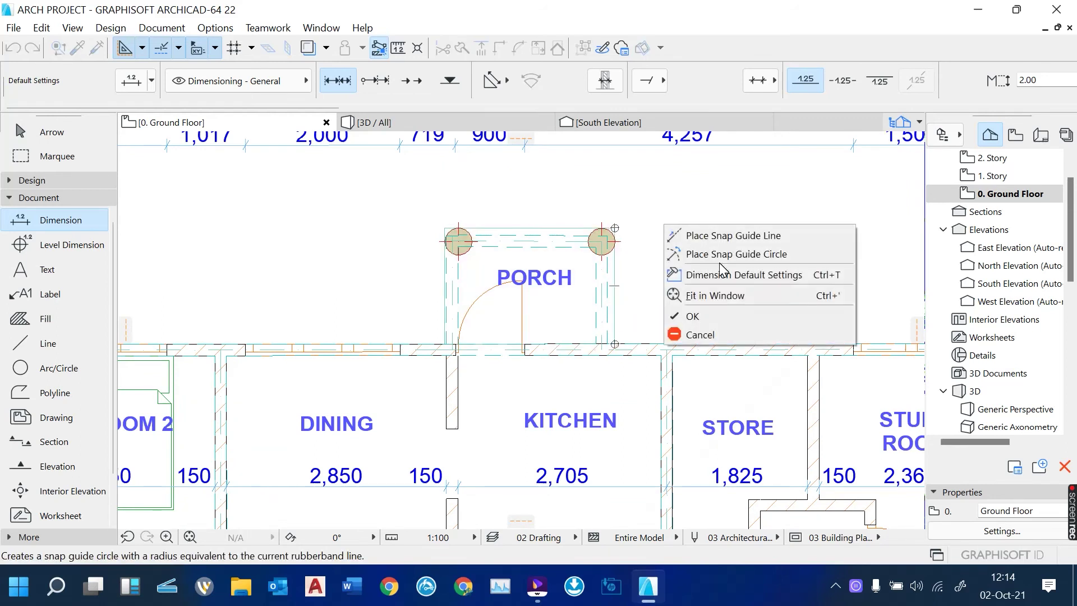
{"action": "left_click", "coordinate": [701, 315]}
{"action": "left_click", "coordinate": [715, 284]}
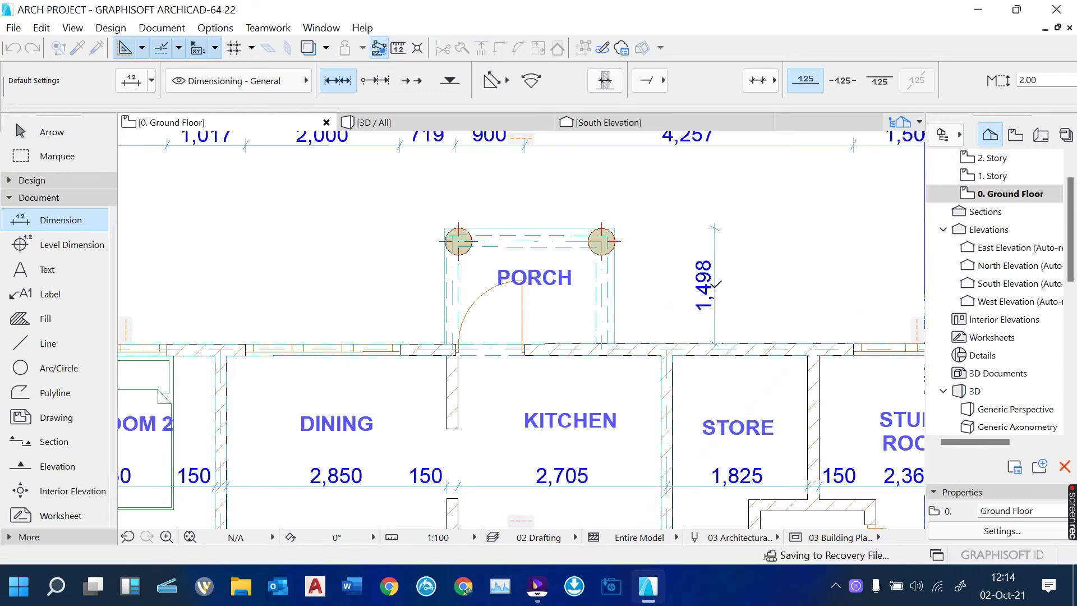
Delete the basin in the Dining room's southeast corner.
{"action": "scroll", "coordinate": [656, 259], "scroll_direction": "down", "scroll_amount": 3}
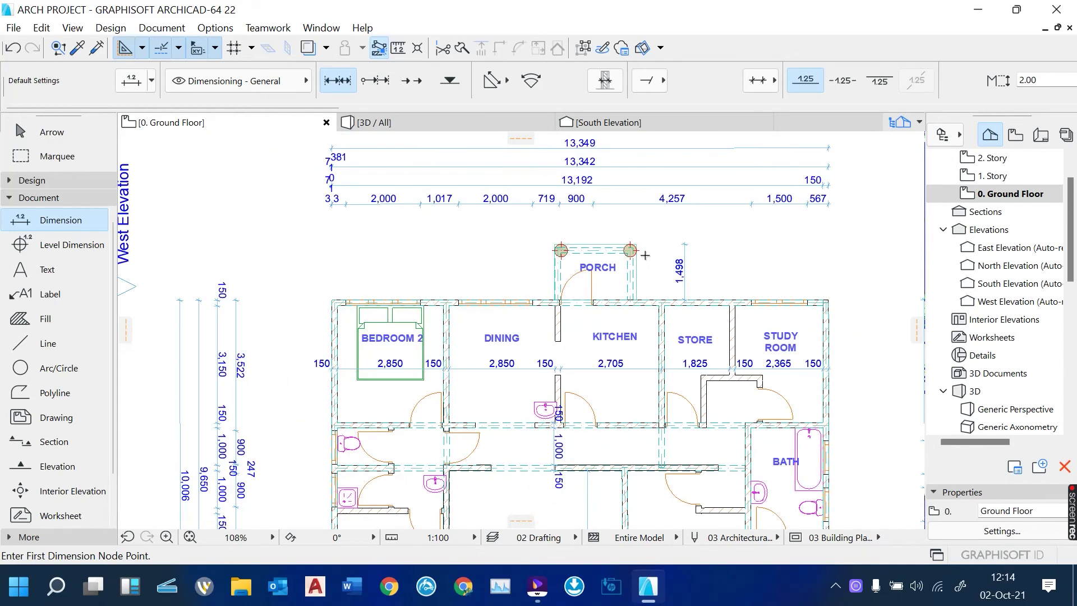
{"action": "scroll", "coordinate": [644, 251], "scroll_direction": "down", "scroll_amount": 3}
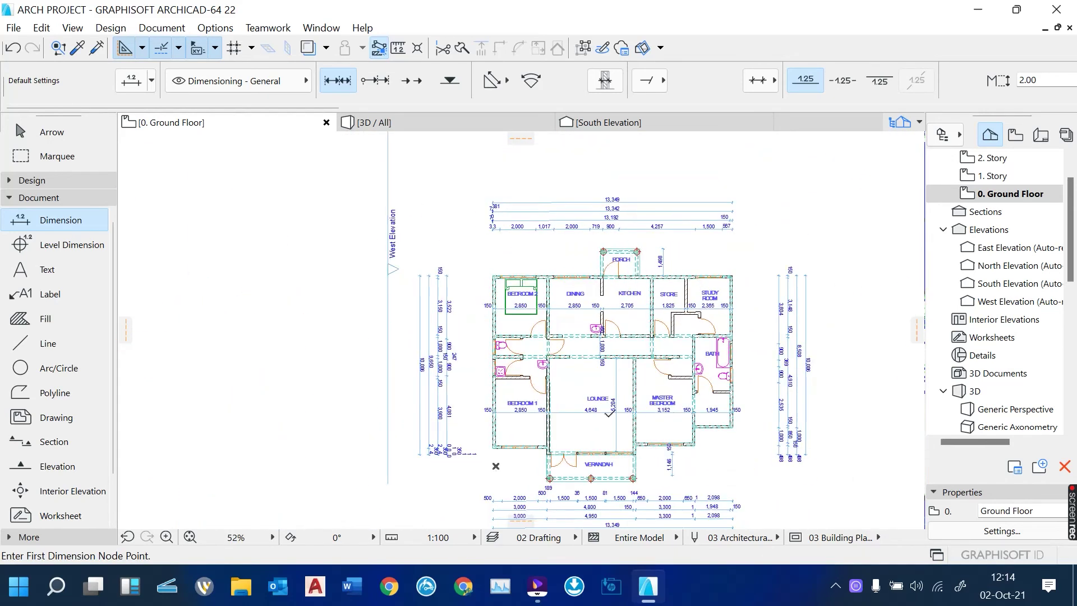
{"action": "scroll", "coordinate": [604, 401], "scroll_direction": "up", "scroll_amount": 2}
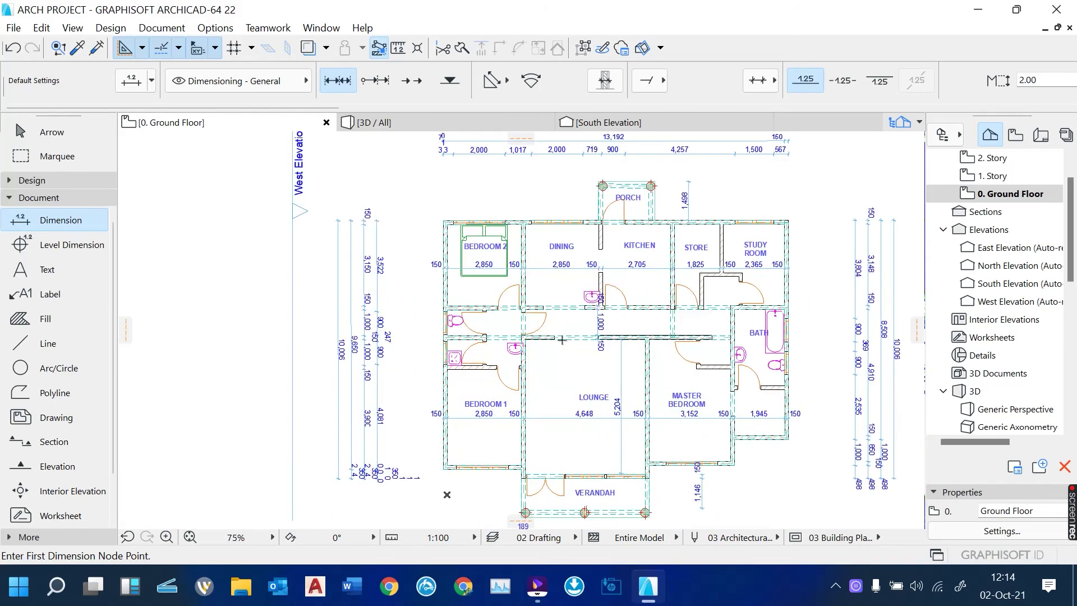
{"action": "scroll", "coordinate": [341, 245], "scroll_direction": "down", "scroll_amount": 4}
{"action": "scroll", "coordinate": [472, 294], "scroll_direction": "up", "scroll_amount": 6}
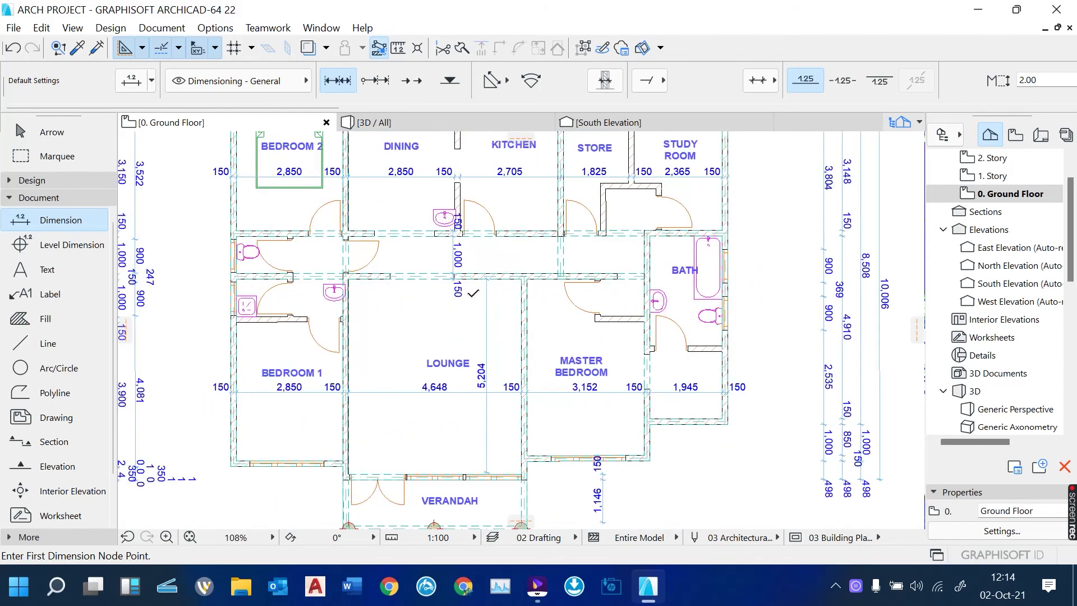
{"action": "scroll", "coordinate": [439, 219], "scroll_direction": "up", "scroll_amount": 2}
{"action": "key", "text": "Escape"}
{"action": "left_click", "coordinate": [438, 215]}
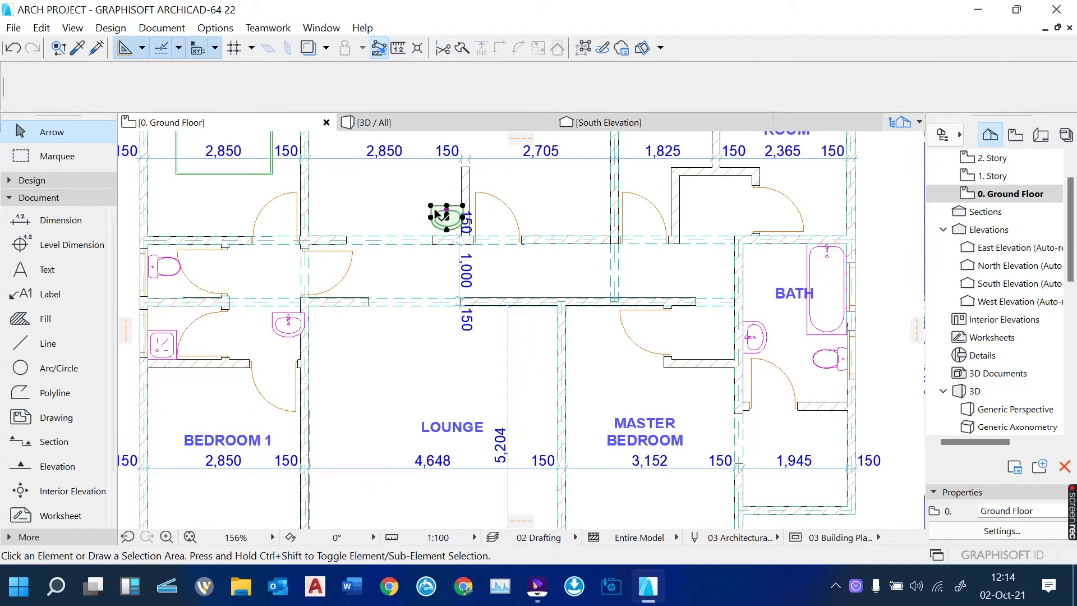
{"action": "key", "text": "Escape"}
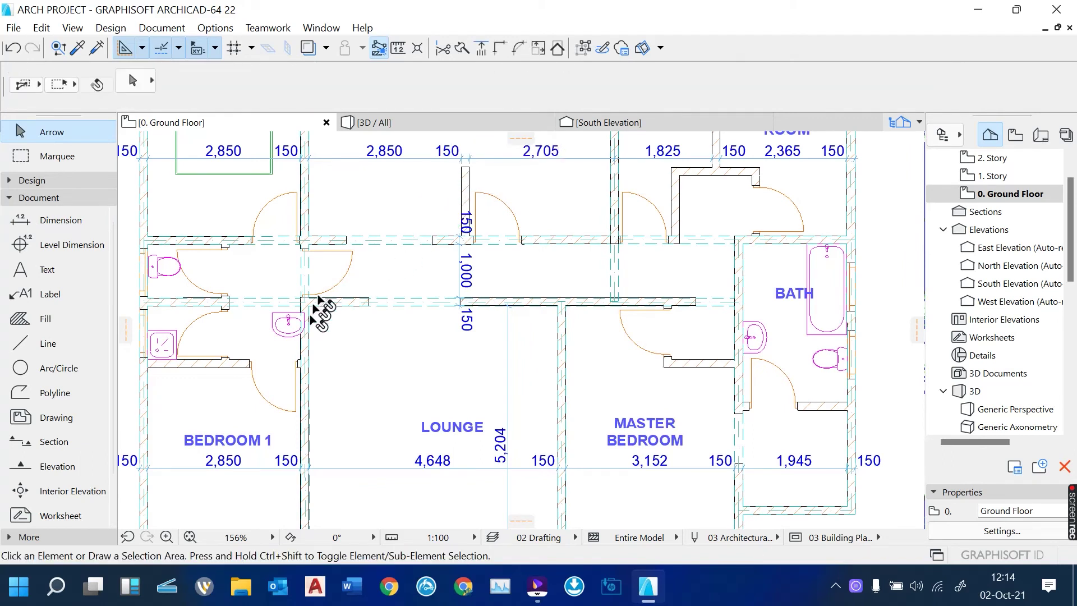
Delete the basin in the shower room north of Bedroom 1.
{"action": "left_click", "coordinate": [290, 323]}
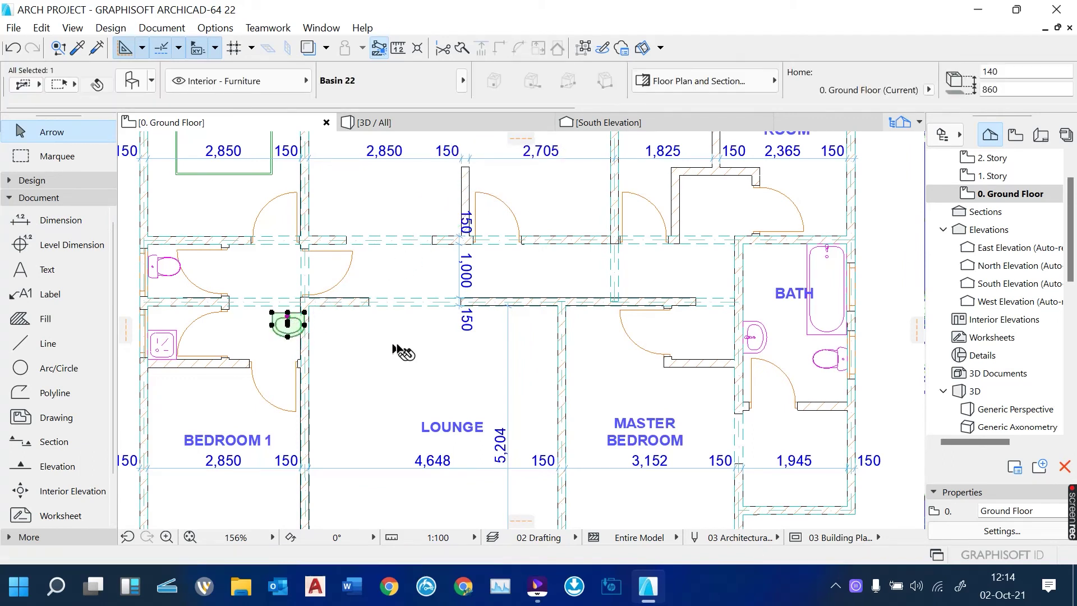
{"action": "key", "text": "Delete"}
Review the dimensioned ground floor plan as a whole, check the house in the 3D perspective, and return to the plan.
{"action": "scroll", "coordinate": [644, 360], "scroll_direction": "down", "scroll_amount": 3}
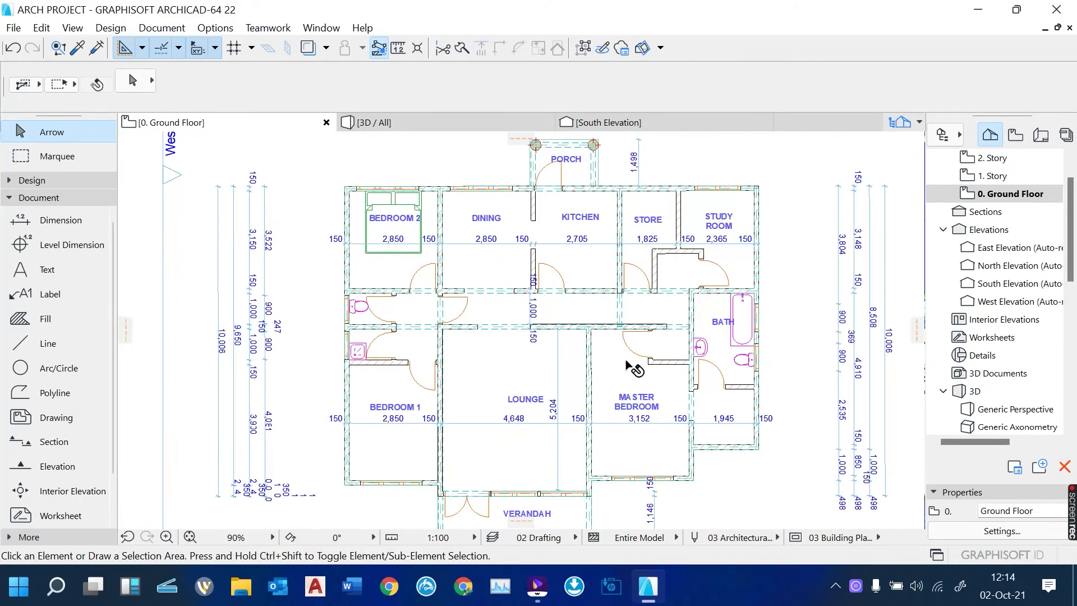
{"action": "scroll", "coordinate": [438, 275], "scroll_direction": "down", "scroll_amount": 2}
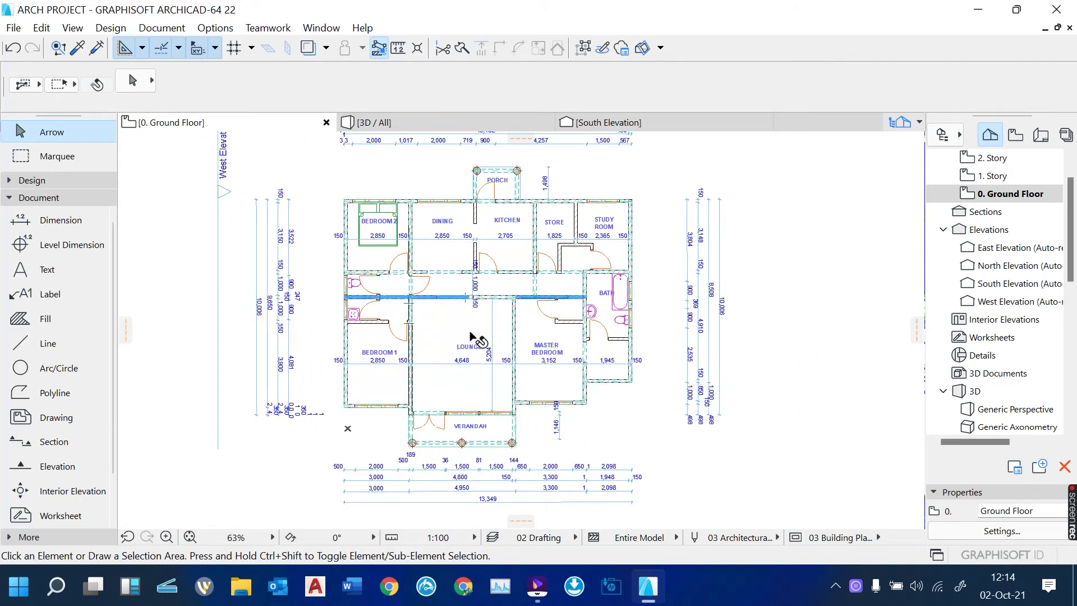
{"action": "scroll", "coordinate": [472, 339], "scroll_direction": "up", "scroll_amount": 3}
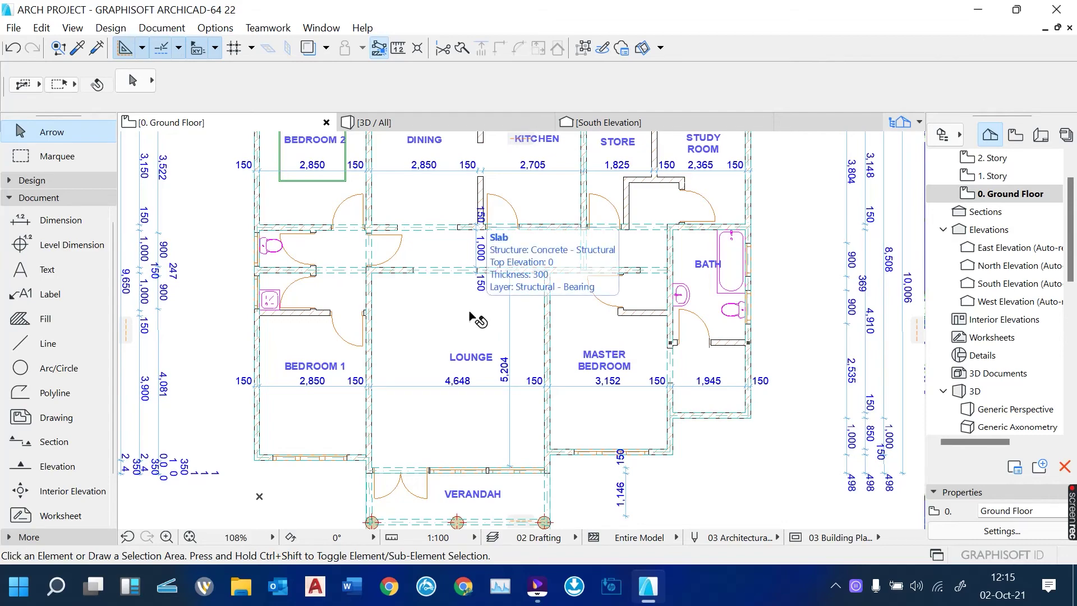
{"action": "scroll", "coordinate": [474, 318], "scroll_direction": "down", "scroll_amount": 4}
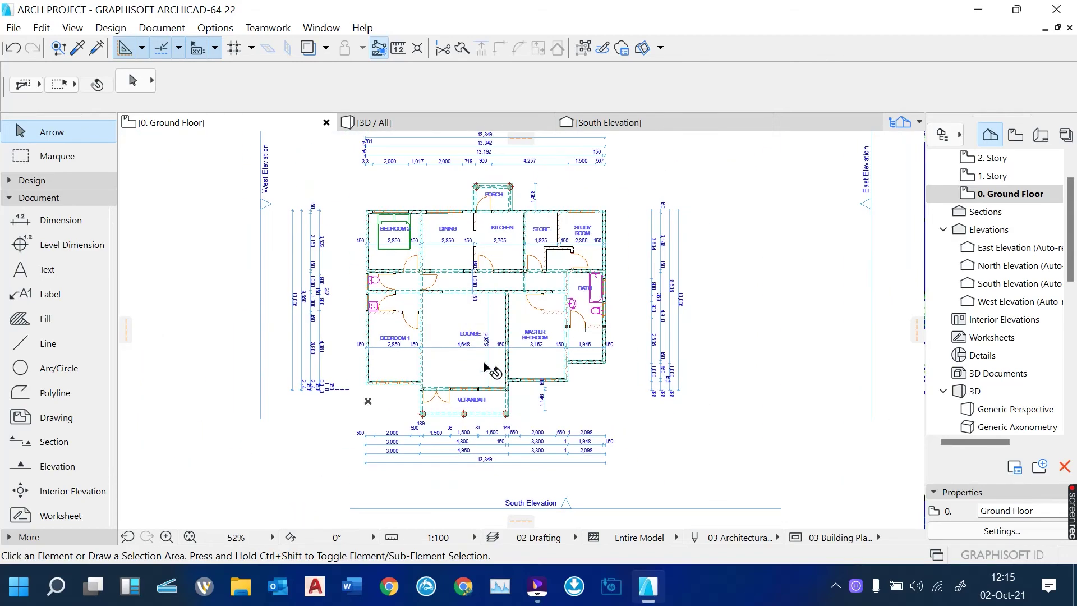
{"action": "scroll", "coordinate": [486, 367], "scroll_direction": "up", "scroll_amount": 2}
{"action": "scroll", "coordinate": [487, 366], "scroll_direction": "down", "scroll_amount": 4}
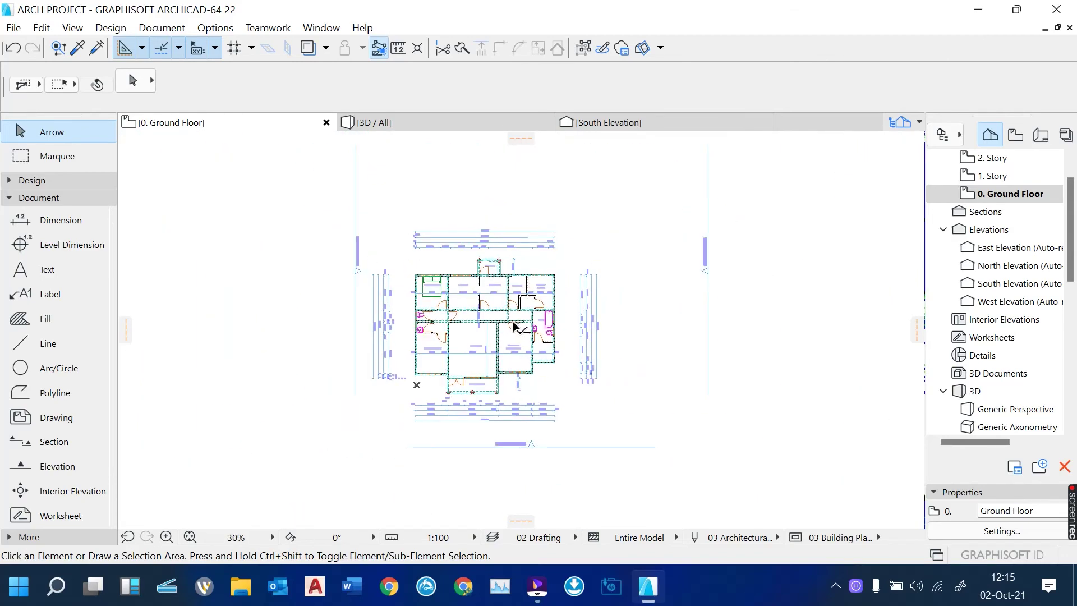
{"action": "scroll", "coordinate": [515, 328], "scroll_direction": "up", "scroll_amount": 2}
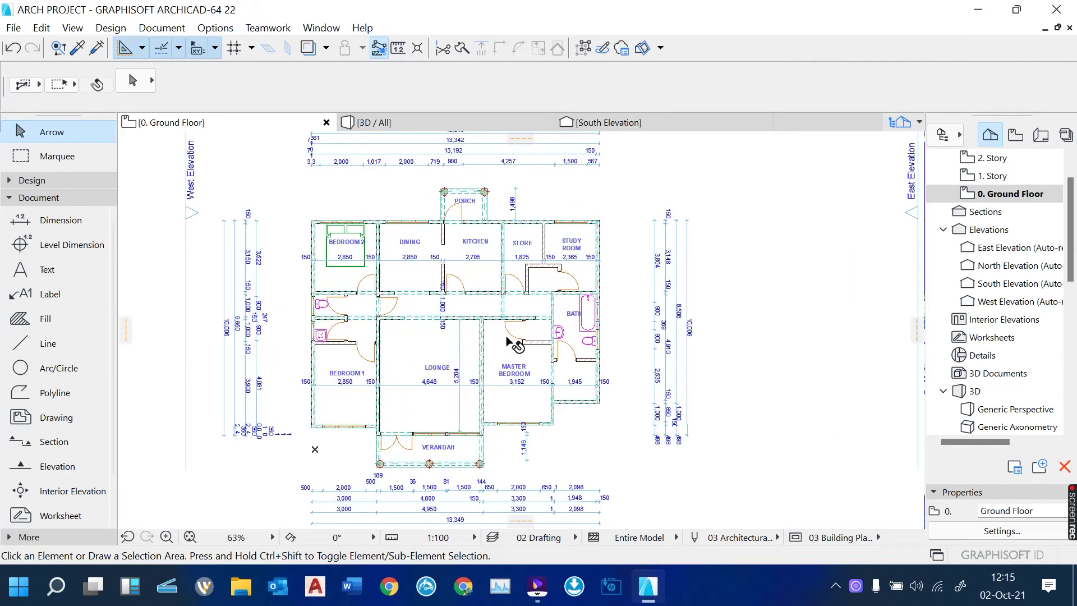
{"action": "scroll", "coordinate": [510, 341], "scroll_direction": "up", "scroll_amount": 1}
{"action": "scroll", "coordinate": [372, 399], "scroll_direction": "up", "scroll_amount": 1}
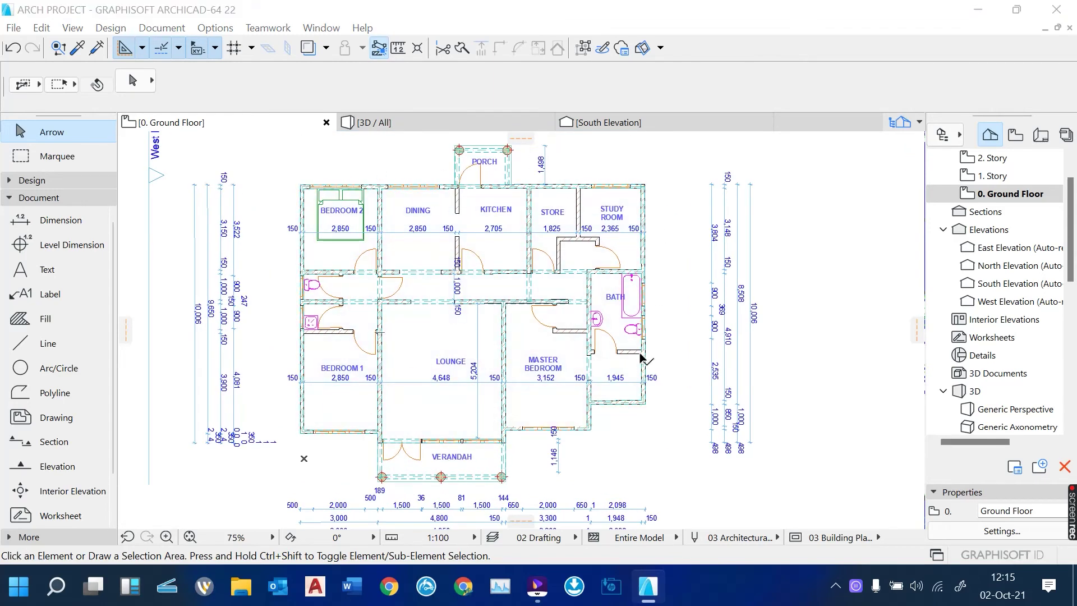
{"action": "scroll", "coordinate": [514, 476], "scroll_direction": "up", "scroll_amount": 2}
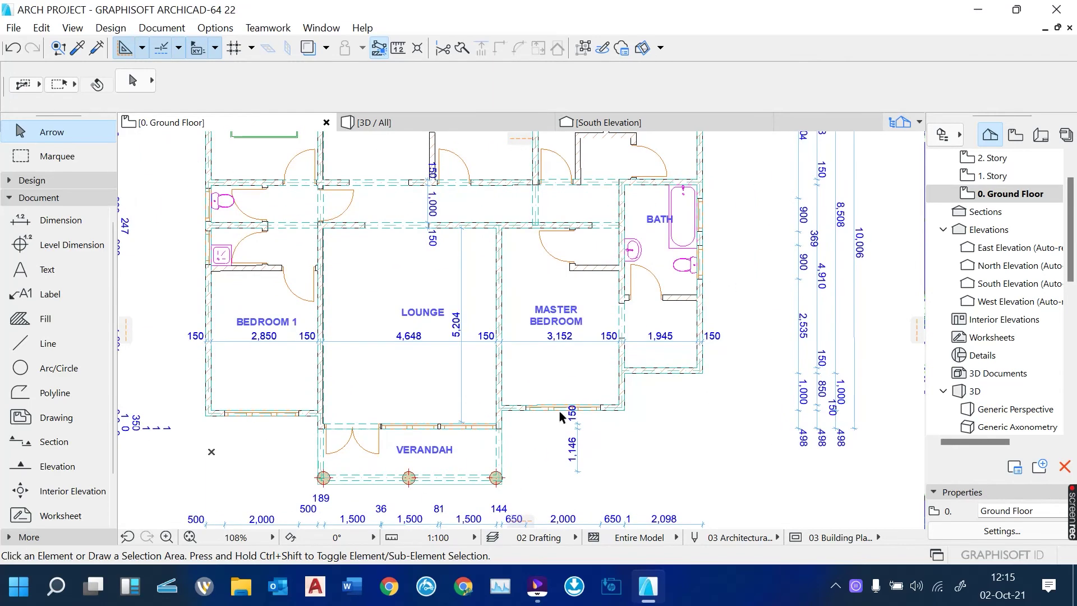
{"action": "scroll", "coordinate": [584, 375], "scroll_direction": "down", "scroll_amount": 1}
{"action": "scroll", "coordinate": [588, 384], "scroll_direction": "down", "scroll_amount": 1}
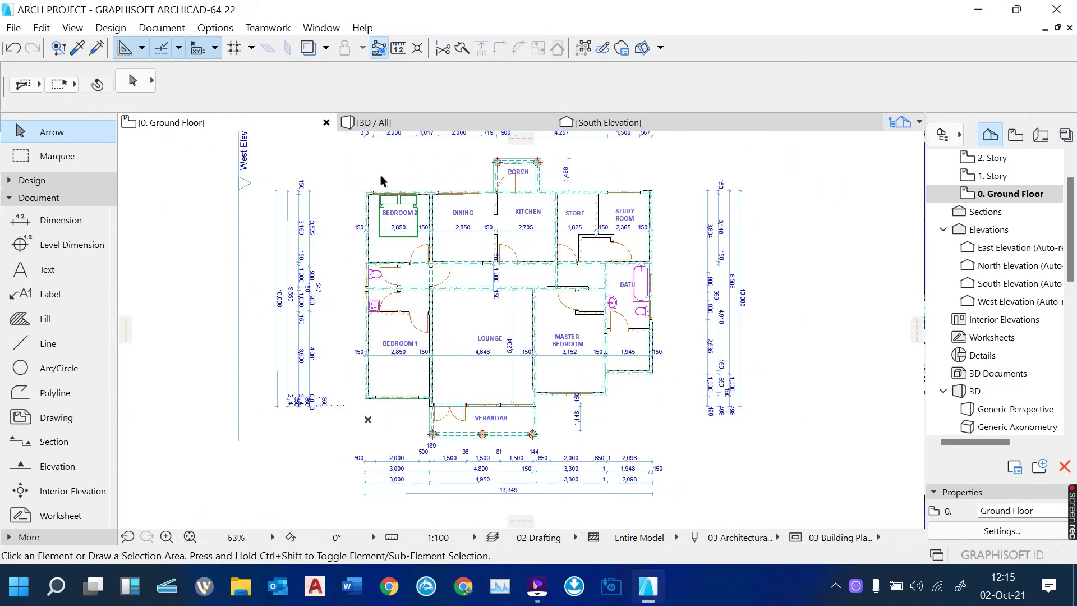
{"action": "left_click", "coordinate": [398, 124]}
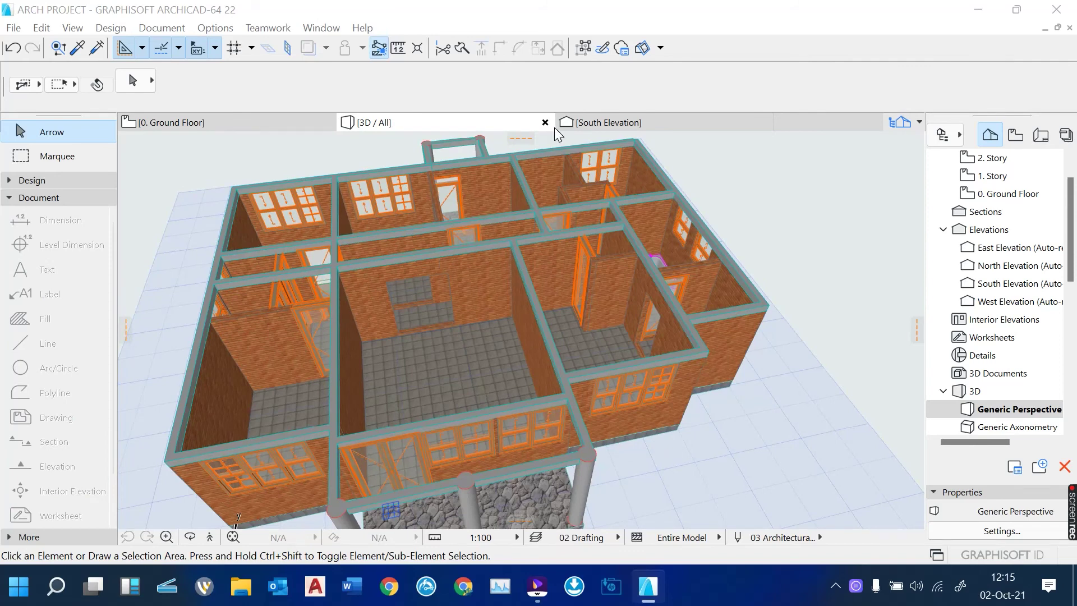
{"action": "left_click", "coordinate": [251, 124]}
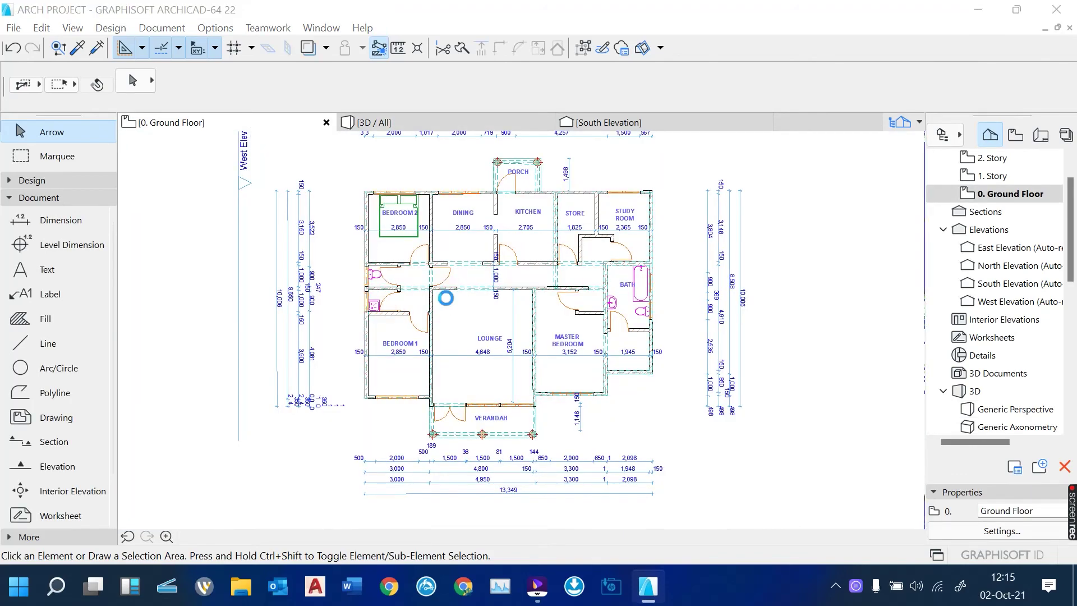
Set the Roof tool's defaults to a basic structure 100 mm thick with Tile - Roof as the building material.
{"action": "scroll", "coordinate": [449, 305], "scroll_direction": "up", "scroll_amount": 1}
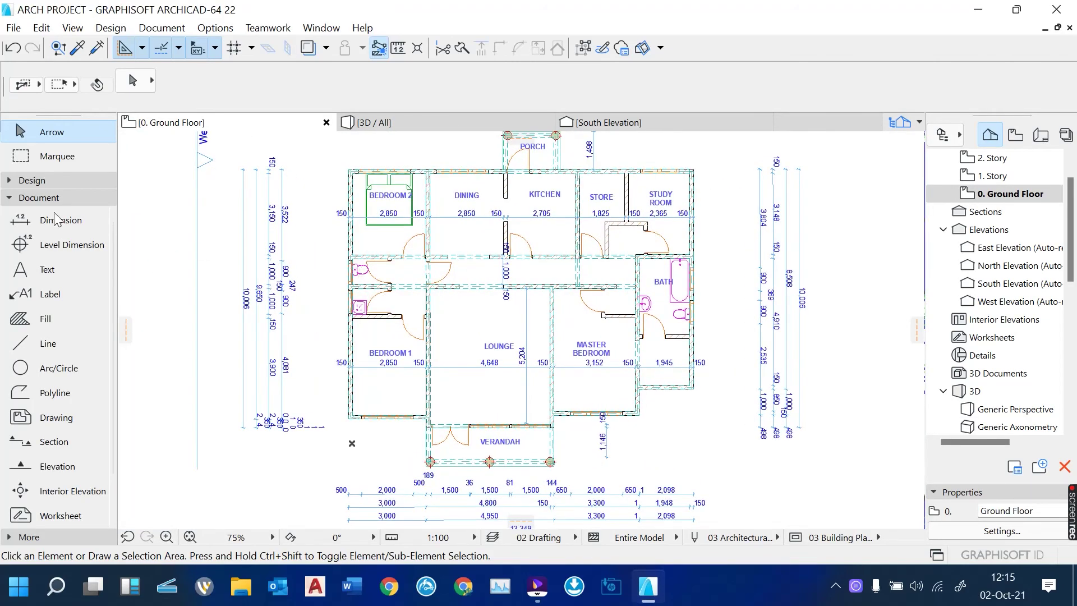
{"action": "left_click", "coordinate": [17, 180]}
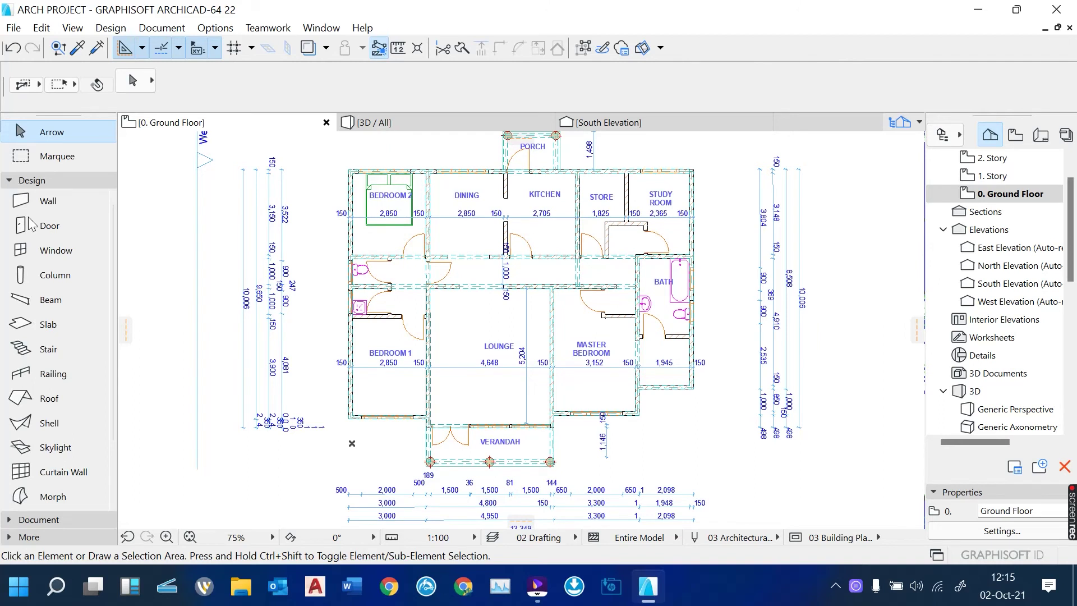
{"action": "left_click", "coordinate": [64, 392]}
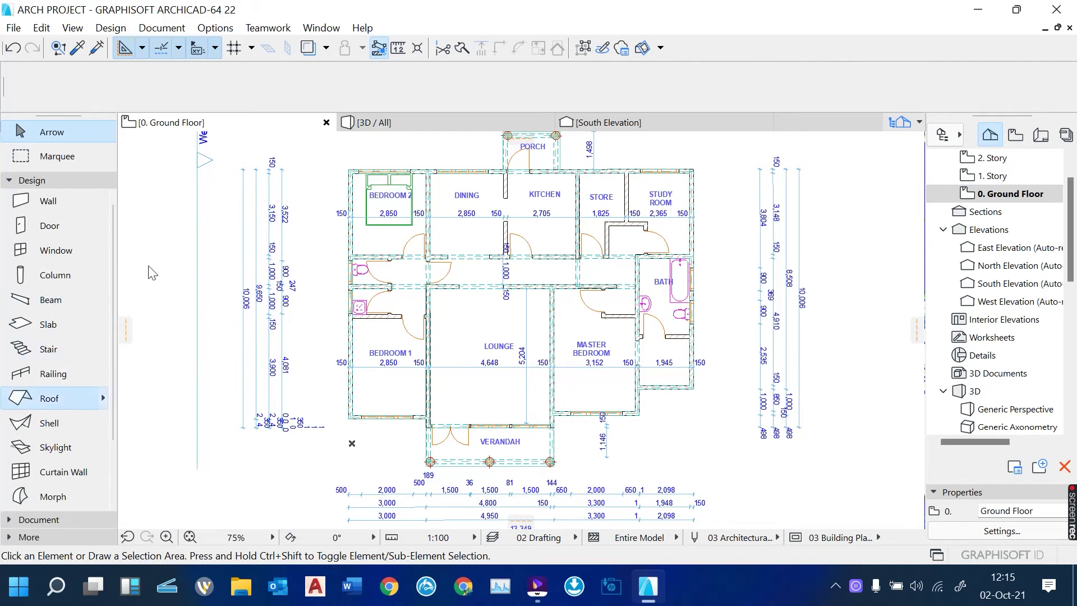
{"action": "double_click", "coordinate": [58, 395]}
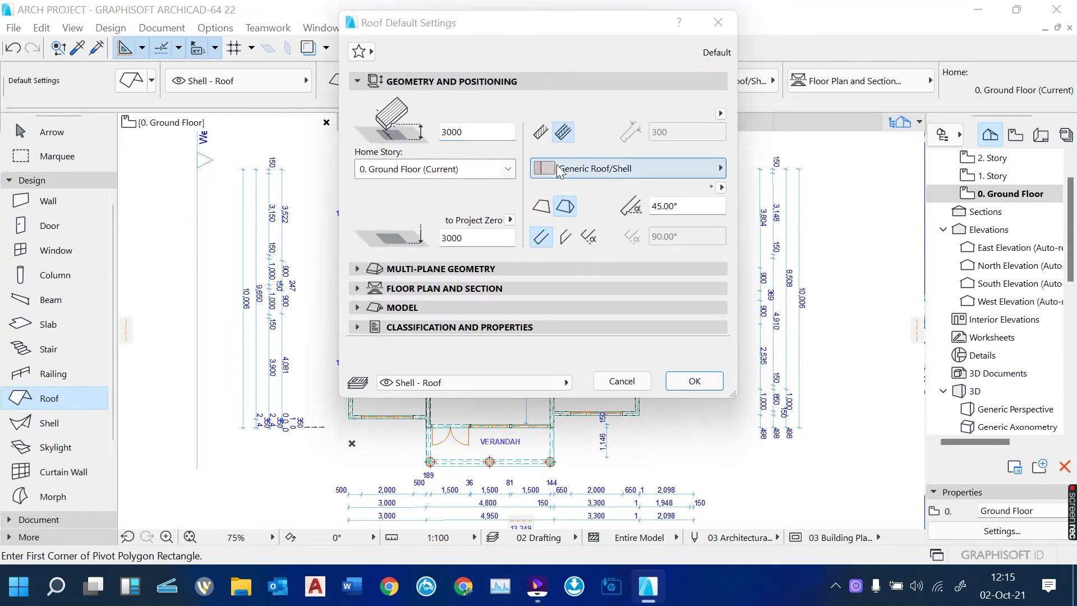
{"action": "left_click", "coordinate": [542, 135]}
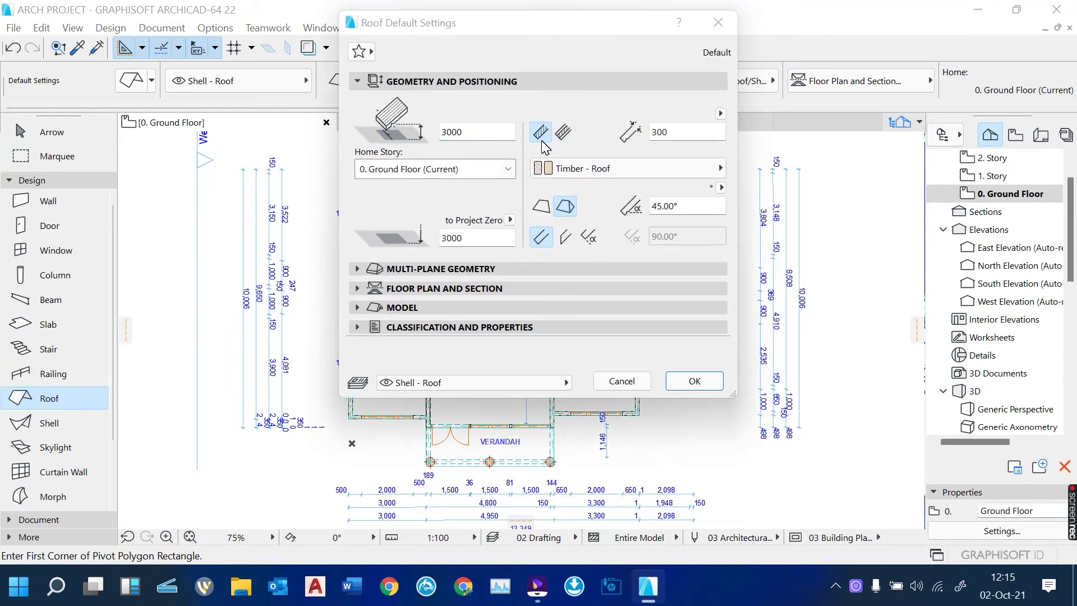
{"action": "left_click", "coordinate": [600, 170]}
{"action": "left_click", "coordinate": [602, 173]}
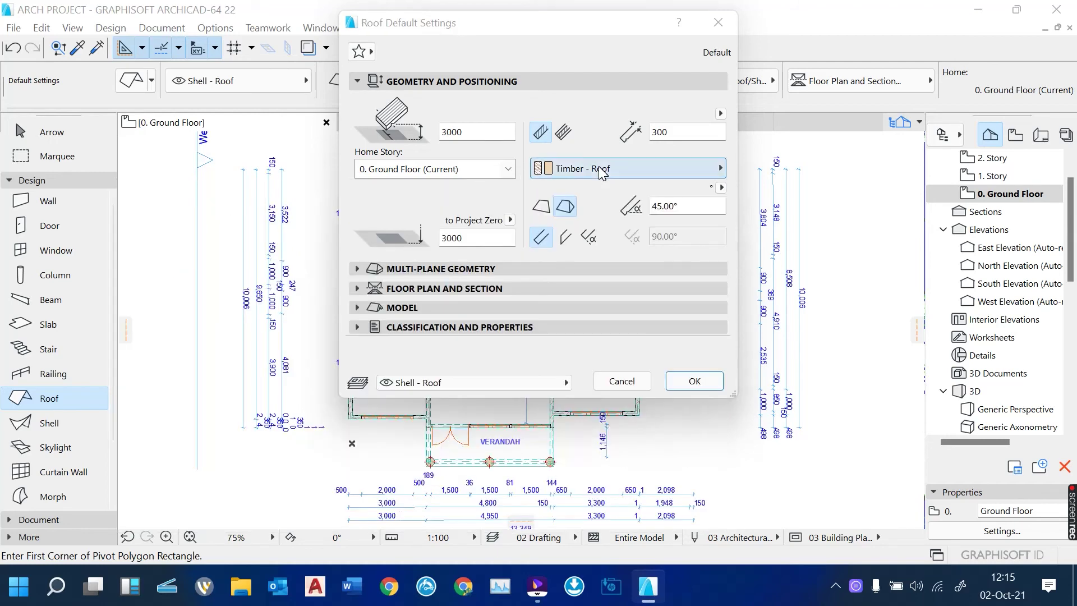
{"action": "left_click", "coordinate": [601, 172]}
{"action": "left_click", "coordinate": [602, 172]}
{"action": "left_click", "coordinate": [601, 172]}
{"action": "left_click", "coordinate": [601, 172]}
{"action": "left_click", "coordinate": [601, 171]}
{"action": "left_click", "coordinate": [600, 171]}
{"action": "left_click", "coordinate": [669, 132]}
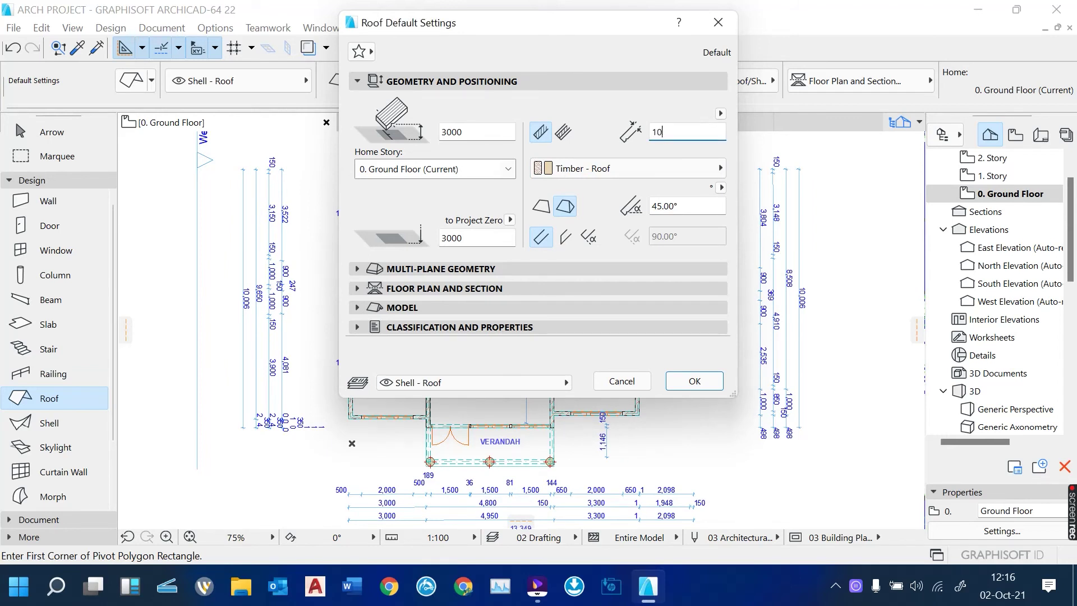
{"action": "left_click", "coordinate": [654, 170]}
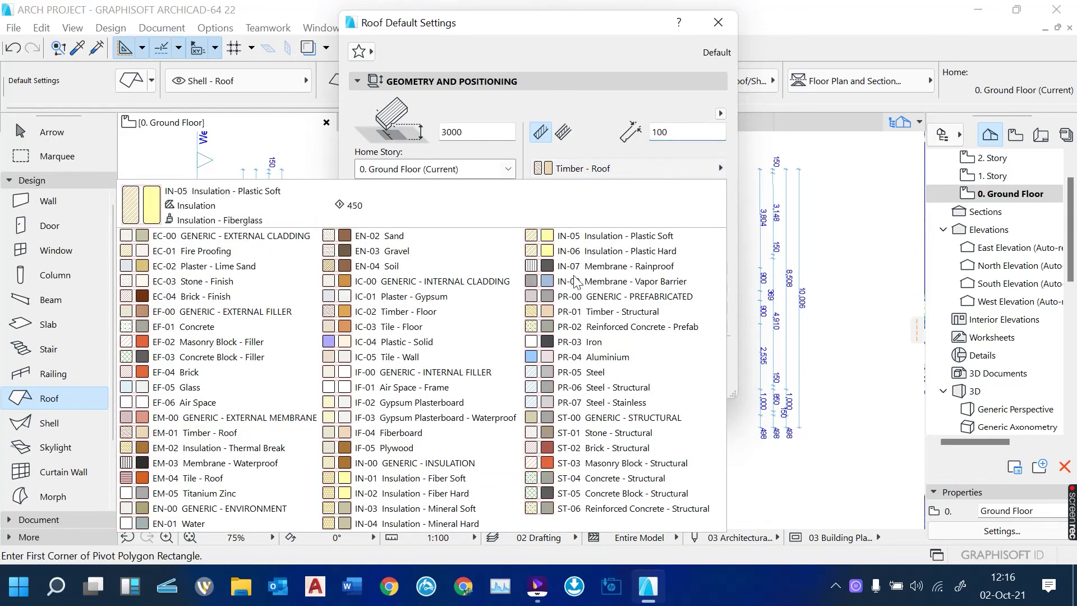
{"action": "left_click", "coordinate": [253, 478]}
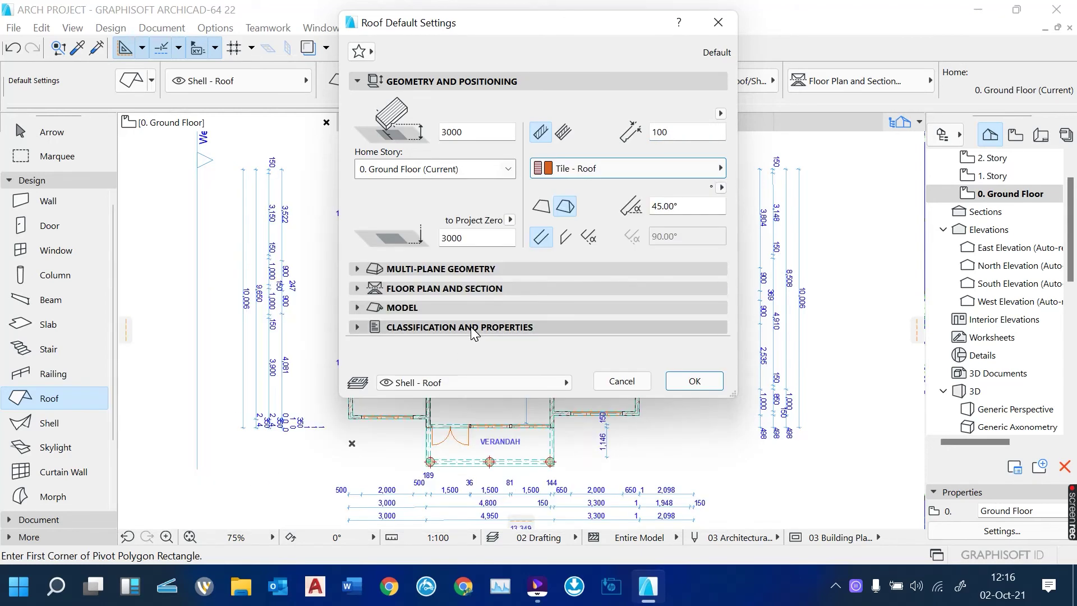
Set the default roof pitch to 30°.
{"action": "left_click", "coordinate": [358, 307]}
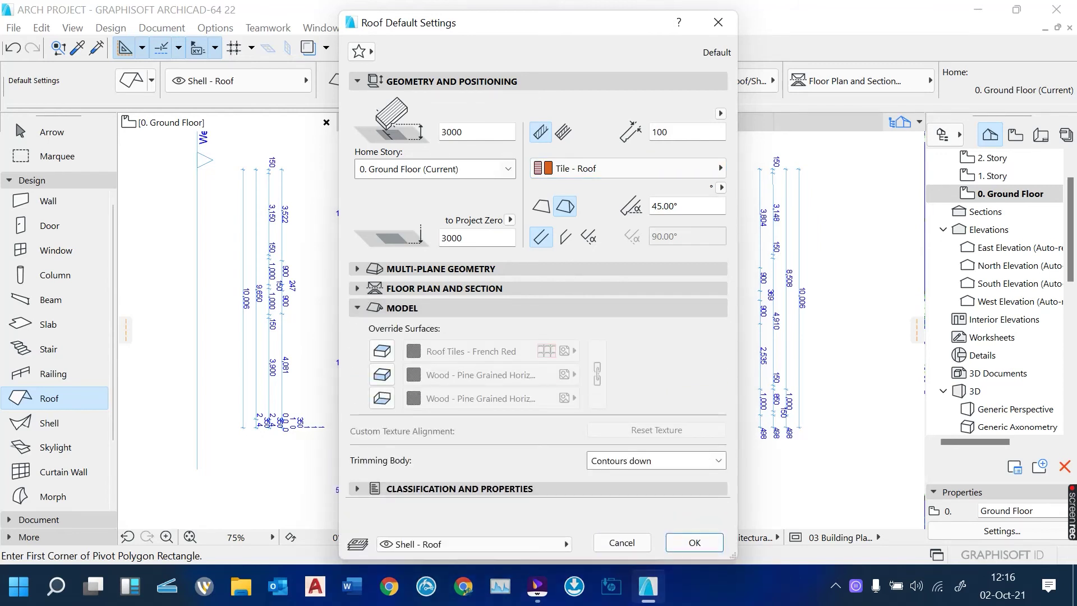
{"action": "left_click_drag", "start_coordinate": [679, 207], "coordinate": [647, 212]}
{"action": "type", "text": "30"}
{"action": "key", "text": "Tab"}
Override all three roof surfaces with linked Roof Tiles - French Brown, review the multi-plane geometry, and accept the roof defaults.
{"action": "left_click", "coordinate": [382, 350]}
{"action": "left_click", "coordinate": [382, 374]}
{"action": "left_click", "coordinate": [383, 399]}
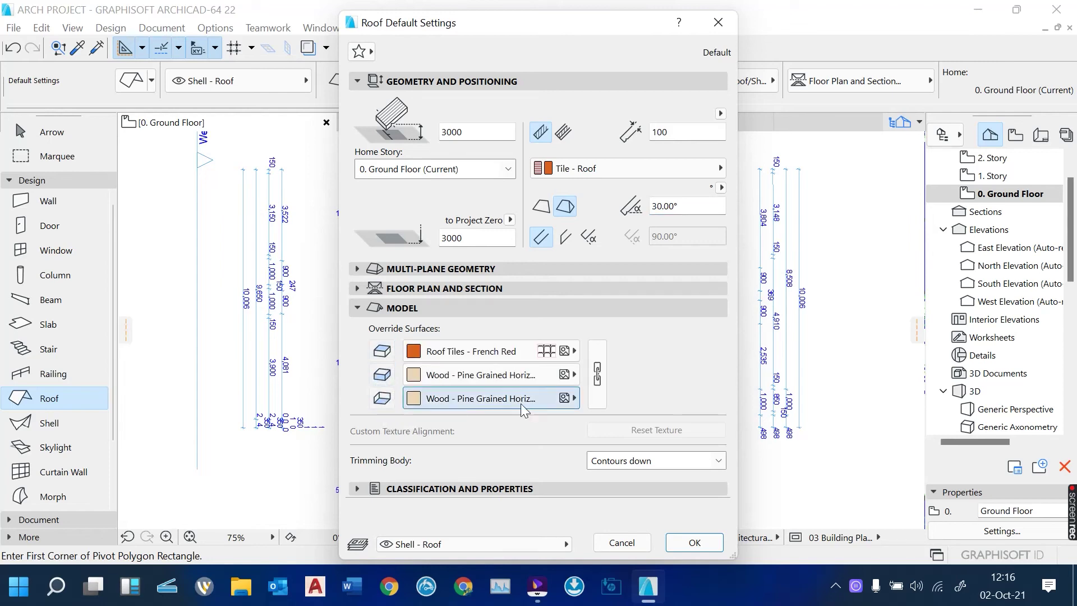
{"action": "left_click", "coordinate": [598, 374]}
{"action": "left_click", "coordinate": [574, 352]}
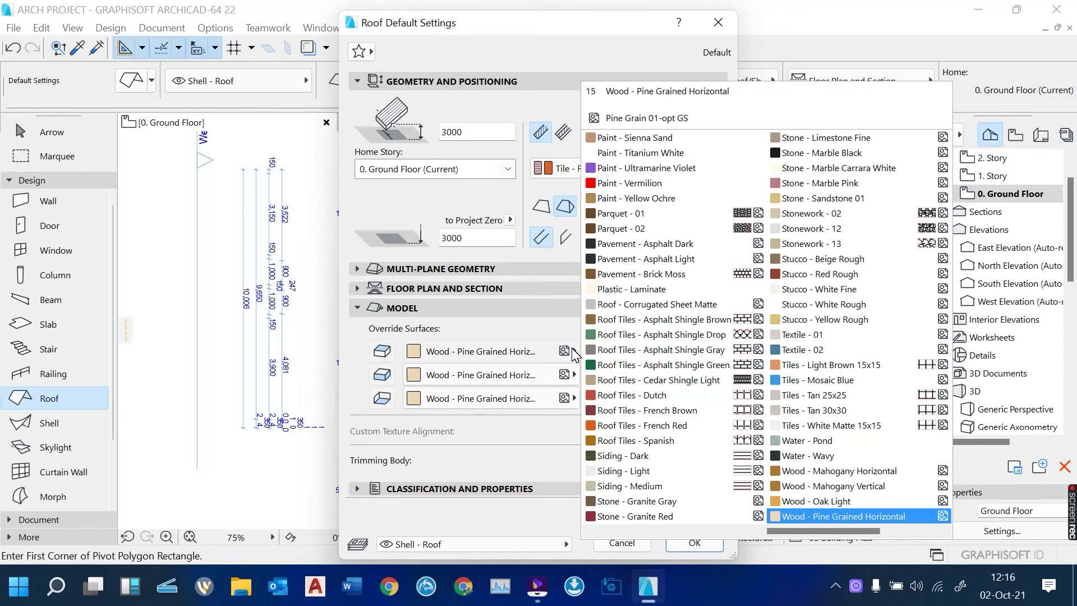
{"action": "left_click", "coordinate": [684, 417]}
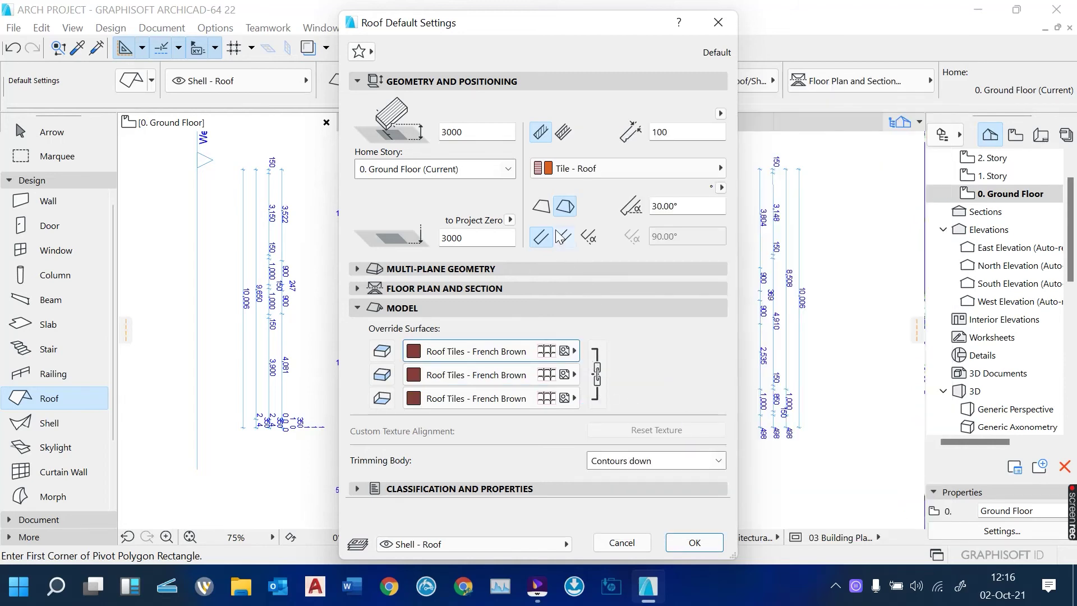
{"action": "left_click", "coordinate": [393, 272]}
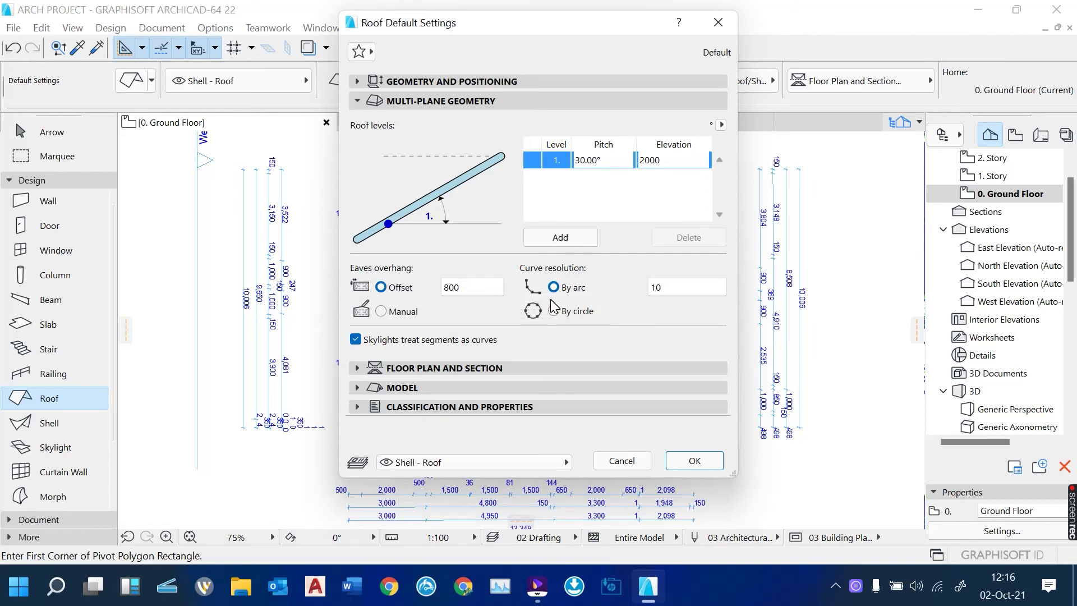
{"action": "left_click", "coordinate": [691, 458]}
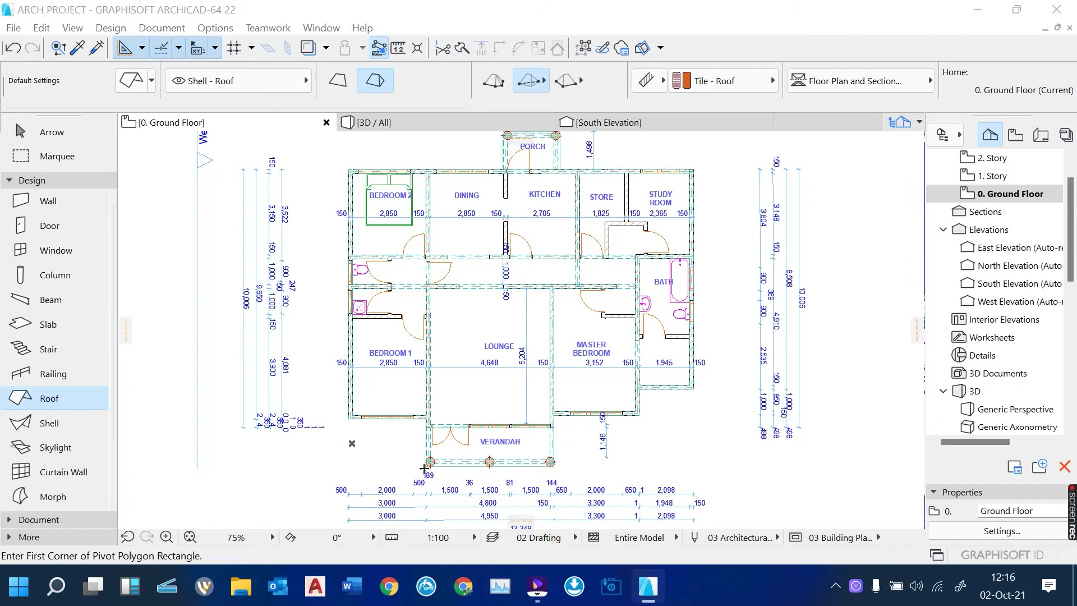
{"action": "scroll", "coordinate": [424, 468], "scroll_direction": "up", "scroll_amount": 10}
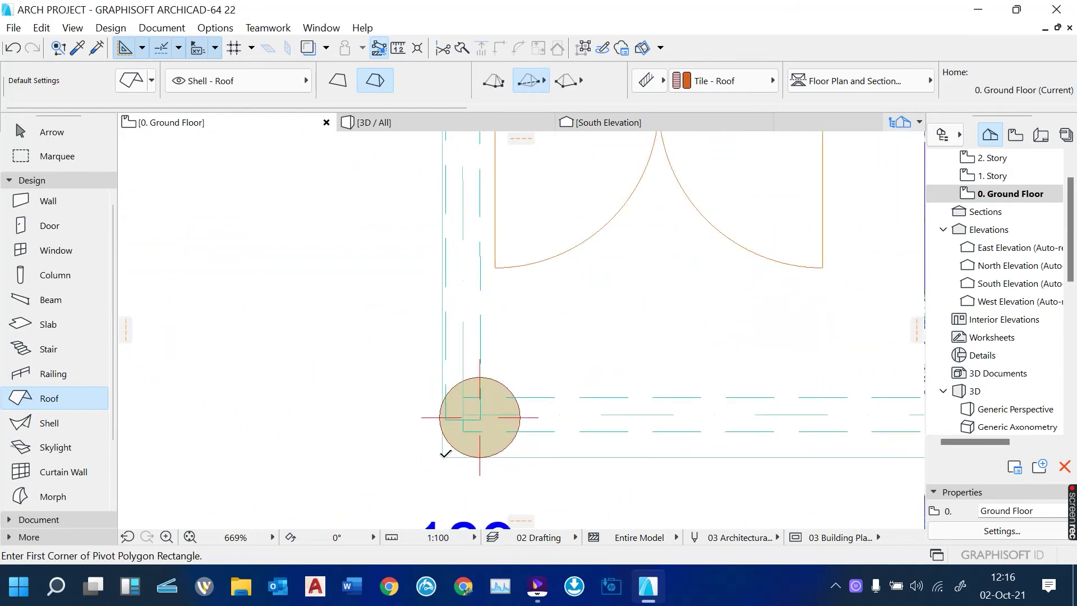
{"action": "left_click", "coordinate": [443, 457]}
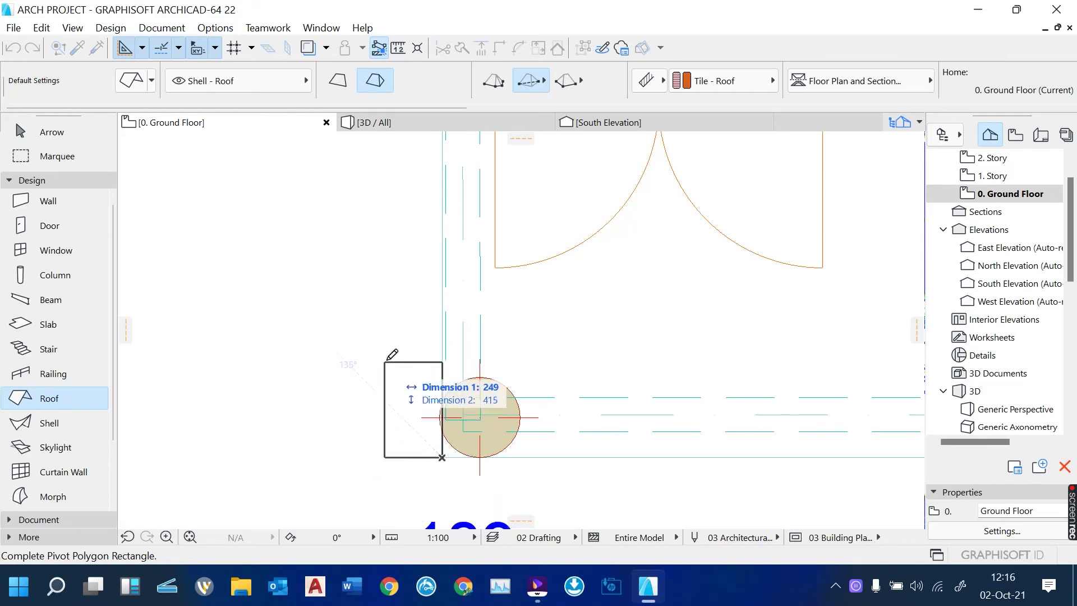
{"action": "left_click", "coordinate": [499, 82]}
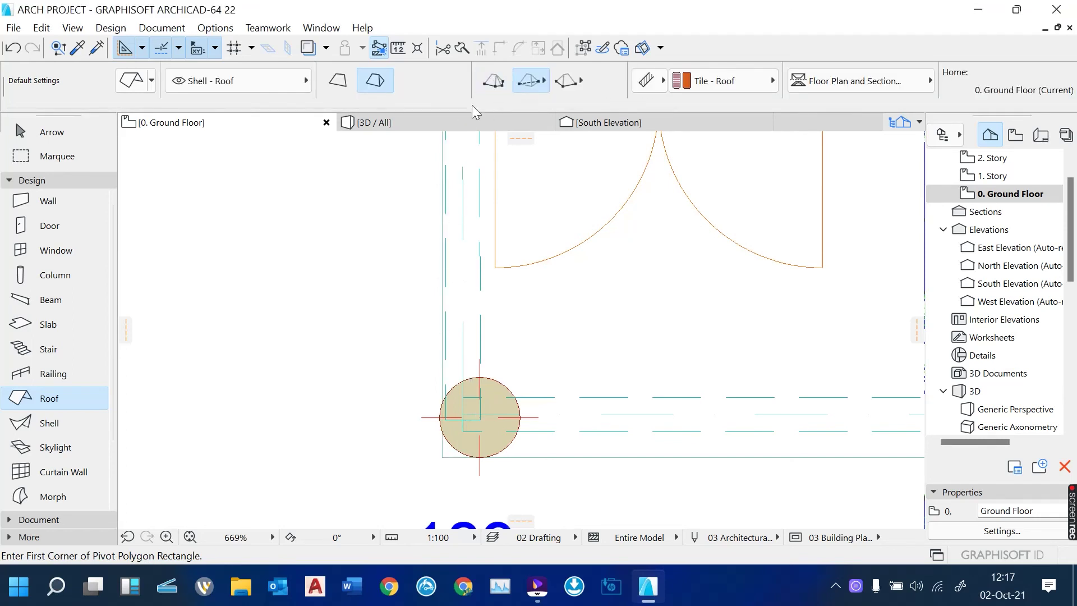
Start a multi-plane roof with polygonal geometry at the Verandah's corner nearest Bedroom 1 and trace its outline to Bedroom 1's front outer corner.
{"action": "left_click", "coordinate": [491, 83]}
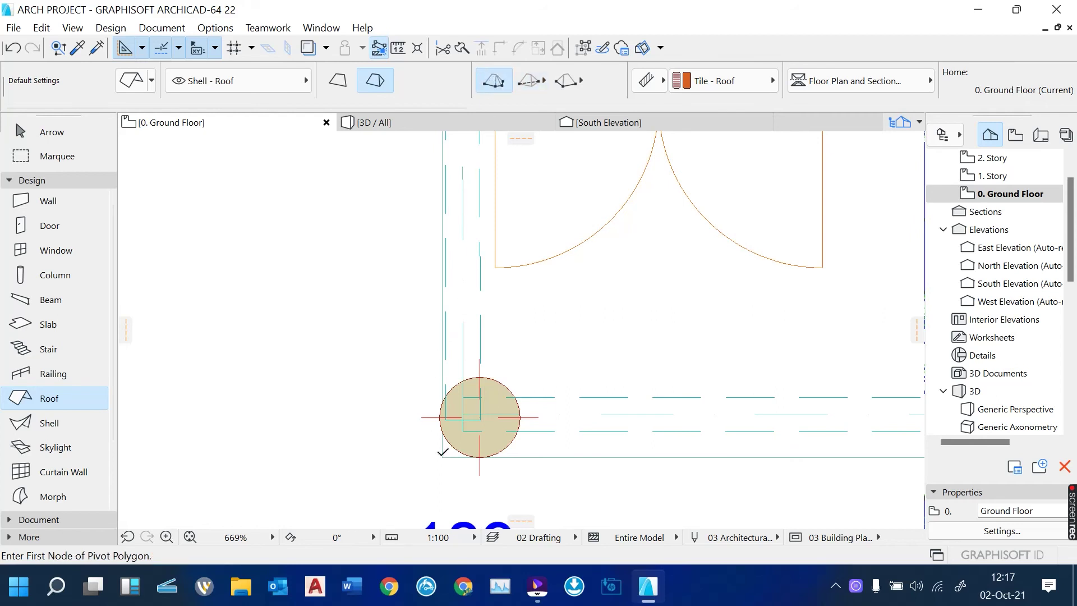
{"action": "left_click", "coordinate": [443, 452]}
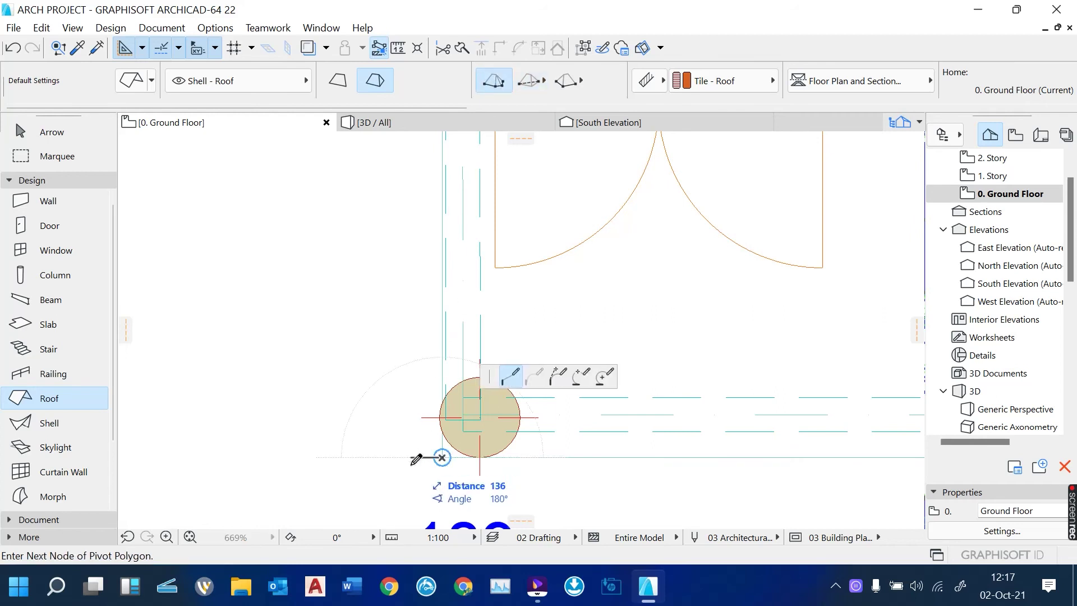
{"action": "scroll", "coordinate": [416, 463], "scroll_direction": "down", "scroll_amount": 3}
{"action": "scroll", "coordinate": [428, 247], "scroll_direction": "up", "scroll_amount": 4}
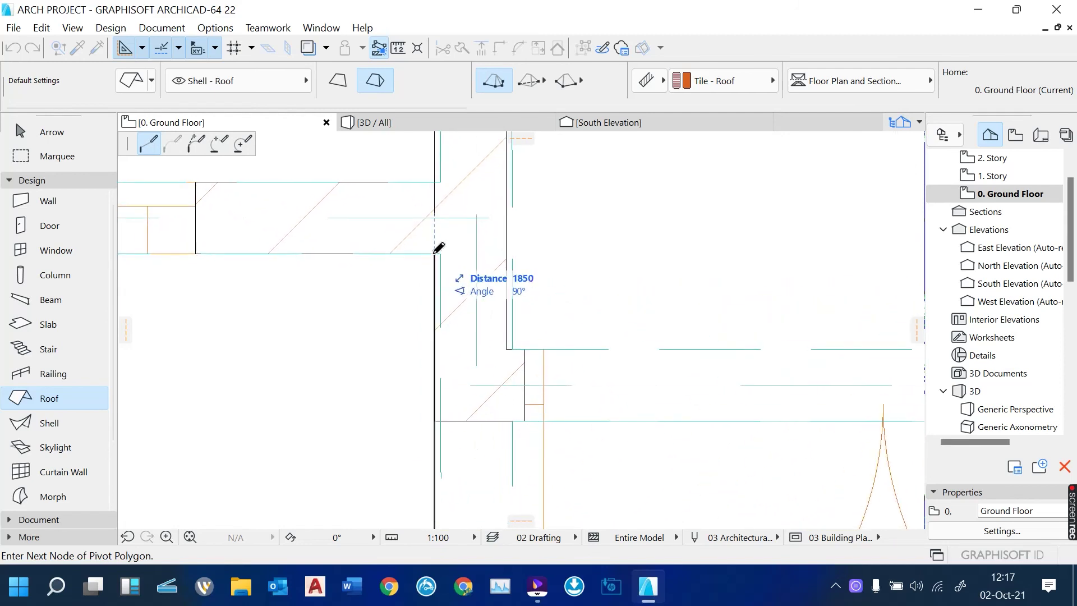
{"action": "left_click", "coordinate": [439, 247]}
{"action": "scroll", "coordinate": [618, 361], "scroll_direction": "up", "scroll_amount": 5}
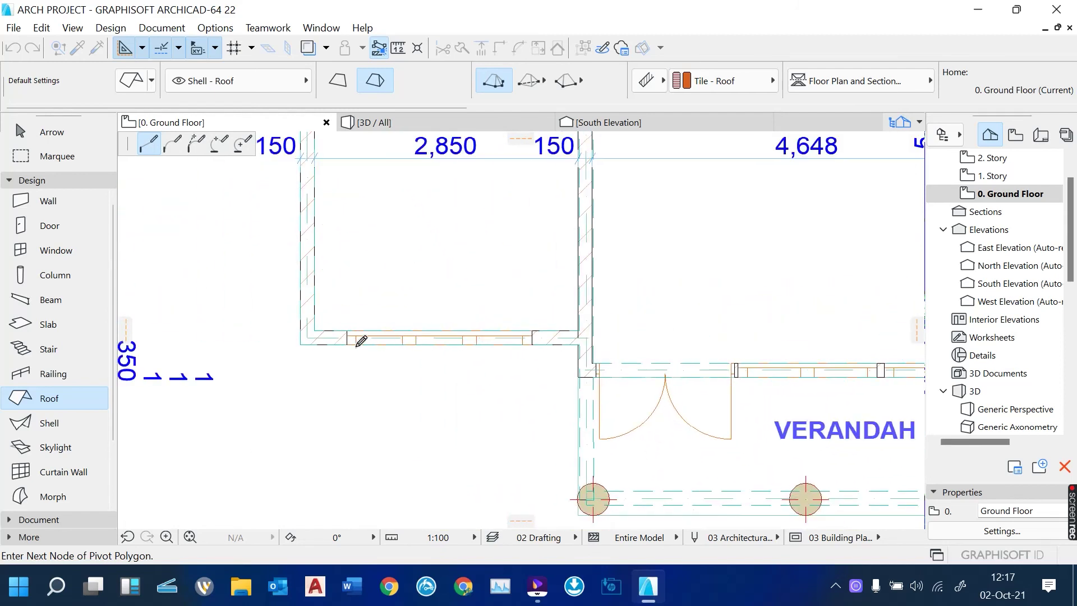
{"action": "scroll", "coordinate": [298, 338], "scroll_direction": "up", "scroll_amount": 4}
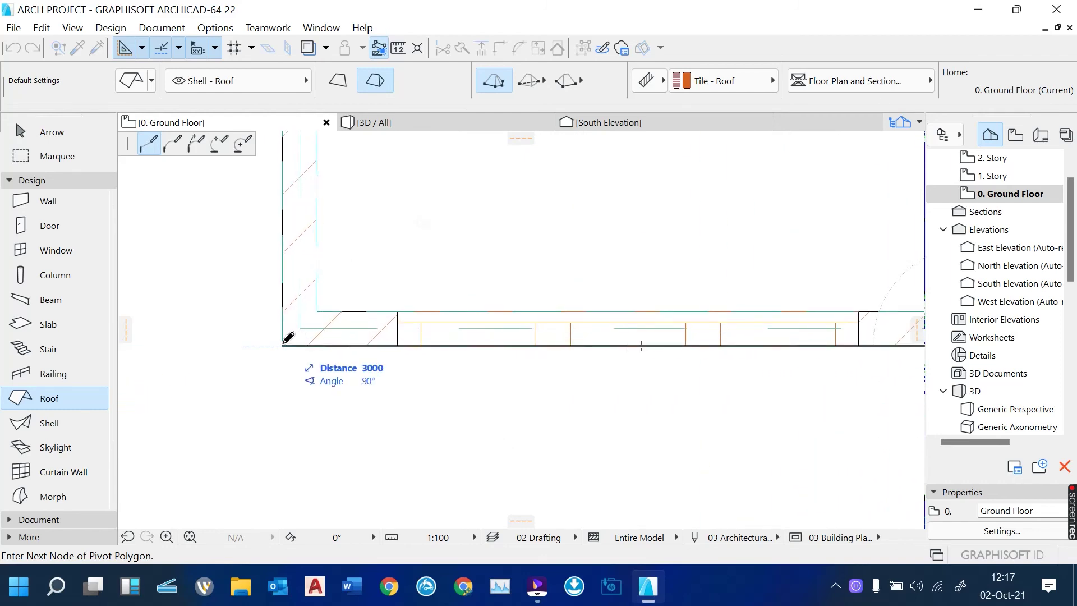
{"action": "left_click", "coordinate": [283, 344]}
Trace the roof outline along the outer side wall of Bedroom 1 to Bedroom 2's rear outer corner.
{"action": "scroll", "coordinate": [331, 447], "scroll_direction": "down", "scroll_amount": 5}
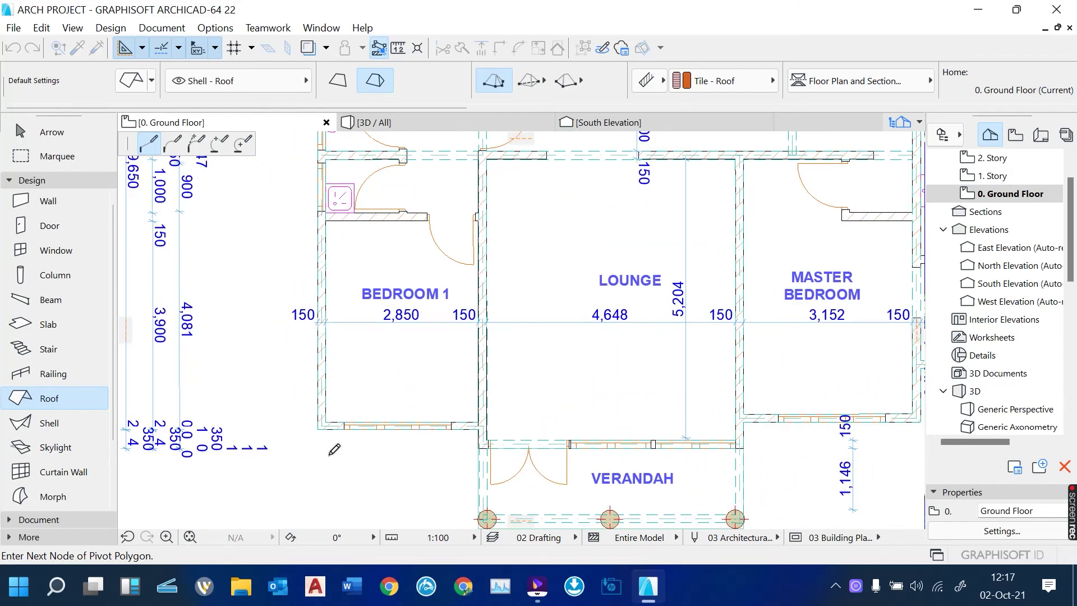
{"action": "scroll", "coordinate": [333, 448], "scroll_direction": "down", "scroll_amount": 4}
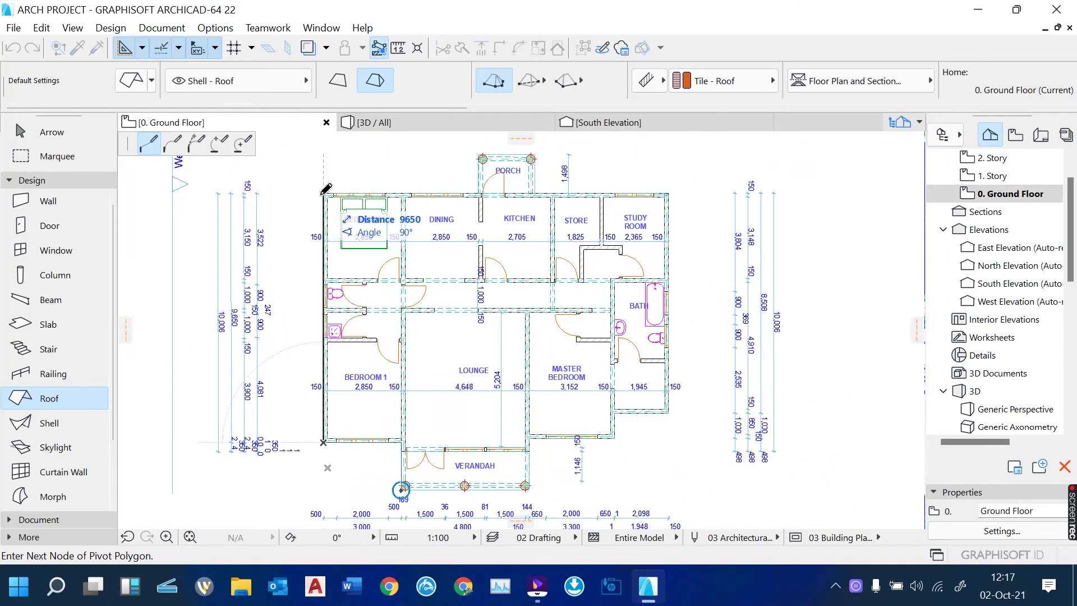
{"action": "left_click", "coordinate": [325, 191]}
{"action": "scroll", "coordinate": [326, 189], "scroll_direction": "up", "scroll_amount": 5}
{"action": "scroll", "coordinate": [326, 189], "scroll_direction": "up", "scroll_amount": 3}
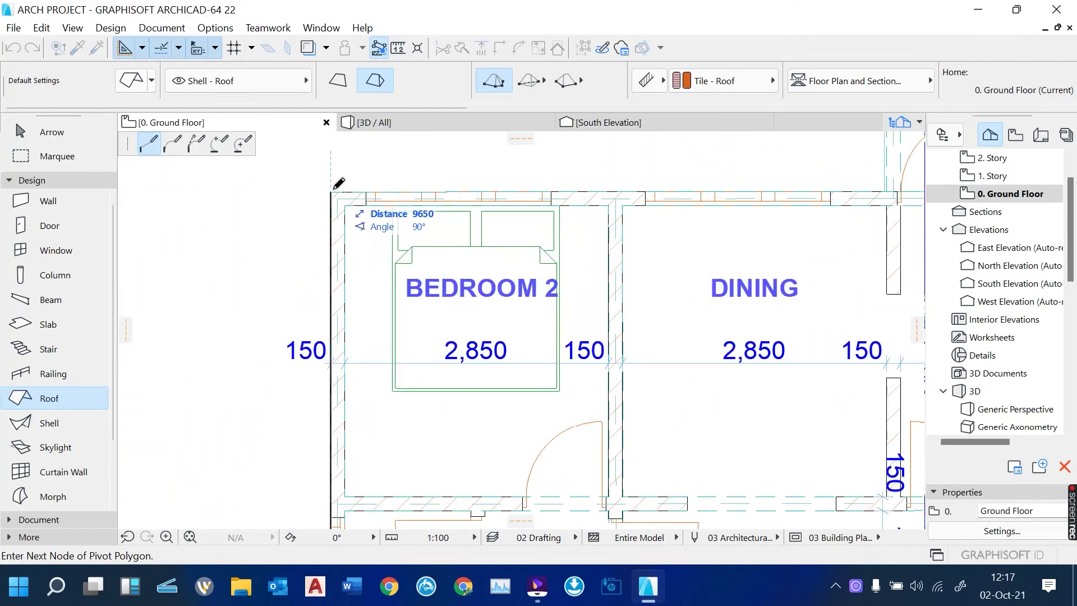
{"action": "left_click", "coordinate": [331, 192]}
Trace the roof outline along the rear wall to the Porch and out to its first column corner, replacing the misplaced node there.
{"action": "scroll", "coordinate": [254, 311], "scroll_direction": "down", "scroll_amount": 5}
{"action": "scroll", "coordinate": [458, 266], "scroll_direction": "up", "scroll_amount": 5}
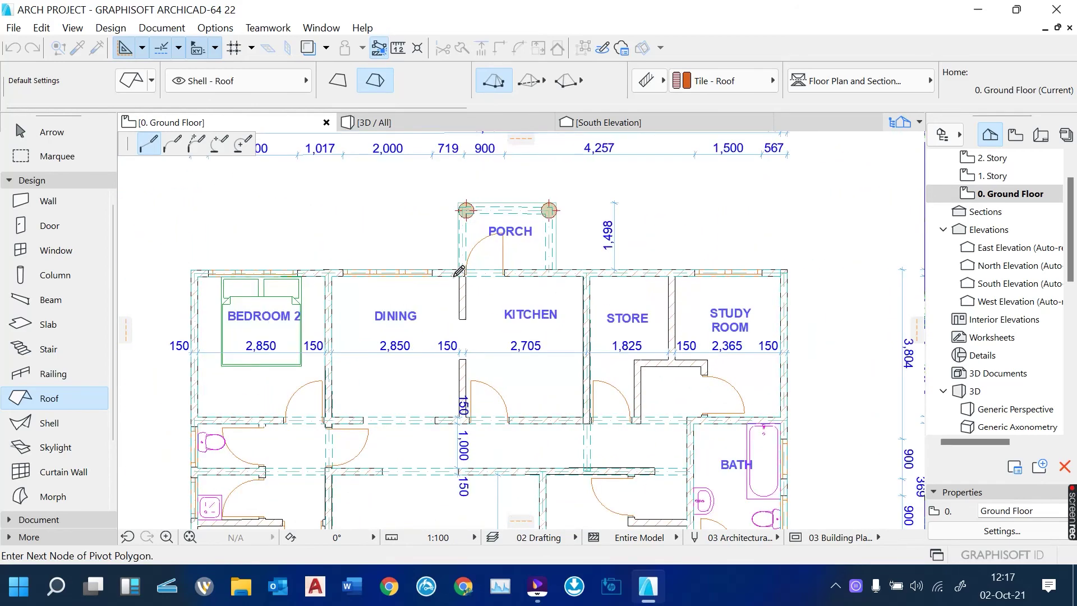
{"action": "scroll", "coordinate": [458, 265], "scroll_direction": "up", "scroll_amount": 3}
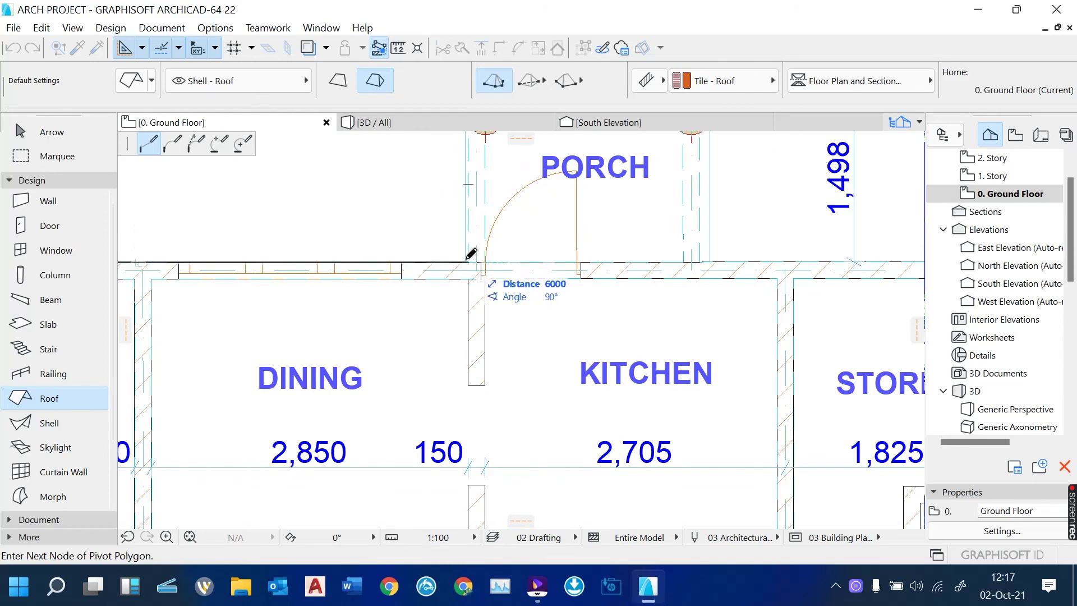
{"action": "scroll", "coordinate": [471, 255], "scroll_direction": "down", "scroll_amount": 5}
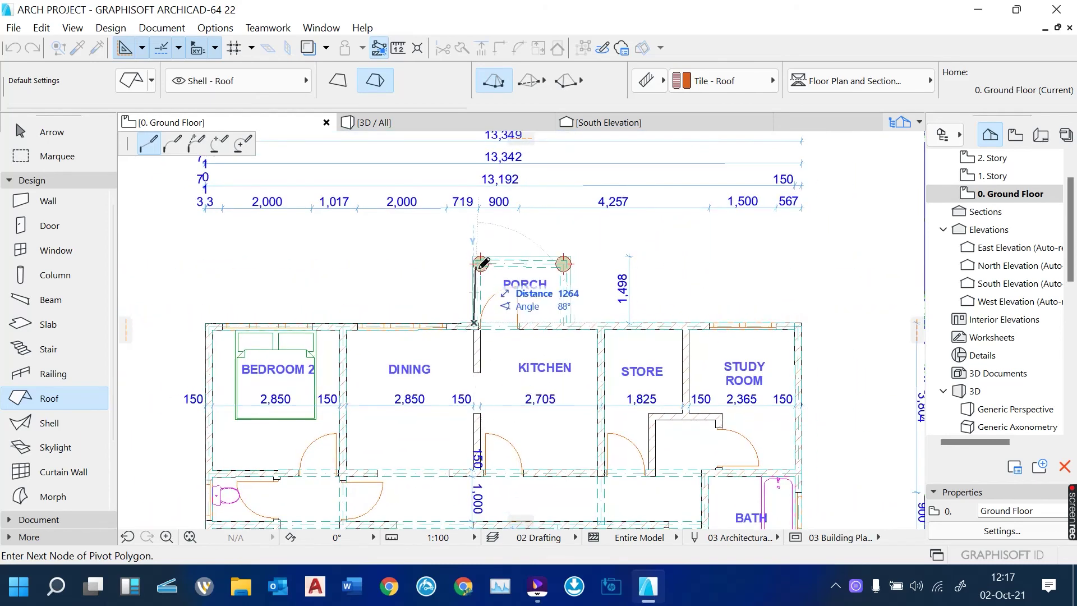
{"action": "scroll", "coordinate": [482, 263], "scroll_direction": "up", "scroll_amount": 3}
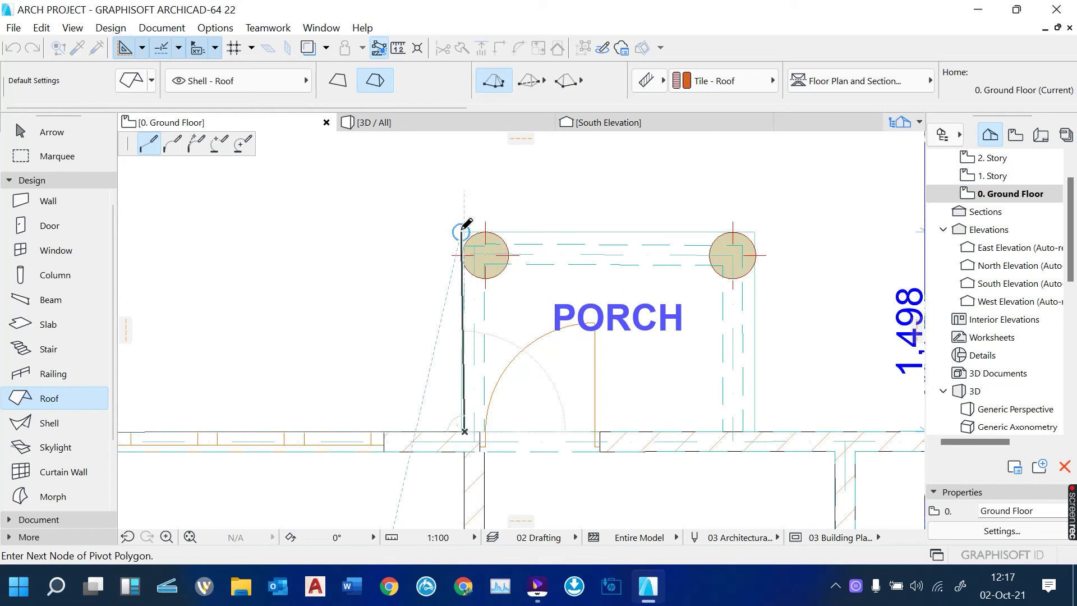
{"action": "scroll", "coordinate": [465, 438], "scroll_direction": "up", "scroll_amount": 3}
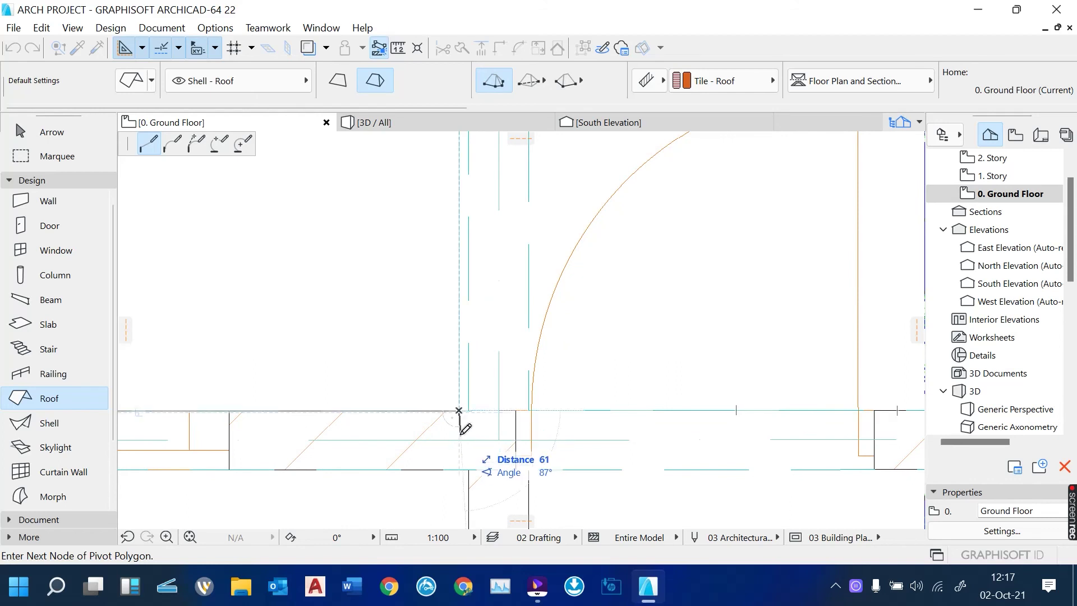
{"action": "scroll", "coordinate": [464, 427], "scroll_direction": "down", "scroll_amount": 3}
{"action": "scroll", "coordinate": [473, 267], "scroll_direction": "up", "scroll_amount": 3}
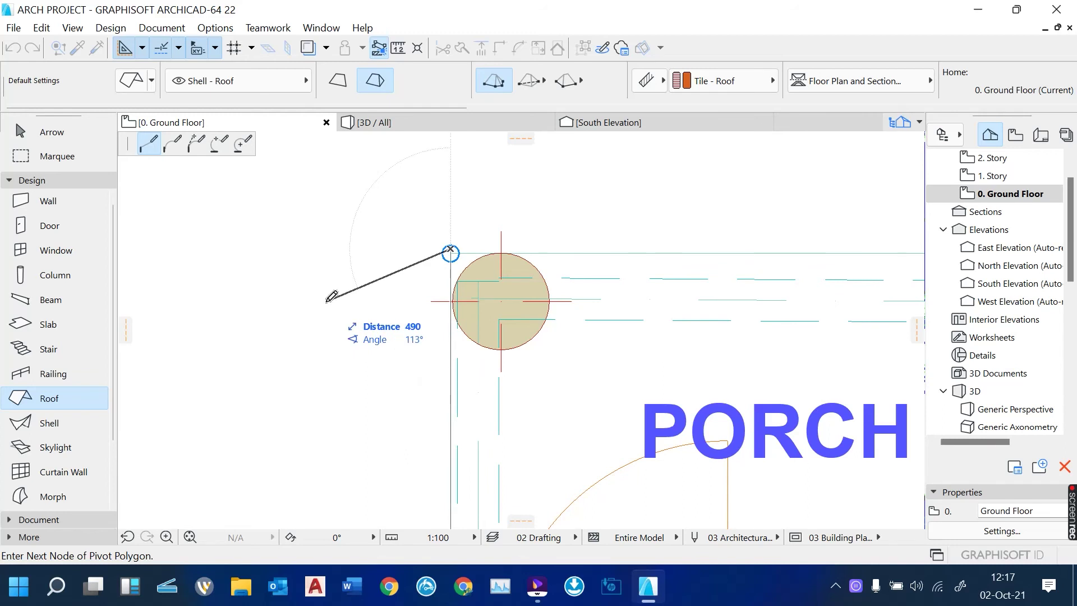
{"action": "scroll", "coordinate": [458, 233], "scroll_direction": "up", "scroll_amount": 2}
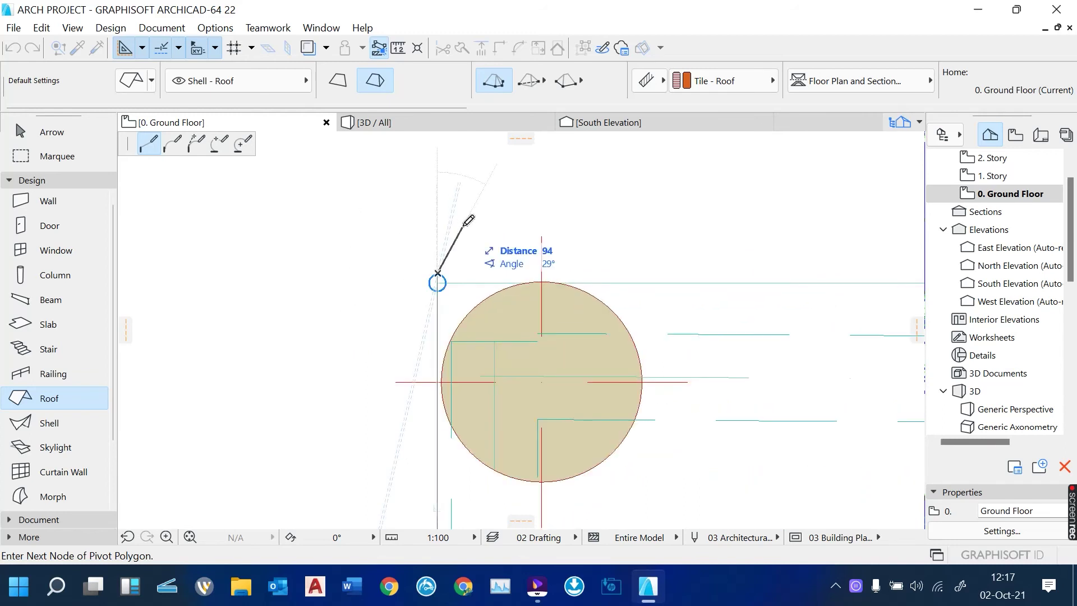
{"action": "key", "text": "BackSpace"}
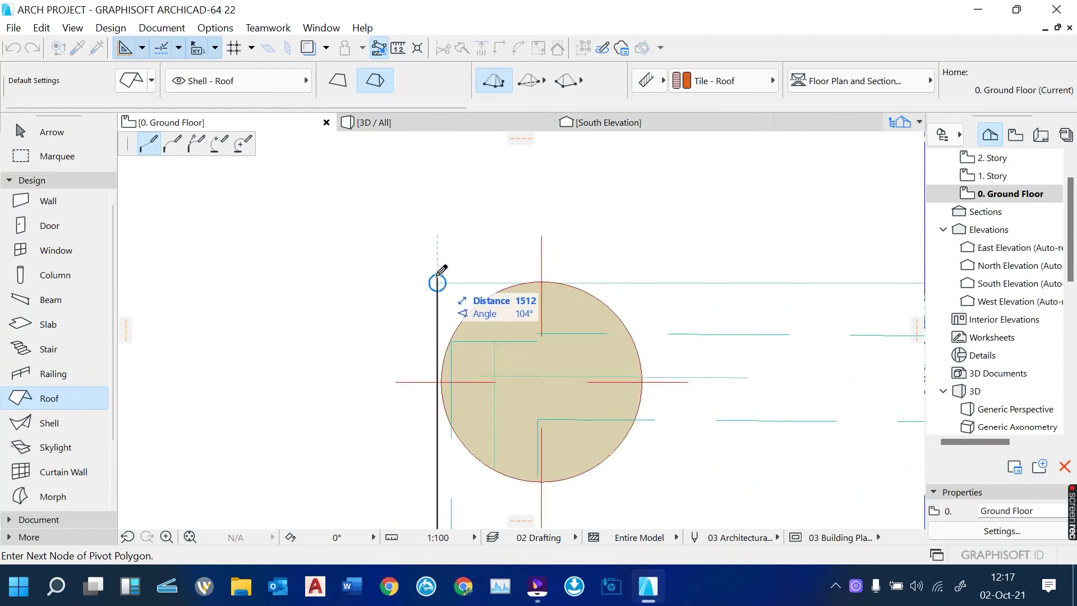
{"action": "scroll", "coordinate": [315, 295], "scroll_direction": "down", "scroll_amount": 3}
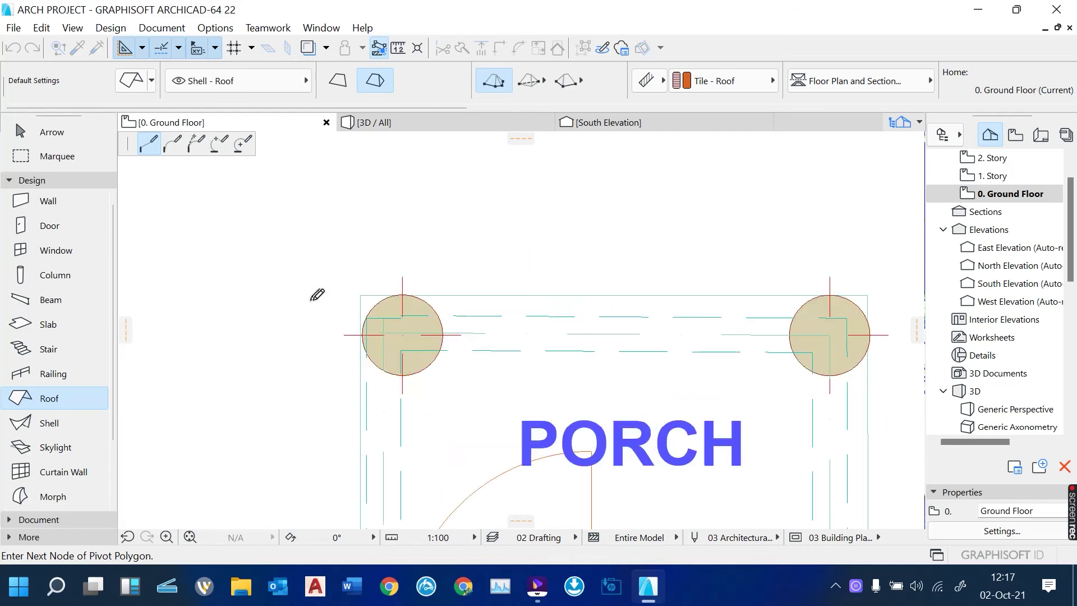
Carry the roof outline across the Porch's outer edge and back to the house's rear wall on the Kitchen side.
{"action": "left_click", "coordinate": [869, 294]}
{"action": "scroll", "coordinate": [533, 219], "scroll_direction": "down", "scroll_amount": 4}
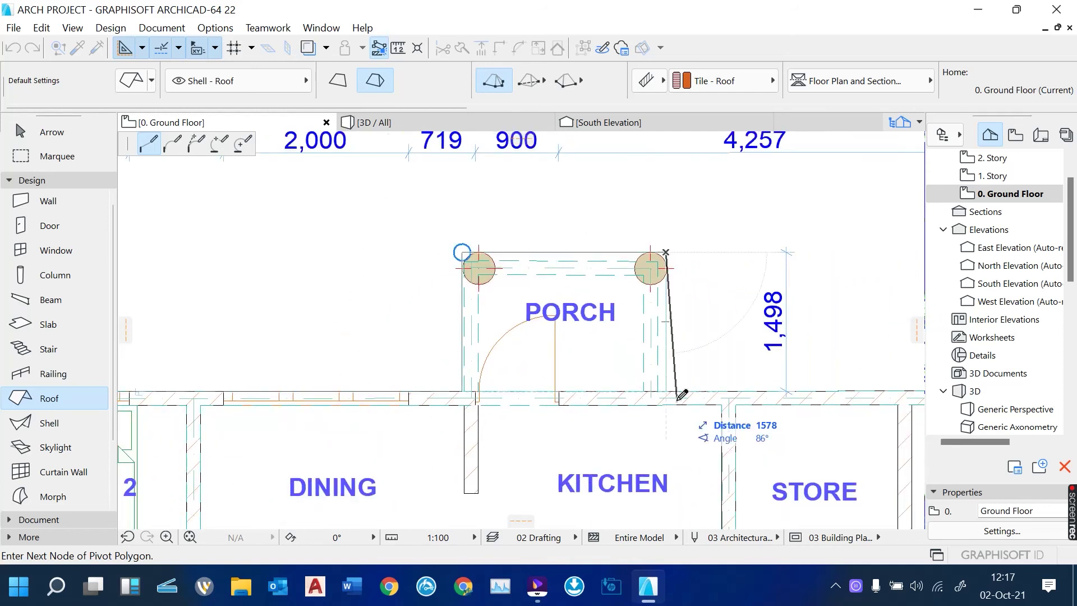
{"action": "scroll", "coordinate": [682, 395], "scroll_direction": "up", "scroll_amount": 4}
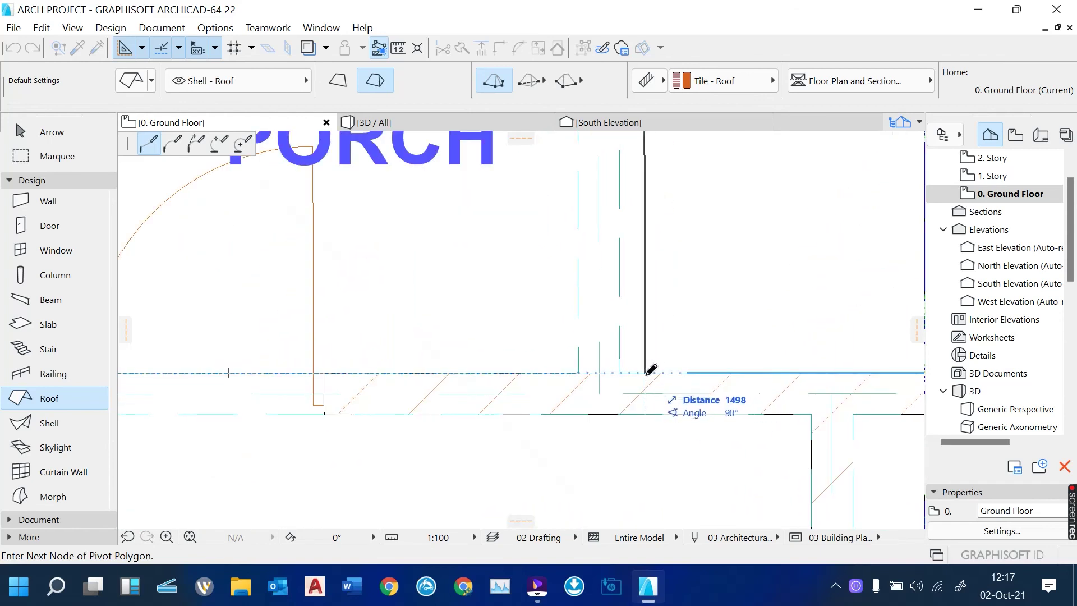
{"action": "left_click", "coordinate": [651, 370]}
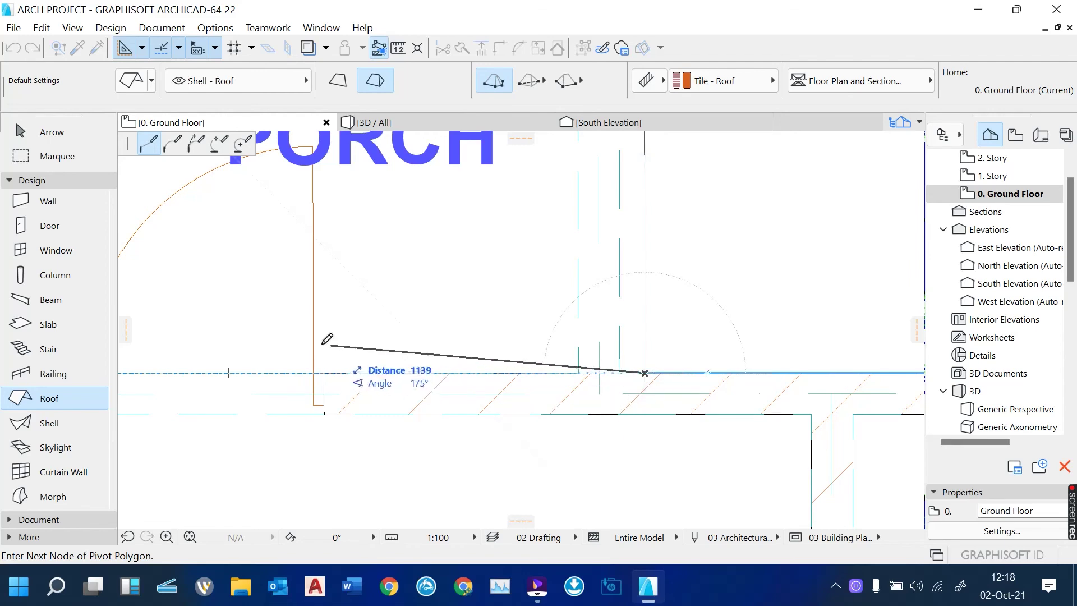
Trace the roof outline past the Study Room's outer corner and along the Bath side wall to the corner below the Bath.
{"action": "scroll", "coordinate": [329, 337], "scroll_direction": "down", "scroll_amount": 4}
{"action": "scroll", "coordinate": [790, 346], "scroll_direction": "up", "scroll_amount": 5}
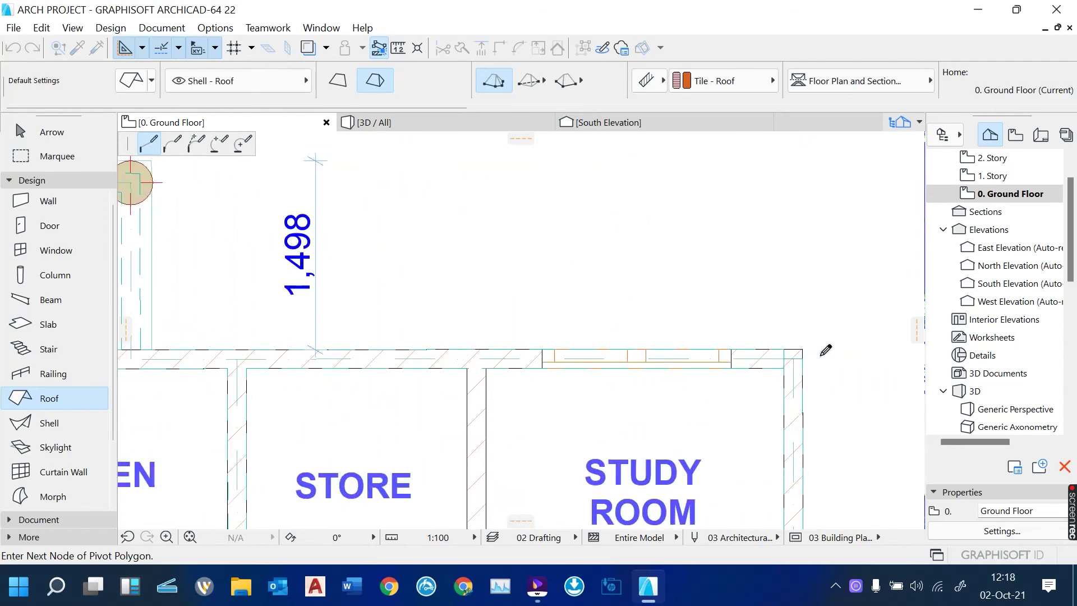
{"action": "left_click", "coordinate": [792, 339]}
{"action": "scroll", "coordinate": [662, 229], "scroll_direction": "down", "scroll_amount": 5}
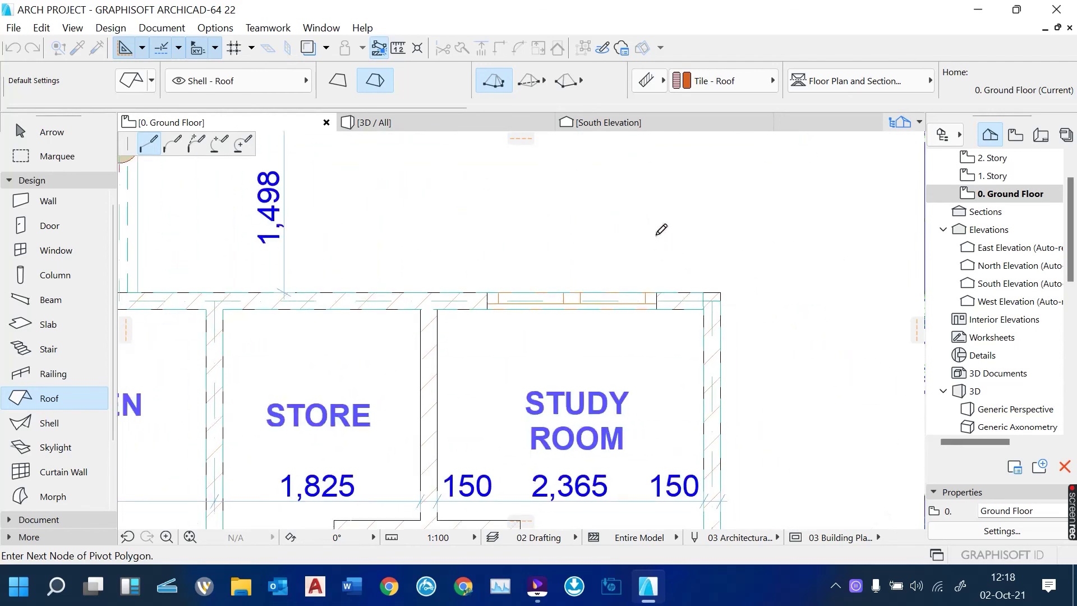
{"action": "scroll", "coordinate": [675, 468], "scroll_direction": "up", "scroll_amount": 5}
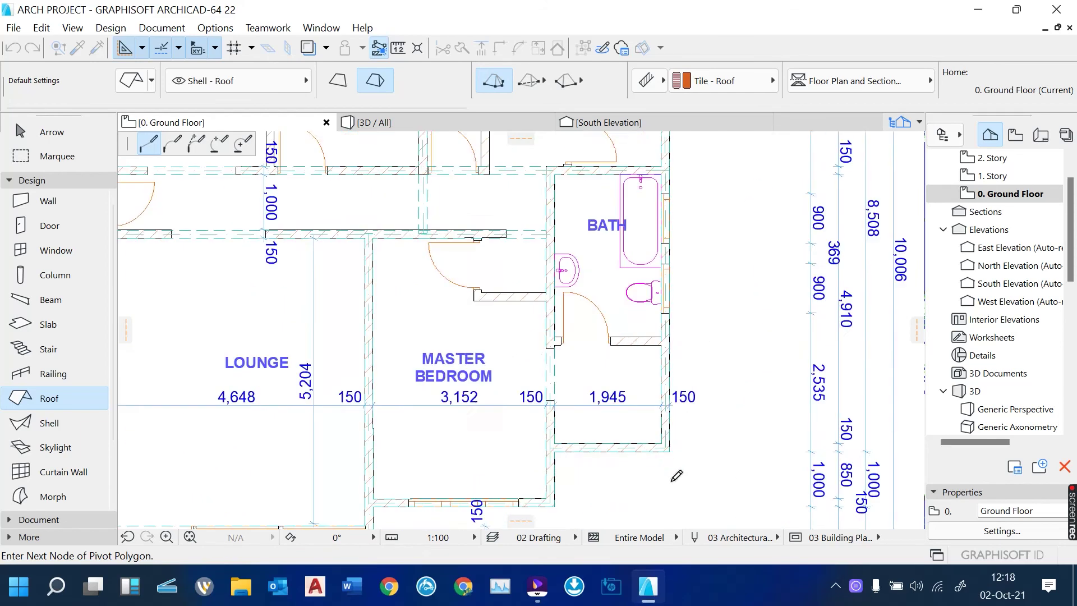
{"action": "left_click", "coordinate": [668, 424]}
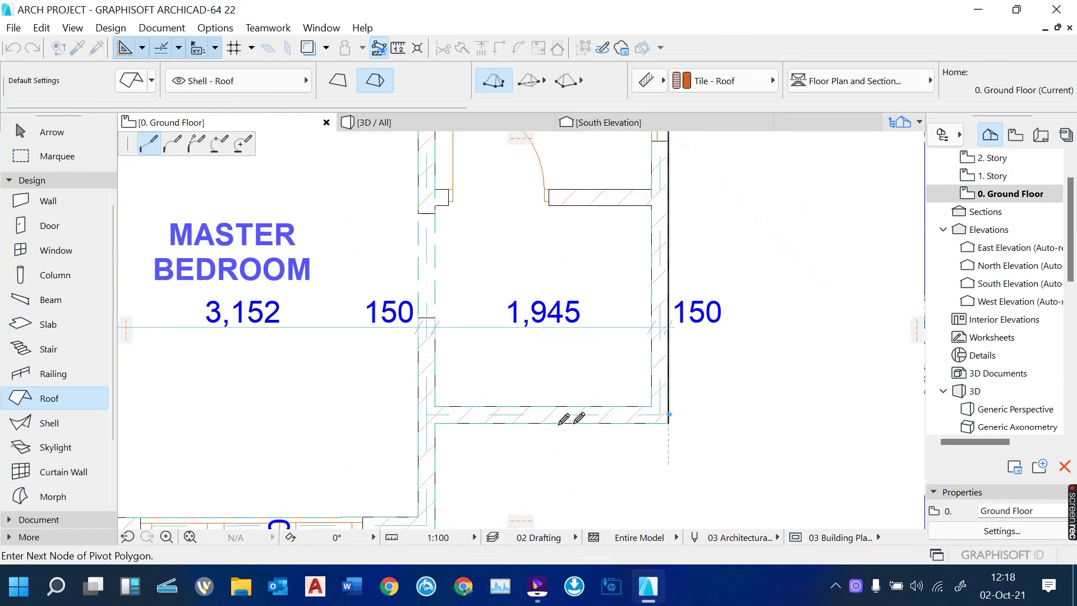
Follow the recess beside the Master Bedroom and its front wall with the roof outline, up to the Lounge wall.
{"action": "left_click", "coordinate": [442, 422]}
{"action": "scroll", "coordinate": [444, 422], "scroll_direction": "down", "scroll_amount": 5}
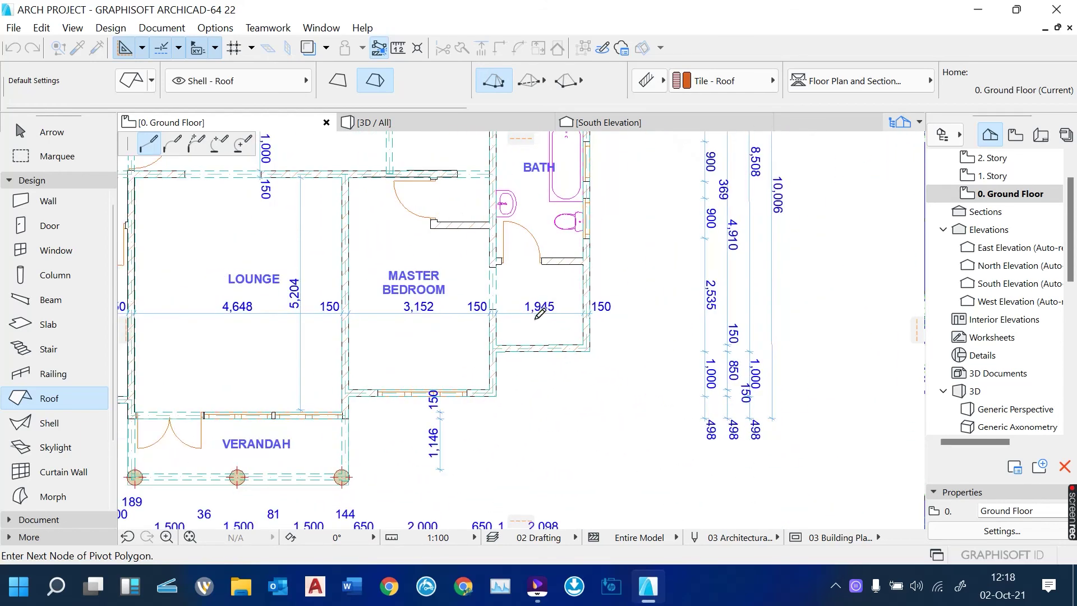
{"action": "scroll", "coordinate": [501, 416], "scroll_direction": "up", "scroll_amount": 3}
{"action": "scroll", "coordinate": [500, 400], "scroll_direction": "up", "scroll_amount": 1}
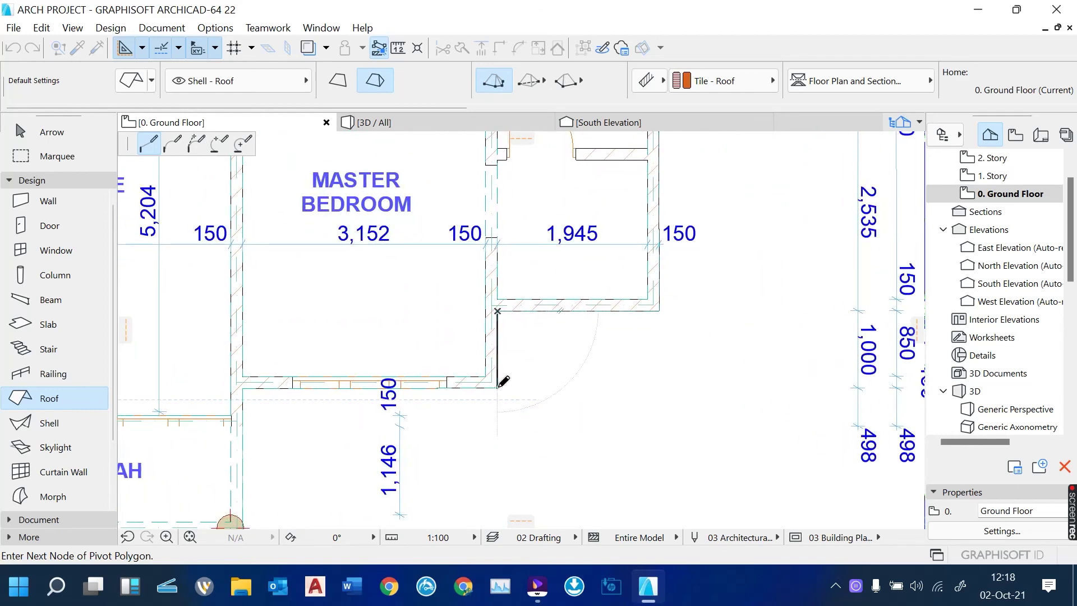
{"action": "left_click", "coordinate": [243, 388]}
Trace the roof outline around the Verandah's remaining column corner, close it at its starting point, and review the roof over the plan.
{"action": "scroll", "coordinate": [541, 330], "scroll_direction": "down", "scroll_amount": 4}
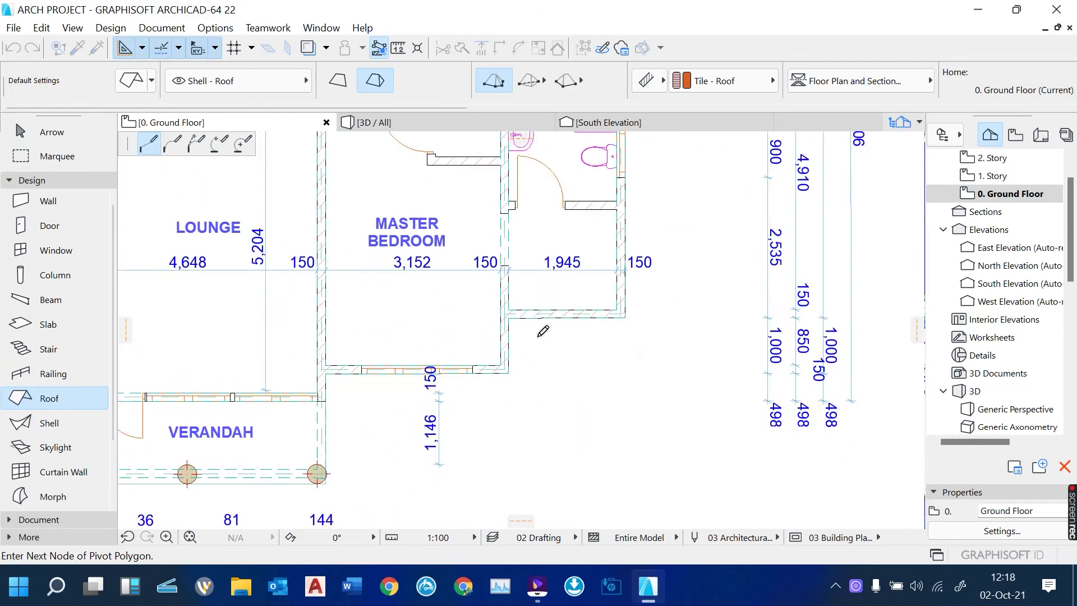
{"action": "scroll", "coordinate": [418, 417], "scroll_direction": "up", "scroll_amount": 1}
{"action": "scroll", "coordinate": [418, 413], "scroll_direction": "up", "scroll_amount": 2}
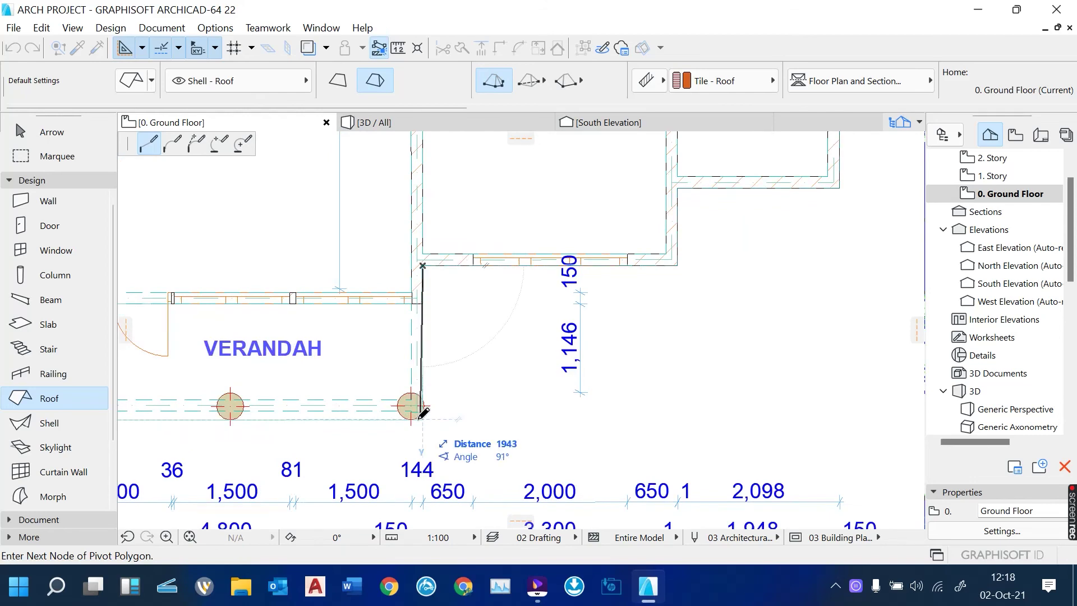
{"action": "scroll", "coordinate": [546, 411], "scroll_direction": "up", "scroll_amount": 2}
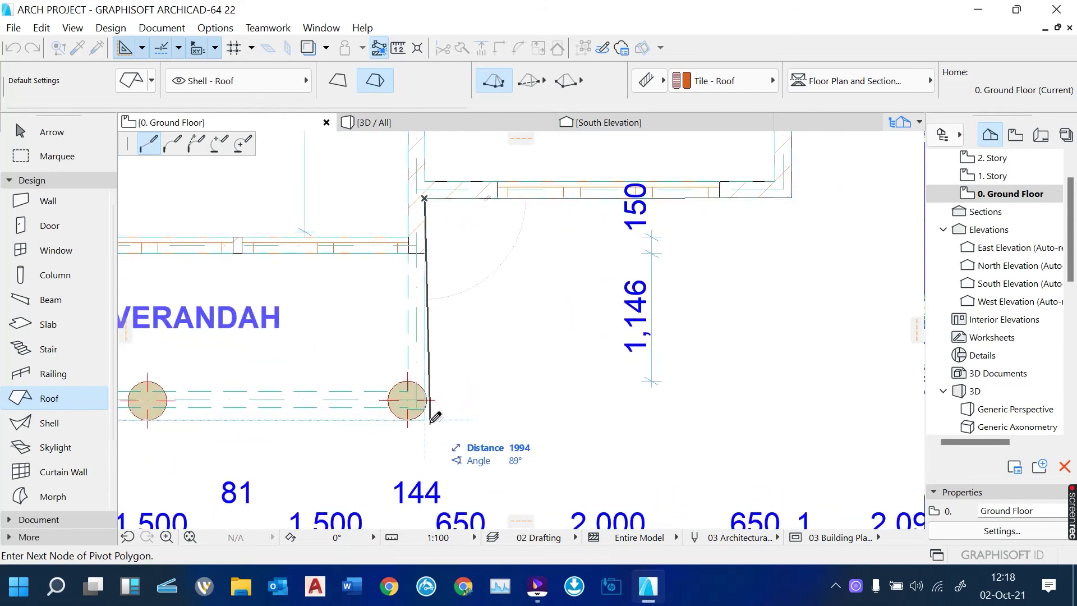
{"action": "left_click", "coordinate": [426, 420]}
{"action": "scroll", "coordinate": [563, 425], "scroll_direction": "down", "scroll_amount": 2}
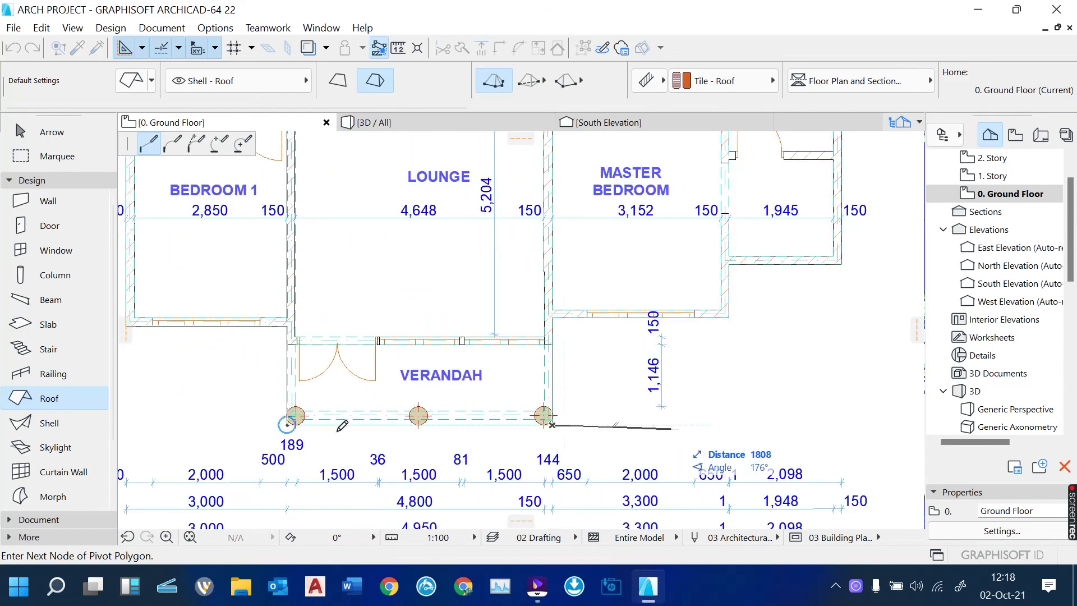
{"action": "scroll", "coordinate": [303, 427], "scroll_direction": "up", "scroll_amount": 2}
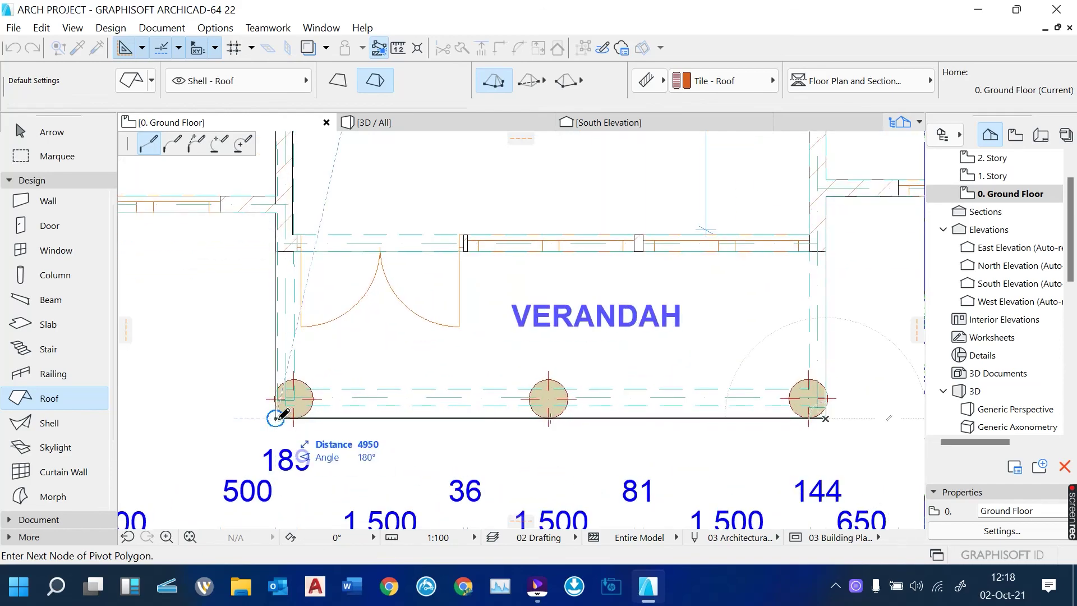
{"action": "left_click", "coordinate": [276, 418]}
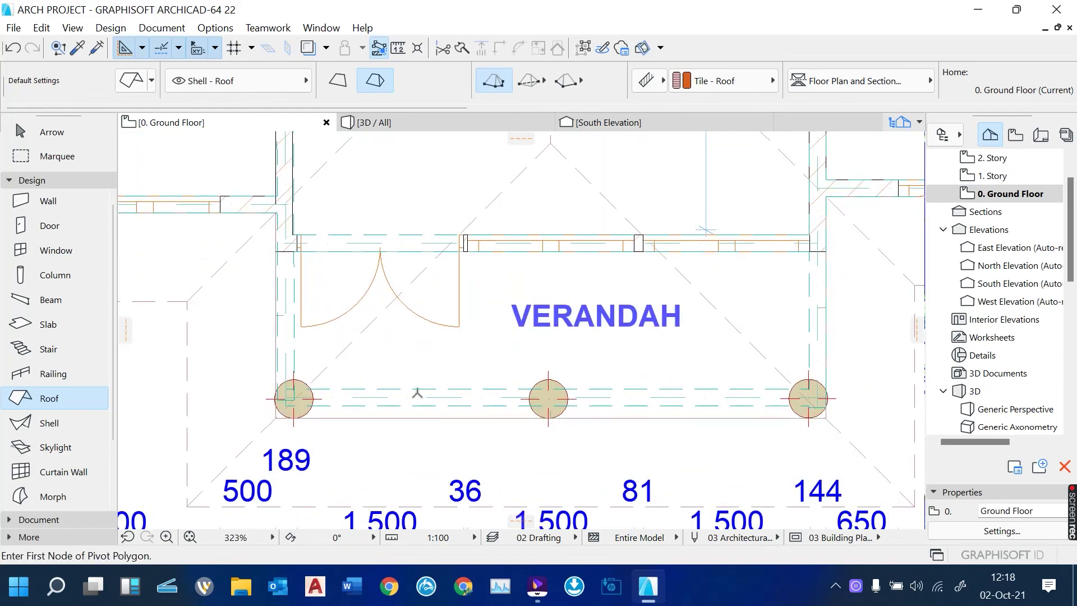
{"action": "scroll", "coordinate": [434, 437], "scroll_direction": "down", "scroll_amount": 4}
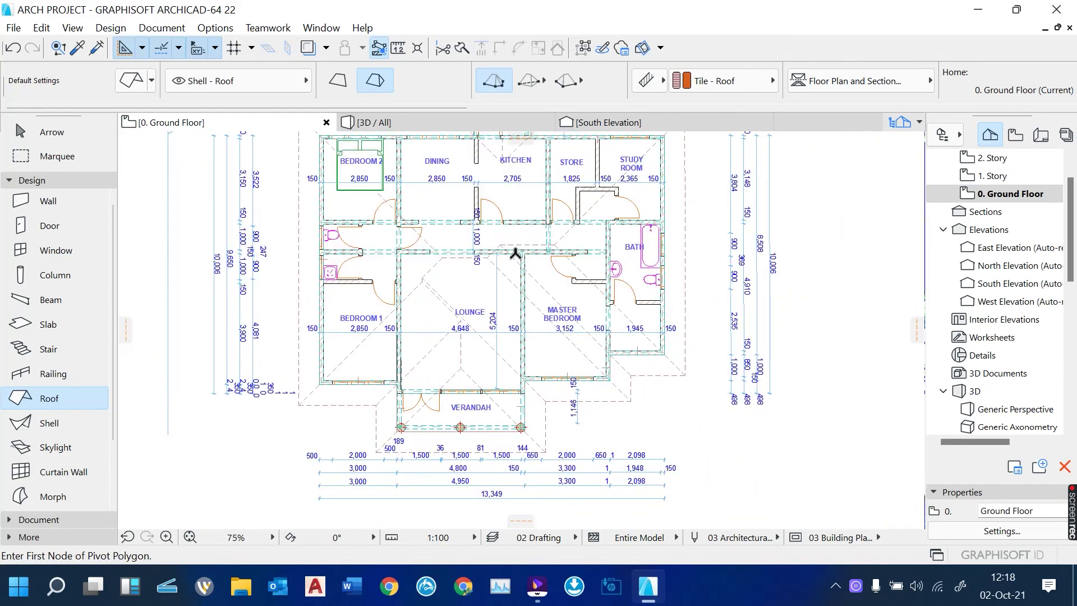
{"action": "scroll", "coordinate": [515, 253], "scroll_direction": "up", "scroll_amount": 3}
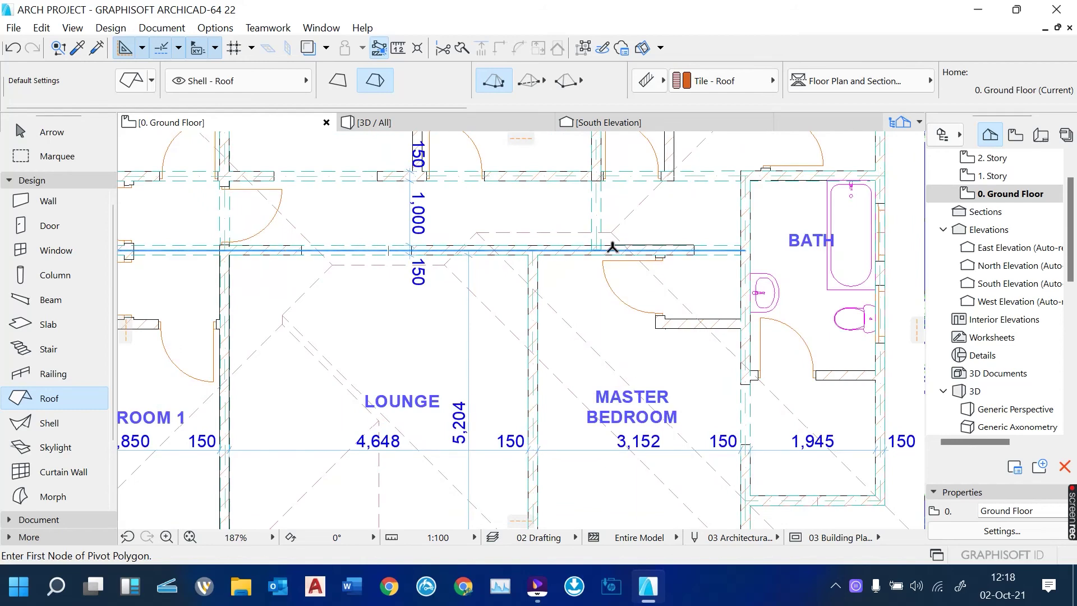
{"action": "scroll", "coordinate": [505, 404], "scroll_direction": "down", "scroll_amount": 3}
{"action": "scroll", "coordinate": [670, 210], "scroll_direction": "up", "scroll_amount": 1}
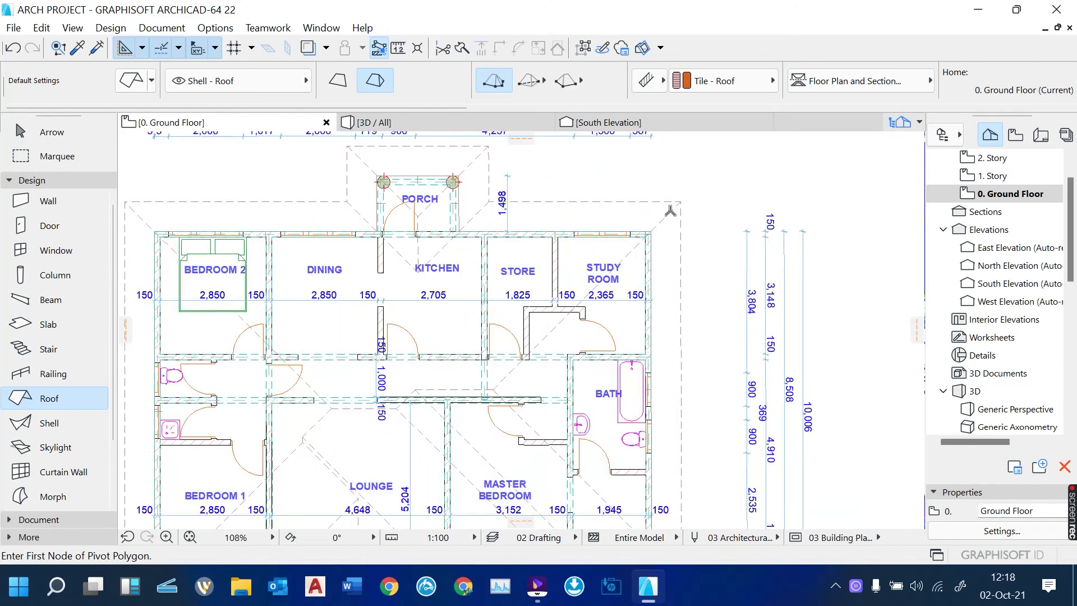
Examine the tiled roof over the house, Porch and Verandah from all sides in the 3D perspective.
{"action": "left_click", "coordinate": [415, 119]}
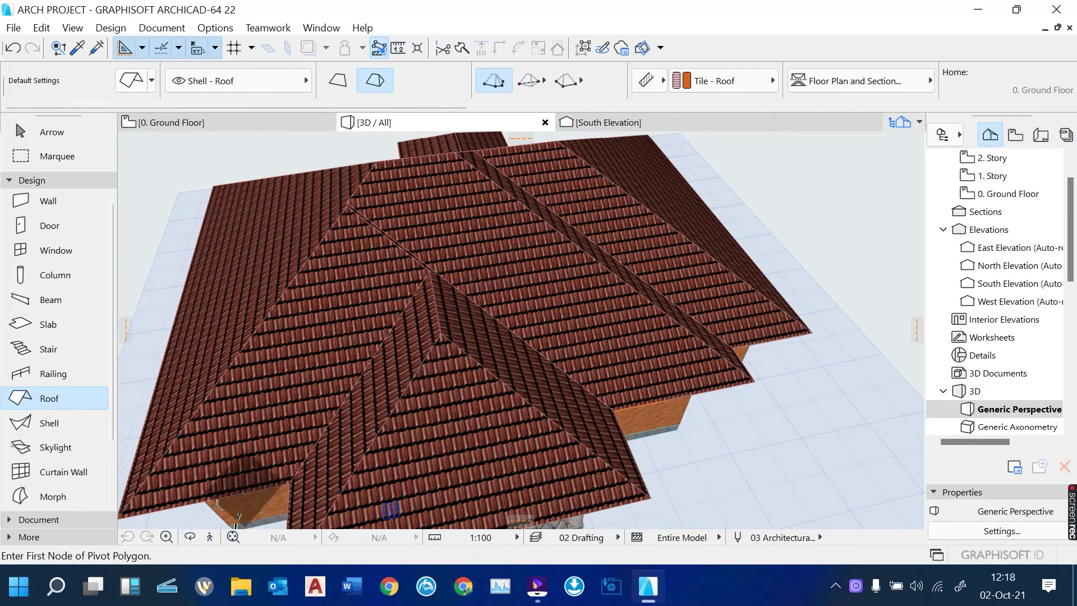
{"action": "left_click", "coordinate": [190, 538]}
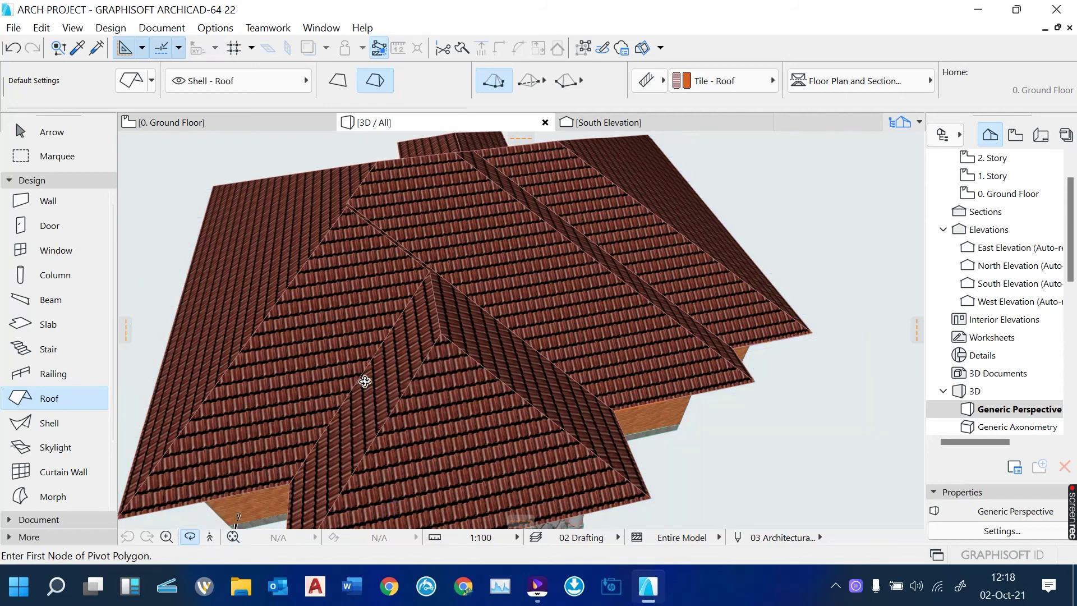
{"action": "left_click_drag", "start_coordinate": [365, 382], "coordinate": [310, 279]}
{"action": "scroll", "coordinate": [327, 318], "scroll_direction": "down", "scroll_amount": 3}
{"action": "left_click_drag", "start_coordinate": [503, 348], "coordinate": [282, 379]}
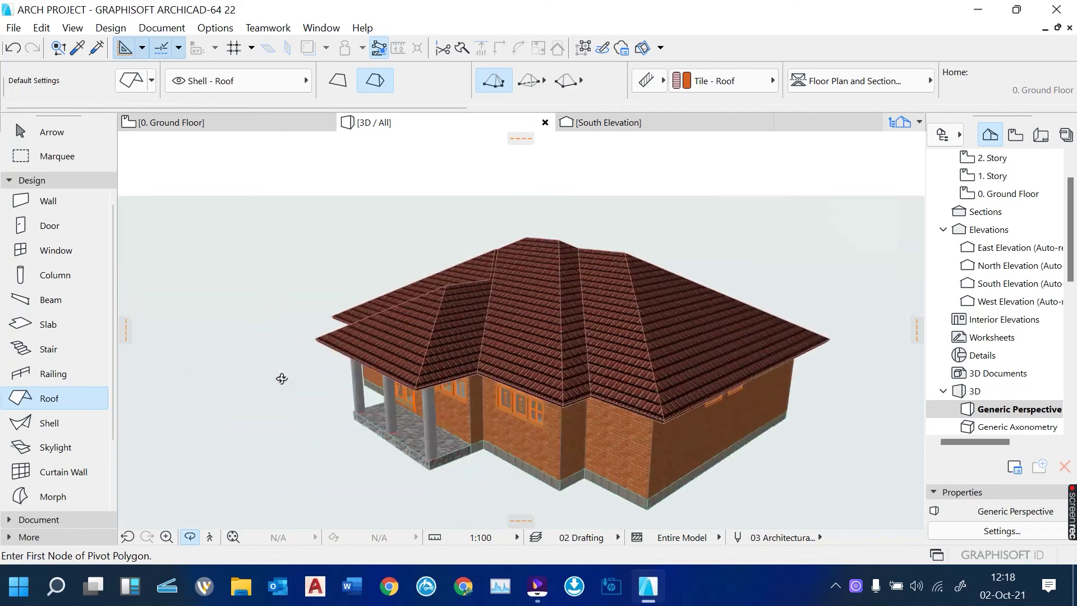
{"action": "left_click_drag", "start_coordinate": [621, 401], "coordinate": [234, 289]}
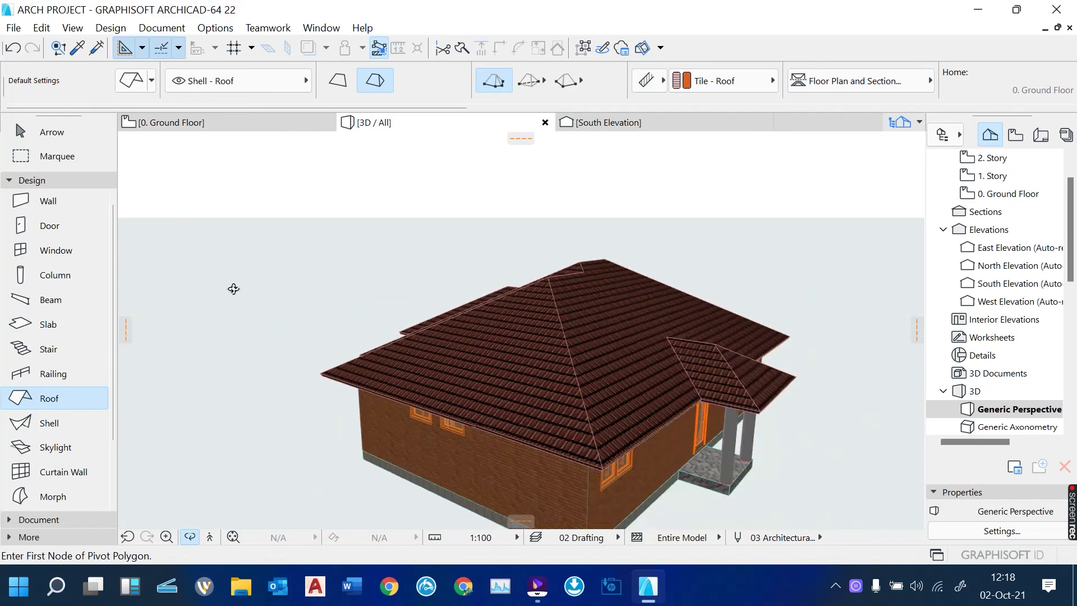
{"action": "left_click_drag", "start_coordinate": [552, 372], "coordinate": [331, 431]}
{"action": "left_click_drag", "start_coordinate": [640, 390], "coordinate": [278, 324]}
{"action": "left_click_drag", "start_coordinate": [657, 408], "coordinate": [852, 363]}
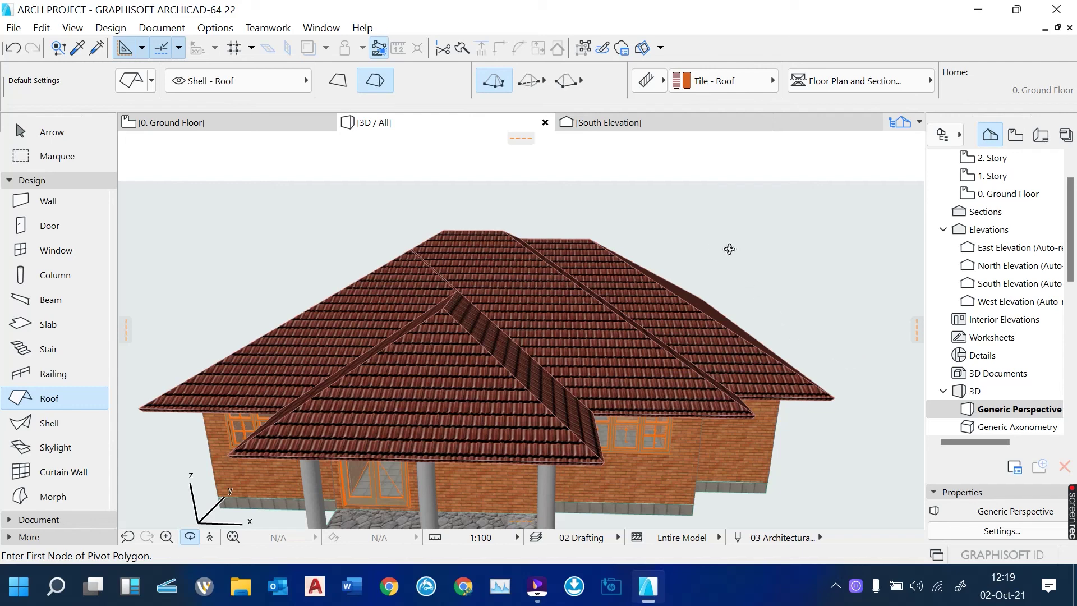
Select the multi-plane roof in the South Elevation and give it a shallower pitch.
{"action": "left_click", "coordinate": [677, 121]}
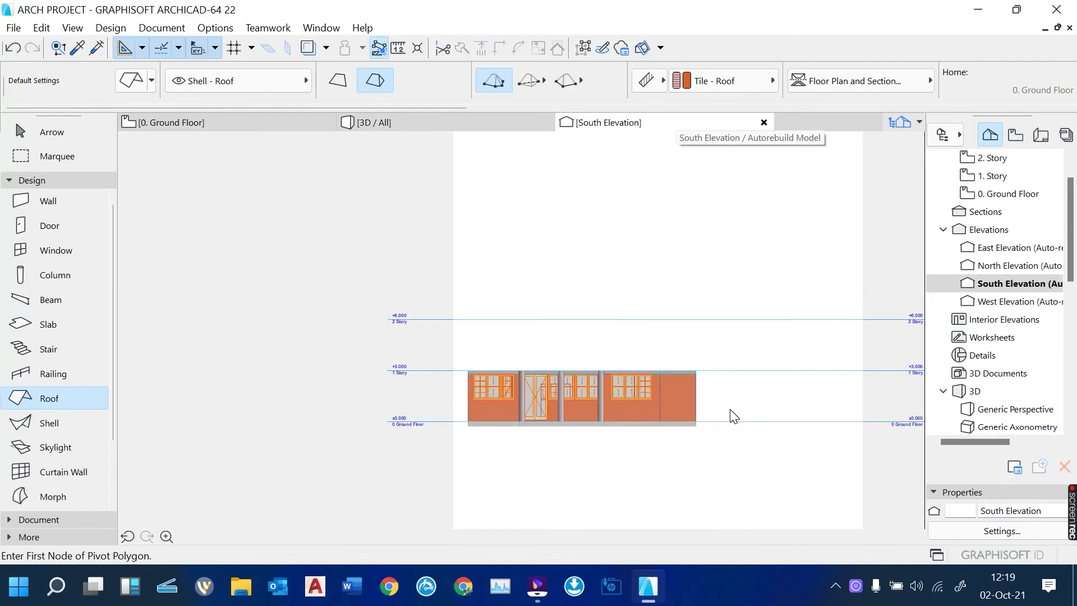
{"action": "scroll", "coordinate": [730, 409], "scroll_direction": "up", "scroll_amount": 3}
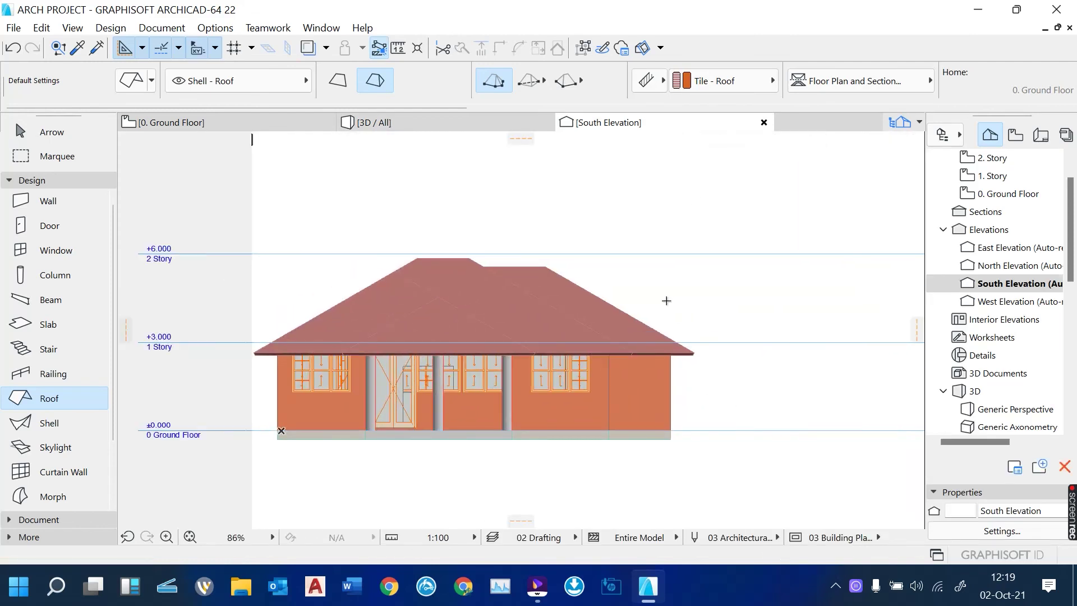
{"action": "left_click", "coordinate": [39, 132]}
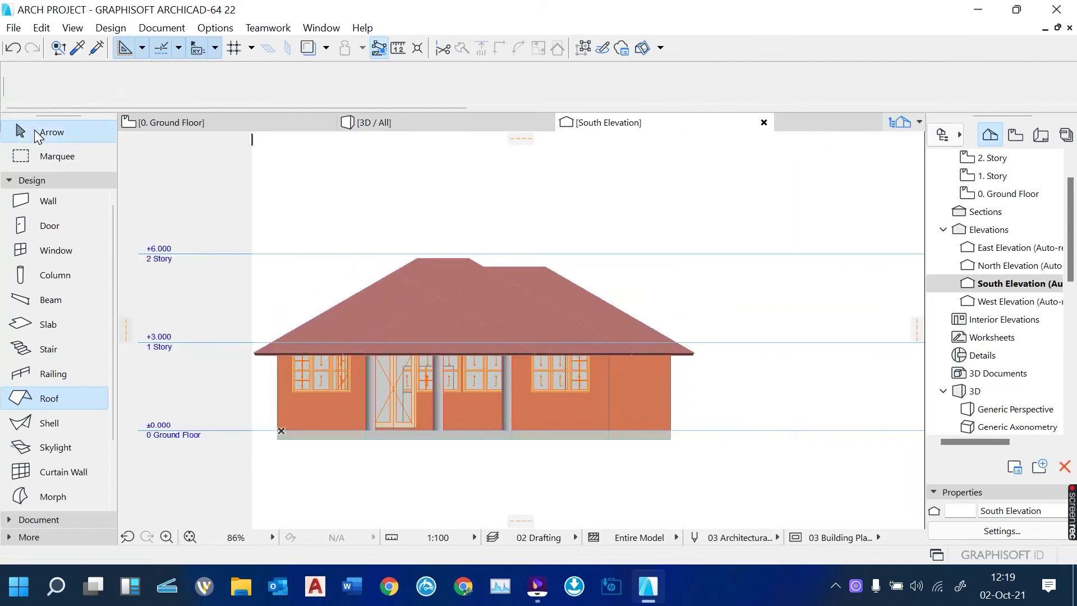
{"action": "left_click", "coordinate": [454, 263]}
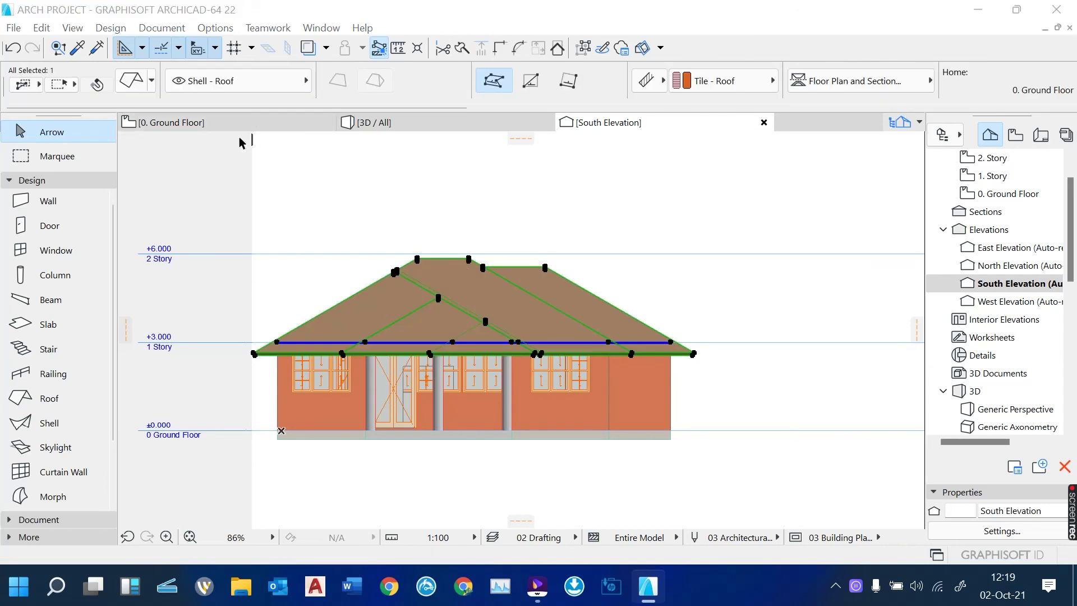
{"action": "left_click", "coordinate": [129, 84]}
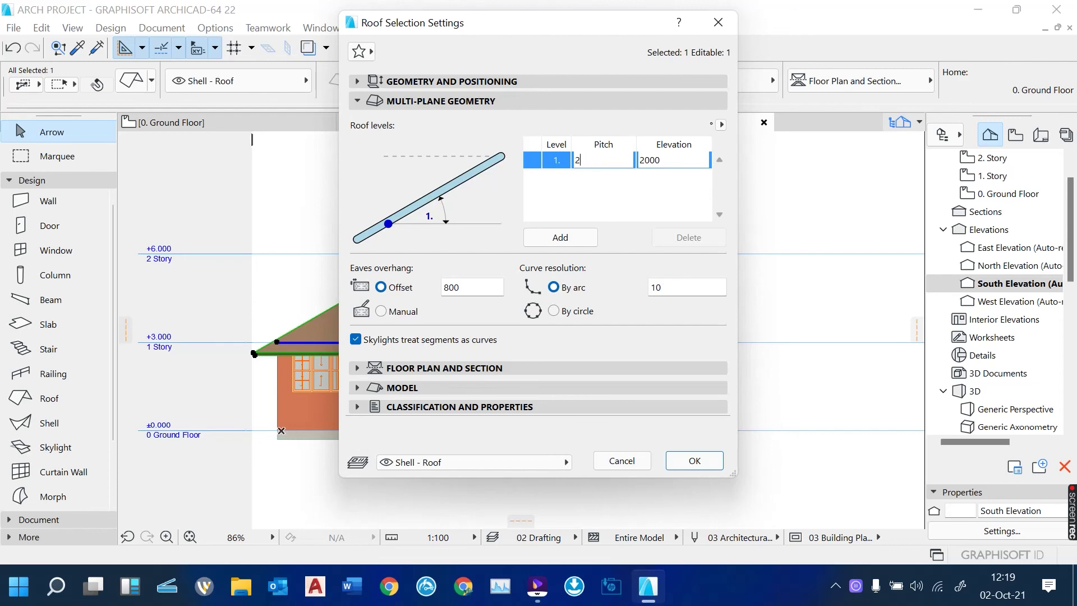
{"action": "left_click", "coordinate": [702, 460]}
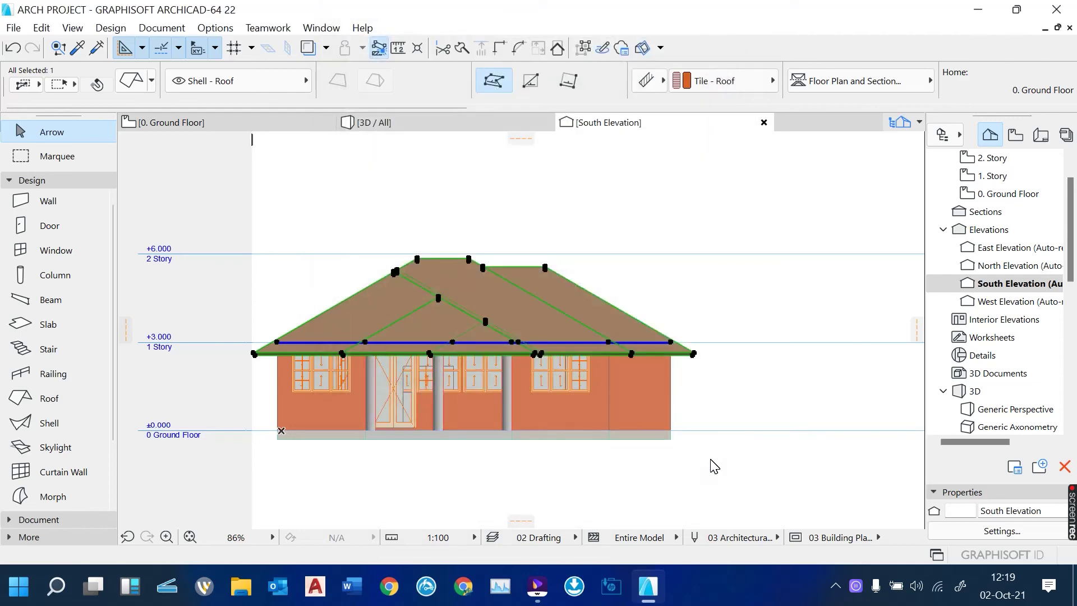
{"action": "scroll", "coordinate": [458, 393], "scroll_direction": "up", "scroll_amount": 4}
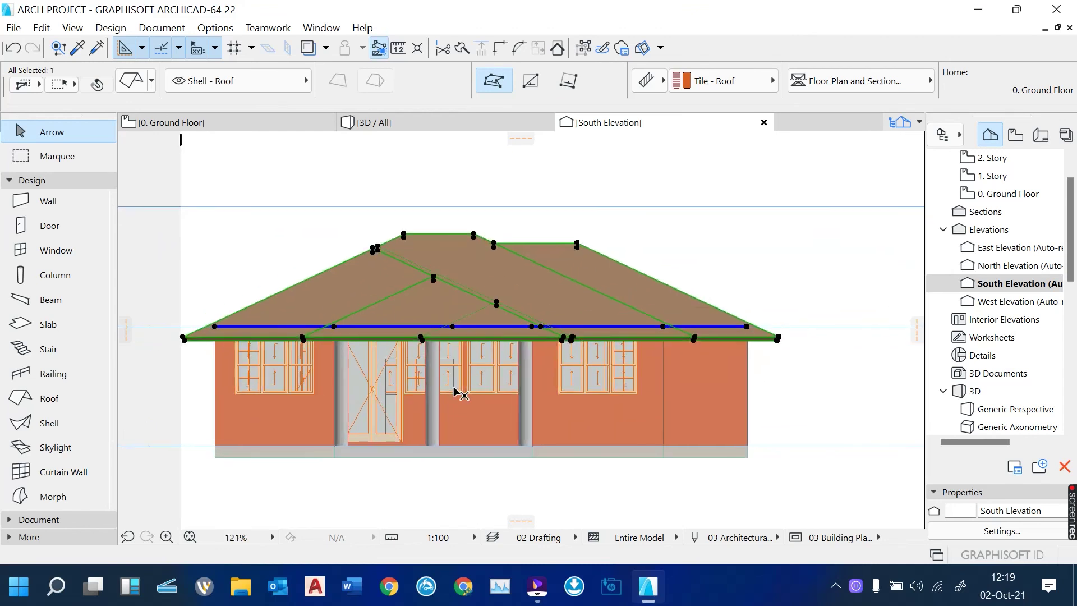
{"action": "left_click", "coordinate": [739, 263]}
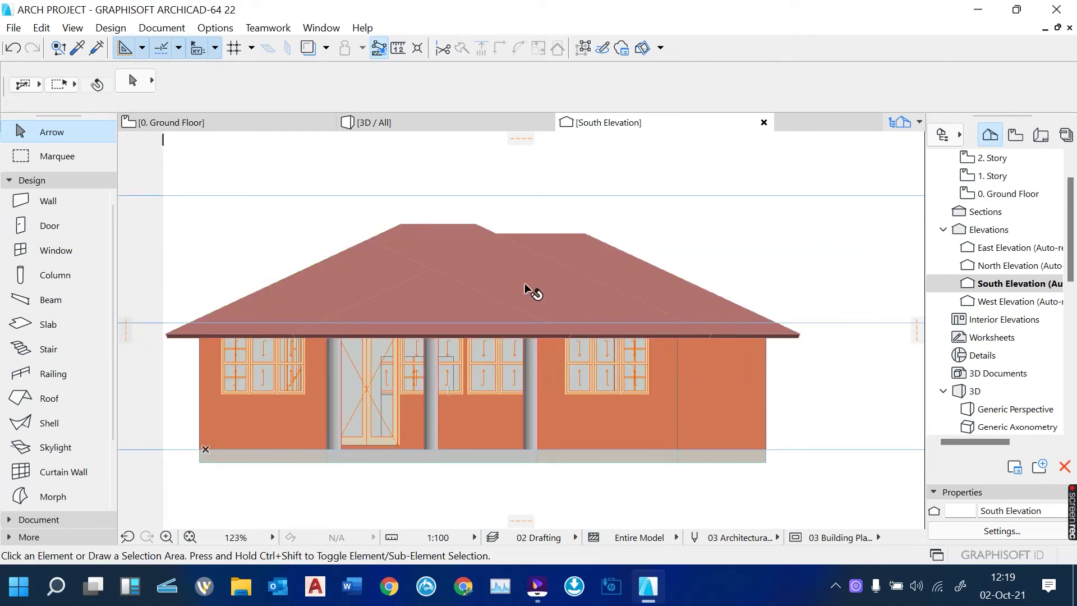
Place a front-to-back building section line on the ground floor plan through the Porch, Kitchen, Lounge and Verandah, facing the Bedroom 1 side.
{"action": "left_click", "coordinate": [227, 123]}
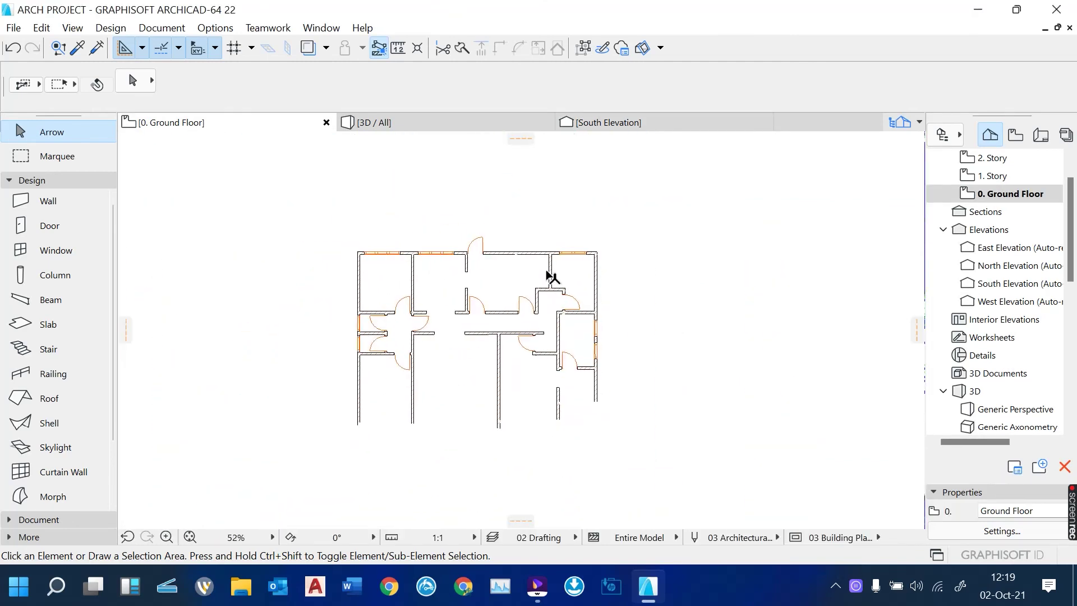
{"action": "scroll", "coordinate": [547, 275], "scroll_direction": "down", "scroll_amount": 3}
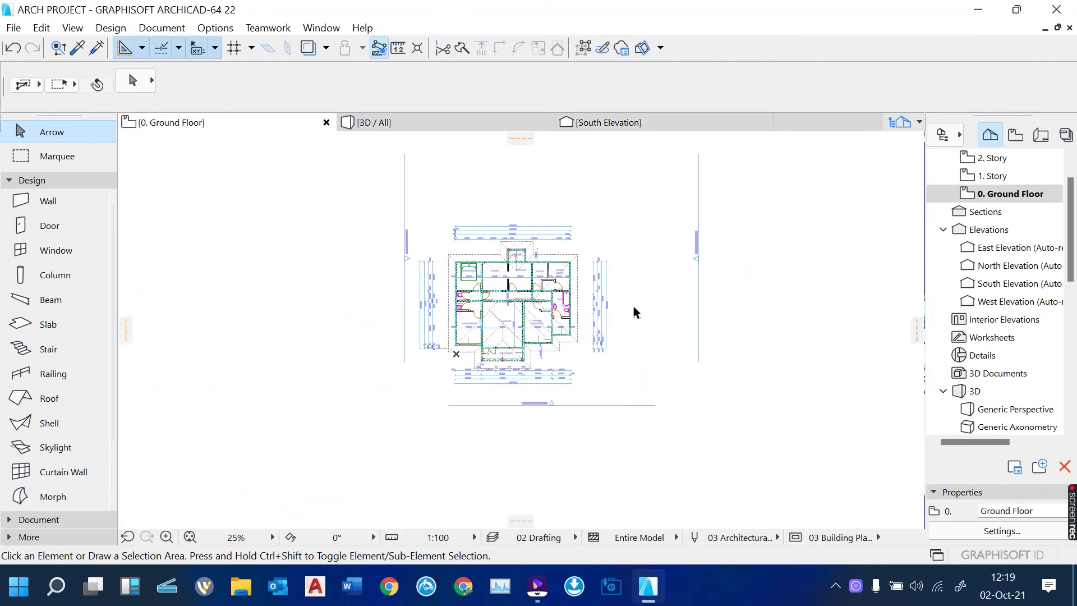
{"action": "scroll", "coordinate": [611, 284], "scroll_direction": "up", "scroll_amount": 2}
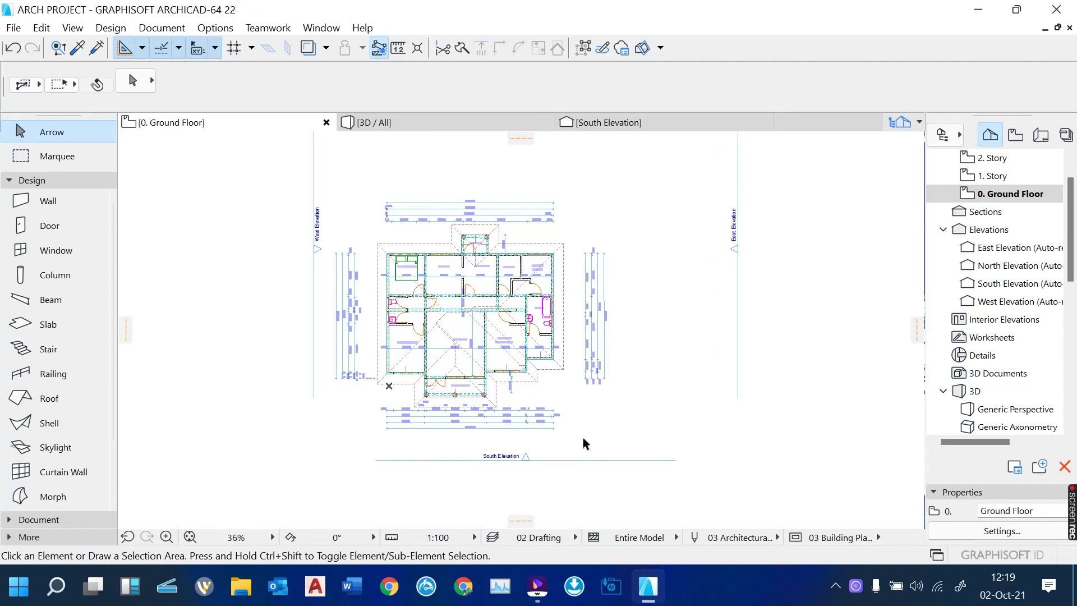
{"action": "scroll", "coordinate": [583, 436], "scroll_direction": "down", "scroll_amount": 5}
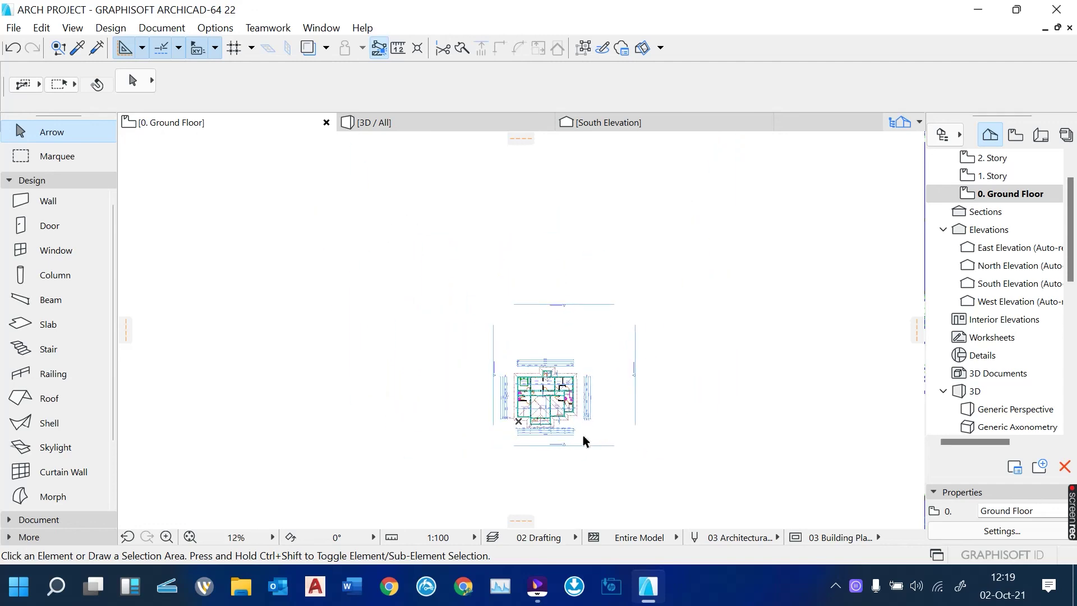
{"action": "scroll", "coordinate": [583, 436], "scroll_direction": "up", "scroll_amount": 5}
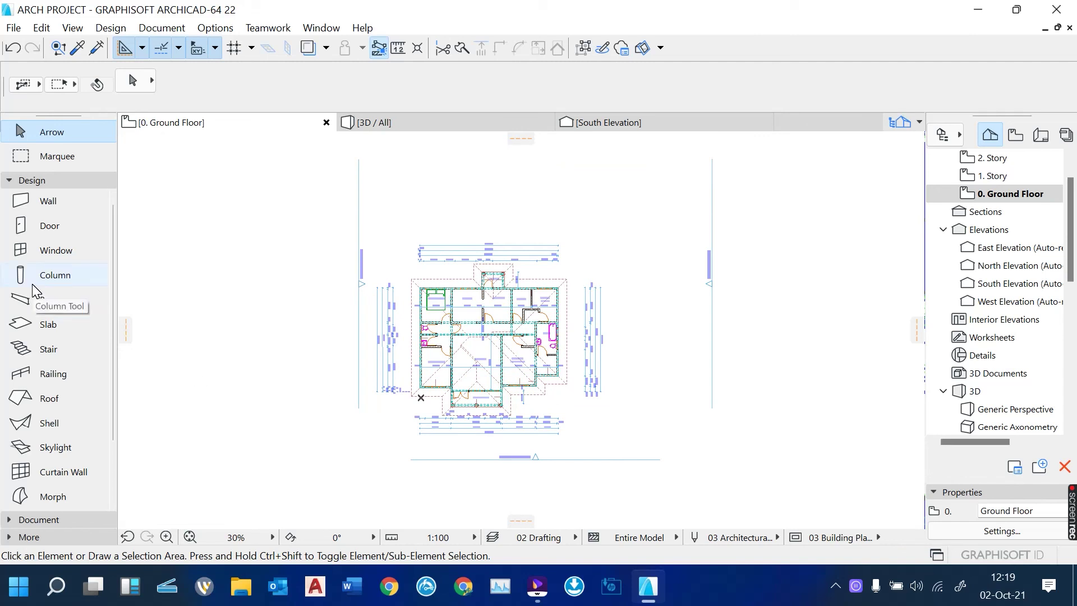
{"action": "scroll", "coordinate": [56, 392], "scroll_direction": "down", "scroll_amount": 3}
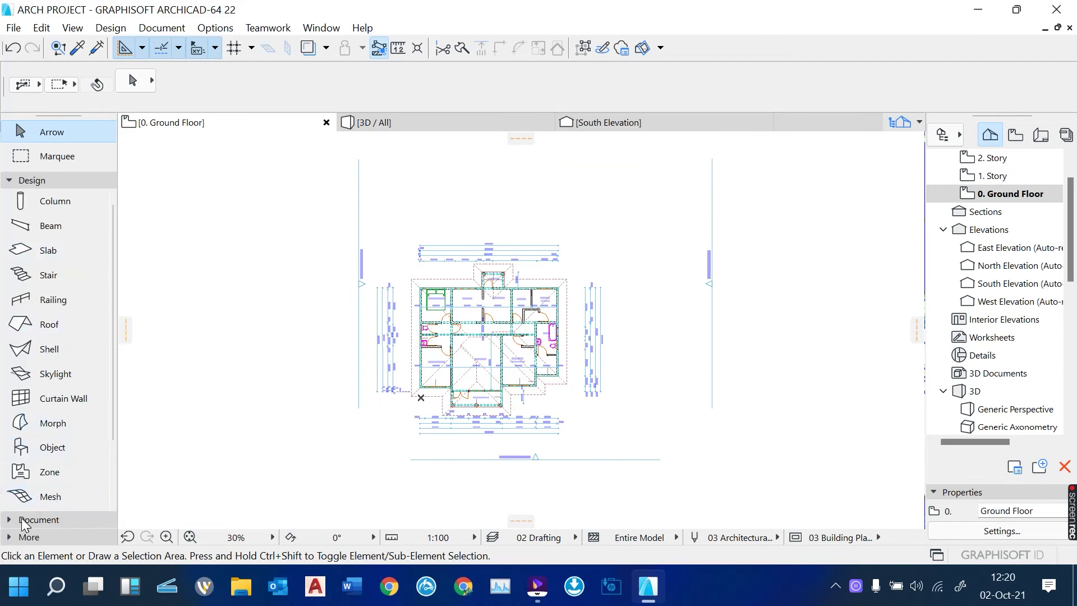
{"action": "left_click", "coordinate": [34, 520]}
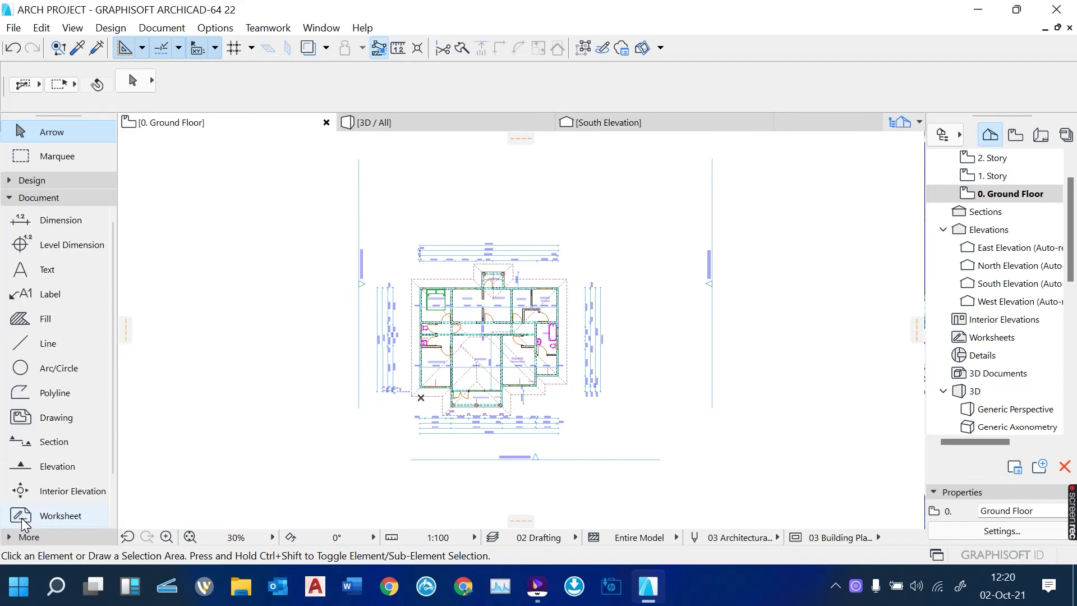
{"action": "left_click", "coordinate": [57, 442]}
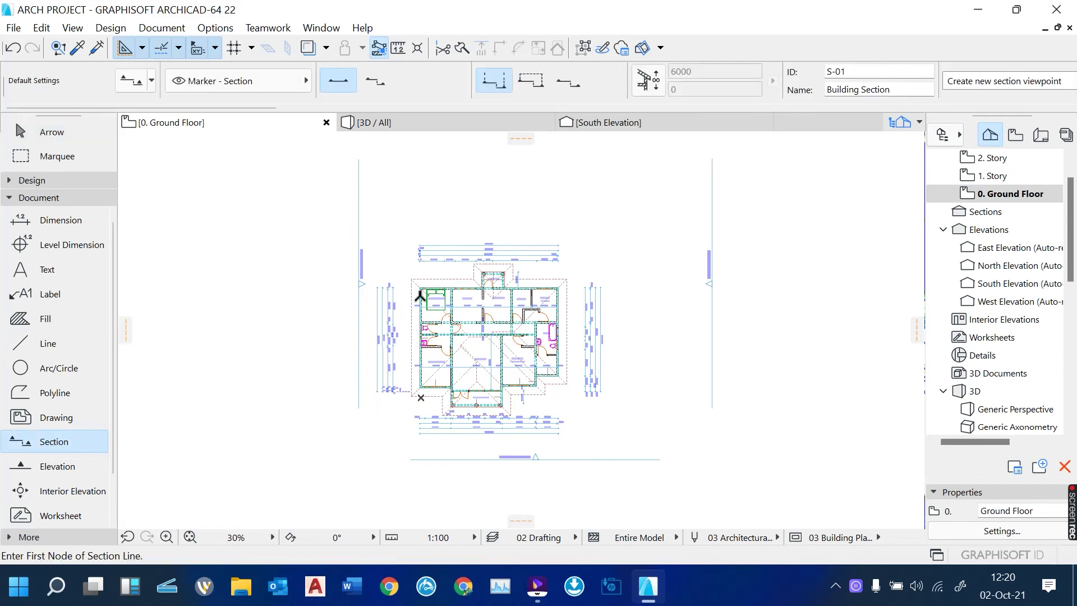
{"action": "left_click", "coordinate": [495, 214]}
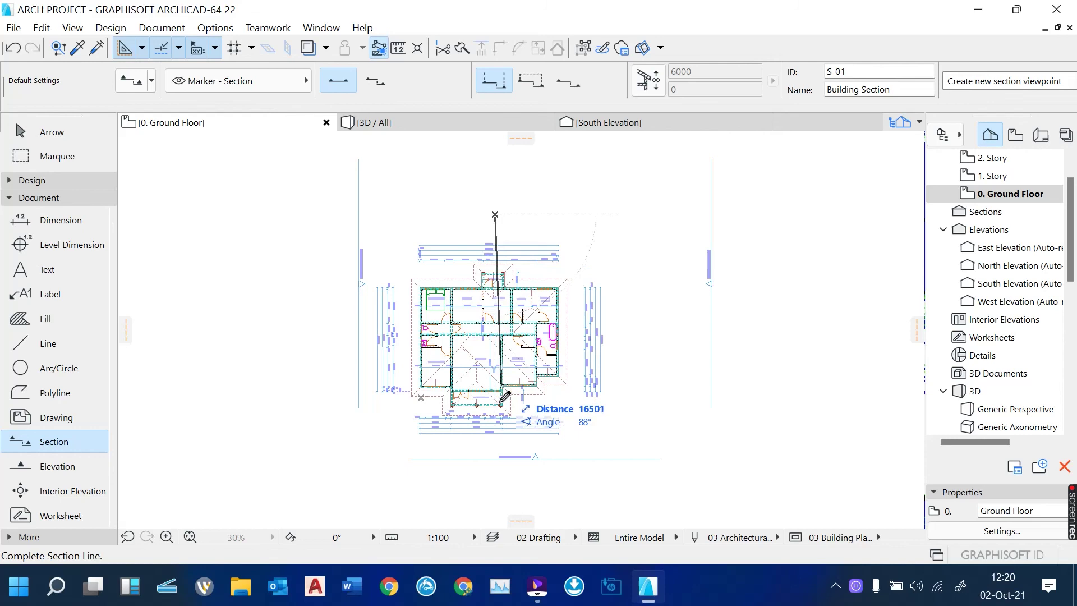
{"action": "left_click", "coordinate": [495, 486]}
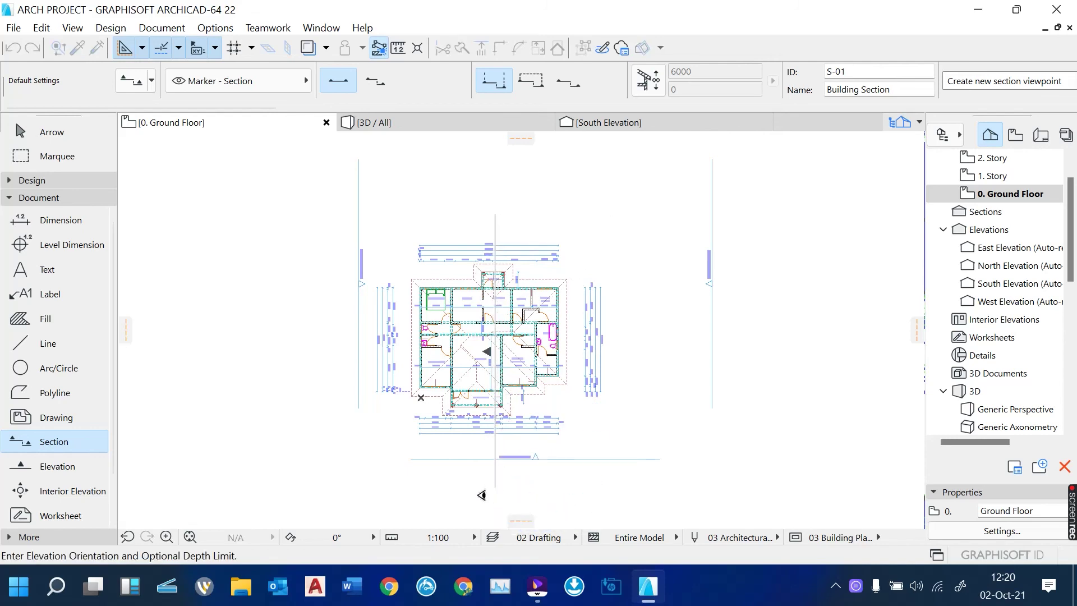
{"action": "scroll", "coordinate": [481, 495], "scroll_direction": "up", "scroll_amount": 3}
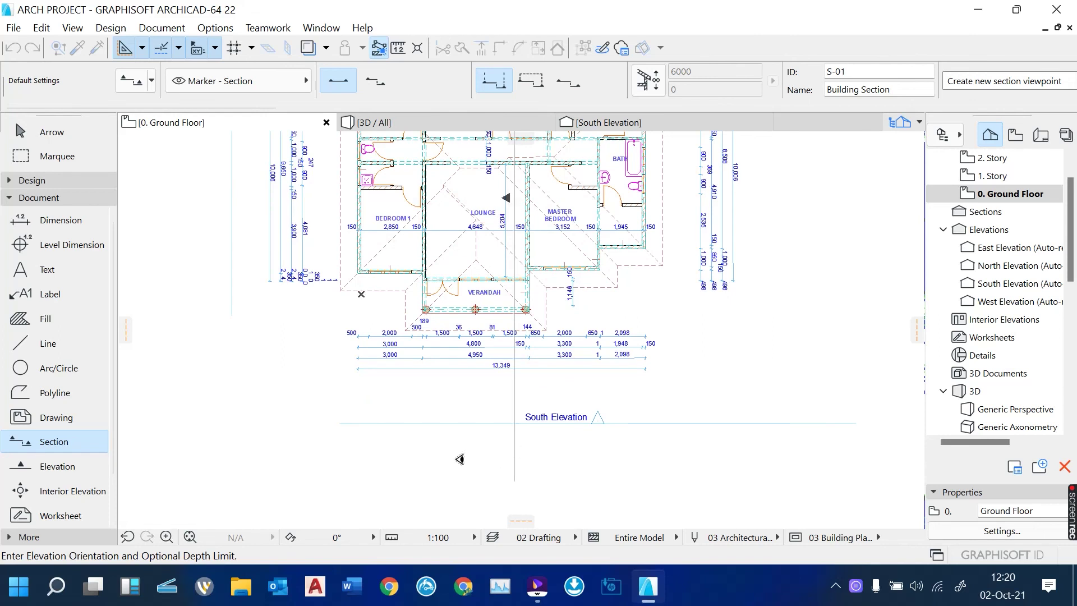
{"action": "left_click", "coordinate": [459, 458]}
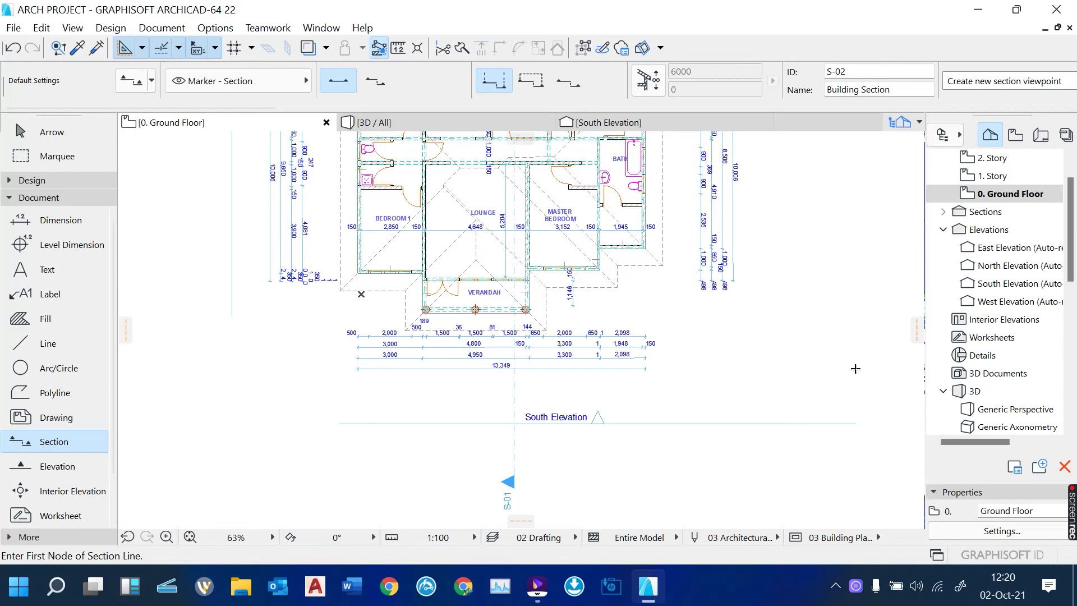
Place a second building section line across the plan through Bedroom 1, Lounge, Master Bedroom and Bath, facing the Porch side.
{"action": "scroll", "coordinate": [682, 448], "scroll_direction": "down", "scroll_amount": 3}
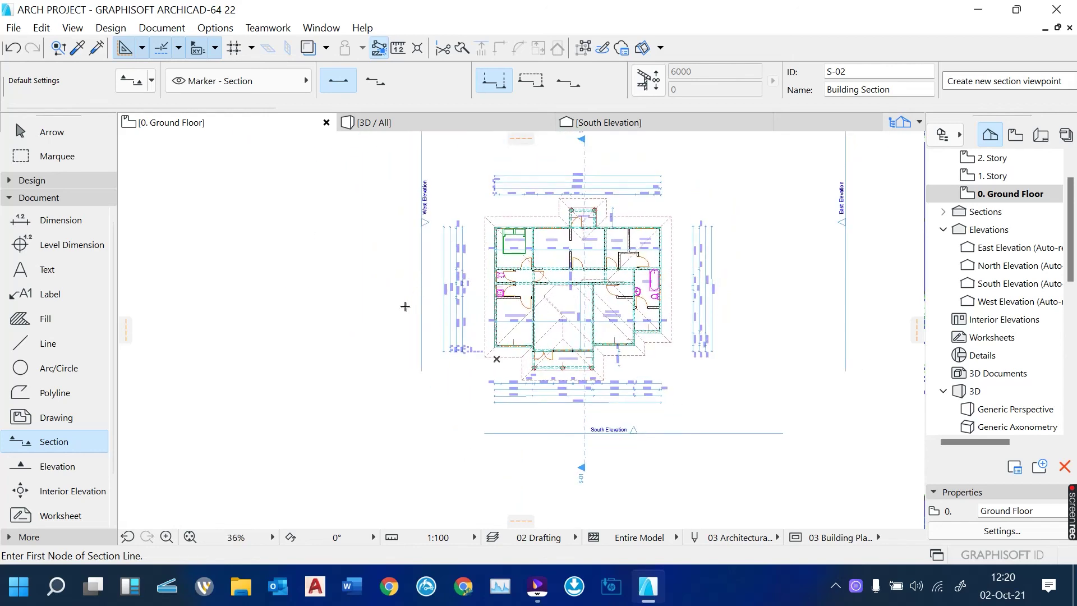
{"action": "left_click", "coordinate": [405, 306]}
{"action": "left_click", "coordinate": [756, 305]}
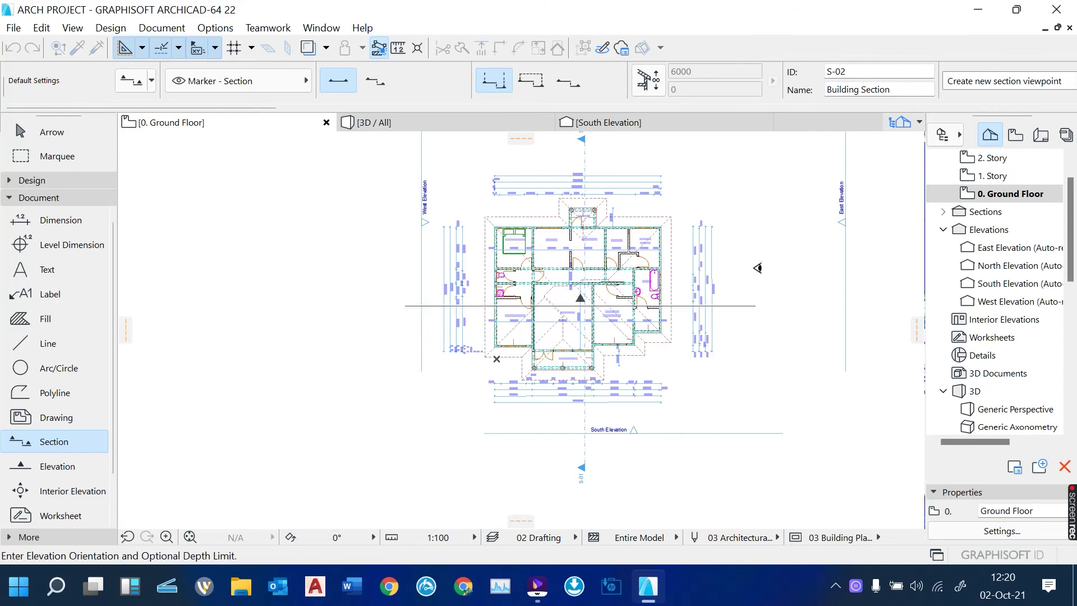
{"action": "left_click", "coordinate": [757, 268]}
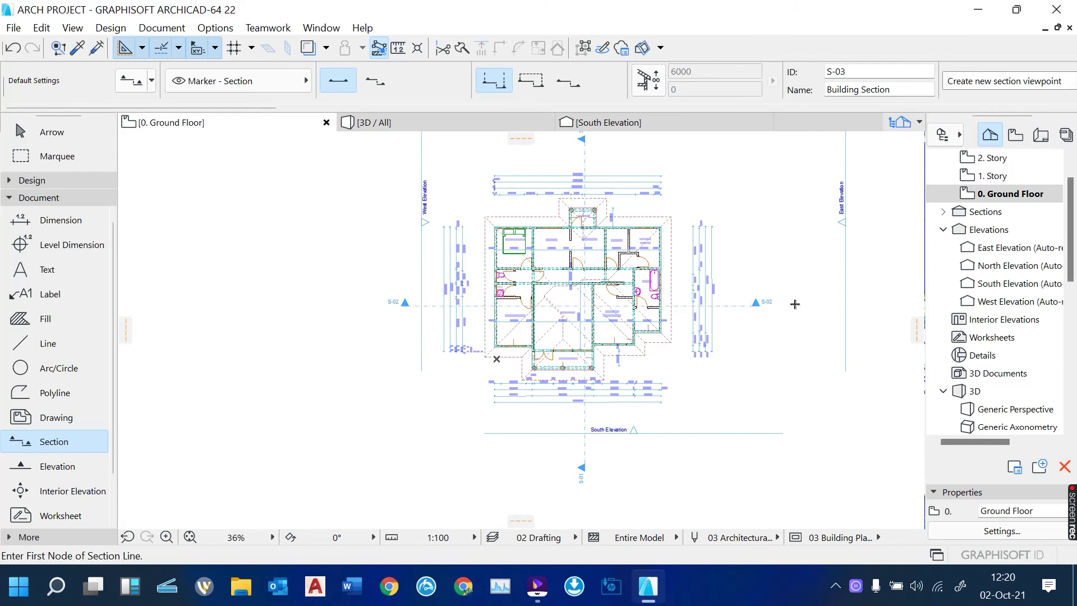
Review building sections S-01 and S-02, and return to the ground floor plan.
{"action": "left_click", "coordinate": [941, 216]}
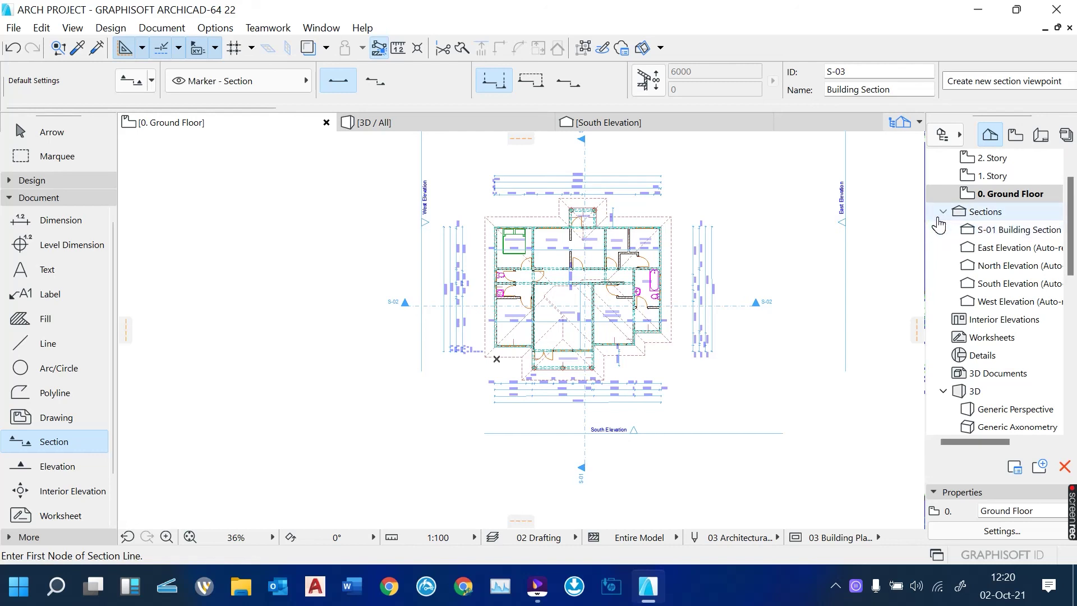
{"action": "left_click", "coordinate": [943, 214]}
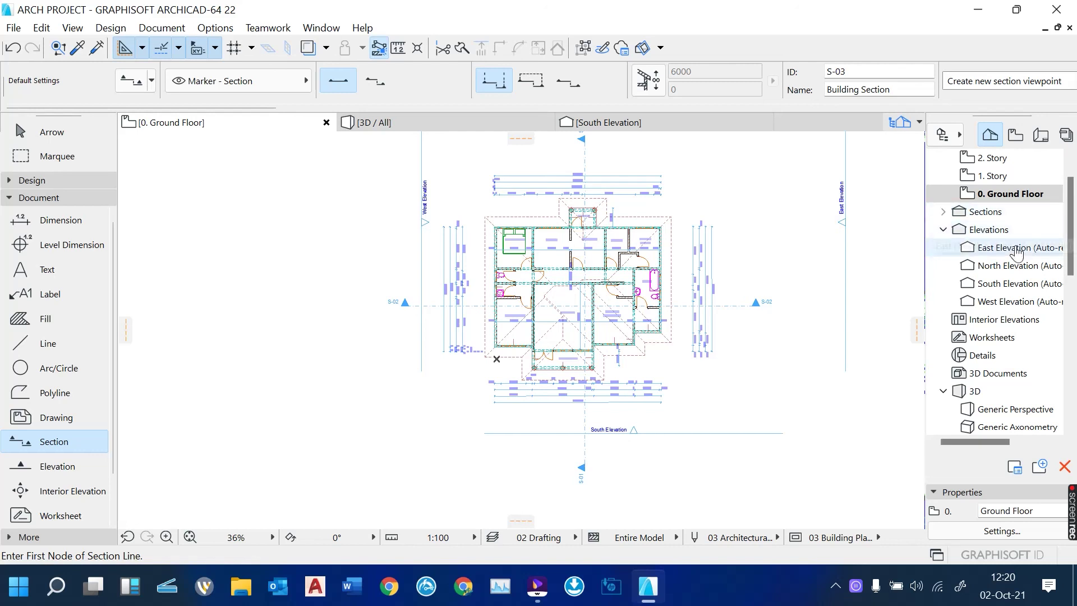
{"action": "left_click", "coordinate": [943, 213]}
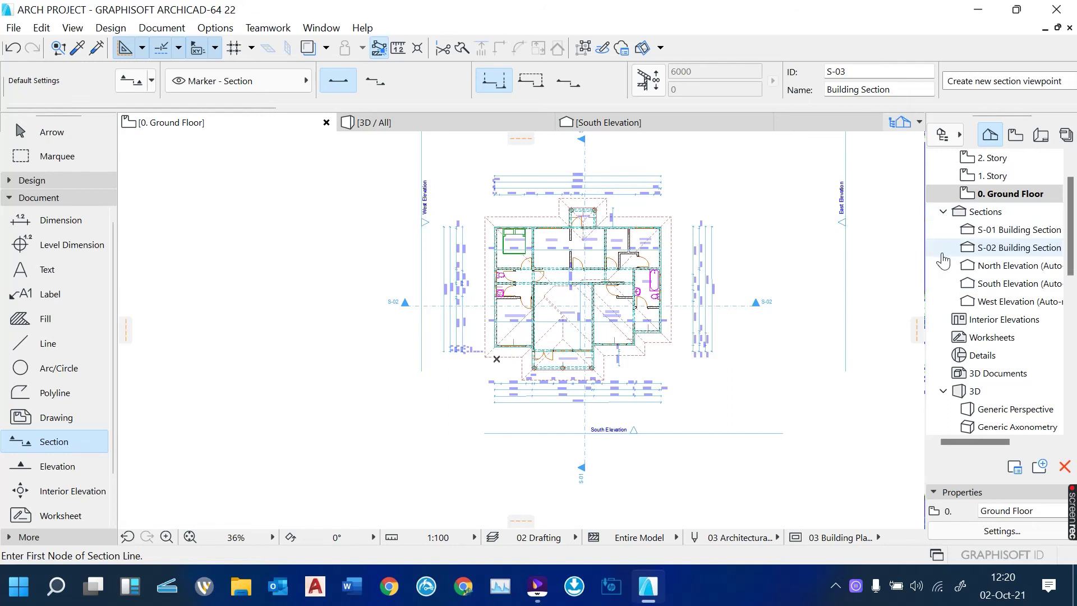
{"action": "left_click", "coordinate": [1020, 230]}
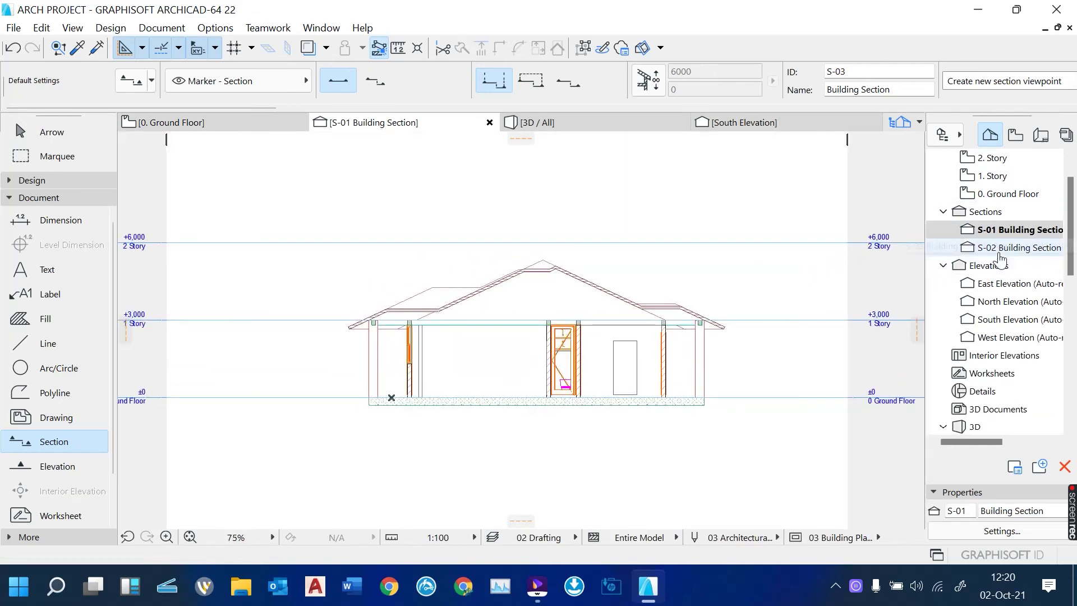
{"action": "left_click", "coordinate": [1002, 248]}
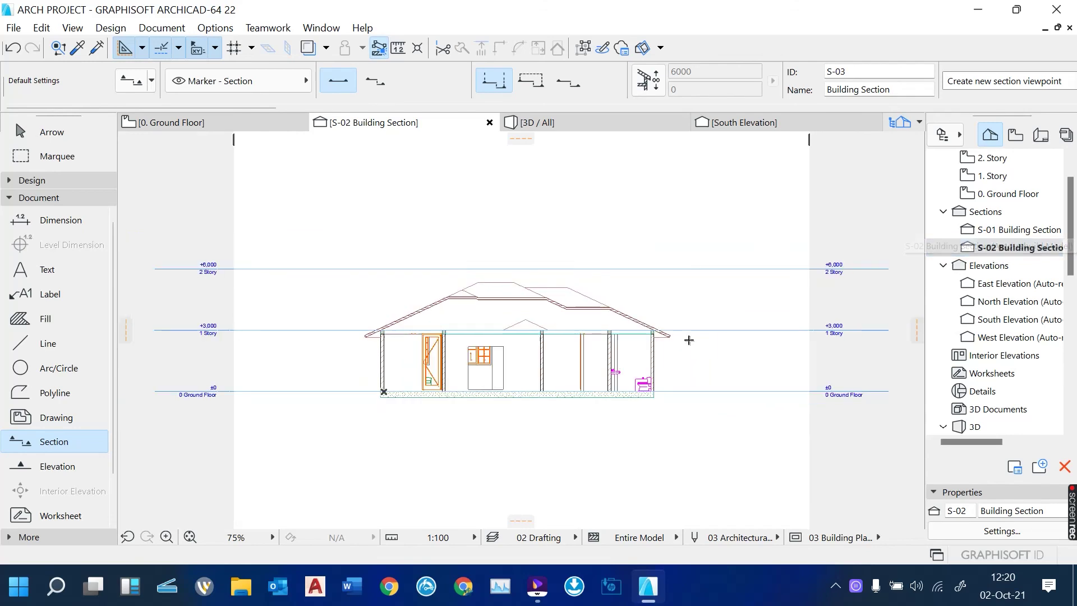
{"action": "scroll", "coordinate": [516, 378], "scroll_direction": "up", "scroll_amount": 3}
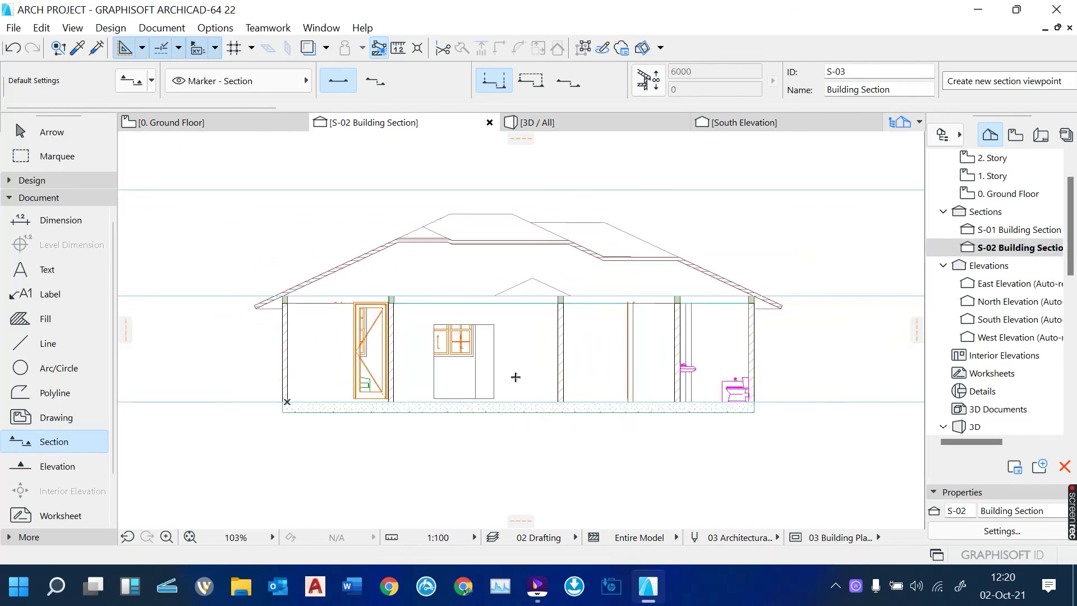
{"action": "left_click", "coordinate": [218, 126]}
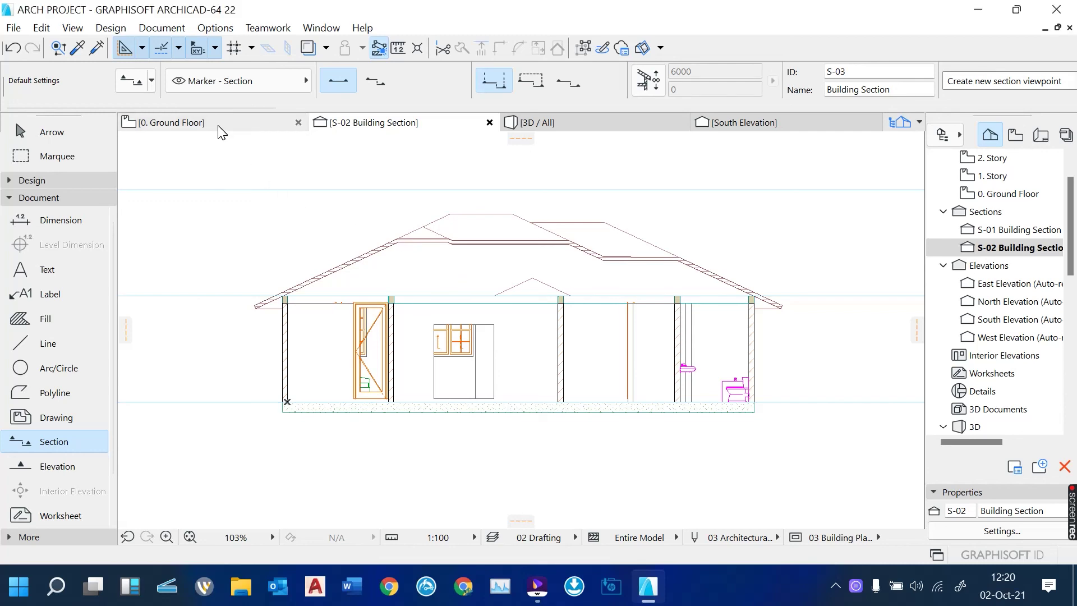
{"action": "scroll", "coordinate": [716, 324], "scroll_direction": "up", "scroll_amount": 3}
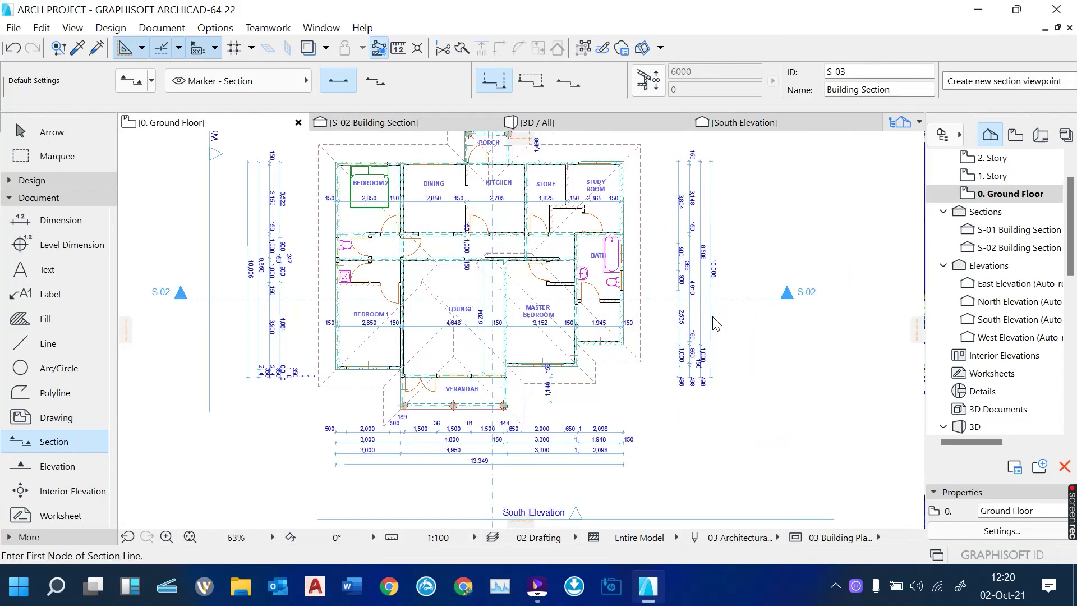